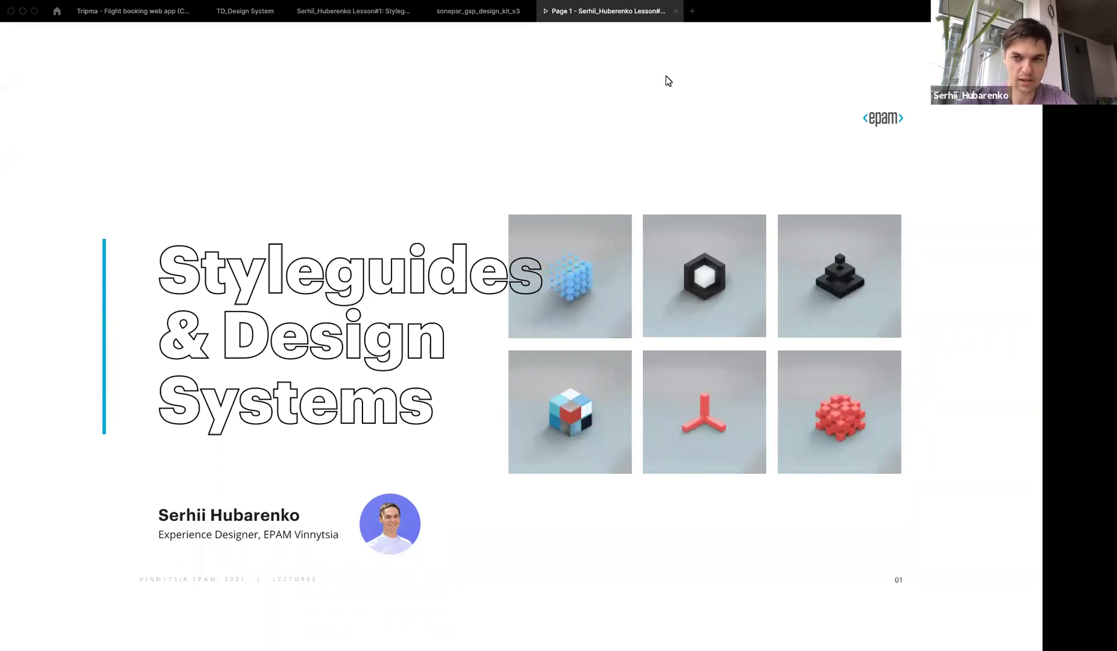
Advance two slides, through the Agenda, to the Styleguides & Design Systems diagram
{"action": "key", "text": "Right"}
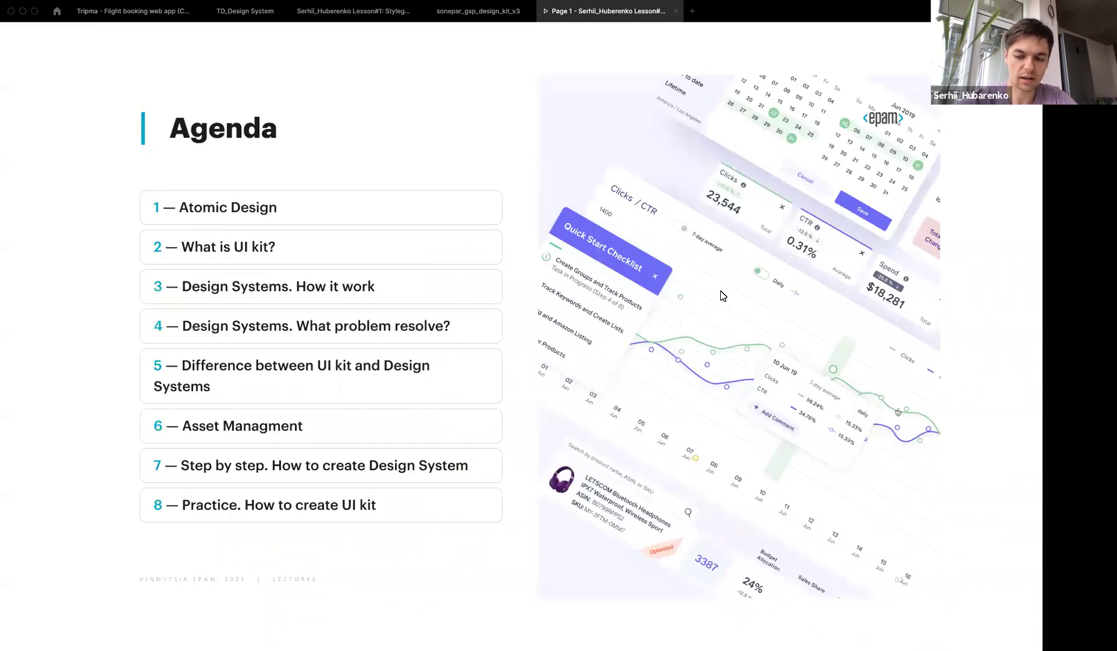
{"action": "key", "text": "Right"}
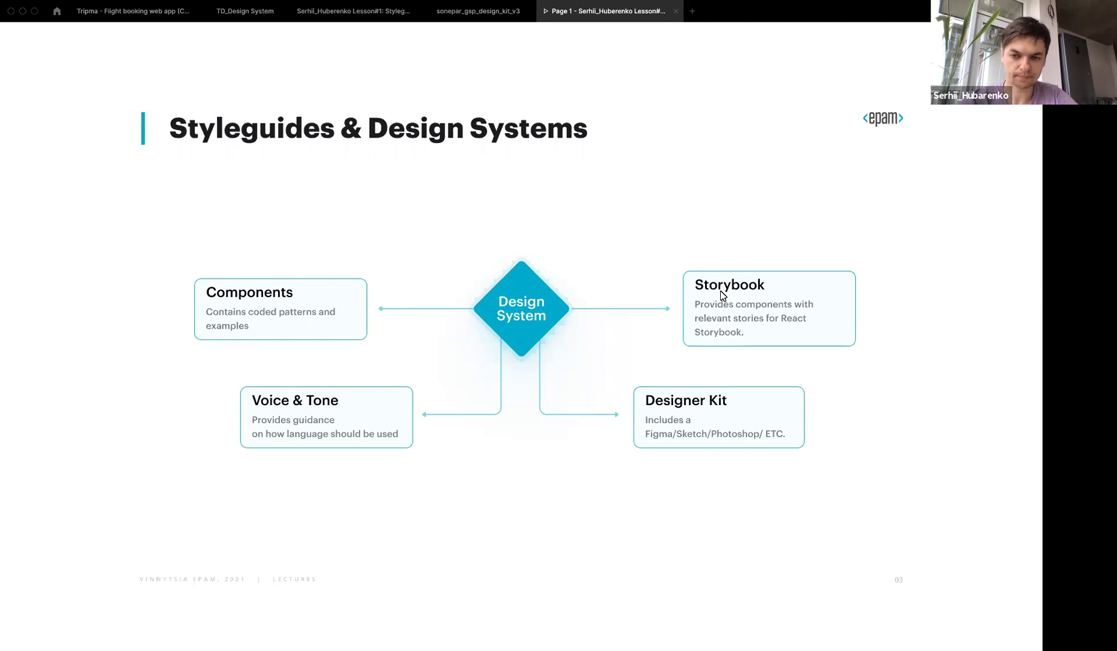
Advance through the Designer Kit highlight slide to the Atomic Design overview
{"action": "key", "text": "Right"}
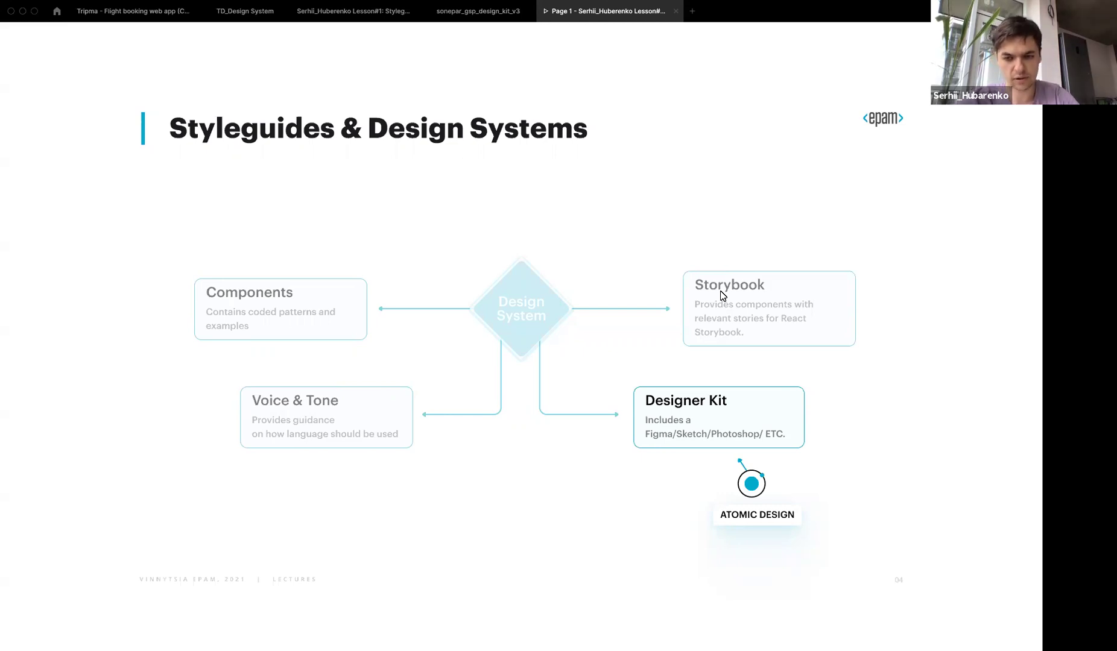
{"action": "key", "text": "Right"}
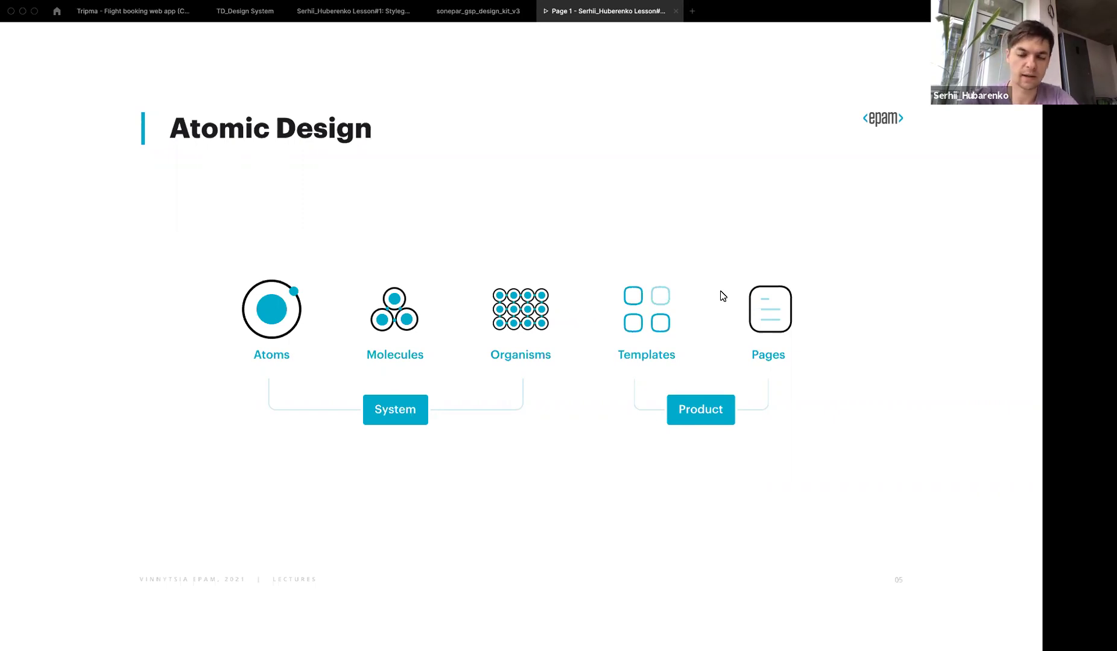
Reveal the item lists under each Atomic Design level, then move on to Molecules
{"action": "key", "text": "Right"}
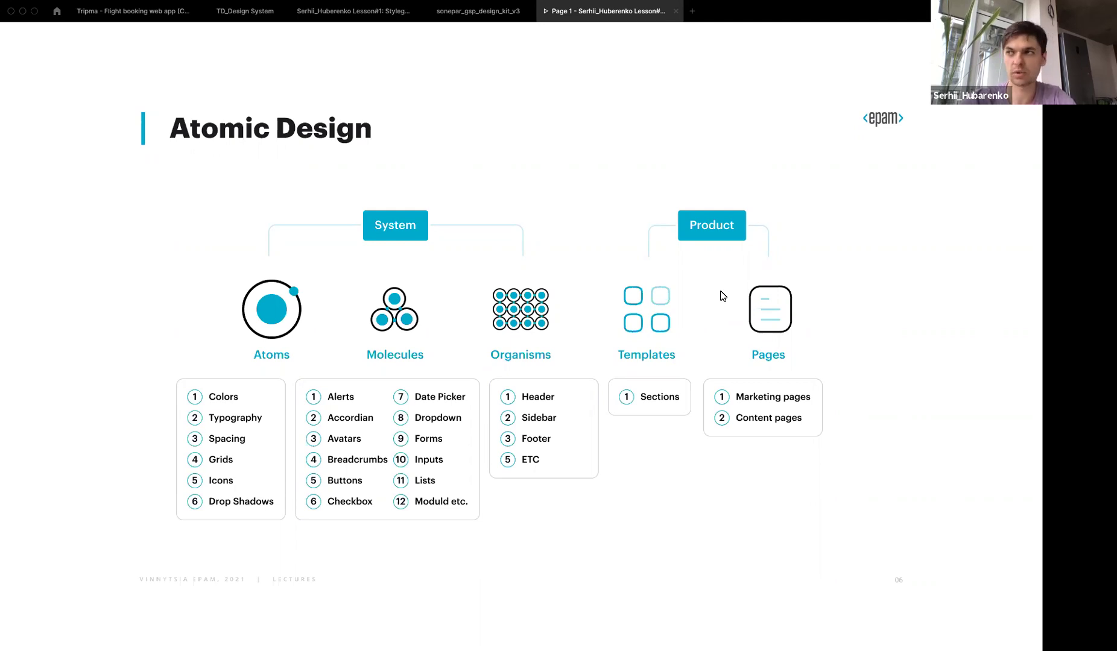
{"action": "key", "text": "Right"}
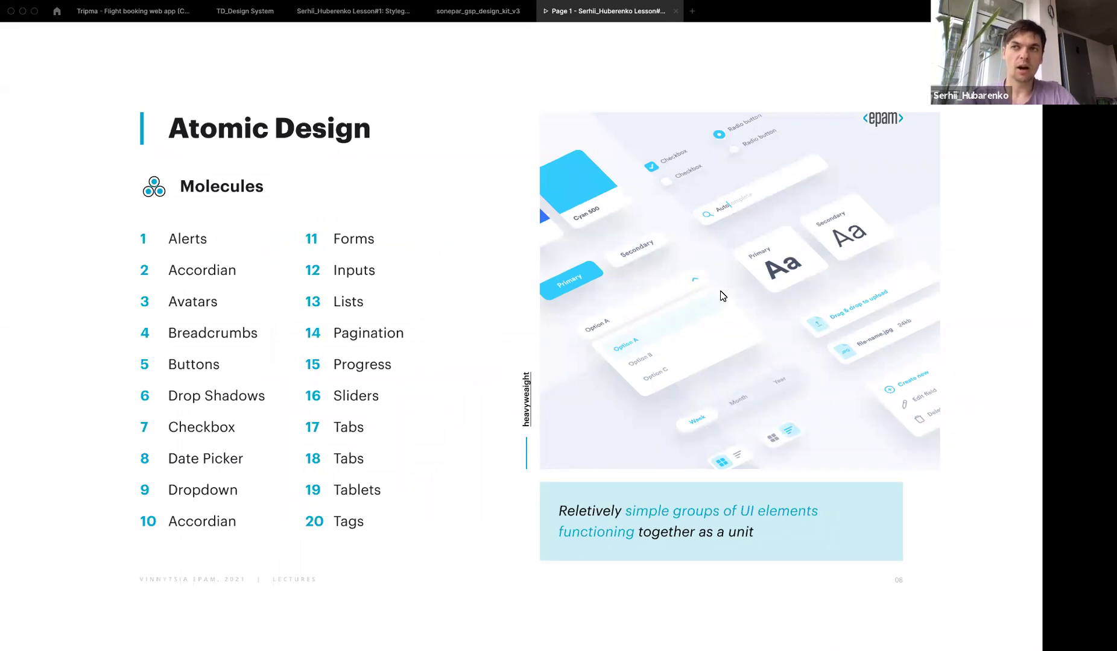
Advance to Organisms, defined as relatively complex UI components with a dashboard example
{"action": "key", "text": "Right"}
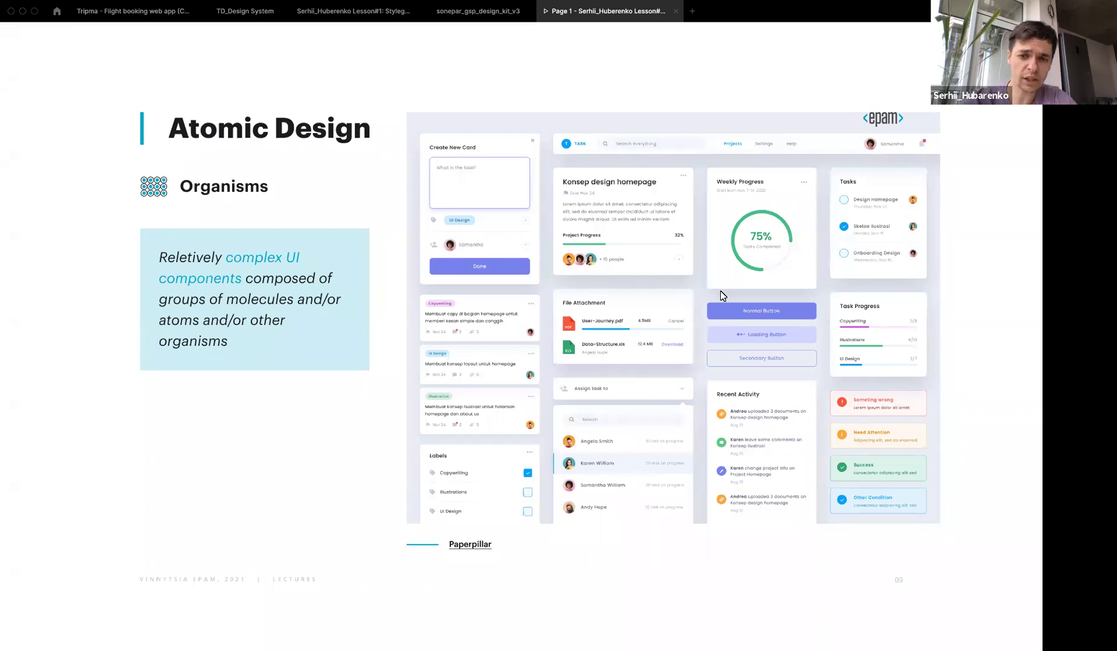
Advance past the Pages and Line steps slides to slide 14/23's Define-to-Shine diagram
{"action": "key", "text": "Right"}
{"action": "key", "text": "Right"}
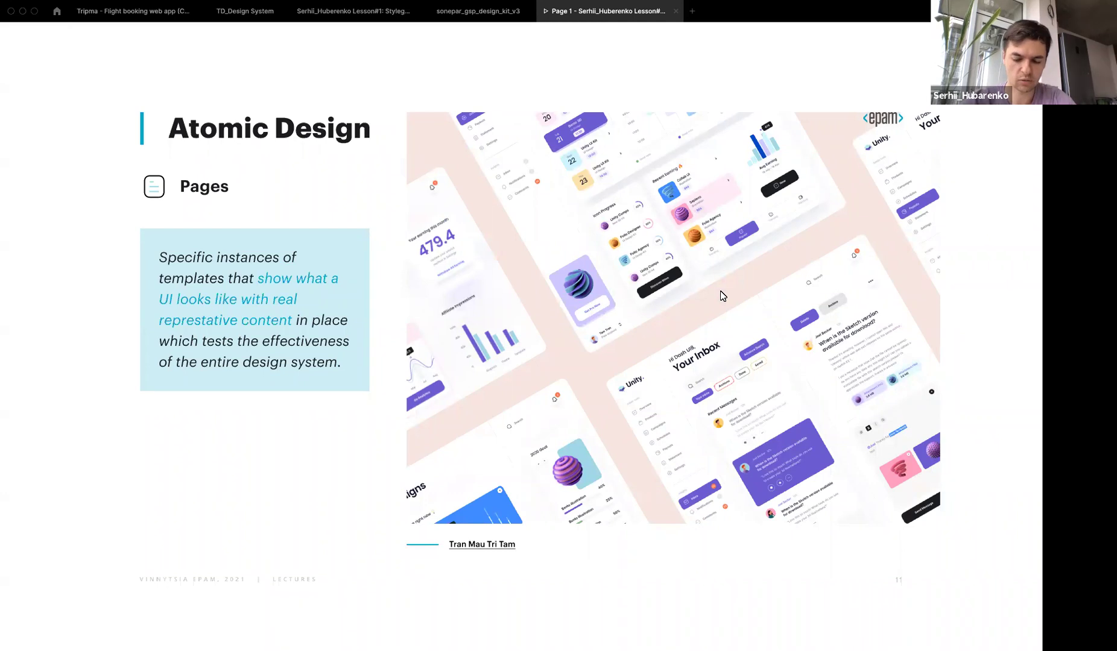
{"action": "key", "text": "Right"}
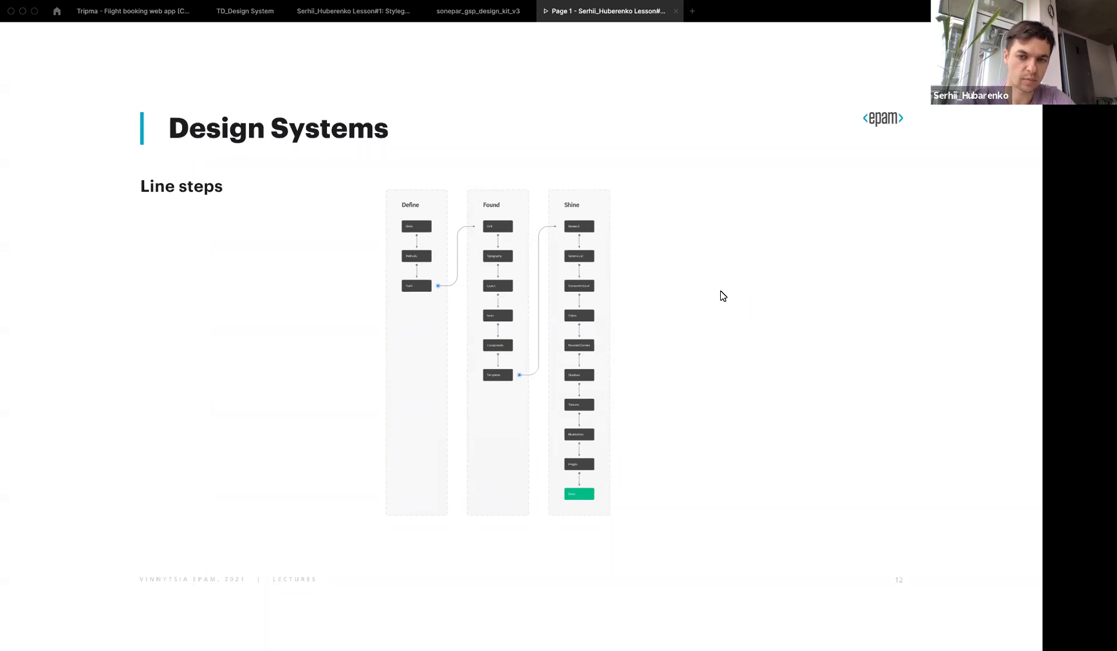
{"action": "key", "text": "Right"}
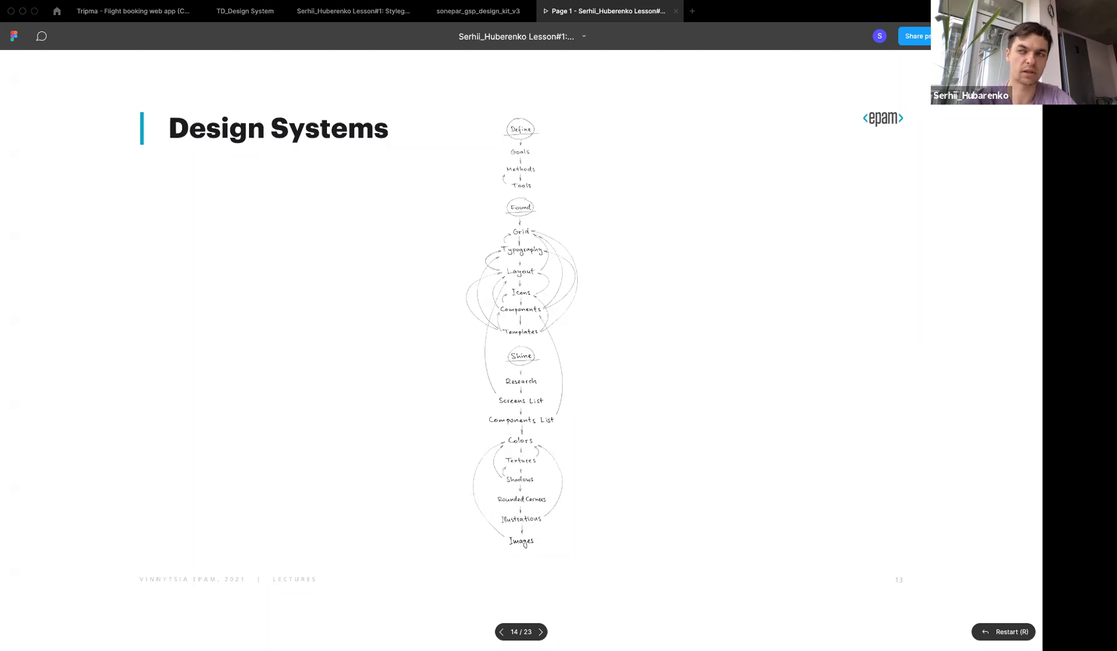
Advance to slide 15, 'Who create design systems?', linking BA, Content, Design and Dev
{"action": "key", "text": "Right"}
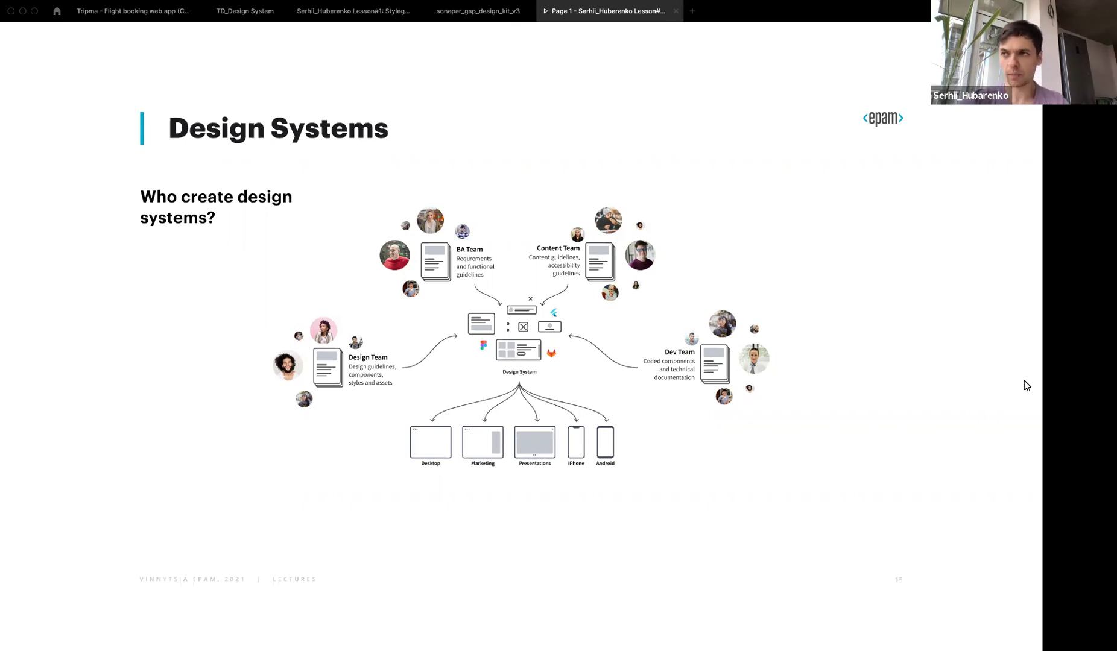
Advance to slide 17, the design system vs atomic design vs UI-kit bullet list
{"action": "key", "text": "Right"}
{"action": "key", "text": "Right"}
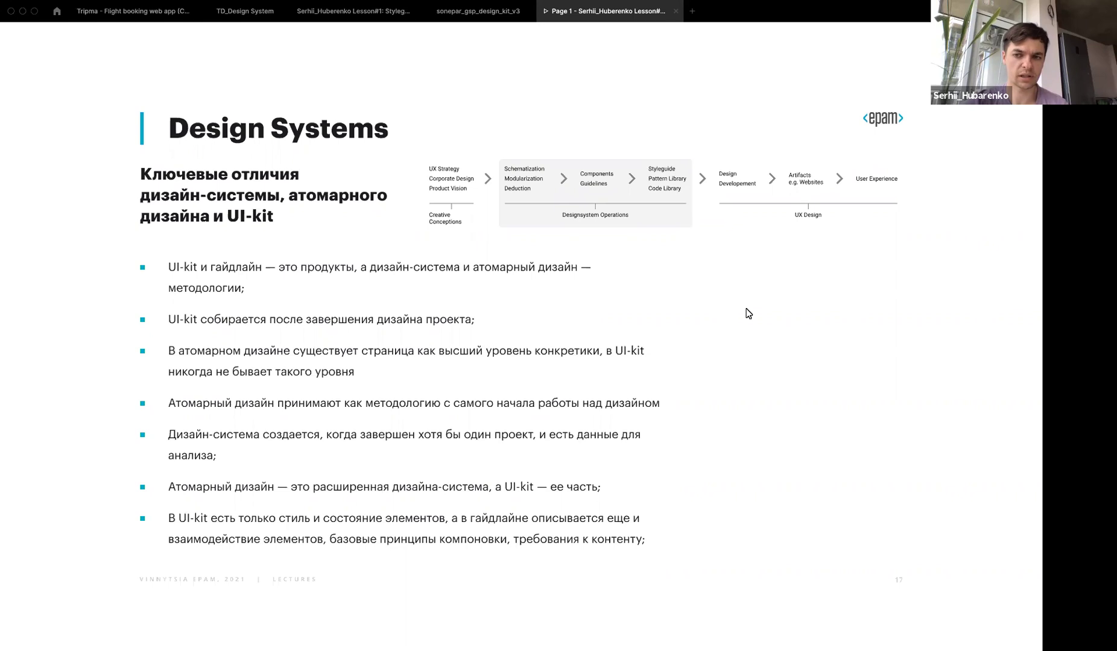
Advance to slide 18, showing all four key-difference points
{"action": "key", "text": "Right"}
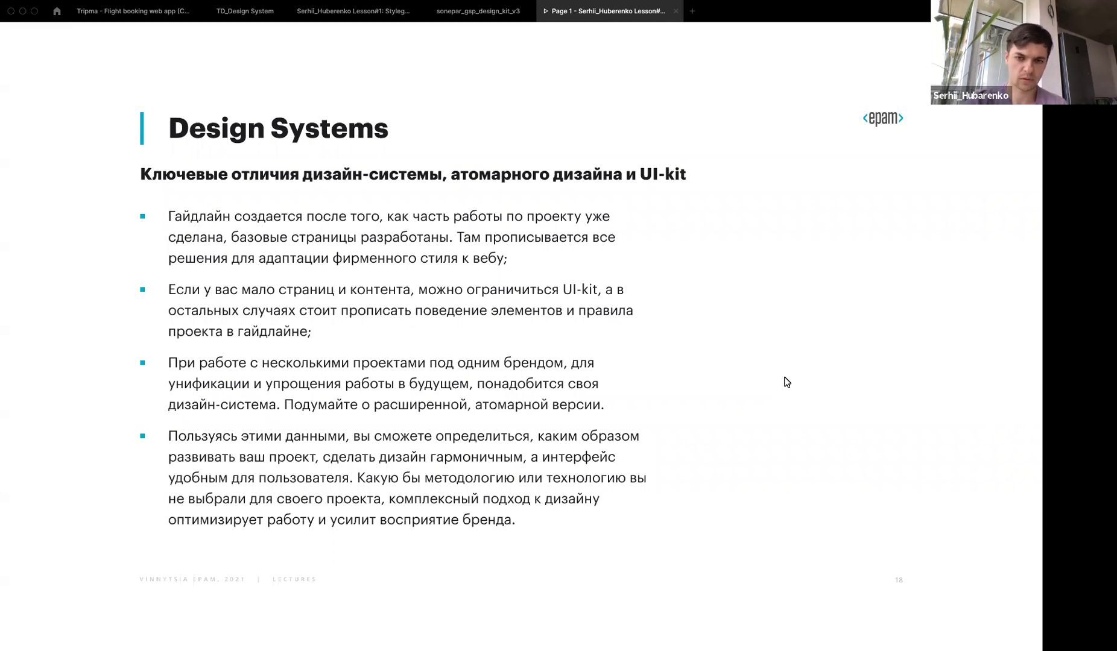
Flip briefly to the Homework slide and back, then leave Figma for another window
{"action": "key", "text": "Right"}
{"action": "key", "text": "Right"}
{"action": "key", "text": "Right"}
{"action": "key", "text": "Left"}
{"action": "key", "text": "Left"}
{"action": "key", "text": "Left"}
{"action": "key", "text": "Left"}
{"action": "key", "text": "Left"}
{"action": "key", "text": "Left"}
{"action": "key", "text": "Left"}
{"action": "key", "text": "Left"}
{"action": "key", "text": "Left"}
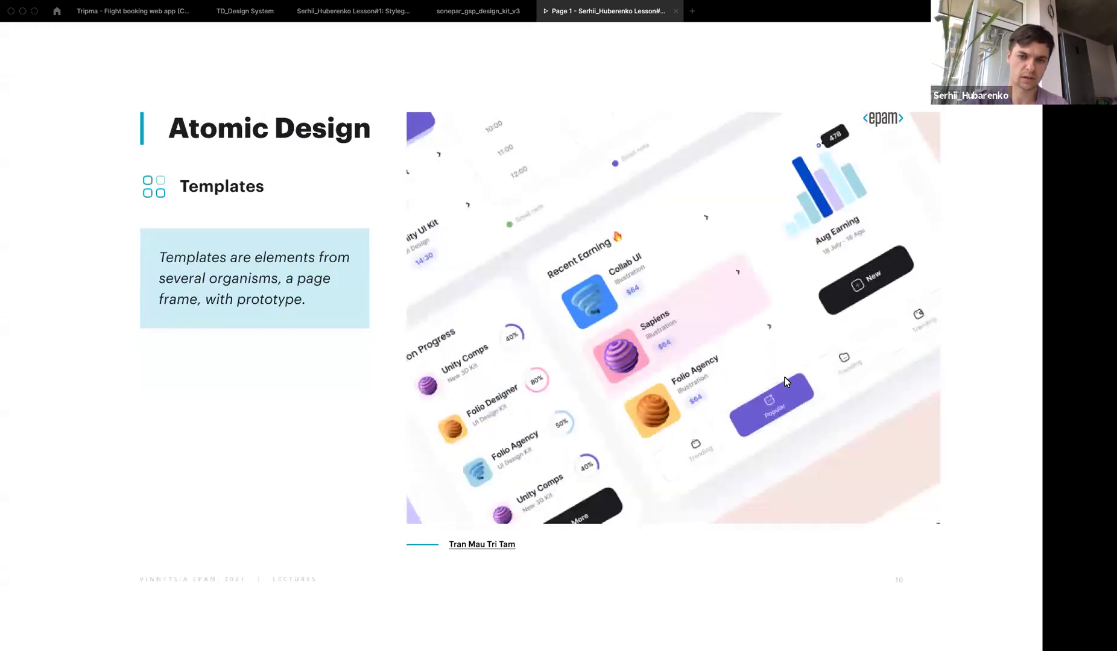
{"action": "key", "text": "Left"}
{"action": "key", "text": "Left"}
{"action": "key", "text": "Left"}
{"action": "key", "text": "Left"}
{"action": "key", "text": "Left"}
{"action": "key", "text": "Left"}
{"action": "key", "text": "Right"}
{"action": "key", "text": "Right"}
{"action": "key", "text": "Right"}
{"action": "key", "text": "Right"}
{"action": "key", "text": "Right"}
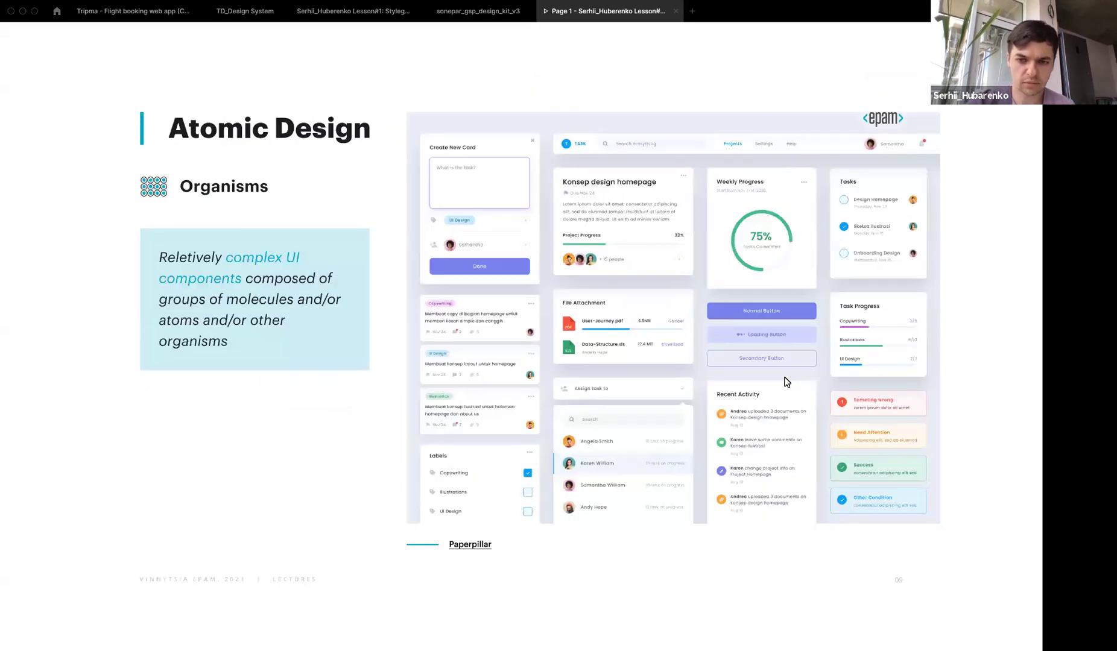
{"action": "key", "text": "Right"}
{"action": "key", "text": "Right"}
{"action": "key", "text": "Right"}
{"action": "key", "text": "Right"}
{"action": "key", "text": "Right"}
{"action": "key", "text": "Right"}
{"action": "key", "text": "Right"}
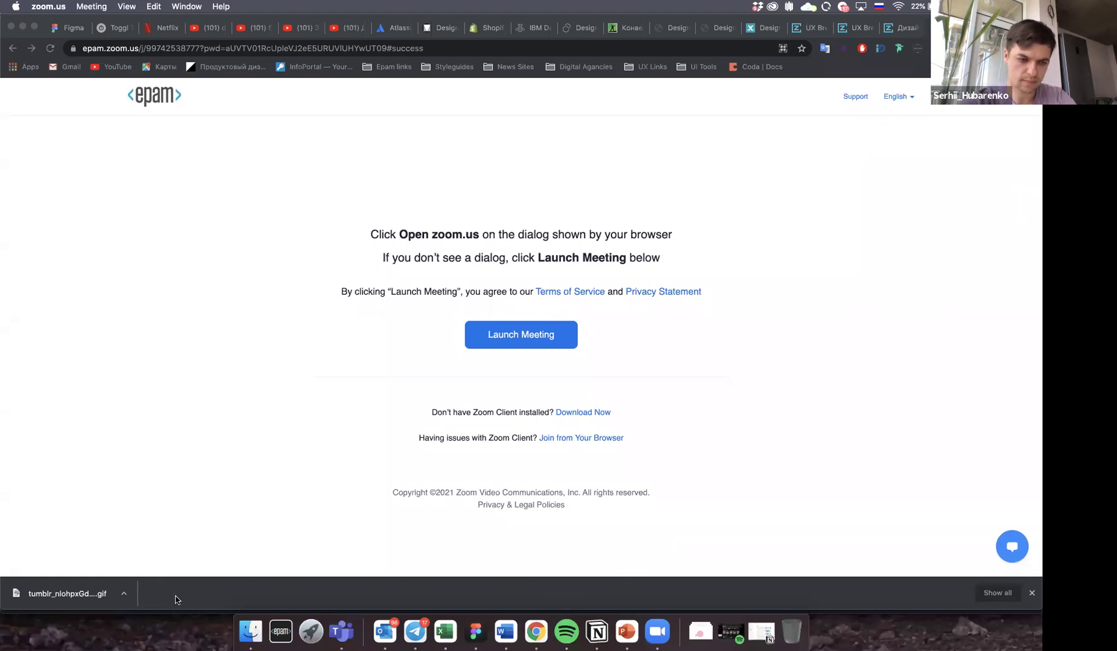
{"action": "left_click", "coordinate": [597, 632]}
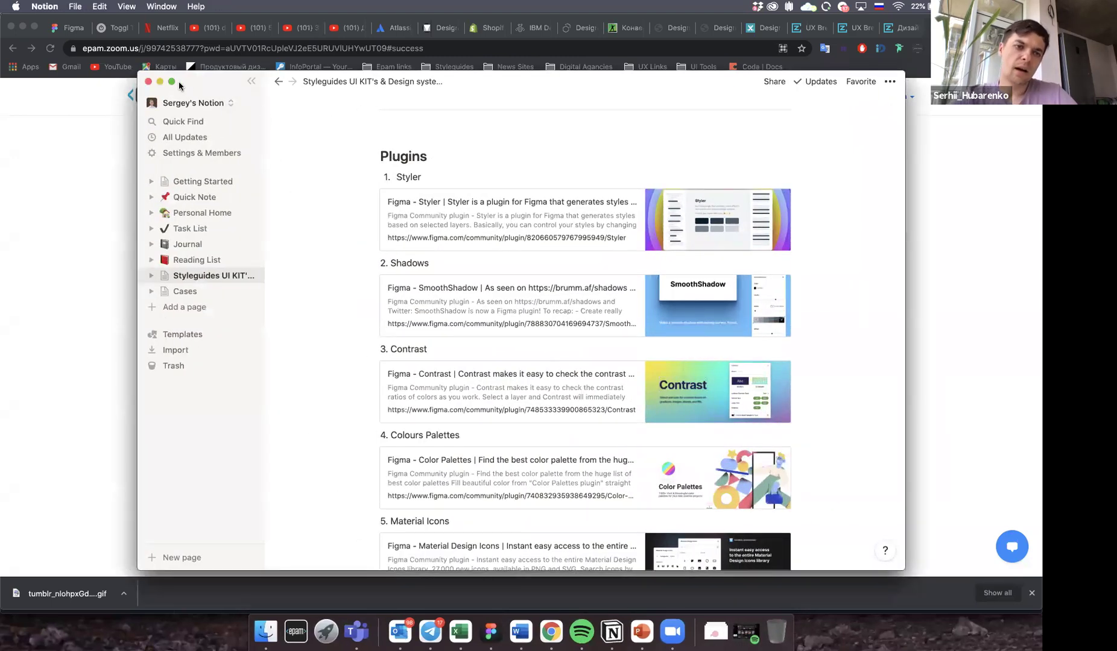
Maximize the Notion window and scroll through its design resource links
{"action": "left_click", "coordinate": [170, 82]}
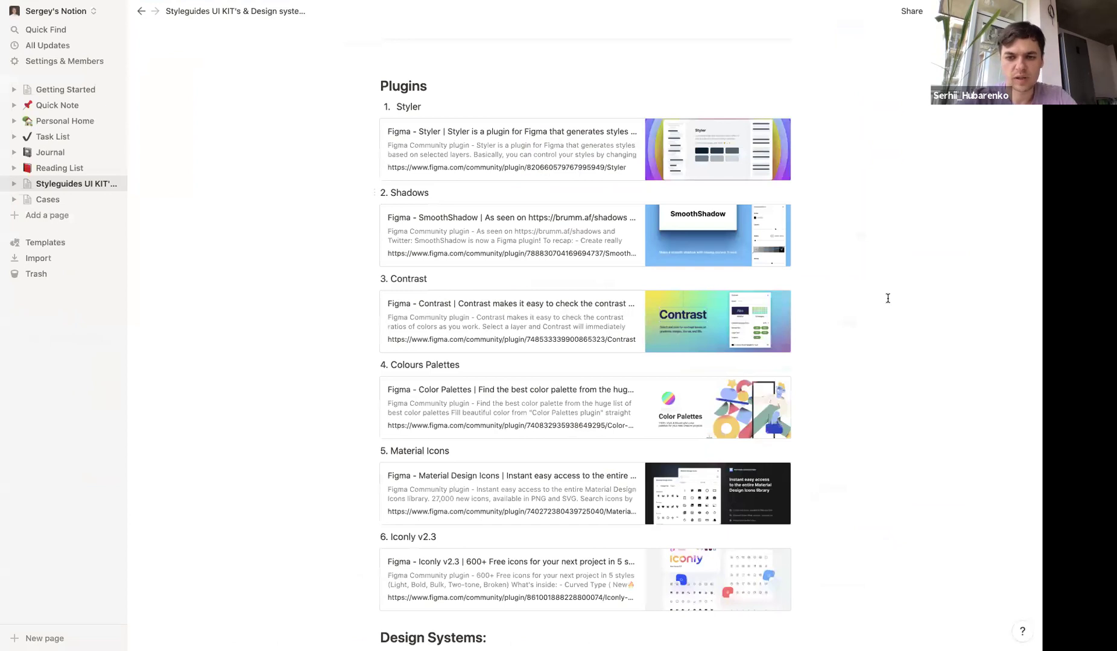
{"action": "scroll", "coordinate": [886, 297], "scroll_direction": "down", "scroll_amount": 3}
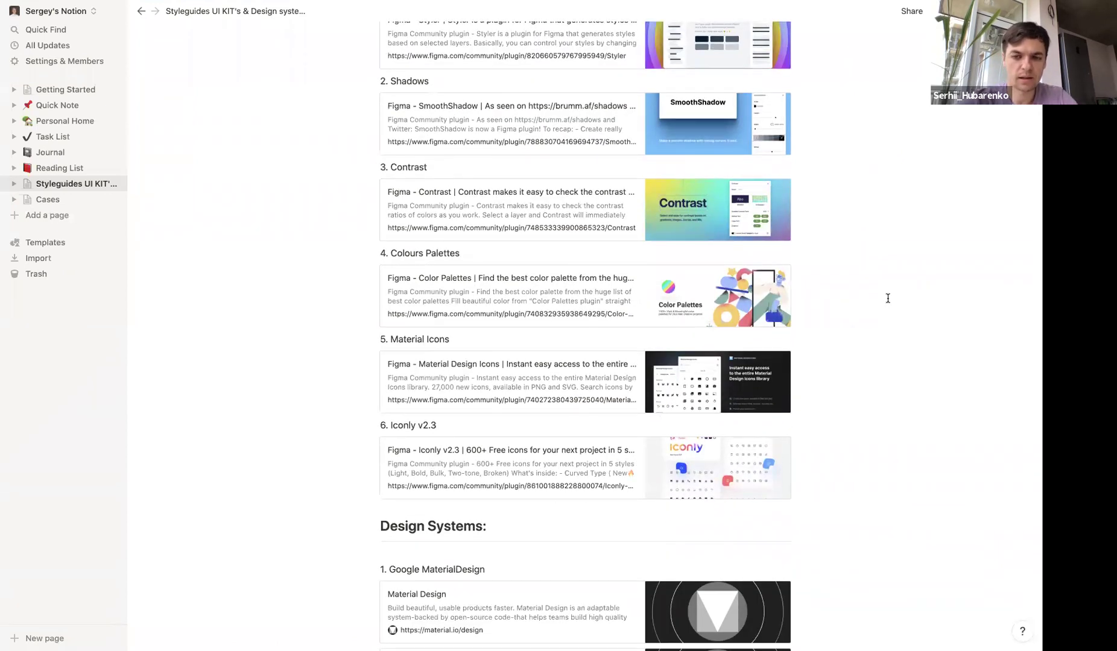
{"action": "scroll", "coordinate": [888, 298], "scroll_direction": "down", "scroll_amount": 5}
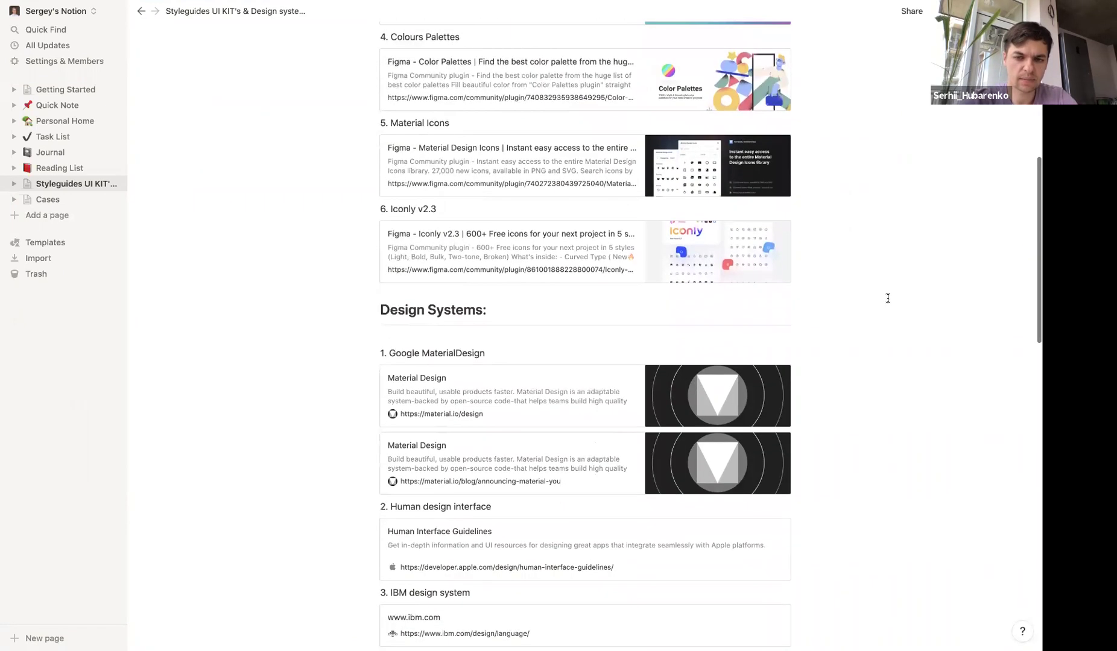
{"action": "scroll", "coordinate": [888, 298], "scroll_direction": "down", "scroll_amount": 2}
{"action": "scroll", "coordinate": [888, 298], "scroll_direction": "down", "scroll_amount": 1}
{"action": "scroll", "coordinate": [888, 298], "scroll_direction": "down", "scroll_amount": 4}
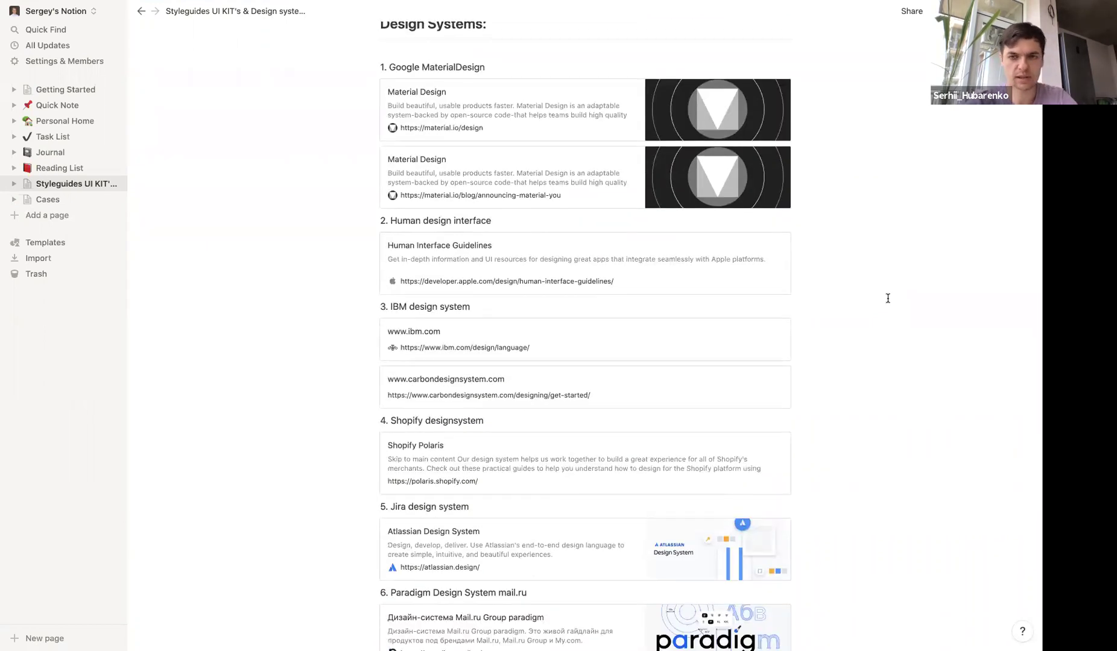
{"action": "scroll", "coordinate": [881, 252], "scroll_direction": "up", "scroll_amount": 3}
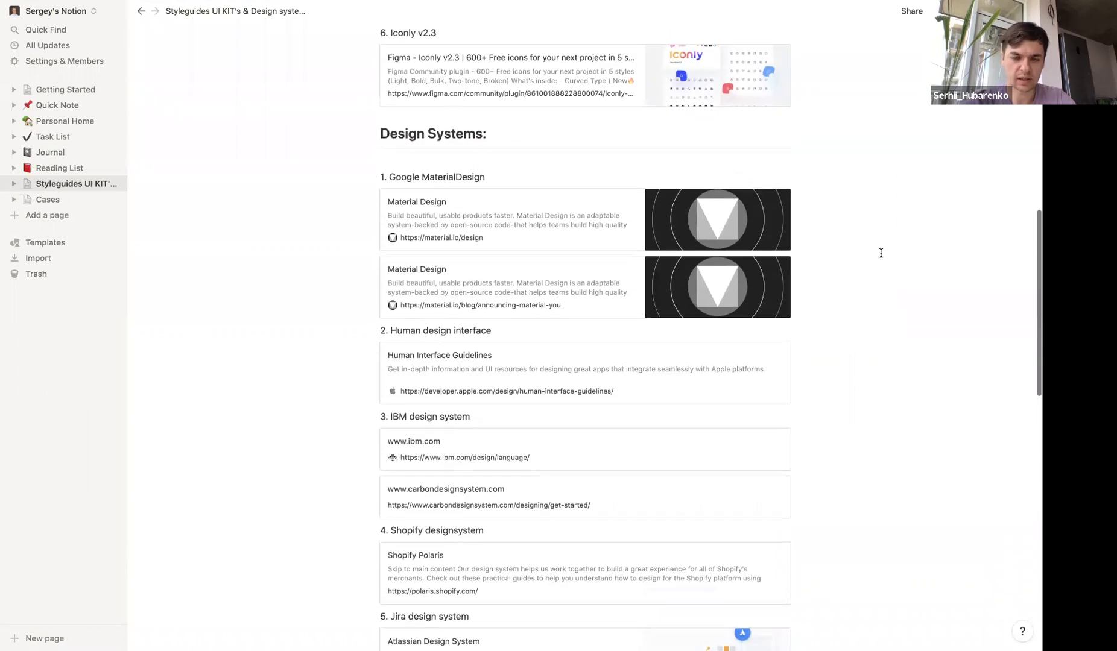
Open both Material Design links in the browser
{"action": "left_click", "coordinate": [457, 235]}
{"action": "key", "text": "super+Tab"}
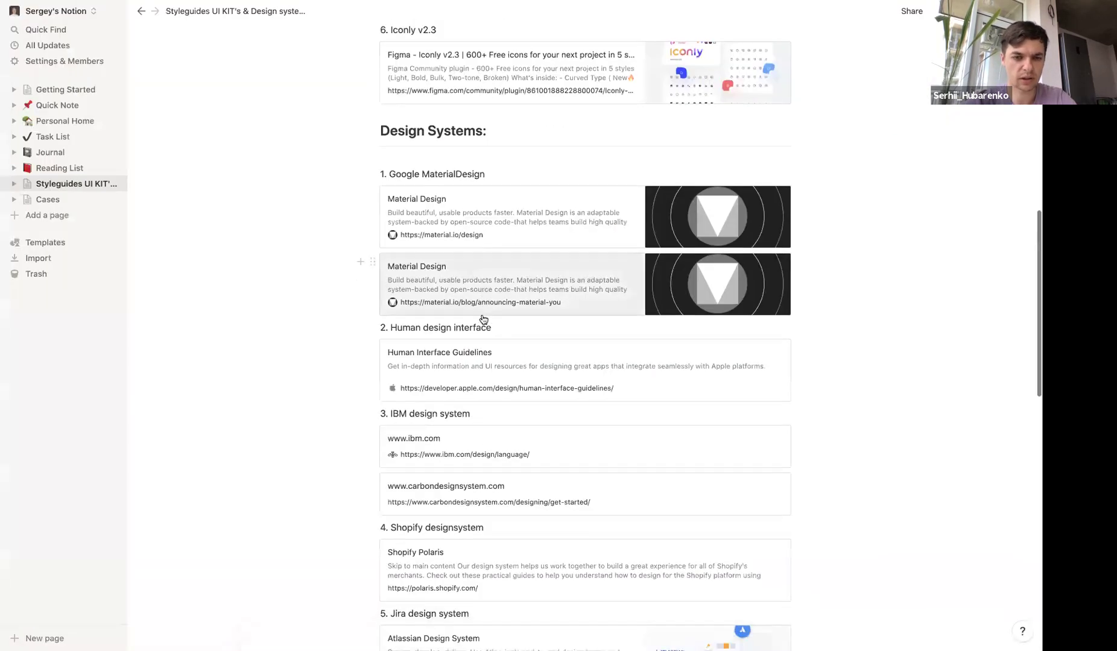
{"action": "scroll", "coordinate": [519, 306], "scroll_direction": "down", "scroll_amount": 2}
{"action": "left_click", "coordinate": [518, 305]}
{"action": "key", "text": "super+Tab"}
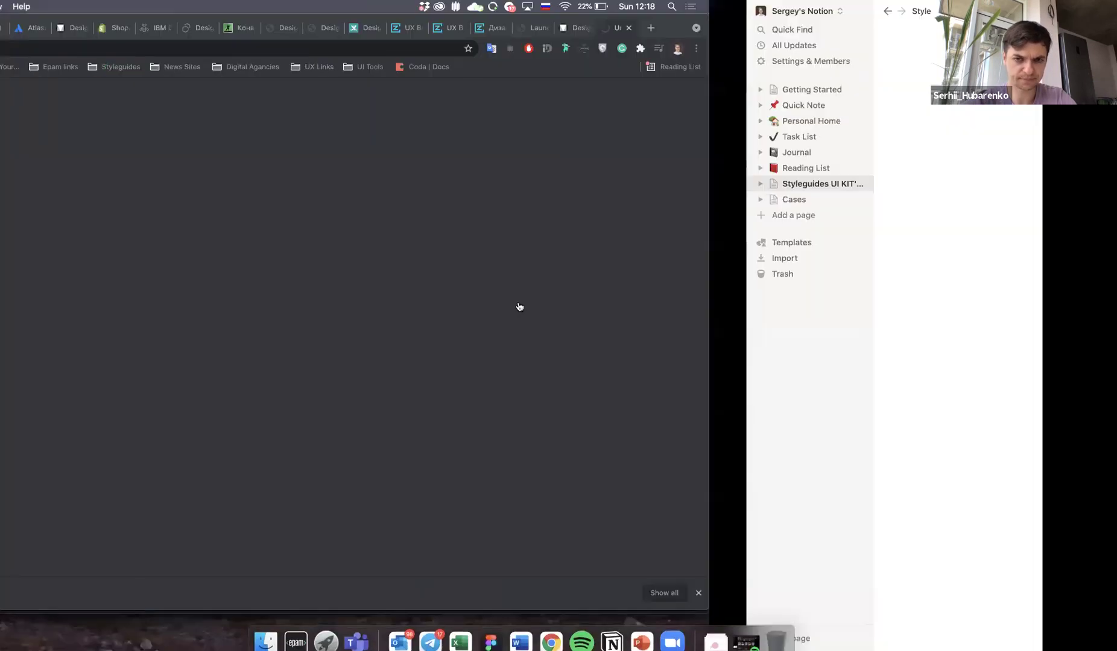
Open the IBM design language, Carbon and Atlassian Design System links
{"action": "scroll", "coordinate": [553, 226], "scroll_direction": "down", "scroll_amount": 2}
{"action": "left_click", "coordinate": [545, 253]}
{"action": "key", "text": "super+Tab"}
{"action": "left_click", "coordinate": [525, 306]}
{"action": "key", "text": "super+Tab"}
{"action": "scroll", "coordinate": [548, 294], "scroll_direction": "down", "scroll_amount": 2}
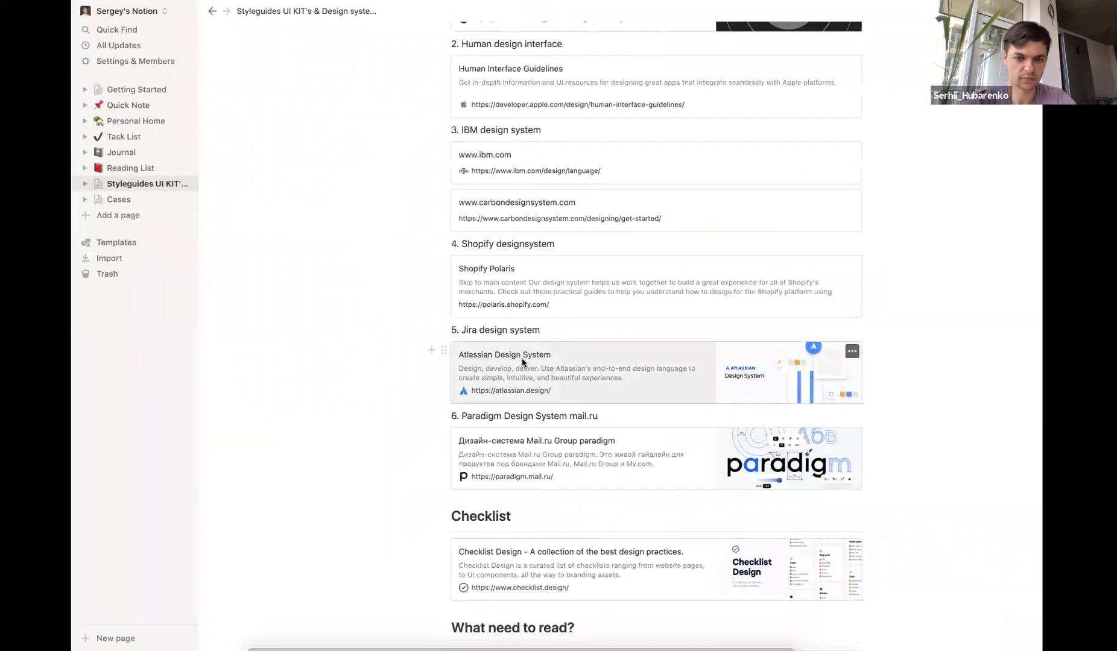
{"action": "left_click", "coordinate": [519, 391]}
{"action": "key", "text": "super+Tab"}
Open the Checklist Design and Medium atomic design article links
{"action": "scroll", "coordinate": [493, 410], "scroll_direction": "down", "scroll_amount": 2}
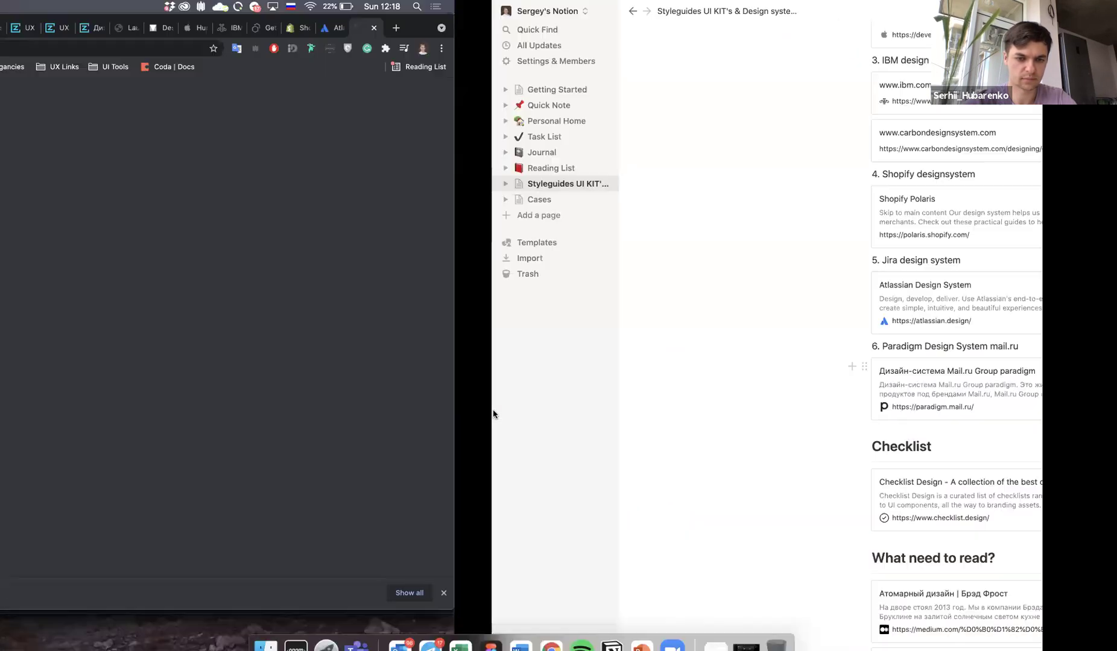
{"action": "scroll", "coordinate": [508, 380], "scroll_direction": "down", "scroll_amount": 3}
{"action": "left_click", "coordinate": [508, 380]}
{"action": "key", "text": "super+Tab"}
{"action": "scroll", "coordinate": [503, 499], "scroll_direction": "down", "scroll_amount": 2}
{"action": "left_click", "coordinate": [528, 386]}
{"action": "key", "text": "super+Tab"}
Bring the browser forward and switch to the material.io/design tab
{"action": "scroll", "coordinate": [528, 386], "scroll_direction": "down", "scroll_amount": 4}
{"action": "scroll", "coordinate": [528, 386], "scroll_direction": "up", "scroll_amount": 10}
{"action": "scroll", "coordinate": [528, 386], "scroll_direction": "up", "scroll_amount": 2}
{"action": "key", "text": "super+Tab"}
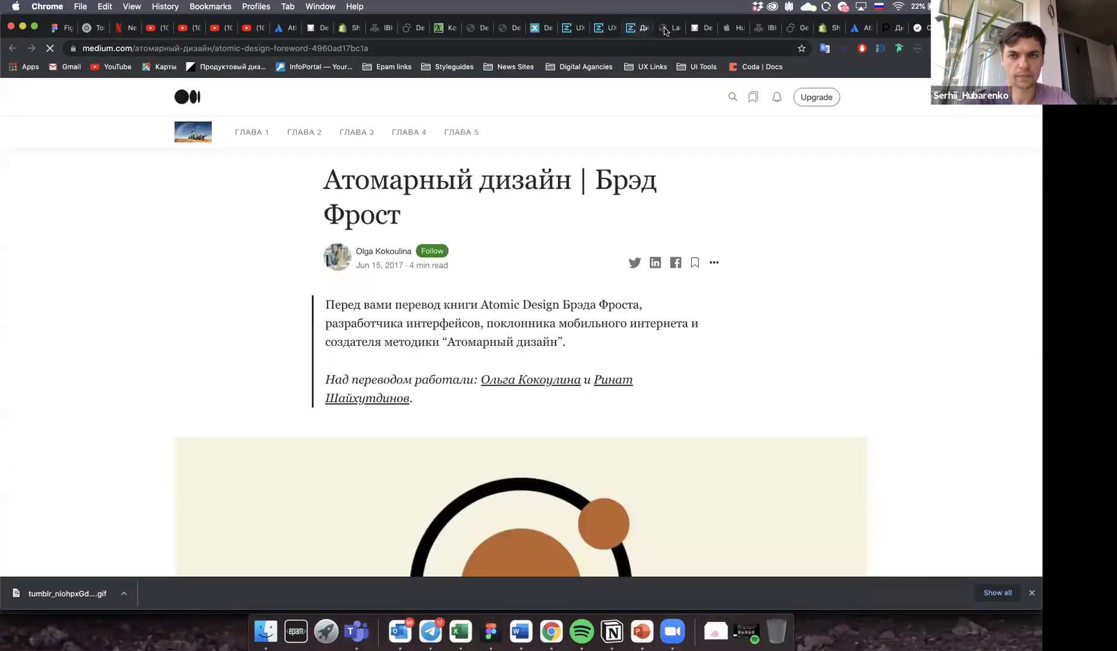
{"action": "left_click", "coordinate": [666, 28]}
Make the material.io tab fullscreen and open the Basil study from Material studies
{"action": "left_click", "coordinate": [694, 29]}
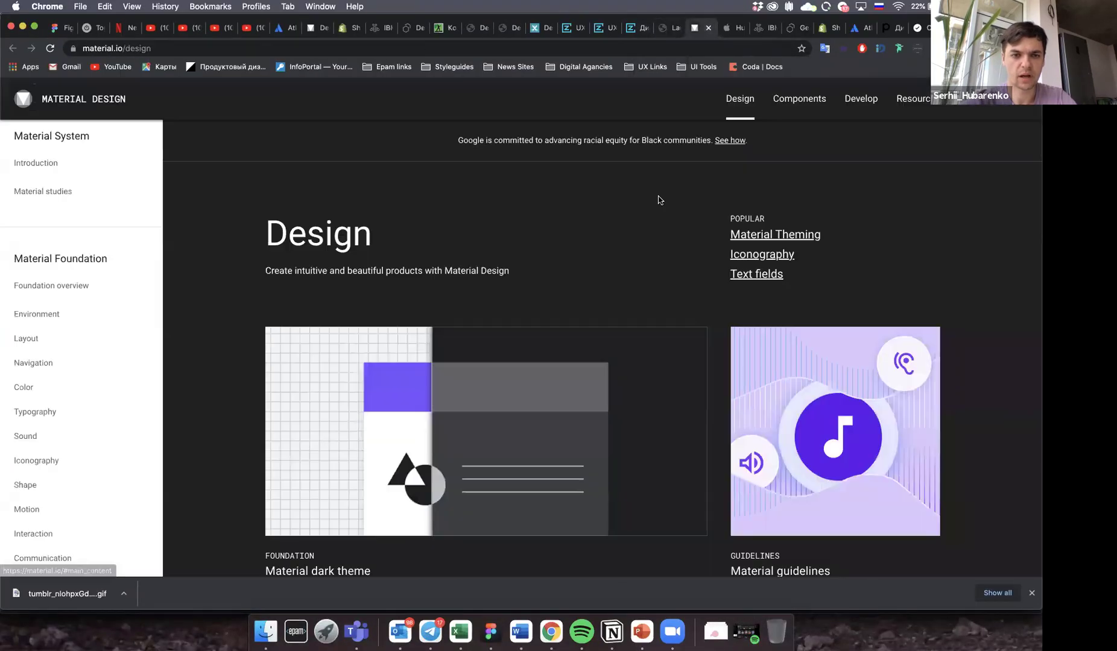
{"action": "left_click", "coordinate": [34, 27]}
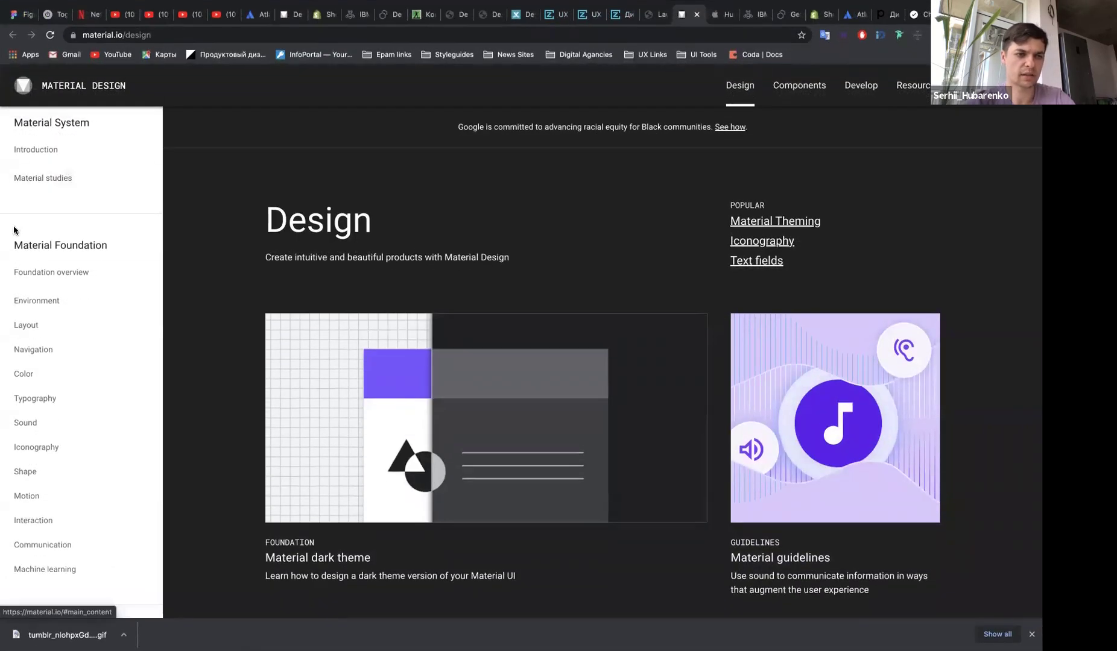
{"action": "left_click", "coordinate": [37, 271]}
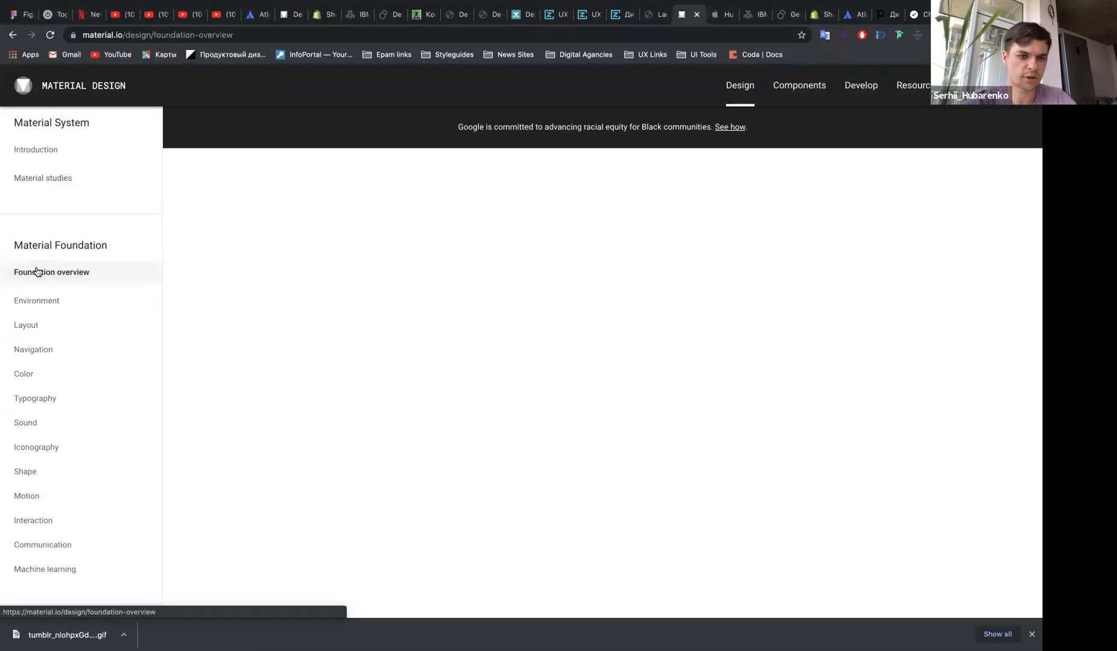
{"action": "left_click", "coordinate": [78, 179]}
{"action": "left_click", "coordinate": [62, 221]}
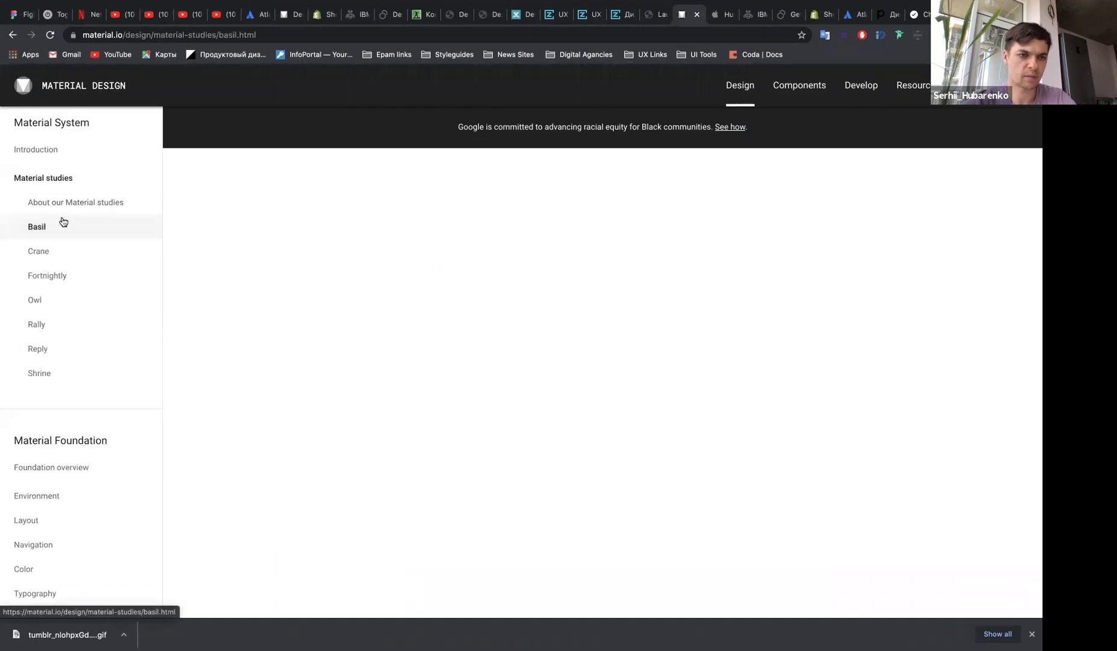
Scroll through Basil's product architecture and layout down to the Grid system
{"action": "scroll", "coordinate": [392, 231], "scroll_direction": "down", "scroll_amount": 4}
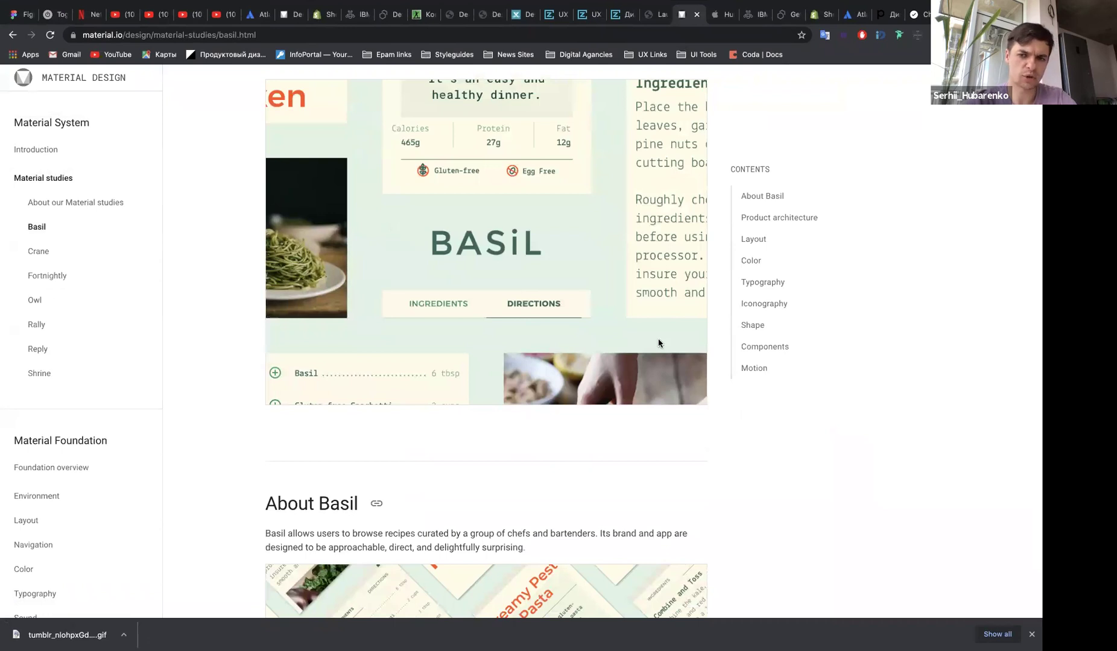
{"action": "scroll", "coordinate": [896, 382], "scroll_direction": "down", "scroll_amount": 5}
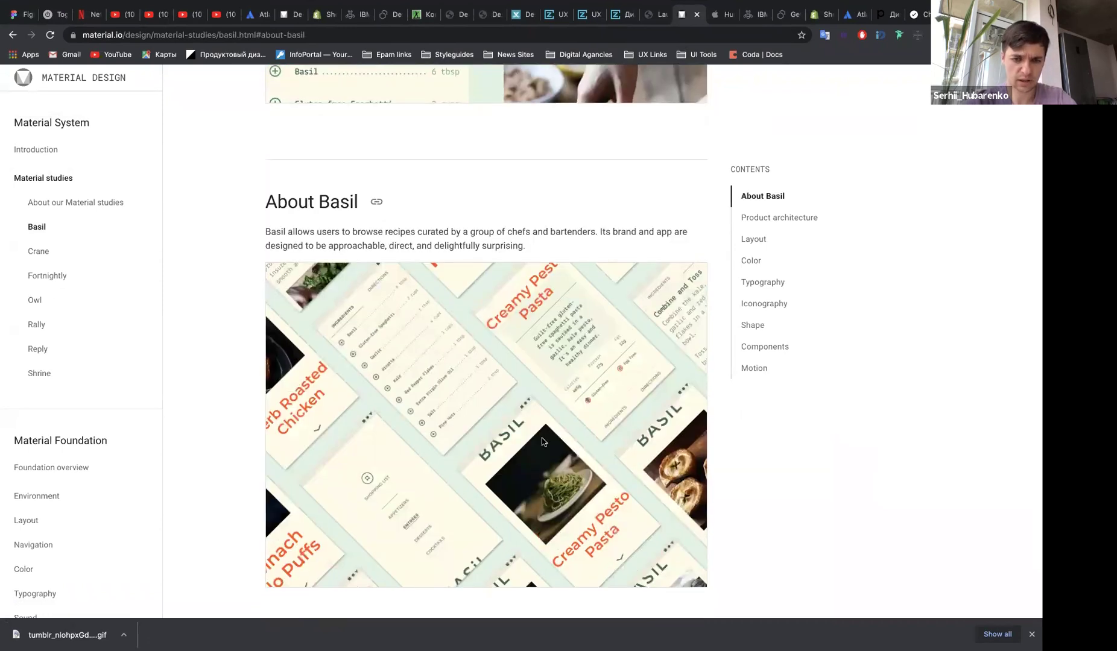
{"action": "scroll", "coordinate": [543, 441], "scroll_direction": "down", "scroll_amount": 3}
{"action": "scroll", "coordinate": [542, 441], "scroll_direction": "down", "scroll_amount": 3}
{"action": "scroll", "coordinate": [543, 441], "scroll_direction": "up", "scroll_amount": 2}
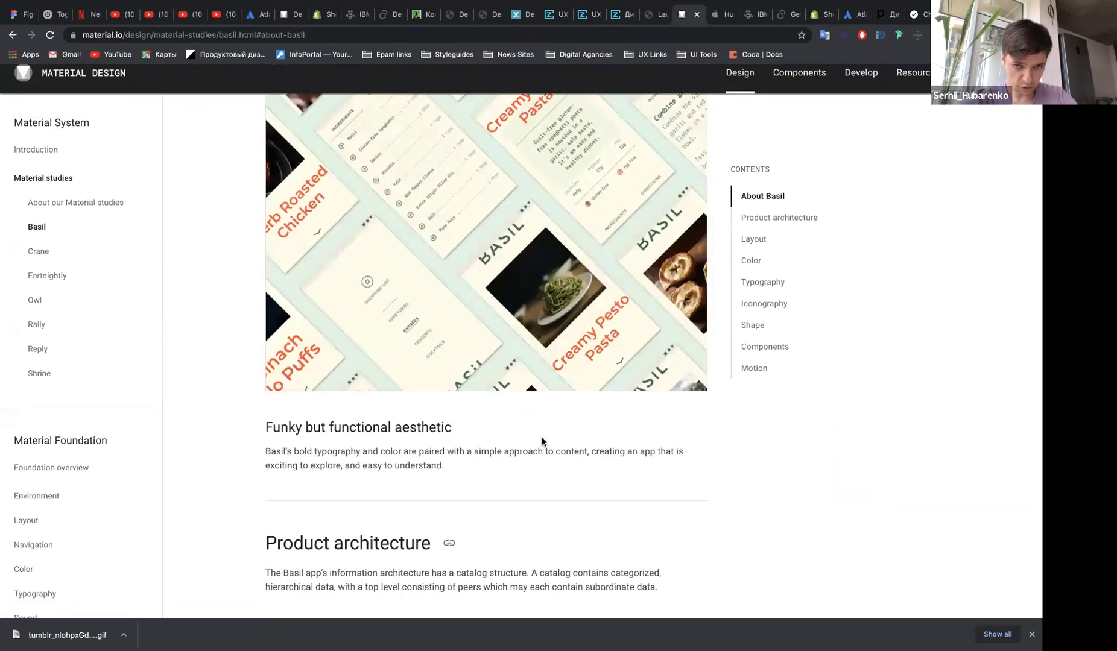
{"action": "scroll", "coordinate": [542, 441], "scroll_direction": "down", "scroll_amount": 4}
{"action": "scroll", "coordinate": [542, 442], "scroll_direction": "down", "scroll_amount": 4}
{"action": "scroll", "coordinate": [542, 442], "scroll_direction": "down", "scroll_amount": 2}
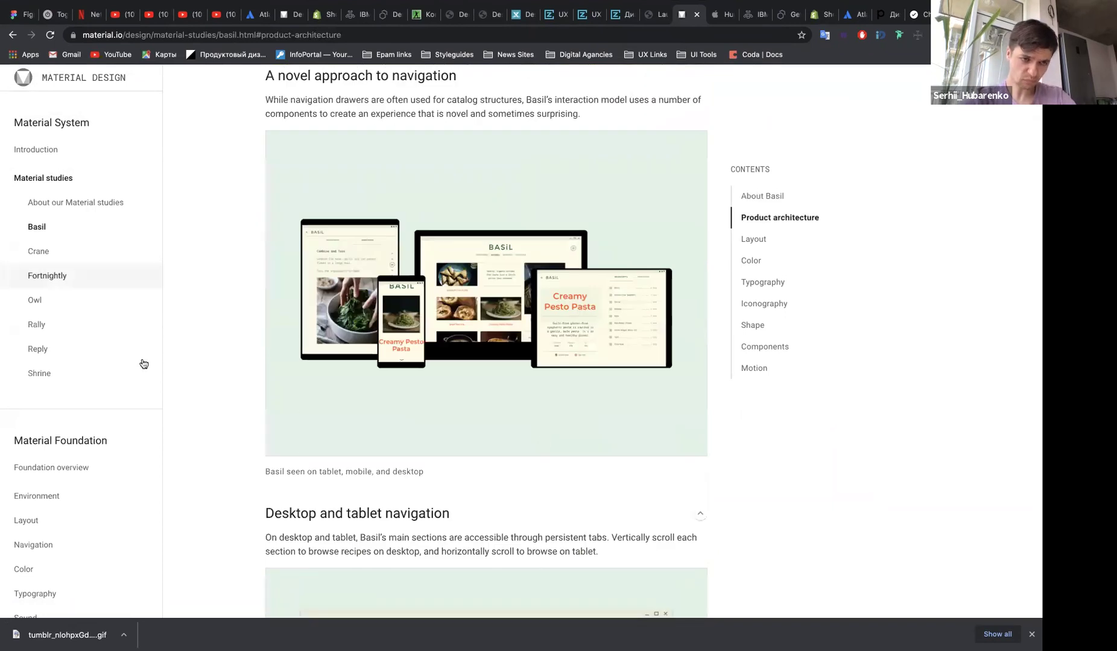
{"action": "scroll", "coordinate": [531, 324], "scroll_direction": "down", "scroll_amount": 7}
{"action": "scroll", "coordinate": [531, 324], "scroll_direction": "down", "scroll_amount": 1}
{"action": "scroll", "coordinate": [535, 327], "scroll_direction": "down", "scroll_amount": 4}
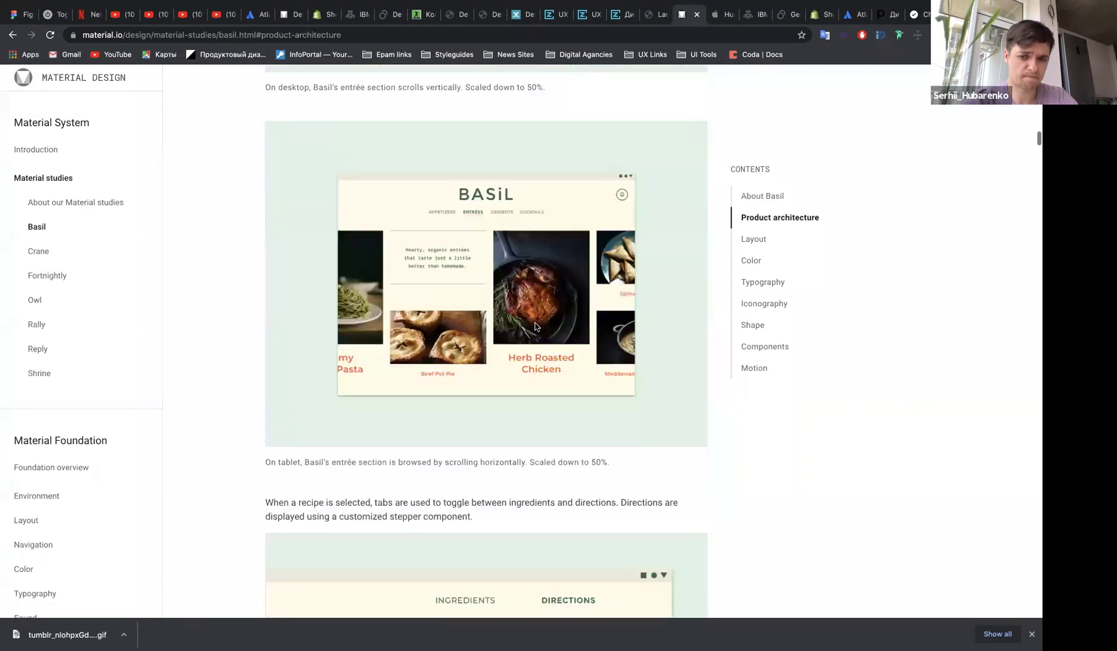
{"action": "scroll", "coordinate": [535, 326], "scroll_direction": "down", "scroll_amount": 4}
{"action": "scroll", "coordinate": [535, 326], "scroll_direction": "down", "scroll_amount": 4}
{"action": "scroll", "coordinate": [535, 327], "scroll_direction": "down", "scroll_amount": 5}
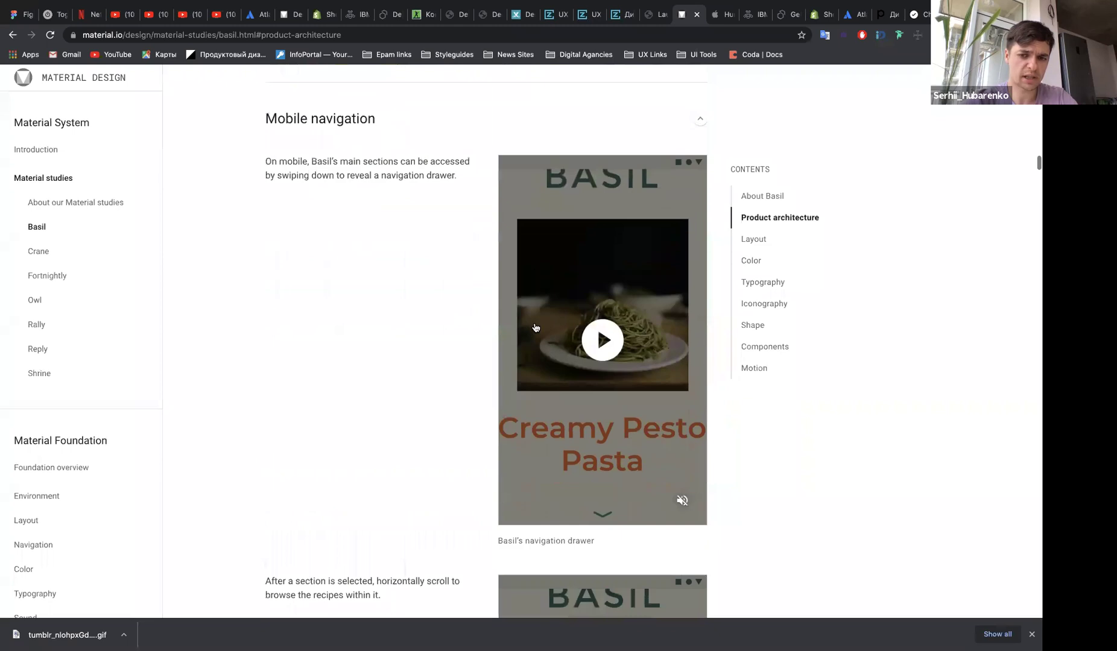
{"action": "scroll", "coordinate": [535, 327], "scroll_direction": "down", "scroll_amount": 7}
{"action": "scroll", "coordinate": [535, 327], "scroll_direction": "down", "scroll_amount": 8}
{"action": "scroll", "coordinate": [535, 327], "scroll_direction": "down", "scroll_amount": 3}
{"action": "scroll", "coordinate": [535, 327], "scroll_direction": "down", "scroll_amount": 5}
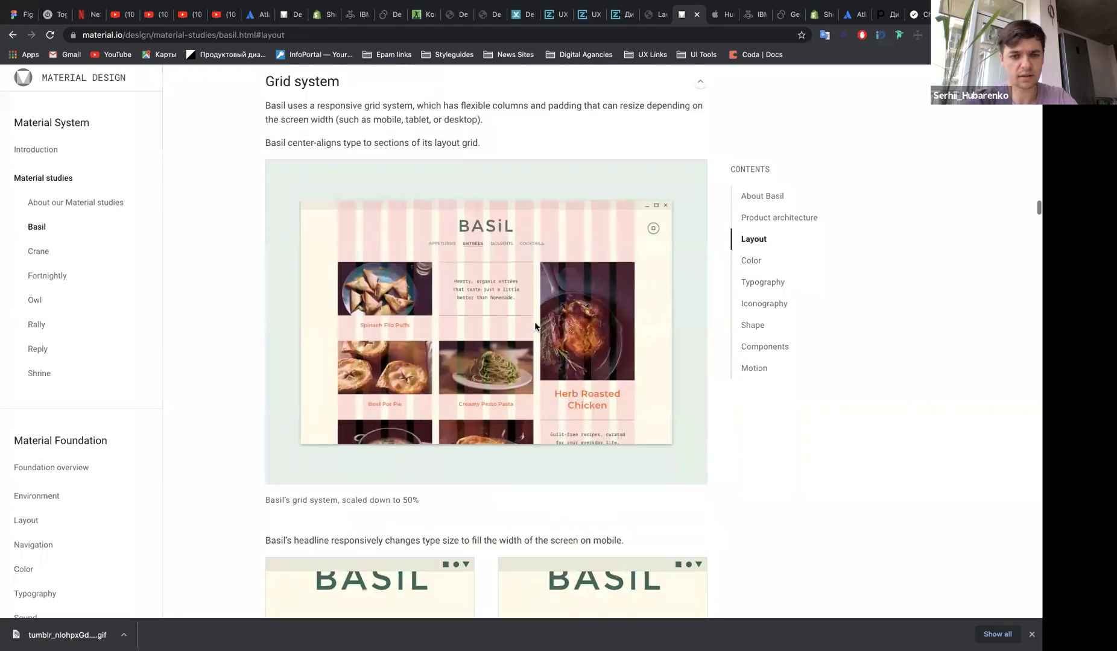
{"action": "scroll", "coordinate": [364, 355], "scroll_direction": "down", "scroll_amount": 2}
{"action": "scroll", "coordinate": [362, 351], "scroll_direction": "down", "scroll_amount": 5}
Open the Crane material study and read its Layout section
{"action": "scroll", "coordinate": [361, 351], "scroll_direction": "down", "scroll_amount": 5}
{"action": "left_click", "coordinate": [36, 252]}
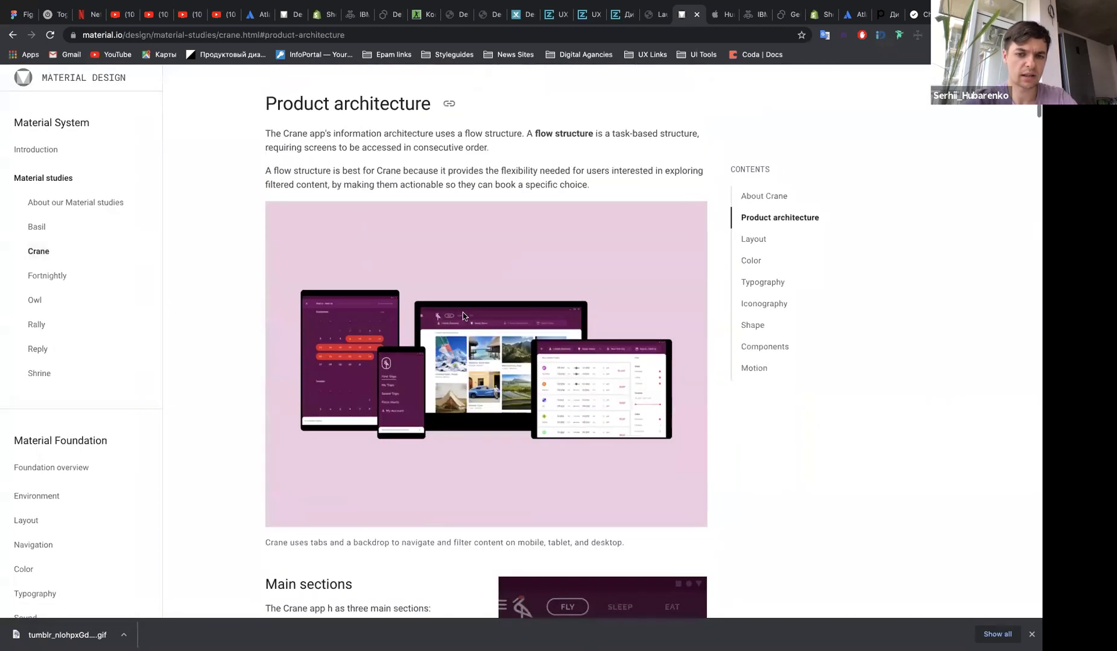
{"action": "scroll", "coordinate": [717, 367], "scroll_direction": "down", "scroll_amount": 5}
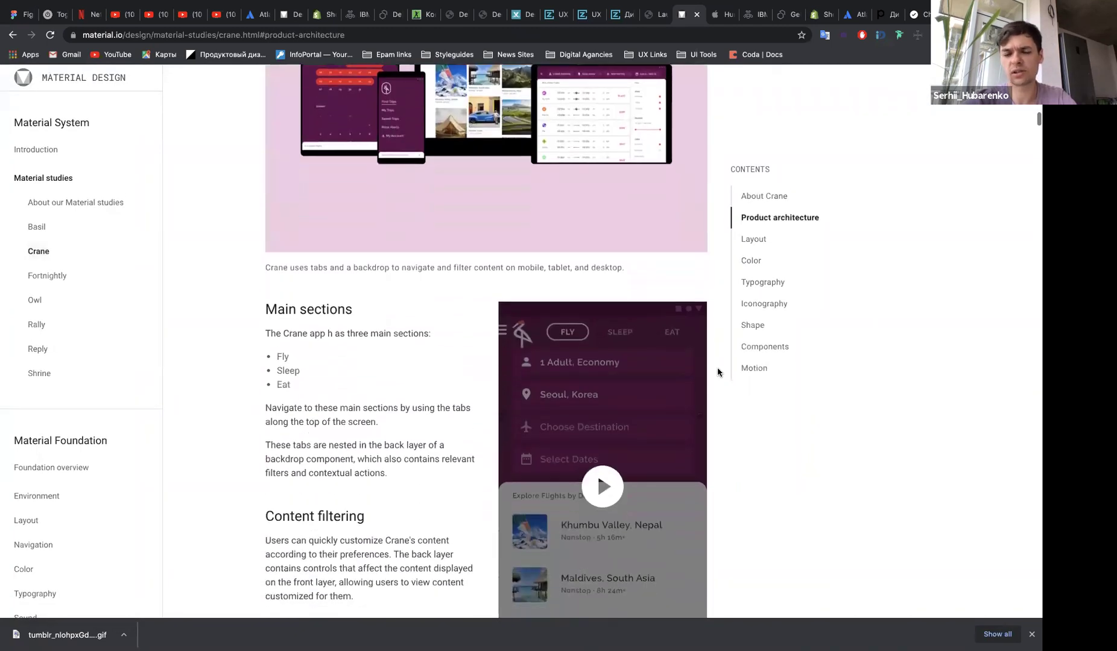
{"action": "scroll", "coordinate": [473, 455], "scroll_direction": "down", "scroll_amount": 10}
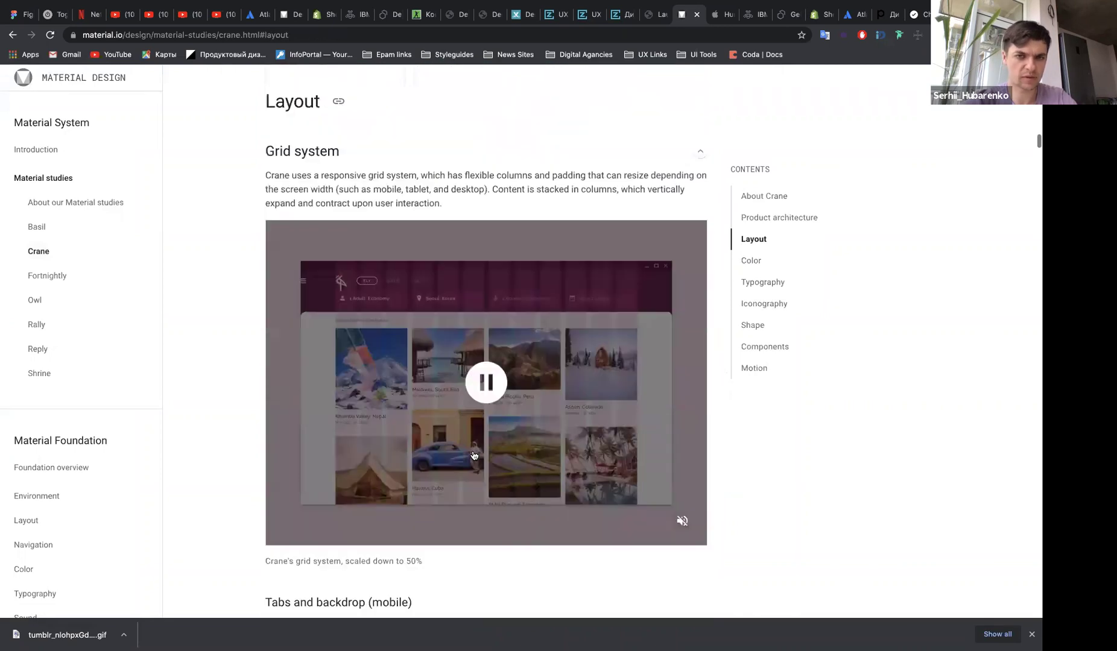
{"action": "scroll", "coordinate": [473, 453], "scroll_direction": "up", "scroll_amount": 4}
{"action": "scroll", "coordinate": [459, 315], "scroll_direction": "down", "scroll_amount": 5}
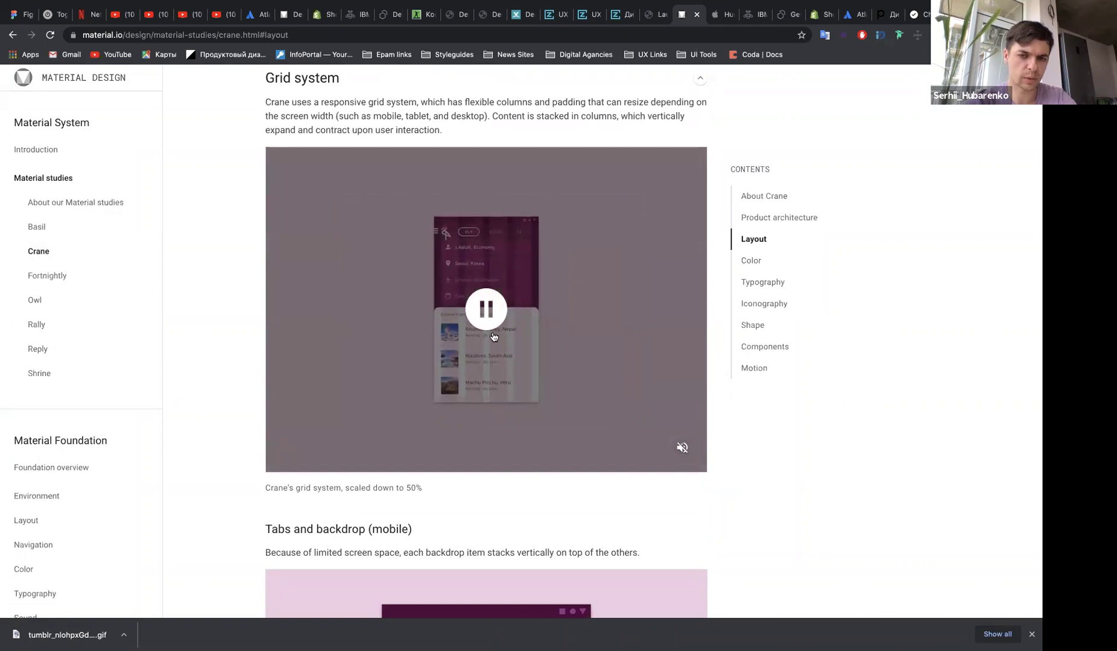
Scroll through Crane's Color and Typography sections down to Iconography
{"action": "scroll", "coordinate": [615, 345], "scroll_direction": "down", "scroll_amount": 10}
{"action": "scroll", "coordinate": [614, 342], "scroll_direction": "down", "scroll_amount": 3}
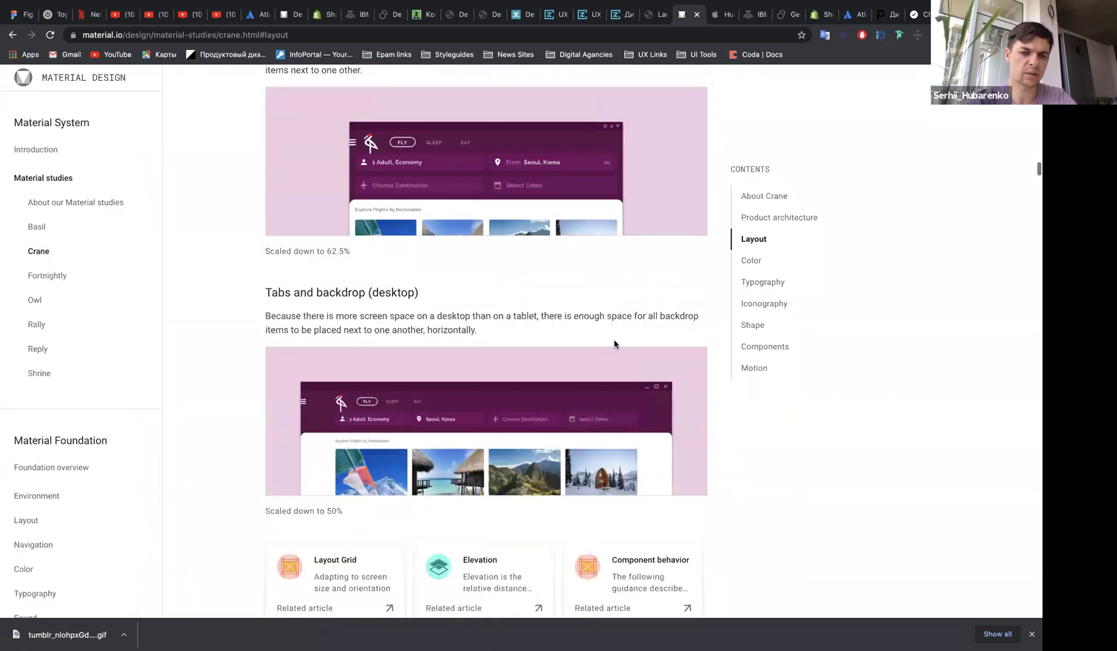
{"action": "scroll", "coordinate": [470, 424], "scroll_direction": "down", "scroll_amount": 10}
{"action": "scroll", "coordinate": [470, 424], "scroll_direction": "down", "scroll_amount": 5}
{"action": "scroll", "coordinate": [469, 424], "scroll_direction": "down", "scroll_amount": 5}
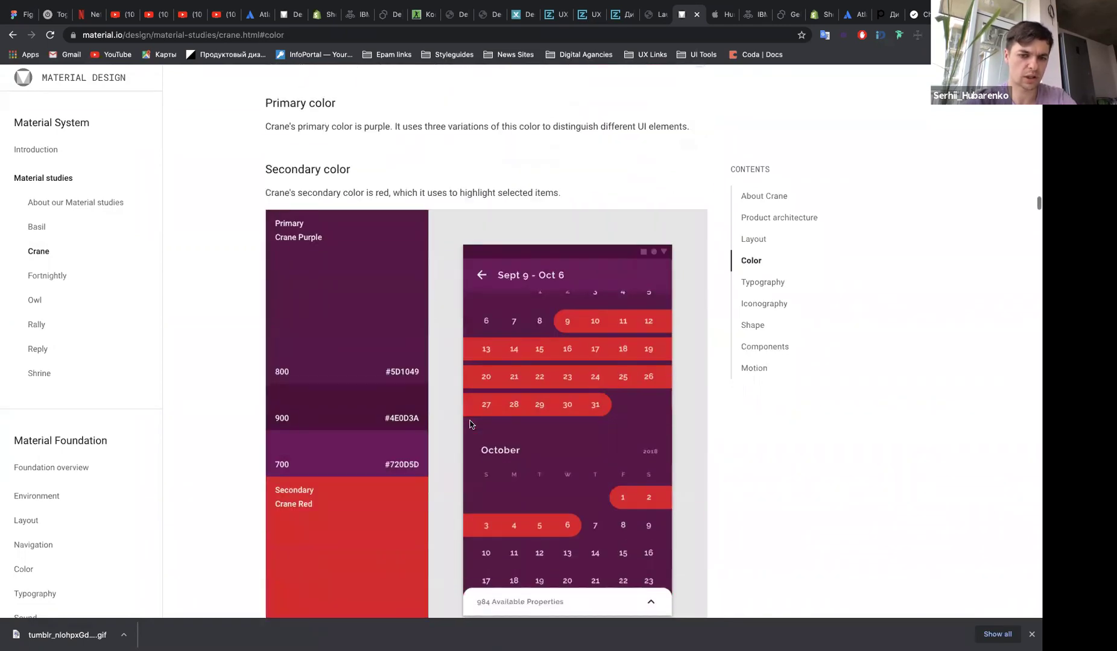
{"action": "scroll", "coordinate": [470, 424], "scroll_direction": "down", "scroll_amount": 5}
{"action": "scroll", "coordinate": [470, 424], "scroll_direction": "down", "scroll_amount": 5}
{"action": "scroll", "coordinate": [470, 424], "scroll_direction": "down", "scroll_amount": 4}
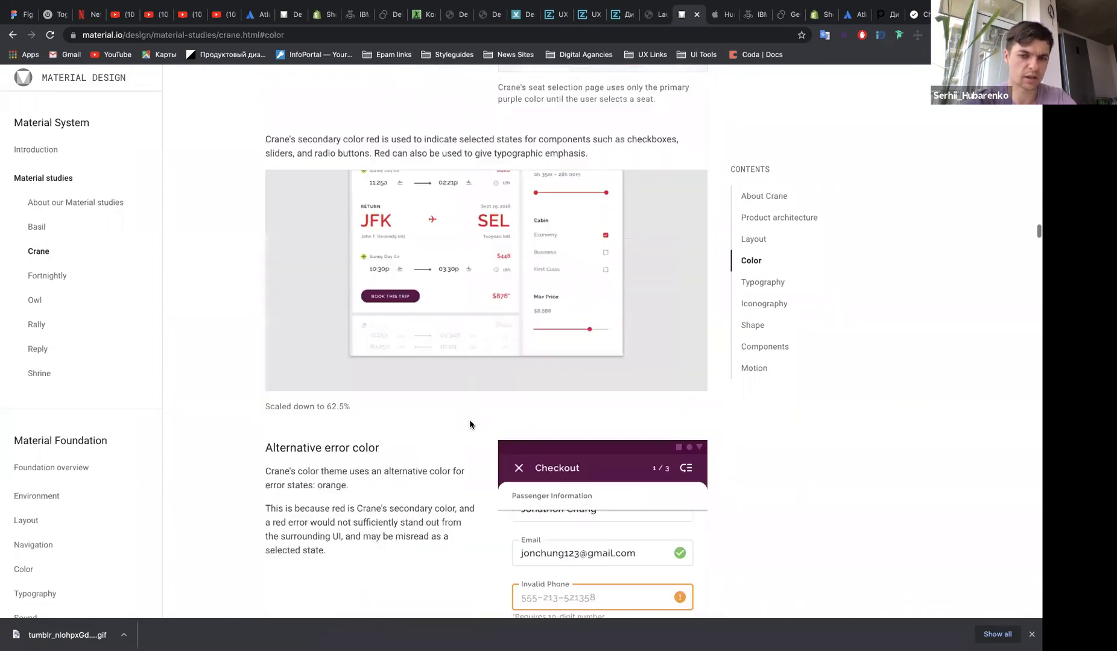
{"action": "scroll", "coordinate": [470, 424], "scroll_direction": "down", "scroll_amount": 4}
{"action": "scroll", "coordinate": [470, 424], "scroll_direction": "down", "scroll_amount": 1}
{"action": "scroll", "coordinate": [470, 424], "scroll_direction": "down", "scroll_amount": 6}
{"action": "scroll", "coordinate": [470, 424], "scroll_direction": "down", "scroll_amount": 4}
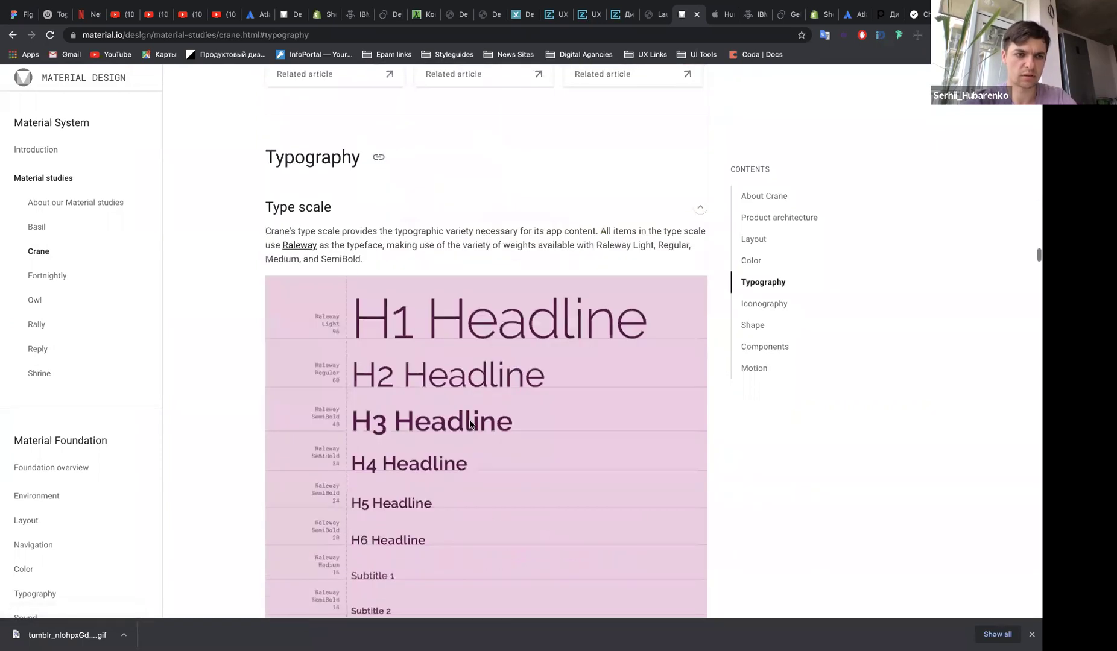
{"action": "scroll", "coordinate": [470, 424], "scroll_direction": "down", "scroll_amount": 3}
{"action": "scroll", "coordinate": [470, 424], "scroll_direction": "down", "scroll_amount": 3}
{"action": "scroll", "coordinate": [470, 424], "scroll_direction": "down", "scroll_amount": 2}
{"action": "scroll", "coordinate": [470, 424], "scroll_direction": "up", "scroll_amount": 6}
{"action": "scroll", "coordinate": [435, 324], "scroll_direction": "down", "scroll_amount": 3}
{"action": "scroll", "coordinate": [435, 323], "scroll_direction": "down", "scroll_amount": 5}
{"action": "scroll", "coordinate": [422, 324], "scroll_direction": "down", "scroll_amount": 5}
{"action": "scroll", "coordinate": [422, 324], "scroll_direction": "down", "scroll_amount": 2}
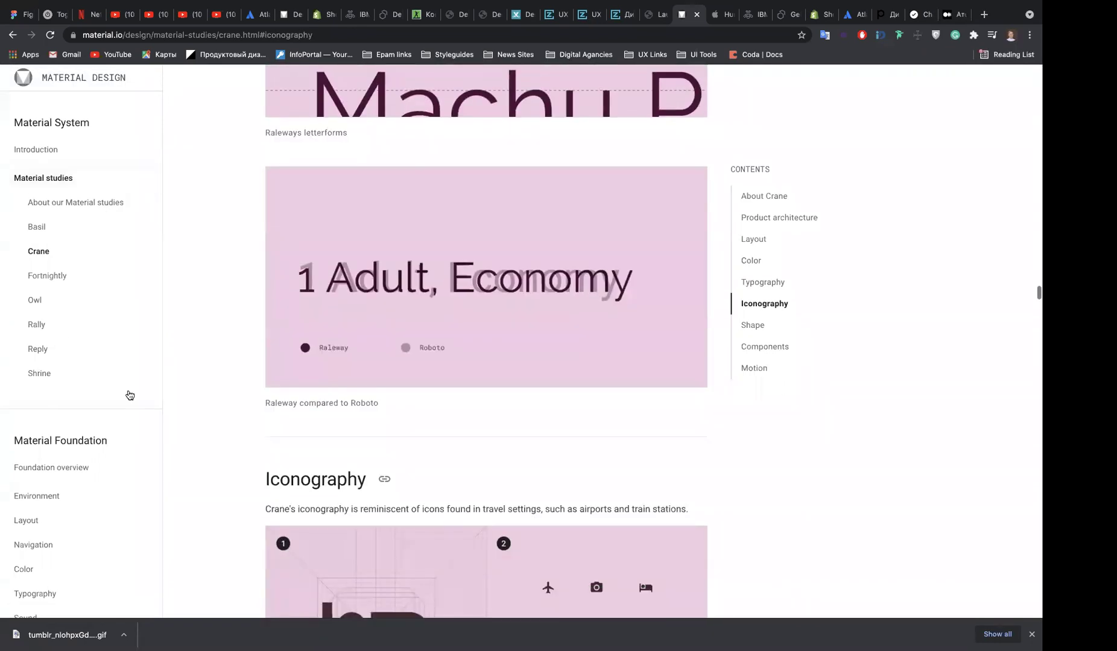
Pass through the Owl study and open the Elevation page under Environment
{"action": "left_click", "coordinate": [56, 306]}
{"action": "scroll", "coordinate": [50, 398], "scroll_direction": "down", "scroll_amount": 4}
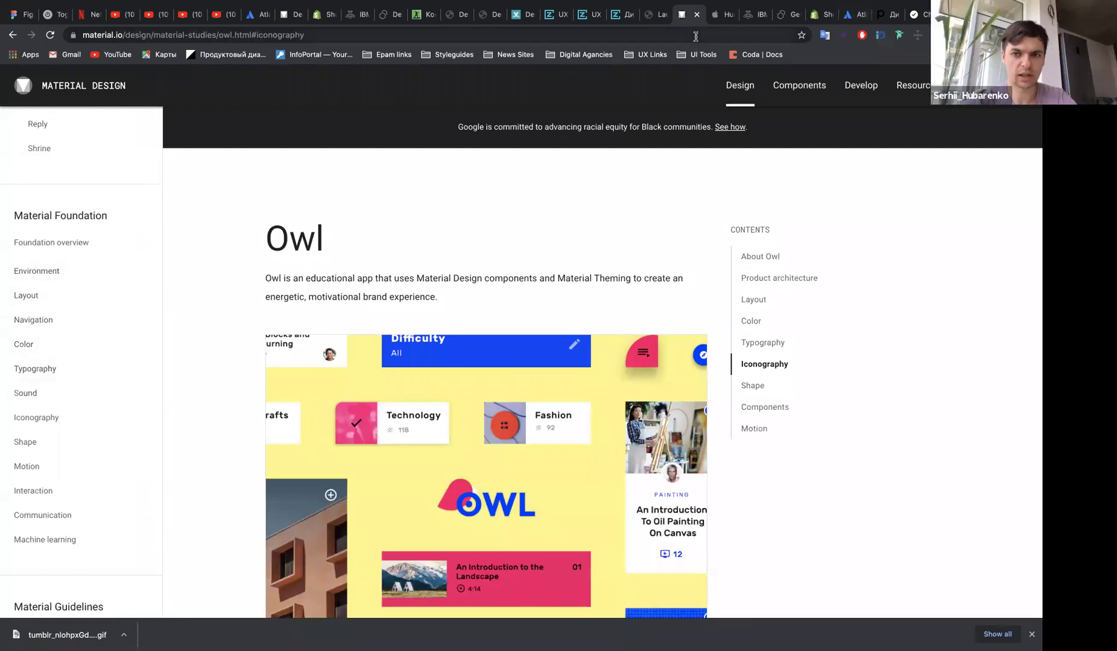
{"action": "left_click", "coordinate": [68, 254]}
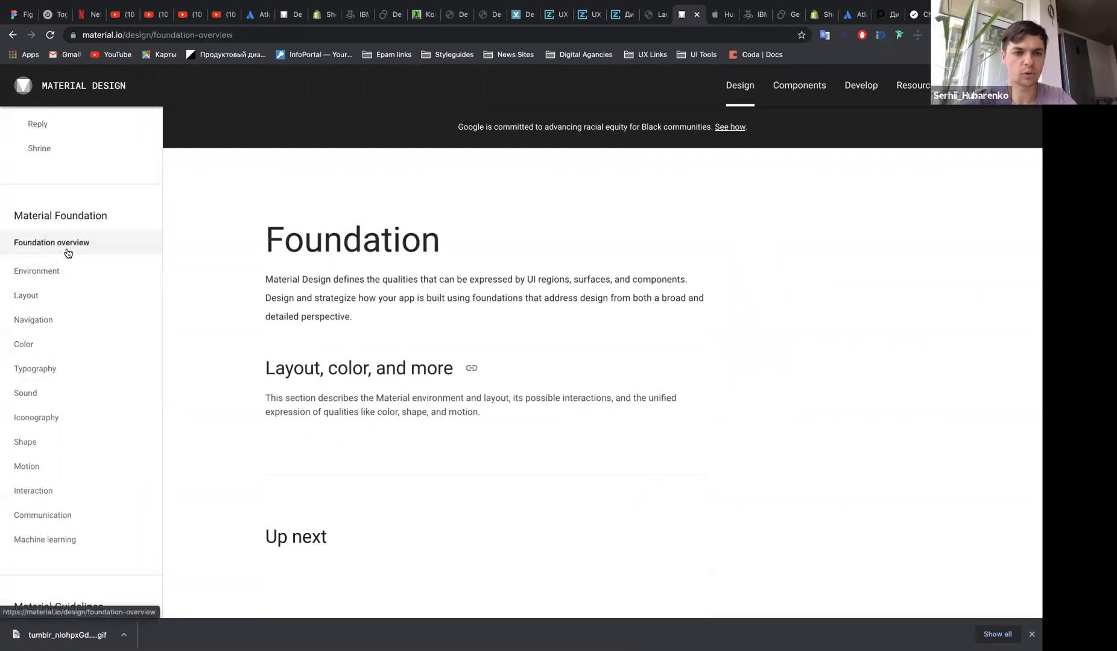
{"action": "scroll", "coordinate": [515, 401], "scroll_direction": "down", "scroll_amount": 5}
{"action": "scroll", "coordinate": [514, 401], "scroll_direction": "down", "scroll_amount": 1}
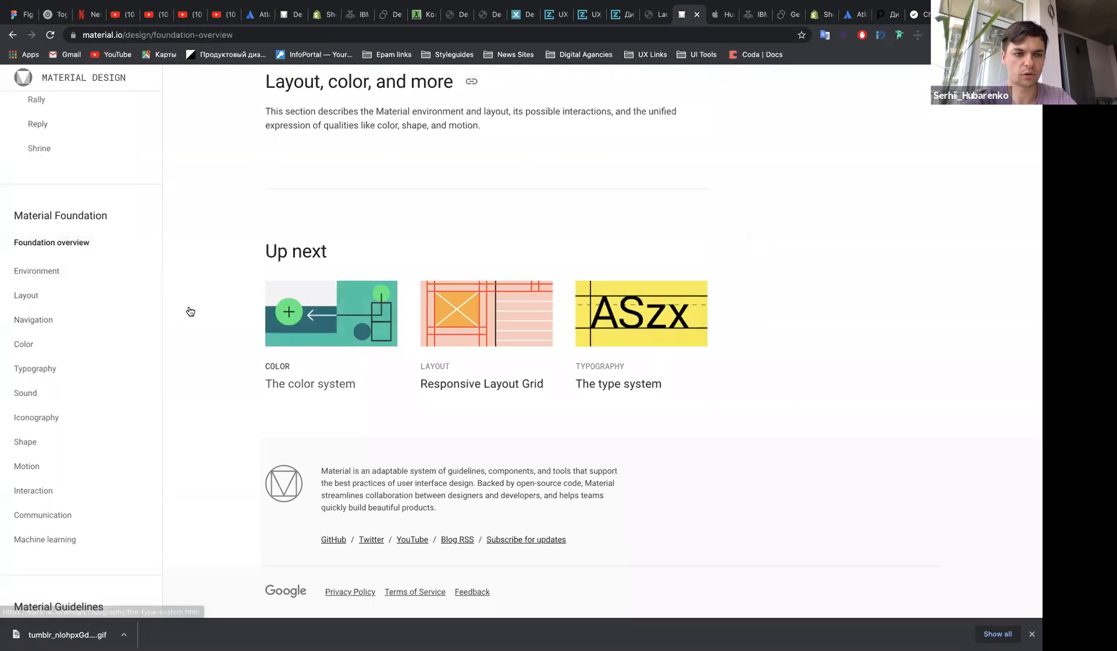
{"action": "left_click", "coordinate": [78, 283]}
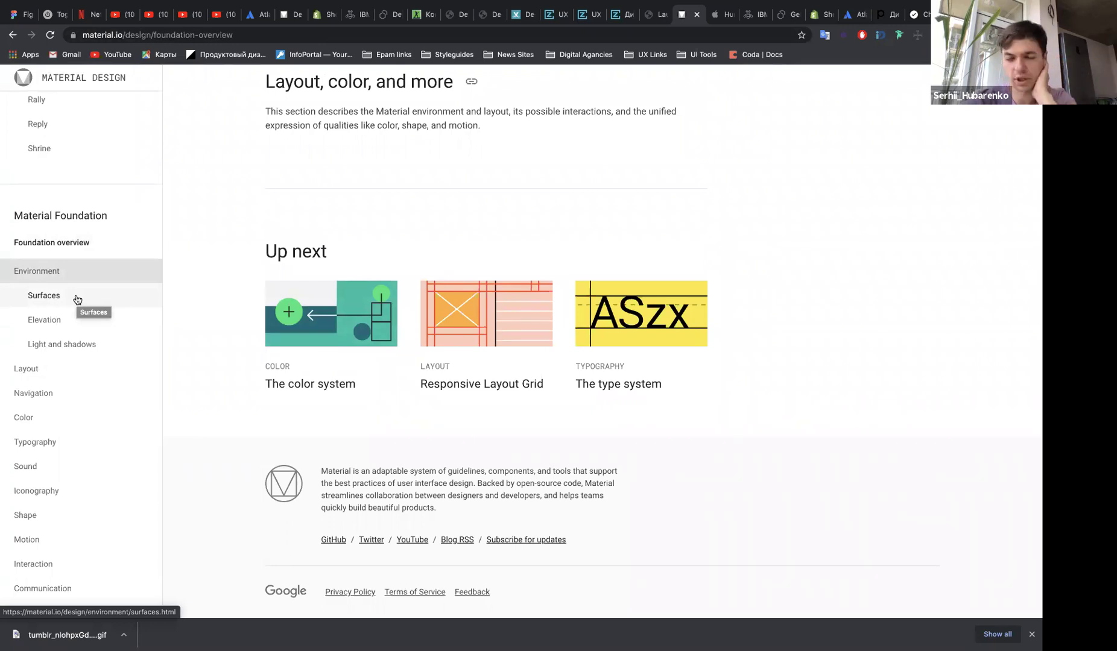
{"action": "left_click", "coordinate": [68, 326]}
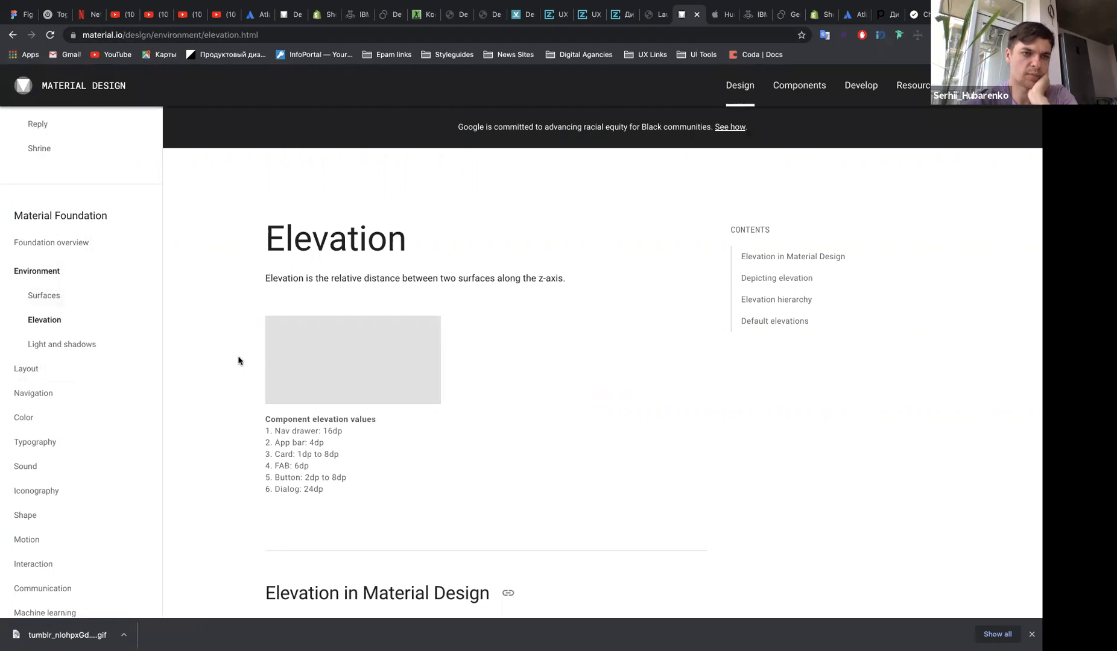
Scroll the Elevation page past resting elevation to the Changing elevation section
{"action": "scroll", "coordinate": [238, 361], "scroll_direction": "down", "scroll_amount": 4}
{"action": "scroll", "coordinate": [238, 361], "scroll_direction": "down", "scroll_amount": 5}
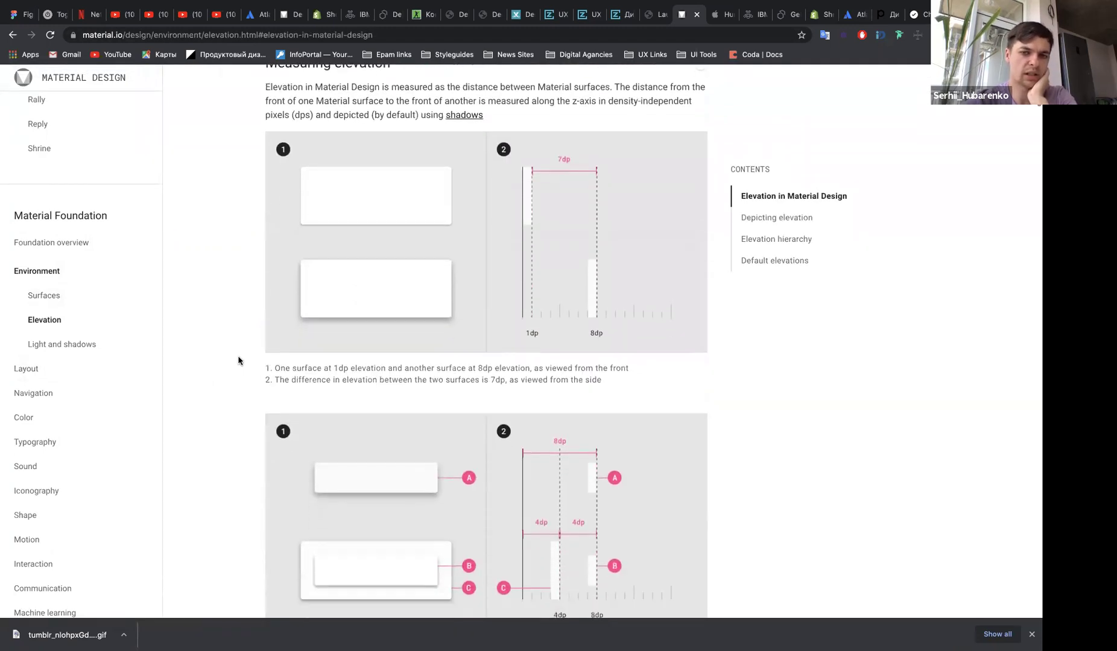
{"action": "scroll", "coordinate": [238, 360], "scroll_direction": "down", "scroll_amount": 5}
{"action": "scroll", "coordinate": [239, 361], "scroll_direction": "down", "scroll_amount": 4}
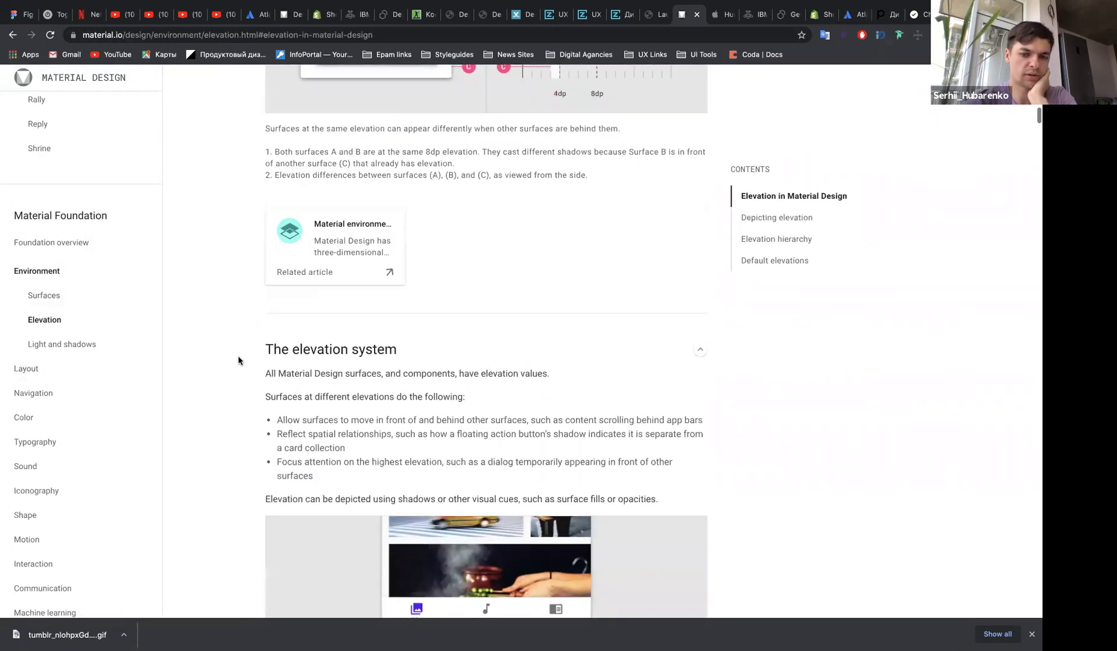
{"action": "scroll", "coordinate": [238, 361], "scroll_direction": "down", "scroll_amount": 5}
{"action": "scroll", "coordinate": [239, 361], "scroll_direction": "down", "scroll_amount": 2}
{"action": "scroll", "coordinate": [420, 427], "scroll_direction": "down", "scroll_amount": 4}
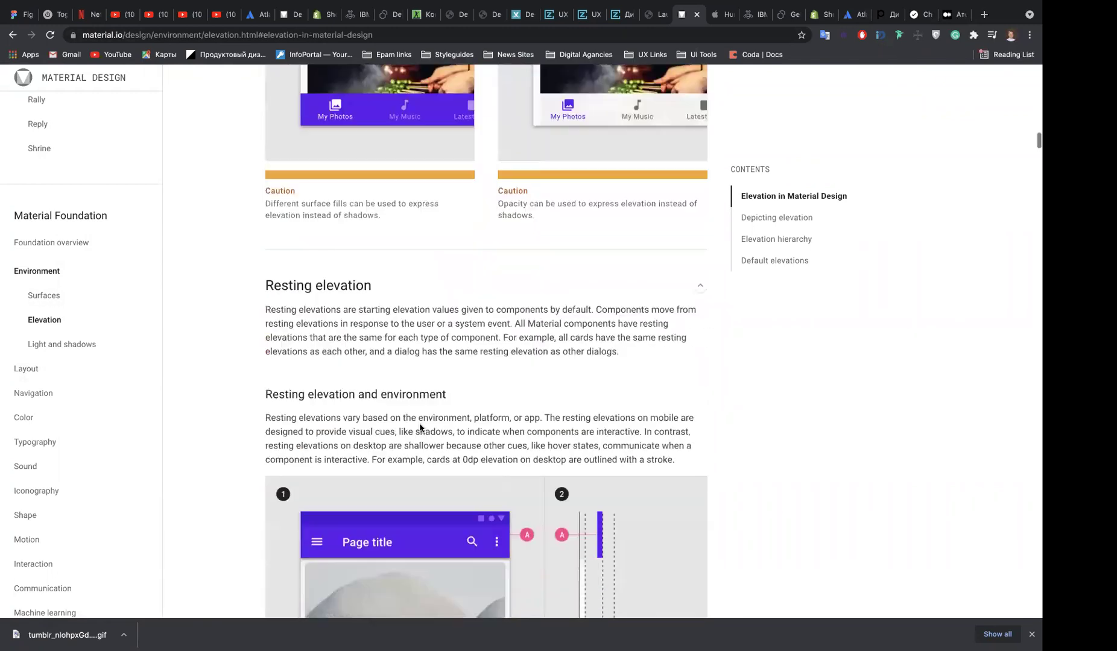
{"action": "scroll", "coordinate": [420, 428], "scroll_direction": "down", "scroll_amount": 4}
{"action": "scroll", "coordinate": [420, 428], "scroll_direction": "down", "scroll_amount": 2}
{"action": "scroll", "coordinate": [420, 428], "scroll_direction": "down", "scroll_amount": 3}
{"action": "scroll", "coordinate": [420, 427], "scroll_direction": "down", "scroll_amount": 4}
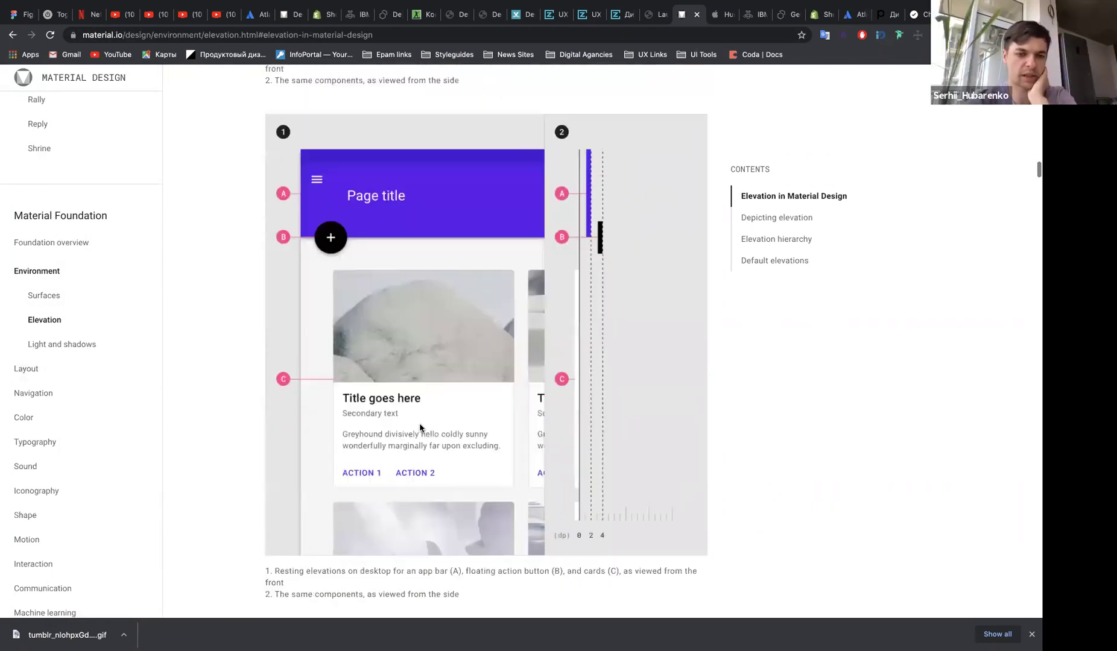
{"action": "scroll", "coordinate": [420, 428], "scroll_direction": "down", "scroll_amount": 1}
{"action": "scroll", "coordinate": [420, 428], "scroll_direction": "down", "scroll_amount": 3}
{"action": "scroll", "coordinate": [420, 427], "scroll_direction": "down", "scroll_amount": 1}
{"action": "scroll", "coordinate": [420, 428], "scroll_direction": "down", "scroll_amount": 4}
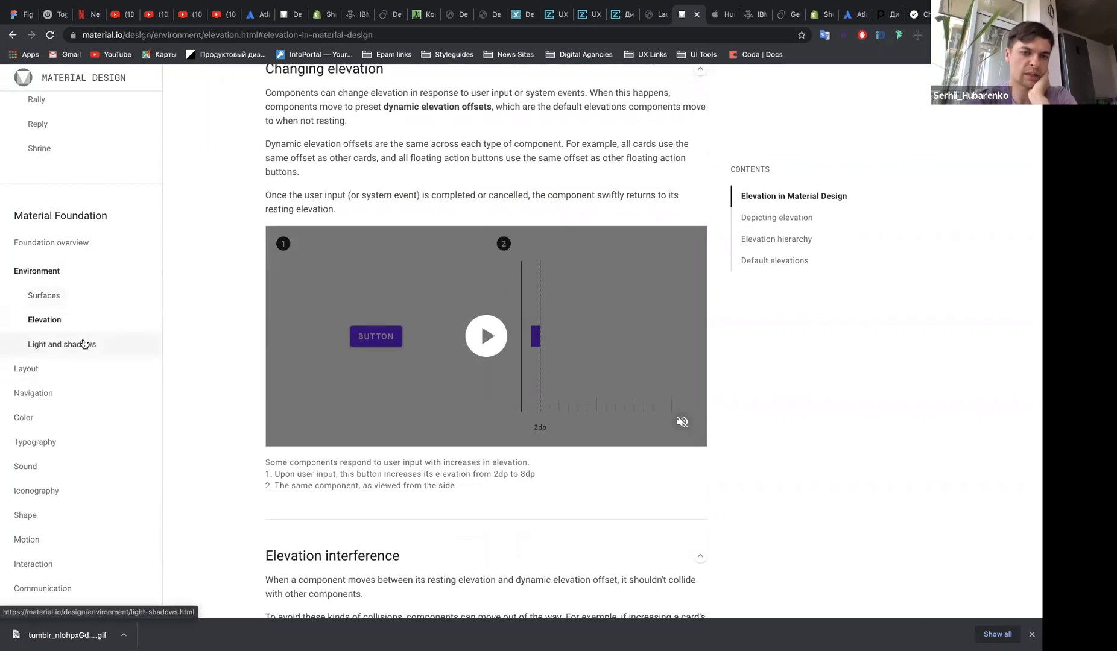
Open the Light and shadows guidelines and read its opening sections
{"action": "left_click", "coordinate": [84, 344]}
{"action": "scroll", "coordinate": [270, 416], "scroll_direction": "down", "scroll_amount": 5}
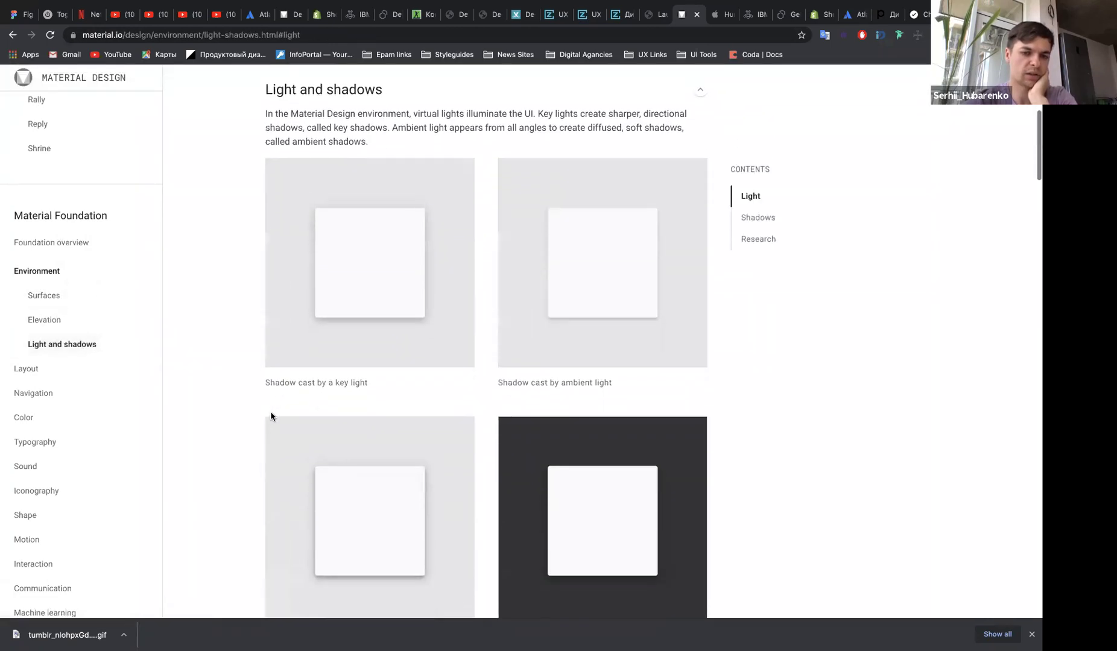
{"action": "scroll", "coordinate": [494, 320], "scroll_direction": "down", "scroll_amount": 8}
{"action": "scroll", "coordinate": [439, 361], "scroll_direction": "down", "scroll_amount": 3}
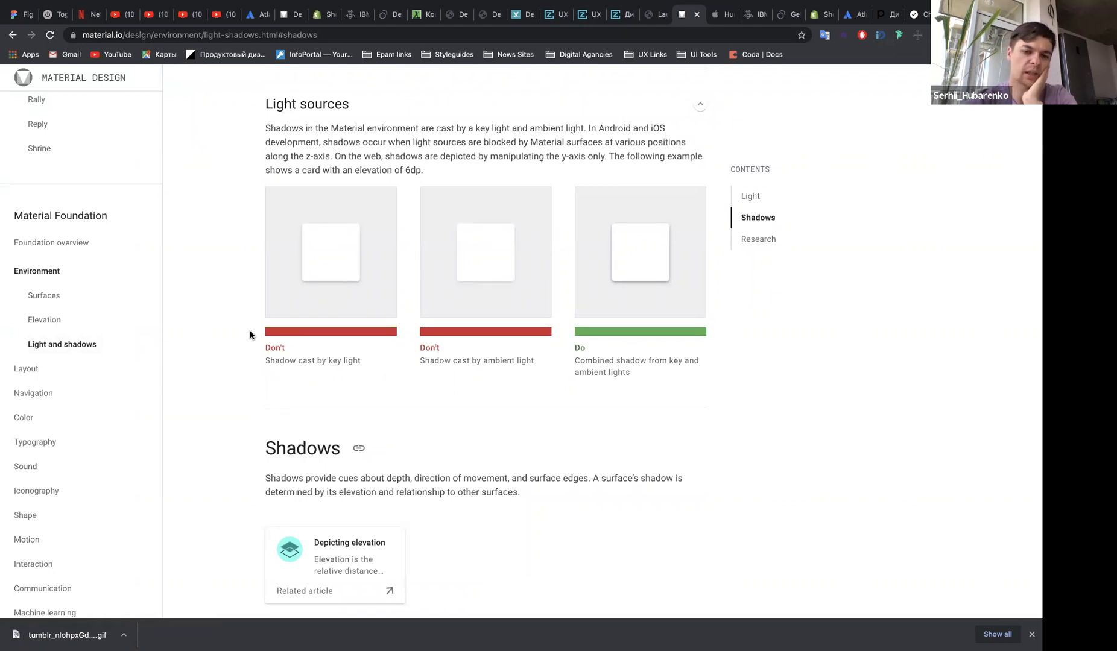
{"action": "scroll", "coordinate": [250, 335], "scroll_direction": "down", "scroll_amount": 3}
{"action": "scroll", "coordinate": [250, 335], "scroll_direction": "down", "scroll_amount": 5}
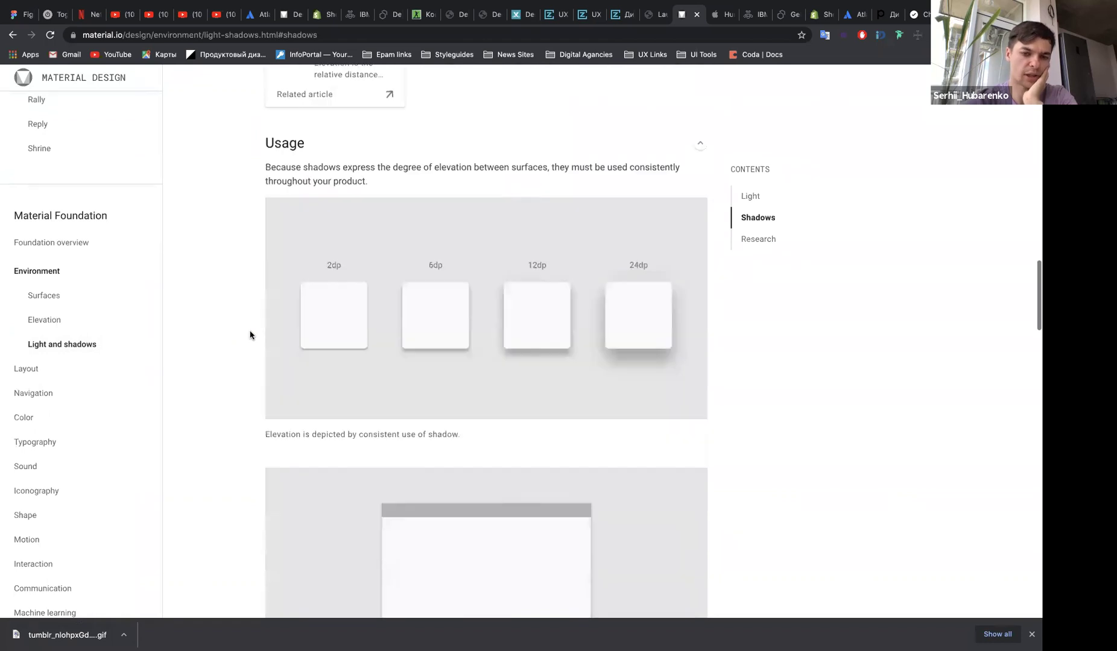
{"action": "scroll", "coordinate": [377, 299], "scroll_direction": "down", "scroll_amount": 4}
Finish Light and shadows down to Research, then open The color system article
{"action": "scroll", "coordinate": [481, 378], "scroll_direction": "down", "scroll_amount": 5}
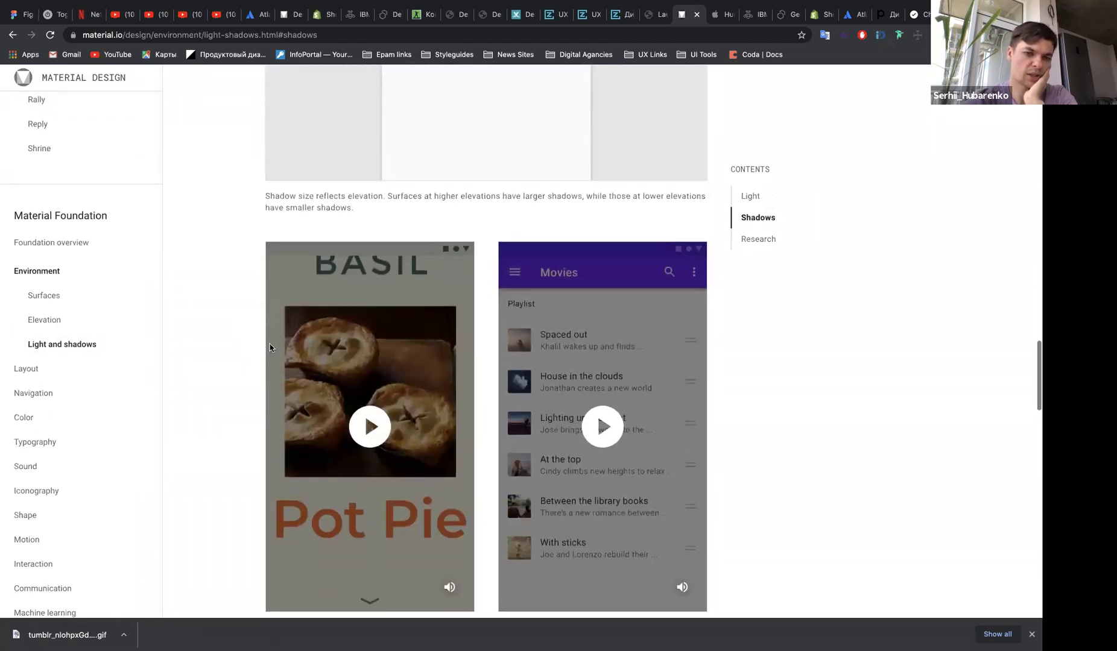
{"action": "scroll", "coordinate": [397, 350], "scroll_direction": "down", "scroll_amount": 1}
{"action": "scroll", "coordinate": [397, 350], "scroll_direction": "down", "scroll_amount": 5}
{"action": "scroll", "coordinate": [331, 341], "scroll_direction": "down", "scroll_amount": 10}
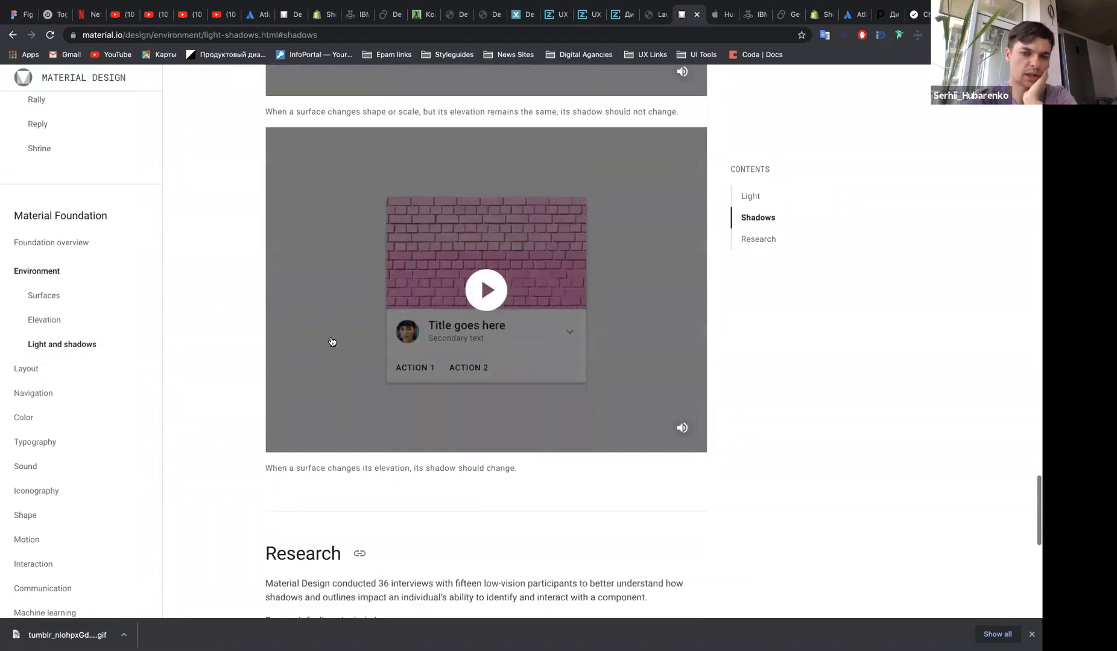
{"action": "scroll", "coordinate": [333, 342], "scroll_direction": "down", "scroll_amount": 10}
{"action": "scroll", "coordinate": [32, 294], "scroll_direction": "down", "scroll_amount": 3}
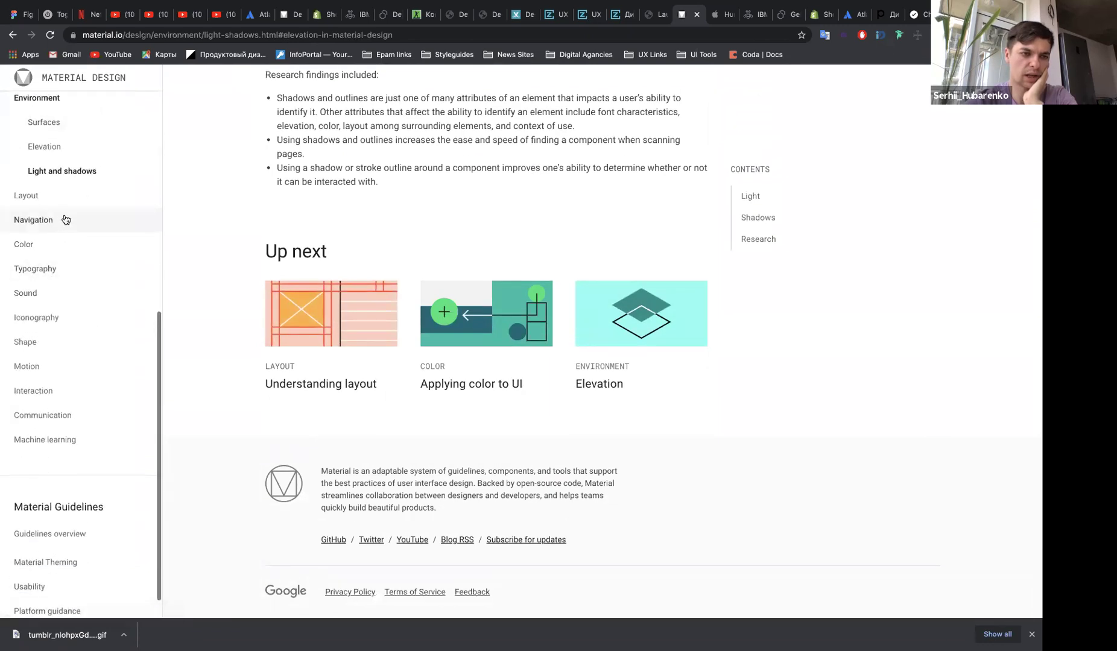
{"action": "left_click", "coordinate": [64, 217]}
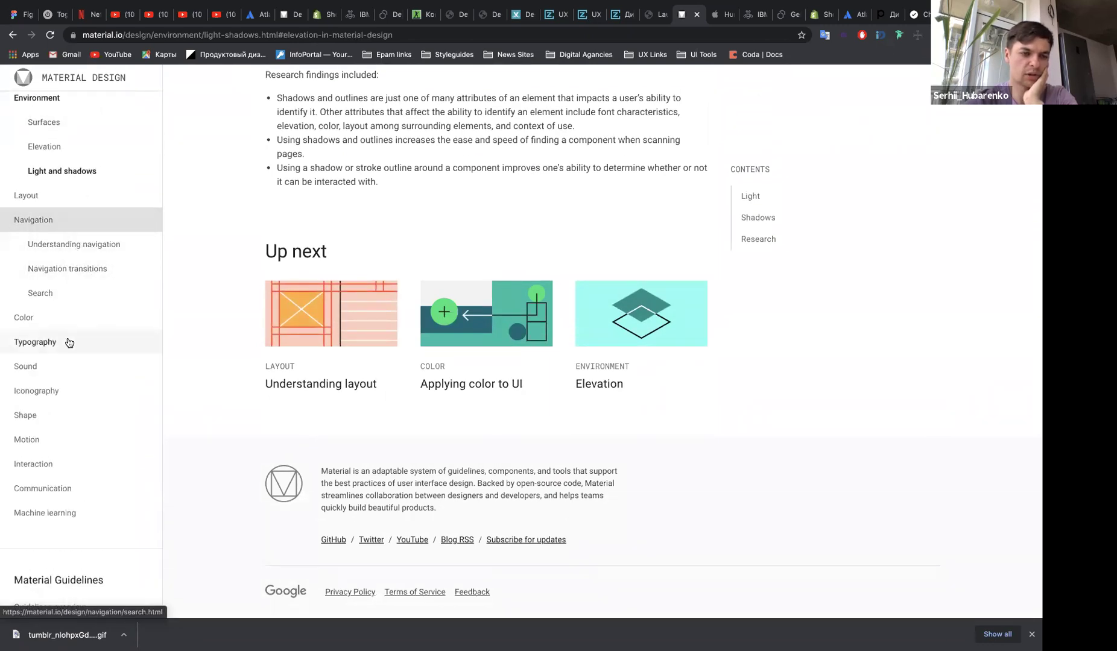
{"action": "left_click", "coordinate": [73, 314]}
Review the baseline color theme in The color system and expand Typography
{"action": "left_click", "coordinate": [90, 342]}
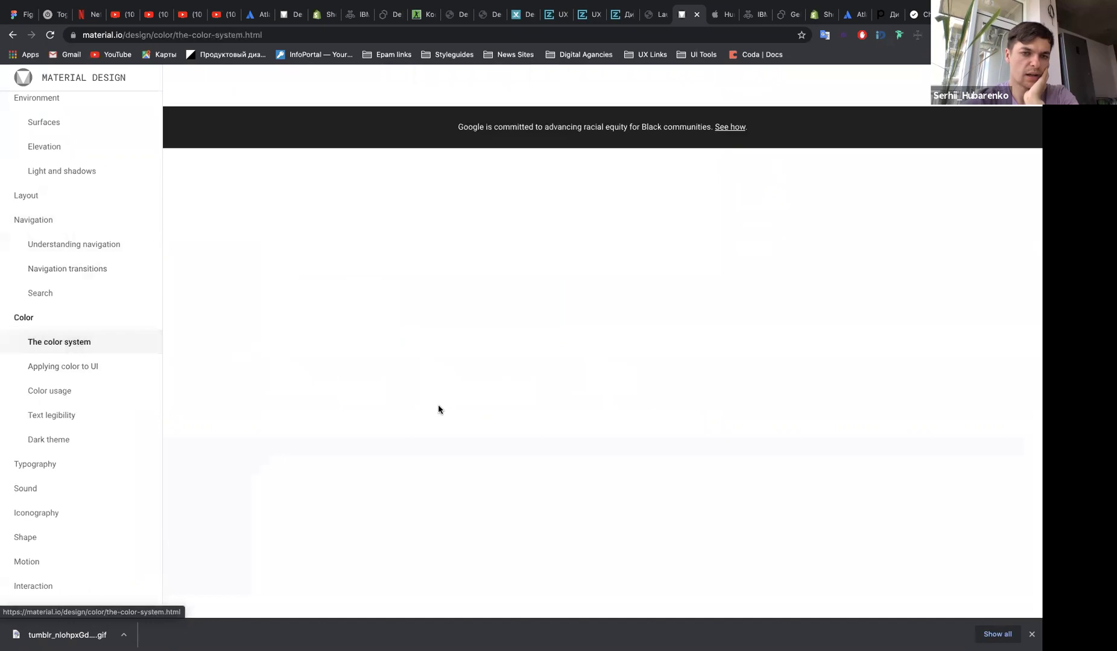
{"action": "scroll", "coordinate": [678, 354], "scroll_direction": "down", "scroll_amount": 10}
{"action": "scroll", "coordinate": [301, 403], "scroll_direction": "down", "scroll_amount": 10}
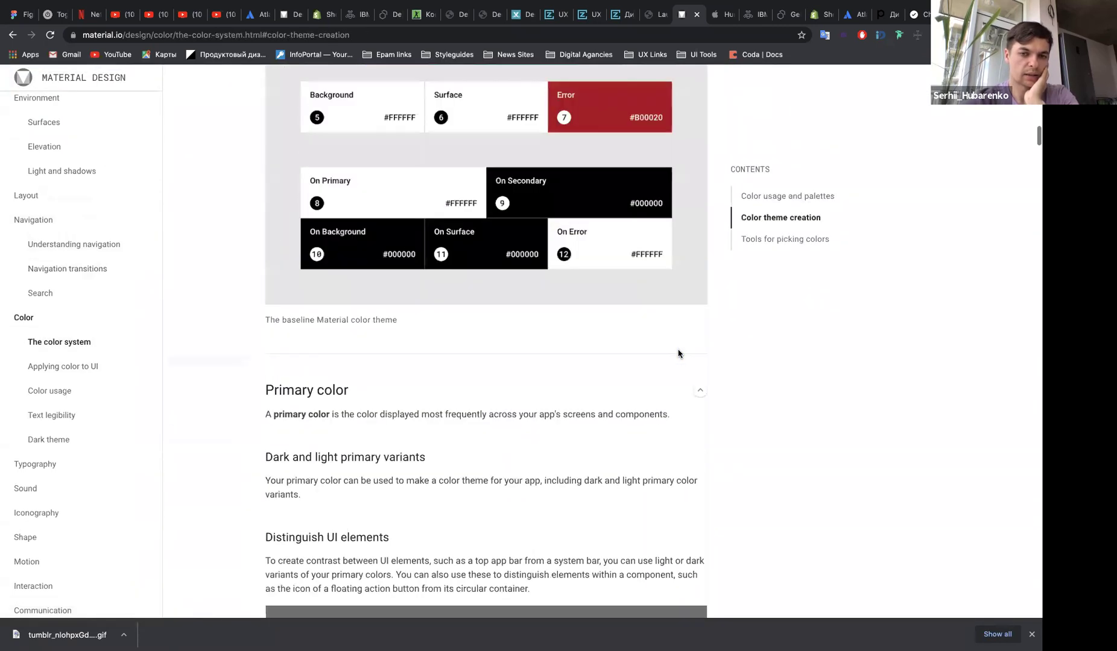
{"action": "scroll", "coordinate": [302, 403], "scroll_direction": "down", "scroll_amount": 3}
{"action": "scroll", "coordinate": [10, 398], "scroll_direction": "down", "scroll_amount": 4}
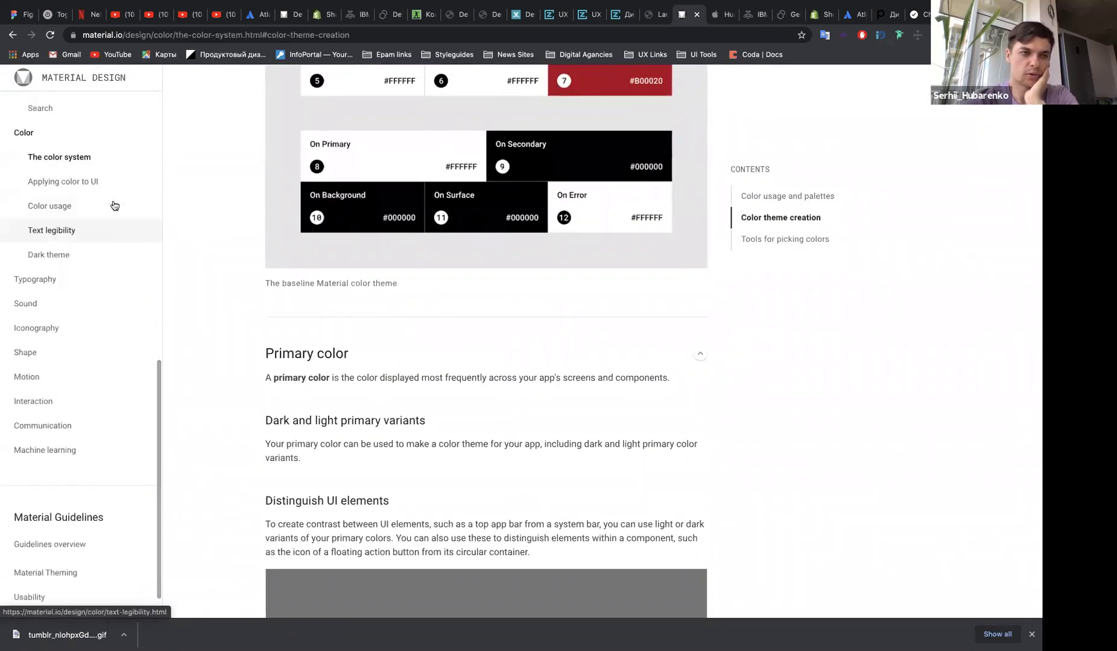
{"action": "scroll", "coordinate": [66, 332], "scroll_direction": "up", "scroll_amount": 2}
{"action": "left_click", "coordinate": [57, 362]}
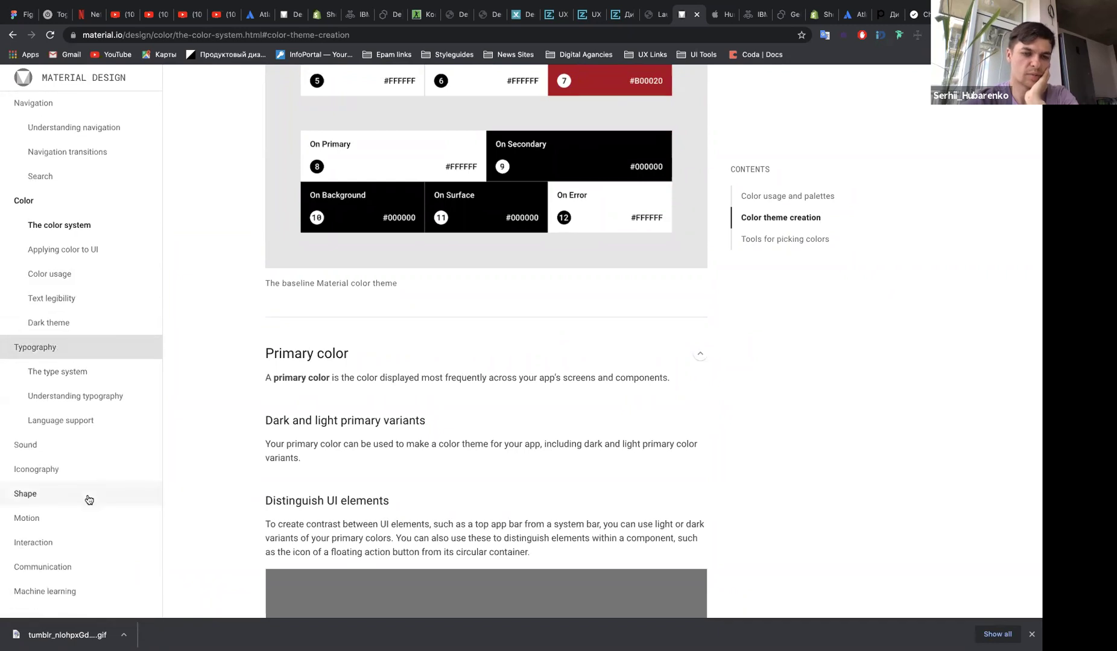
{"action": "scroll", "coordinate": [88, 499], "scroll_direction": "down", "scroll_amount": 3}
{"action": "scroll", "coordinate": [139, 229], "scroll_direction": "up", "scroll_amount": 5}
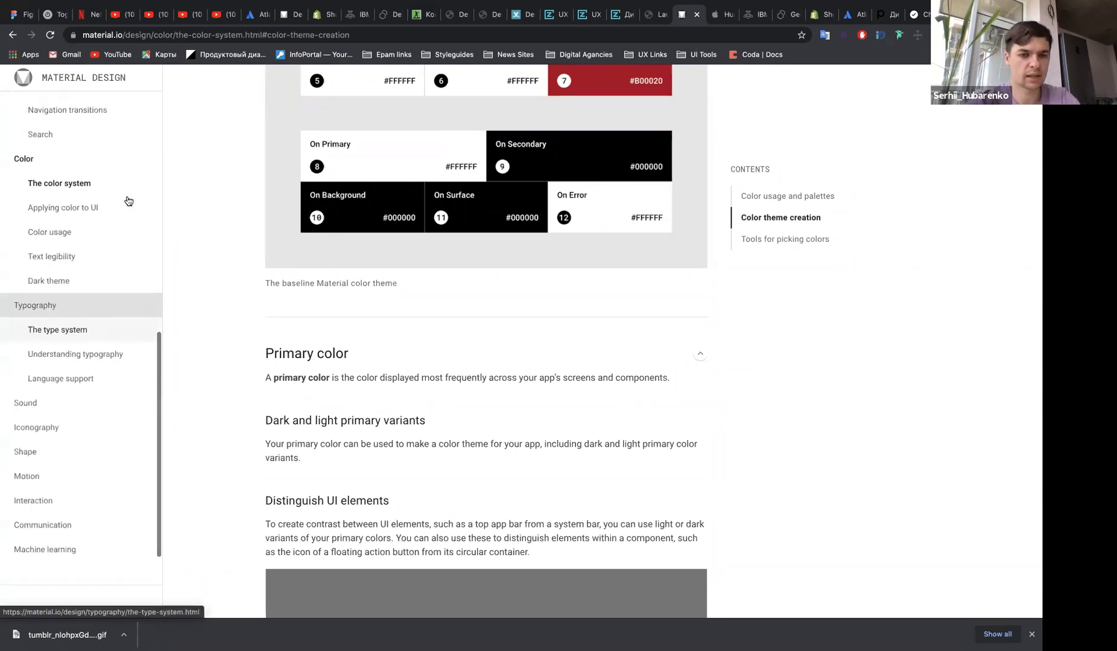
{"action": "scroll", "coordinate": [129, 199], "scroll_direction": "up", "scroll_amount": 10}
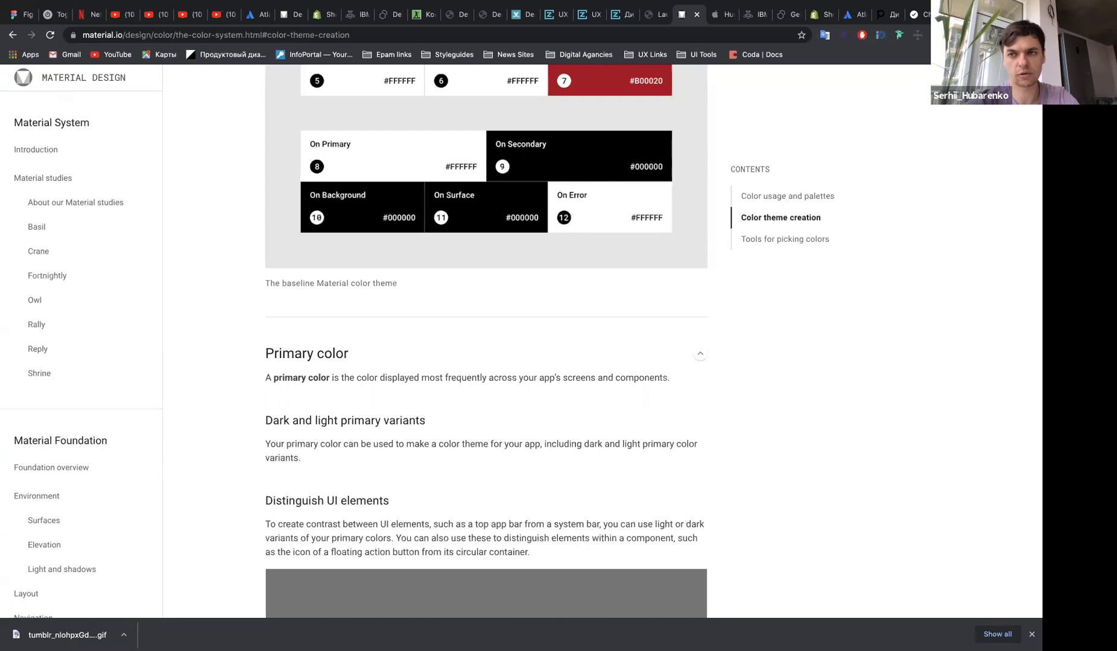
Search 'material ui' in a new tab and open the Material-UI website
{"action": "key", "text": "ctrl+t"}
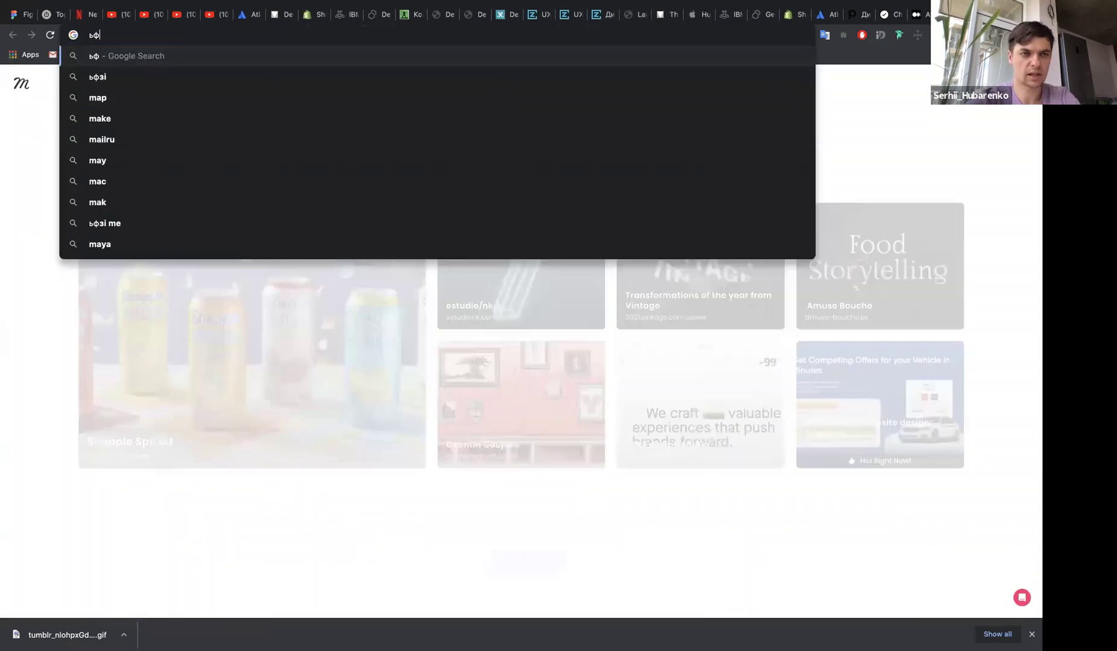
{"action": "type", "text": "mater"}
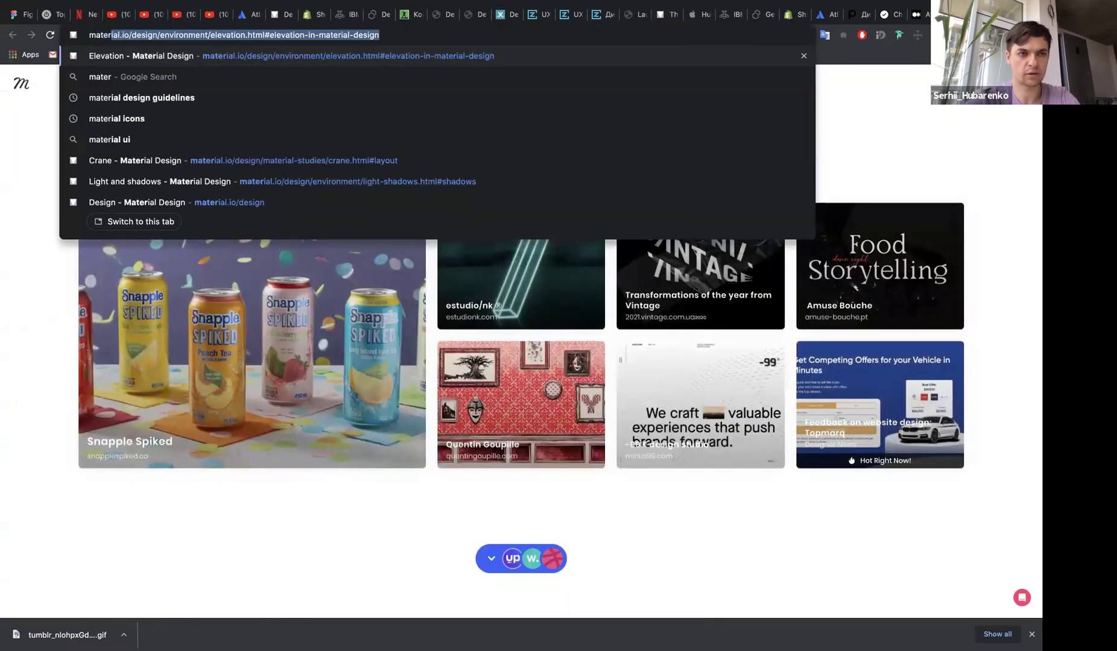
{"action": "type", "text": "ial ui"}
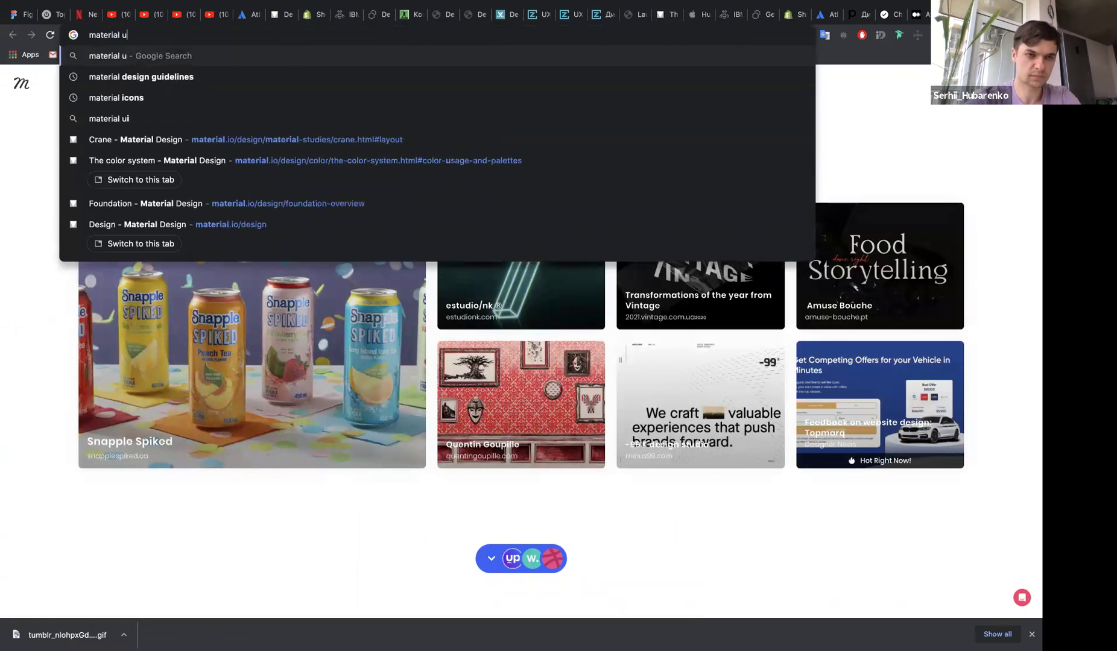
{"action": "key", "text": "Return"}
{"action": "left_click", "coordinate": [281, 191]}
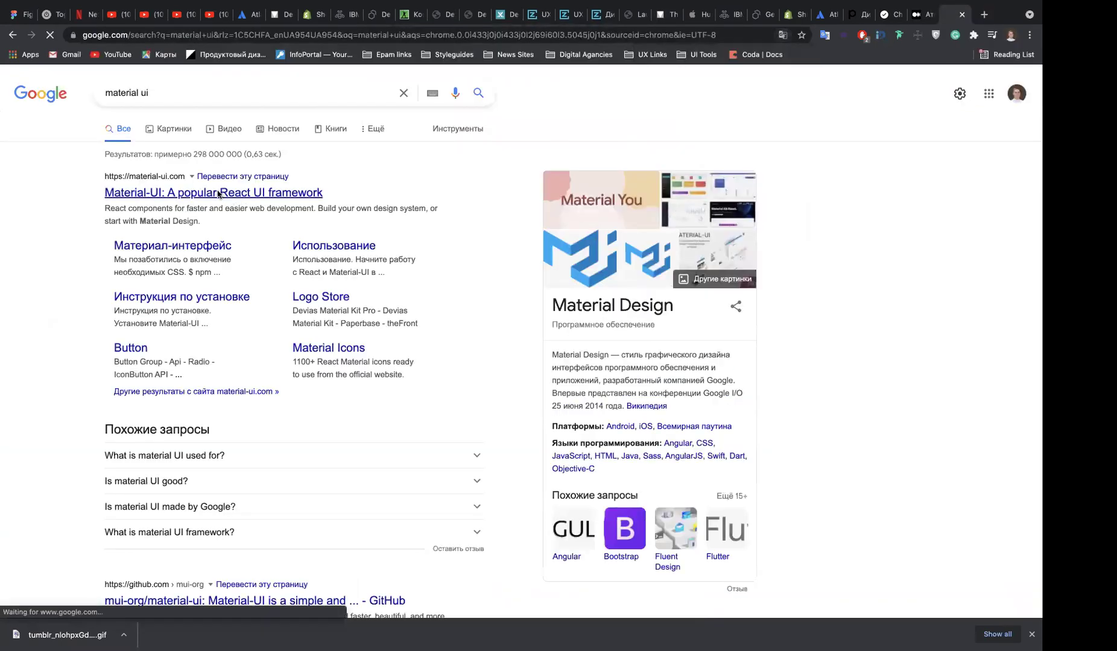
{"action": "scroll", "coordinate": [281, 191], "scroll_direction": "down", "scroll_amount": 3}
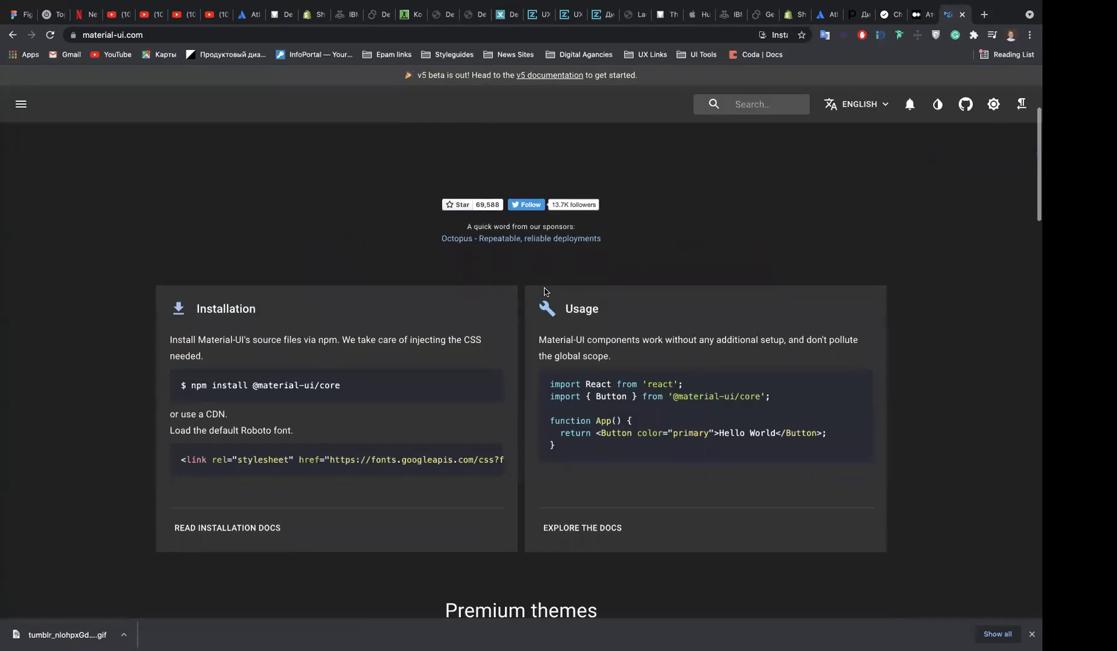
Browse the Material-UI docs to Components > Layout and view the Box page
{"action": "left_click", "coordinate": [21, 103]}
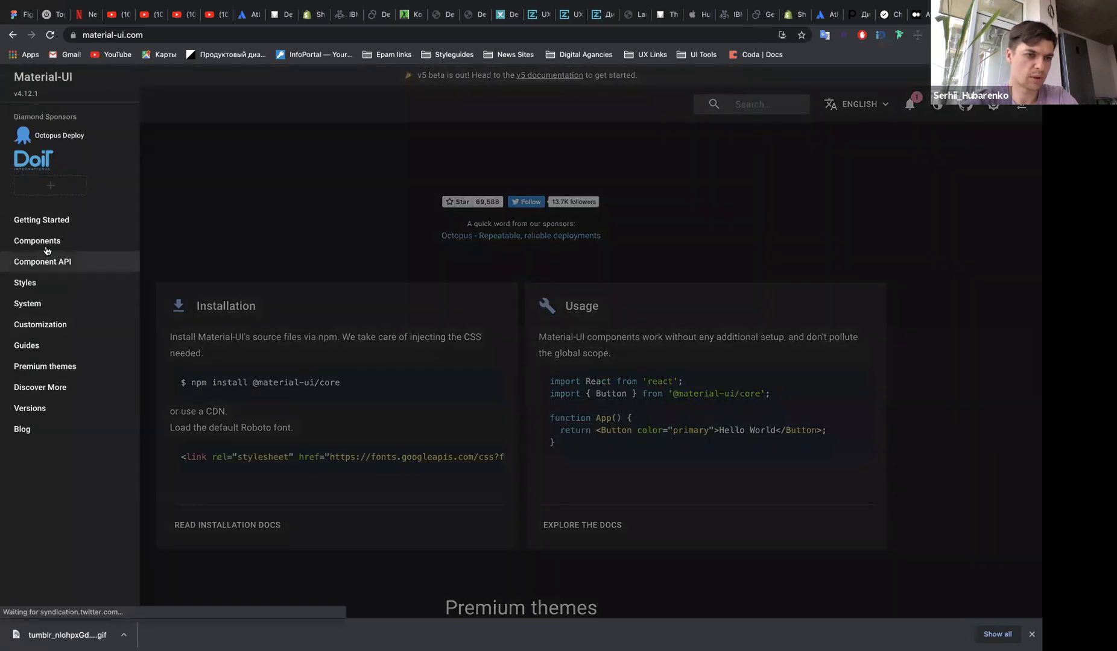
{"action": "left_click", "coordinate": [42, 241]}
{"action": "left_click", "coordinate": [30, 266]}
{"action": "left_click", "coordinate": [41, 273]}
{"action": "left_click", "coordinate": [53, 298]}
{"action": "scroll", "coordinate": [281, 366], "scroll_direction": "down", "scroll_amount": 4}
{"action": "scroll", "coordinate": [281, 366], "scroll_direction": "down", "scroll_amount": 10}
{"action": "scroll", "coordinate": [281, 366], "scroll_direction": "up", "scroll_amount": 7}
{"action": "scroll", "coordinate": [281, 366], "scroll_direction": "up", "scroll_amount": 5}
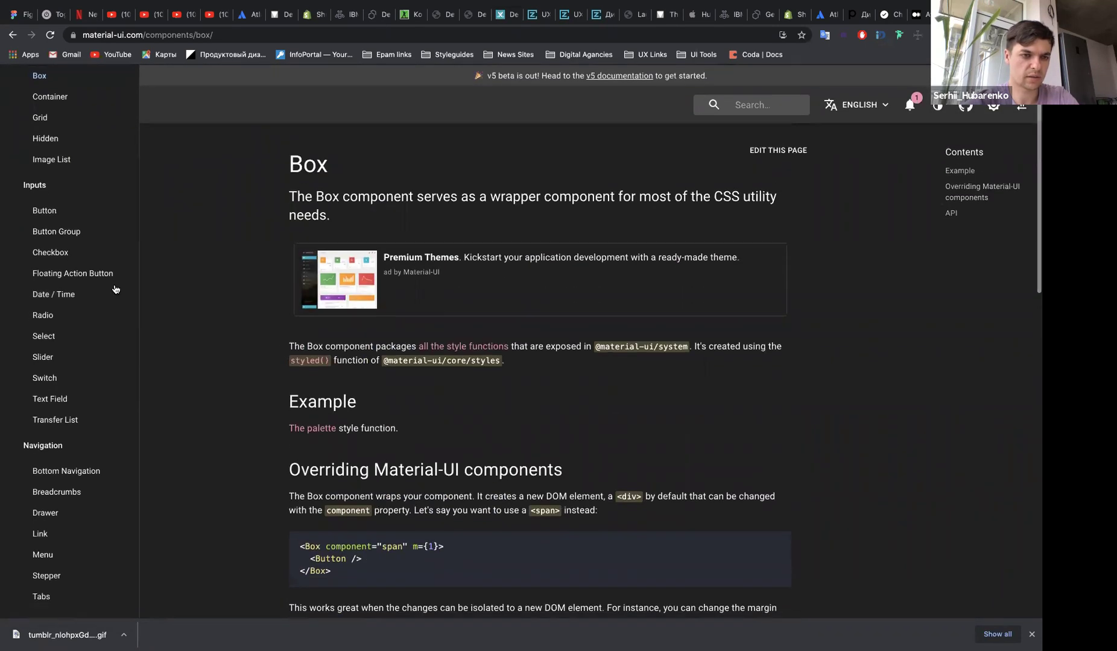
{"action": "scroll", "coordinate": [67, 173], "scroll_direction": "up", "scroll_amount": 3}
Look through the Grid and Button component documentation pages
{"action": "left_click", "coordinate": [91, 207]}
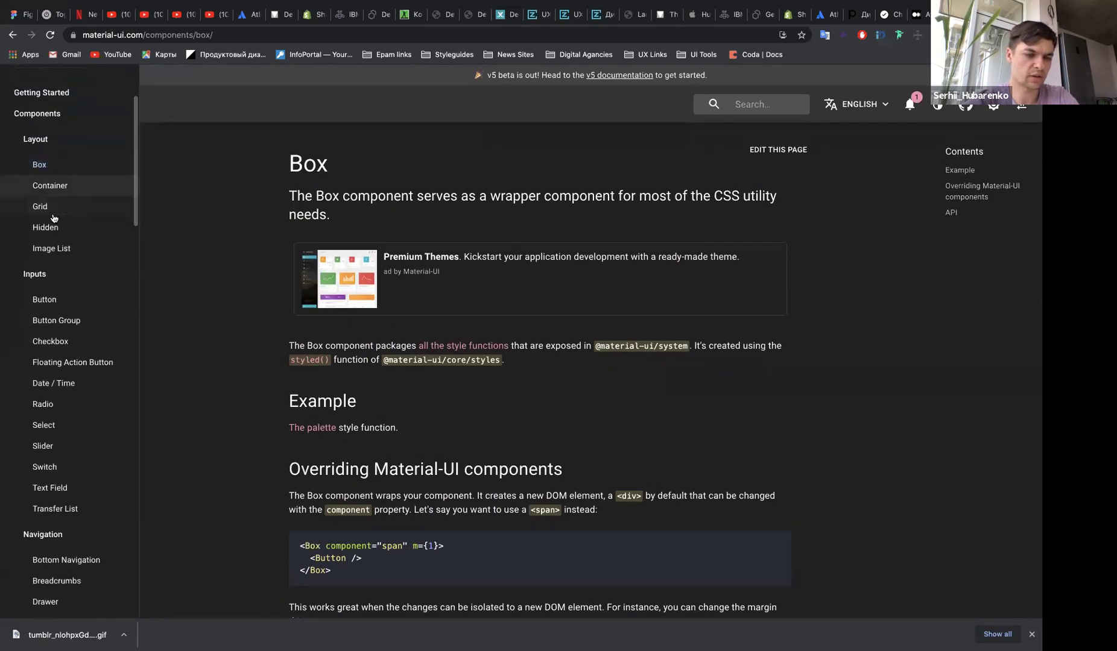
{"action": "scroll", "coordinate": [301, 289], "scroll_direction": "down", "scroll_amount": 10}
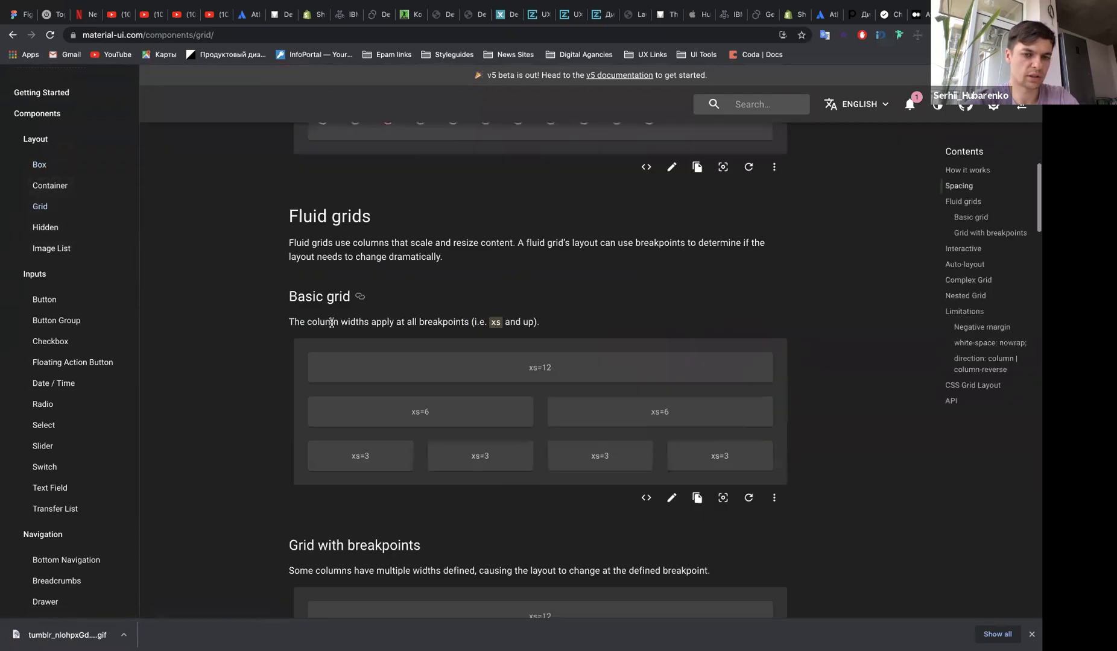
{"action": "scroll", "coordinate": [331, 322], "scroll_direction": "down", "scroll_amount": 3}
{"action": "scroll", "coordinate": [434, 229], "scroll_direction": "up", "scroll_amount": 2}
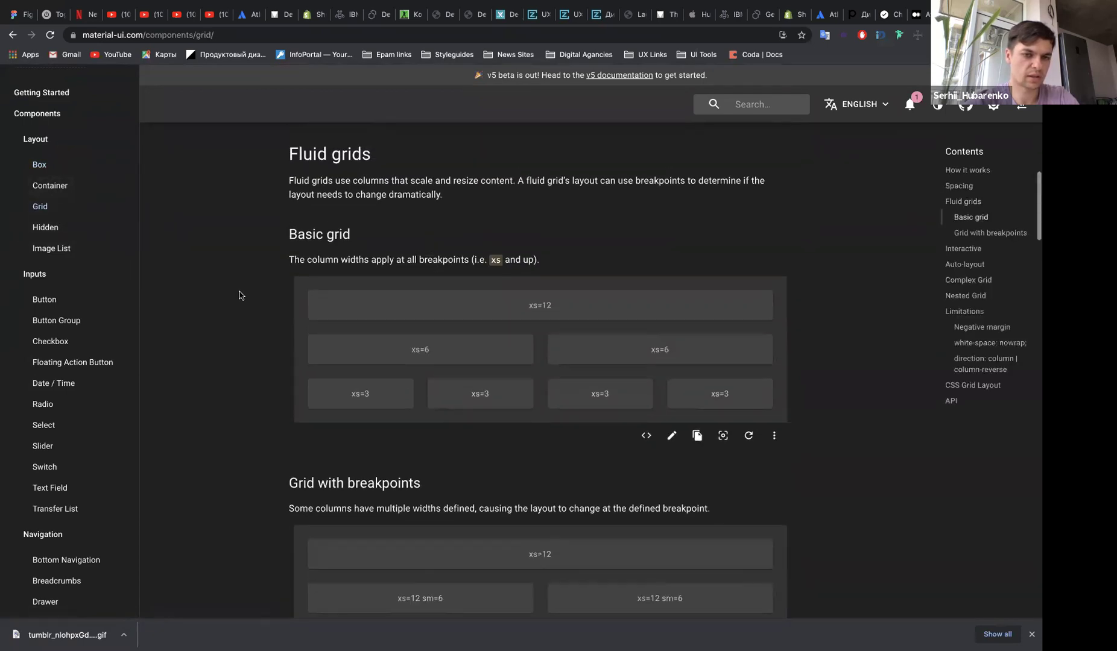
{"action": "left_click", "coordinate": [47, 299]}
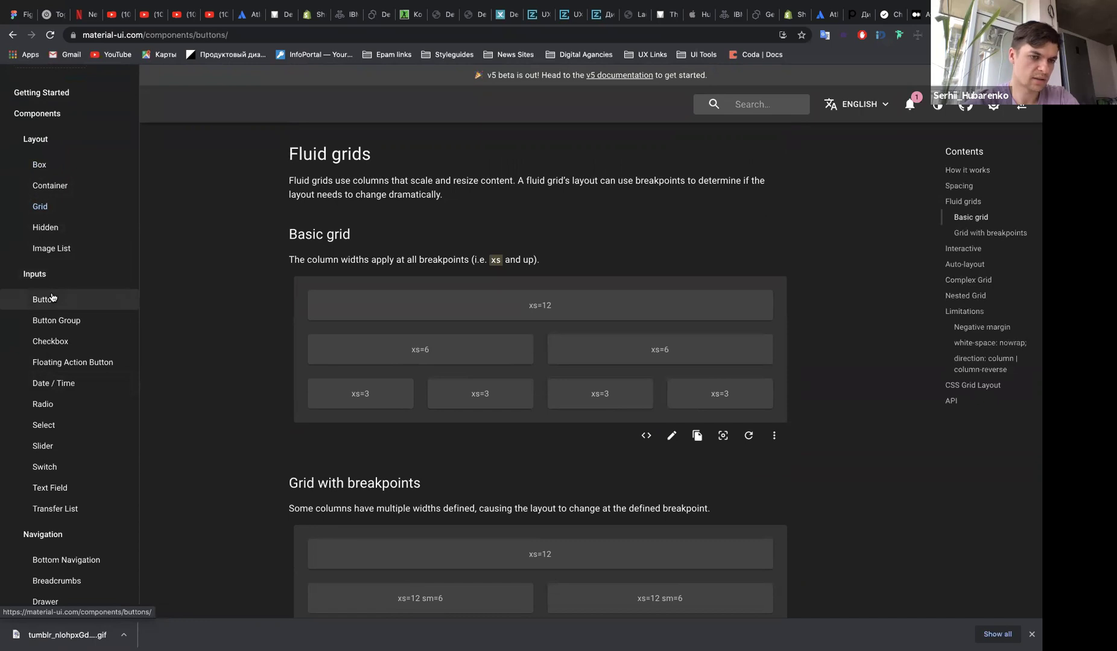
{"action": "scroll", "coordinate": [272, 392], "scroll_direction": "down", "scroll_amount": 3}
{"action": "scroll", "coordinate": [319, 488], "scroll_direction": "down", "scroll_amount": 3}
{"action": "scroll", "coordinate": [302, 422], "scroll_direction": "down", "scroll_amount": 5}
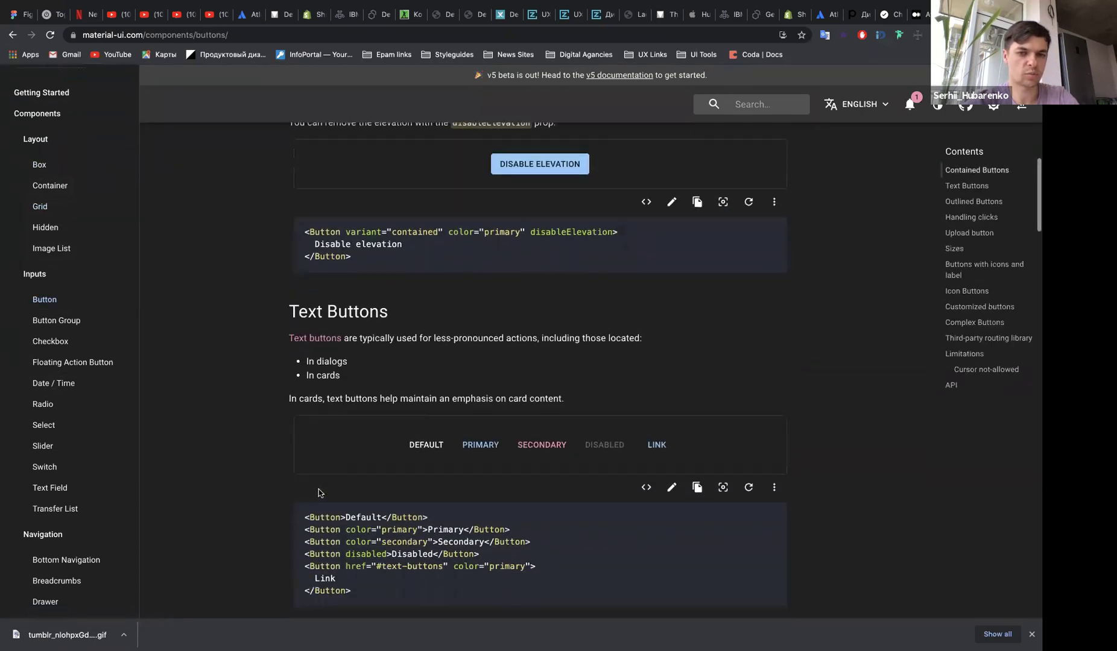
View the Button Group, Date / Time and Radio docs, then return to Zoom
{"action": "left_click", "coordinate": [78, 324]}
{"action": "scroll", "coordinate": [347, 394], "scroll_direction": "down", "scroll_amount": 5}
{"action": "scroll", "coordinate": [422, 374], "scroll_direction": "up", "scroll_amount": 4}
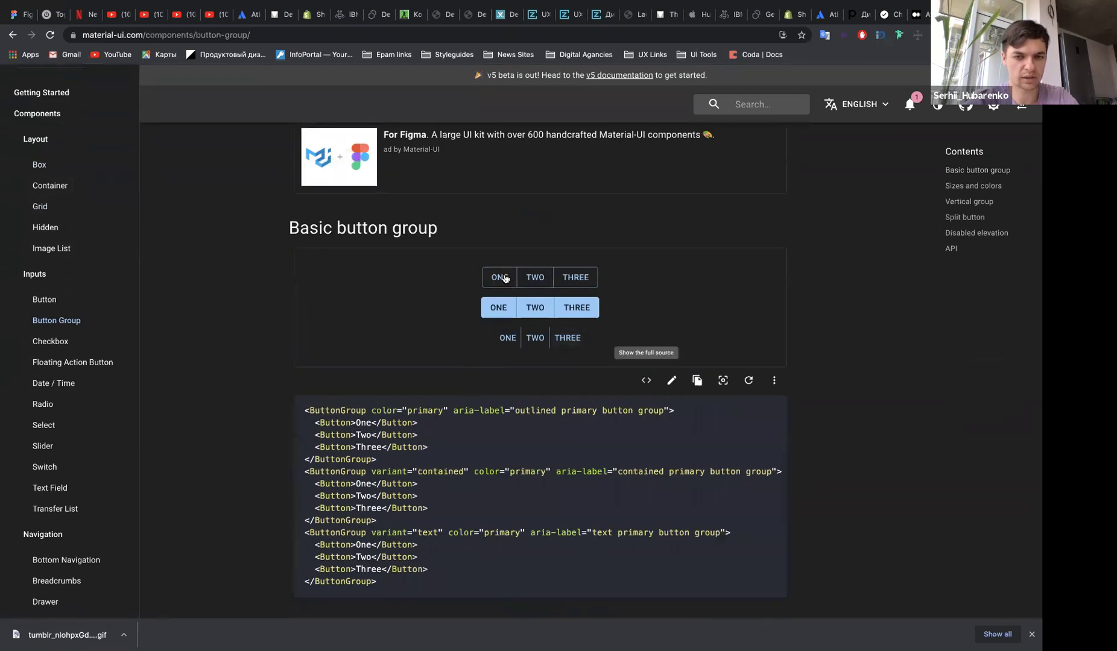
{"action": "left_click", "coordinate": [48, 384]}
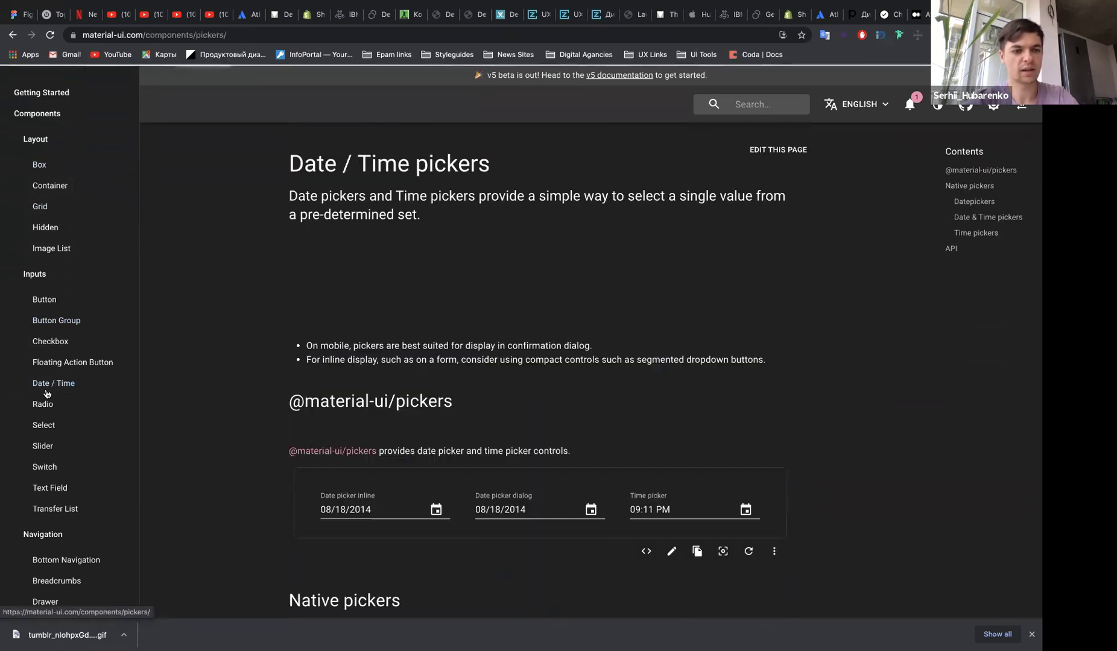
{"action": "scroll", "coordinate": [224, 406], "scroll_direction": "down", "scroll_amount": 5}
{"action": "scroll", "coordinate": [225, 410], "scroll_direction": "down", "scroll_amount": 1}
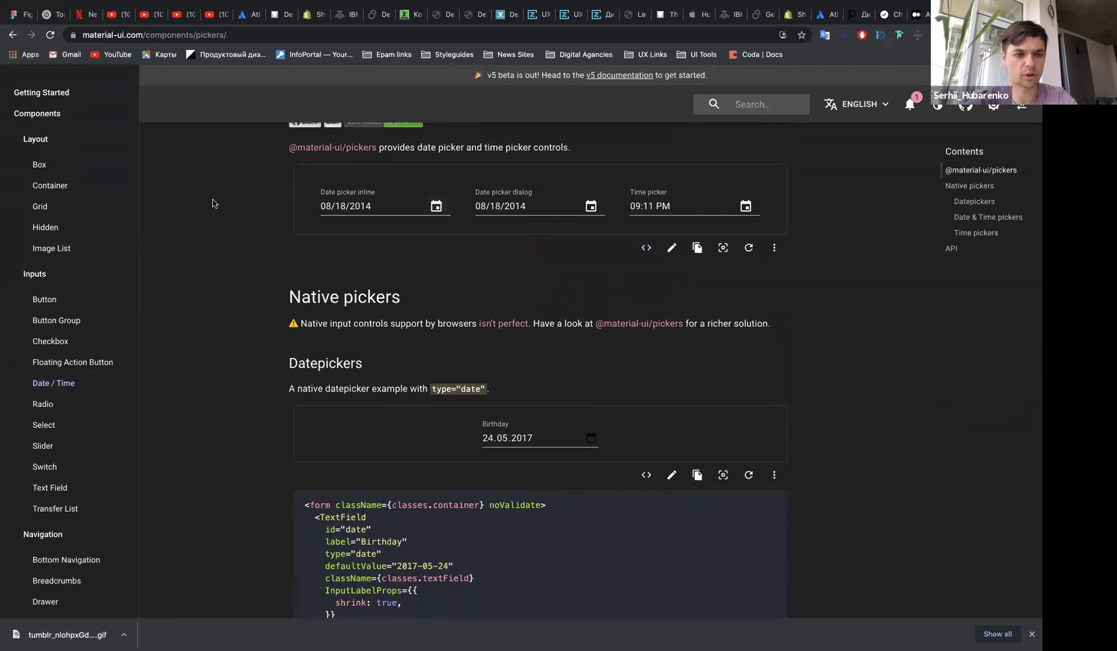
{"action": "left_click", "coordinate": [66, 414]}
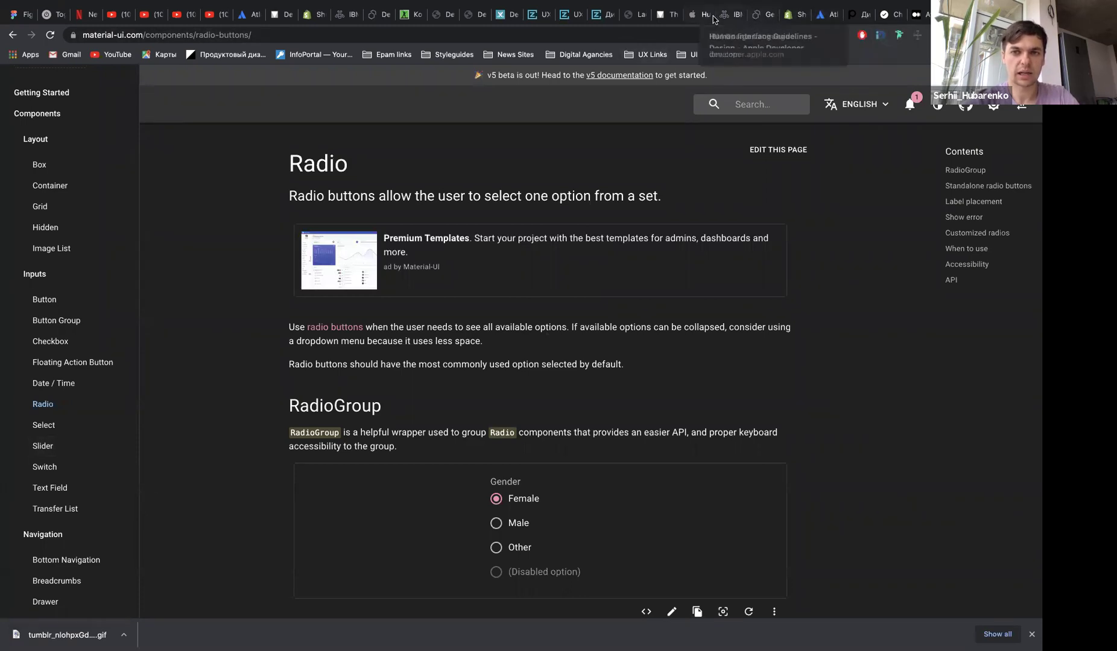
{"action": "left_click", "coordinate": [633, 14]}
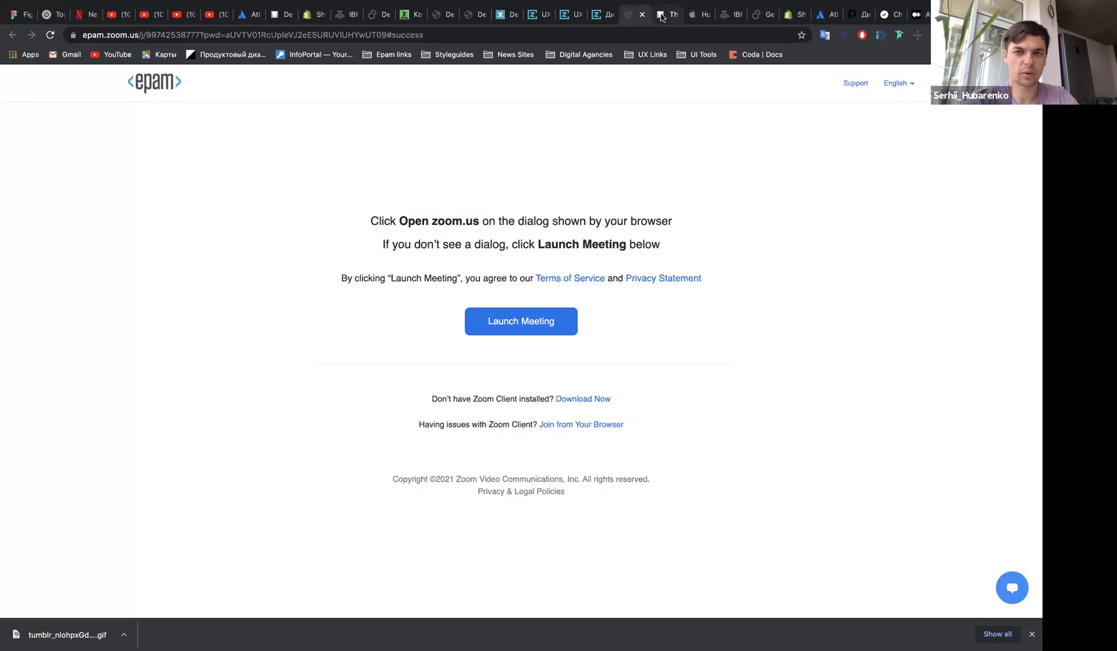
Go to the Atlassian Design System components overview and view the Avatar examples
{"action": "left_click", "coordinate": [661, 16]}
{"action": "left_click", "coordinate": [821, 15]}
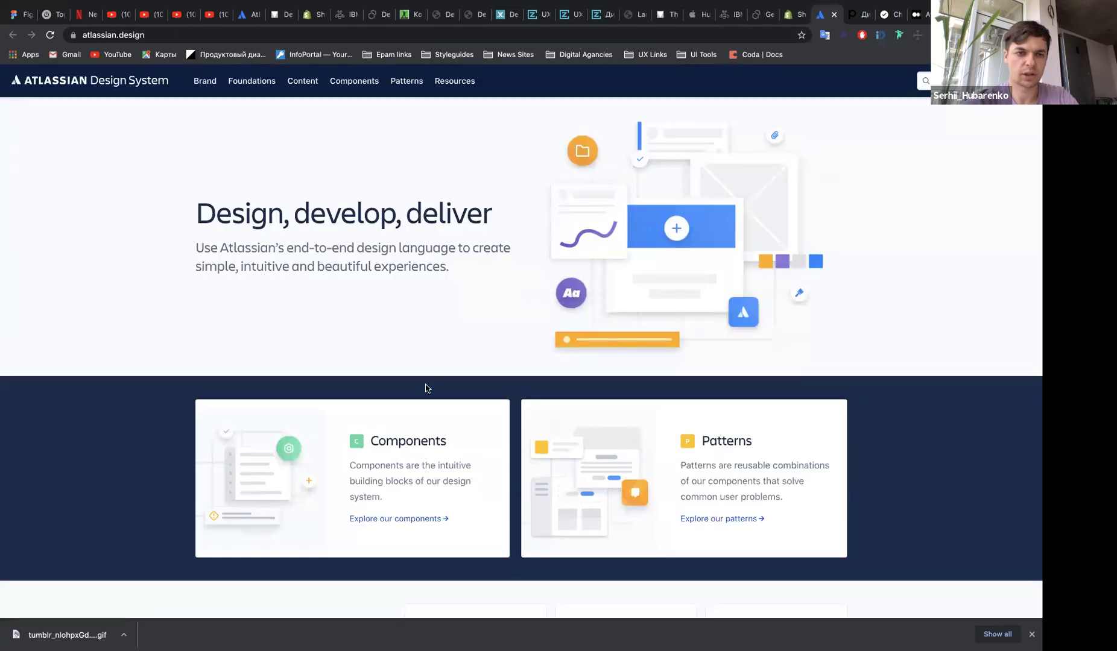
{"action": "scroll", "coordinate": [425, 387], "scroll_direction": "down", "scroll_amount": 3}
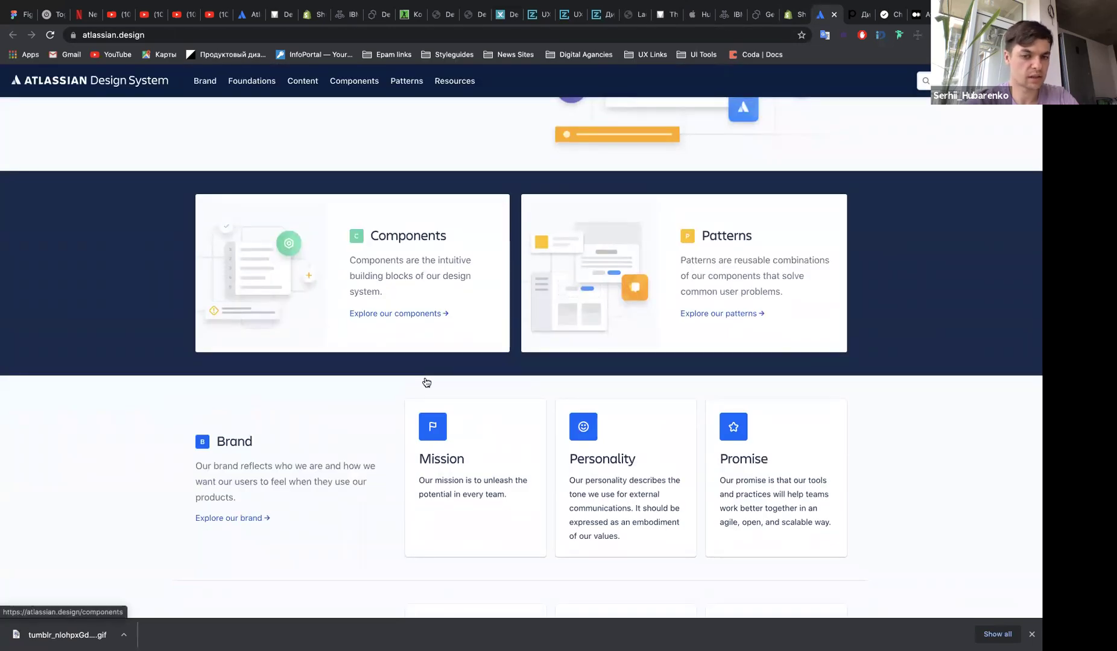
{"action": "left_click", "coordinate": [349, 263]}
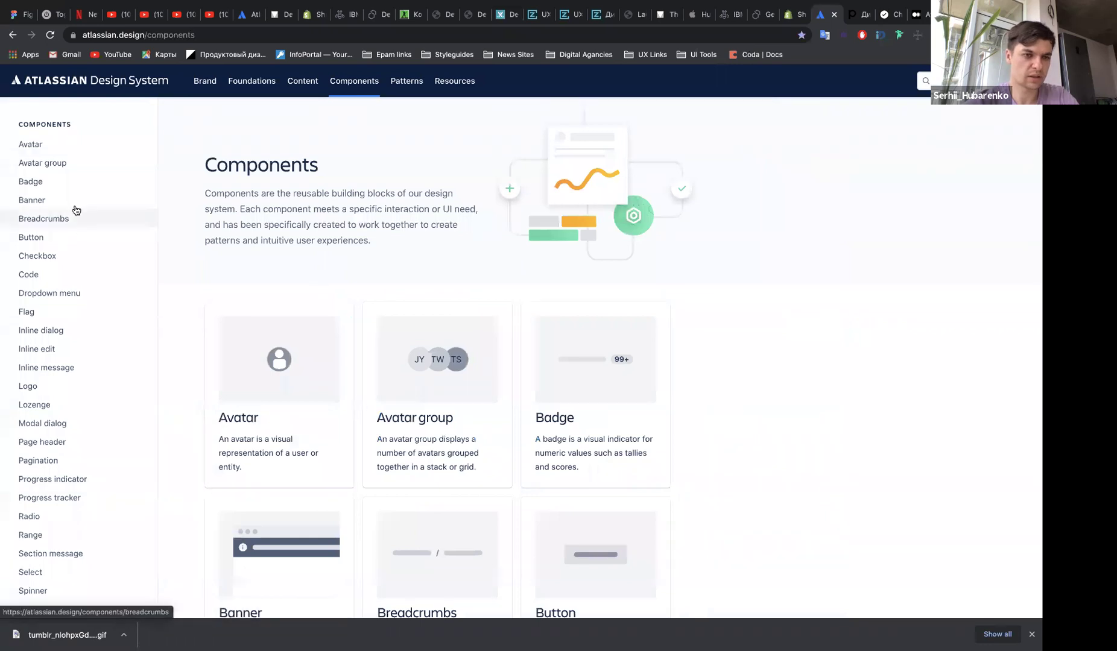
{"action": "left_click", "coordinate": [321, 398]}
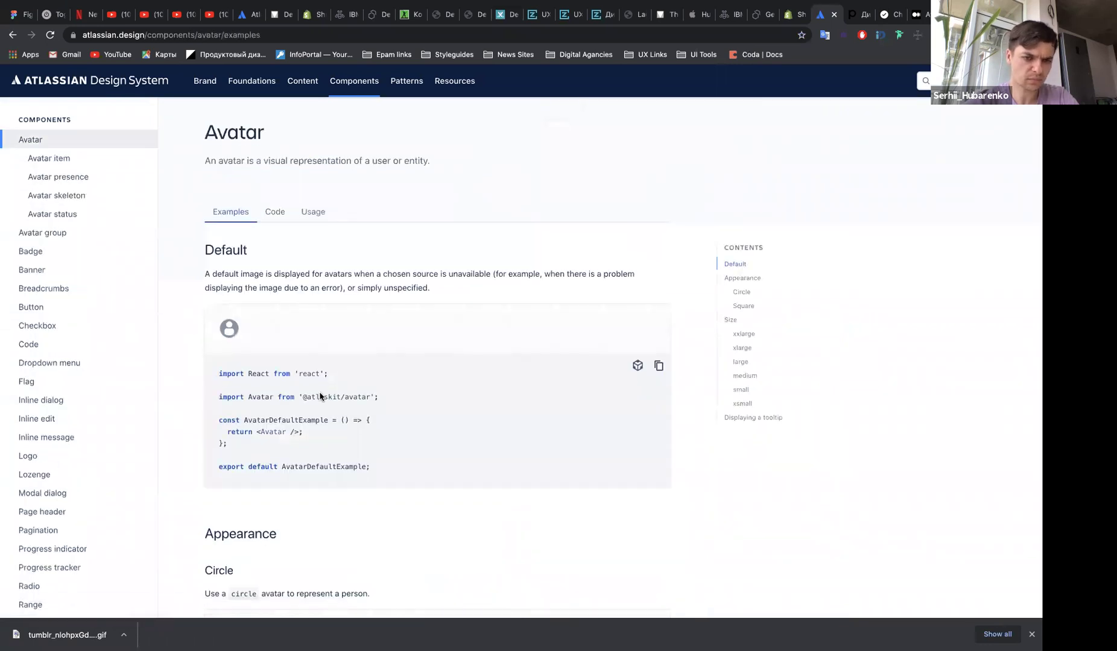
{"action": "scroll", "coordinate": [319, 394], "scroll_direction": "down", "scroll_amount": 10}
{"action": "scroll", "coordinate": [109, 257], "scroll_direction": "up", "scroll_amount": 8}
Browse Code and Avatar group, then open Tabs and show Tab 3 in Controlled
{"action": "left_click", "coordinate": [62, 188]}
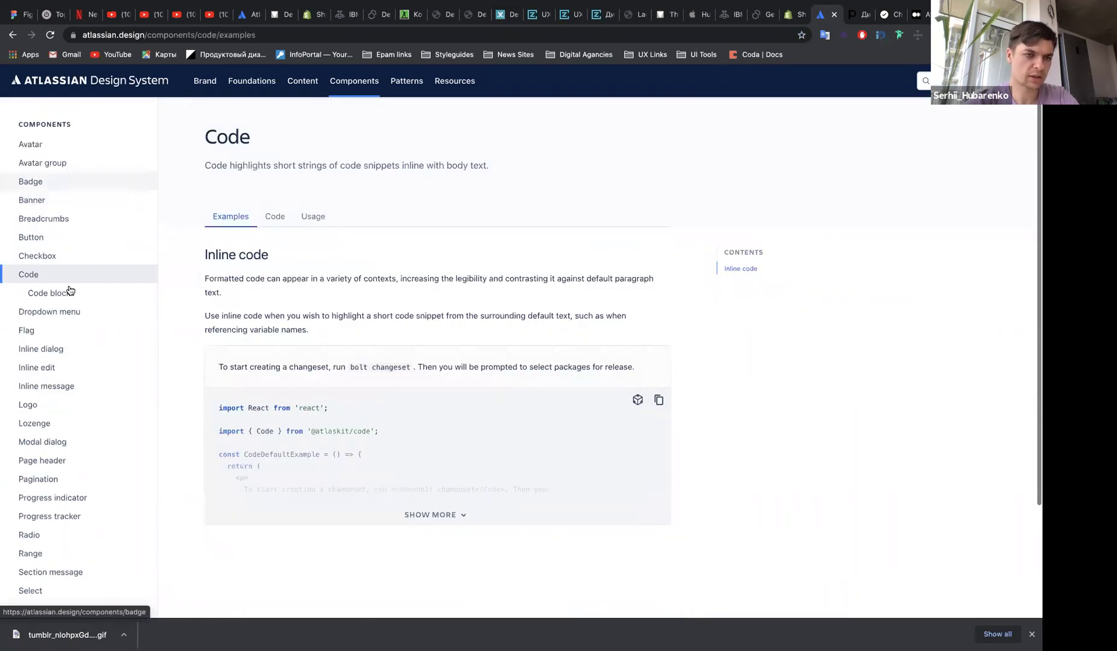
{"action": "left_click", "coordinate": [61, 172]}
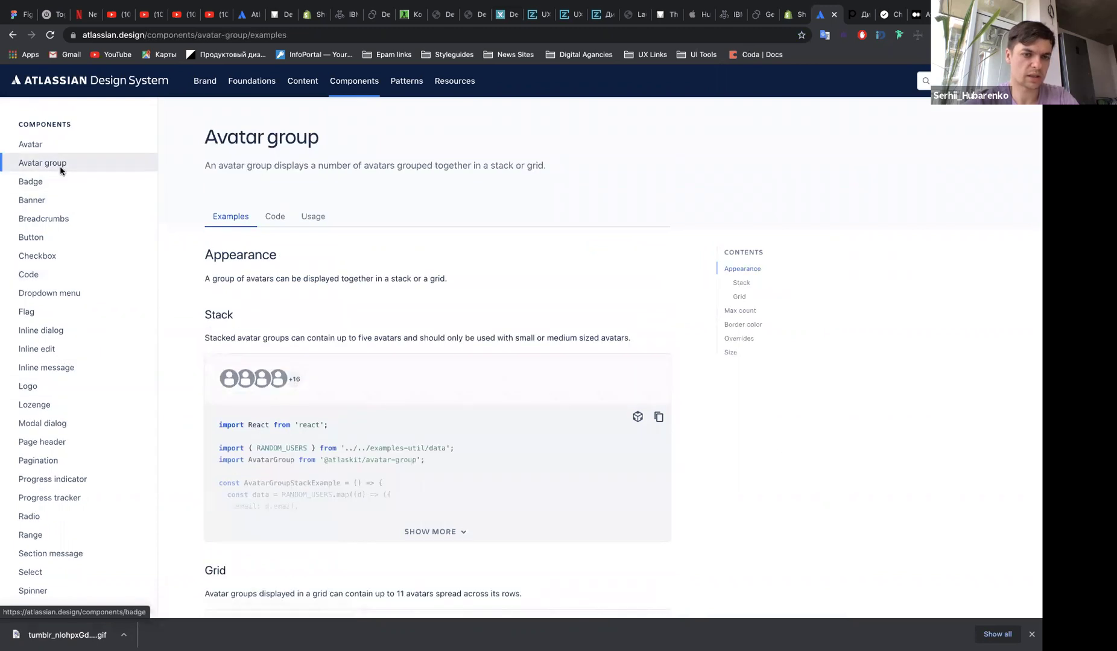
{"action": "scroll", "coordinate": [534, 358], "scroll_direction": "down", "scroll_amount": 7}
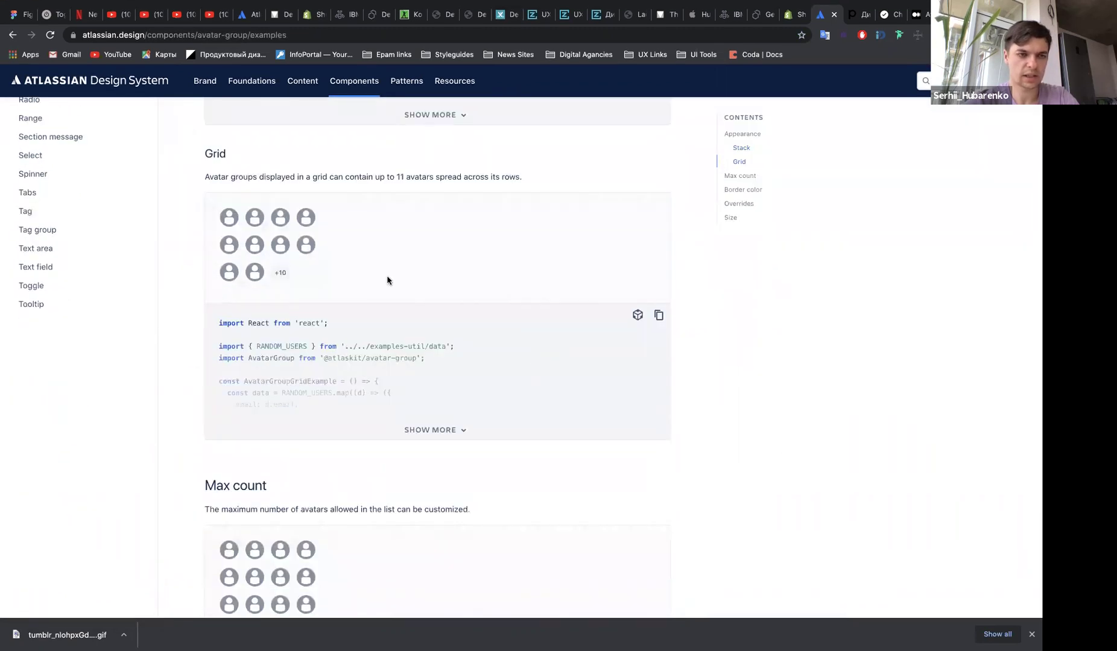
{"action": "left_click", "coordinate": [85, 187]}
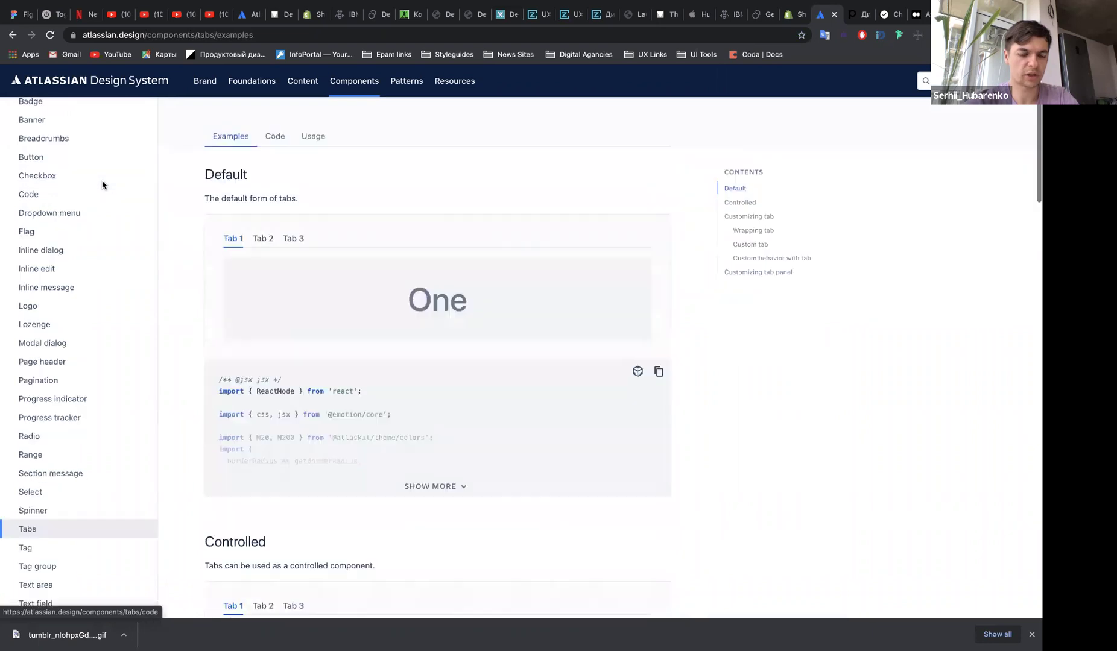
{"action": "scroll", "coordinate": [99, 184], "scroll_direction": "down", "scroll_amount": 6}
{"action": "scroll", "coordinate": [386, 386], "scroll_direction": "up", "scroll_amount": 2}
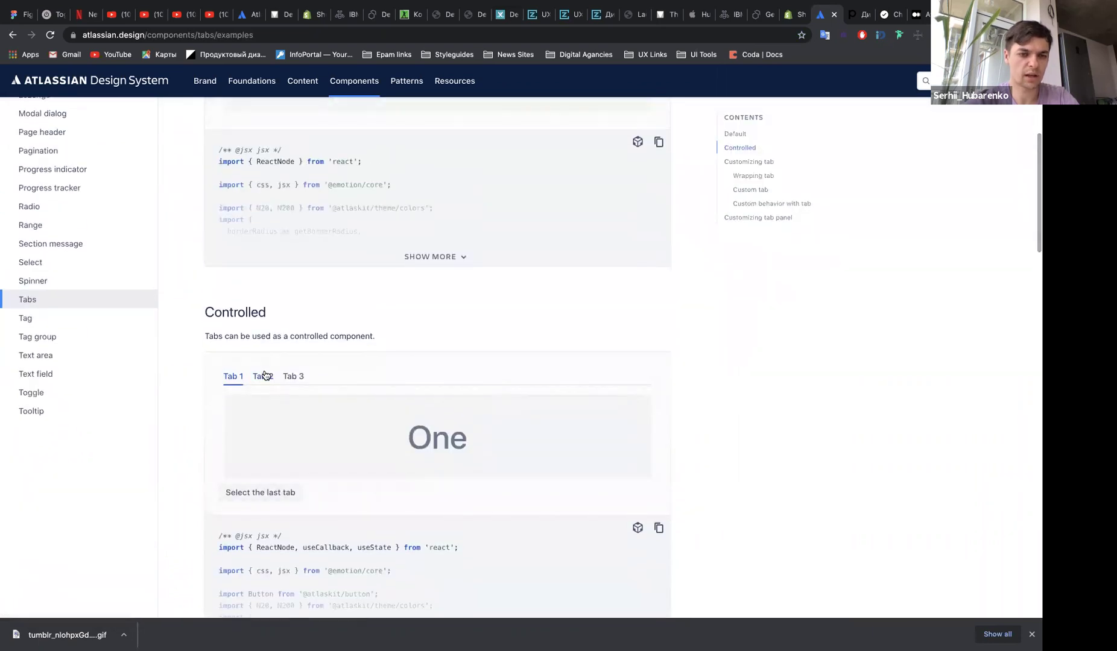
{"action": "left_click", "coordinate": [287, 376]}
{"action": "scroll", "coordinate": [543, 302], "scroll_direction": "up", "scroll_amount": 3}
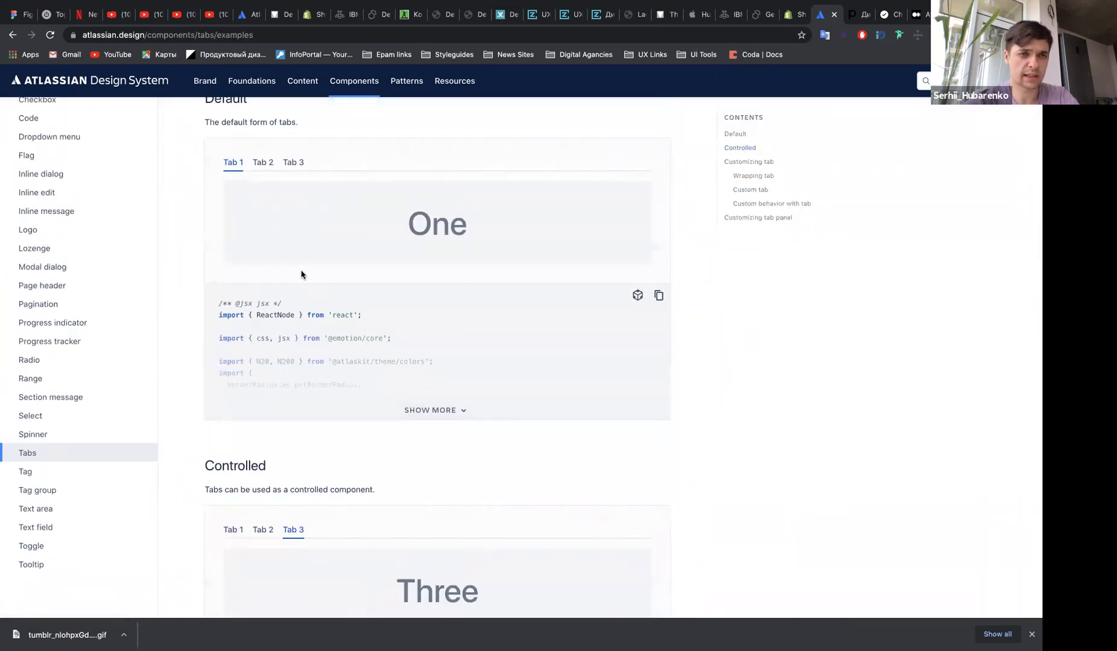
{"action": "scroll", "coordinate": [500, 431], "scroll_direction": "down", "scroll_amount": 4}
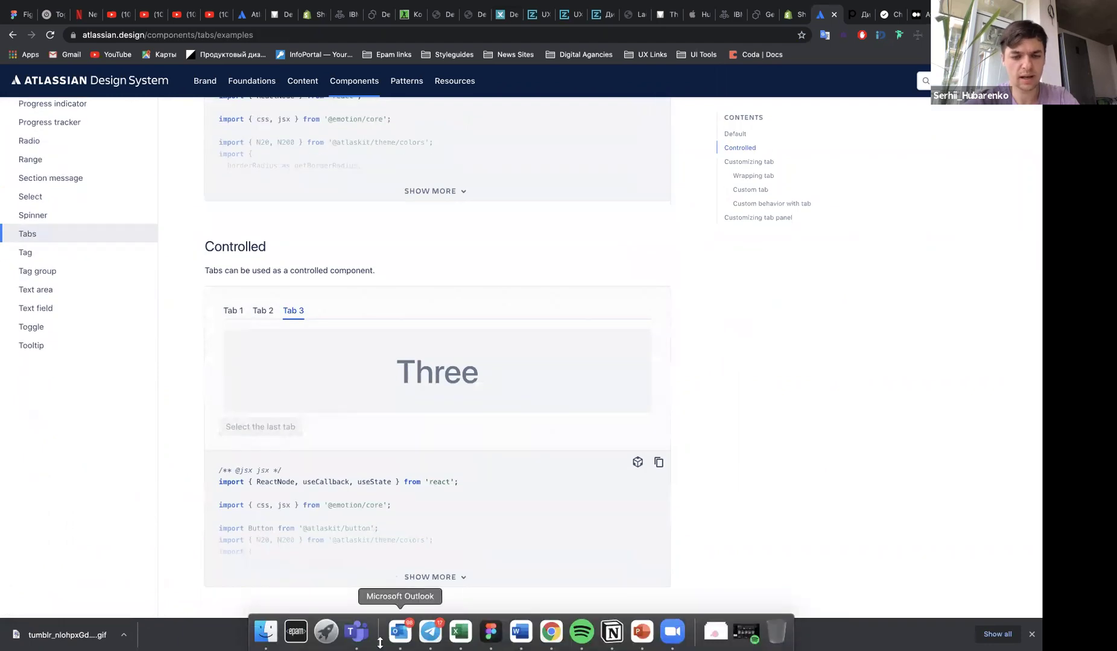
Return to the Figma file browser, search files starting with 'j', and open the account menu
{"action": "left_click", "coordinate": [499, 640]}
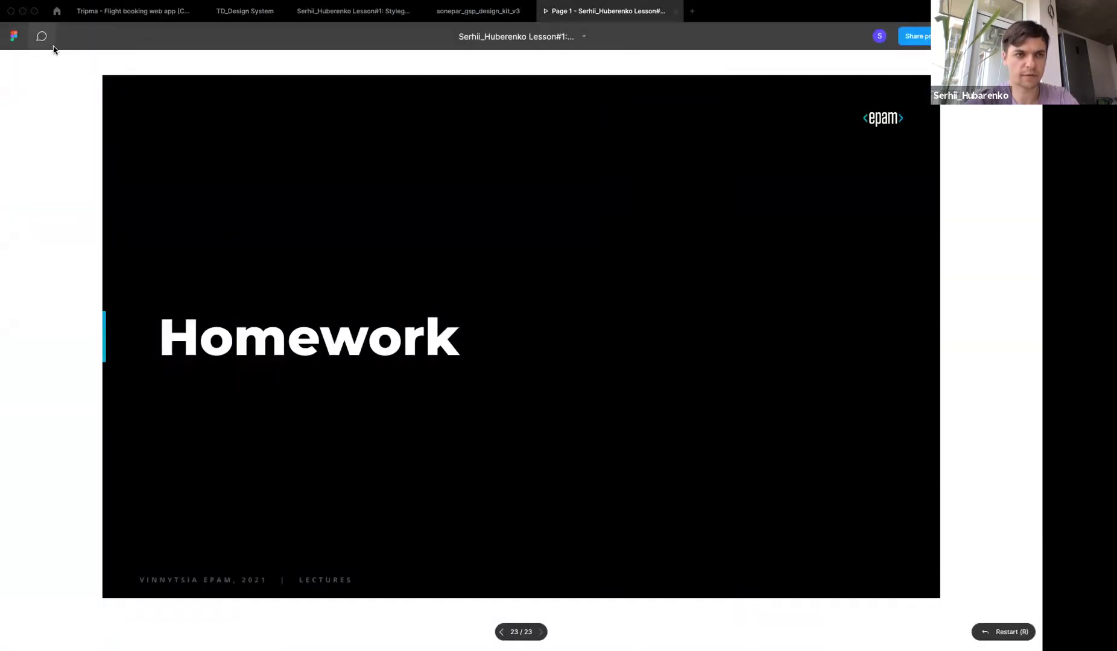
{"action": "left_click", "coordinate": [58, 17]}
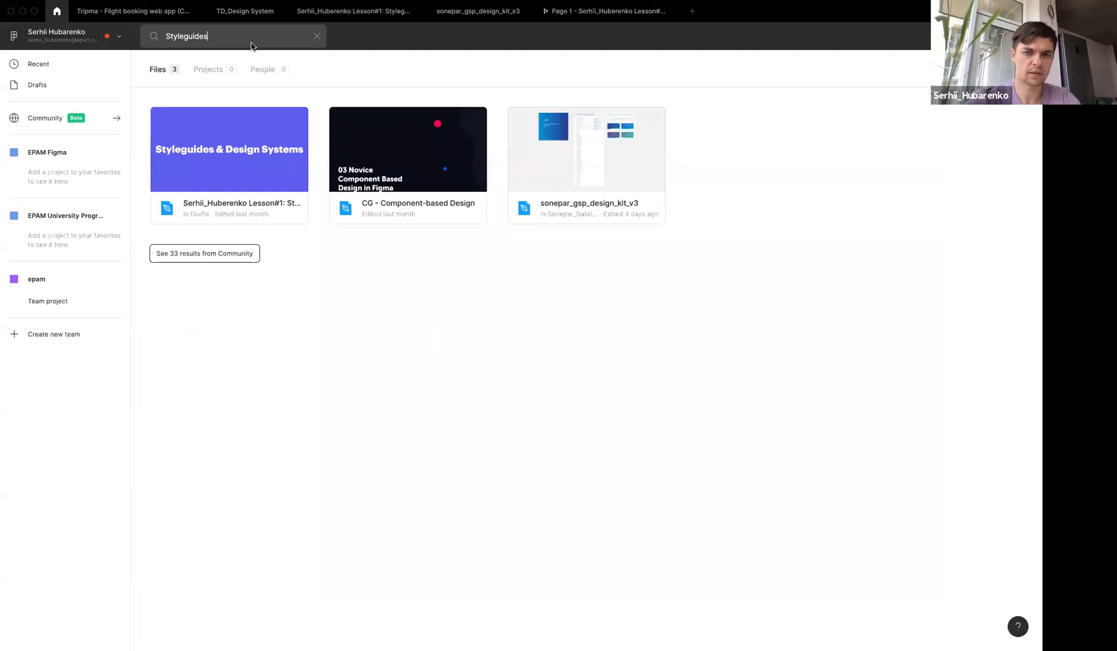
{"action": "type", "text": "jira"}
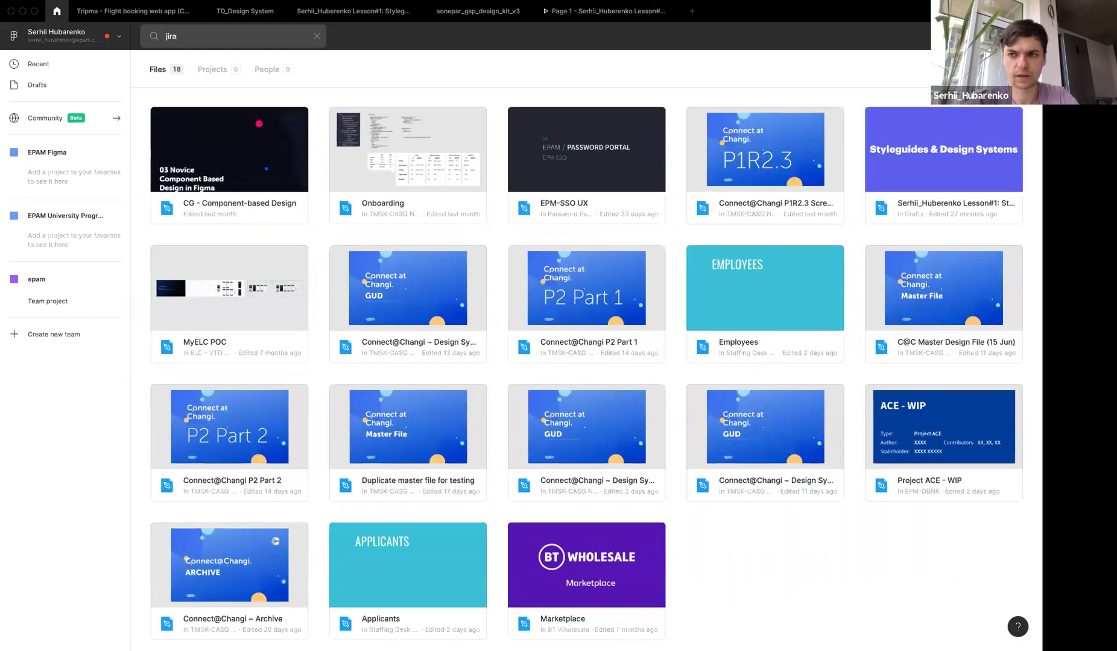
{"action": "left_click", "coordinate": [1025, 36]}
{"action": "mouse_move", "coordinate": [960, 155]}
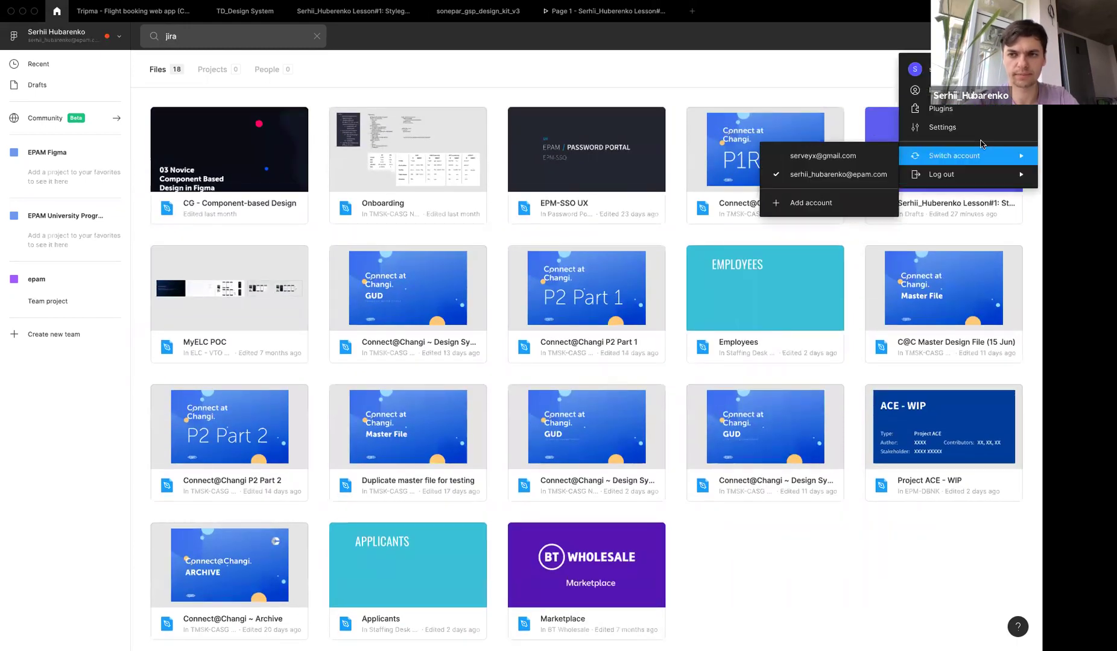
Switch to the other account, search 'ads' and open ADS Components (Community)
{"action": "left_click", "coordinate": [843, 158]}
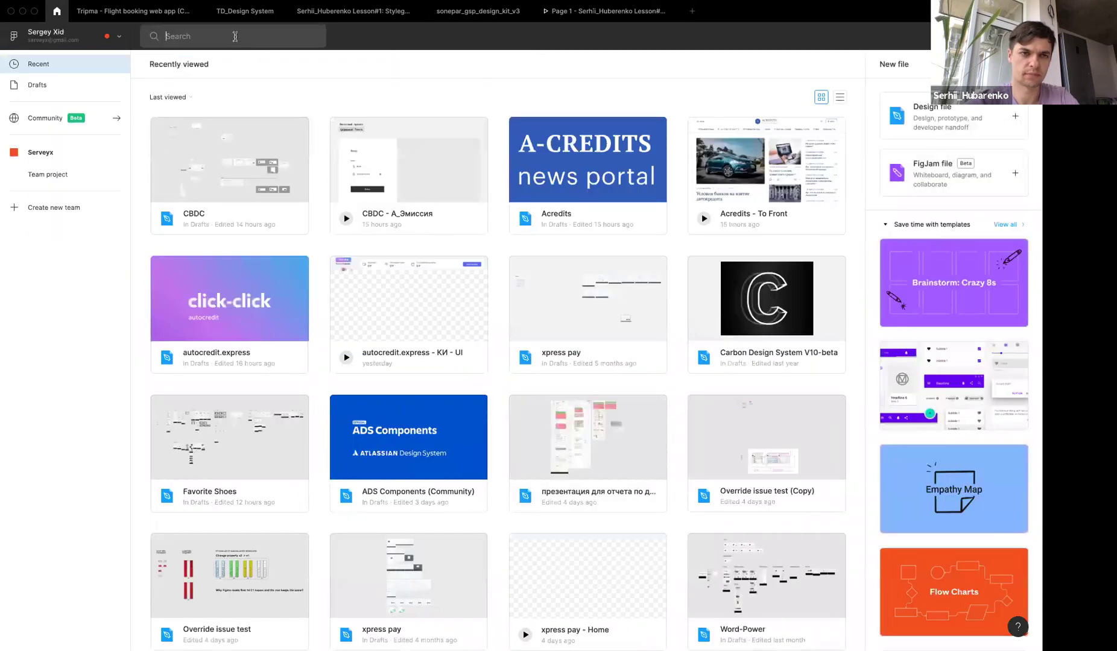
{"action": "type", "text": "ads"}
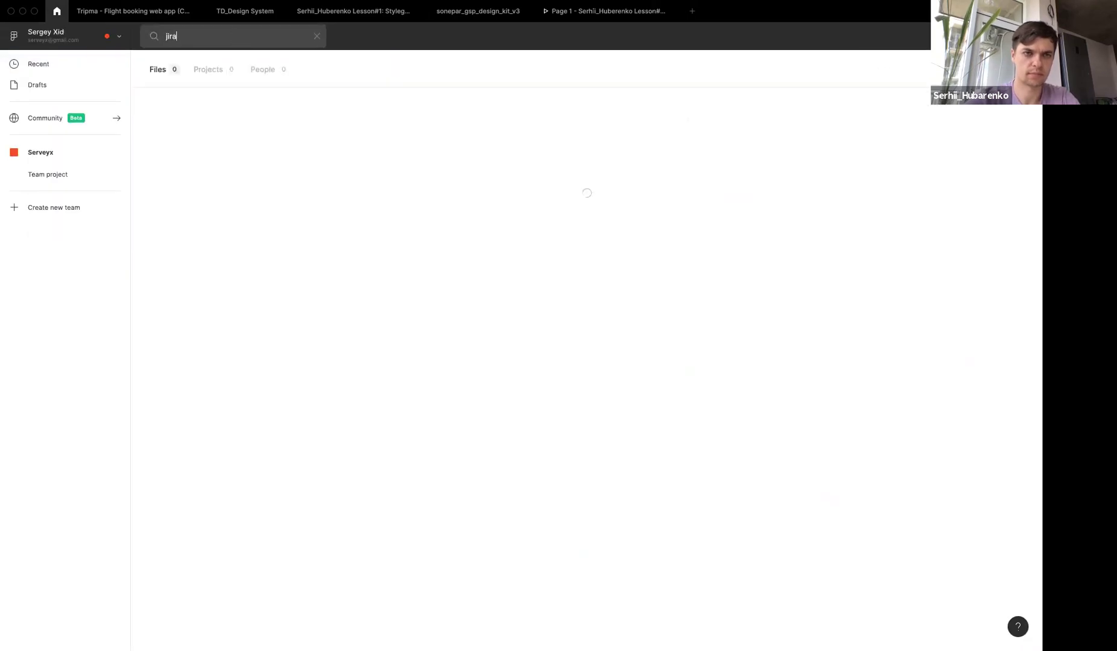
{"action": "left_click", "coordinate": [235, 148]}
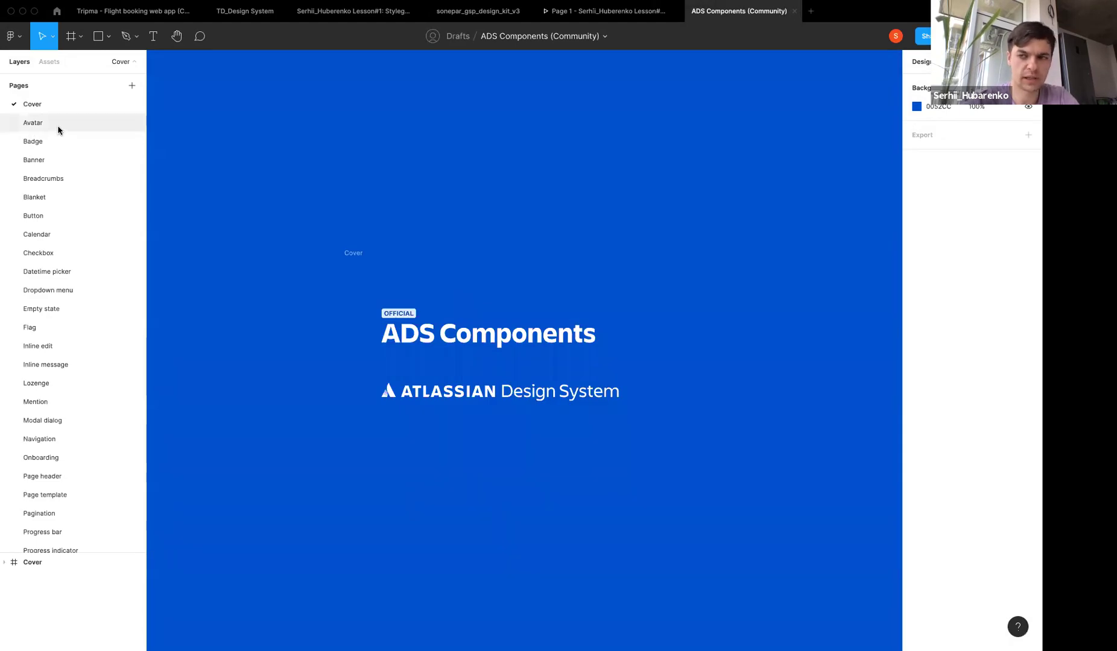
On the Avatar page, inspect the 128px, 96px, 40px and 96px Declined avatars
{"action": "left_click", "coordinate": [57, 124]}
{"action": "scroll", "coordinate": [313, 218], "scroll_direction": "down", "scroll_amount": 5}
{"action": "scroll", "coordinate": [275, 229], "scroll_direction": "up", "scroll_amount": 2}
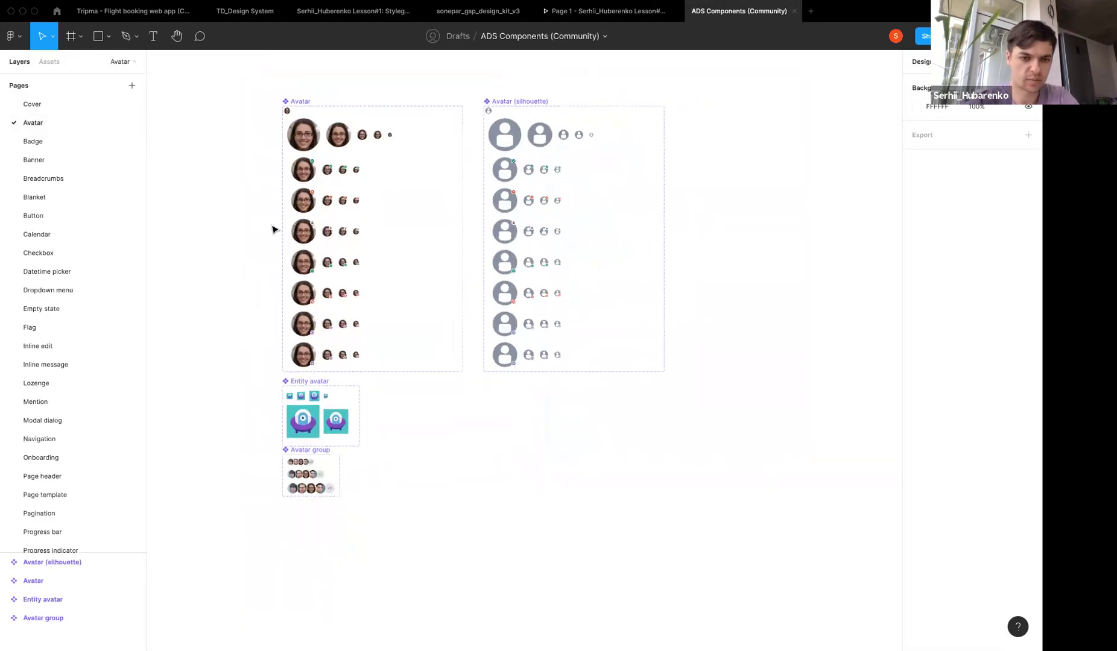
{"action": "scroll", "coordinate": [289, 181], "scroll_direction": "up", "scroll_amount": 2}
{"action": "left_click", "coordinate": [305, 134]}
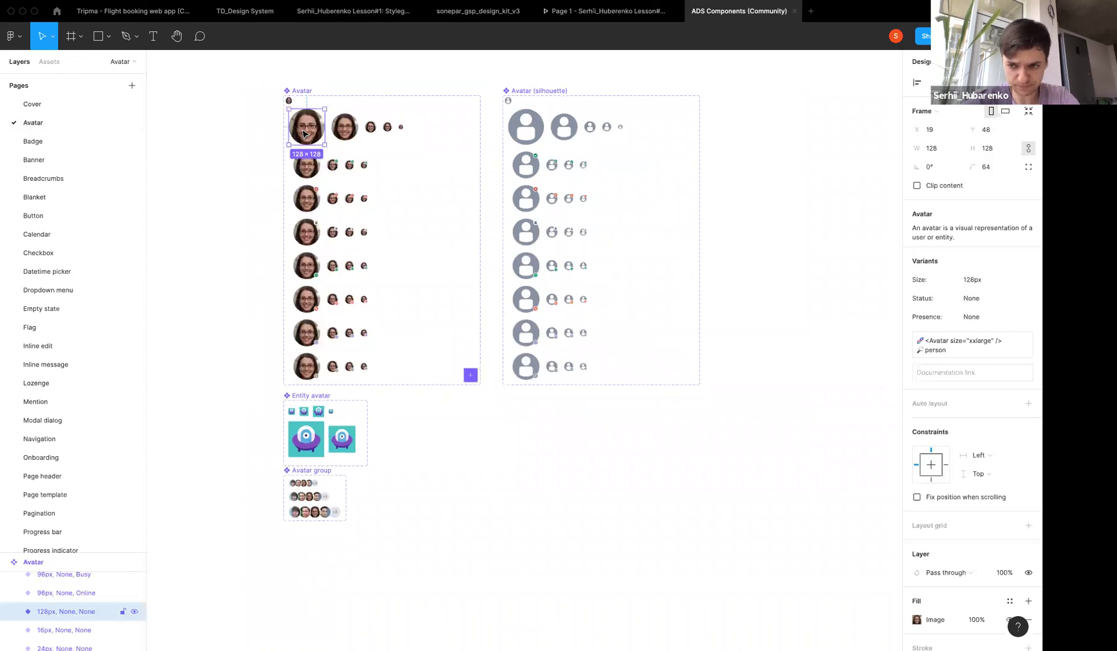
{"action": "left_click", "coordinate": [350, 132]}
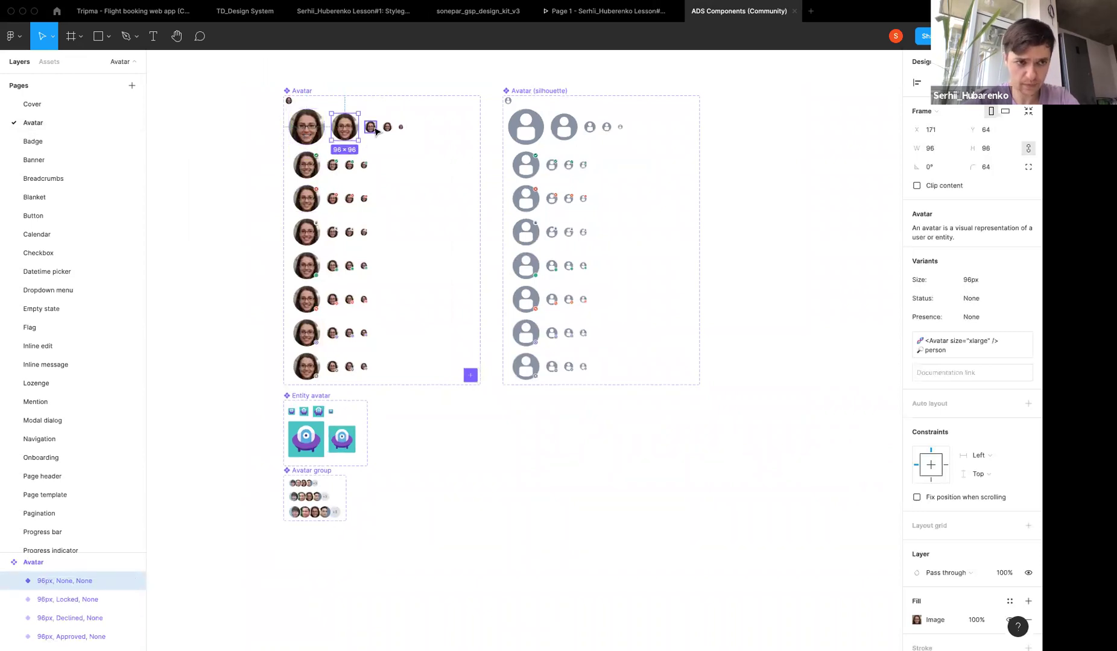
{"action": "left_click", "coordinate": [373, 129]}
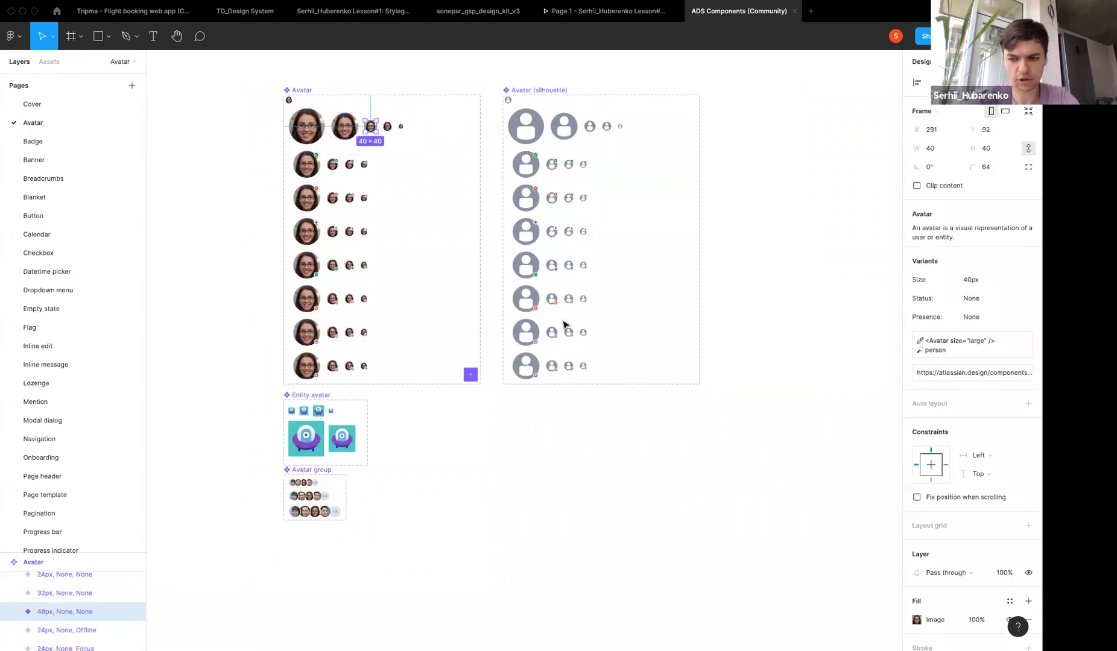
{"action": "scroll", "coordinate": [565, 323], "scroll_direction": "down", "scroll_amount": 3}
{"action": "scroll", "coordinate": [414, 255], "scroll_direction": "up", "scroll_amount": 4}
{"action": "left_click", "coordinate": [313, 227]}
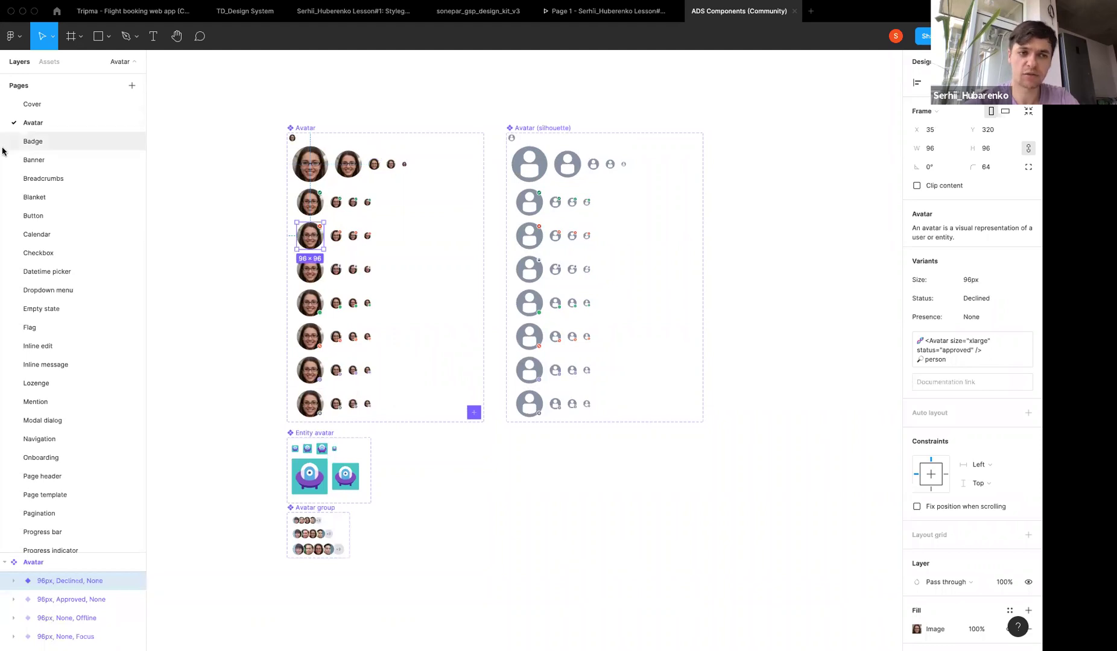
Inspect the primary and default badges, select all six, then go to the Banner page
{"action": "left_click", "coordinate": [30, 160]}
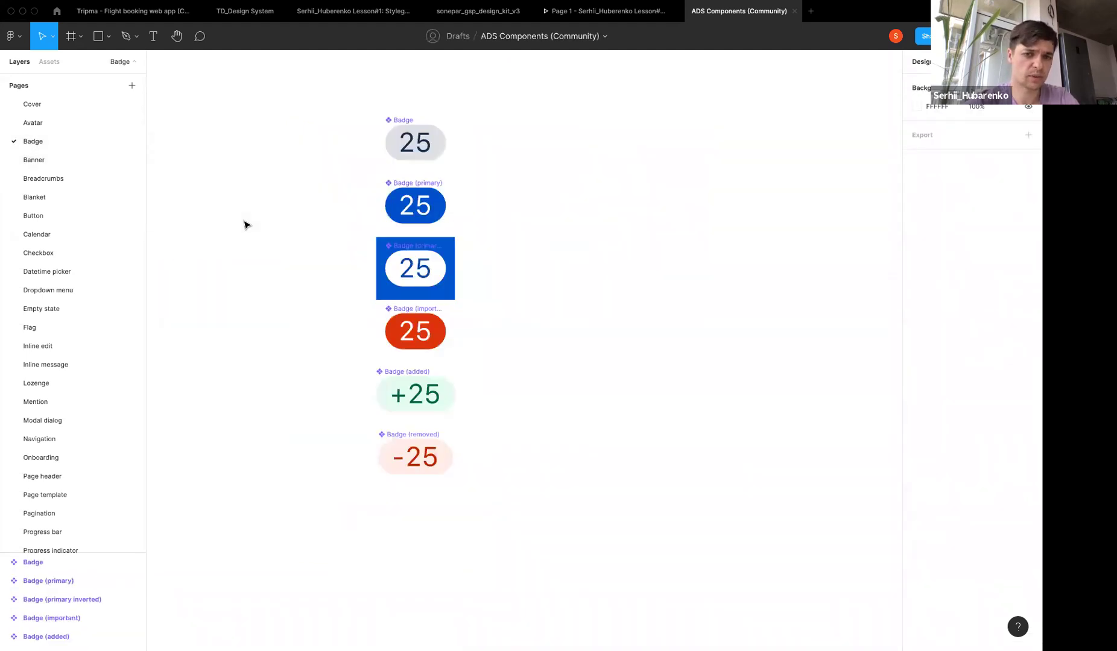
{"action": "left_click", "coordinate": [429, 183]}
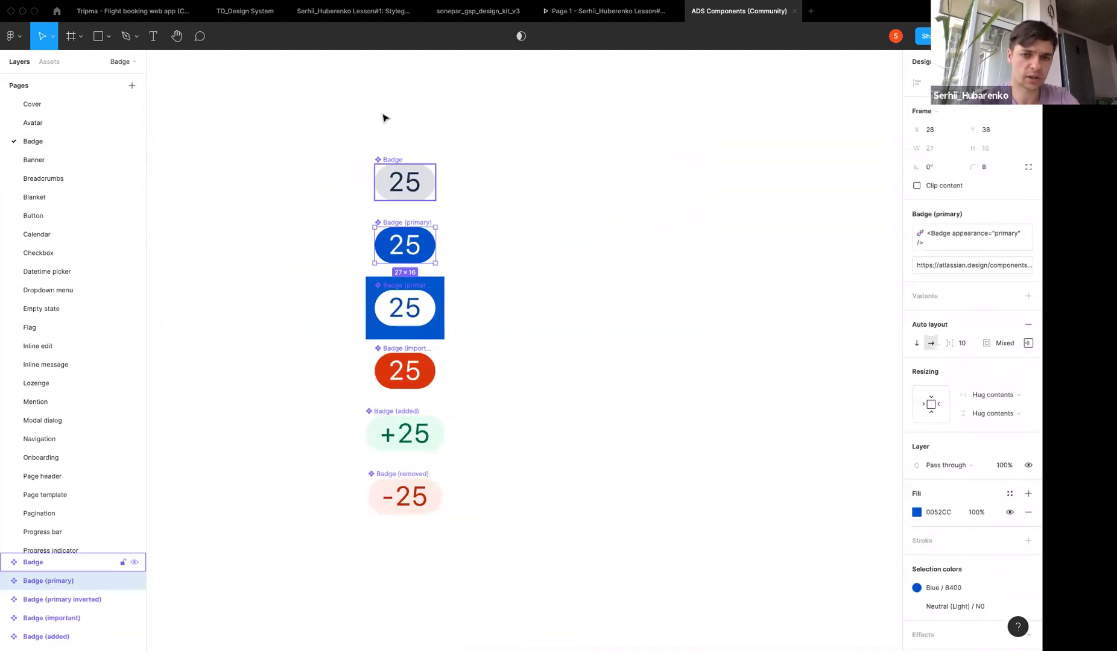
{"action": "scroll", "coordinate": [398, 199], "scroll_direction": "up", "scroll_amount": 5}
{"action": "left_click", "coordinate": [379, 227]}
{"action": "scroll", "coordinate": [379, 208], "scroll_direction": "down", "scroll_amount": 5}
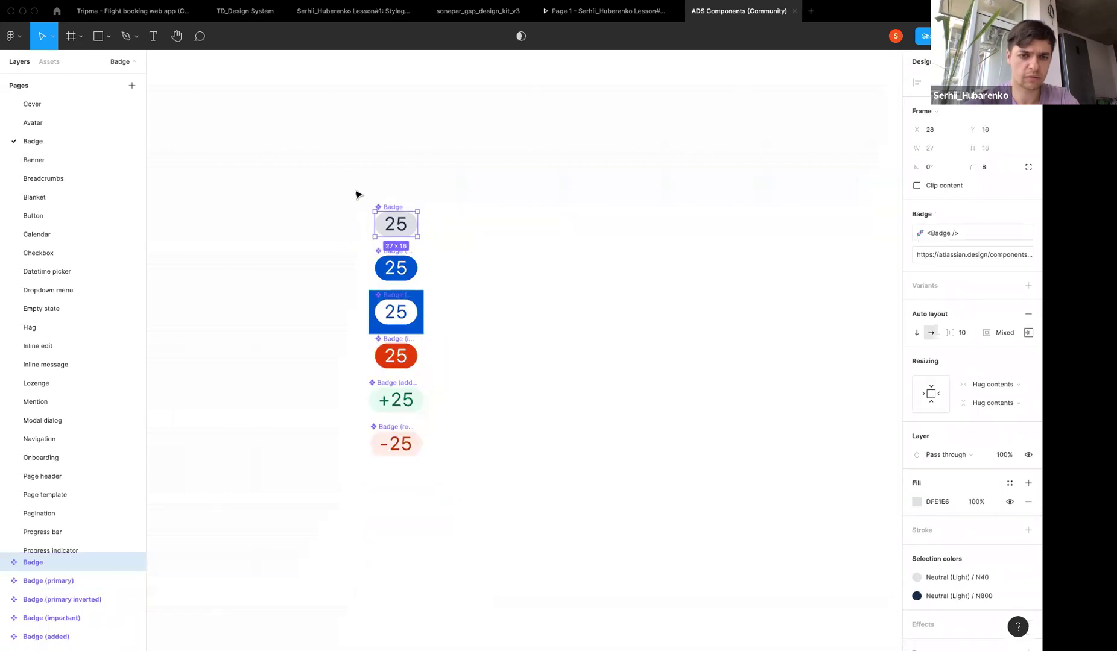
{"action": "left_click_drag", "start_coordinate": [356, 192], "coordinate": [502, 514]}
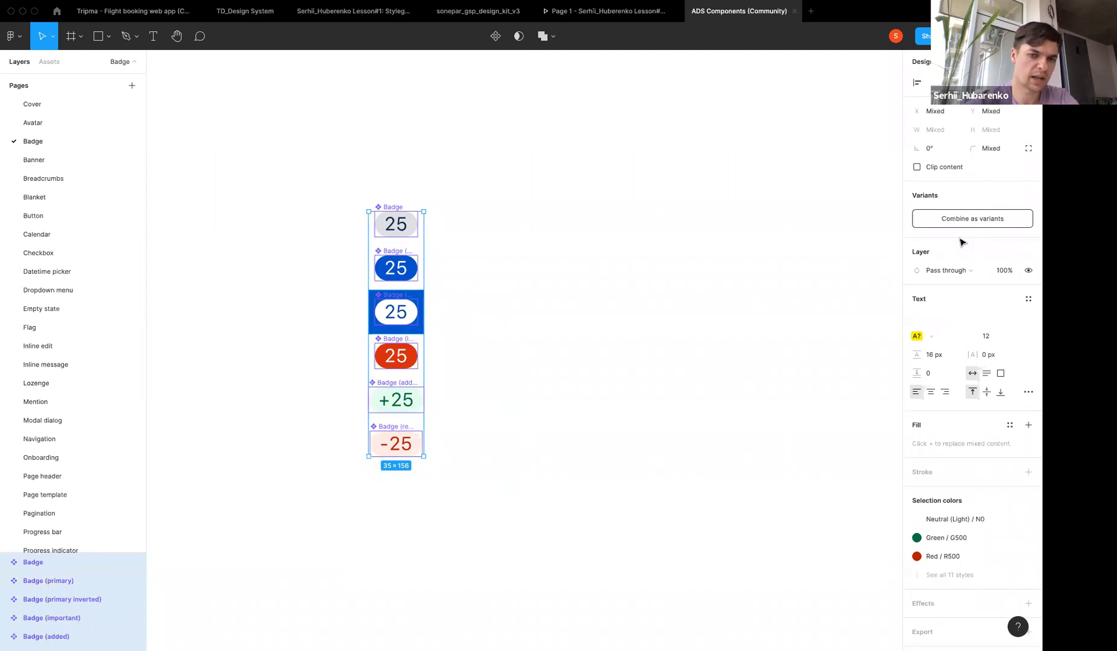
{"action": "left_click", "coordinate": [52, 162]}
In Assets, expand Local components and preview the Avatar, Checkbox, Inline edit and Mention groups
{"action": "left_click", "coordinate": [50, 62]}
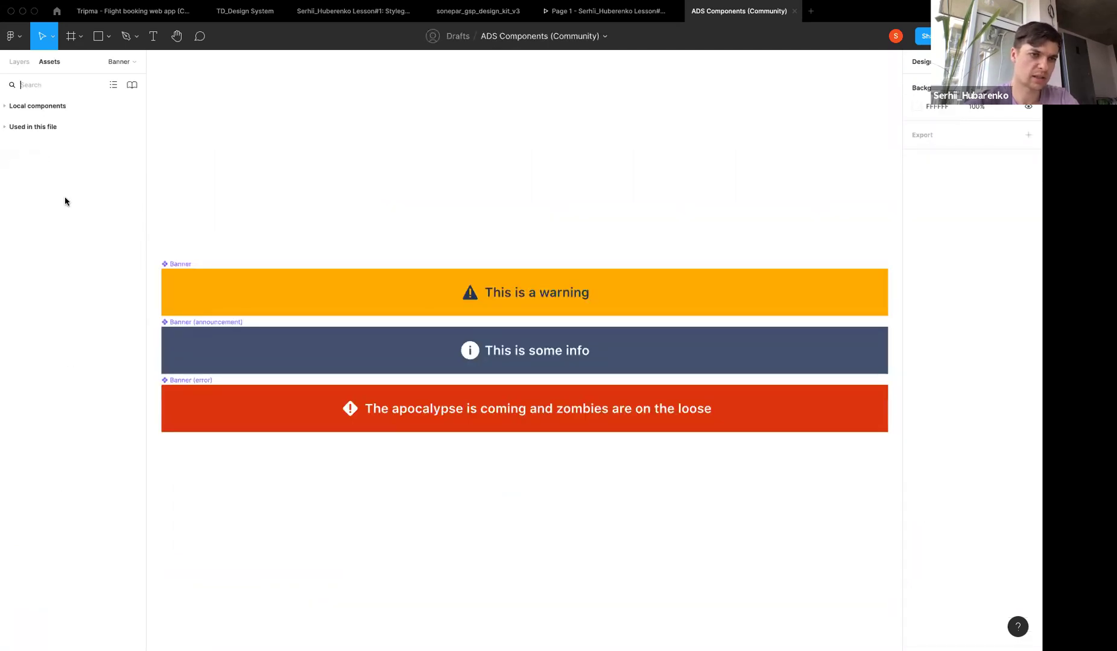
{"action": "left_click", "coordinate": [5, 106]}
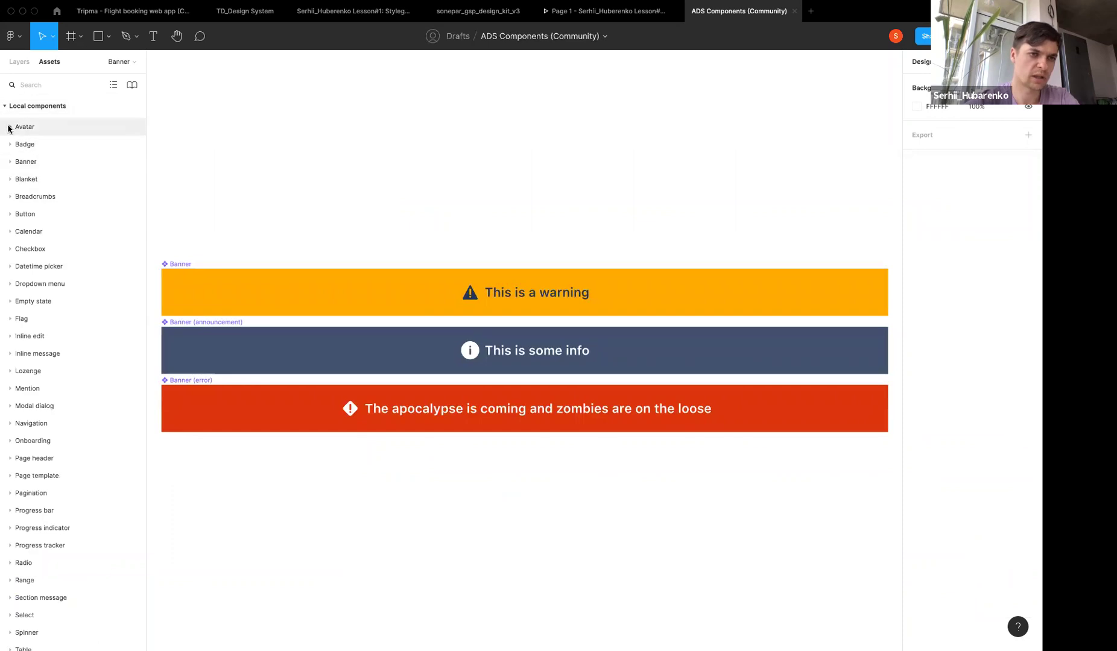
{"action": "left_click", "coordinate": [8, 127]}
{"action": "left_click", "coordinate": [8, 127]}
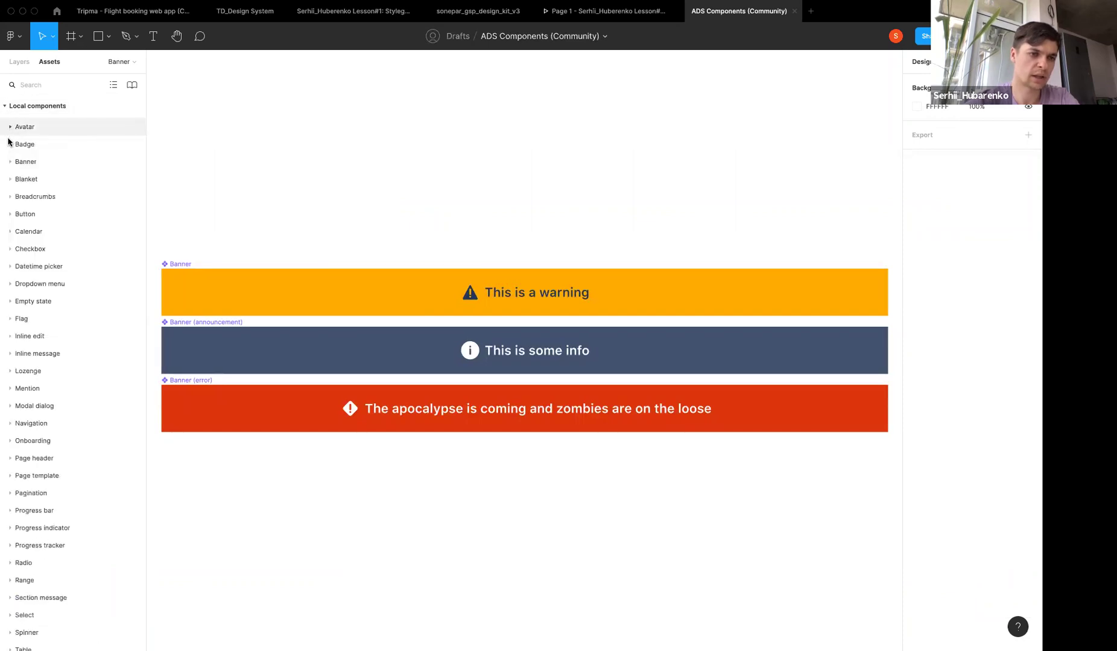
{"action": "left_click", "coordinate": [8, 248]}
{"action": "left_click", "coordinate": [9, 250]}
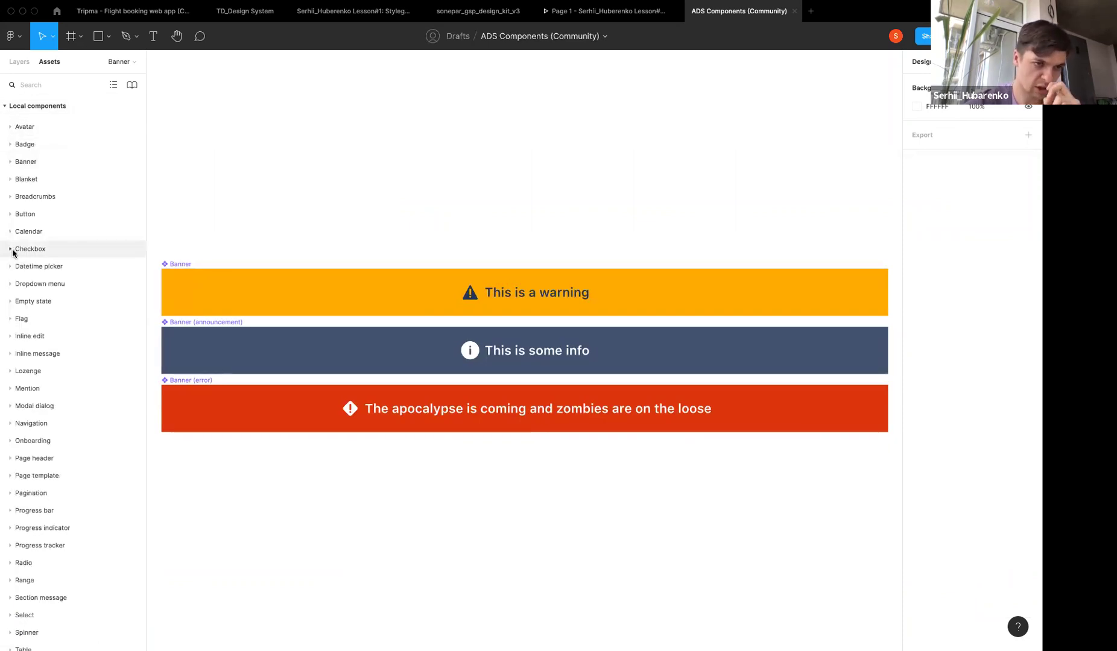
{"action": "left_click", "coordinate": [10, 336]}
{"action": "left_click", "coordinate": [11, 336]}
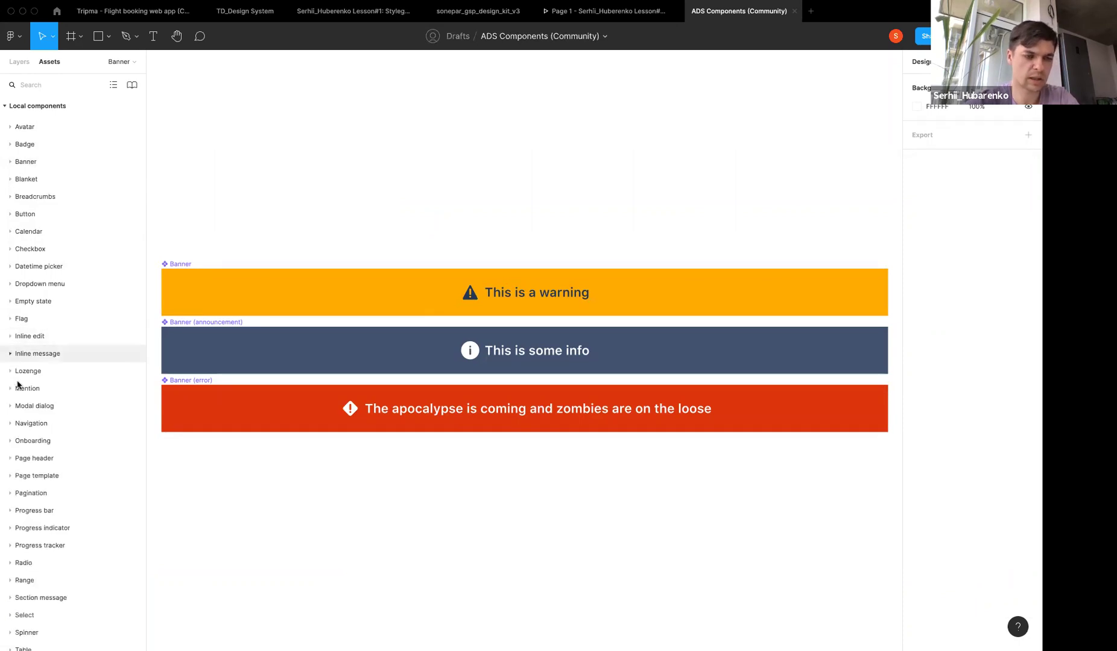
{"action": "left_click", "coordinate": [9, 393]}
{"action": "left_click", "coordinate": [9, 393]}
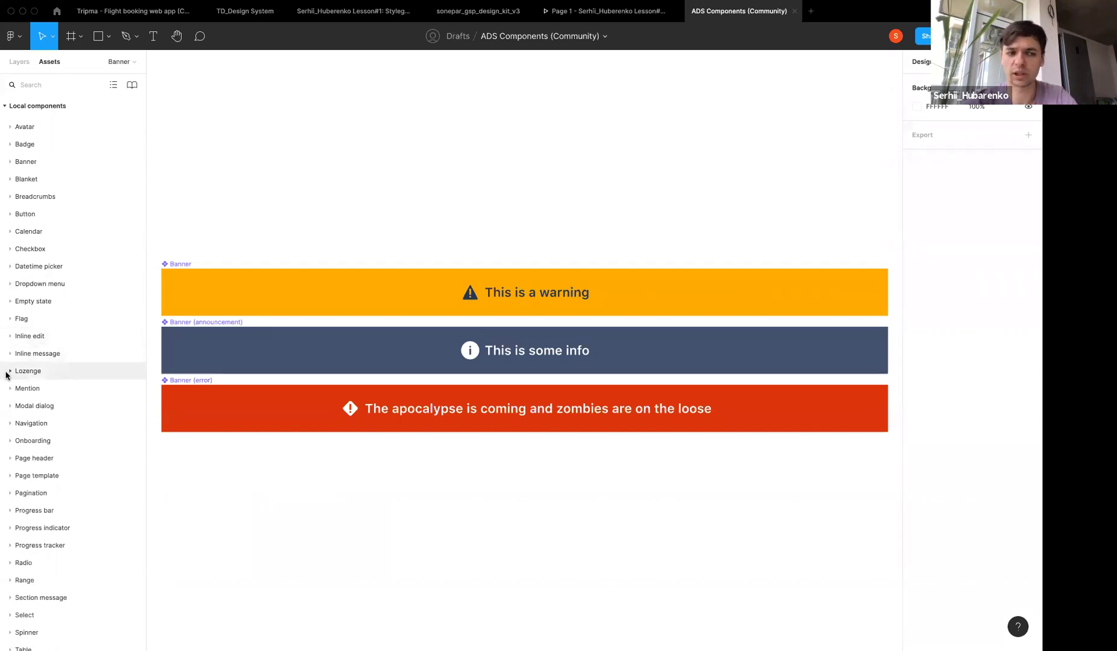
Expand the Inline message, Lozenge and Modal dialog component groups
{"action": "left_click", "coordinate": [42, 353]}
{"action": "scroll", "coordinate": [52, 387], "scroll_direction": "down", "scroll_amount": 5}
{"action": "scroll", "coordinate": [52, 387], "scroll_direction": "down", "scroll_amount": 1}
{"action": "left_click", "coordinate": [53, 362]}
{"action": "left_click", "coordinate": [37, 456]}
{"action": "scroll", "coordinate": [68, 491], "scroll_direction": "down", "scroll_amount": 5}
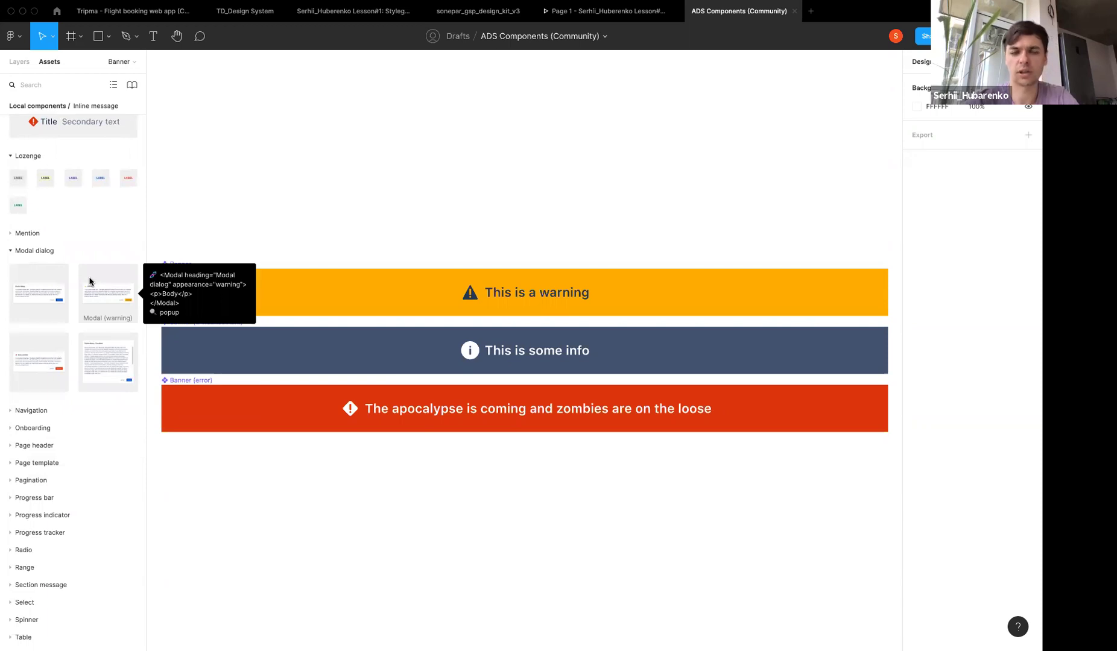
Drag a Modal dialog instance onto the canvas and move it above the banners
{"action": "scroll", "coordinate": [90, 282], "scroll_direction": "down", "scroll_amount": 2}
{"action": "left_click_drag", "start_coordinate": [108, 302], "coordinate": [375, 248]}
{"action": "scroll", "coordinate": [375, 248], "scroll_direction": "up", "scroll_amount": 2}
{"action": "scroll", "coordinate": [414, 190], "scroll_direction": "down", "scroll_amount": 3}
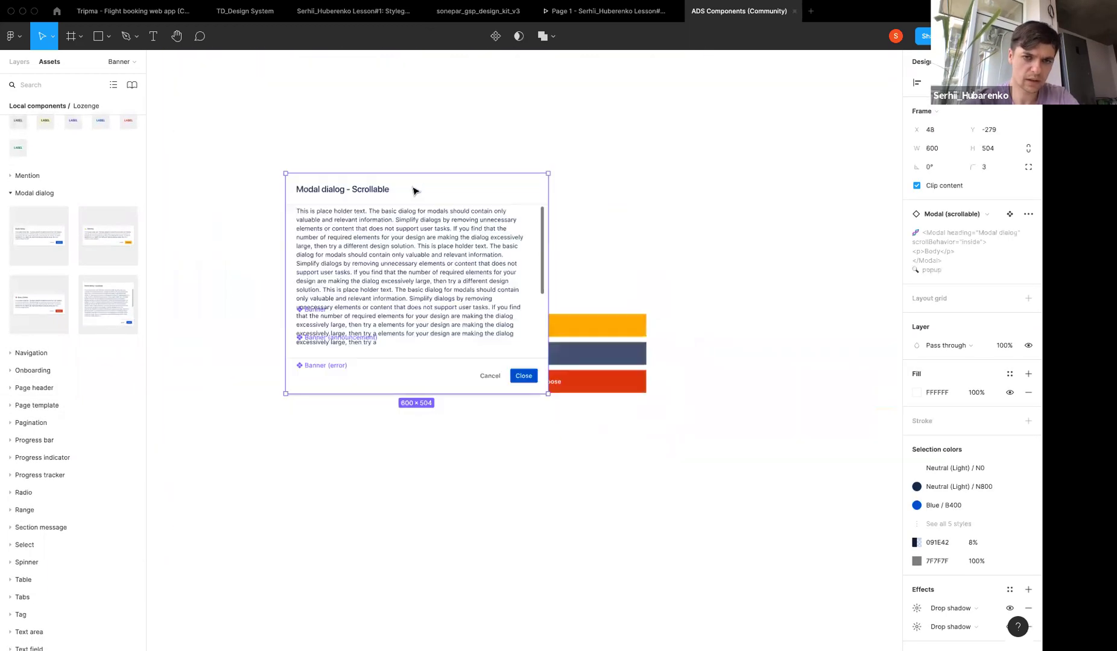
{"action": "left_click_drag", "start_coordinate": [414, 189], "coordinate": [444, 115]}
Inspect the modal's body and title text, then delete the modal instance
{"action": "double_click", "coordinate": [442, 141]}
{"action": "scroll", "coordinate": [443, 140], "scroll_direction": "up", "scroll_amount": 2}
{"action": "left_click", "coordinate": [441, 141]}
{"action": "double_click", "coordinate": [404, 152]}
{"action": "left_click", "coordinate": [454, 132]}
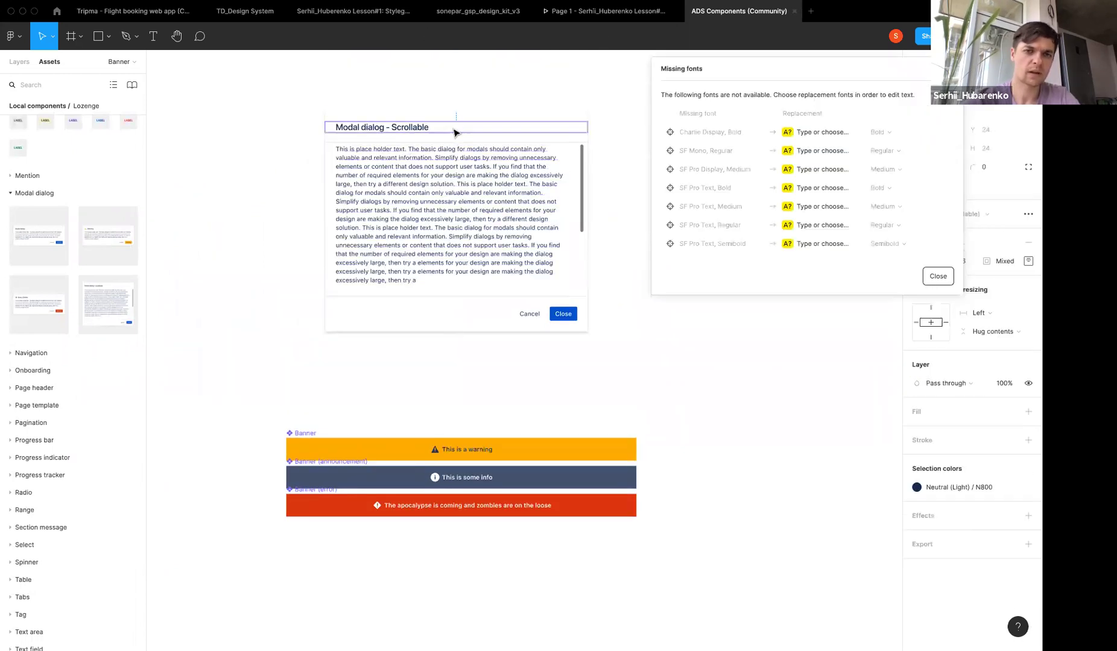
{"action": "key", "text": "Escape"}
{"action": "key", "text": "Delete"}
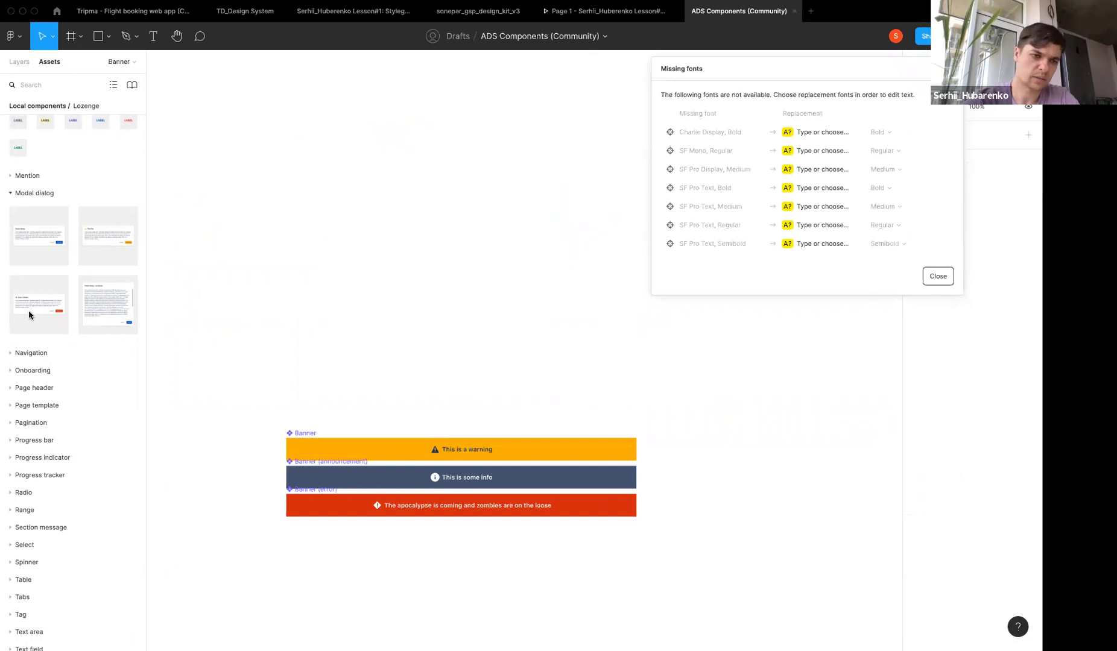
Expand the Select group and reveal the Table component in the assets list
{"action": "scroll", "coordinate": [29, 314], "scroll_direction": "down", "scroll_amount": 3}
{"action": "left_click", "coordinate": [12, 428]}
{"action": "scroll", "coordinate": [13, 432], "scroll_direction": "down", "scroll_amount": 3}
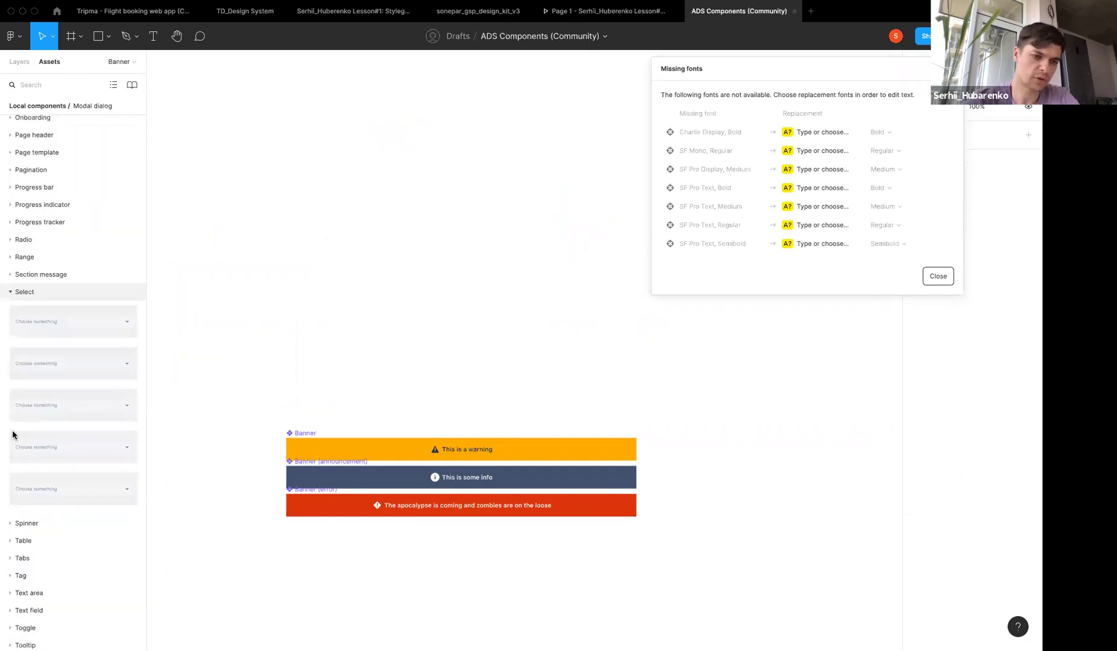
{"action": "scroll", "coordinate": [13, 434], "scroll_direction": "up", "scroll_amount": 2}
{"action": "scroll", "coordinate": [9, 214], "scroll_direction": "up", "scroll_amount": 2}
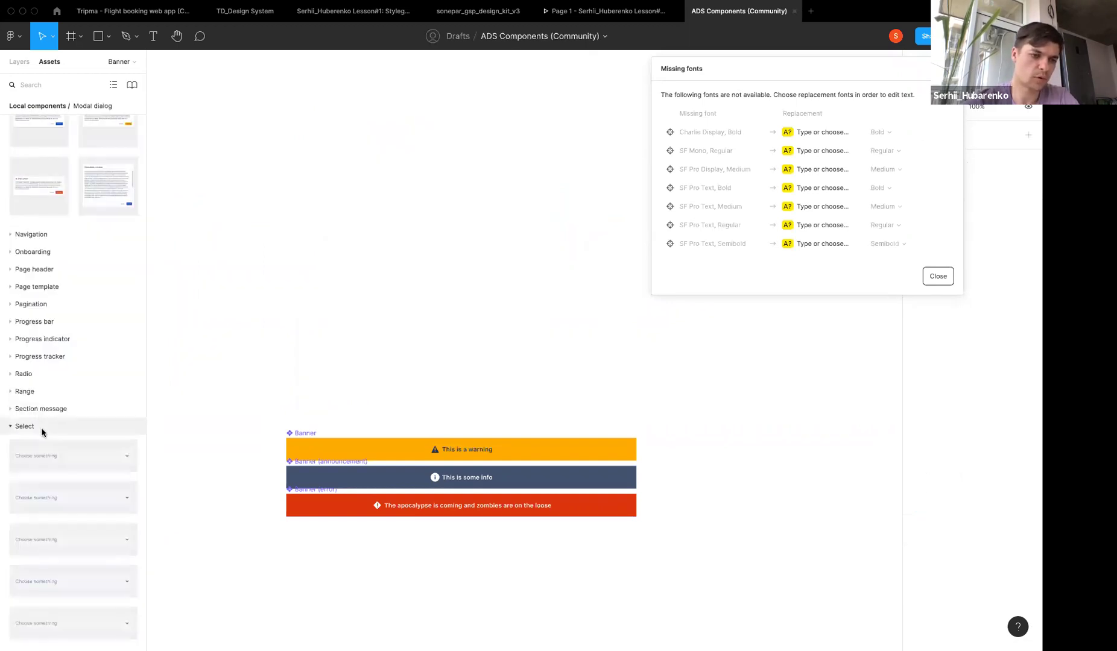
{"action": "scroll", "coordinate": [48, 458], "scroll_direction": "down", "scroll_amount": 2}
{"action": "scroll", "coordinate": [85, 483], "scroll_direction": "down", "scroll_amount": 5}
{"action": "left_click", "coordinate": [70, 461]}
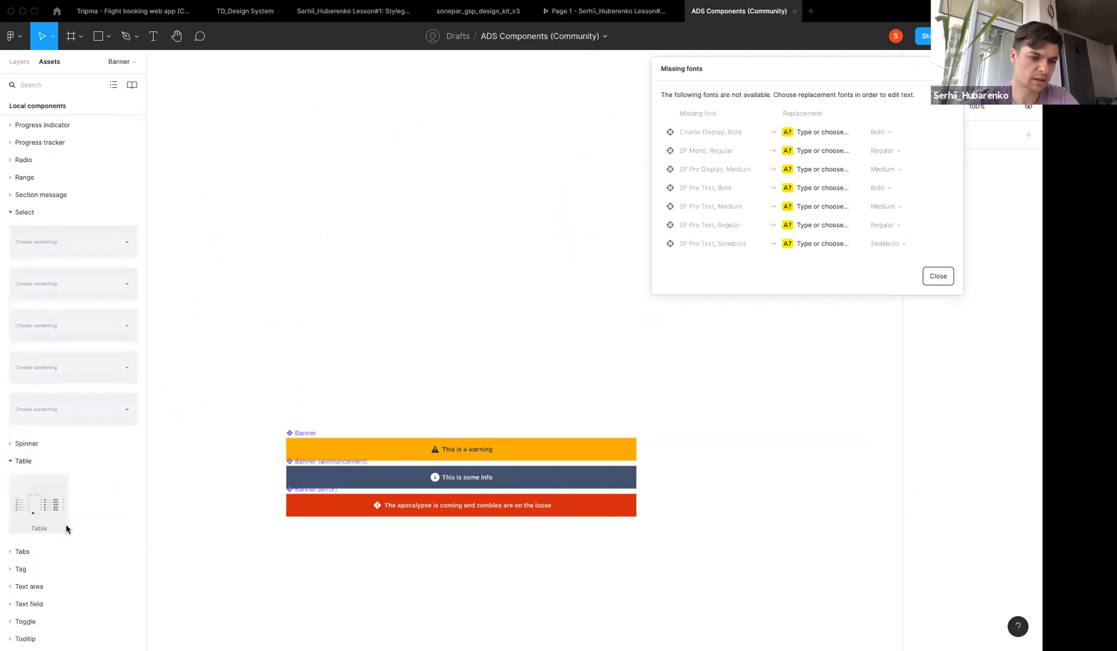
Place a Table instance, set its length to Long (25 rows), and move it up-right
{"action": "left_click_drag", "start_coordinate": [51, 514], "coordinate": [597, 290]}
{"action": "scroll", "coordinate": [558, 299], "scroll_direction": "up", "scroll_amount": 2}
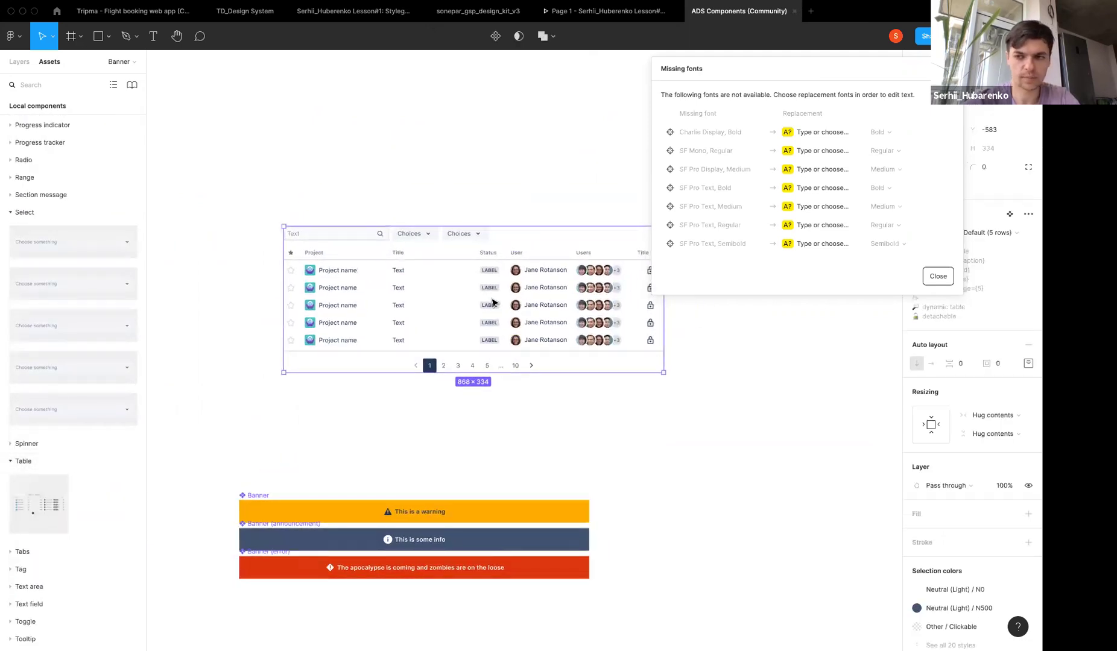
{"action": "scroll", "coordinate": [558, 299], "scroll_direction": "right", "scroll_amount": 2}
{"action": "left_click", "coordinate": [967, 181]}
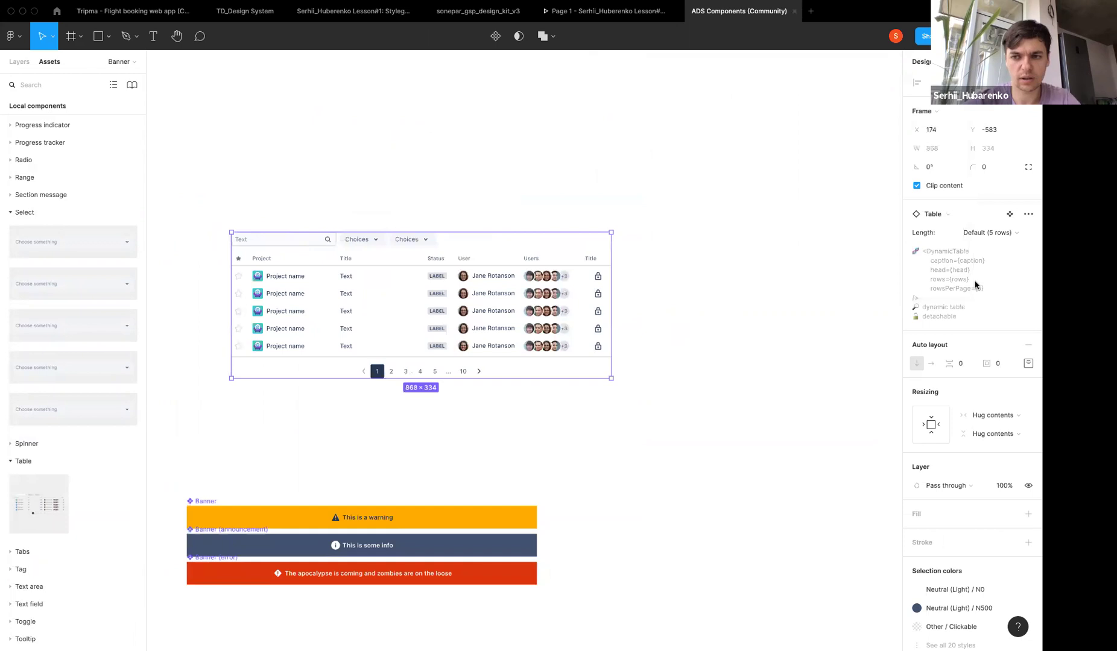
{"action": "left_click", "coordinate": [994, 233]}
{"action": "left_click", "coordinate": [996, 246]}
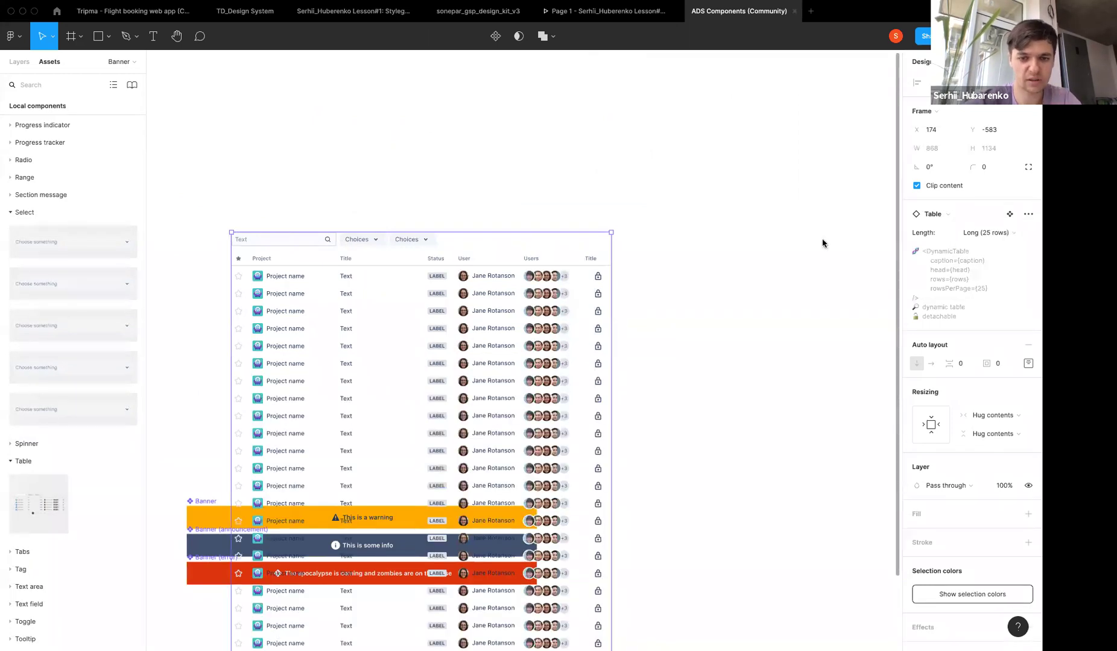
{"action": "left_click_drag", "start_coordinate": [457, 342], "coordinate": [919, 210]}
Shorten the Users column to 5 rows, then restore it to the long length
{"action": "scroll", "coordinate": [469, 313], "scroll_direction": "right", "scroll_amount": 4}
{"action": "scroll", "coordinate": [469, 313], "scroll_direction": "right", "scroll_amount": 3}
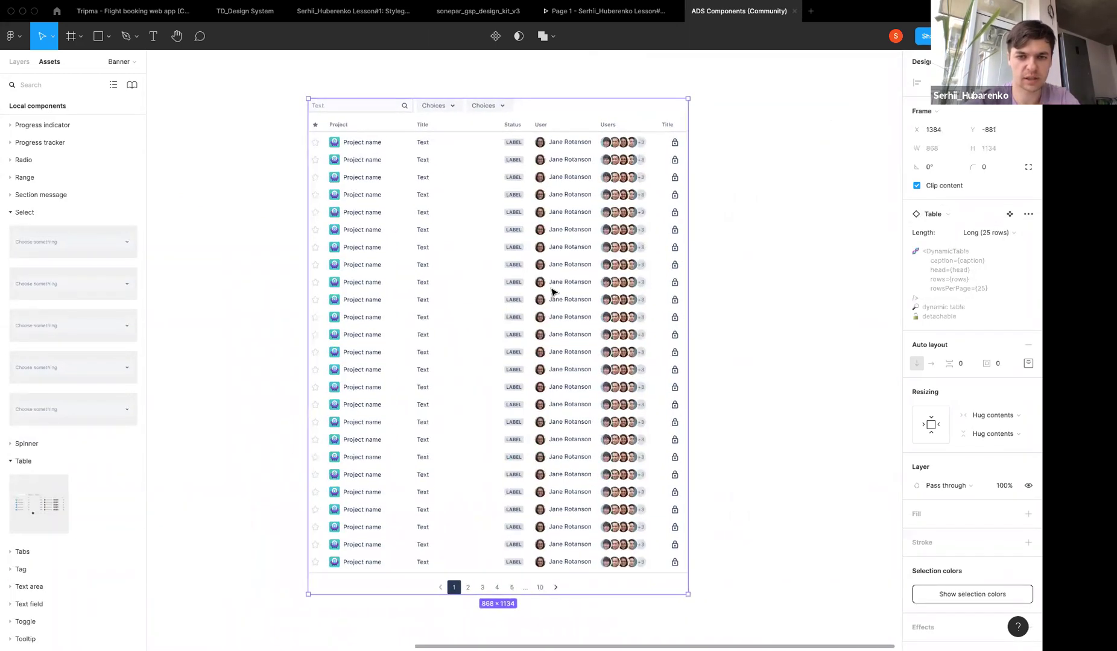
{"action": "double_click", "coordinate": [586, 287]}
{"action": "left_click", "coordinate": [627, 289]}
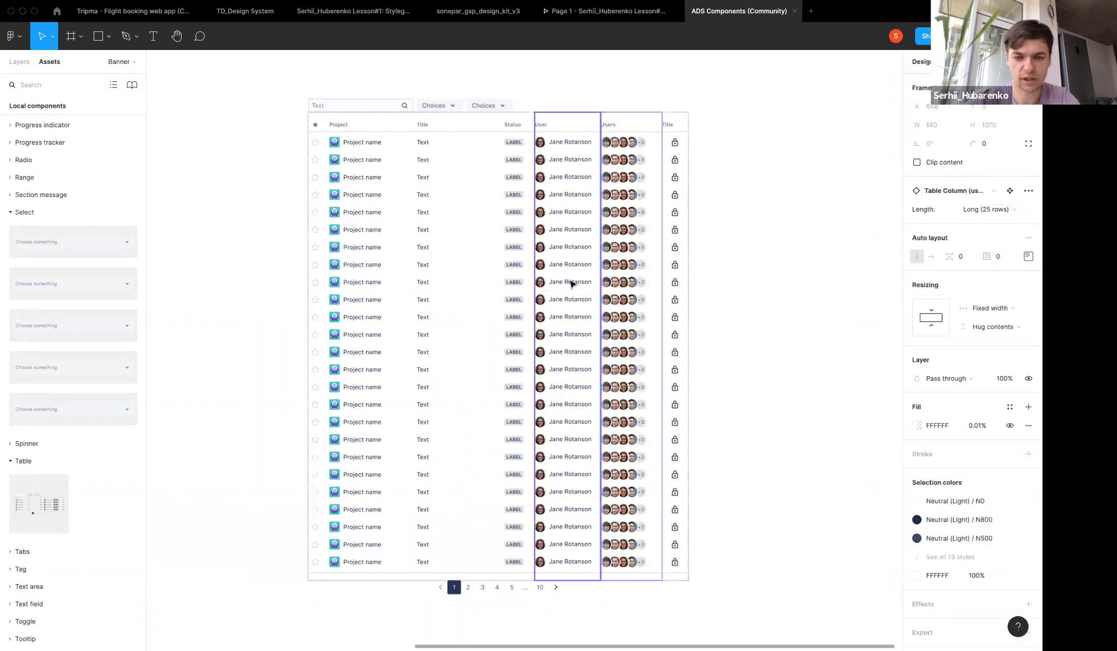
{"action": "left_click", "coordinate": [994, 211]}
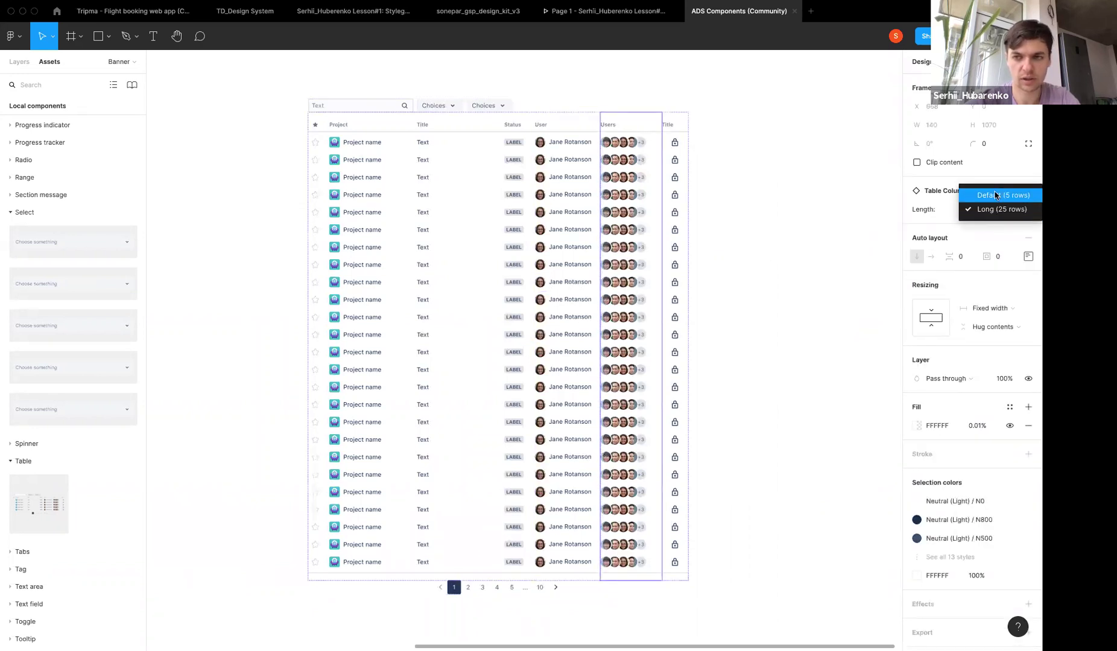
{"action": "left_click", "coordinate": [996, 194]}
{"action": "left_click", "coordinate": [1018, 210]}
{"action": "left_click", "coordinate": [1002, 223]}
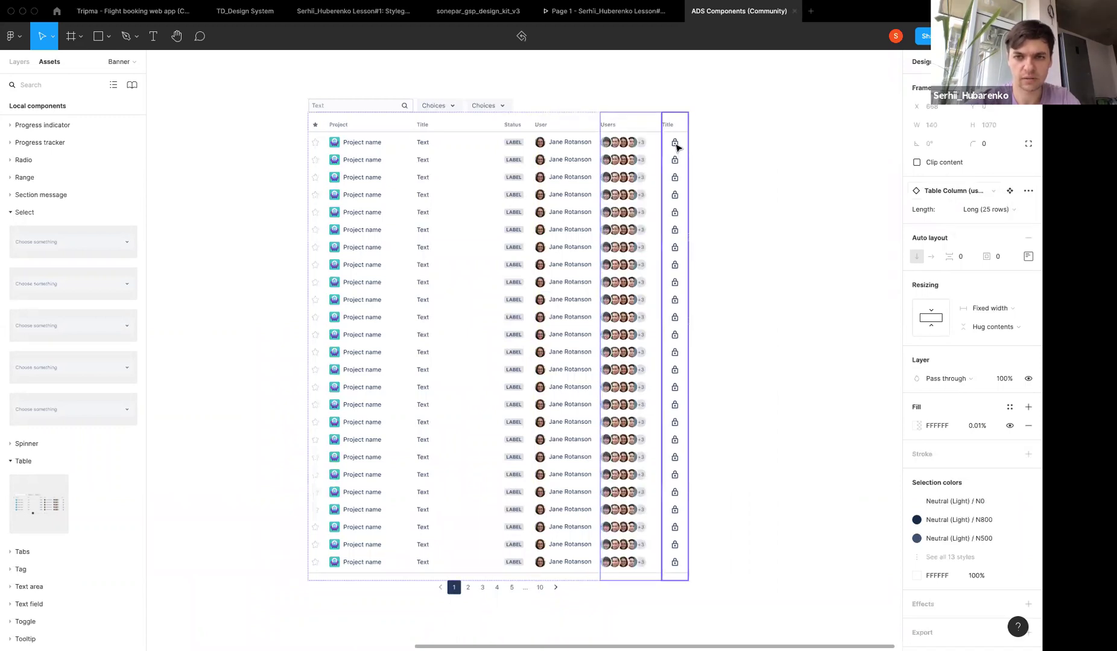
Swap the first Title cell to an issue cell, a status label, then a user cell
{"action": "double_click", "coordinate": [675, 142]}
{"action": "left_click", "coordinate": [982, 198]}
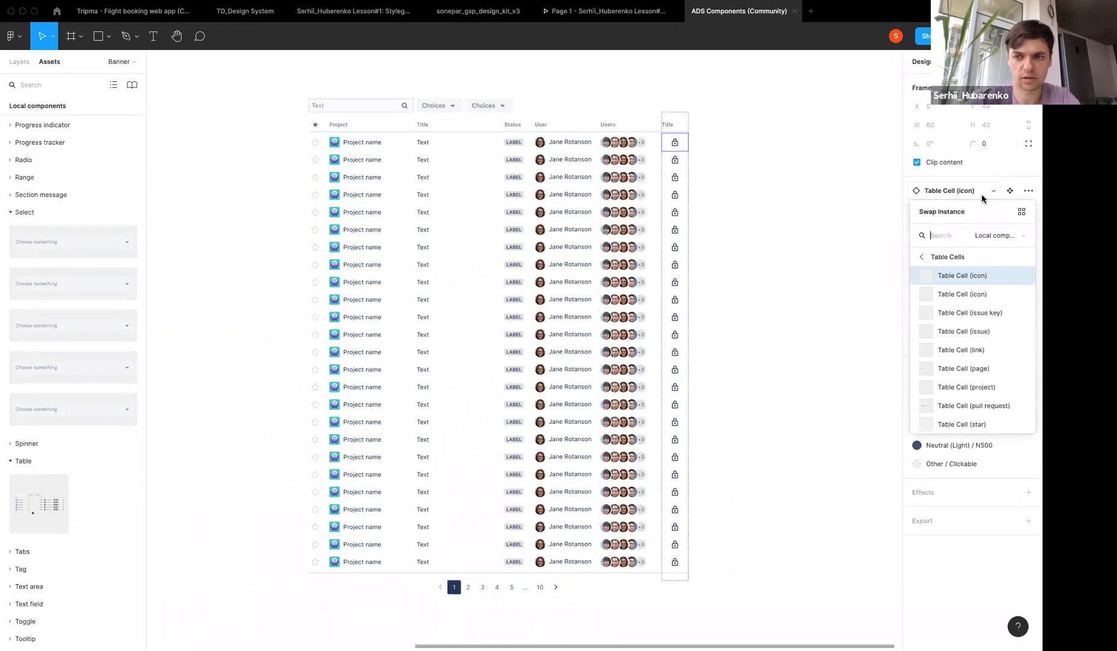
{"action": "left_click", "coordinate": [965, 331]}
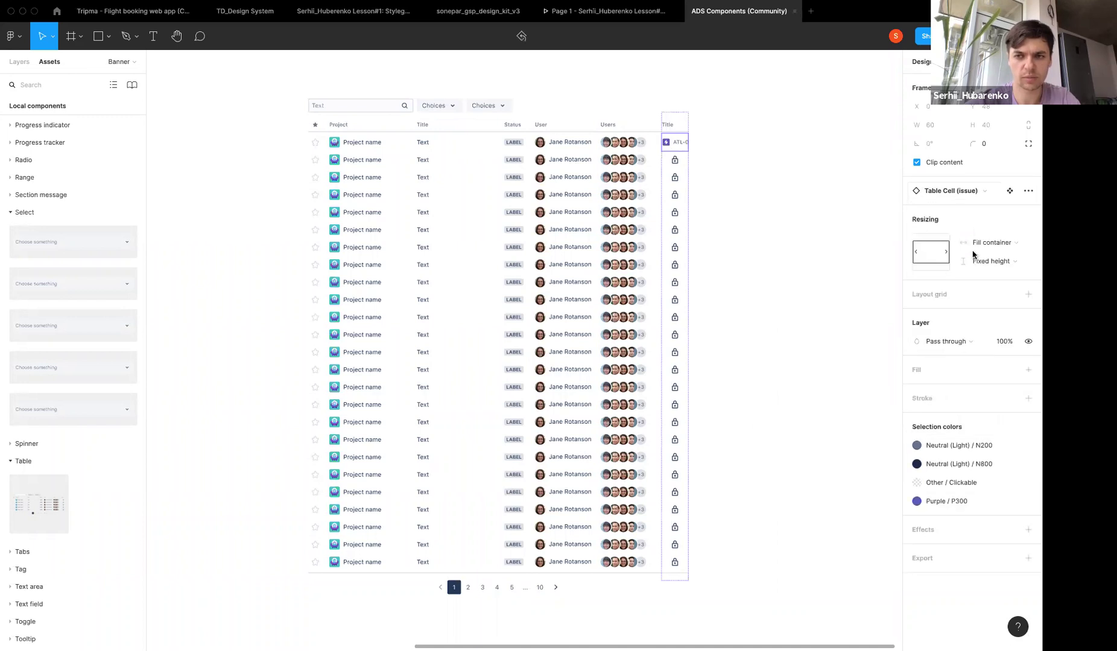
{"action": "left_click", "coordinate": [963, 192]}
{"action": "left_click", "coordinate": [947, 382]}
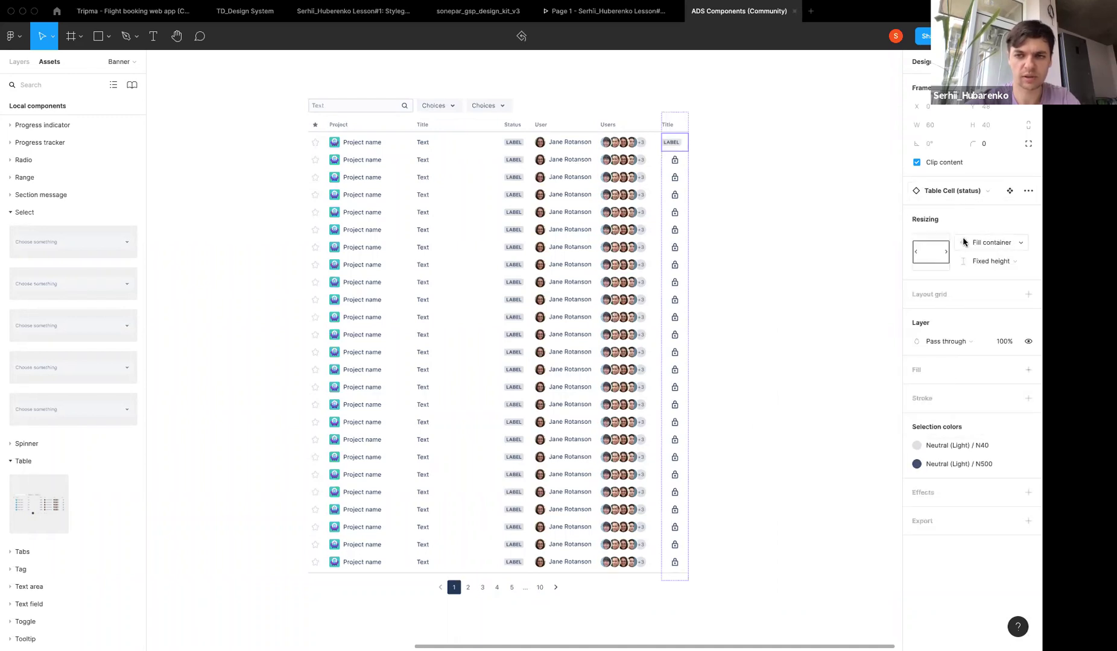
{"action": "left_click", "coordinate": [954, 192]}
{"action": "left_click", "coordinate": [948, 404]}
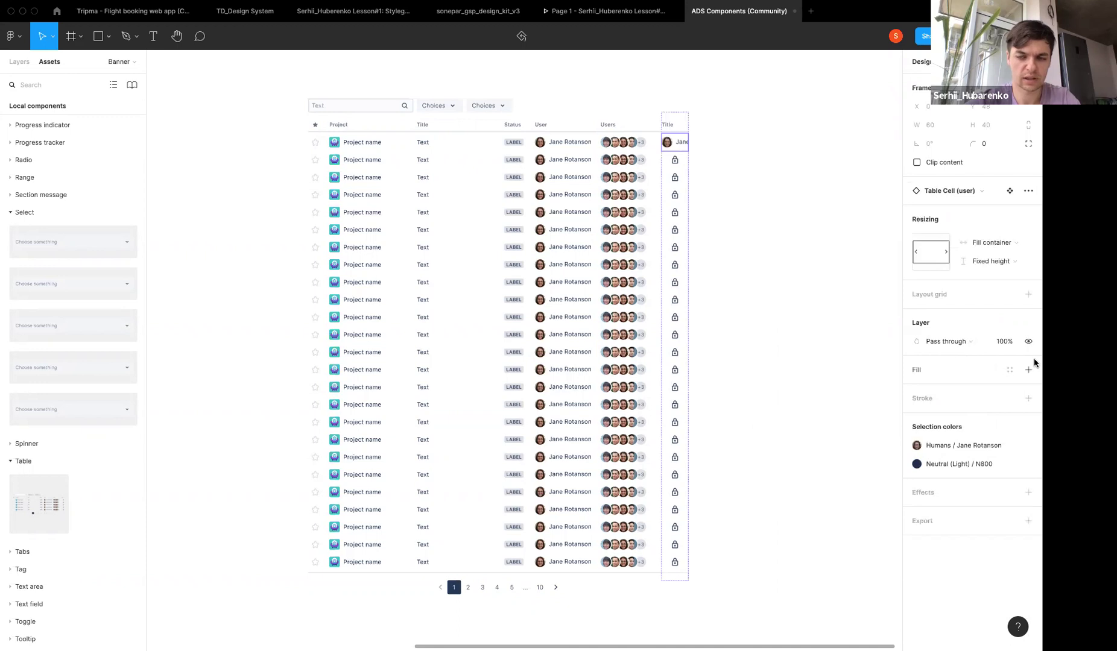
Undo the cell swaps to restore the original lock icon cell and select the table
{"action": "left_click", "coordinate": [805, 202]}
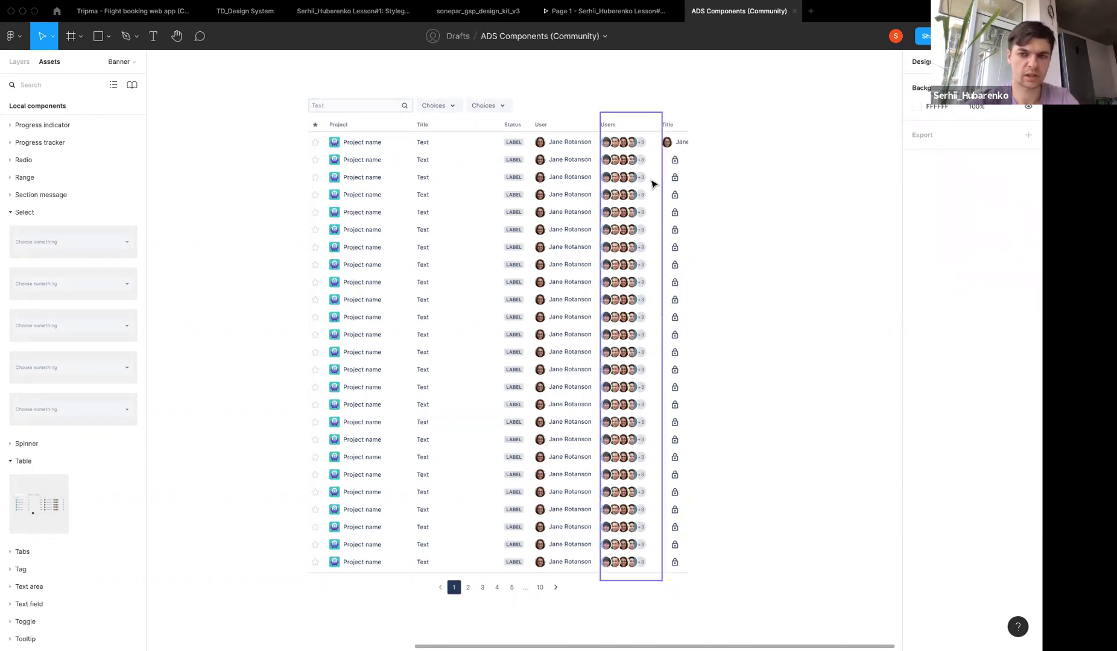
{"action": "key", "text": "ctrl+z"}
{"action": "left_click", "coordinate": [757, 173]}
{"action": "key", "text": "ctrl+z"}
{"action": "left_click", "coordinate": [464, 127]}
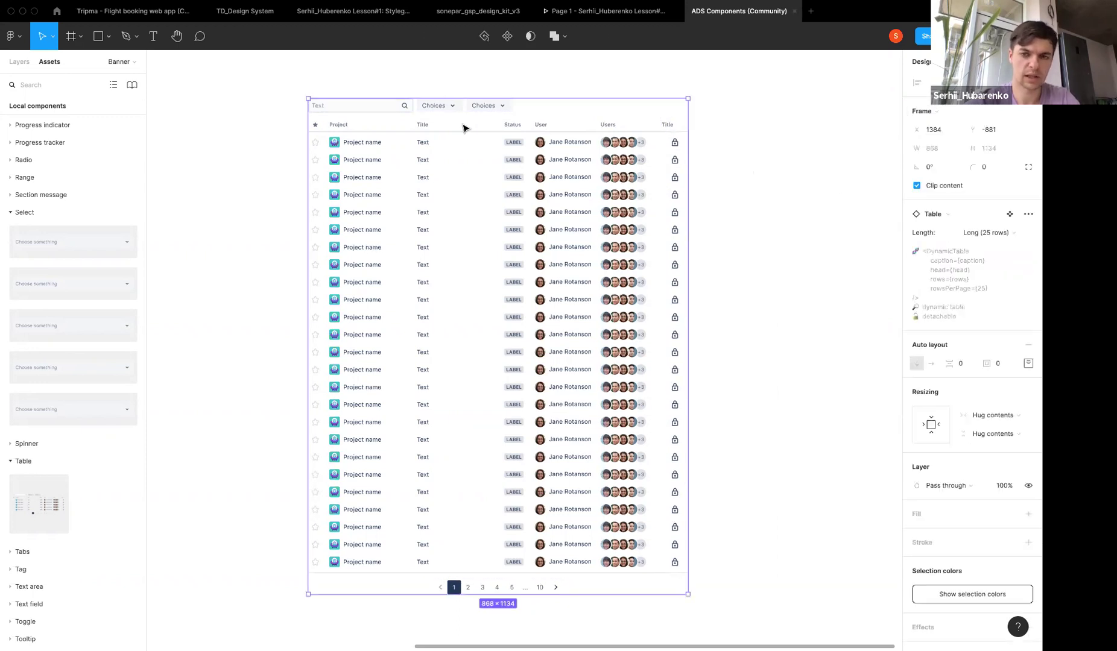
Move over to the browser's Paradigm design system tab
{"action": "key", "text": "ctrl+Right"}
{"action": "scroll", "coordinate": [582, 243], "scroll_direction": "down", "scroll_amount": 5}
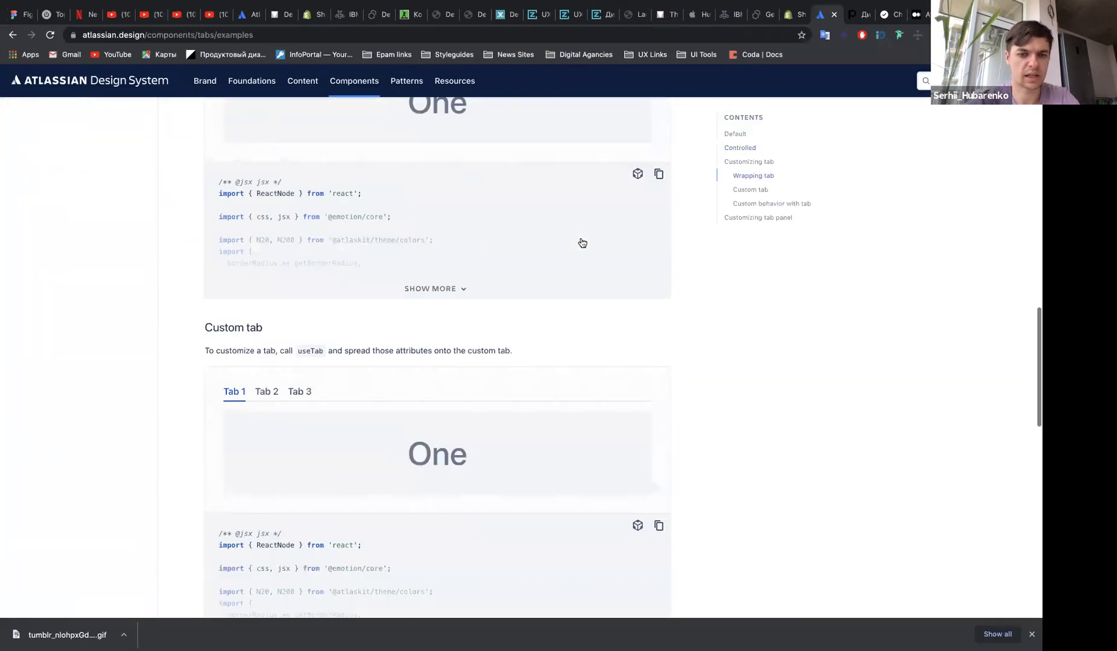
{"action": "scroll", "coordinate": [180, 292], "scroll_direction": "up", "scroll_amount": 5}
{"action": "scroll", "coordinate": [204, 270], "scroll_direction": "up", "scroll_amount": 3}
{"action": "scroll", "coordinate": [205, 270], "scroll_direction": "up", "scroll_amount": 3}
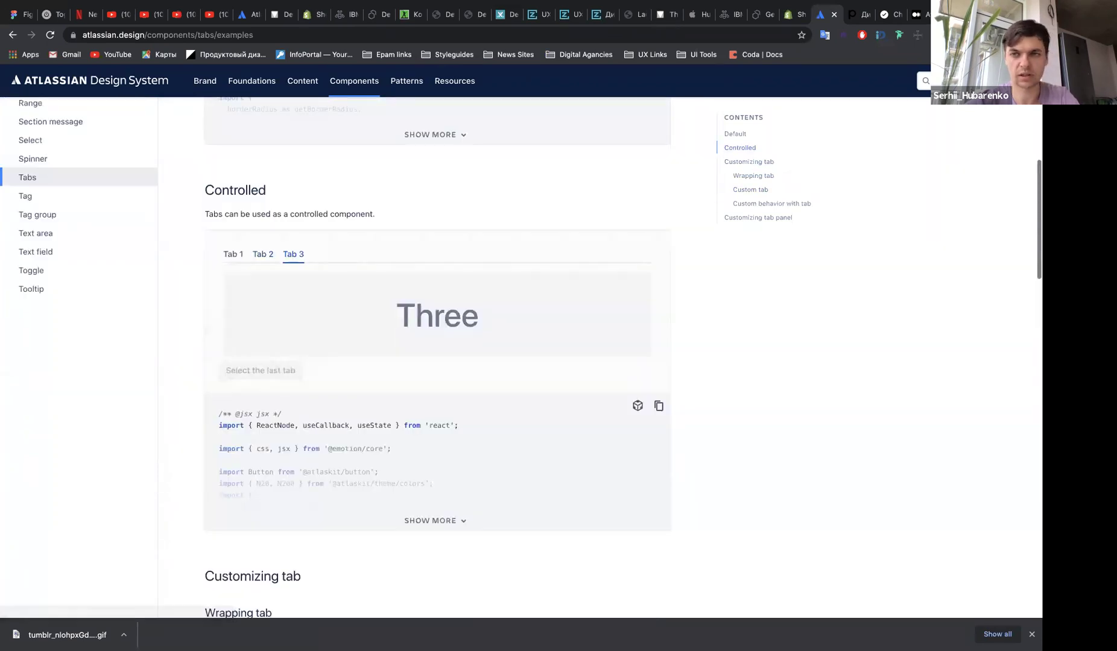
{"action": "left_click", "coordinate": [852, 18]}
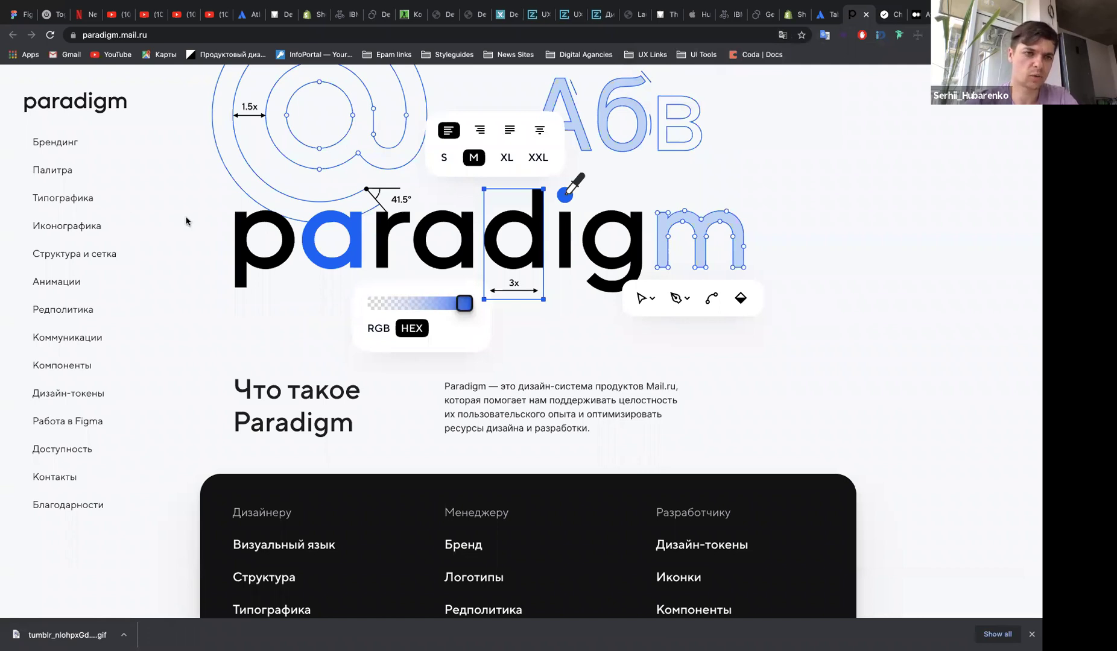
Open Paradigm's Брендинг (Branding) page and scroll through it
{"action": "left_click", "coordinate": [55, 142]}
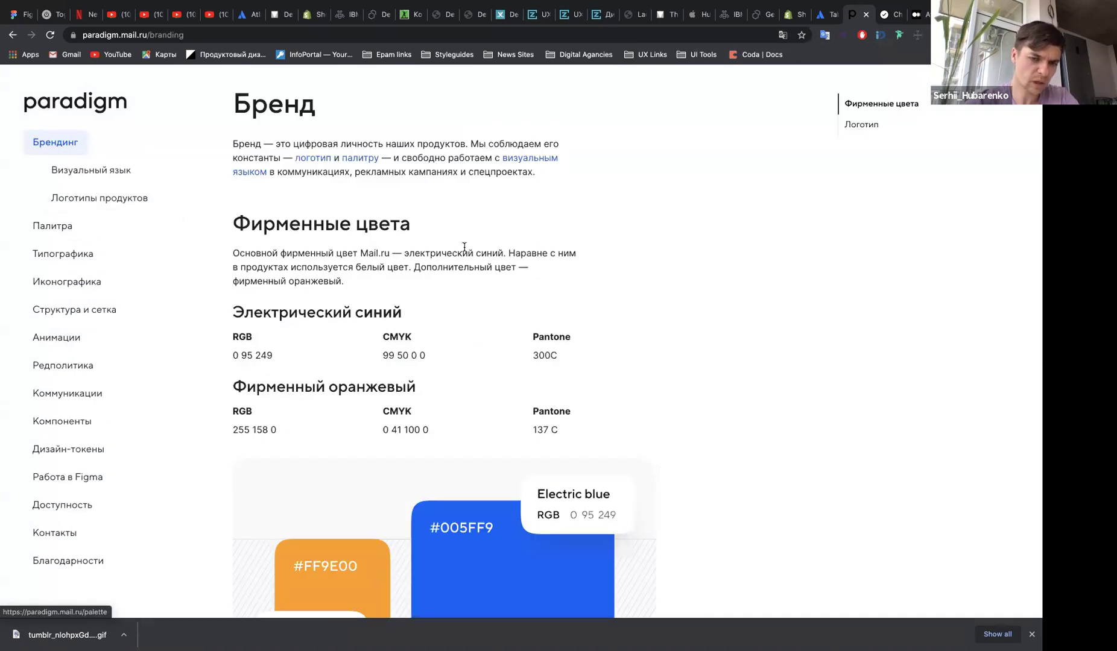
{"action": "scroll", "coordinate": [464, 246], "scroll_direction": "down", "scroll_amount": 8}
{"action": "scroll", "coordinate": [464, 246], "scroll_direction": "down", "scroll_amount": 4}
{"action": "scroll", "coordinate": [464, 246], "scroll_direction": "down", "scroll_amount": 2}
{"action": "scroll", "coordinate": [464, 248], "scroll_direction": "down", "scroll_amount": 3}
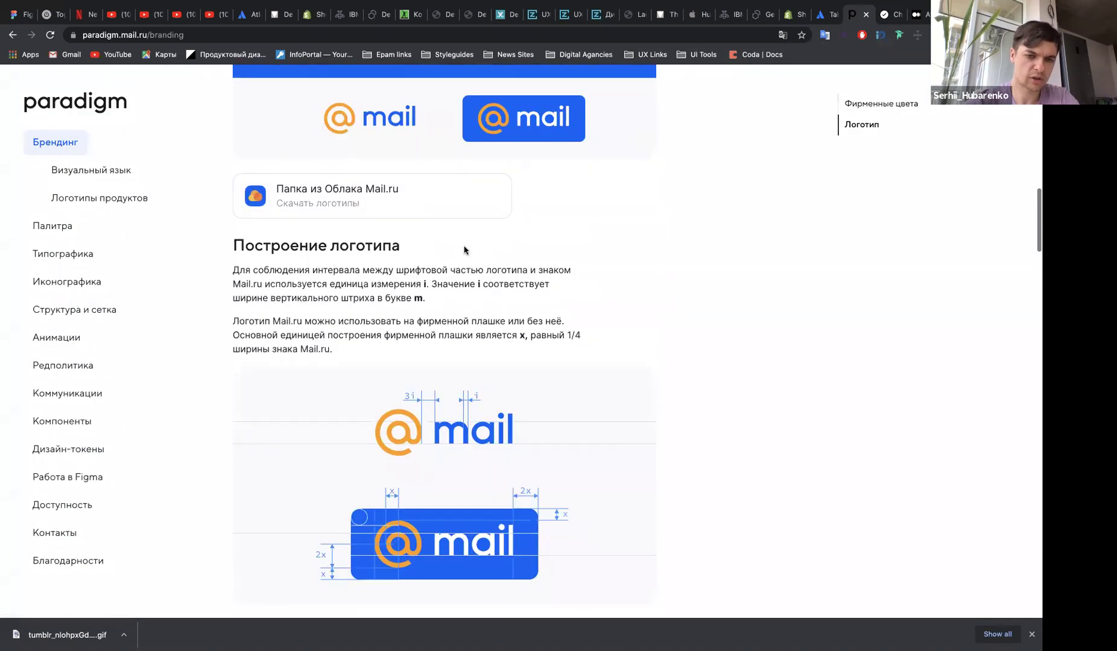
{"action": "scroll", "coordinate": [595, 292], "scroll_direction": "down", "scroll_amount": 3}
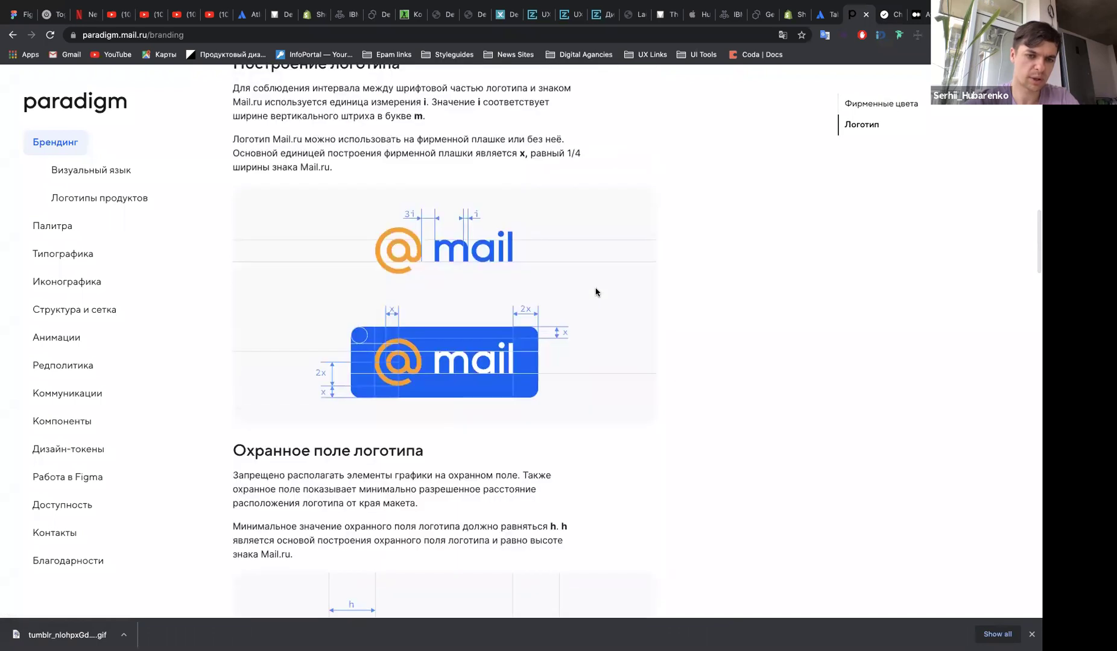
{"action": "scroll", "coordinate": [595, 291], "scroll_direction": "down", "scroll_amount": 4}
{"action": "scroll", "coordinate": [504, 339], "scroll_direction": "down", "scroll_amount": 6}
{"action": "scroll", "coordinate": [398, 296], "scroll_direction": "down", "scroll_amount": 4}
{"action": "scroll", "coordinate": [291, 256], "scroll_direction": "down", "scroll_amount": 3}
{"action": "scroll", "coordinate": [291, 256], "scroll_direction": "down", "scroll_amount": 6}
{"action": "scroll", "coordinate": [291, 256], "scroll_direction": "down", "scroll_amount": 10}
{"action": "scroll", "coordinate": [291, 256], "scroll_direction": "down", "scroll_amount": 3}
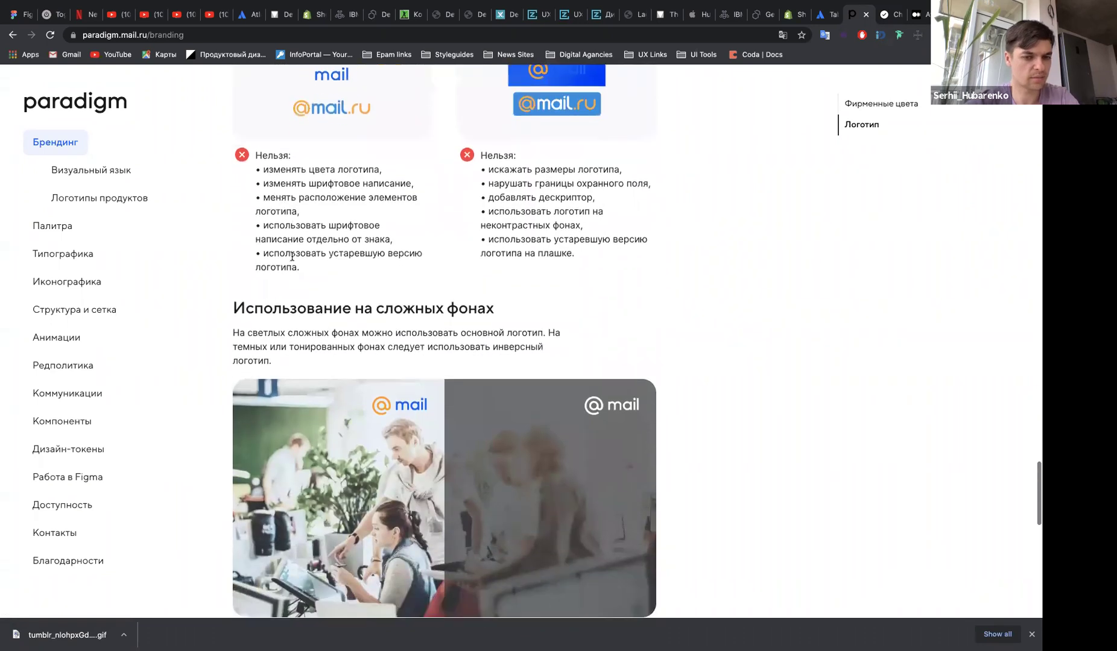
{"action": "scroll", "coordinate": [292, 256], "scroll_direction": "down", "scroll_amount": 3}
{"action": "scroll", "coordinate": [335, 439], "scroll_direction": "down", "scroll_amount": 6}
Browse the Палитра and Типографика pages down to Prata, then go to the Checklist Design tab
{"action": "left_click", "coordinate": [67, 226]}
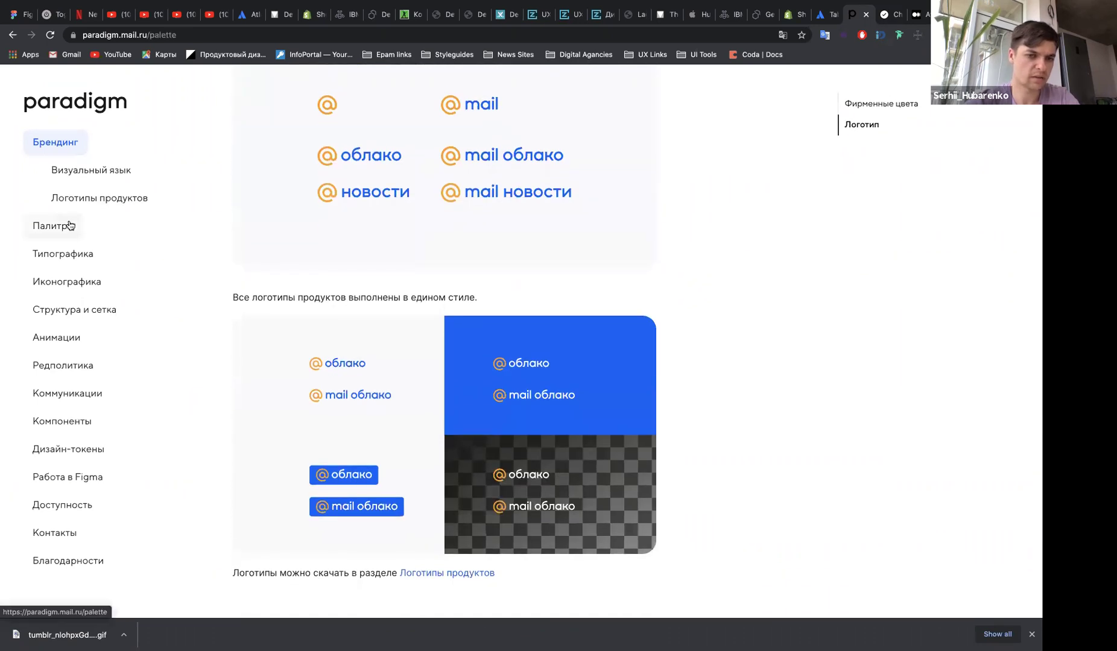
{"action": "scroll", "coordinate": [355, 338], "scroll_direction": "down", "scroll_amount": 8}
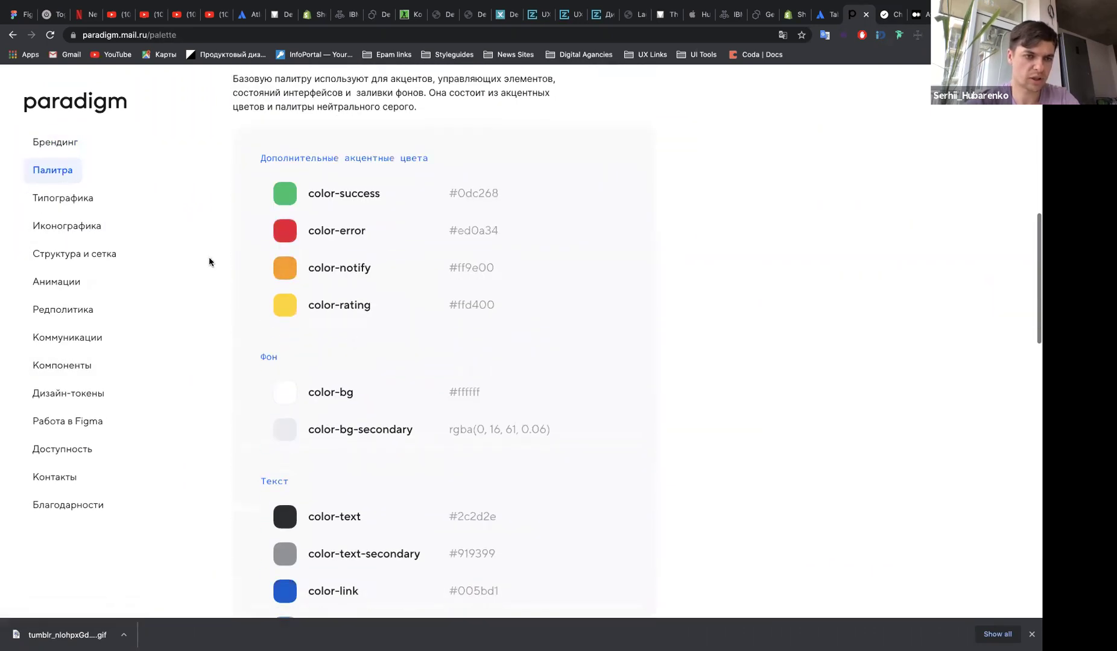
{"action": "left_click", "coordinate": [63, 198]}
{"action": "scroll", "coordinate": [260, 280], "scroll_direction": "down", "scroll_amount": 1}
{"action": "scroll", "coordinate": [422, 272], "scroll_direction": "down", "scroll_amount": 10}
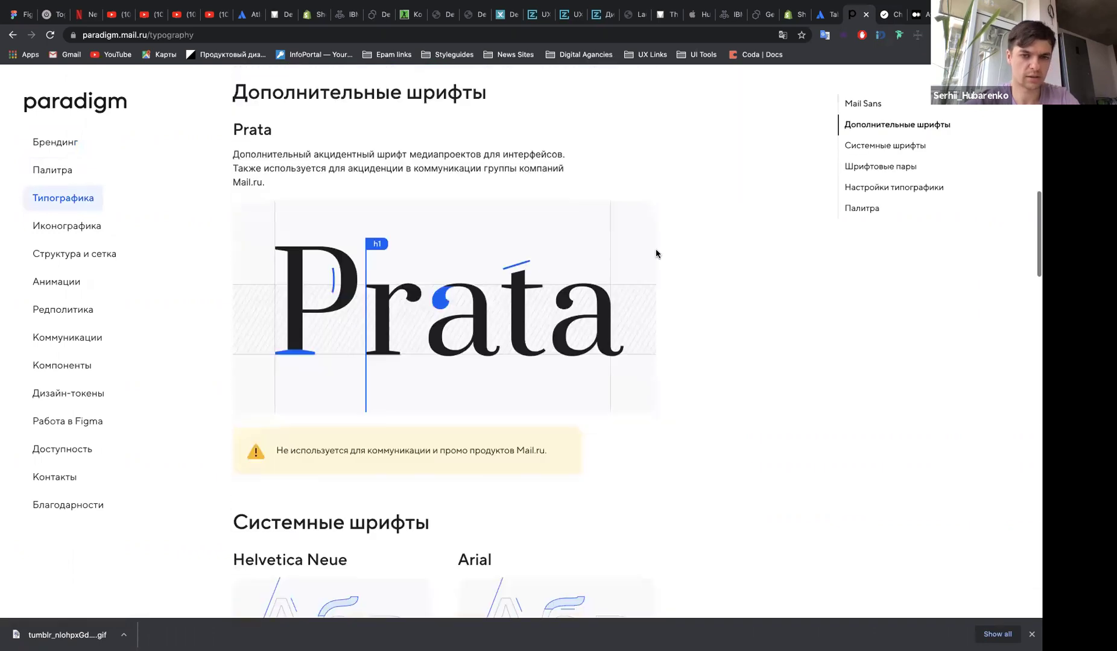
{"action": "left_click", "coordinate": [884, 17]}
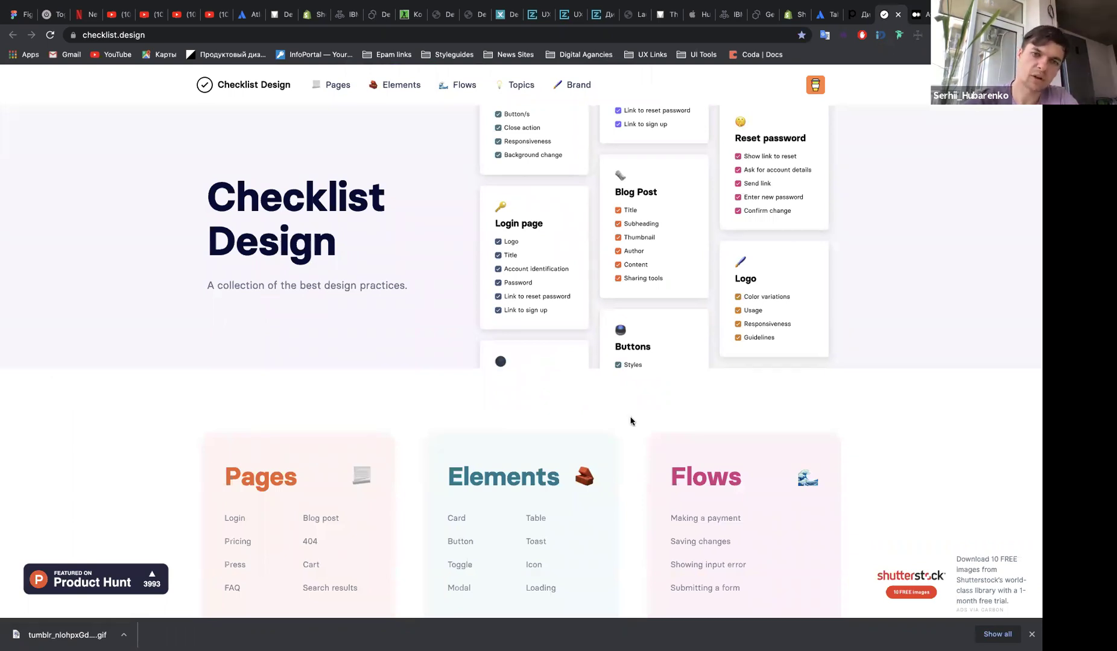
Open the Login page checklist from Checklist Design's Pages collection
{"action": "scroll", "coordinate": [631, 421], "scroll_direction": "down", "scroll_amount": 3}
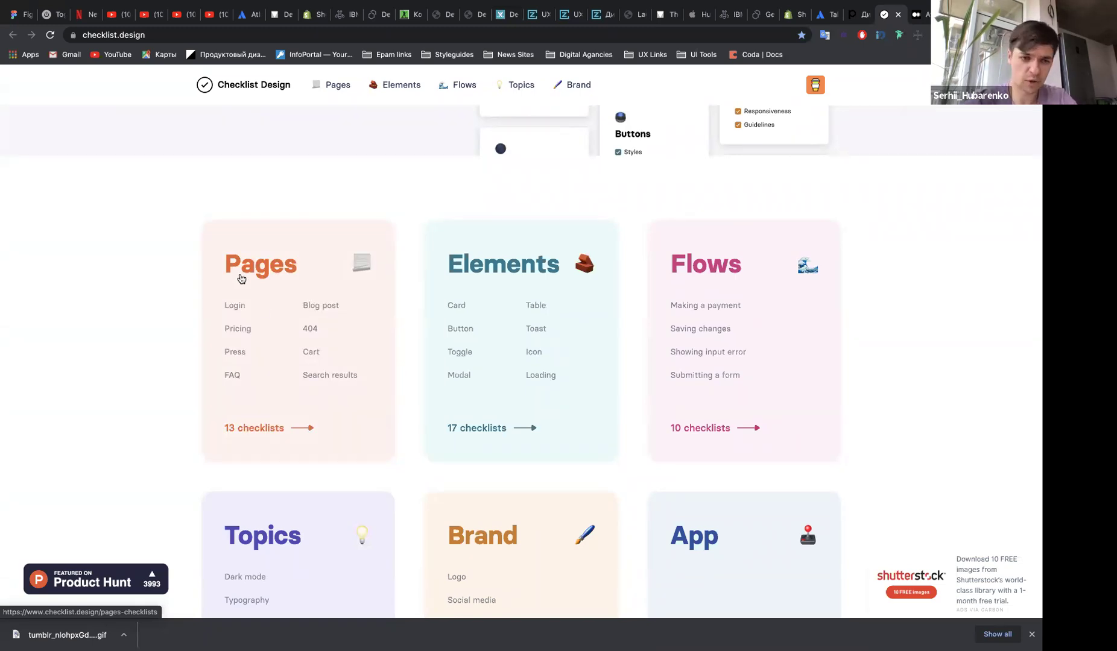
{"action": "left_click", "coordinate": [230, 309]}
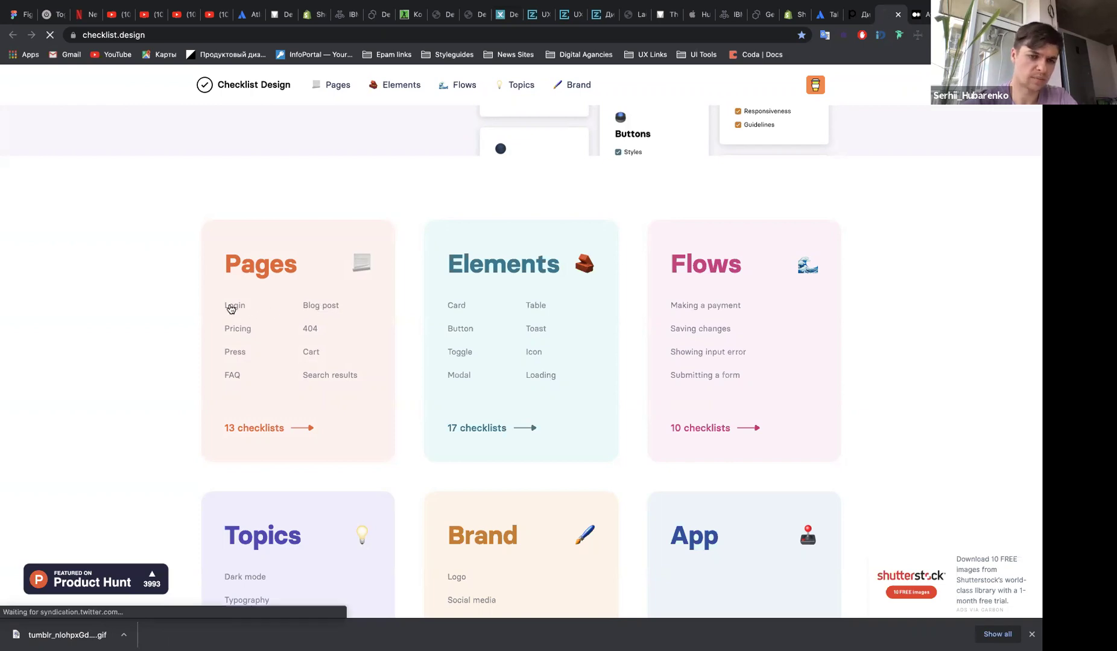
{"action": "scroll", "coordinate": [406, 392], "scroll_direction": "down", "scroll_amount": 3}
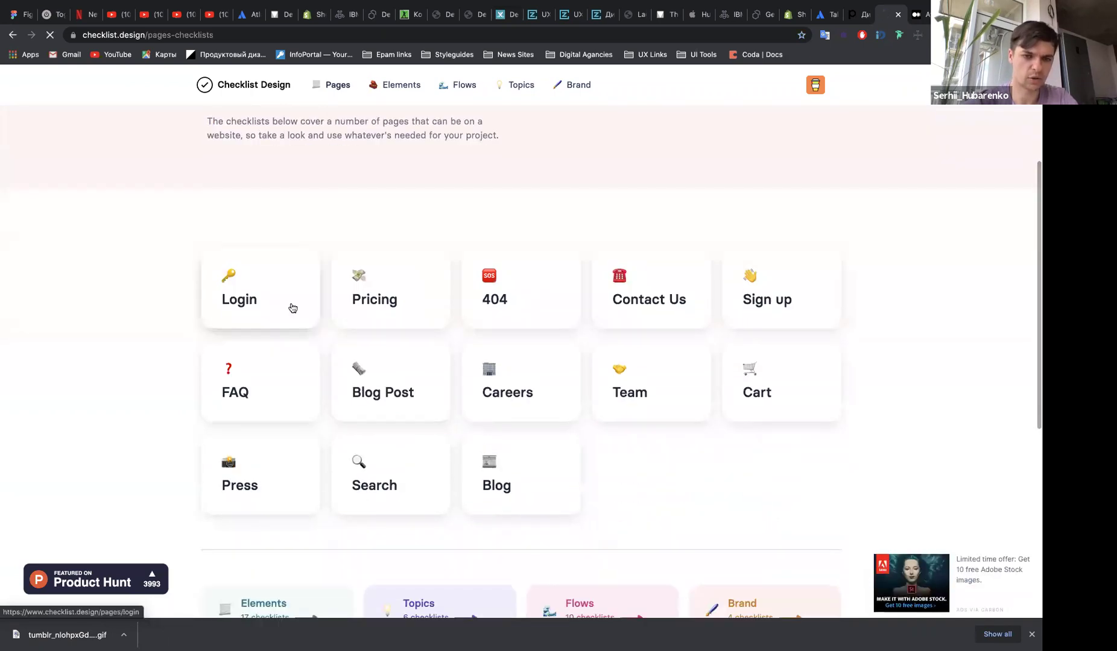
{"action": "left_click", "coordinate": [292, 309]}
Scroll through the Login checklist's 10 items, inspiration, articles and examples
{"action": "scroll", "coordinate": [456, 392], "scroll_direction": "down", "scroll_amount": 4}
{"action": "scroll", "coordinate": [456, 393], "scroll_direction": "down", "scroll_amount": 3}
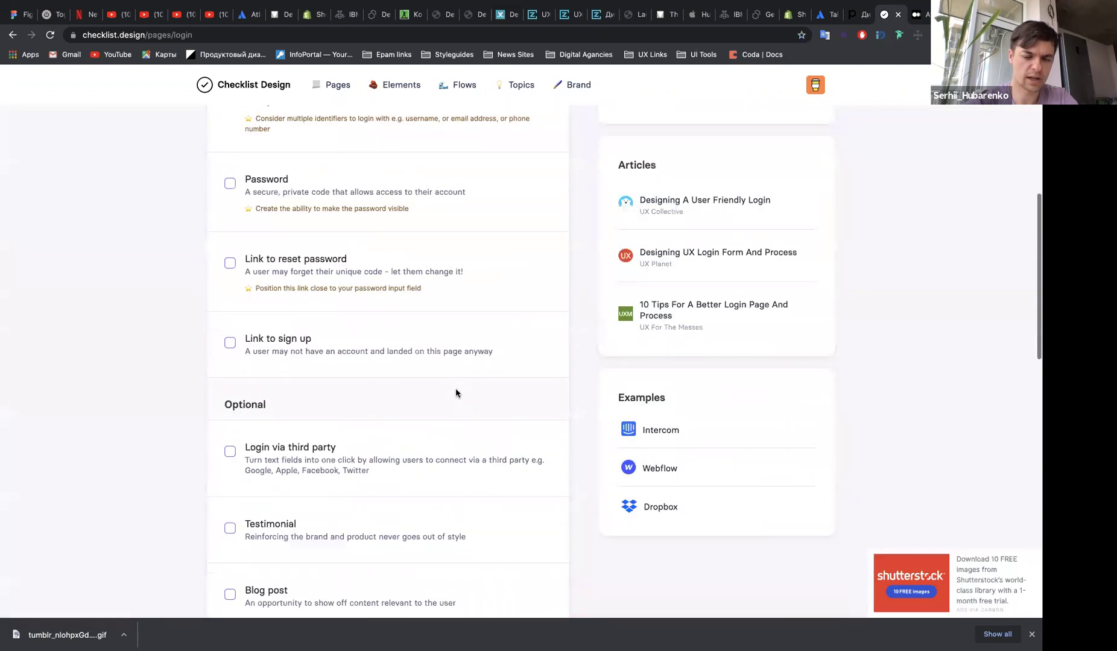
{"action": "scroll", "coordinate": [456, 392], "scroll_direction": "down", "scroll_amount": 3}
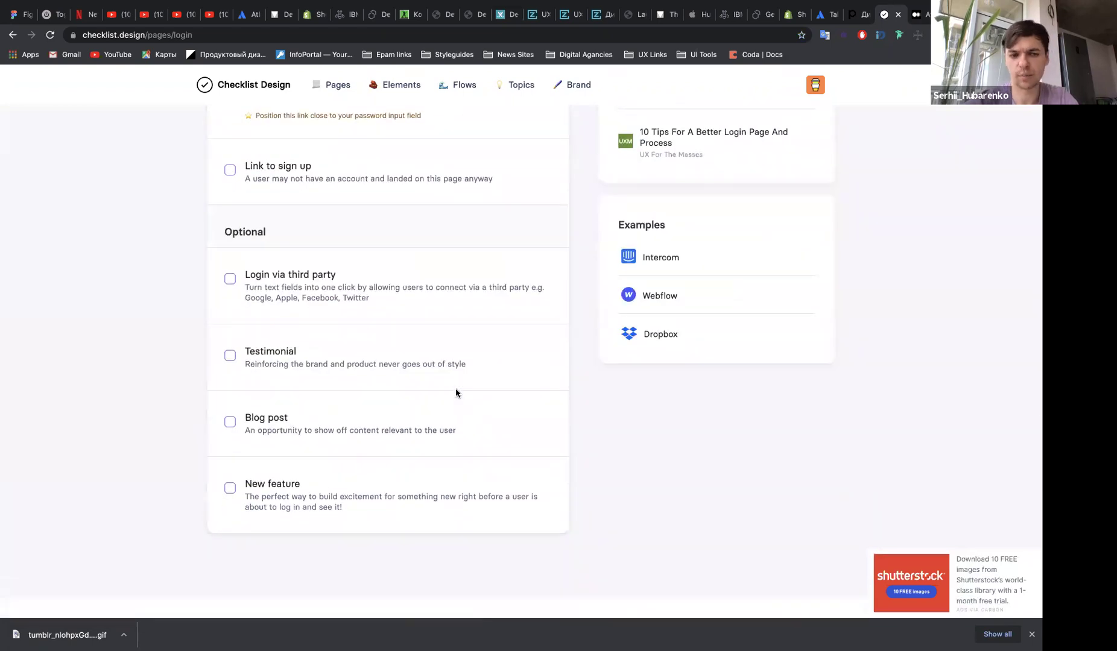
{"action": "scroll", "coordinate": [457, 422], "scroll_direction": "up", "scroll_amount": 10}
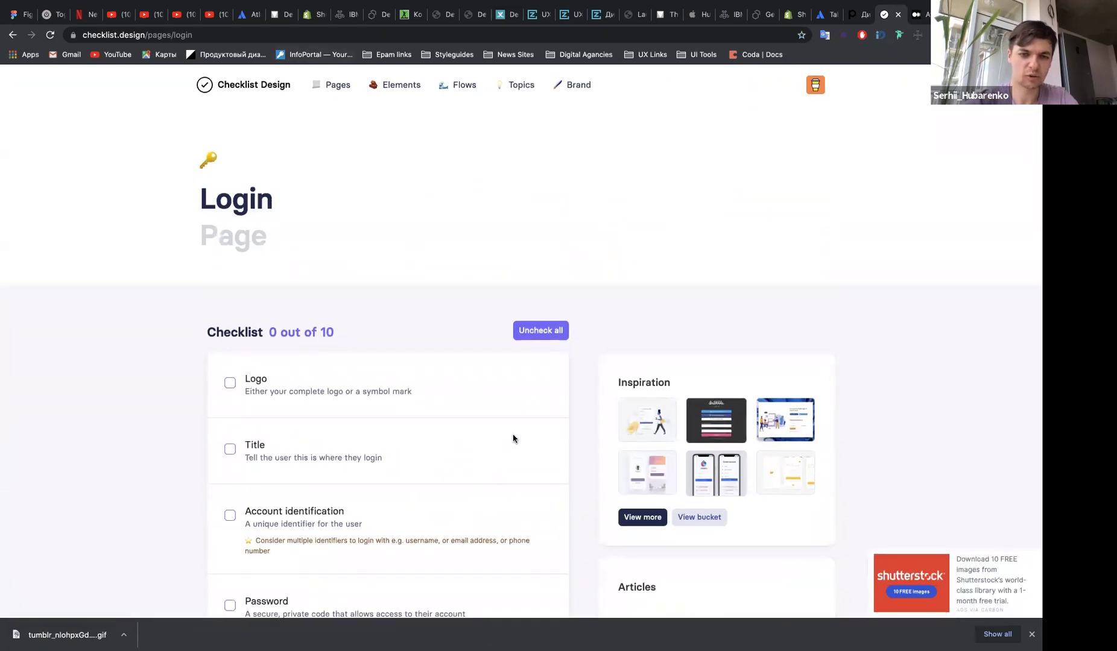
{"action": "scroll", "coordinate": [571, 418], "scroll_direction": "down", "scroll_amount": 2}
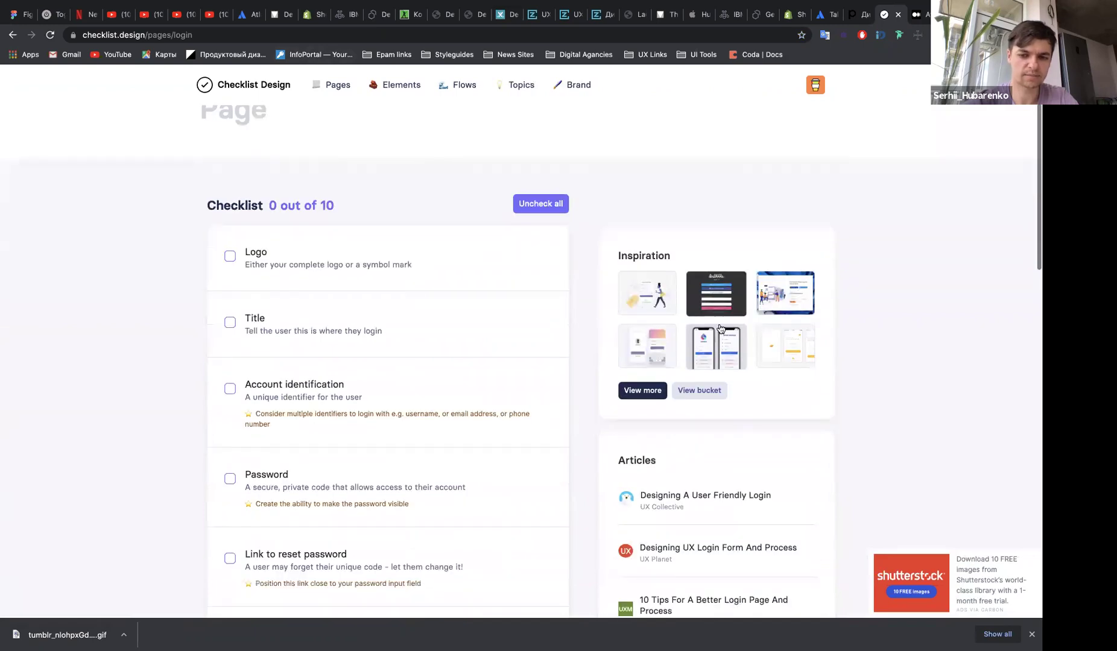
{"action": "scroll", "coordinate": [691, 300], "scroll_direction": "down", "scroll_amount": 4}
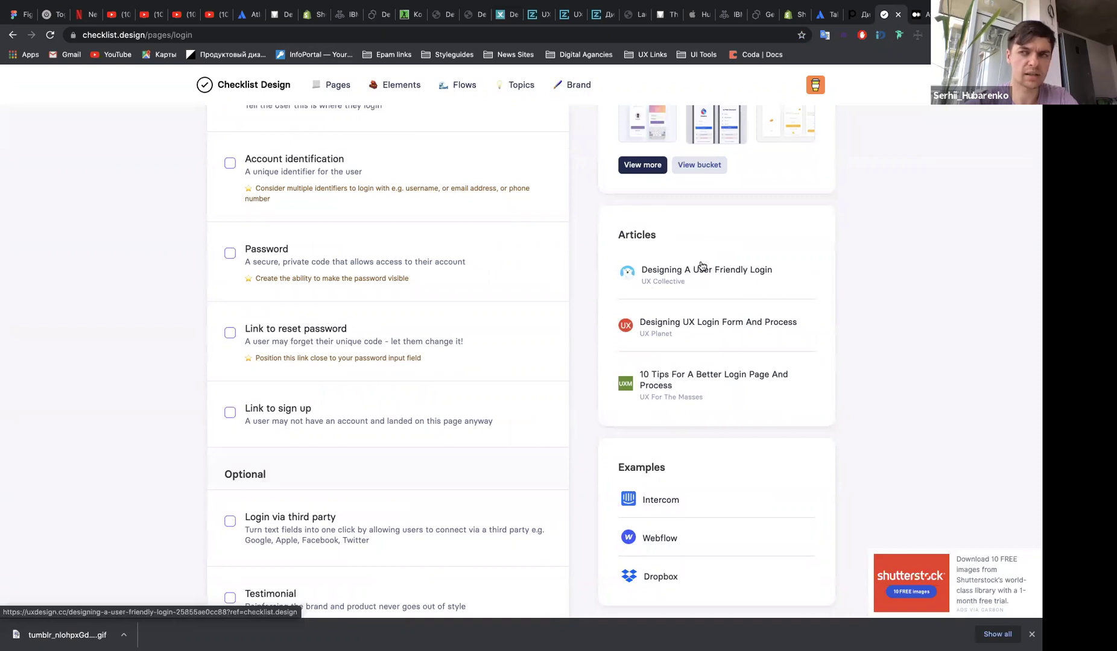
{"action": "scroll", "coordinate": [584, 270], "scroll_direction": "up", "scroll_amount": 6}
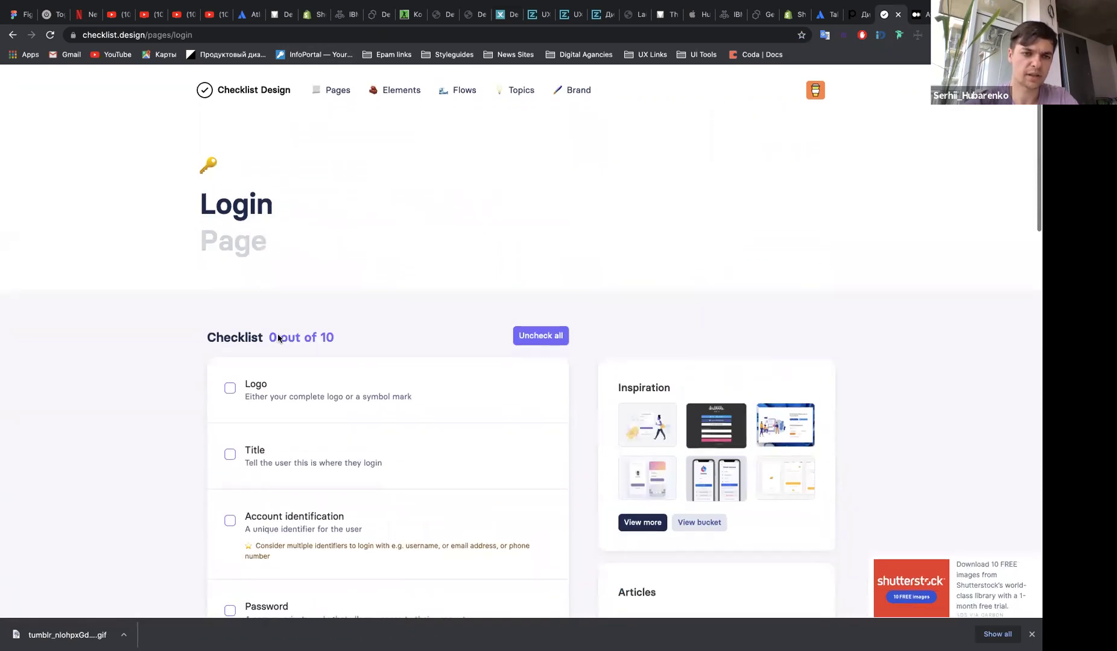
{"action": "scroll", "coordinate": [414, 449], "scroll_direction": "down", "scroll_amount": 1}
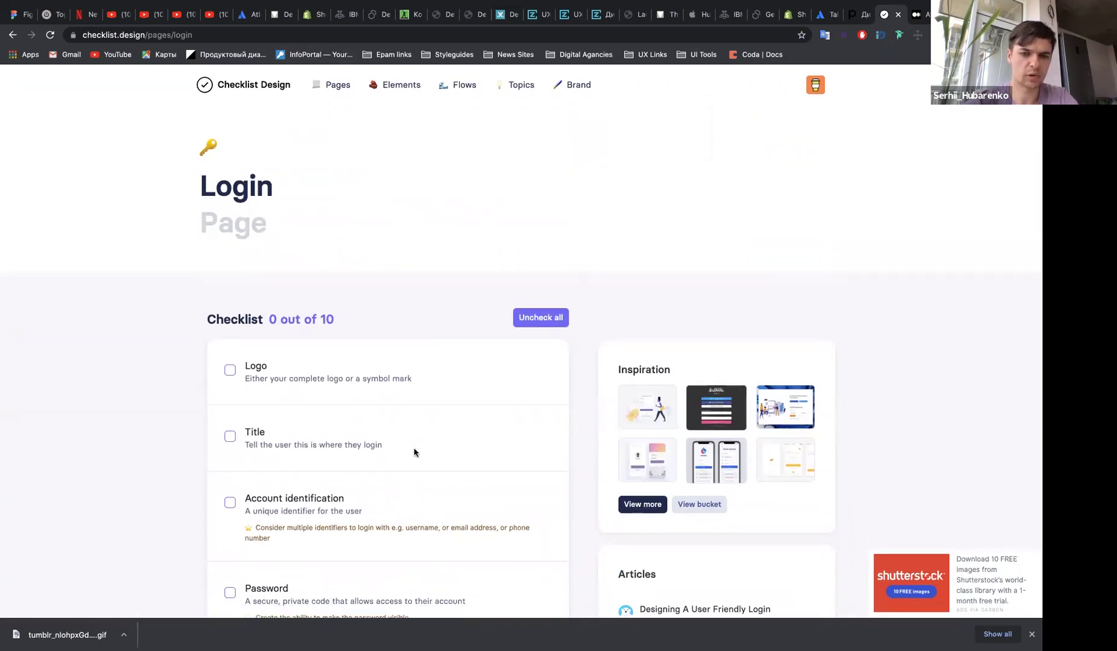
{"action": "scroll", "coordinate": [414, 449], "scroll_direction": "down", "scroll_amount": 8}
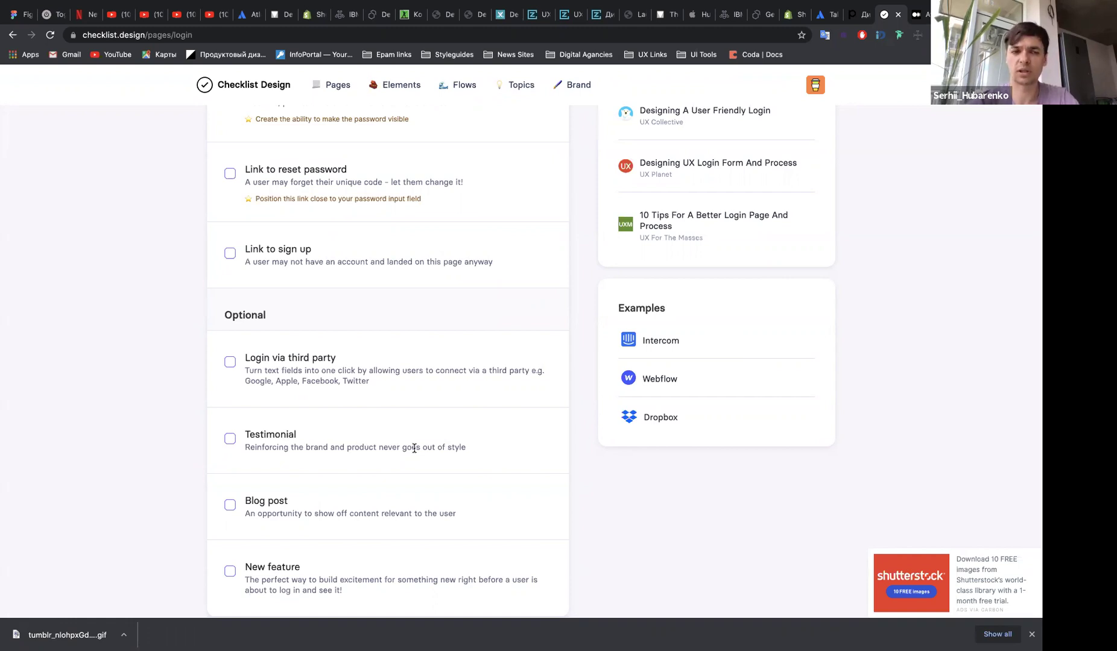
{"action": "scroll", "coordinate": [414, 447], "scroll_direction": "up", "scroll_amount": 3}
{"action": "scroll", "coordinate": [588, 371], "scroll_direction": "up", "scroll_amount": 3}
{"action": "scroll", "coordinate": [588, 371], "scroll_direction": "up", "scroll_amount": 3}
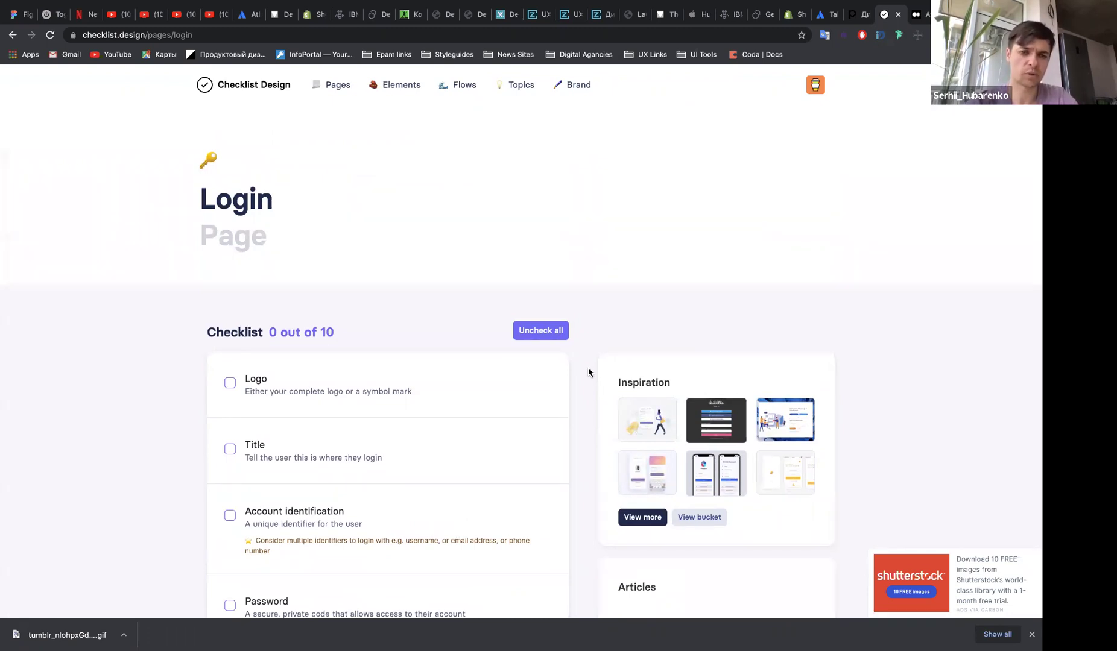
{"action": "scroll", "coordinate": [588, 372], "scroll_direction": "down", "scroll_amount": 4}
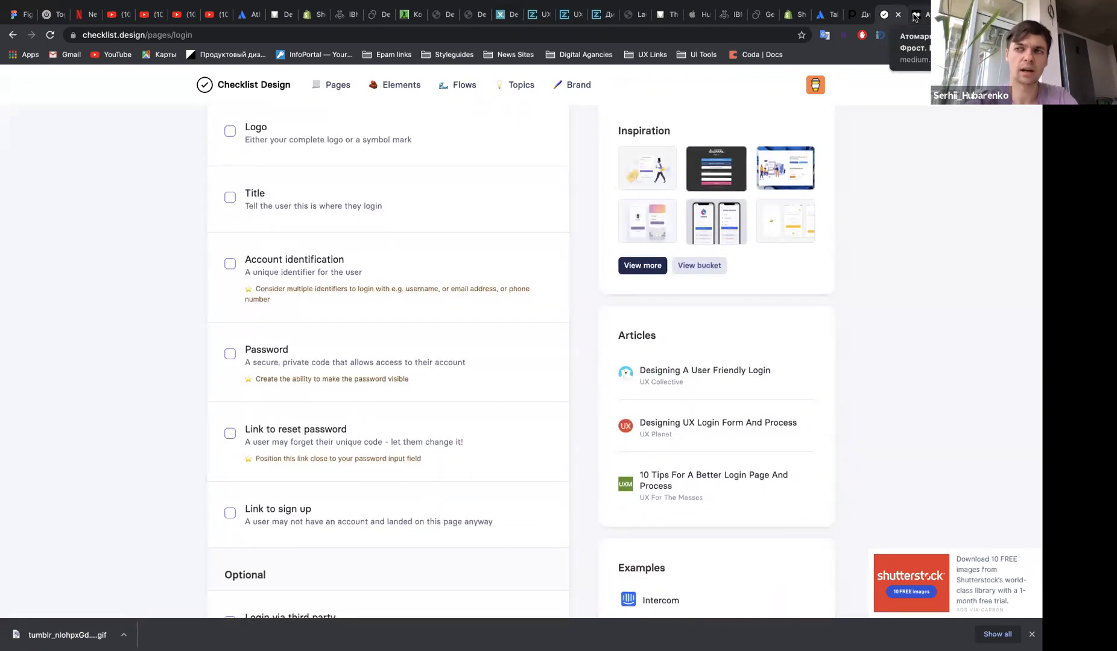
Switch to the Atomic Design article on Medium and dismiss the Google sign-in prompt
{"action": "left_click", "coordinate": [915, 17]}
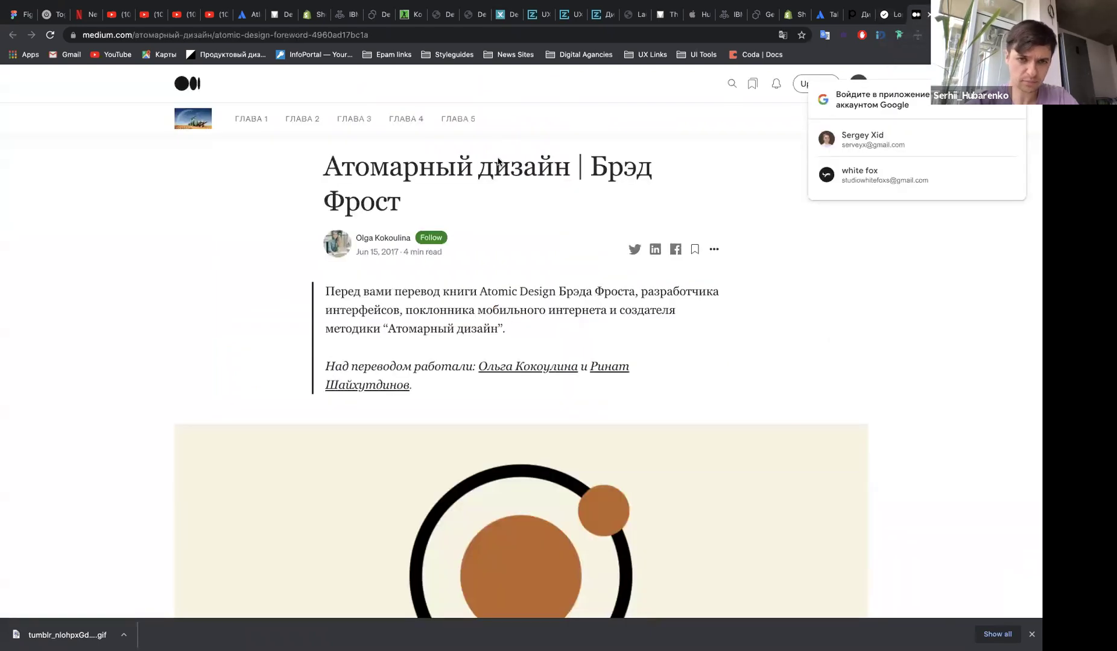
{"action": "scroll", "coordinate": [498, 161], "scroll_direction": "down", "scroll_amount": 3}
{"action": "scroll", "coordinate": [499, 165], "scroll_direction": "up", "scroll_amount": 2}
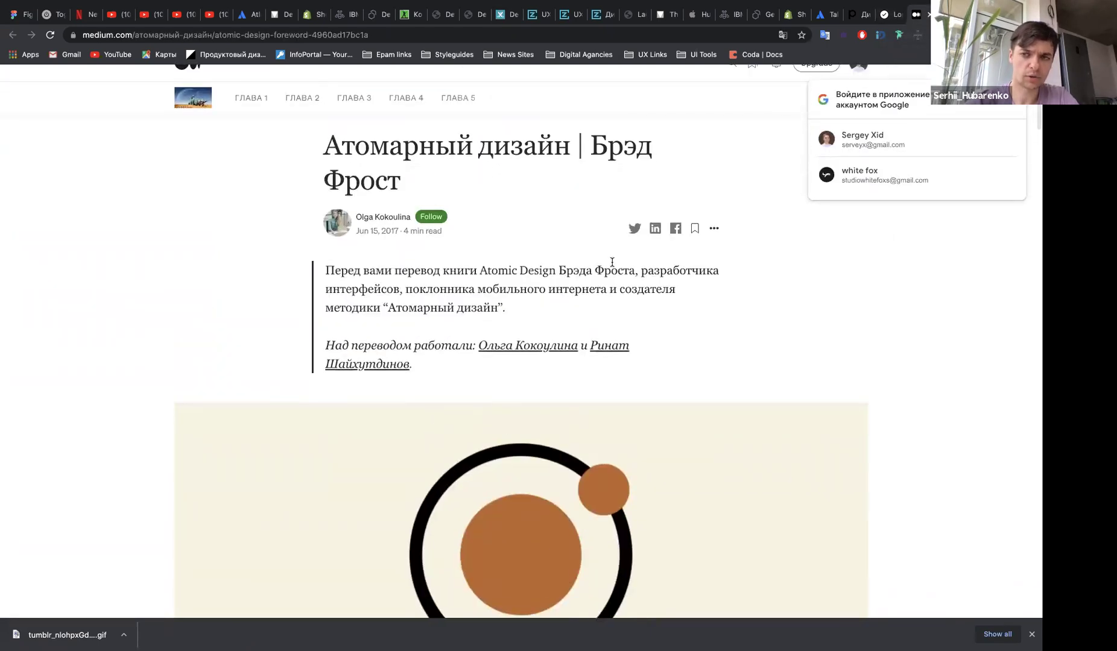
{"action": "left_click", "coordinate": [1014, 112]}
{"action": "scroll", "coordinate": [853, 226], "scroll_direction": "down", "scroll_amount": 3}
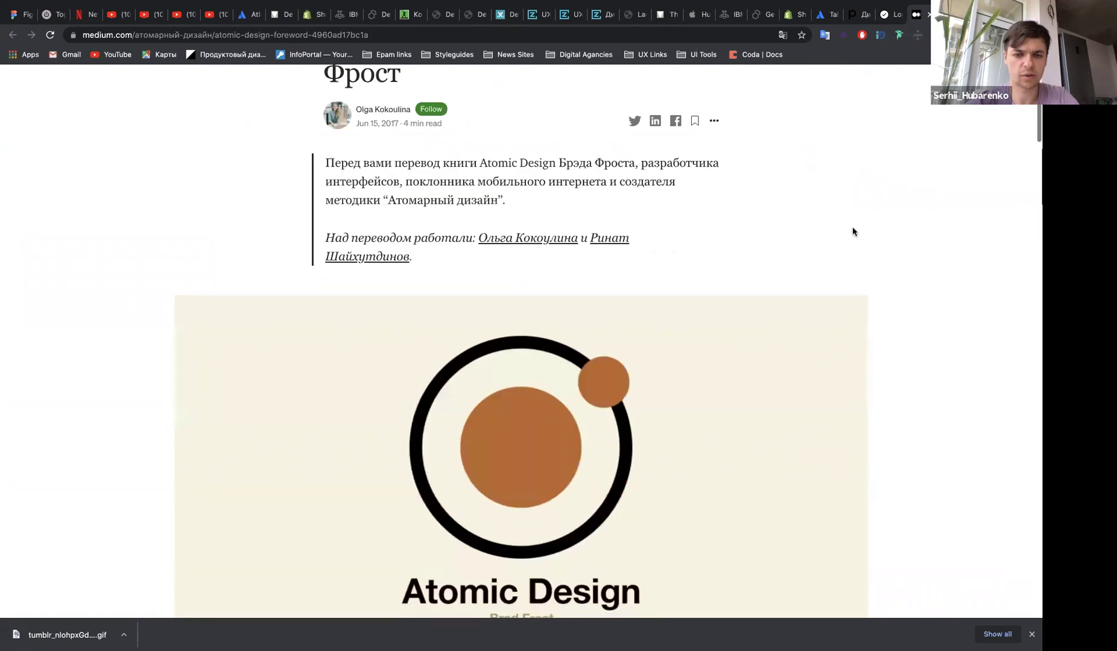
{"action": "scroll", "coordinate": [853, 227], "scroll_direction": "up", "scroll_amount": 3}
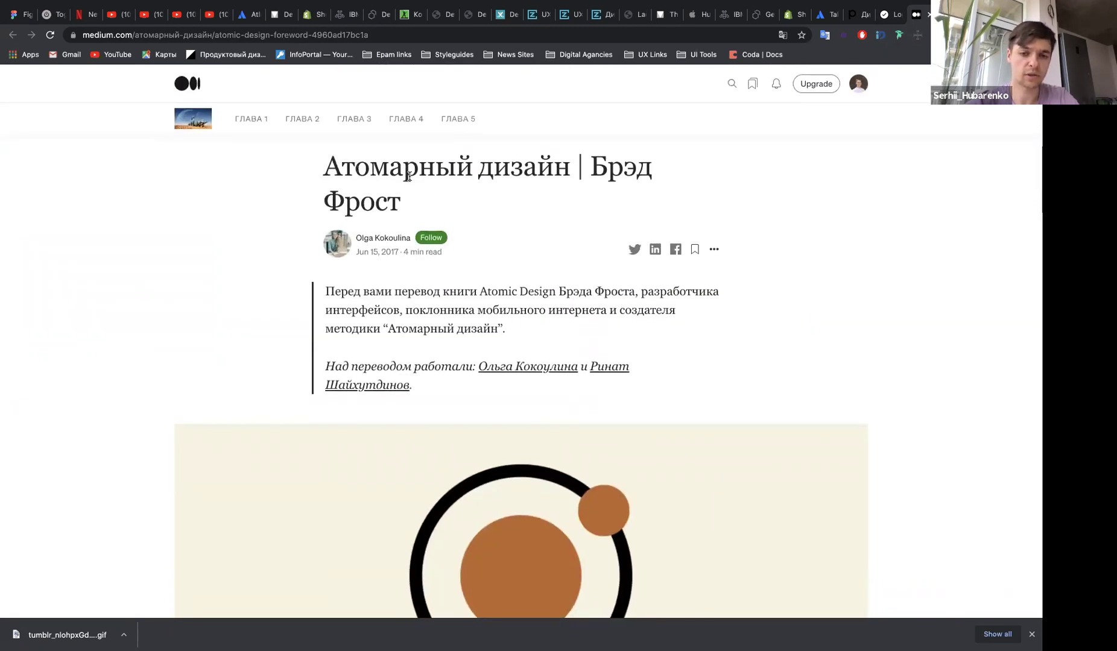
Read through the article's foreword, then move on to the Material-UI Radio documentation
{"action": "scroll", "coordinate": [825, 383], "scroll_direction": "down", "scroll_amount": 6}
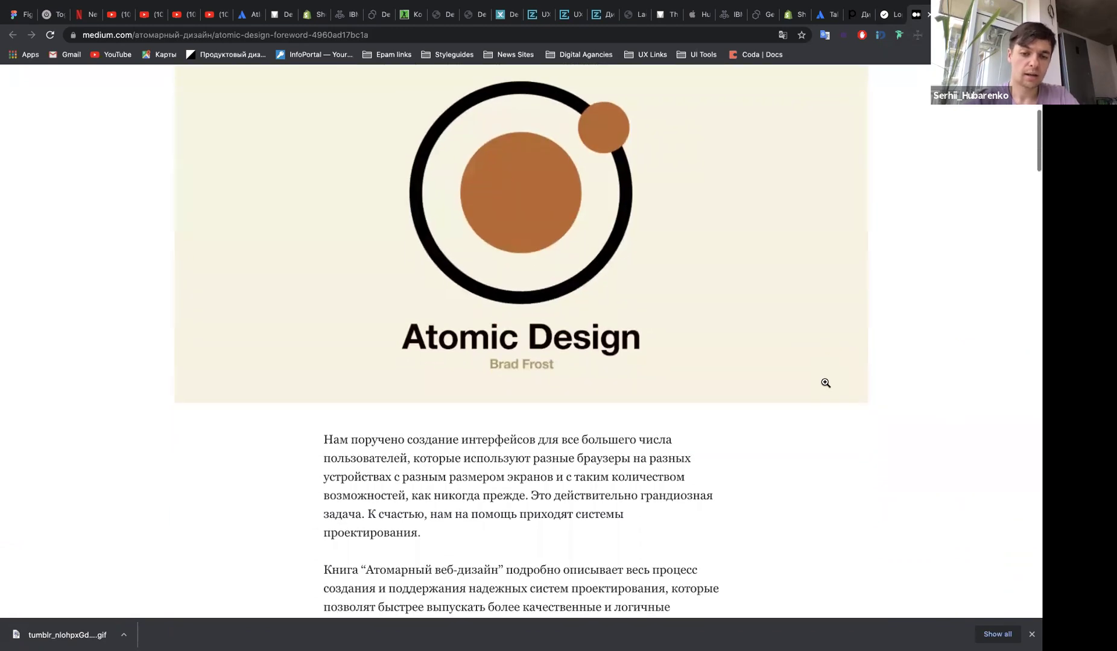
{"action": "scroll", "coordinate": [825, 384], "scroll_direction": "down", "scroll_amount": 4}
{"action": "scroll", "coordinate": [825, 385], "scroll_direction": "down", "scroll_amount": 5}
{"action": "scroll", "coordinate": [825, 386], "scroll_direction": "down", "scroll_amount": 3}
{"action": "scroll", "coordinate": [825, 386], "scroll_direction": "down", "scroll_amount": 5}
{"action": "scroll", "coordinate": [826, 386], "scroll_direction": "down", "scroll_amount": 7}
{"action": "scroll", "coordinate": [826, 386], "scroll_direction": "up", "scroll_amount": 1}
{"action": "scroll", "coordinate": [825, 386], "scroll_direction": "up", "scroll_amount": 1}
{"action": "scroll", "coordinate": [825, 386], "scroll_direction": "down", "scroll_amount": 3}
{"action": "scroll", "coordinate": [825, 386], "scroll_direction": "down", "scroll_amount": 4}
{"action": "scroll", "coordinate": [825, 386], "scroll_direction": "down", "scroll_amount": 5}
{"action": "scroll", "coordinate": [825, 386], "scroll_direction": "down", "scroll_amount": 5}
{"action": "scroll", "coordinate": [825, 386], "scroll_direction": "down", "scroll_amount": 2}
{"action": "scroll", "coordinate": [825, 386], "scroll_direction": "up", "scroll_amount": 7}
{"action": "scroll", "coordinate": [825, 386], "scroll_direction": "up", "scroll_amount": 7}
{"action": "scroll", "coordinate": [825, 386], "scroll_direction": "up", "scroll_amount": 5}
{"action": "scroll", "coordinate": [519, 337], "scroll_direction": "up", "scroll_amount": 2}
{"action": "key", "text": "ctrl+Tab"}
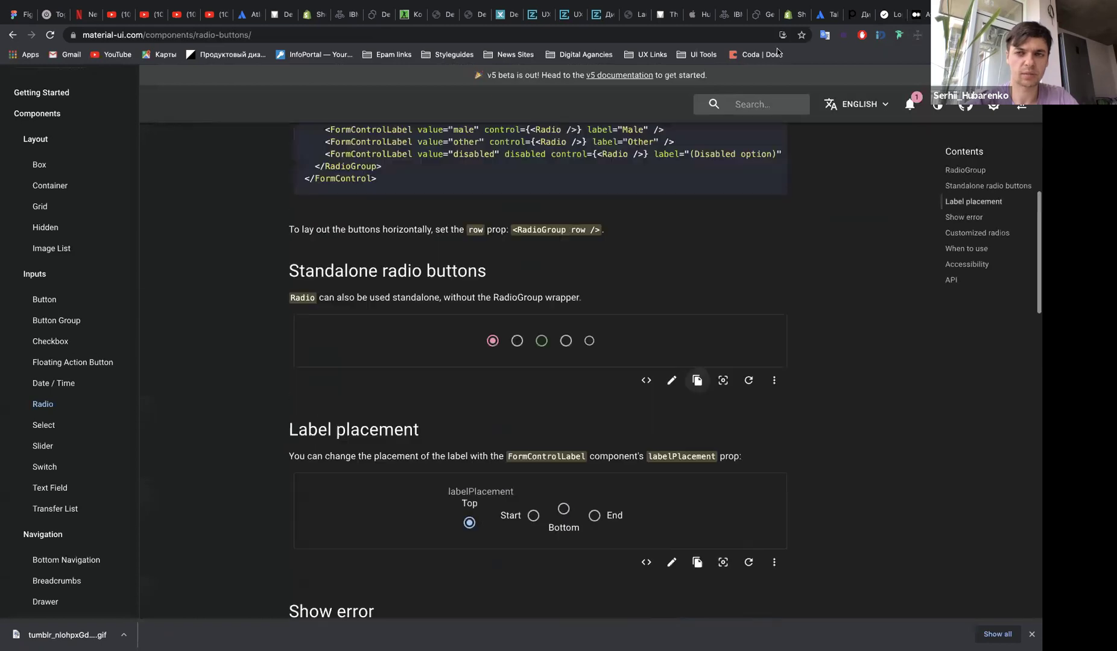
{"action": "scroll", "coordinate": [724, 271], "scroll_direction": "up", "scroll_amount": 5}
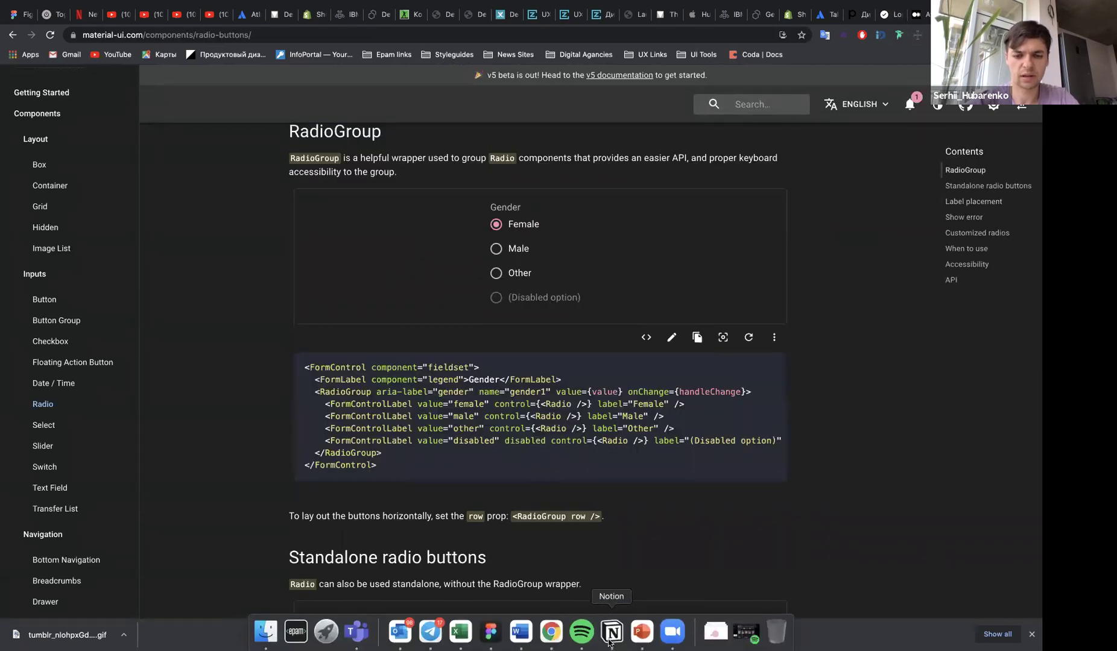
Look over Notion's Styleguides UI KIT's & Design systems page, then return to Figma
{"action": "left_click", "coordinate": [611, 643]}
{"action": "scroll", "coordinate": [634, 297], "scroll_direction": "down", "scroll_amount": 2}
{"action": "scroll", "coordinate": [635, 296], "scroll_direction": "down", "scroll_amount": 10}
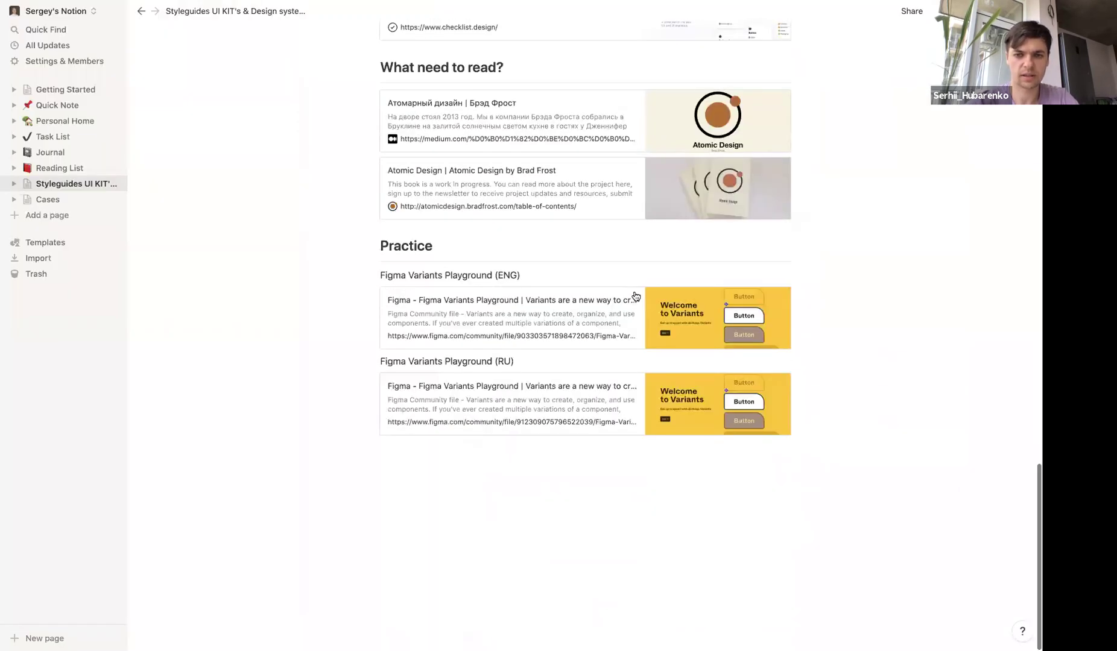
{"action": "scroll", "coordinate": [634, 296], "scroll_direction": "up", "scroll_amount": 10}
{"action": "scroll", "coordinate": [634, 296], "scroll_direction": "up", "scroll_amount": 10}
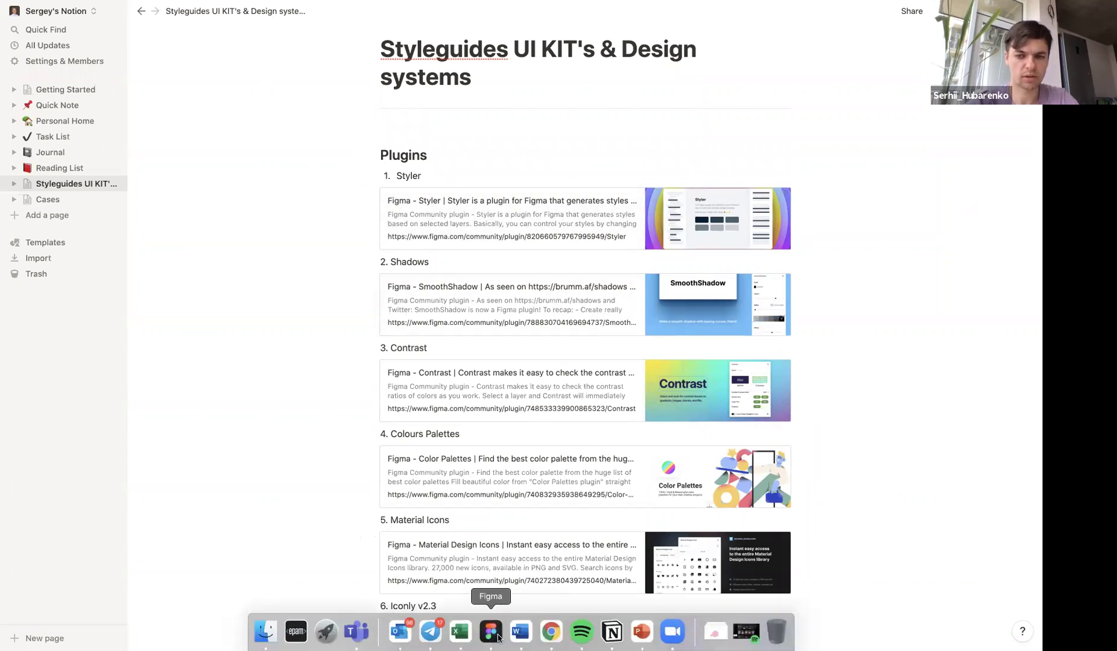
{"action": "left_click", "coordinate": [491, 631]}
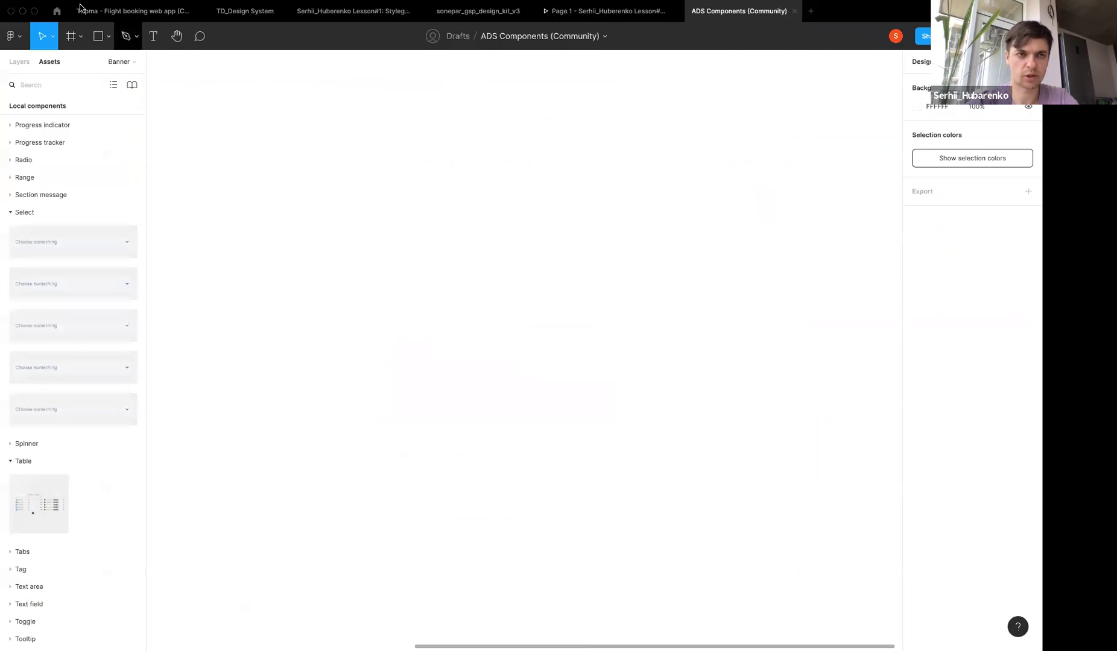
Go to Figma's home, clear the jira search, and browse Drafts and Recent files
{"action": "left_click", "coordinate": [57, 11]}
{"action": "left_click", "coordinate": [314, 36]}
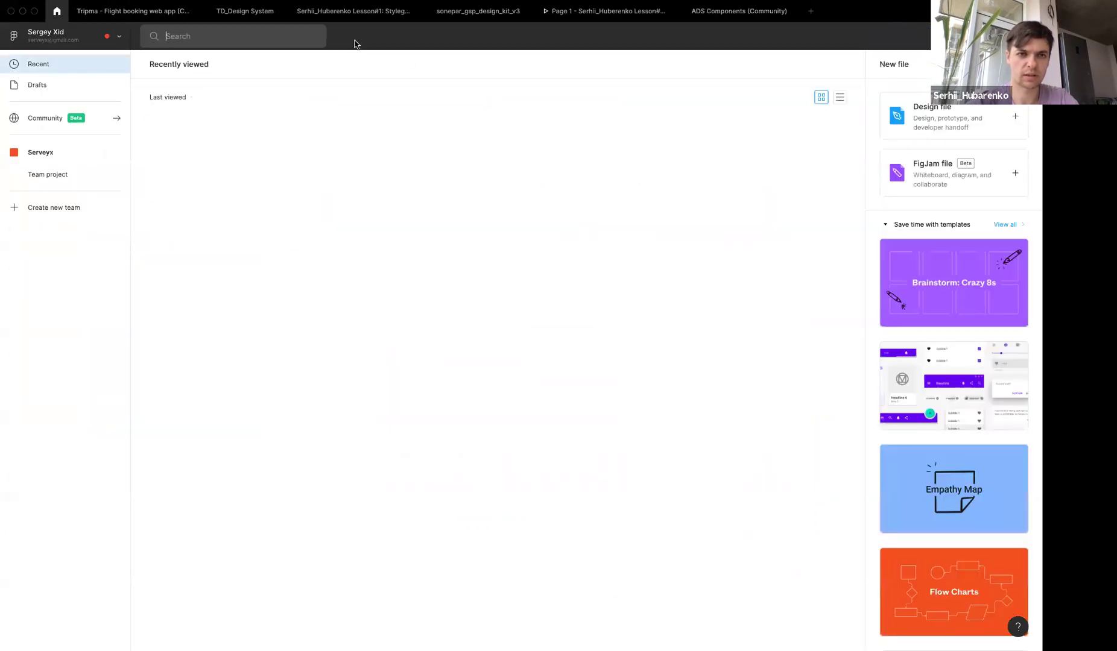
{"action": "left_click", "coordinate": [80, 83]}
{"action": "left_click", "coordinate": [55, 67]}
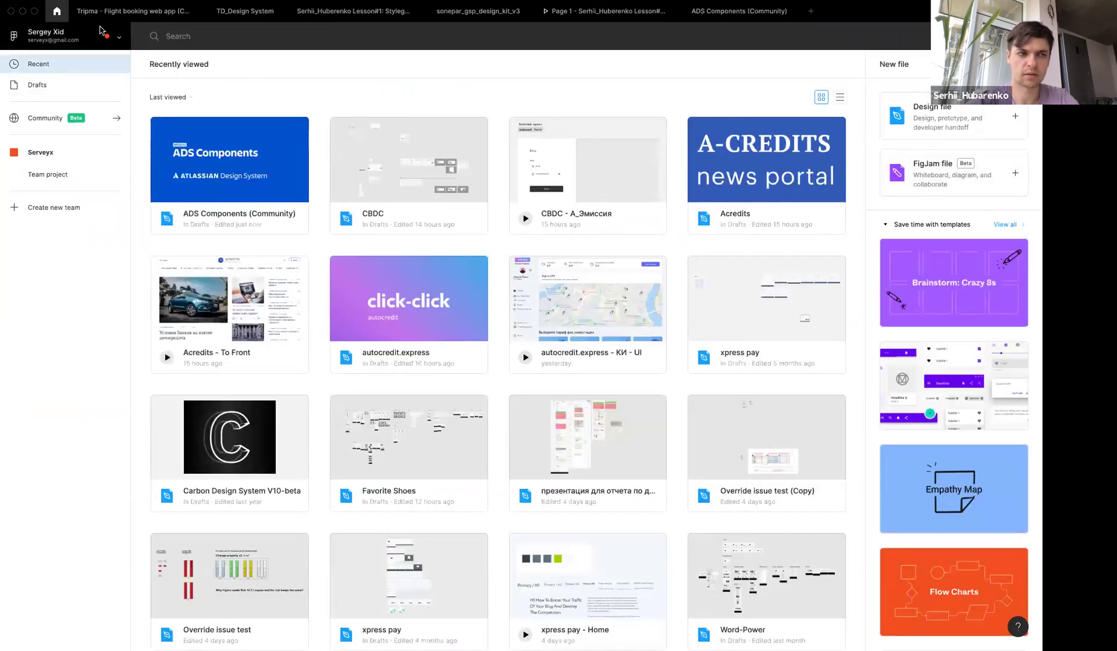
{"action": "left_click", "coordinate": [812, 13]}
Create a new blank design file and name it 'Test UI'
{"action": "left_click", "coordinate": [364, 354]}
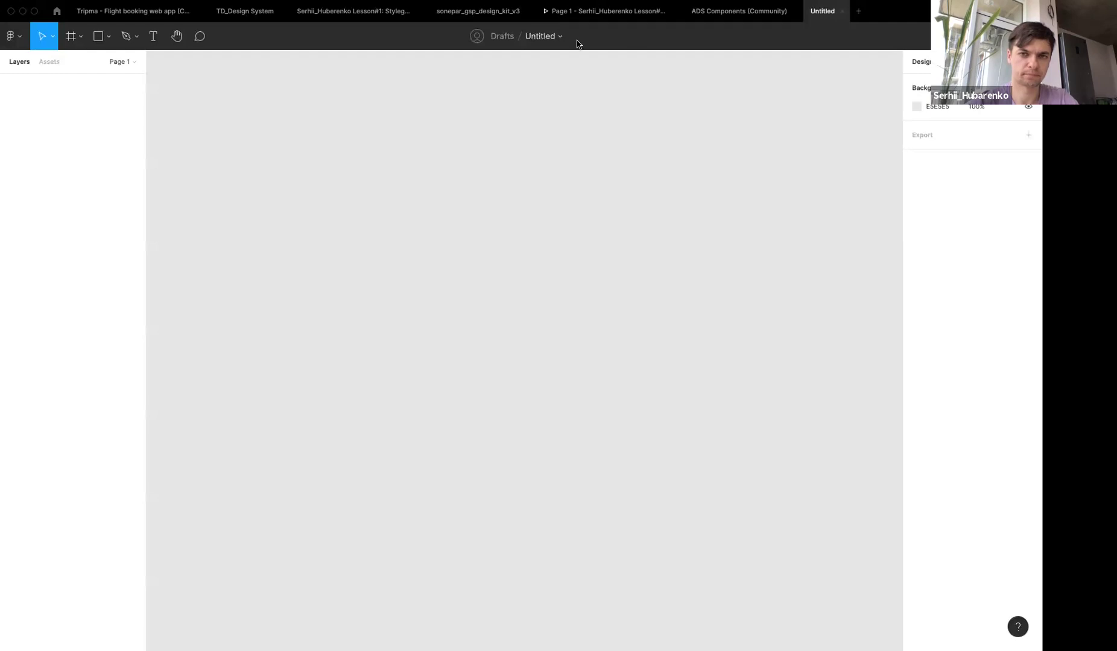
{"action": "left_click", "coordinate": [532, 29]}
{"action": "type", "text": "TEst"}
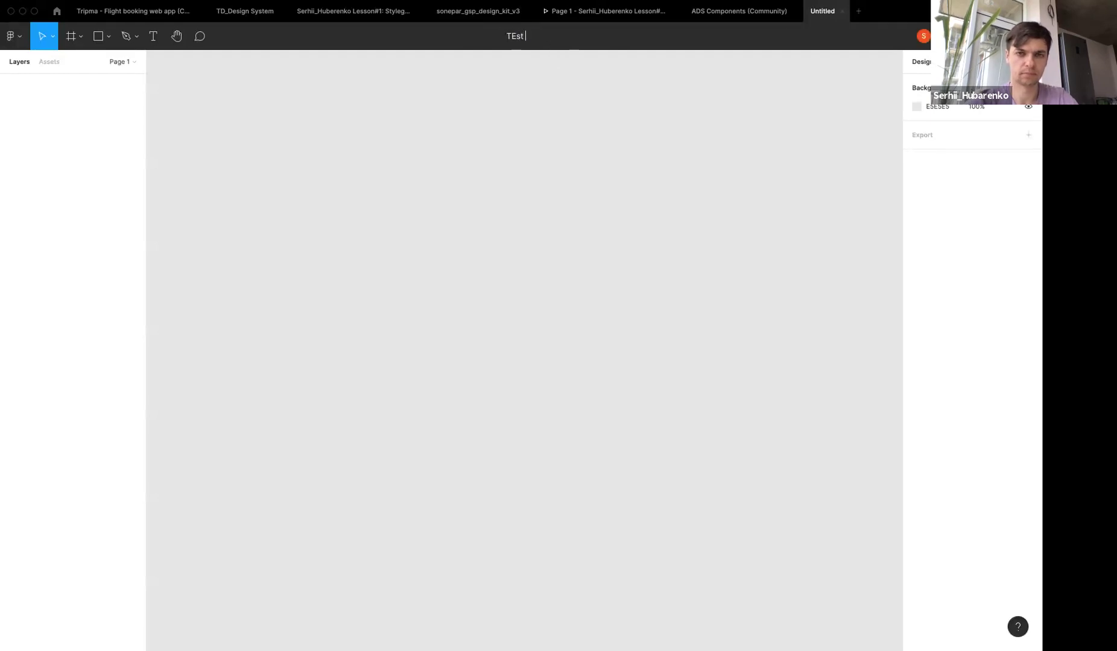
{"action": "type", "text": "UI"}
{"action": "key", "text": "Return"}
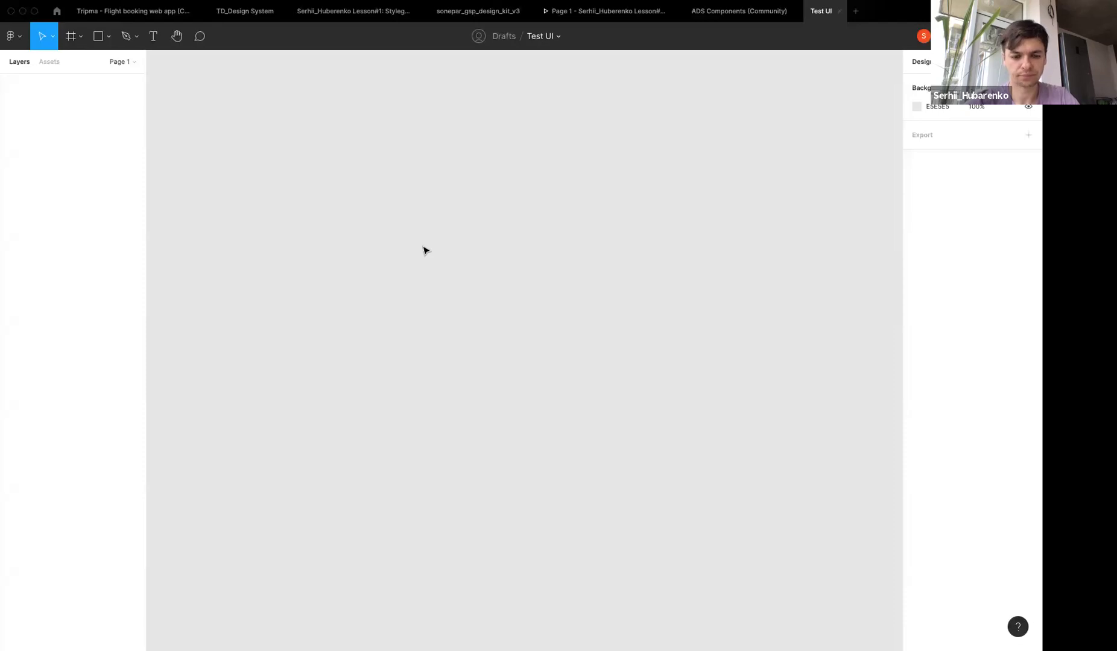
Draw a 148×90 rectangle on the canvas and give it a purple 7556F4 fill
{"action": "key", "text": "r"}
{"action": "left_click_drag", "start_coordinate": [376, 247], "coordinate": [462, 299]}
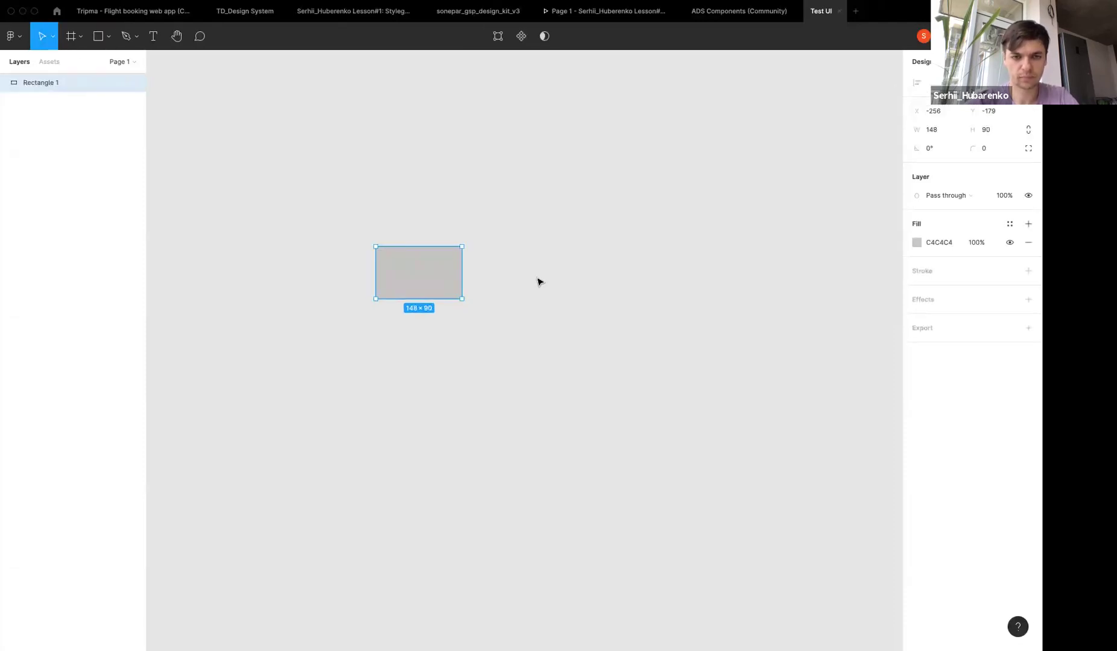
{"action": "left_click", "coordinate": [474, 255]}
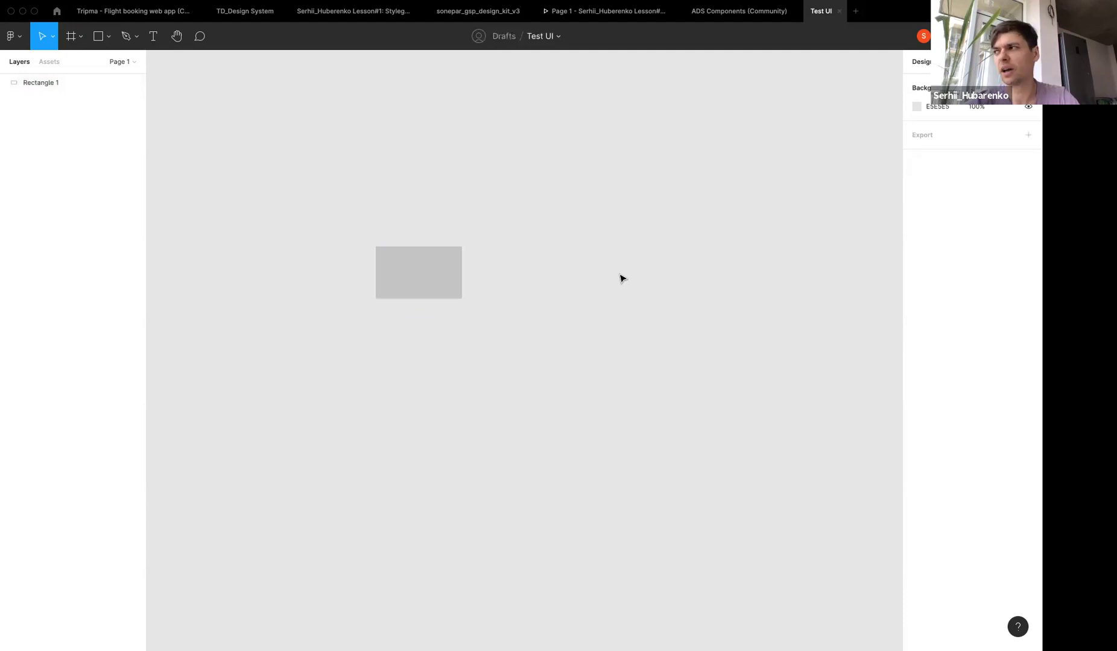
{"action": "left_click", "coordinate": [451, 277]}
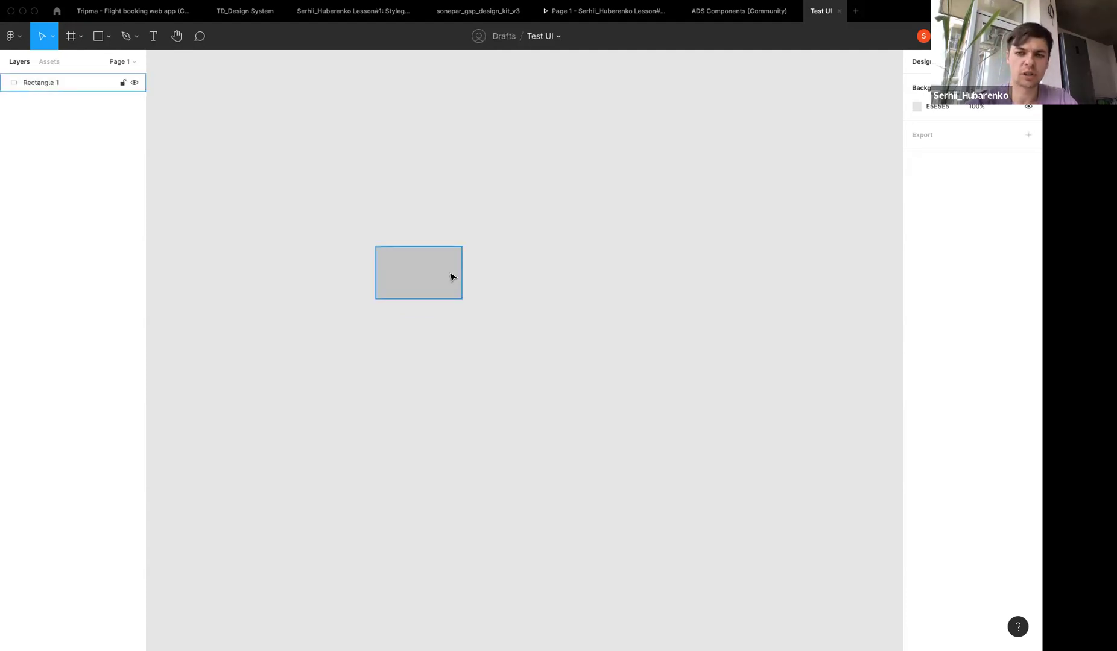
{"action": "left_click", "coordinate": [918, 243]}
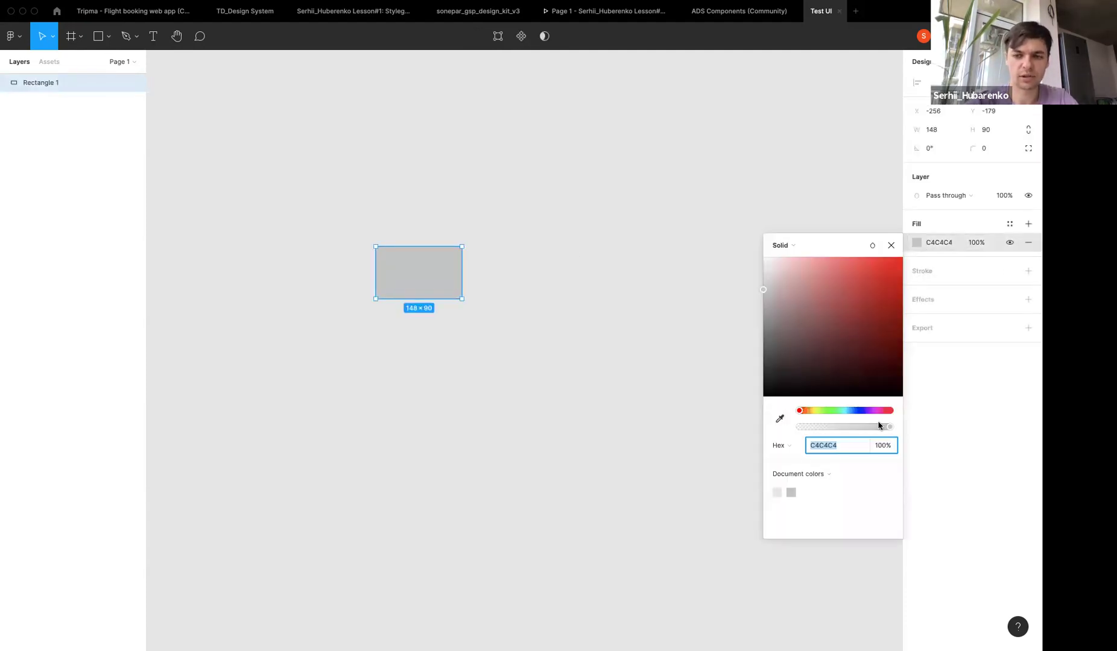
{"action": "left_click", "coordinate": [862, 411]}
{"action": "left_click_drag", "start_coordinate": [820, 297], "coordinate": [854, 263]}
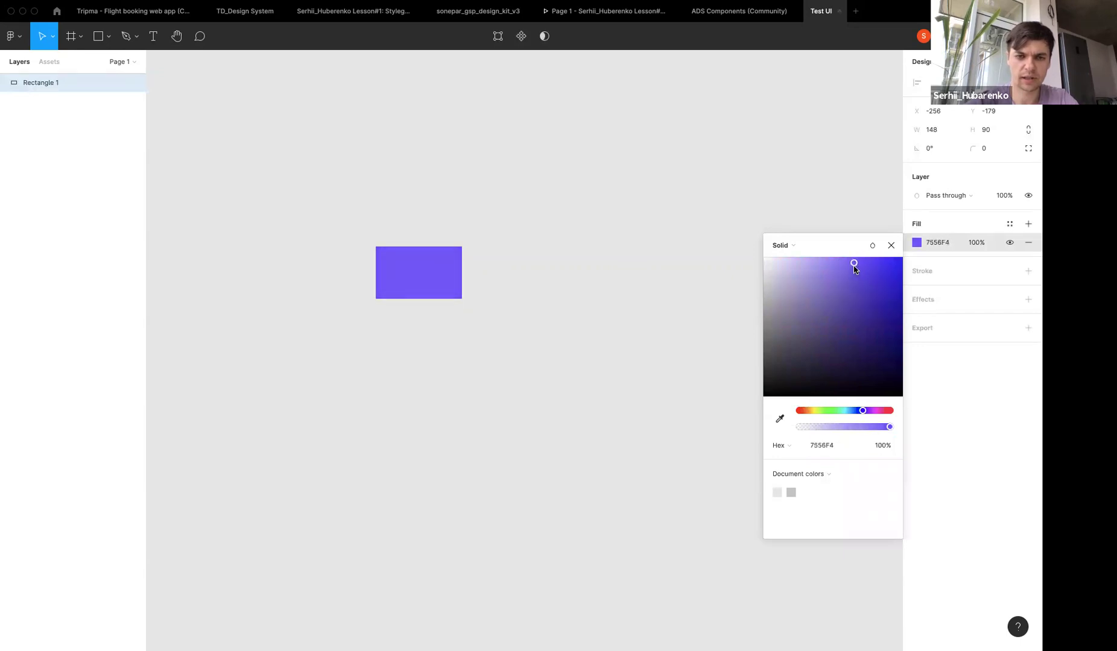
{"action": "left_click", "coordinate": [890, 245]}
{"action": "left_click", "coordinate": [676, 268]}
Launch the Color Palettes plugin through quick actions
{"action": "right_click", "coordinate": [610, 286]}
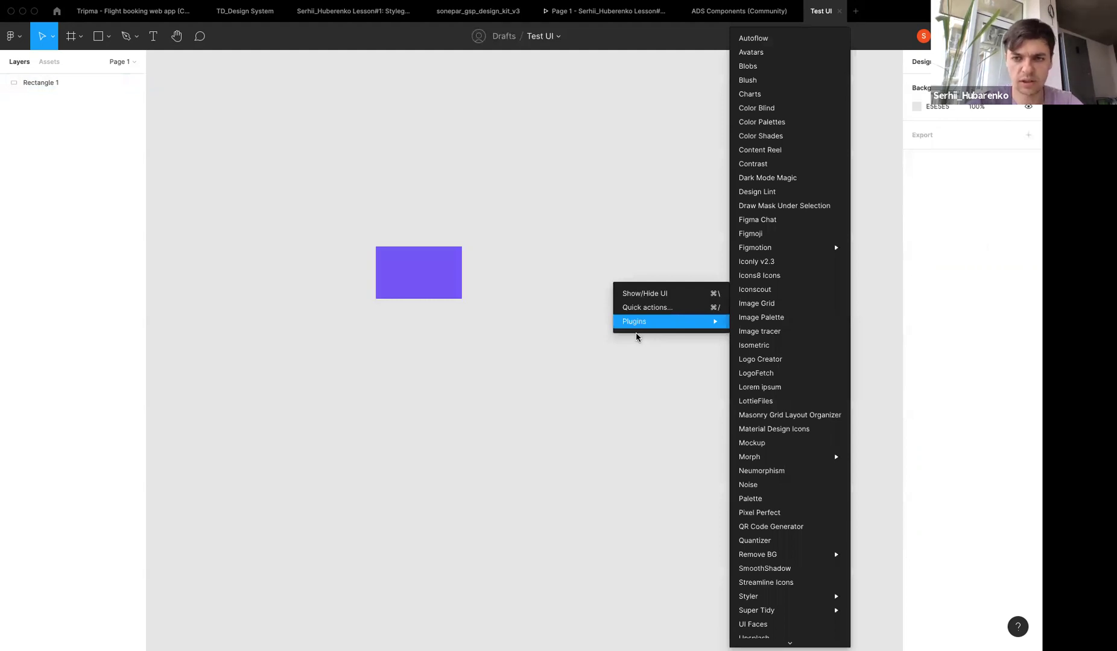
{"action": "left_click", "coordinate": [595, 351]}
{"action": "key", "text": "super+slash"}
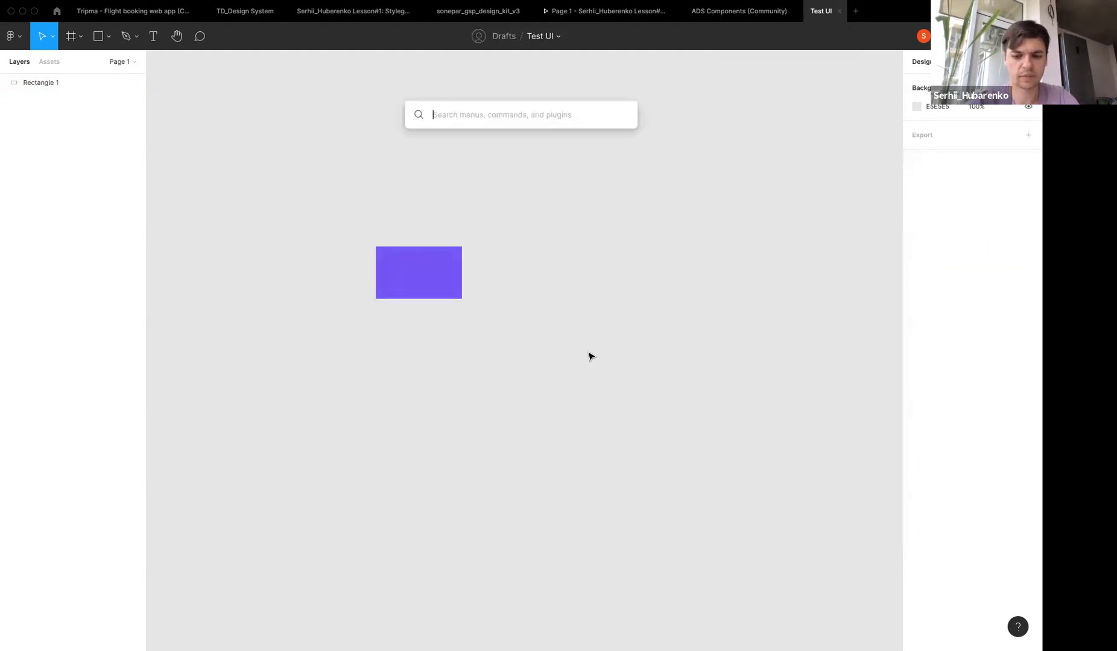
{"action": "type", "text": "colo"}
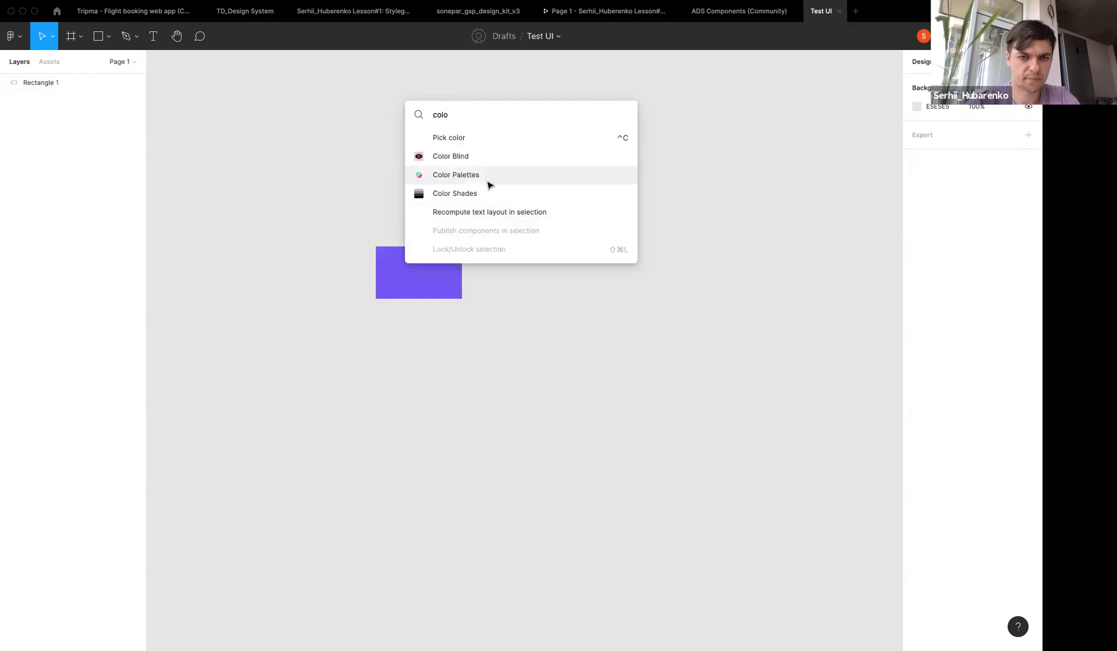
{"action": "left_click", "coordinate": [489, 184]}
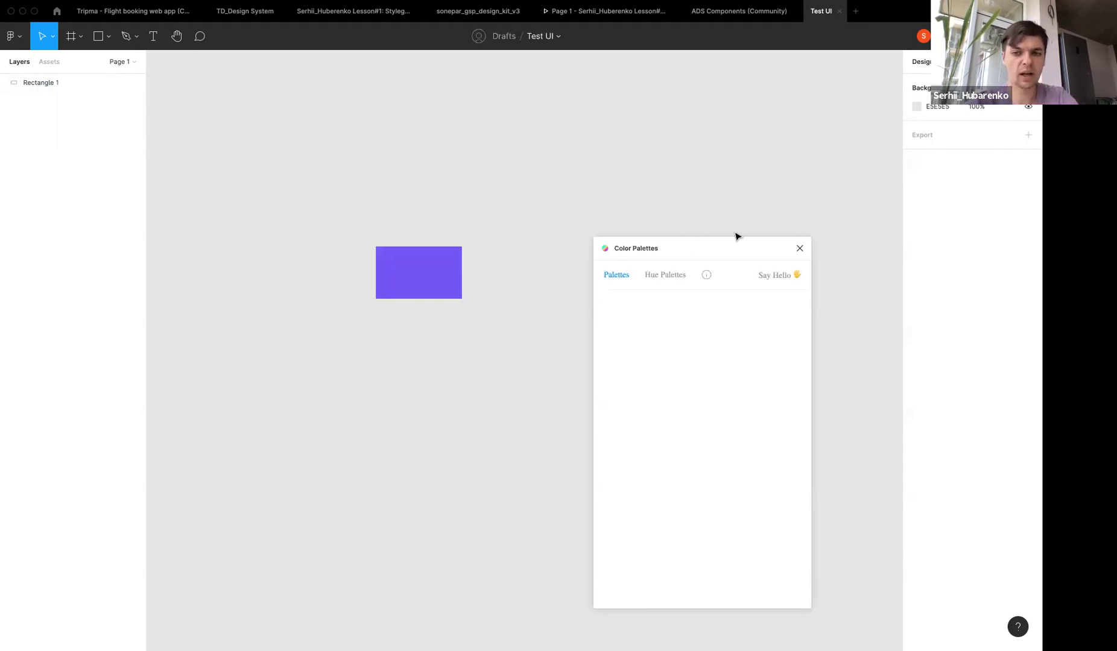
Copy the light blue 429FFD from palette #467 and apply it as the rectangle's fill
{"action": "scroll", "coordinate": [751, 366], "scroll_direction": "down", "scroll_amount": 2}
{"action": "scroll", "coordinate": [742, 371], "scroll_direction": "down", "scroll_amount": 2}
{"action": "scroll", "coordinate": [730, 375], "scroll_direction": "up", "scroll_amount": 1}
{"action": "scroll", "coordinate": [716, 381], "scroll_direction": "down", "scroll_amount": 5}
{"action": "scroll", "coordinate": [716, 381], "scroll_direction": "down", "scroll_amount": 3}
{"action": "scroll", "coordinate": [716, 381], "scroll_direction": "down", "scroll_amount": 3}
{"action": "scroll", "coordinate": [715, 381], "scroll_direction": "down", "scroll_amount": 3}
{"action": "scroll", "coordinate": [716, 381], "scroll_direction": "down", "scroll_amount": 3}
{"action": "scroll", "coordinate": [716, 381], "scroll_direction": "down", "scroll_amount": 3}
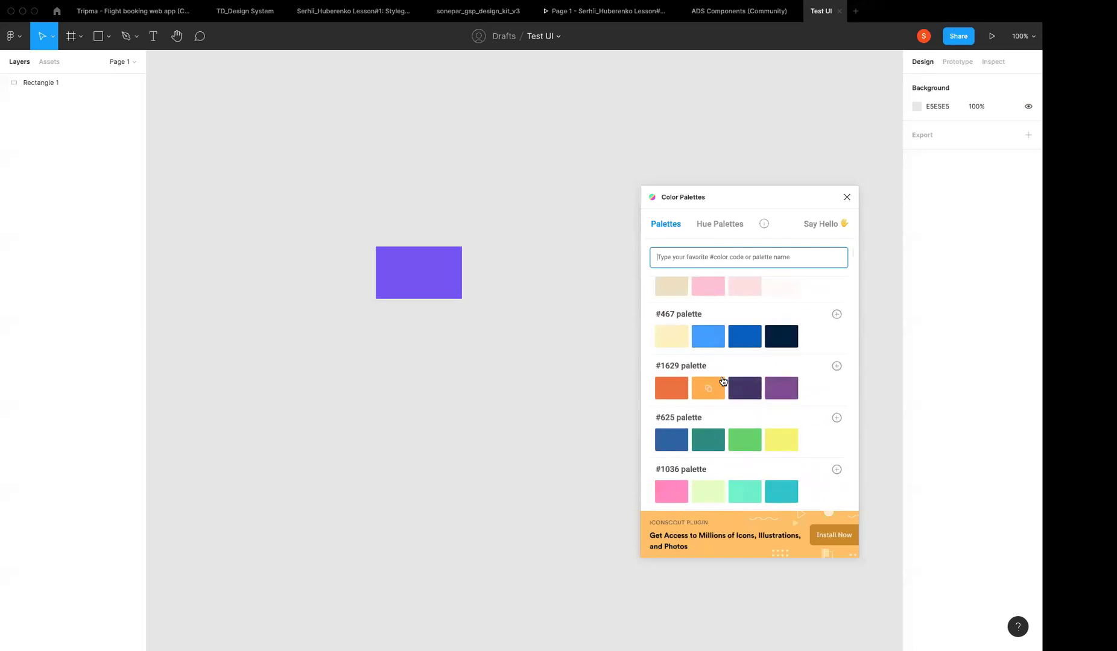
{"action": "left_click", "coordinate": [709, 338]}
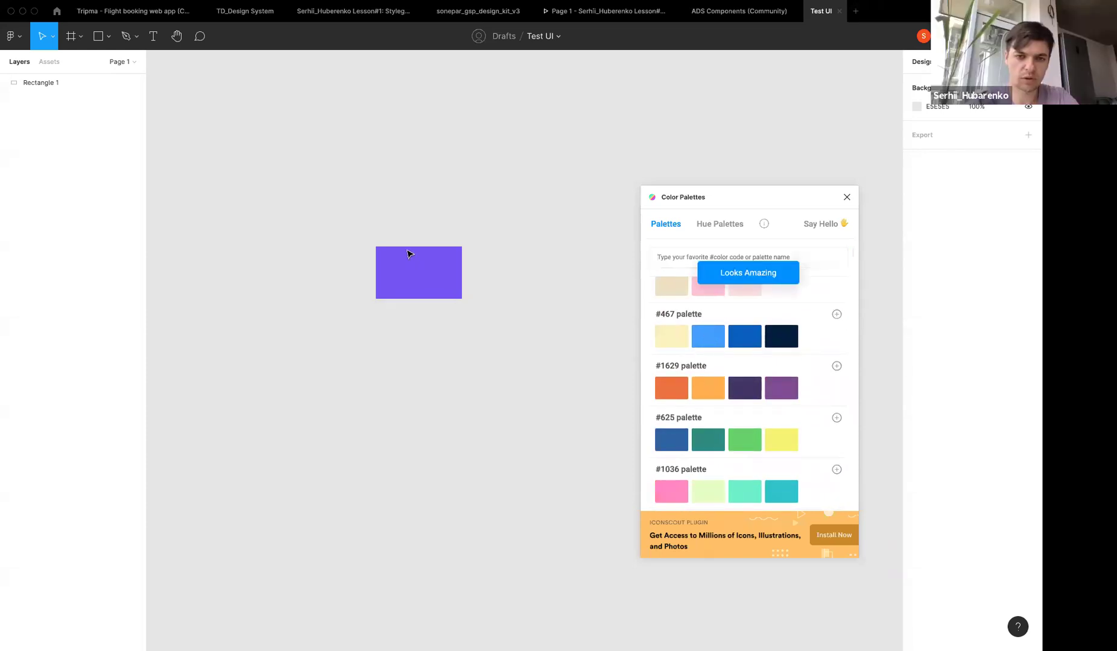
{"action": "left_click", "coordinate": [409, 253]}
{"action": "left_click", "coordinate": [932, 243]}
{"action": "type", "text": "#429ffd"}
{"action": "key", "text": "Return"}
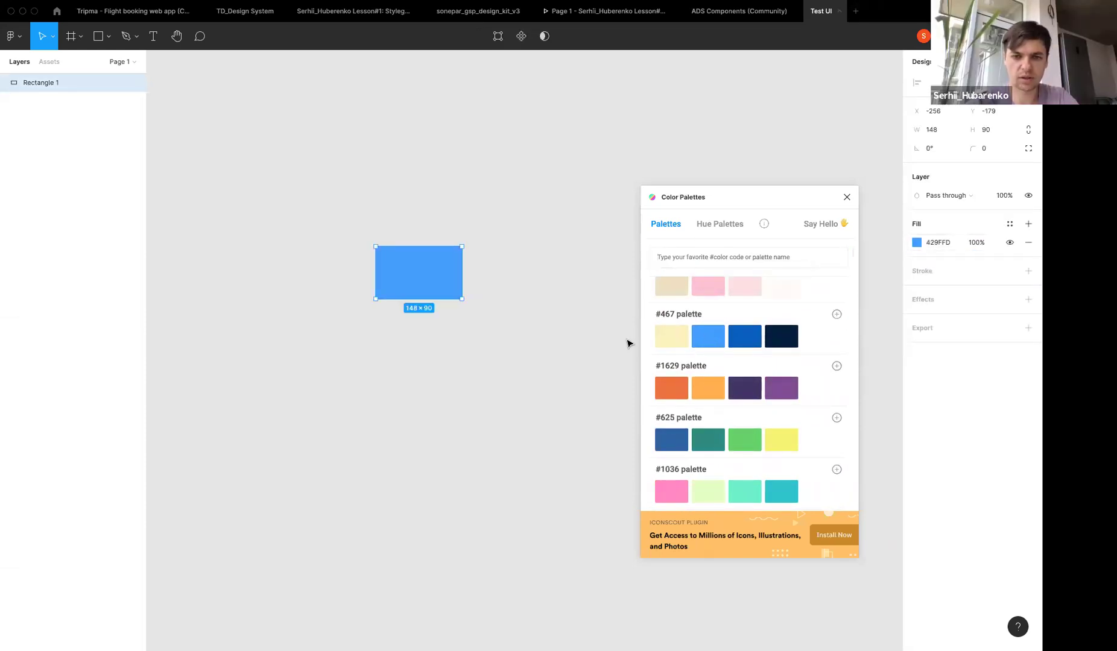
{"action": "scroll", "coordinate": [683, 404], "scroll_direction": "down", "scroll_amount": 1}
{"action": "mouse_move", "coordinate": [671, 387]}
{"action": "scroll", "coordinate": [745, 390], "scroll_direction": "down", "scroll_amount": 1}
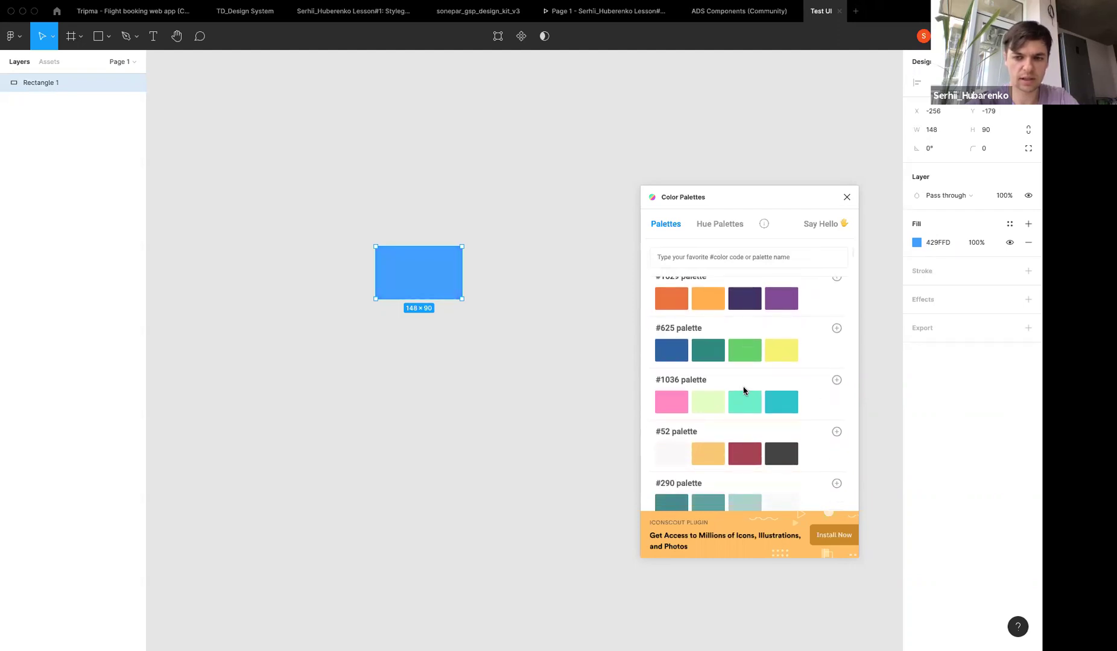
{"action": "scroll", "coordinate": [745, 391], "scroll_direction": "up", "scroll_amount": 1}
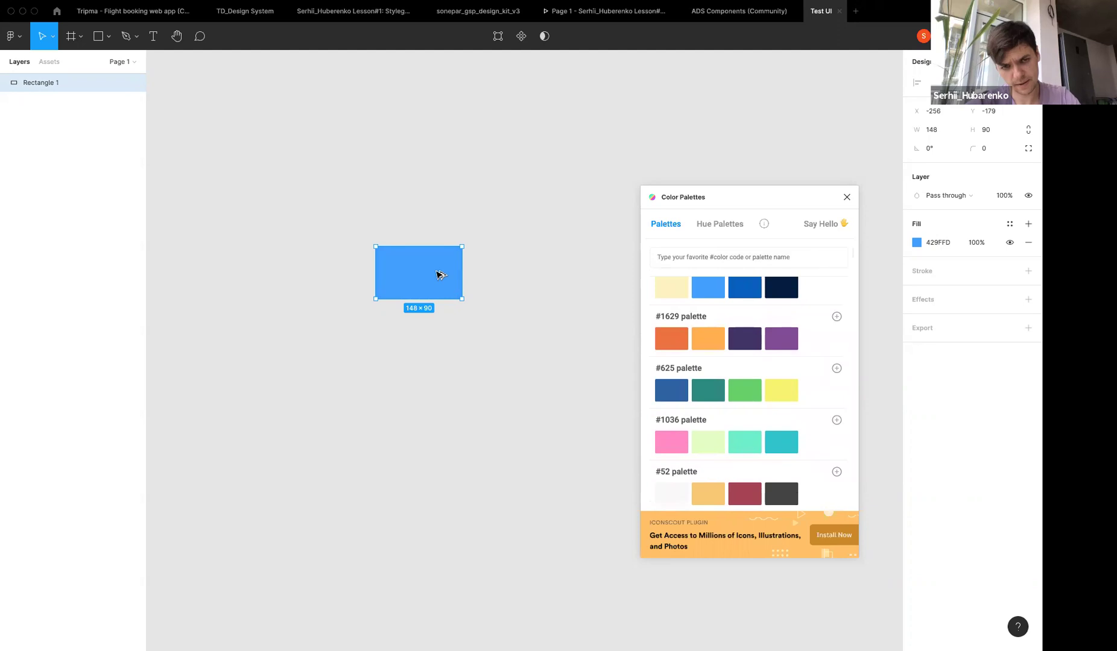
Place a copy of the rectangle below and fill it orange ED733F from palette #1629
{"action": "left_click_drag", "start_coordinate": [438, 274], "coordinate": [438, 411]}
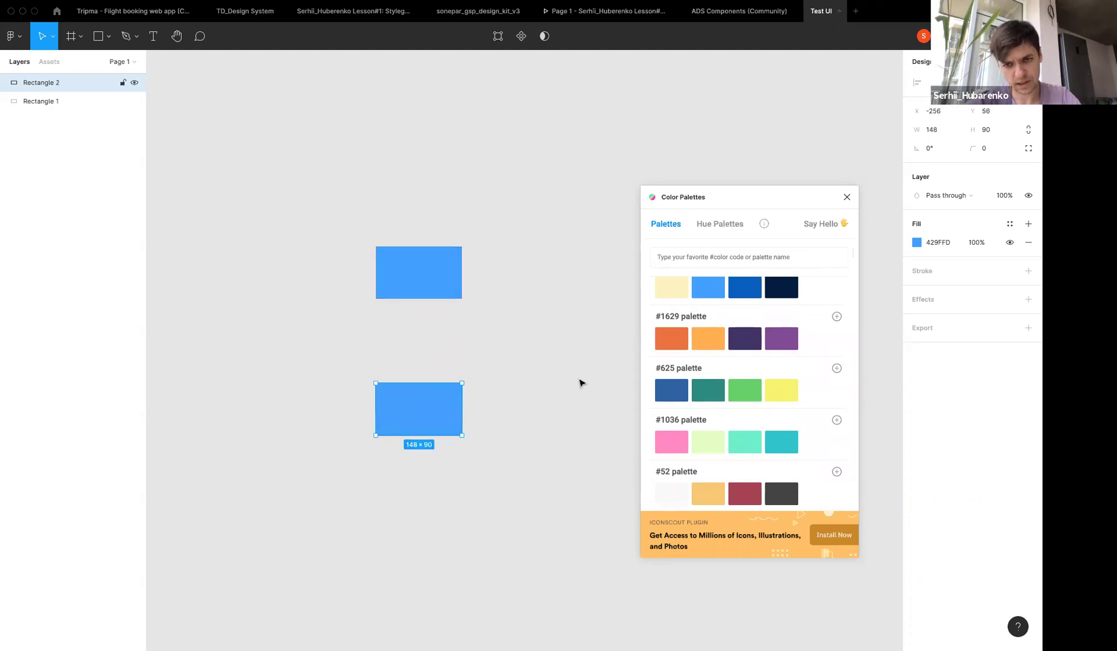
{"action": "left_click", "coordinate": [674, 345]}
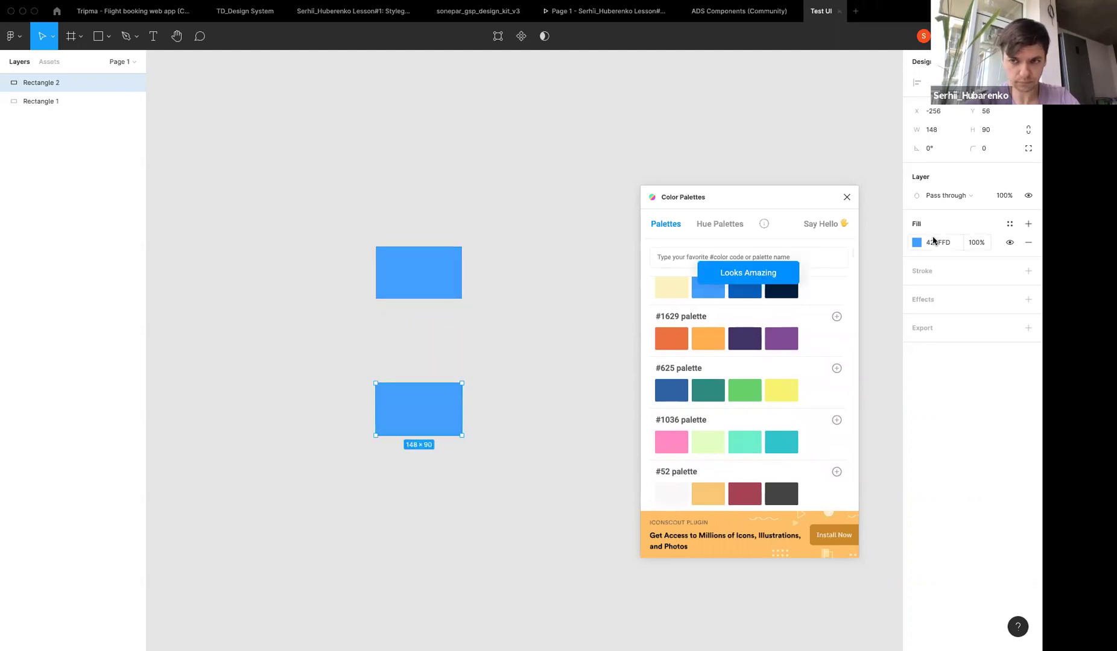
{"action": "left_click", "coordinate": [933, 242]}
{"action": "type", "text": "#ed733f"}
{"action": "key", "text": "Return"}
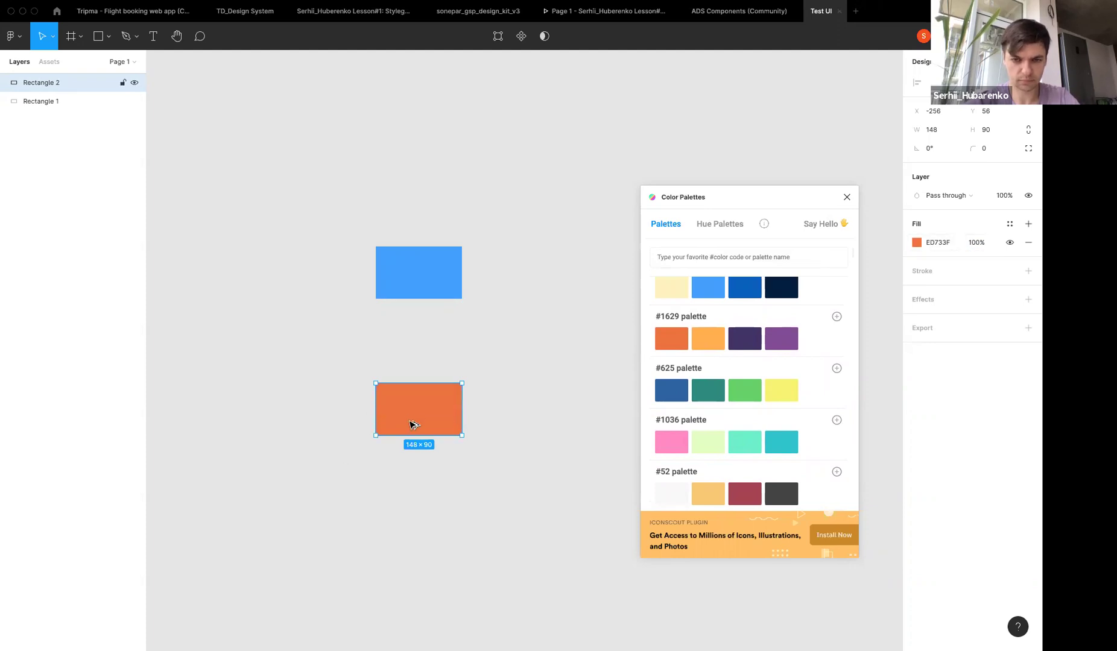
Add a third copy below and fill it light orange F7C873 from palette #52
{"action": "left_click_drag", "start_coordinate": [413, 424], "coordinate": [413, 507]}
{"action": "left_click", "coordinate": [709, 494]}
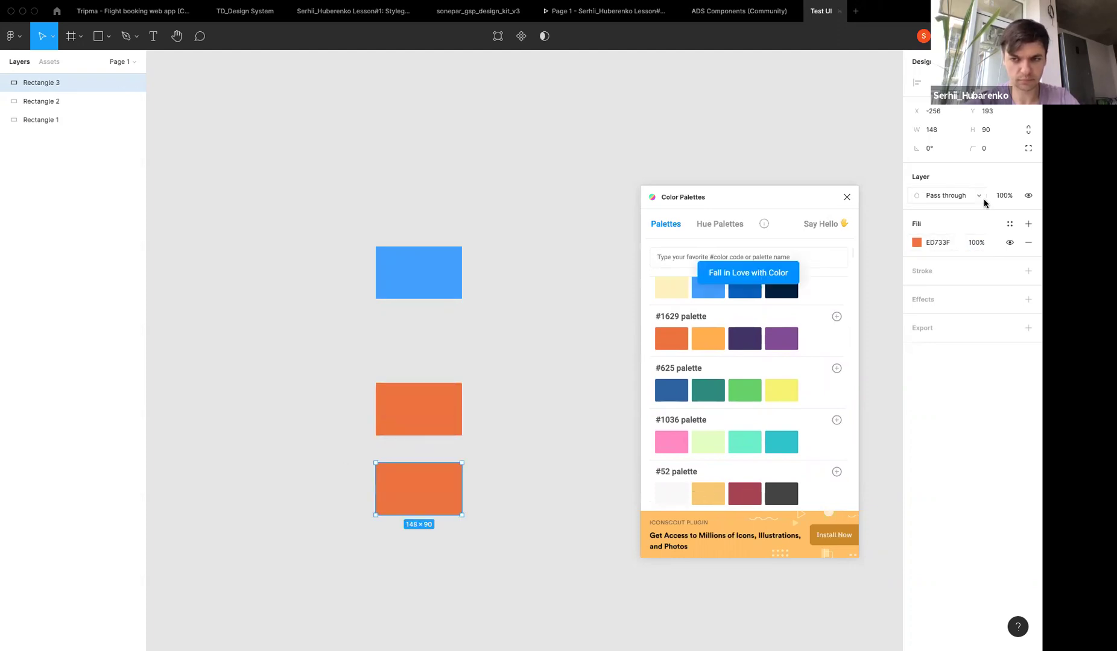
{"action": "left_click", "coordinate": [933, 241]}
{"action": "key", "text": "ctrl+v"}
{"action": "key", "text": "Return"}
Duplicate the light orange rectangle and recolour the copy green 65D269 from palette #625
{"action": "key", "text": "ctrl+d"}
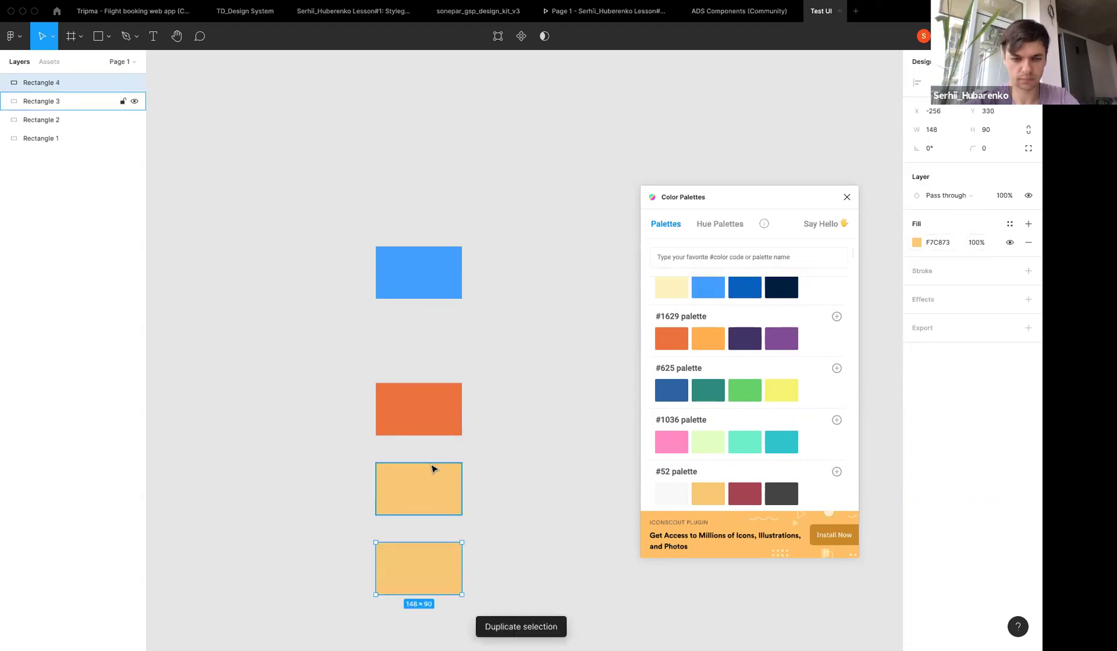
{"action": "scroll", "coordinate": [731, 452], "scroll_direction": "down", "scroll_amount": 1}
{"action": "scroll", "coordinate": [781, 450], "scroll_direction": "down", "scroll_amount": 2}
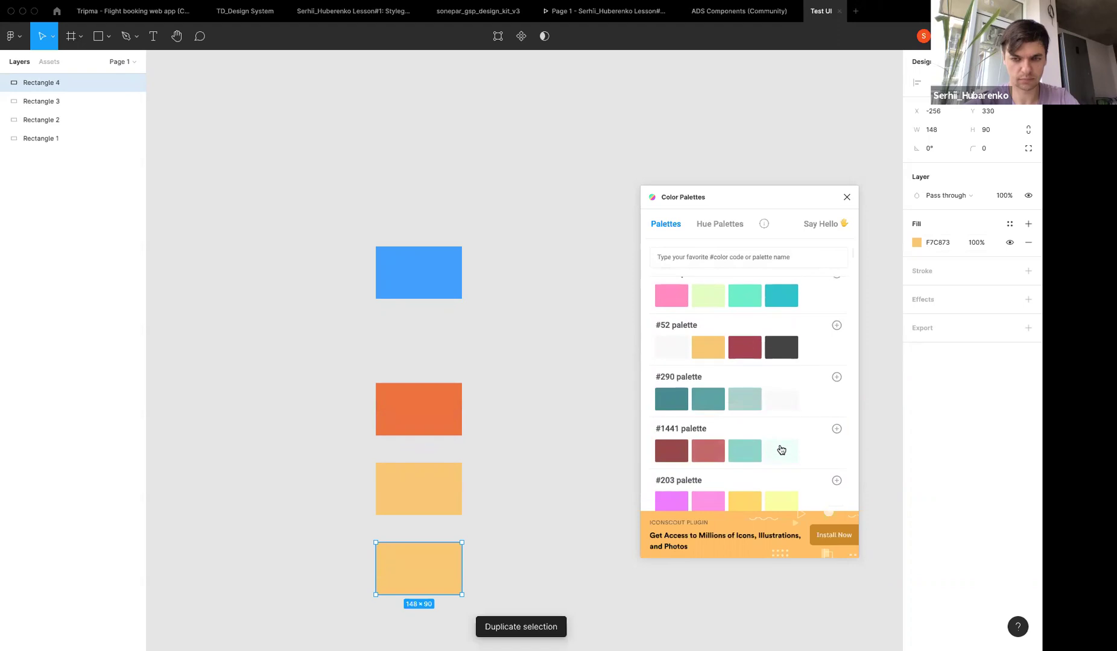
{"action": "scroll", "coordinate": [781, 449], "scroll_direction": "up", "scroll_amount": 4}
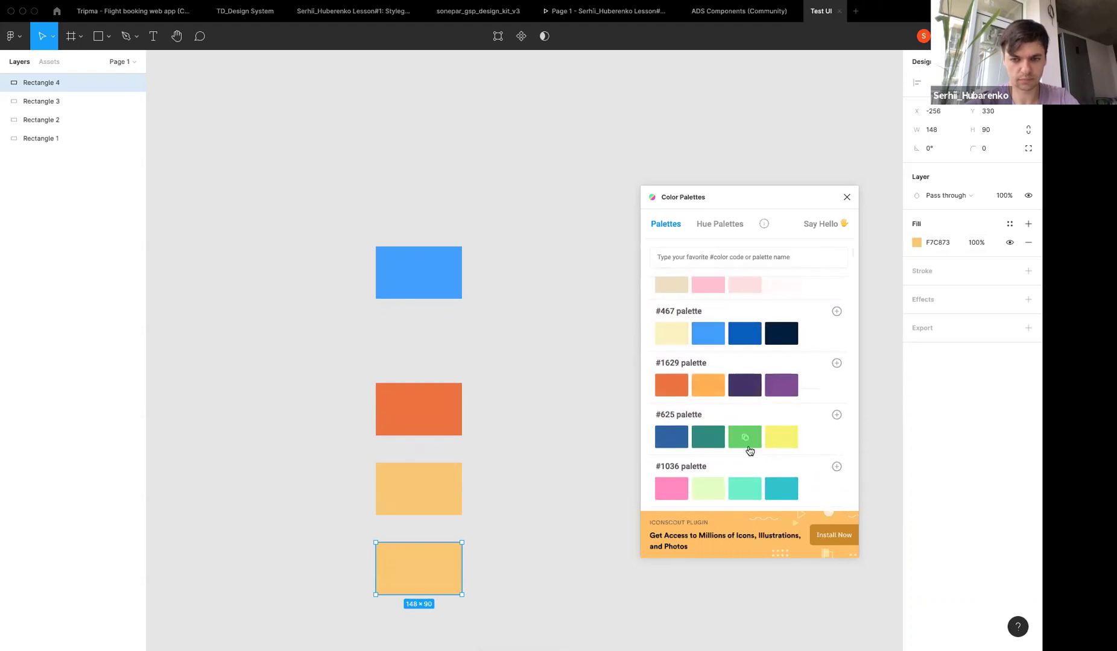
{"action": "left_click", "coordinate": [746, 447]}
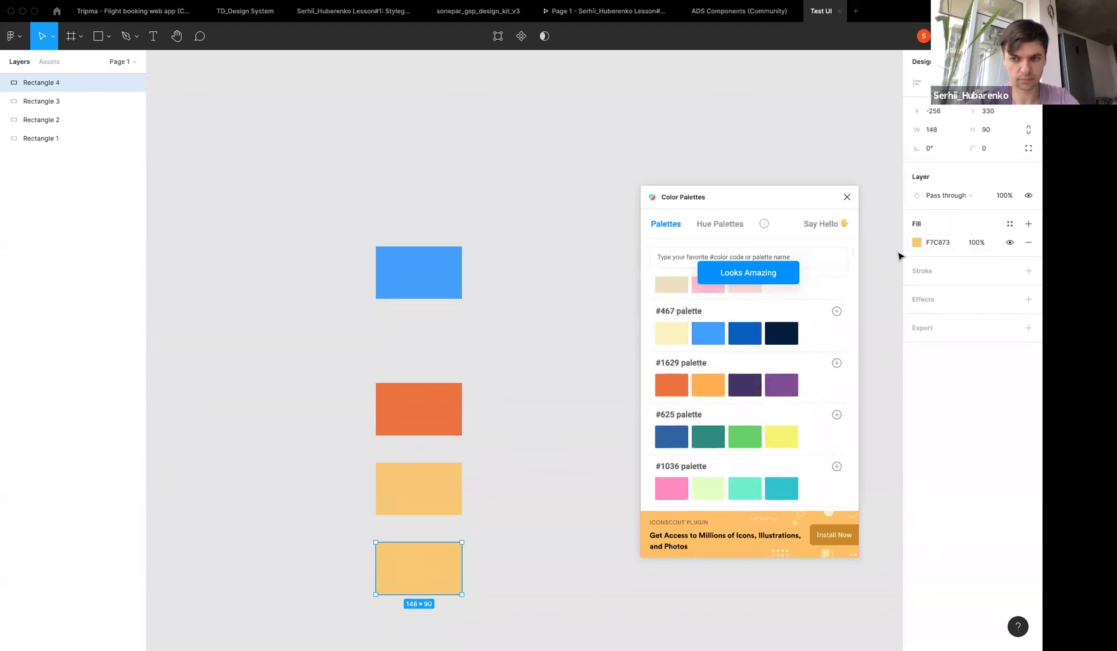
{"action": "left_click", "coordinate": [930, 243]}
{"action": "key", "text": "ctrl+v"}
{"action": "key", "text": "Return"}
{"action": "scroll", "coordinate": [621, 300], "scroll_direction": "right", "scroll_amount": 2}
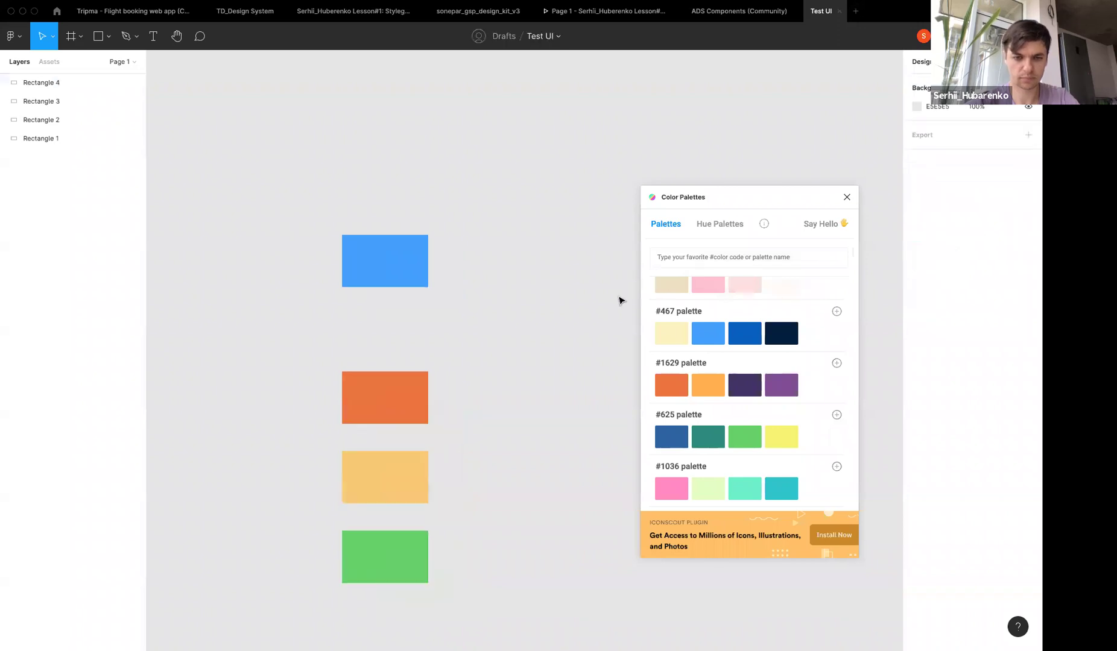
Move the yellow and green rectangles into the orange one's row; try dark red on orange, then undo
{"action": "left_click_drag", "start_coordinate": [381, 461], "coordinate": [478, 381]}
{"action": "left_click_drag", "start_coordinate": [389, 550], "coordinate": [287, 393]}
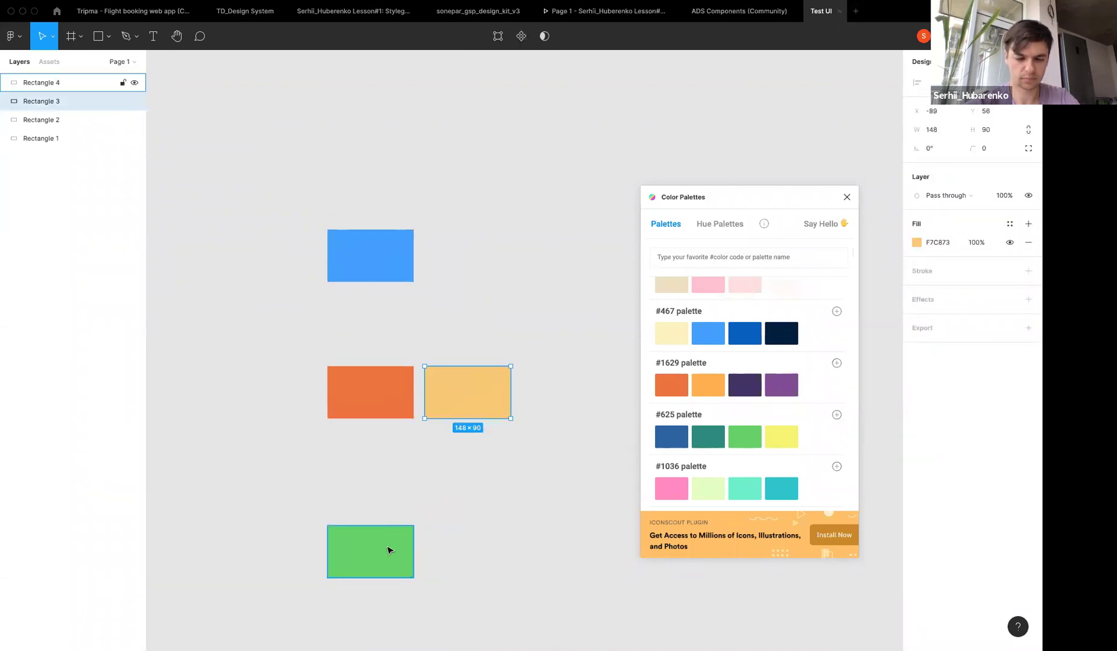
{"action": "left_click", "coordinate": [362, 382]}
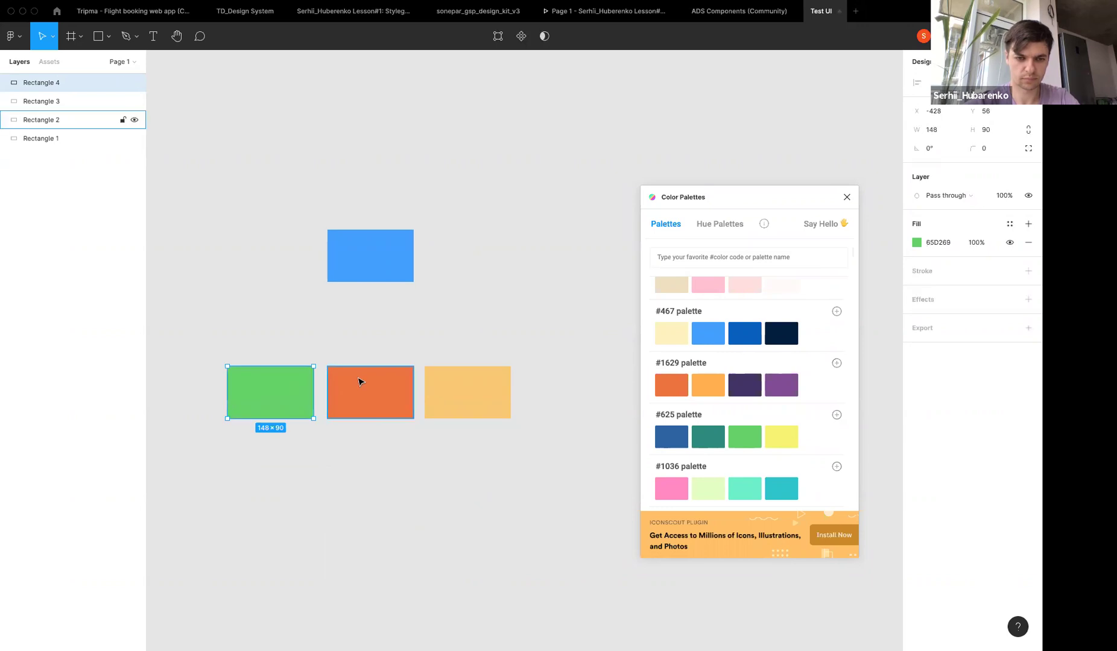
{"action": "scroll", "coordinate": [766, 419], "scroll_direction": "down", "scroll_amount": 3}
{"action": "scroll", "coordinate": [767, 421], "scroll_direction": "down", "scroll_amount": 3}
{"action": "scroll", "coordinate": [767, 410], "scroll_direction": "up", "scroll_amount": 1}
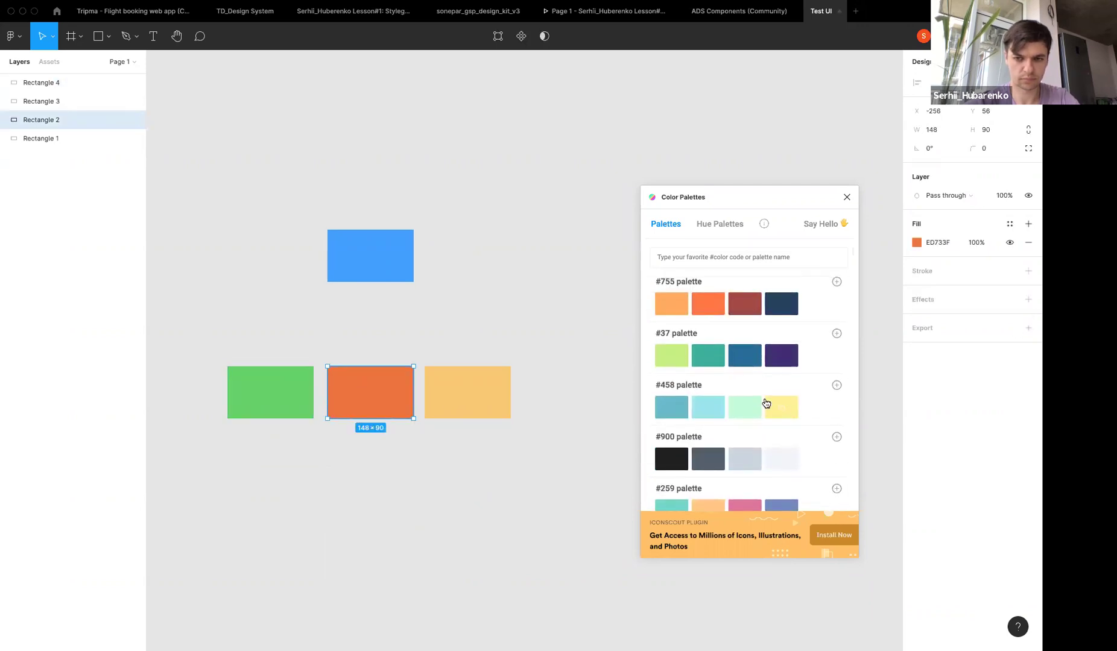
{"action": "left_click", "coordinate": [753, 298]}
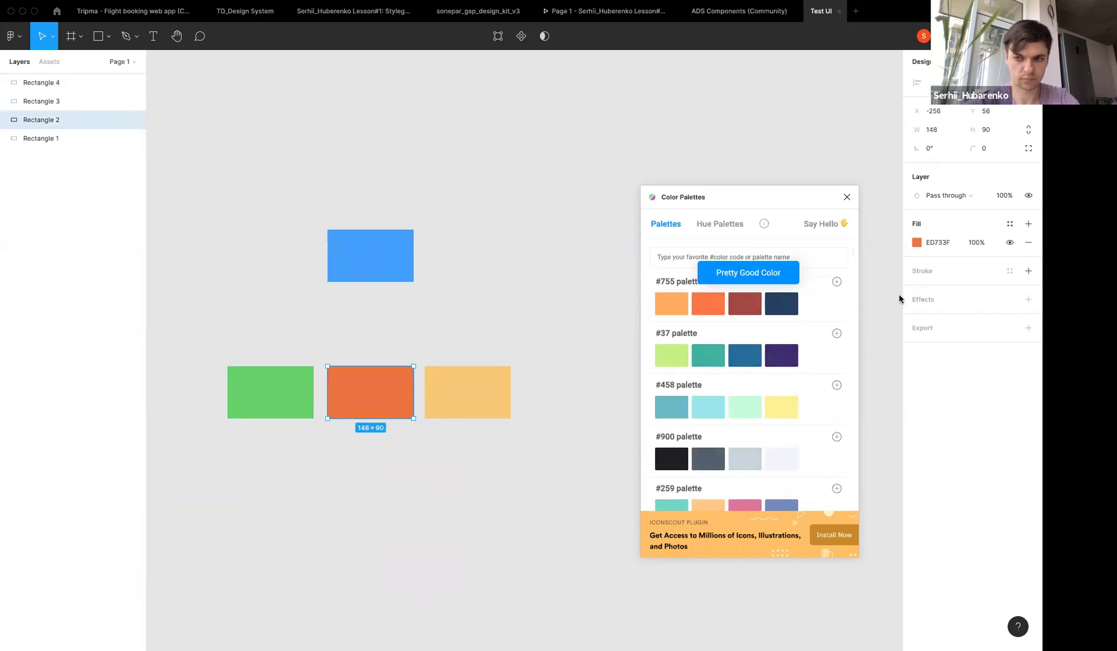
{"action": "left_click", "coordinate": [938, 243]}
{"action": "key", "text": "ctrl+v"}
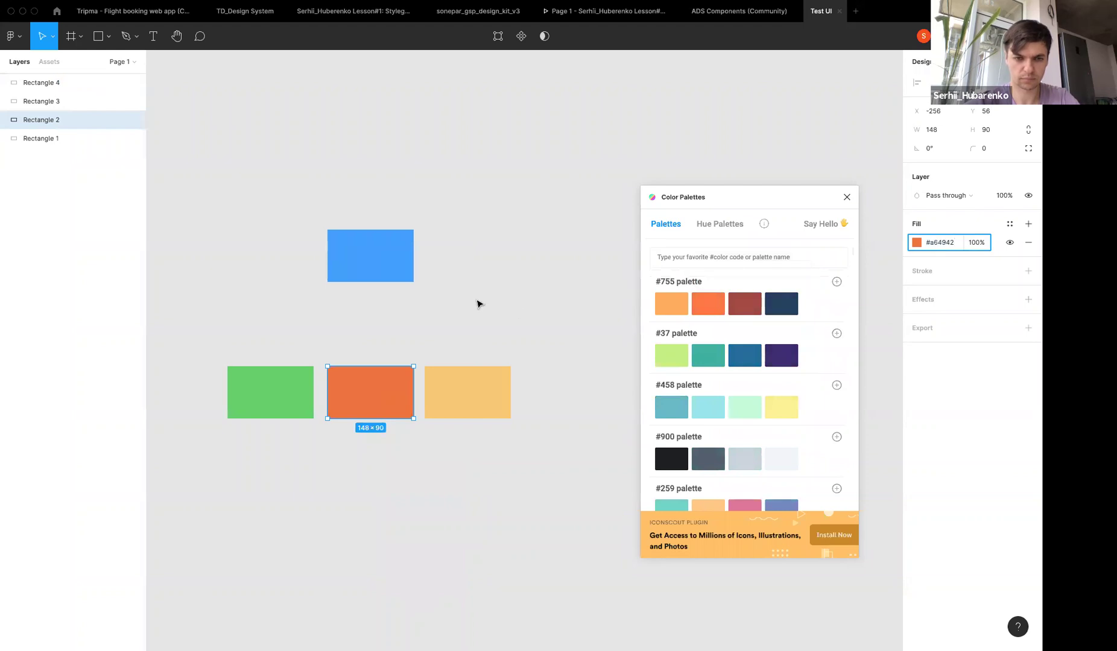
{"action": "key", "text": "Return"}
{"action": "key", "text": "ctrl+z"}
Place a copy of the orange rectangle left of green and fill it red D32D2D
{"action": "scroll", "coordinate": [721, 415], "scroll_direction": "down", "scroll_amount": 5}
{"action": "scroll", "coordinate": [721, 415], "scroll_direction": "down", "scroll_amount": 5}
{"action": "scroll", "coordinate": [721, 414], "scroll_direction": "down", "scroll_amount": 5}
{"action": "scroll", "coordinate": [720, 415], "scroll_direction": "down", "scroll_amount": 5}
{"action": "scroll", "coordinate": [721, 414], "scroll_direction": "down", "scroll_amount": 5}
{"action": "scroll", "coordinate": [721, 414], "scroll_direction": "down", "scroll_amount": 3}
{"action": "scroll", "coordinate": [721, 415], "scroll_direction": "down", "scroll_amount": 2}
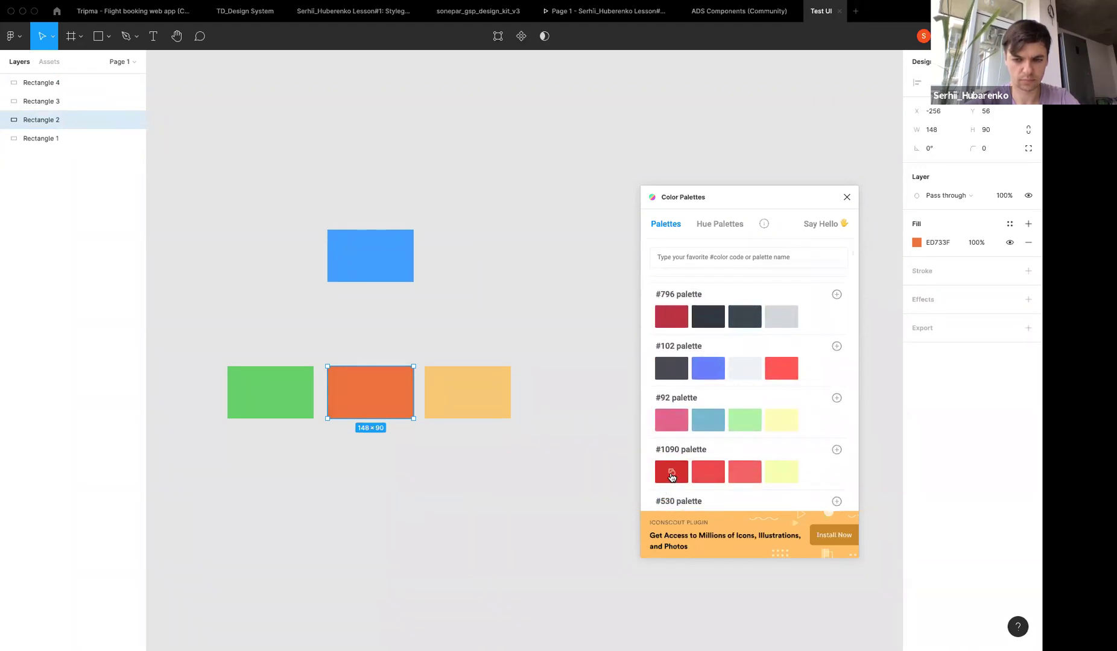
{"action": "left_click", "coordinate": [671, 476]}
{"action": "left_click_drag", "start_coordinate": [361, 391], "coordinate": [168, 385]}
{"action": "left_click", "coordinate": [943, 244]}
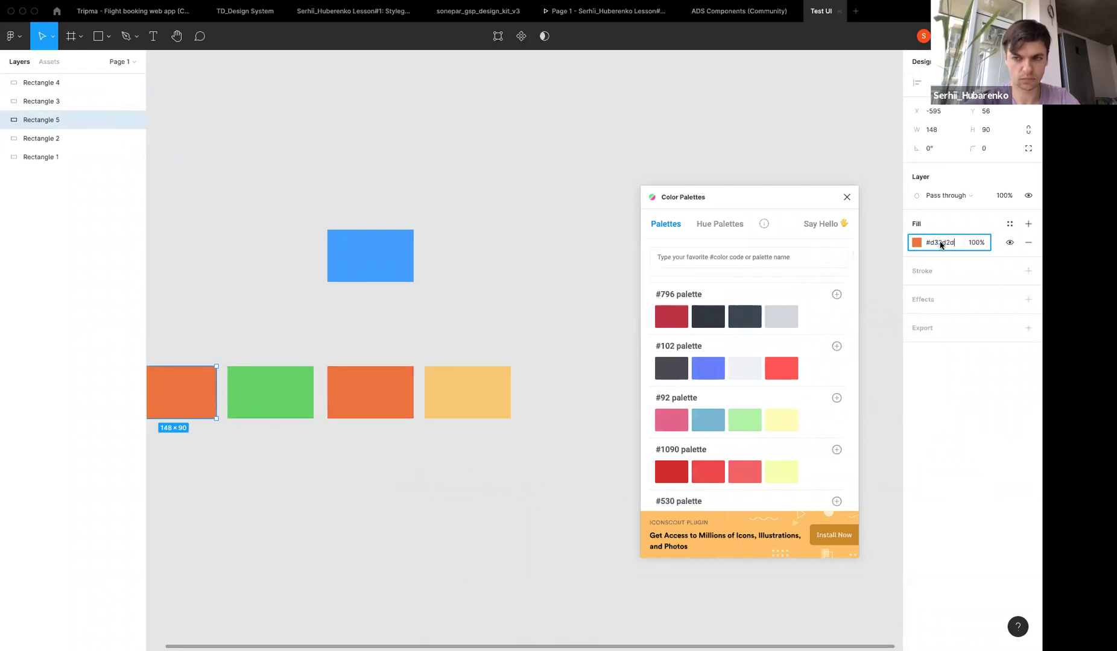
{"action": "key", "text": "ctrl+v"}
{"action": "key", "text": "Return"}
Close the Color Palettes plugin and select all the rectangles in the row
{"action": "left_click", "coordinate": [847, 197]}
{"action": "left_click", "coordinate": [666, 228]}
{"action": "scroll", "coordinate": [666, 227], "scroll_direction": "left", "scroll_amount": 2}
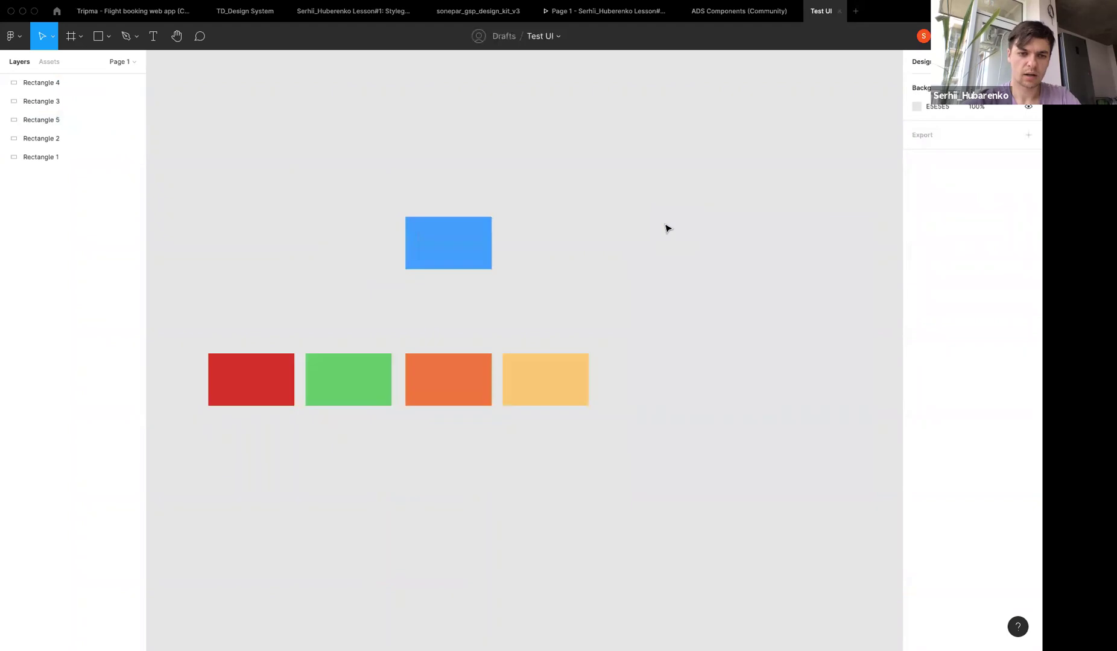
{"action": "scroll", "coordinate": [543, 272], "scroll_direction": "left", "scroll_amount": 7}
{"action": "left_click_drag", "start_coordinate": [464, 307], "coordinate": [840, 486]}
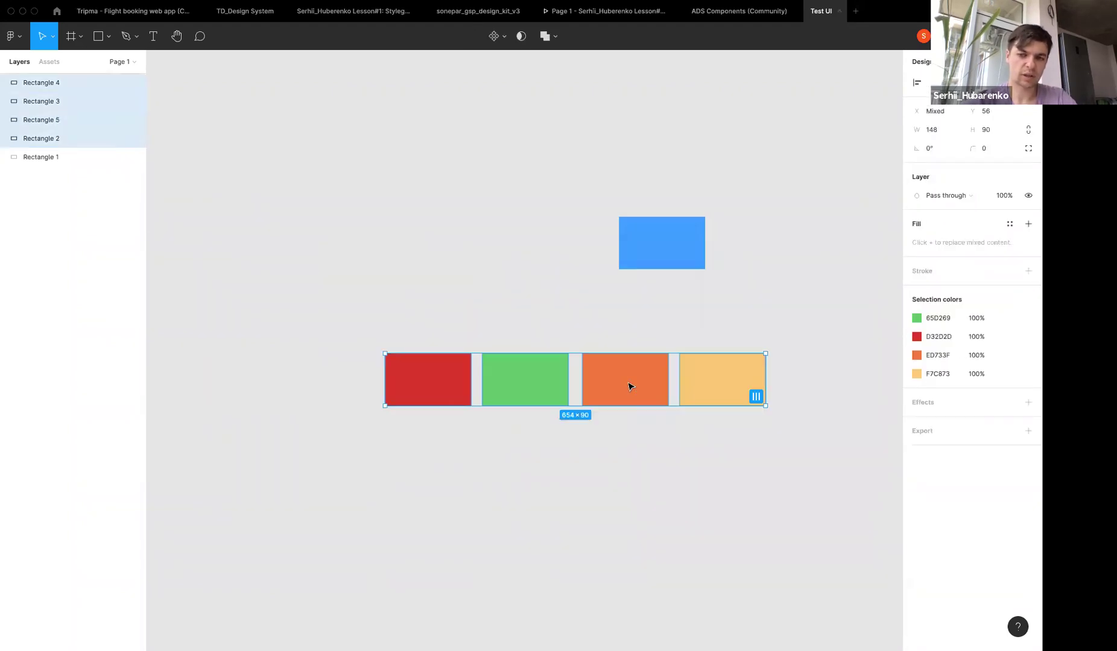
Add an 'Allerts' text label above the red rectangle
{"action": "left_click", "coordinate": [744, 299]}
{"action": "scroll", "coordinate": [694, 284], "scroll_direction": "right", "scroll_amount": 3}
{"action": "key", "text": "t"}
{"action": "left_click", "coordinate": [340, 359]}
{"action": "type", "text": "A"}
{"action": "key", "text": "Escape"}
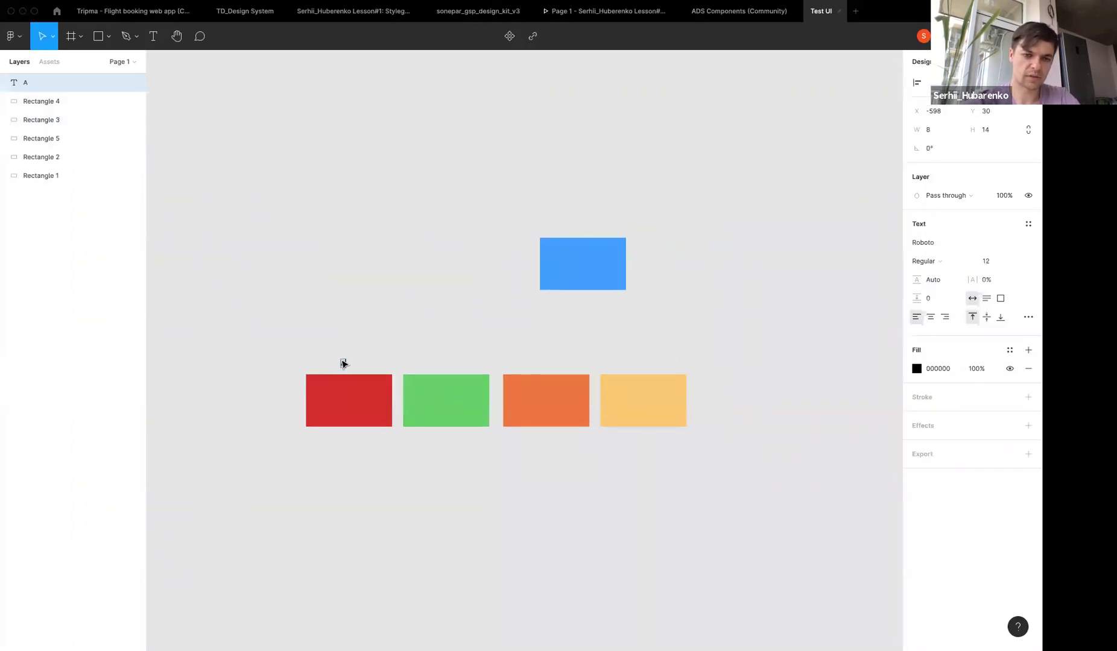
{"action": "type", "text": "llerts"}
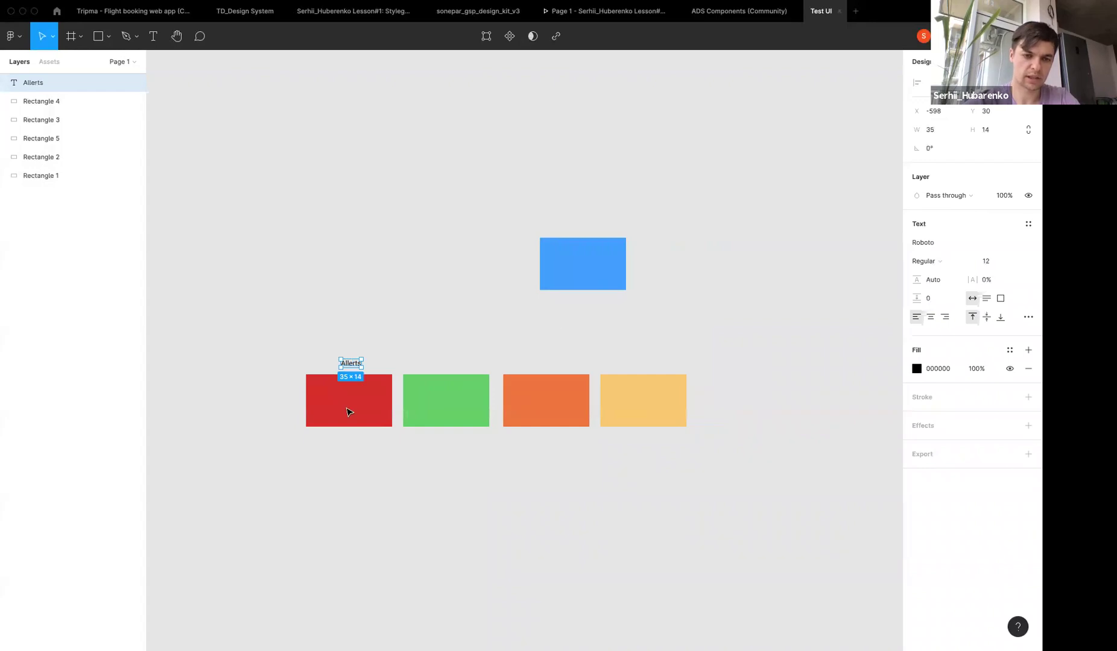
{"action": "left_click_drag", "start_coordinate": [347, 364], "coordinate": [312, 364]}
{"action": "left_click", "coordinate": [304, 384]}
{"action": "left_click", "coordinate": [315, 361]}
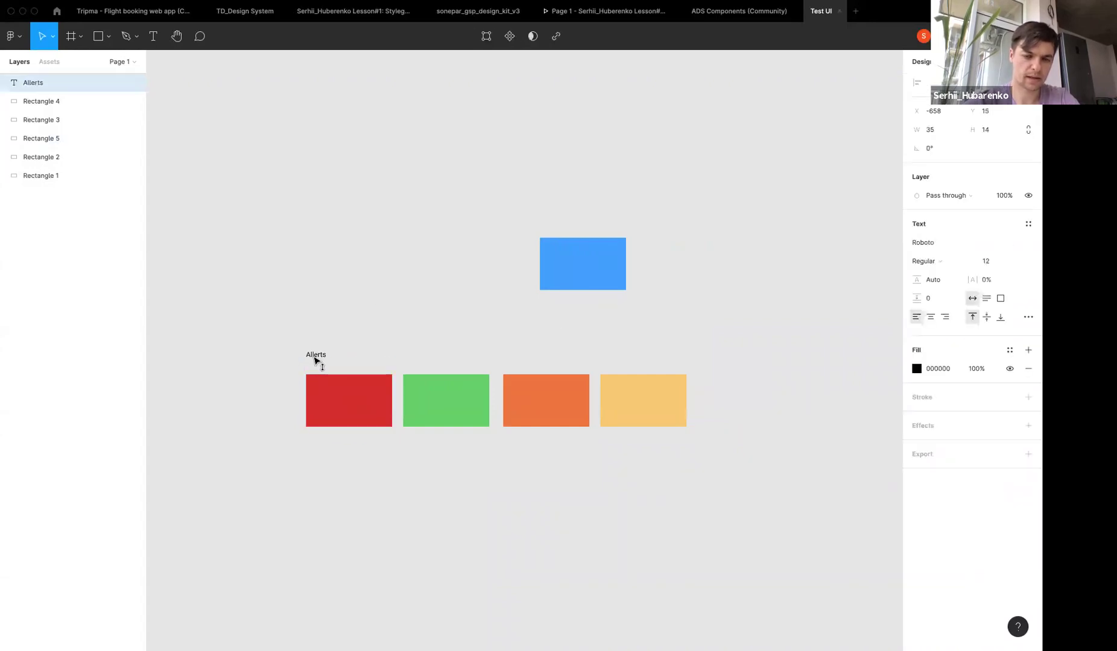
Style the Allerts label as 24 pt Graphik LCG Black and nudge it up
{"action": "left_click", "coordinate": [1006, 260]}
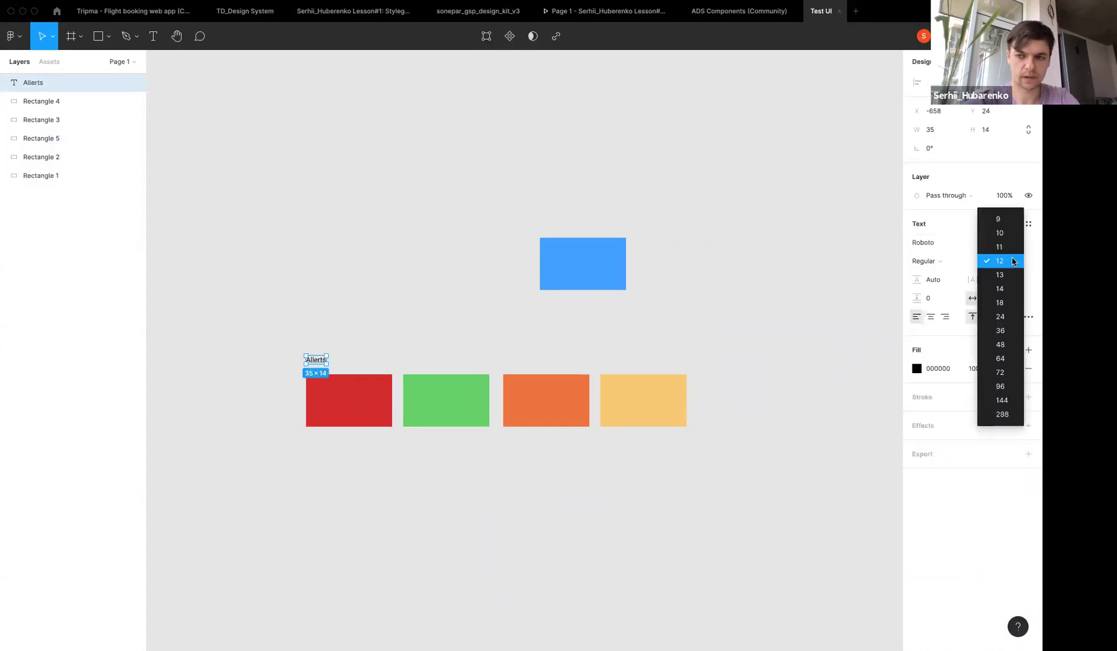
{"action": "left_click", "coordinate": [1011, 316]}
{"action": "left_click", "coordinate": [941, 242]}
{"action": "type", "text": "Graphik LCG"}
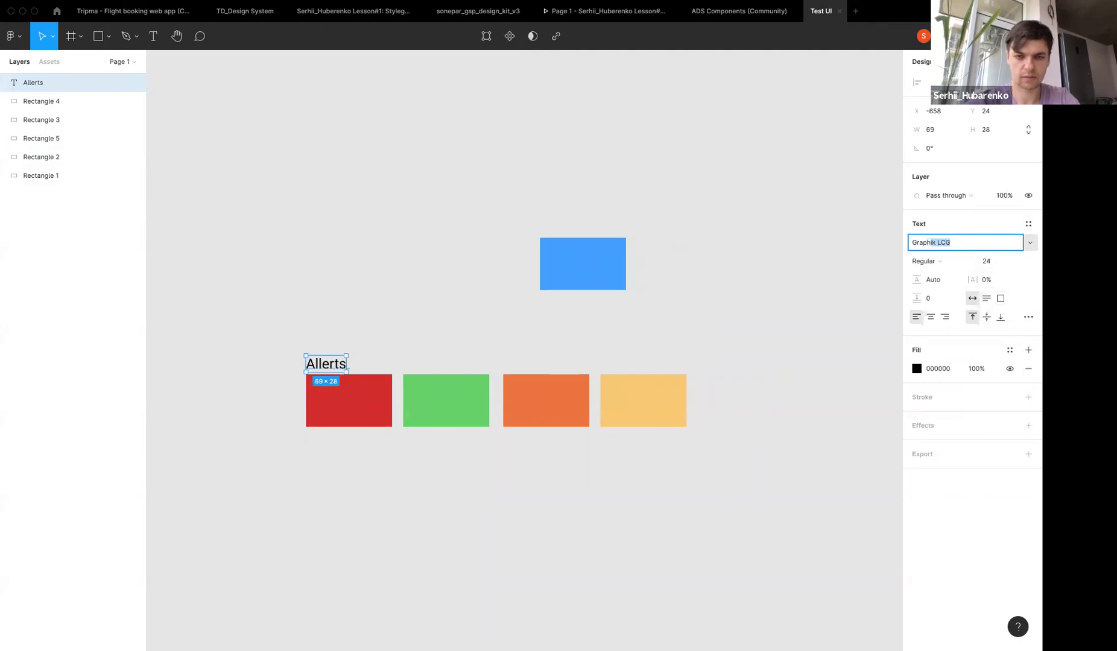
{"action": "key", "text": "Return"}
{"action": "left_click", "coordinate": [923, 261]}
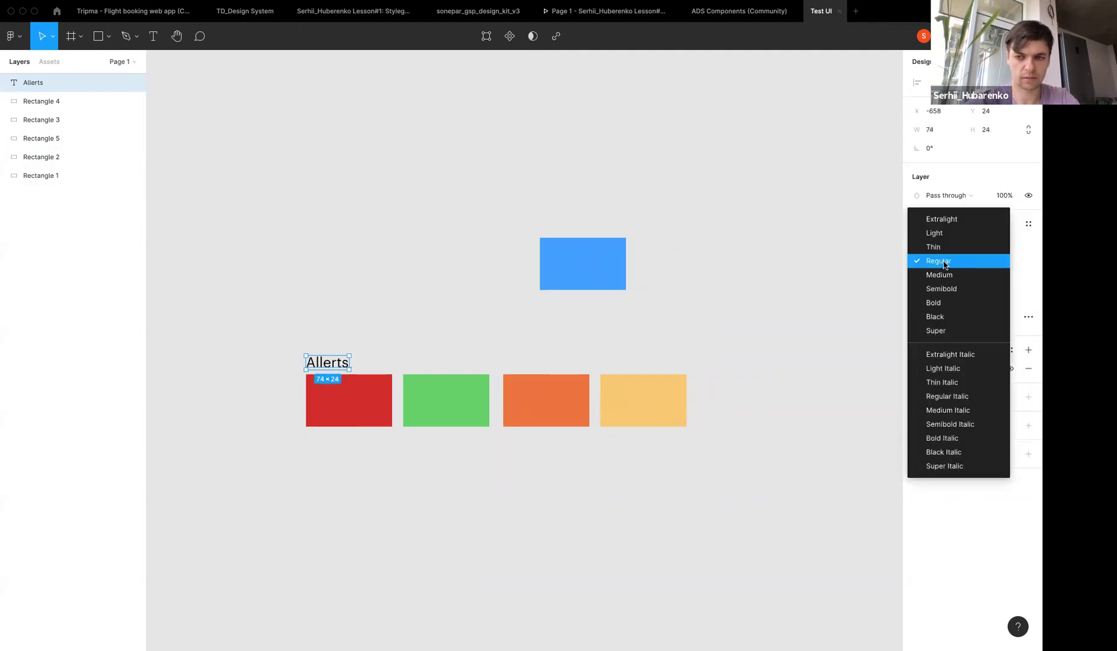
{"action": "left_click", "coordinate": [965, 317]}
{"action": "key", "text": "Up"}
{"action": "key", "text": "Up"}
{"action": "key", "text": "Up"}
{"action": "key", "text": "Up"}
{"action": "key", "text": "Up"}
{"action": "key", "text": "Up"}
Move the blue rectangle above the red one and copy the heading above it as 'Primary'
{"action": "left_click_drag", "start_coordinate": [556, 269], "coordinate": [322, 269]}
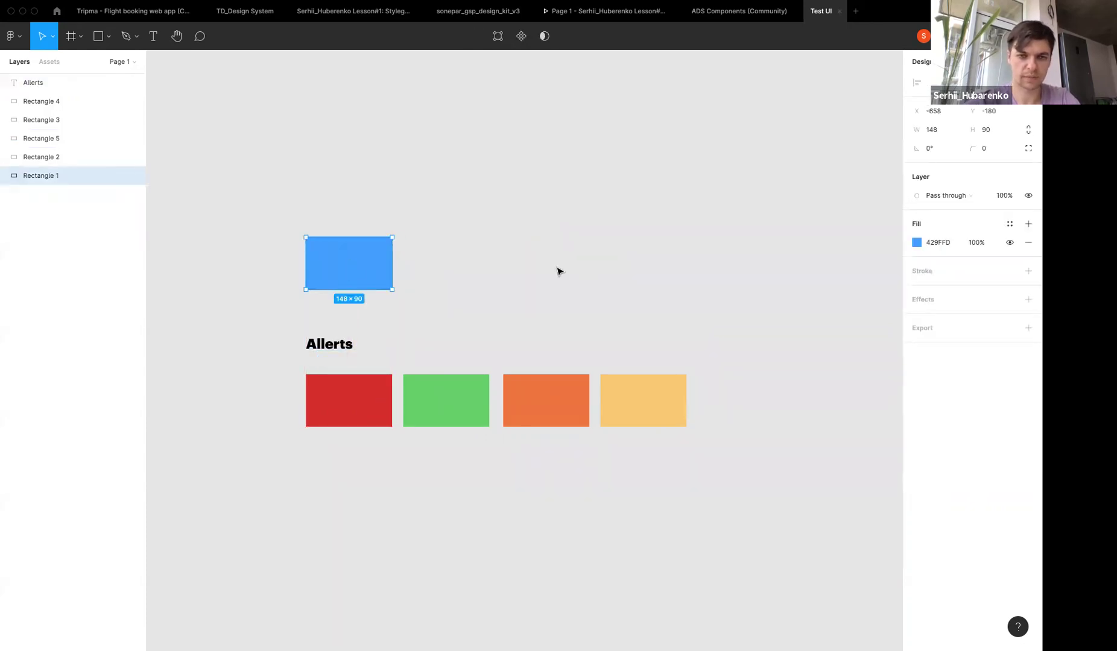
{"action": "left_click_drag", "start_coordinate": [319, 348], "coordinate": [330, 197]}
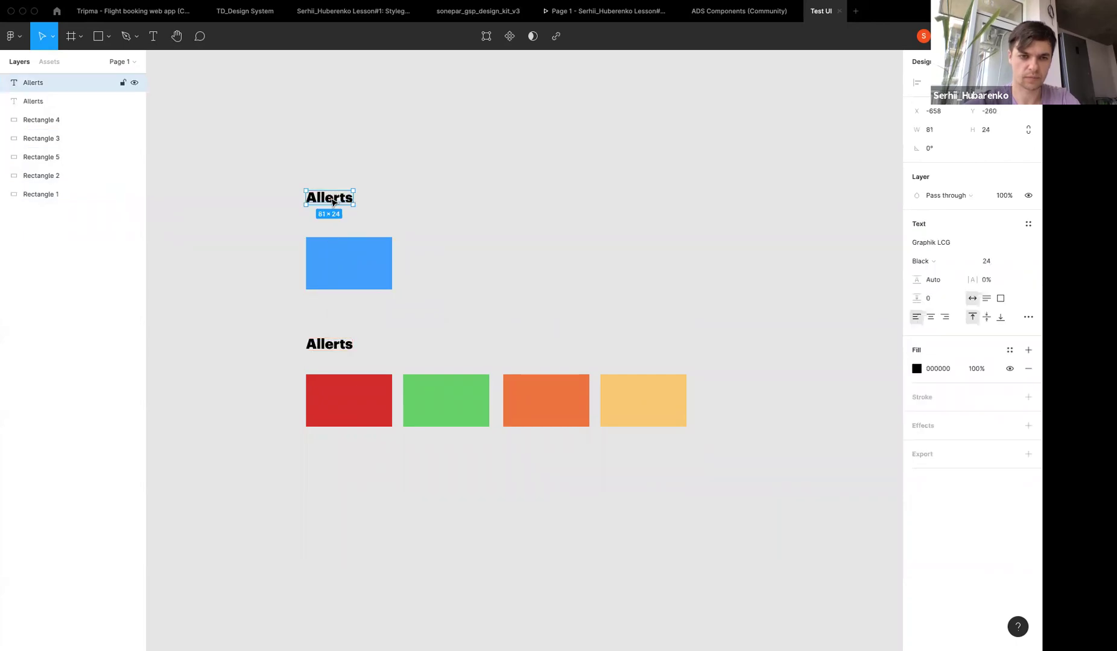
{"action": "type", "text": "Primaryu"}
{"action": "key", "text": "BackSpace"}
{"action": "key", "text": "Escape"}
Duplicate the Primary label just below it and retype it as 'default'
{"action": "left_click_drag", "start_coordinate": [319, 200], "coordinate": [319, 224]}
{"action": "double_click", "coordinate": [323, 221]}
{"action": "type", "text": "default"}
{"action": "left_click", "coordinate": [631, 194]}
{"action": "left_click", "coordinate": [326, 276]}
Generate a 50–900 shade scale from base colour 429FFD with the Color Shades plugin
{"action": "key", "text": "super+slash"}
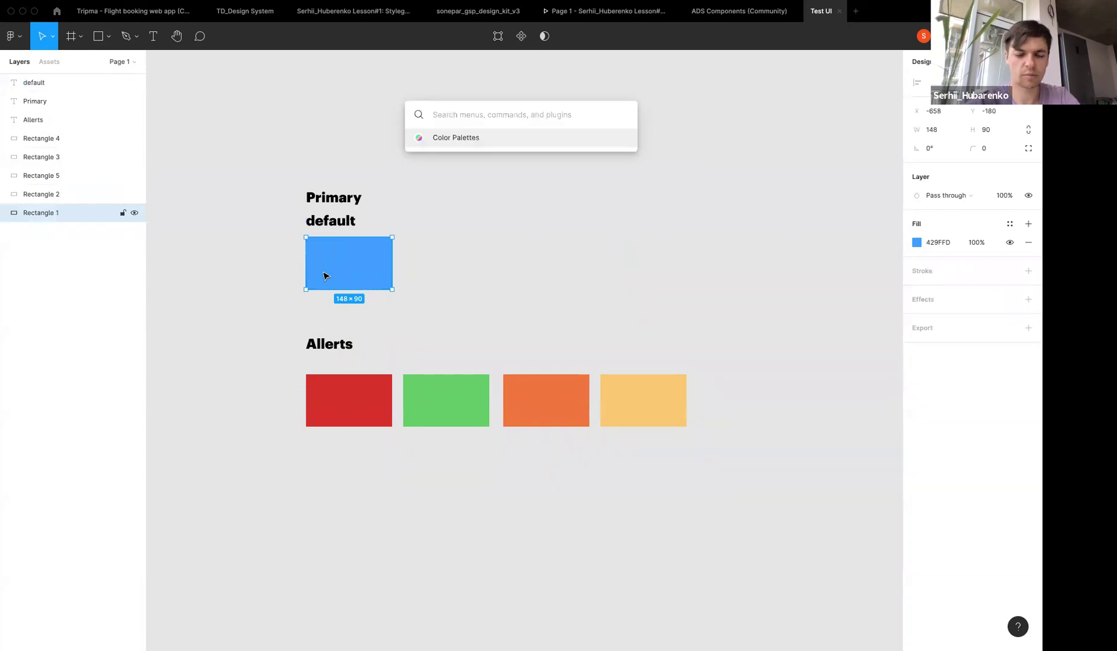
{"action": "type", "text": "colo"}
{"action": "left_click", "coordinate": [469, 195]}
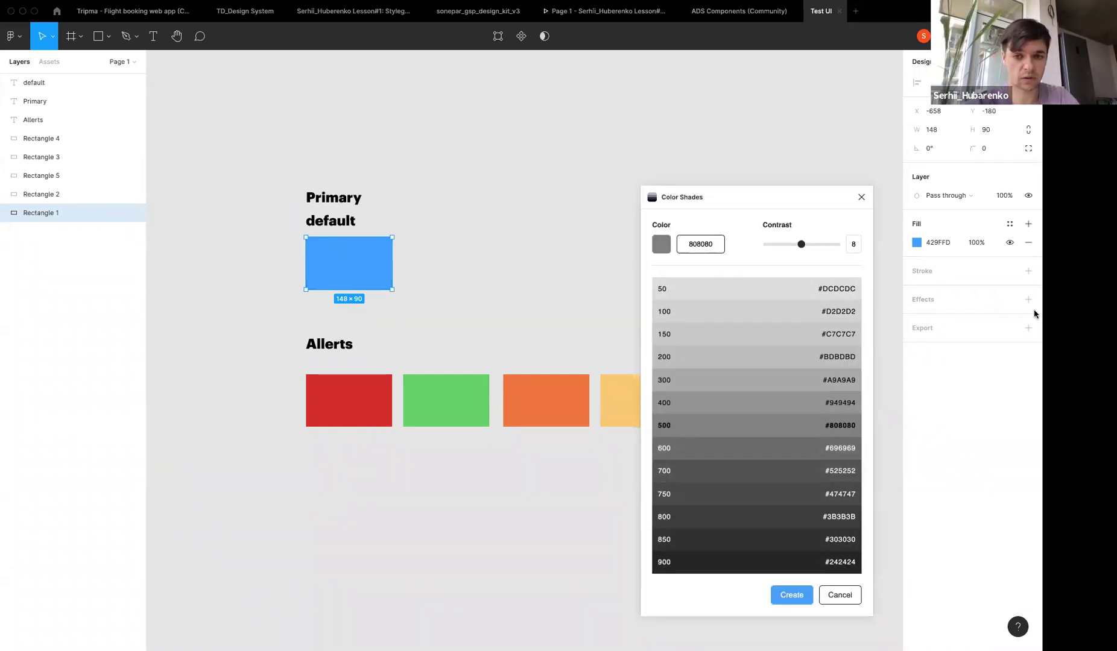
{"action": "key", "text": "ctrl+c"}
{"action": "left_click", "coordinate": [706, 244]}
{"action": "key", "text": "ctrl+a"}
{"action": "key", "text": "ctrl+v"}
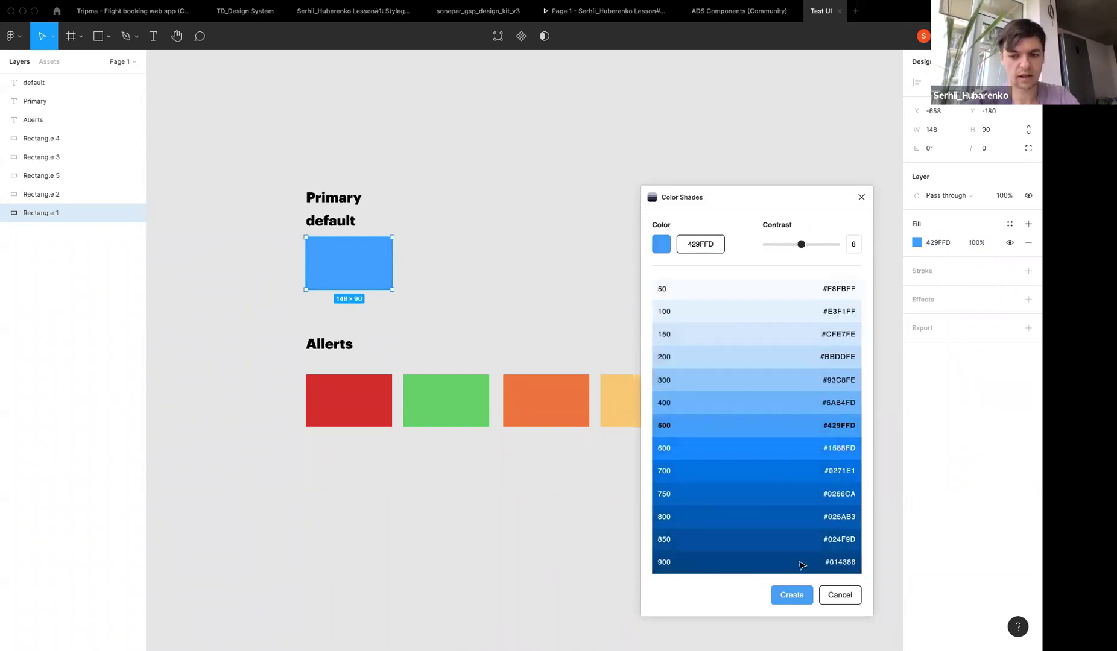
{"action": "left_click", "coordinate": [790, 596]}
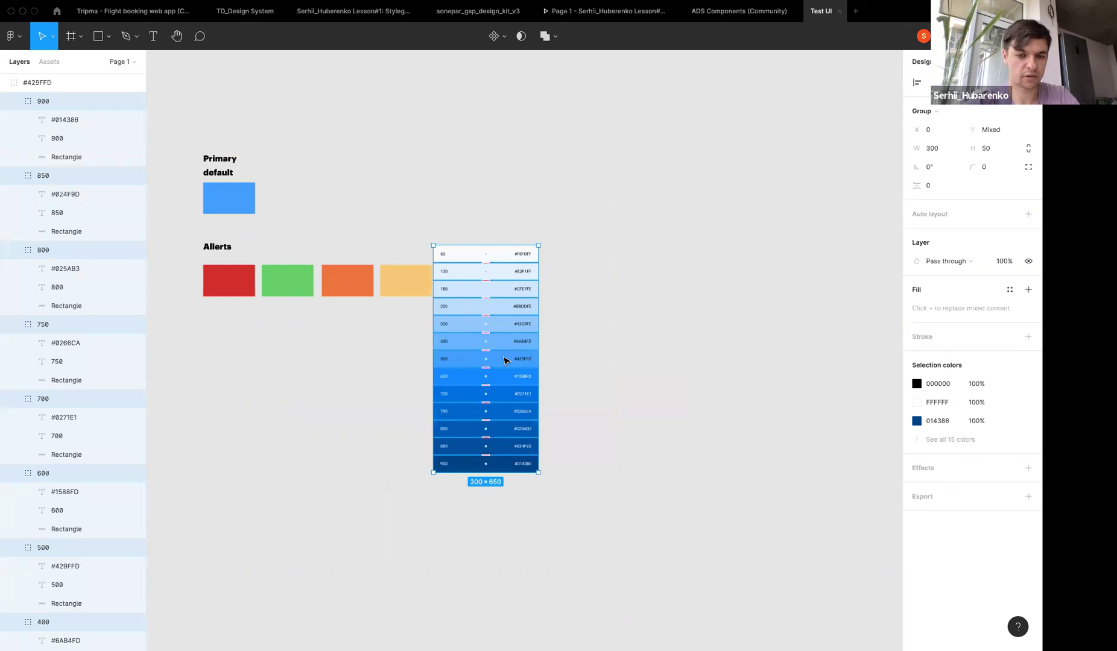
Move the blue shade scale to the left of the Primary swatches
{"action": "left_click_drag", "start_coordinate": [505, 360], "coordinate": [261, 244]}
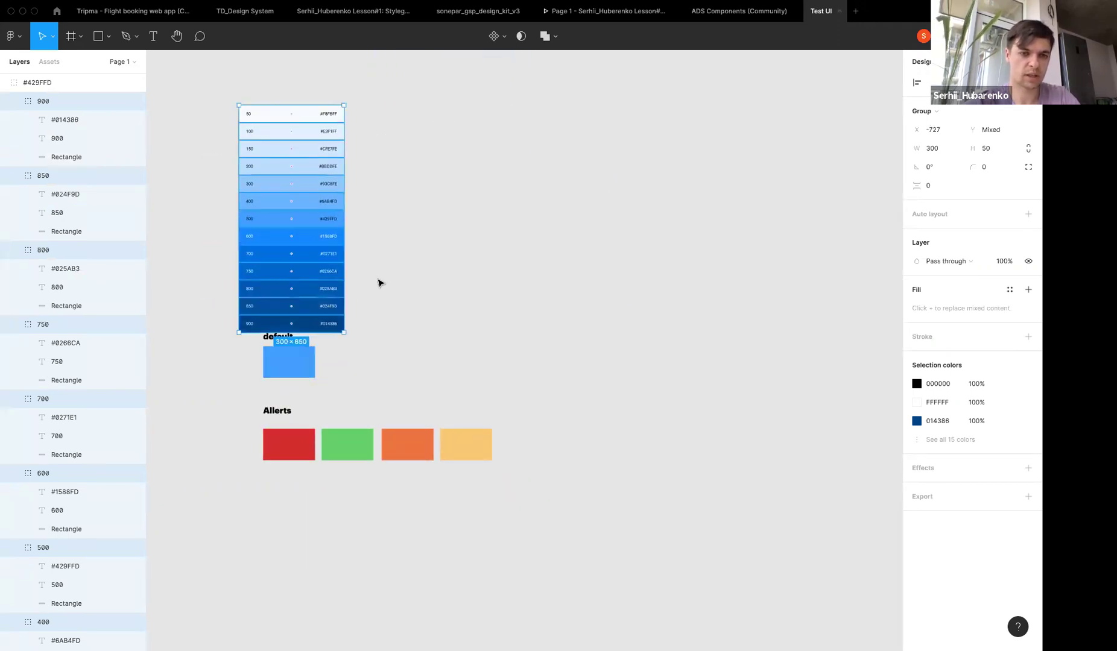
{"action": "scroll", "coordinate": [378, 282], "scroll_direction": "left", "scroll_amount": 3}
{"action": "mouse_move", "coordinate": [477, 163]}
{"action": "left_mouse_down"}
{"action": "mouse_move", "coordinate": [320, 193]}
{"action": "mouse_move", "coordinate": [309, 237]}
{"action": "left_mouse_up"}
{"action": "scroll", "coordinate": [529, 254], "scroll_direction": "up", "scroll_amount": 5}
{"action": "scroll", "coordinate": [529, 254], "scroll_direction": "down", "scroll_amount": 2}
{"action": "scroll", "coordinate": [494, 244], "scroll_direction": "down", "scroll_amount": 2}
{"action": "scroll", "coordinate": [494, 244], "scroll_direction": "down", "scroll_amount": 2}
Copy the Primary default blue swatch into a row of four swatches
{"action": "left_click", "coordinate": [477, 324]}
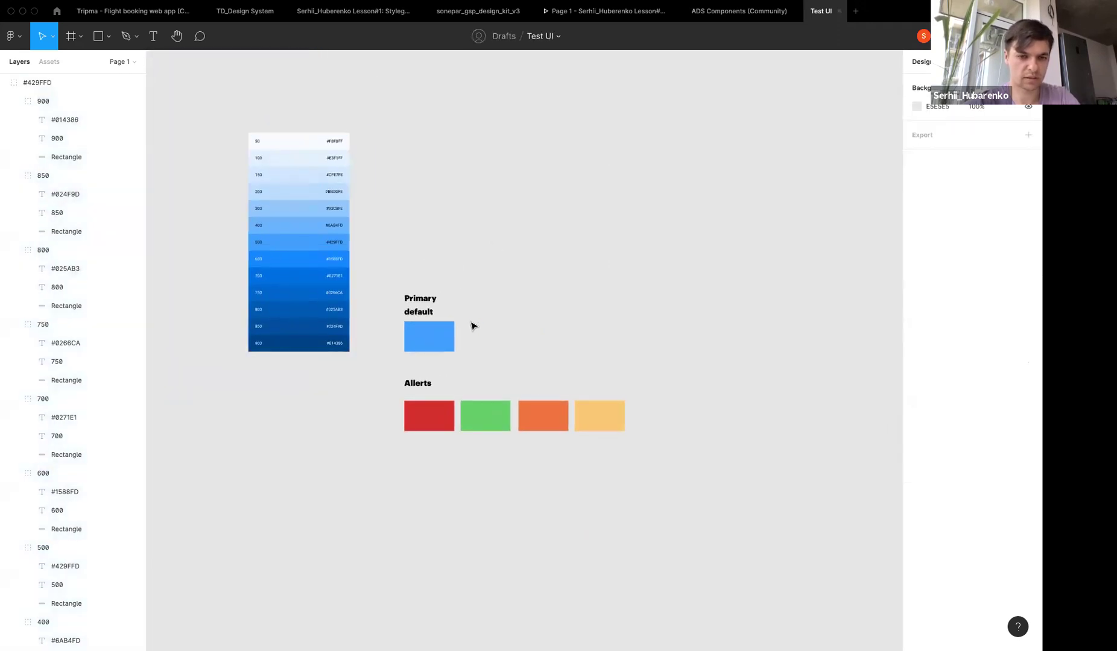
{"action": "left_click", "coordinate": [442, 341]}
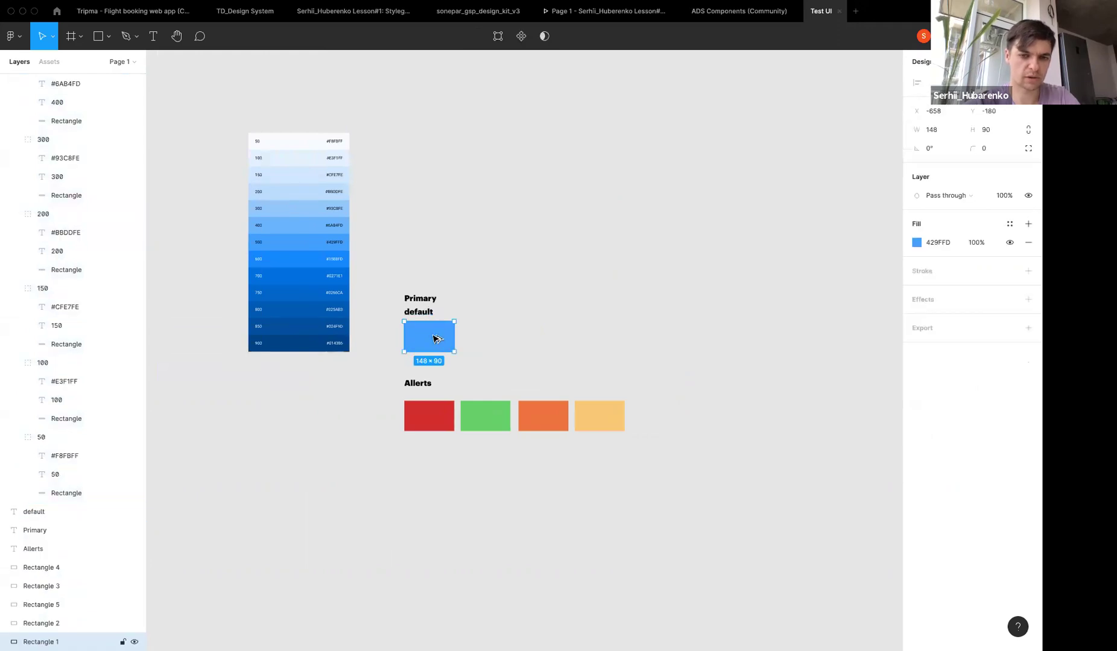
{"action": "left_click_drag", "start_coordinate": [437, 339], "coordinate": [491, 339]}
{"action": "key", "text": "ctrl+d"}
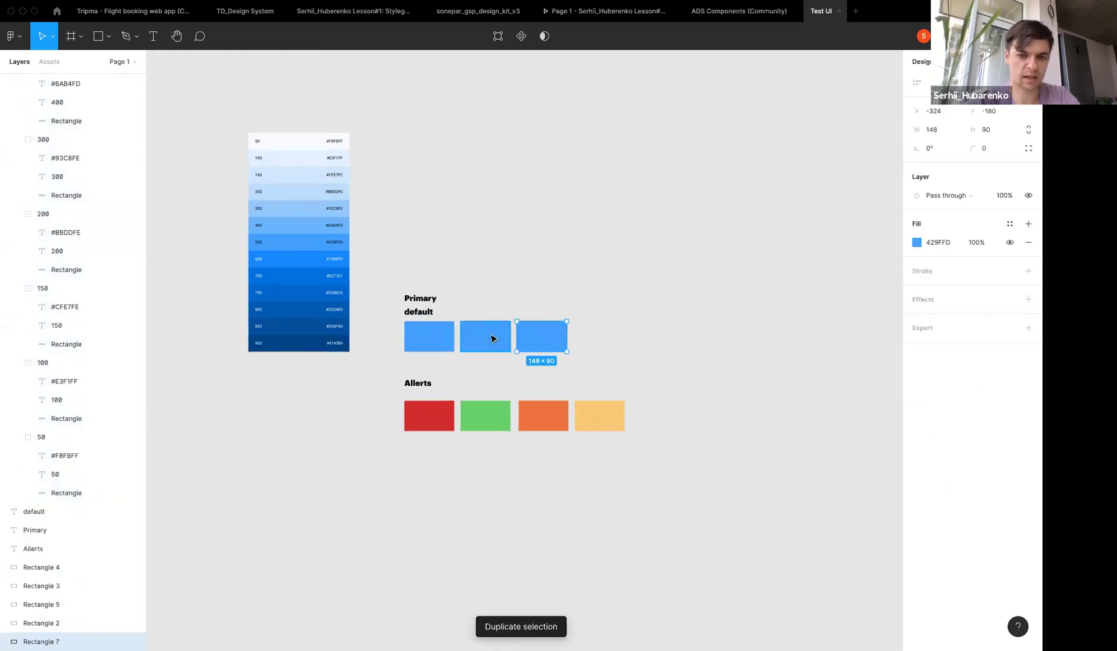
{"action": "key", "text": "ctrl+d"}
Label the first two swatches 'Default' and 'Hover'
{"action": "left_click", "coordinate": [422, 312]}
{"action": "left_click_drag", "start_coordinate": [425, 314], "coordinate": [487, 314]}
{"action": "double_click", "coordinate": [488, 312]}
{"action": "type", "text": "Hover"}
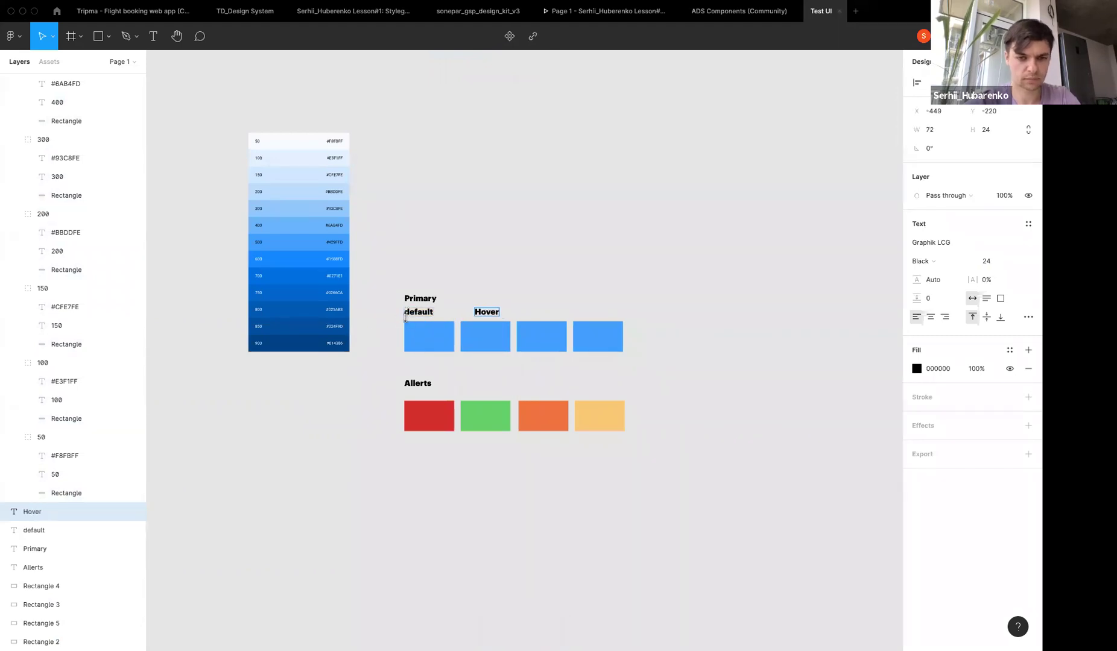
{"action": "left_click", "coordinate": [406, 314]}
{"action": "double_click", "coordinate": [411, 312]}
{"action": "type", "text": "Default"}
{"action": "key", "text": "Escape"}
{"action": "left_click_drag", "start_coordinate": [487, 312], "coordinate": [473, 313]}
Set the Default and Hover labels to Regular weight
{"action": "left_click", "coordinate": [486, 342], "text": "shift"}
{"action": "left_click", "coordinate": [473, 312]}
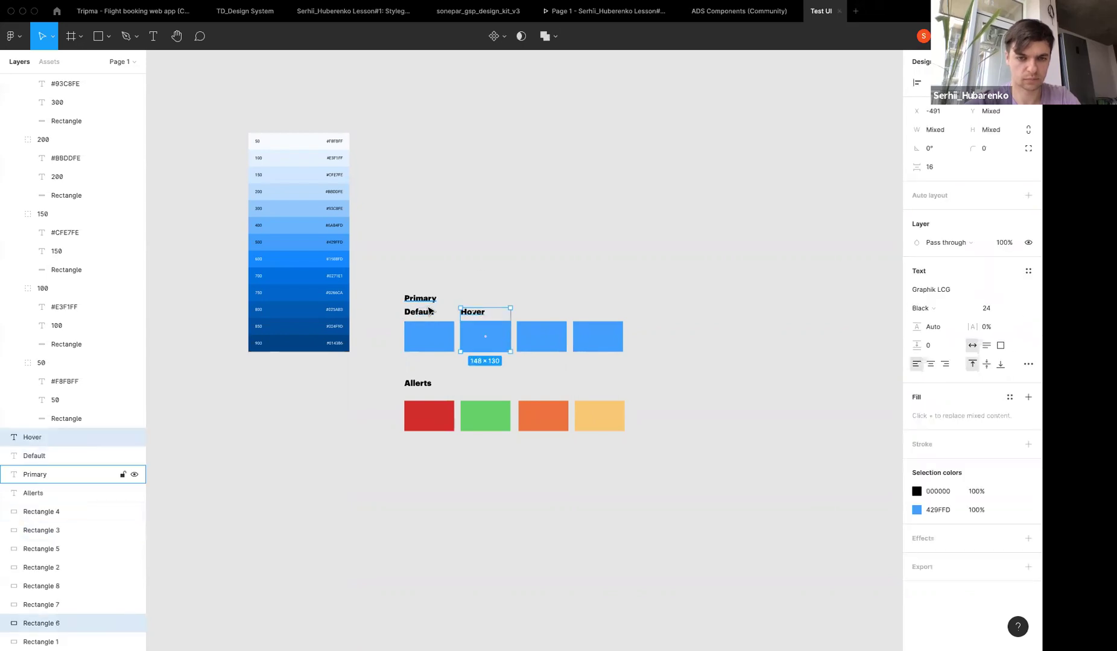
{"action": "left_click", "coordinate": [420, 312]}
{"action": "left_click", "coordinate": [472, 312], "text": "shift"}
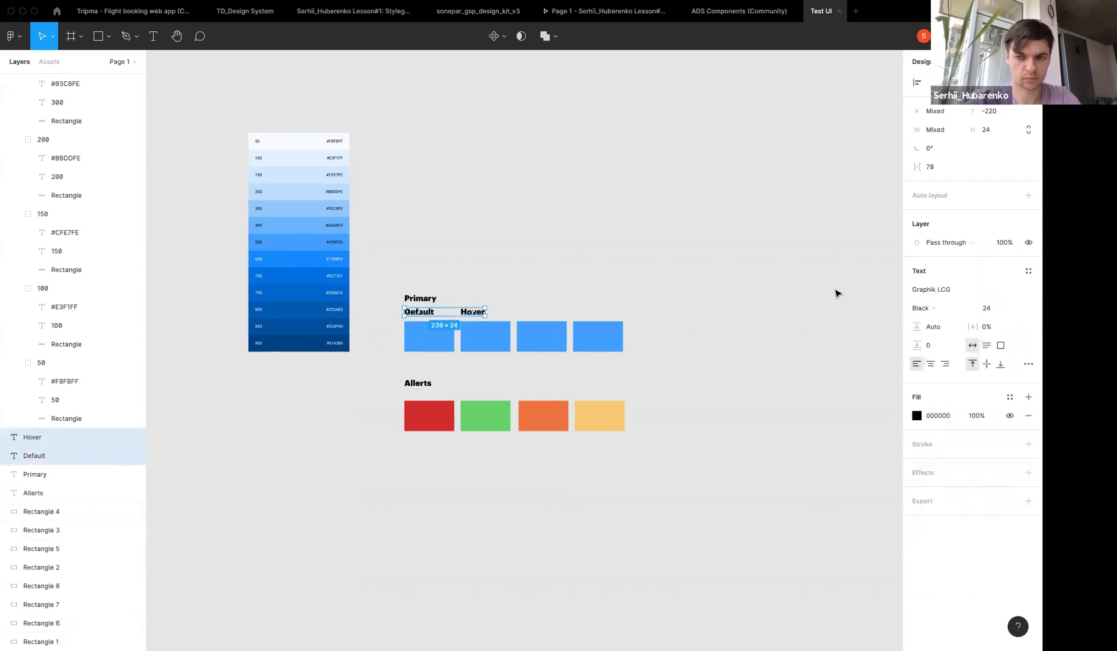
{"action": "left_click", "coordinate": [923, 308]}
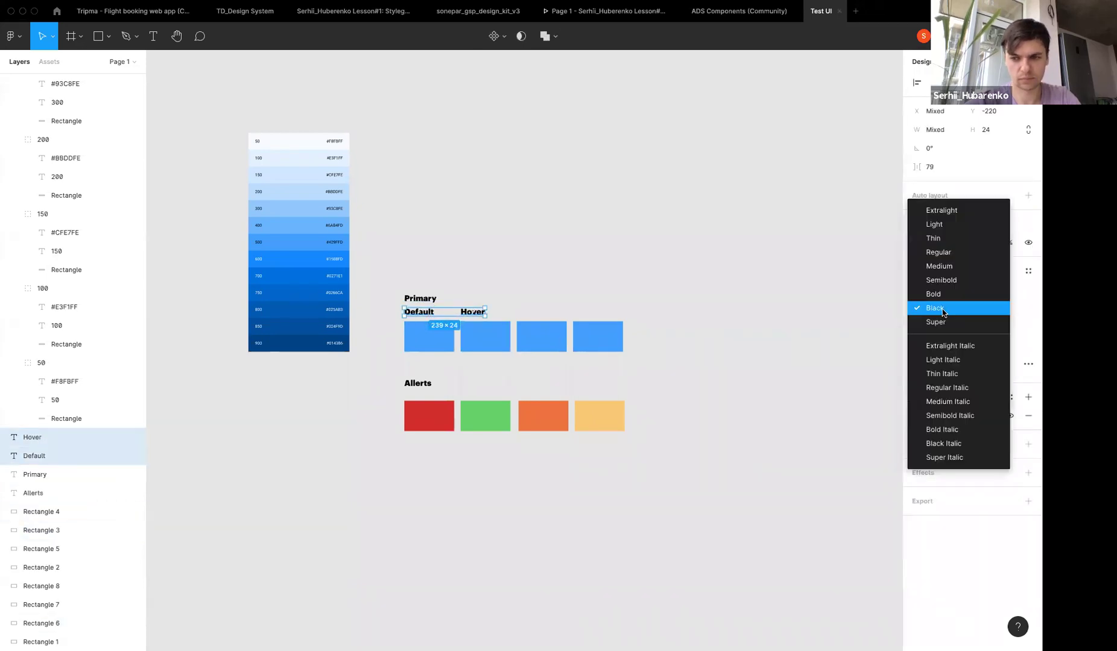
{"action": "left_click", "coordinate": [943, 249]}
{"action": "left_click", "coordinate": [592, 256]}
Fill the second and third swatches with the darker 800 and 900 blues from the scale
{"action": "left_click", "coordinate": [504, 335]}
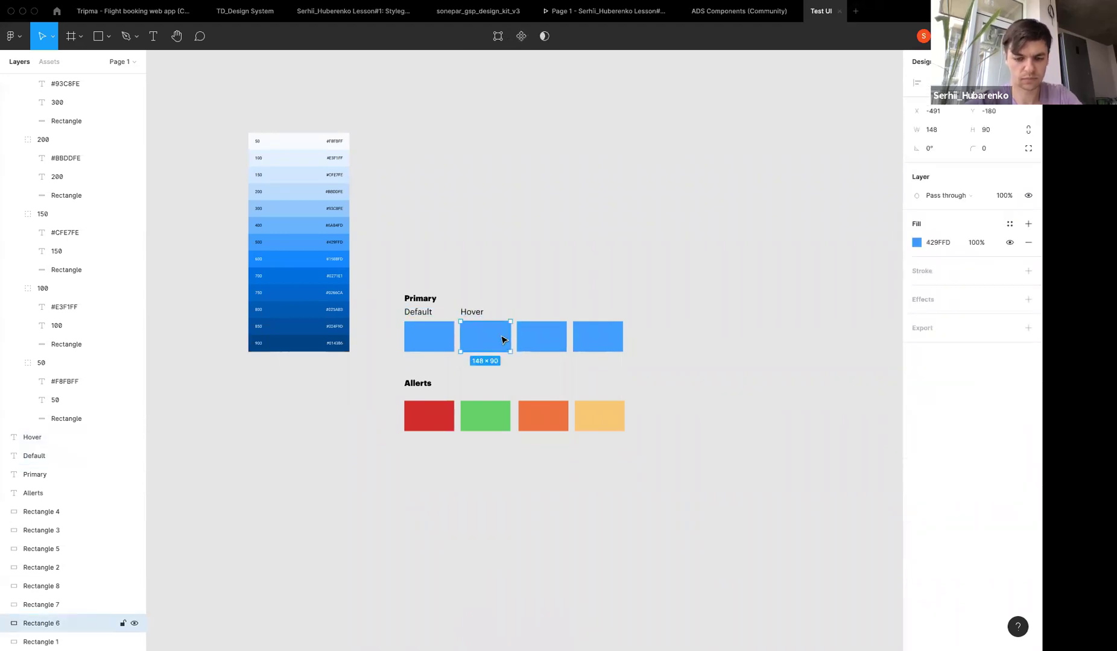
{"action": "key", "text": "i"}
{"action": "left_click", "coordinate": [295, 310]}
{"action": "left_click", "coordinate": [555, 315]}
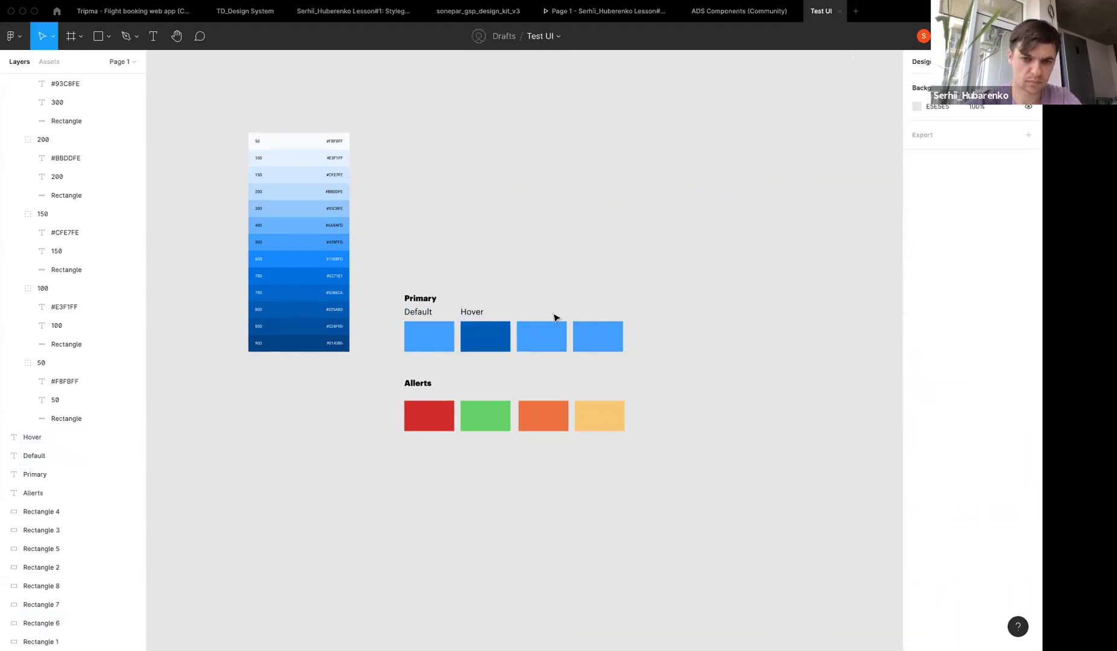
{"action": "left_click", "coordinate": [549, 336]}
{"action": "key", "text": "i"}
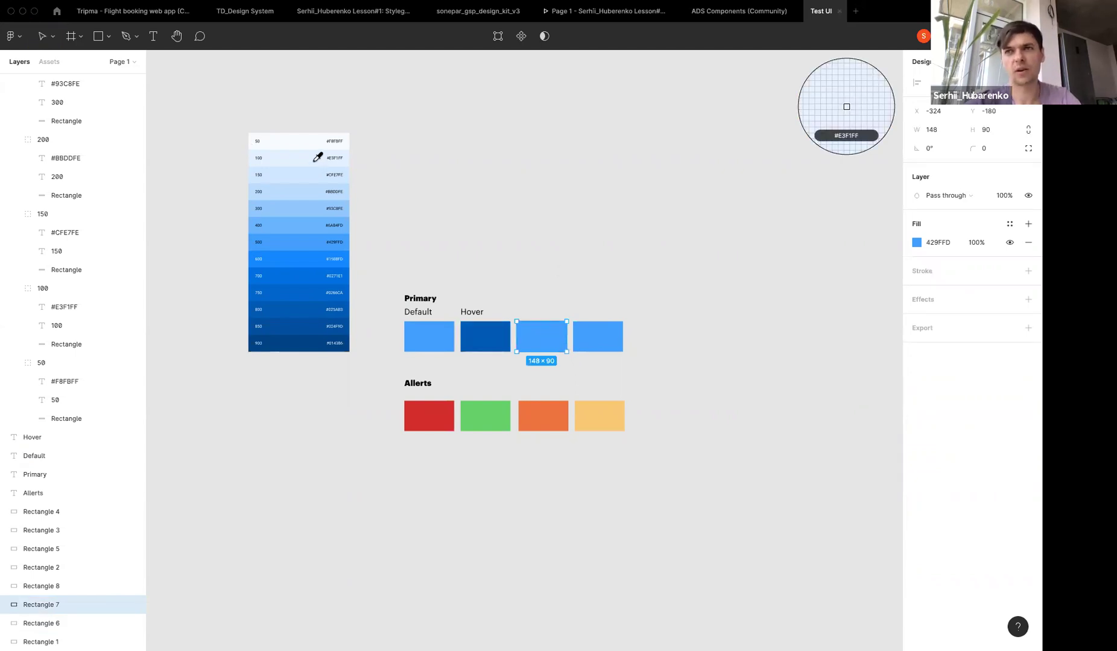
{"action": "left_click", "coordinate": [306, 347]}
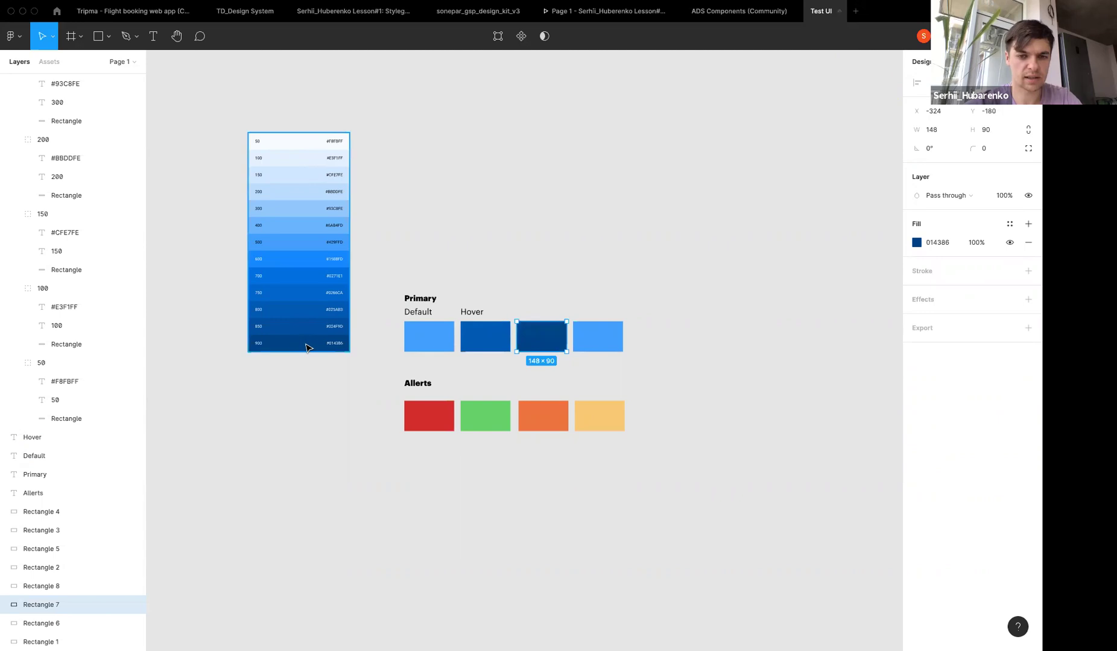
Add a 'Selected' label above the third swatch
{"action": "left_click_drag", "start_coordinate": [472, 311], "coordinate": [528, 315]}
{"action": "double_click", "coordinate": [528, 314]}
{"action": "type", "text": "Selected"}
{"action": "left_click", "coordinate": [549, 279]}
Change the fourth swatch's fill to grey
{"action": "left_click", "coordinate": [597, 330]}
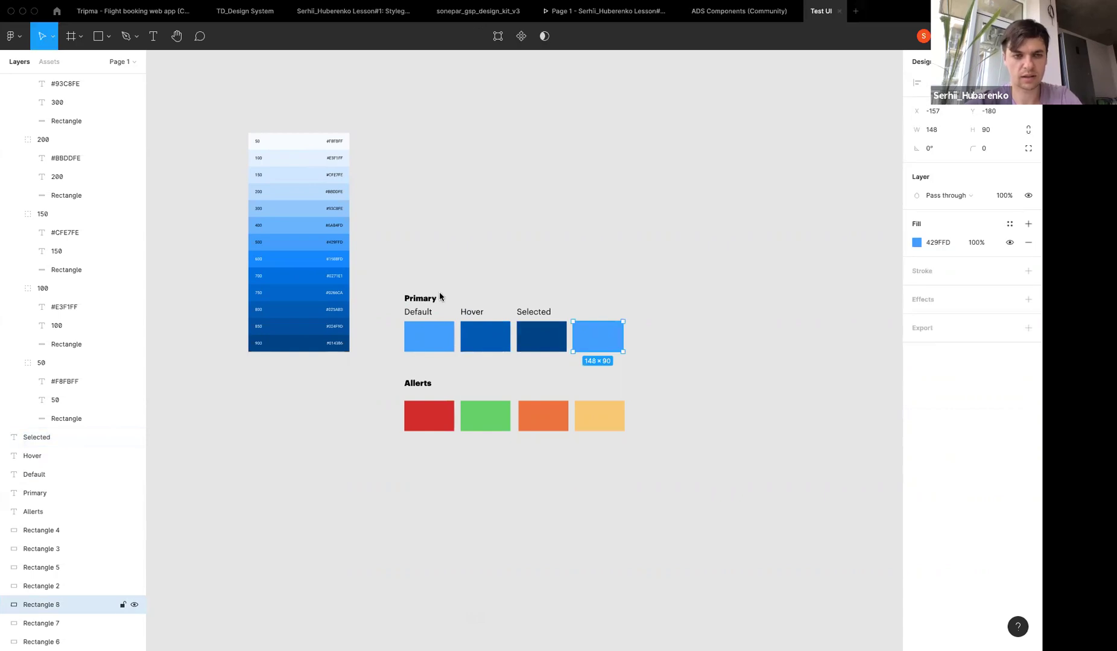
{"action": "left_click", "coordinate": [543, 211]}
{"action": "left_click", "coordinate": [615, 342]}
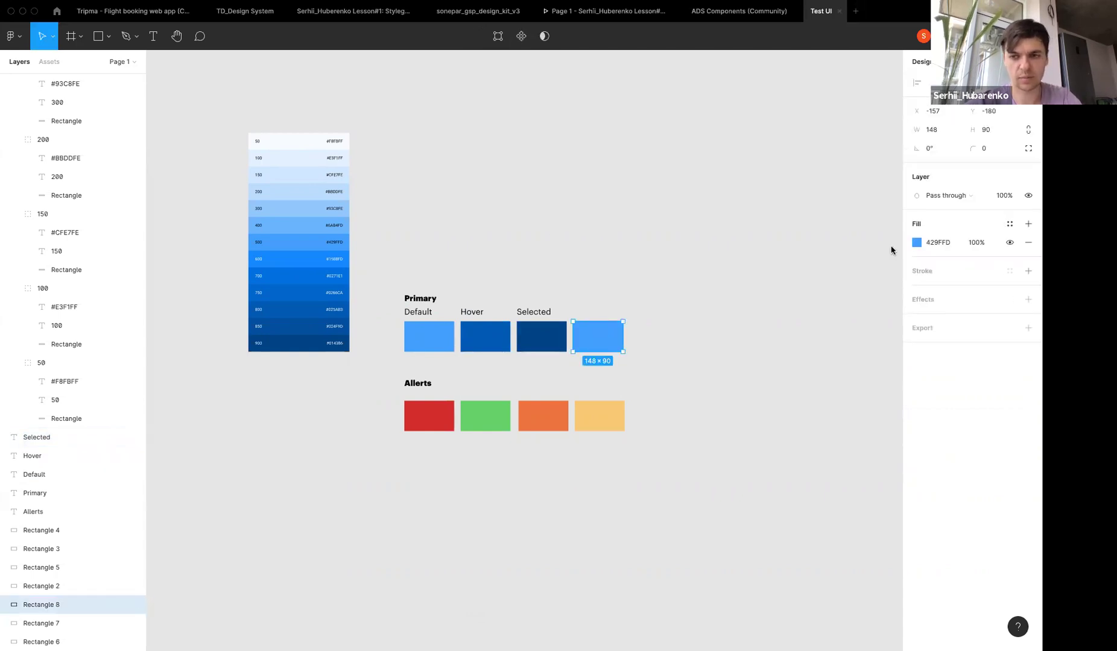
{"action": "left_click", "coordinate": [917, 242]}
{"action": "left_click_drag", "start_coordinate": [779, 289], "coordinate": [746, 312]}
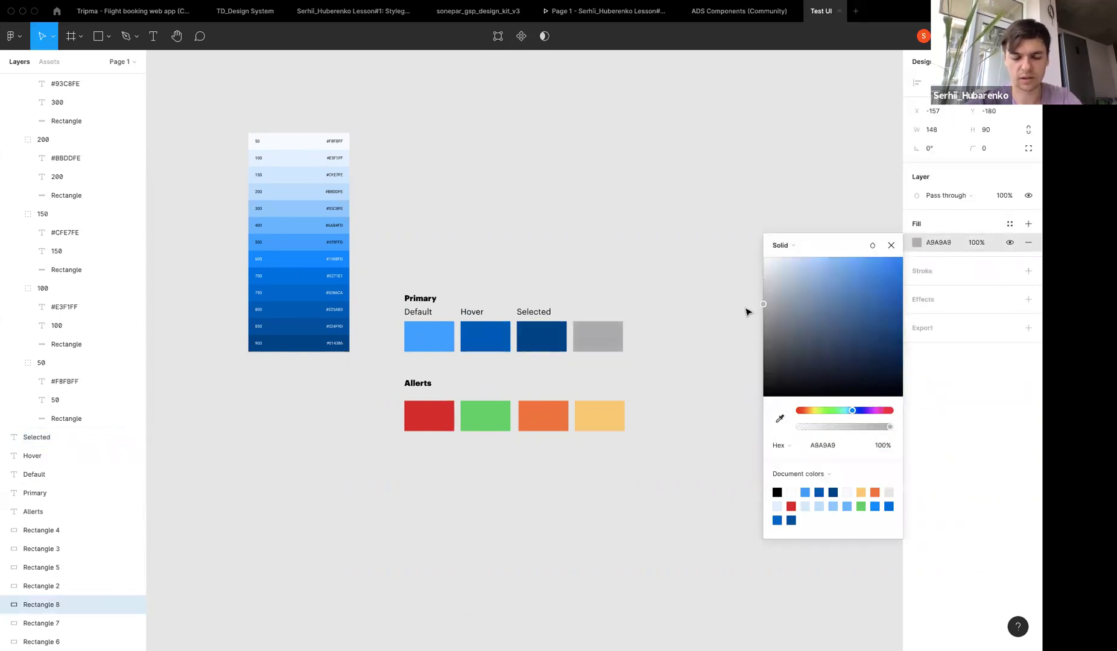
{"action": "left_click", "coordinate": [606, 291]}
Add a 'Disabled' label above the grey swatch
{"action": "left_click", "coordinate": [540, 314]}
{"action": "key", "text": "ctrl+d"}
{"action": "left_click_drag", "start_coordinate": [540, 315], "coordinate": [596, 315]}
{"action": "left_click", "coordinate": [599, 328], "text": "shift"}
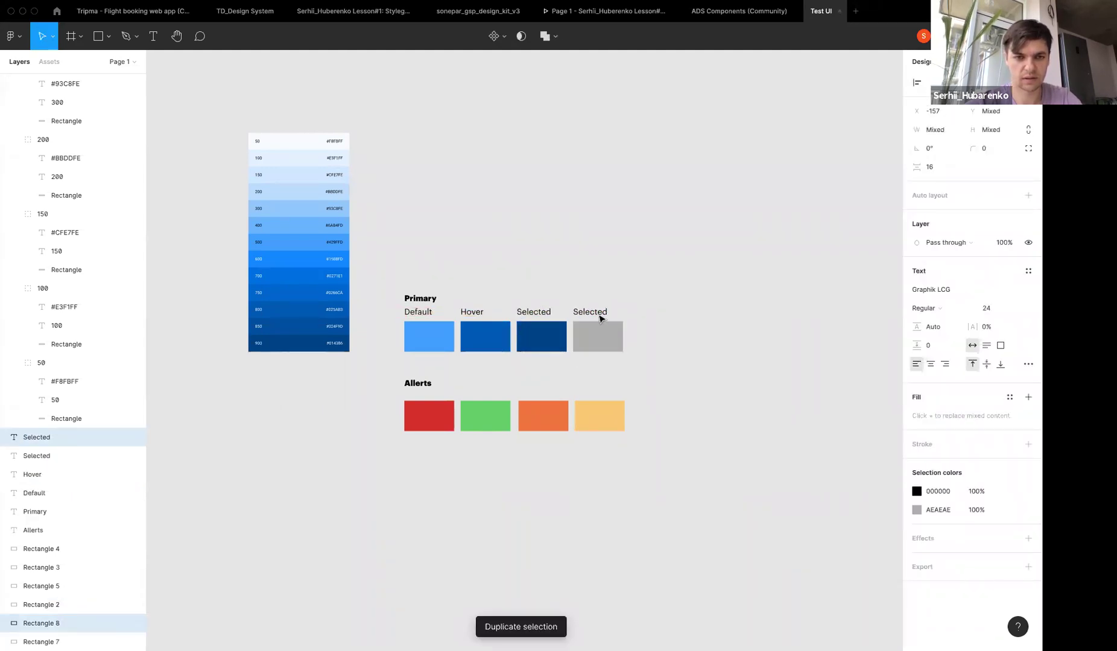
{"action": "double_click", "coordinate": [599, 313]}
{"action": "type", "text": "Disabled"}
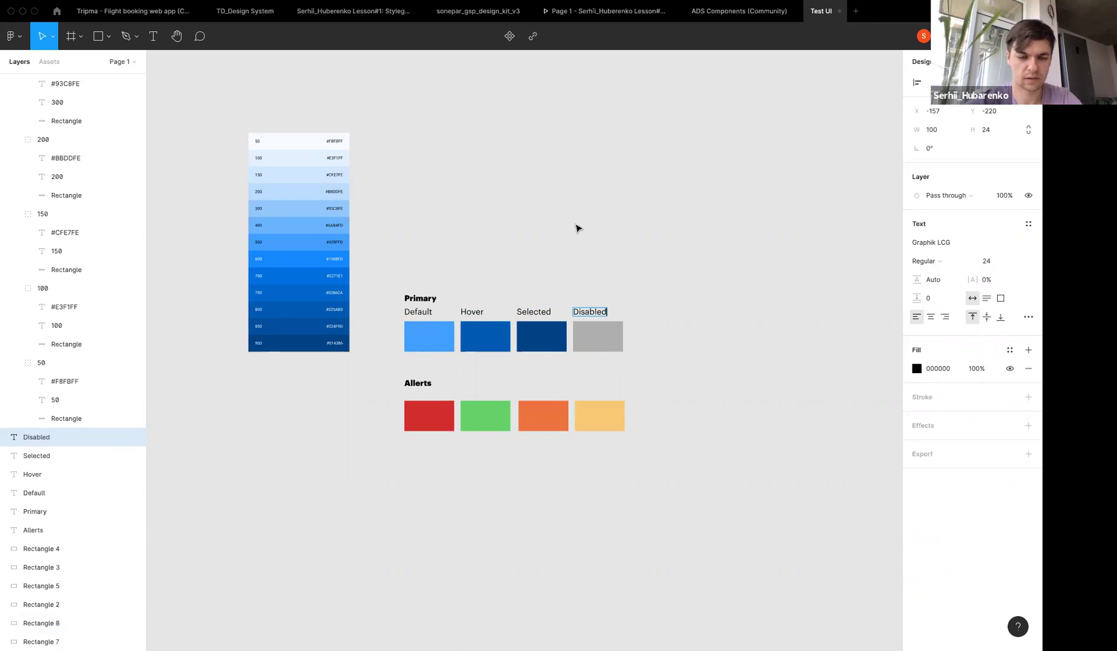
Copy the Primary heading higher up and retype it as 'BG color'
{"action": "left_click", "coordinate": [576, 228]}
{"action": "left_click_drag", "start_coordinate": [419, 299], "coordinate": [419, 208]}
{"action": "double_click", "coordinate": [420, 206]}
{"action": "type", "text": "BG color"}
Add two near-white swatches using the lightest 50 shade under the BG color heading
{"action": "key", "text": "Escape"}
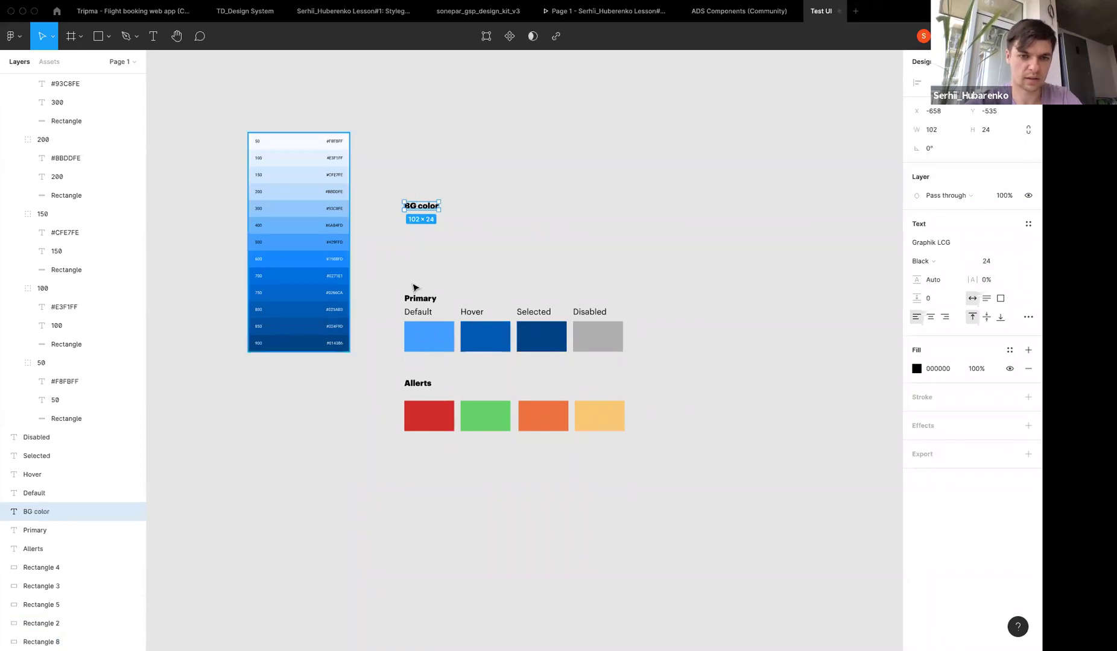
{"action": "left_click_drag", "start_coordinate": [435, 345], "coordinate": [433, 248]}
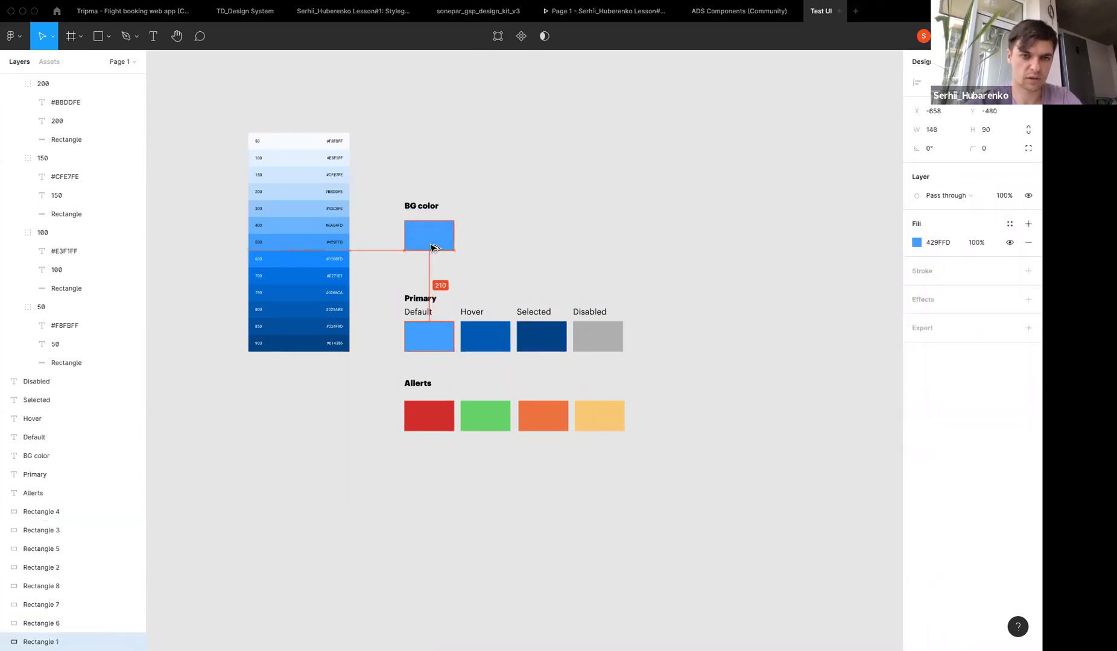
{"action": "key", "text": "i"}
{"action": "left_click", "coordinate": [293, 142]}
{"action": "left_click", "coordinate": [514, 173]}
{"action": "left_click_drag", "start_coordinate": [451, 232], "coordinate": [496, 237]}
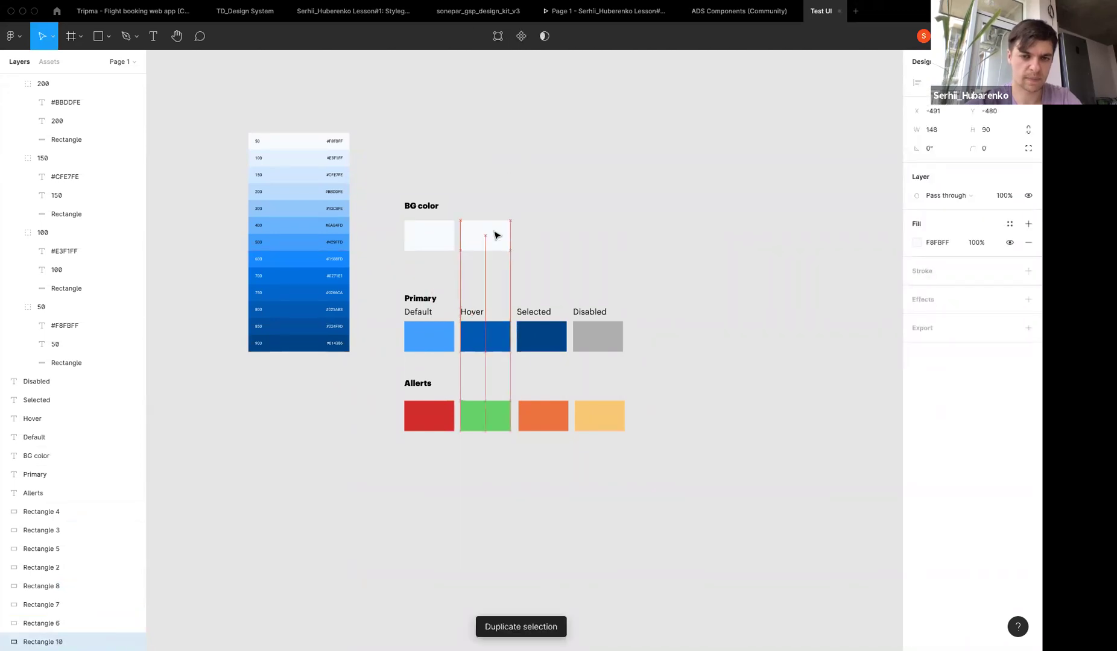
{"action": "left_click", "coordinate": [471, 204]}
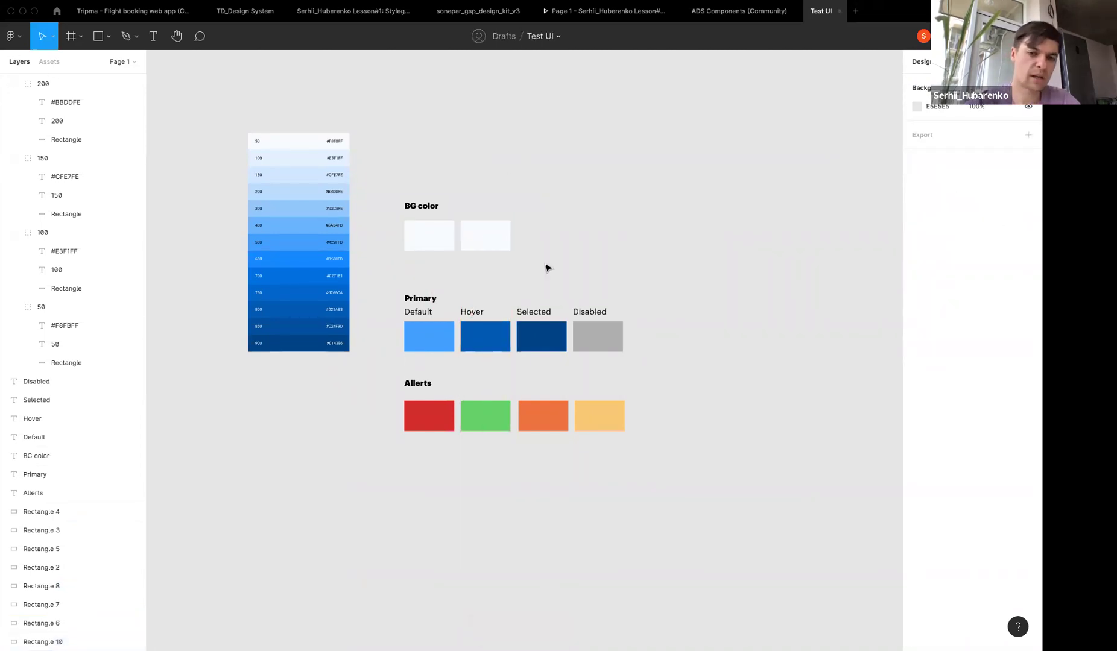
Delete the blue shade scale from the canvas
{"action": "left_click_drag", "start_coordinate": [228, 113], "coordinate": [352, 416]}
{"action": "key", "text": "Delete"}
{"action": "left_click", "coordinate": [417, 345]}
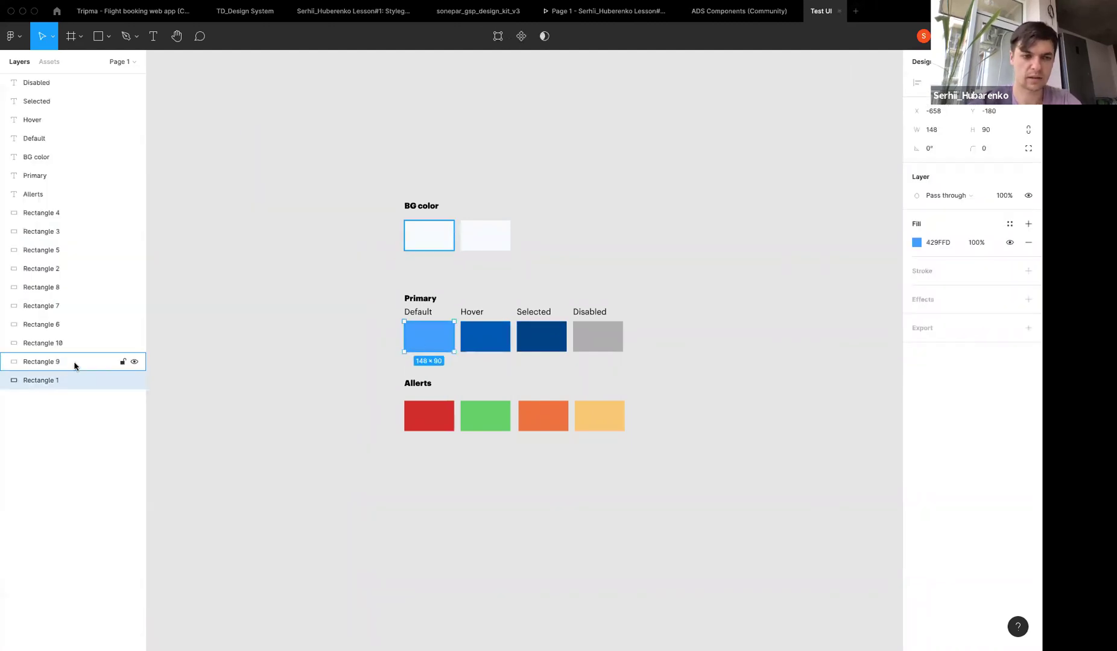
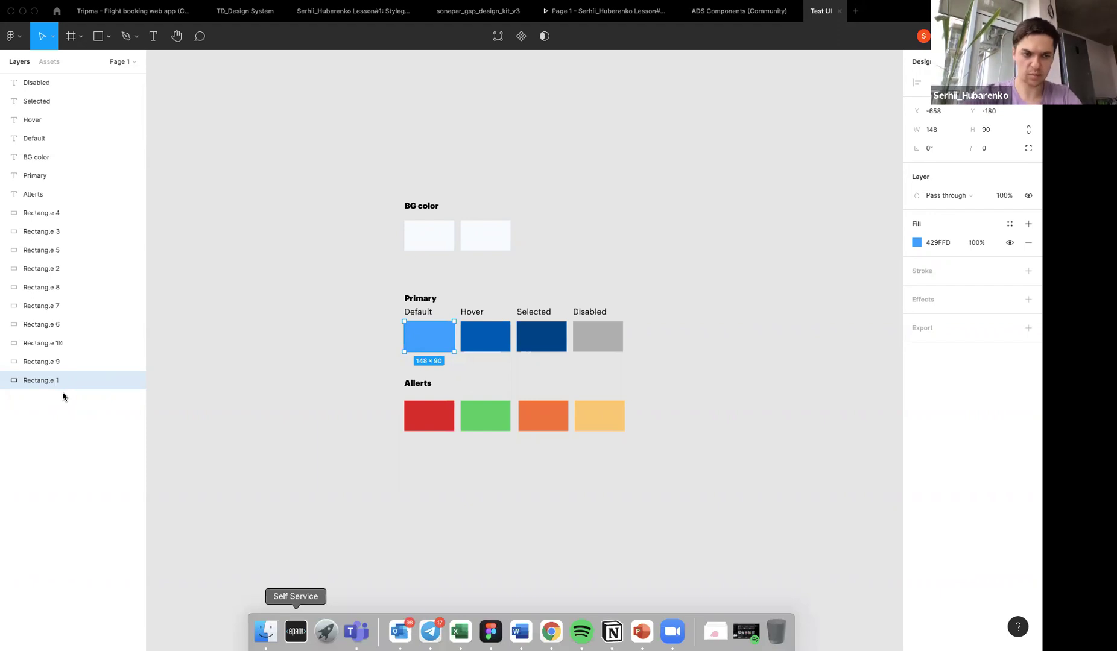
Name the Default swatch layer 'Primary / Default' and paste that name onto the Hover swatch
{"action": "key", "text": "super+r"}
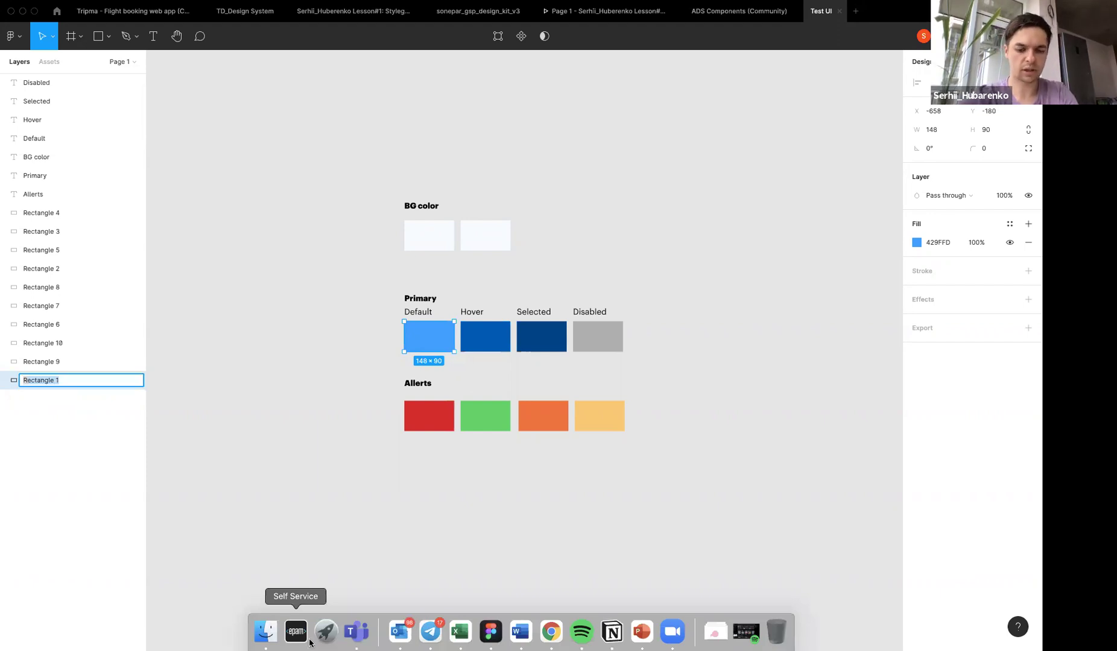
{"action": "type", "text": "Primary / Default"}
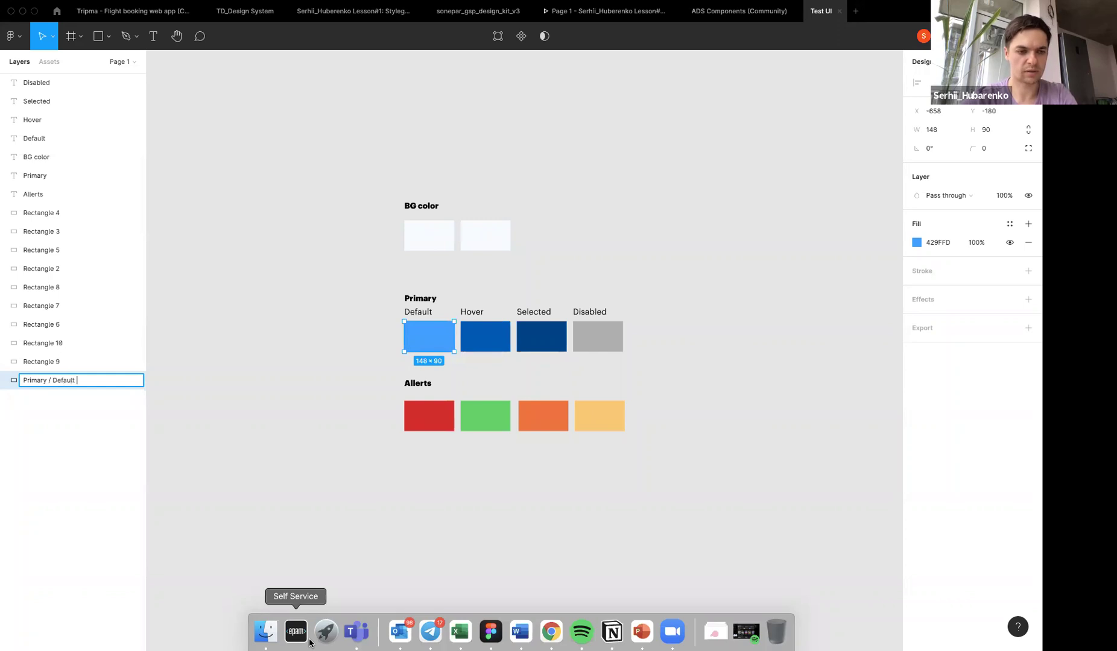
{"action": "key", "text": "Return"}
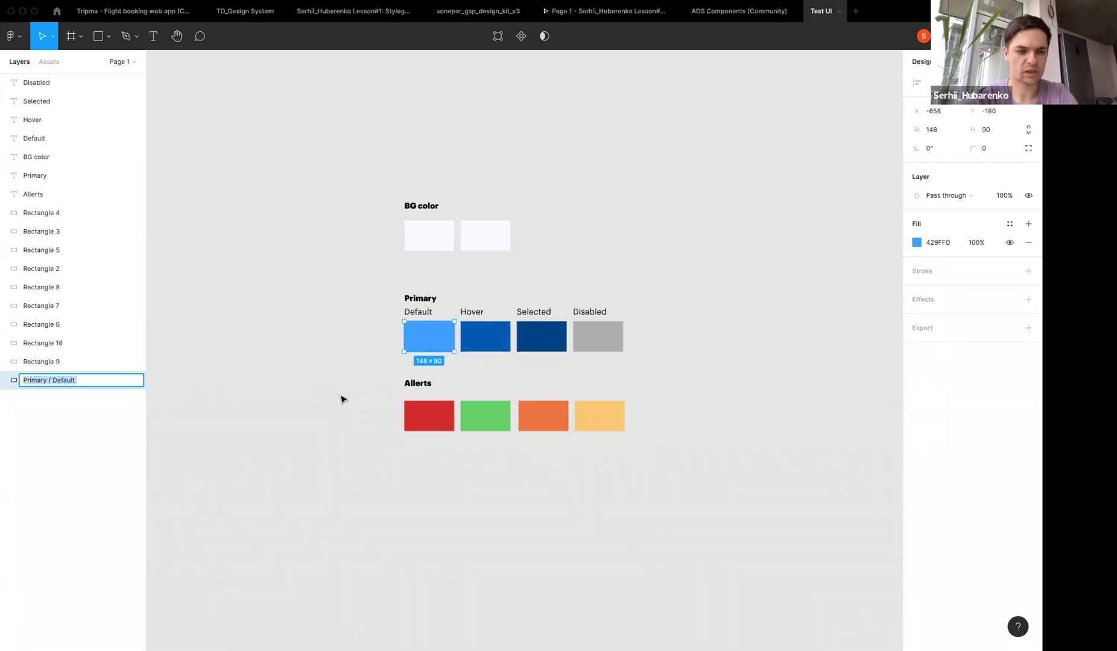
{"action": "double_click", "coordinate": [42, 324]}
{"action": "type", "text": "Primary / Default"}
{"action": "key", "text": "Return"}
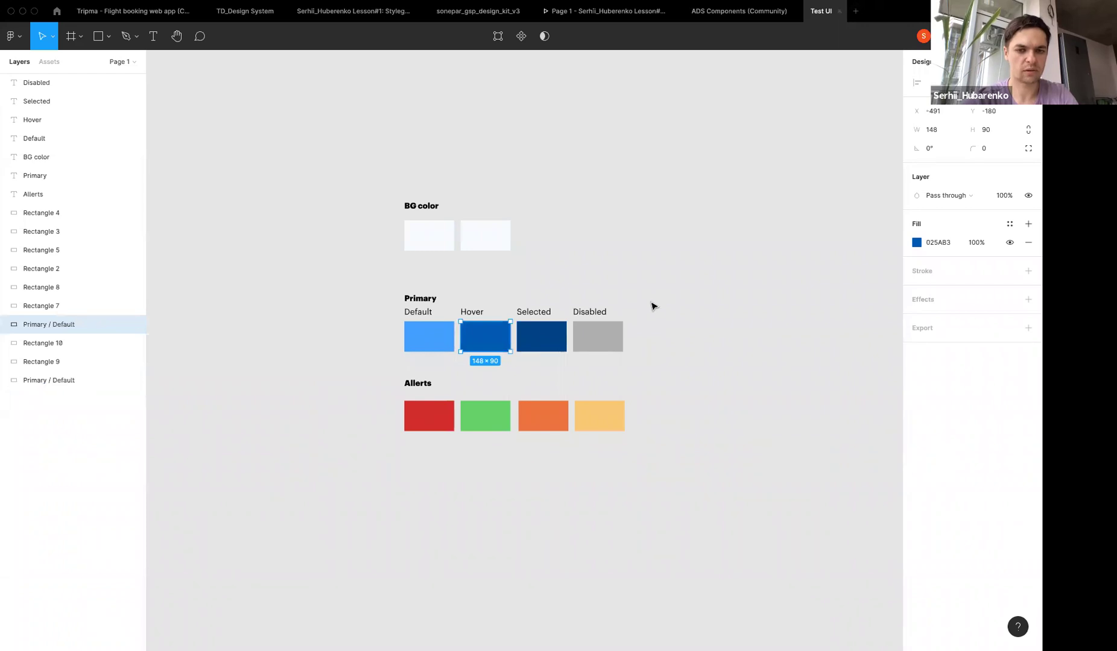
Paste the 'Primary / Default' name onto the Selected and Disabled swatch layers
{"action": "left_click", "coordinate": [524, 345]}
{"action": "key", "text": "ctrl+r"}
{"action": "type", "text": "Primary / Default"}
{"action": "key", "text": "Return"}
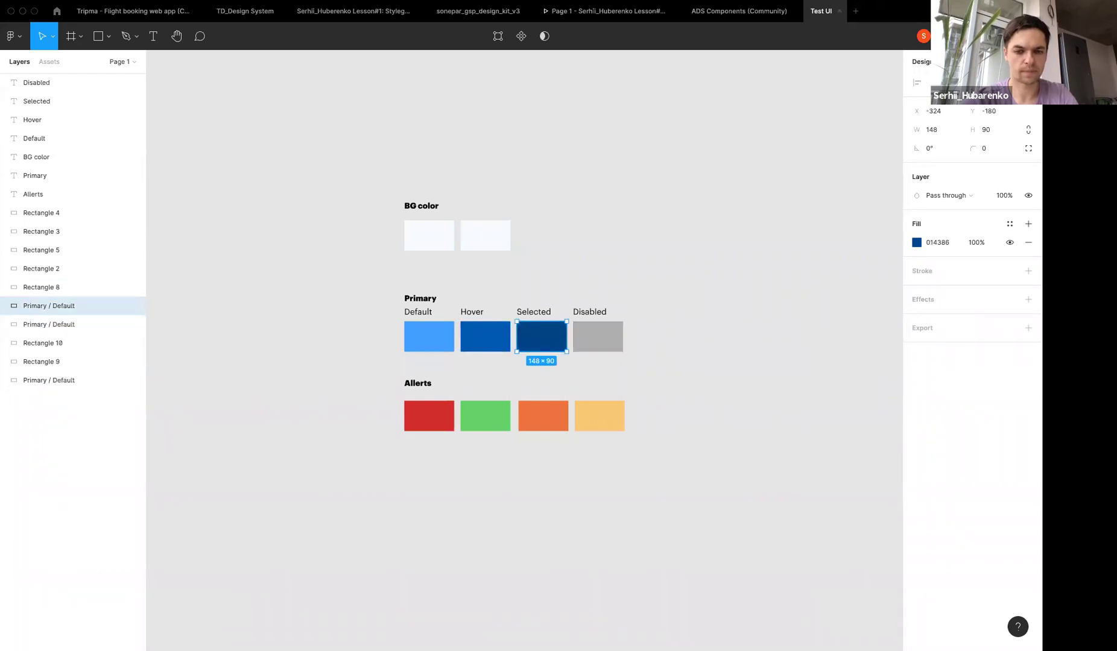
{"action": "left_click", "coordinate": [609, 342]}
{"action": "key", "text": "ctrl+r"}
{"action": "type", "text": "Primary / Default"}
{"action": "key", "text": "Return"}
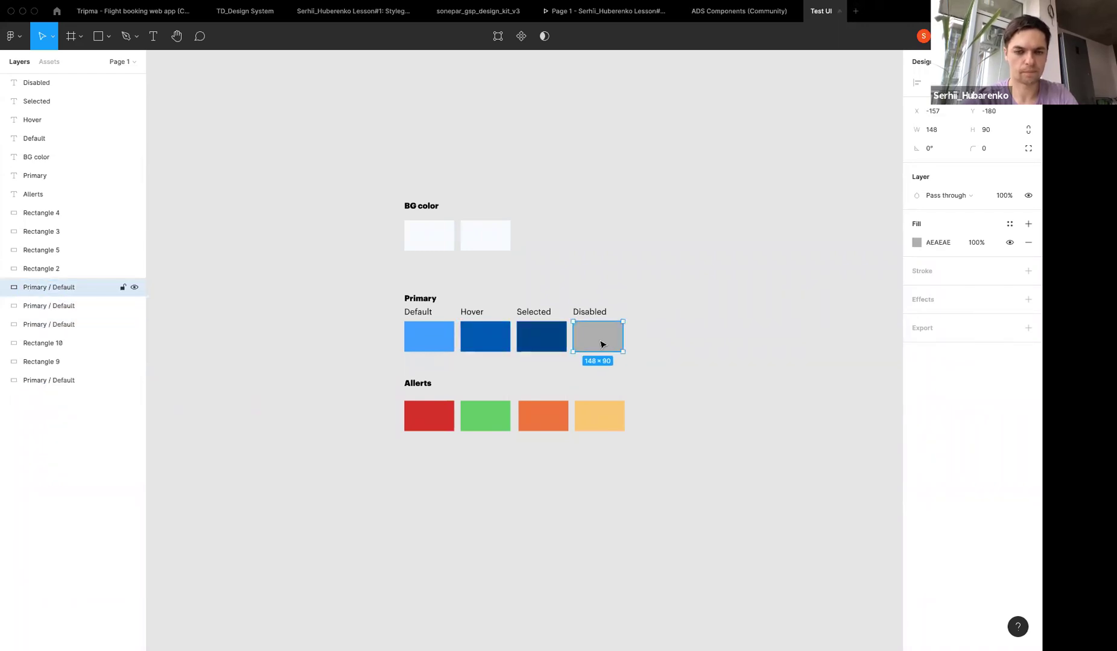
Change the copied names to 'Primary / Hover' and 'Primary / Selected'
{"action": "left_click", "coordinate": [97, 326]}
{"action": "key", "text": "ctrl+r"}
{"action": "double_click", "coordinate": [71, 324]}
{"action": "type", "text": "S"}
{"action": "key", "text": "Return"}
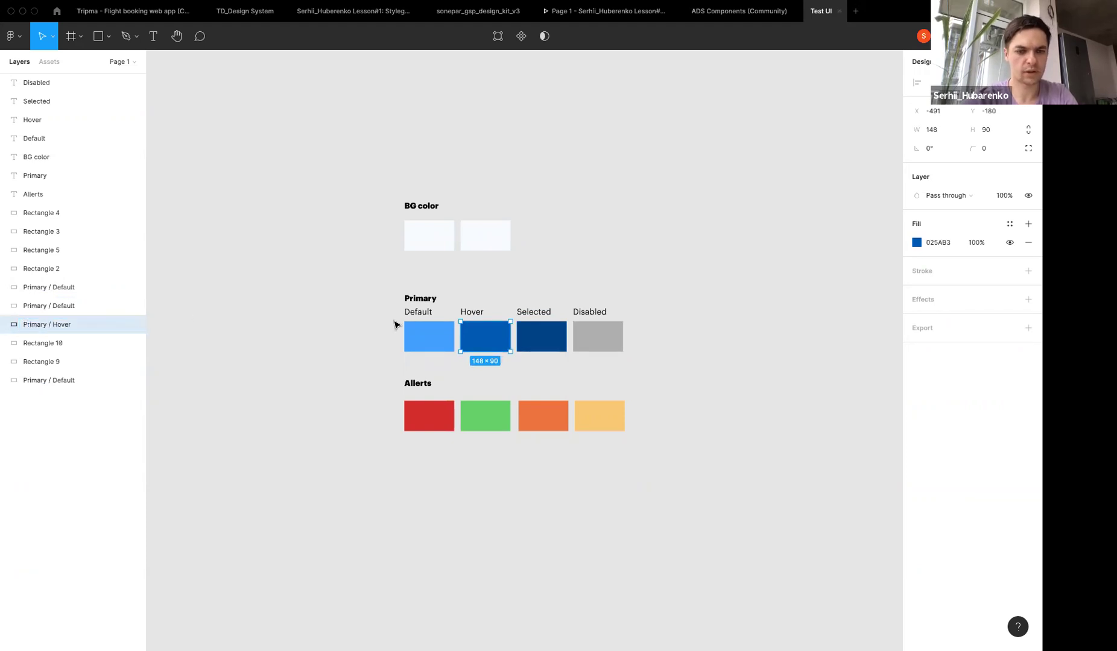
{"action": "left_click", "coordinate": [541, 332]}
{"action": "key", "text": "ctrl+r"}
{"action": "key", "text": "Right"}
{"action": "key", "text": "BackSpace"}
{"action": "key", "text": "BackSpace"}
{"action": "key", "text": "BackSpace"}
{"action": "key", "text": "BackSpace"}
{"action": "key", "text": "BackSpace"}
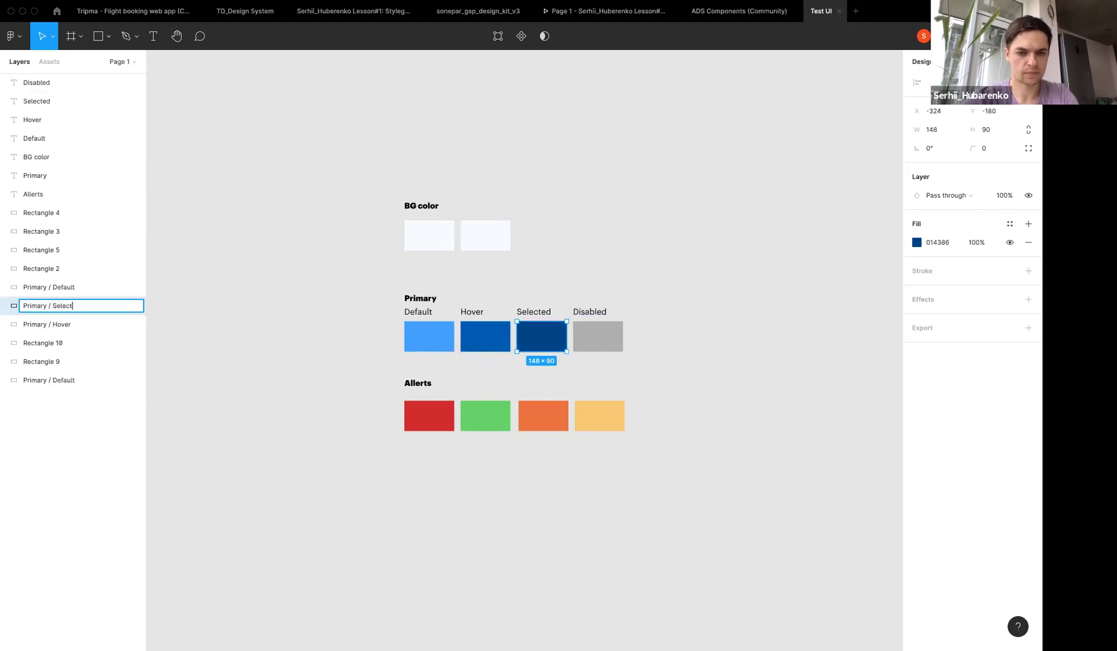
{"action": "key", "text": "Return"}
Rename the Disabled swatch layer to 'Primary / Disabled'
{"action": "left_click", "coordinate": [576, 324]}
{"action": "key", "text": "ctrl+r"}
{"action": "double_click", "coordinate": [60, 288]}
{"action": "type", "text": "Disabled"}
{"action": "key", "text": "Return"}
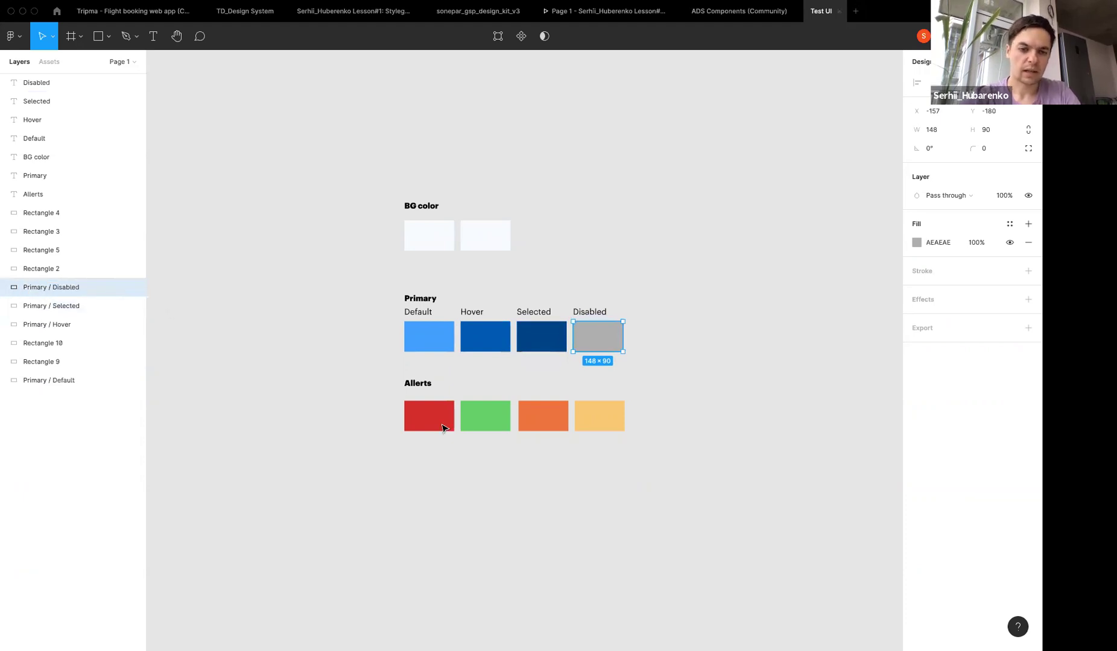
{"action": "left_click", "coordinate": [447, 426]}
Batch-rename all four alert swatches to 'Allerts /'
{"action": "left_click", "coordinate": [492, 416], "text": "shift"}
{"action": "left_click", "coordinate": [544, 416], "text": "shift"}
{"action": "left_click", "coordinate": [597, 417], "text": "shift"}
{"action": "key", "text": "ctrl+r"}
{"action": "type", "text": "A"}
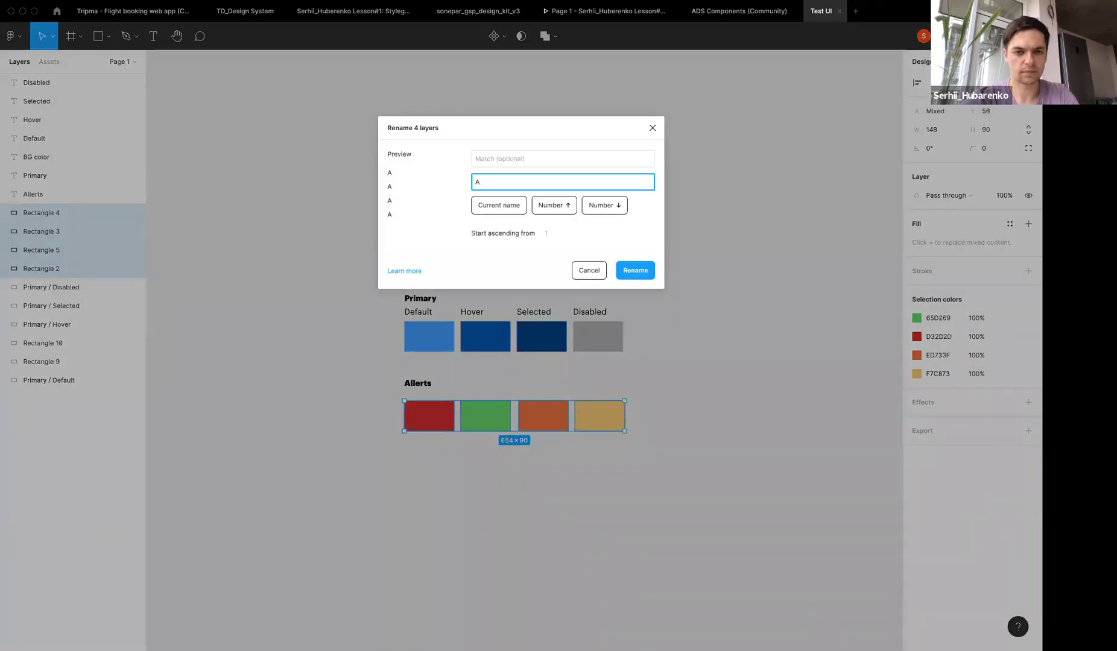
{"action": "type", "text": "llerts /"}
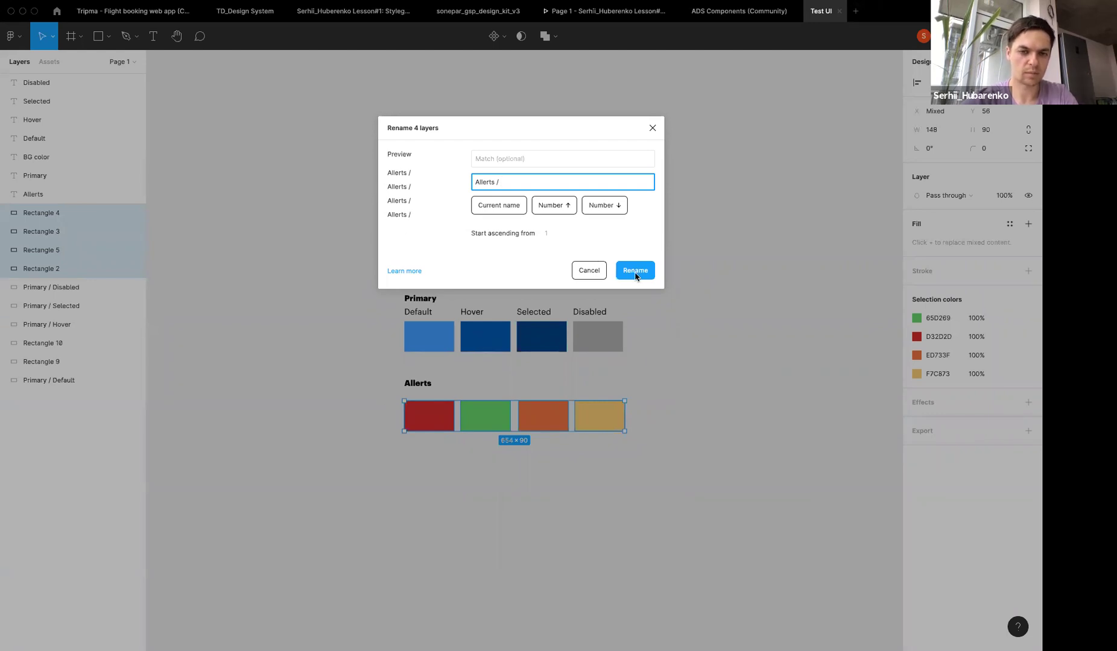
{"action": "left_click", "coordinate": [636, 270]}
Name the red swatch 'Allerts / Error' and the green swatch 'Allerts / Ok'
{"action": "left_click", "coordinate": [425, 417]}
{"action": "key", "text": "ctrl+r"}
{"action": "left_click", "coordinate": [62, 250]}
{"action": "type", "text": "E"}
{"action": "key", "text": "Return"}
{"action": "left_click", "coordinate": [492, 416]}
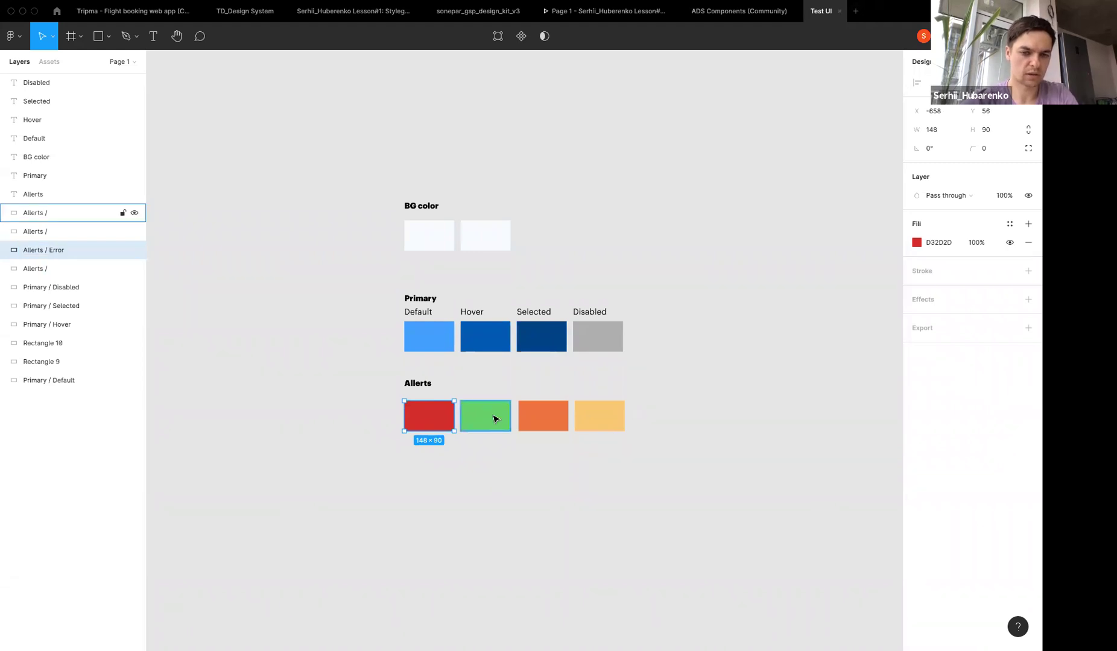
{"action": "key", "text": "ctrl+r"}
{"action": "type", "text": "Ok"}
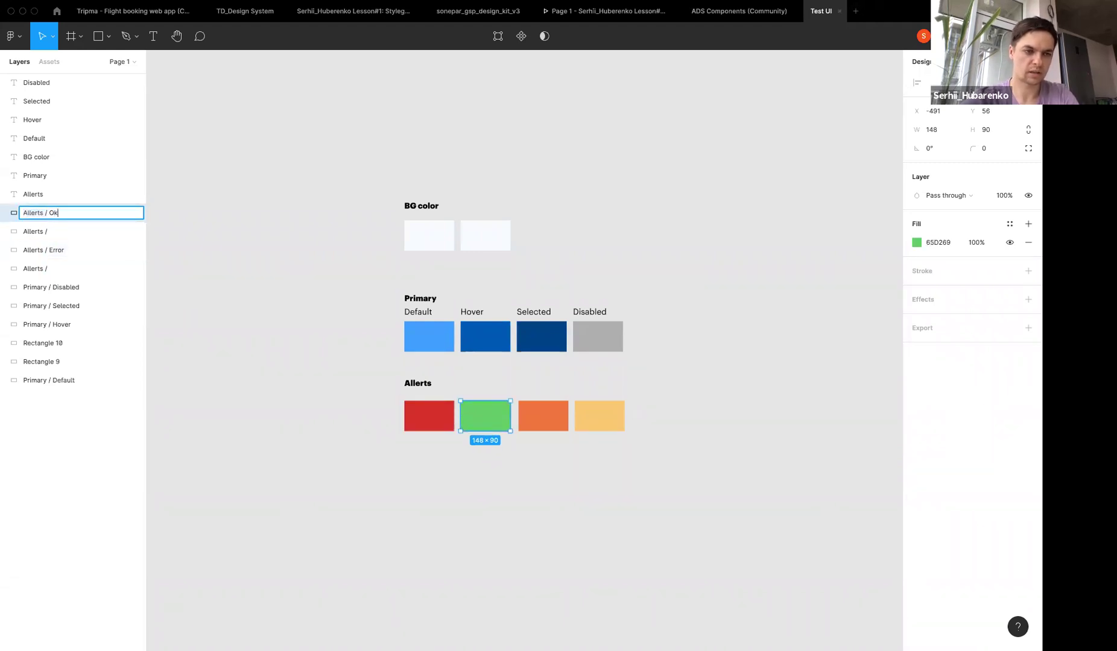
{"action": "key", "text": "Return"}
Name the orange swatch 'Allerts / Info' and the yellow swatch 'Allerts / Second Info'
{"action": "left_click", "coordinate": [522, 404]}
{"action": "key", "text": "ctrl+r"}
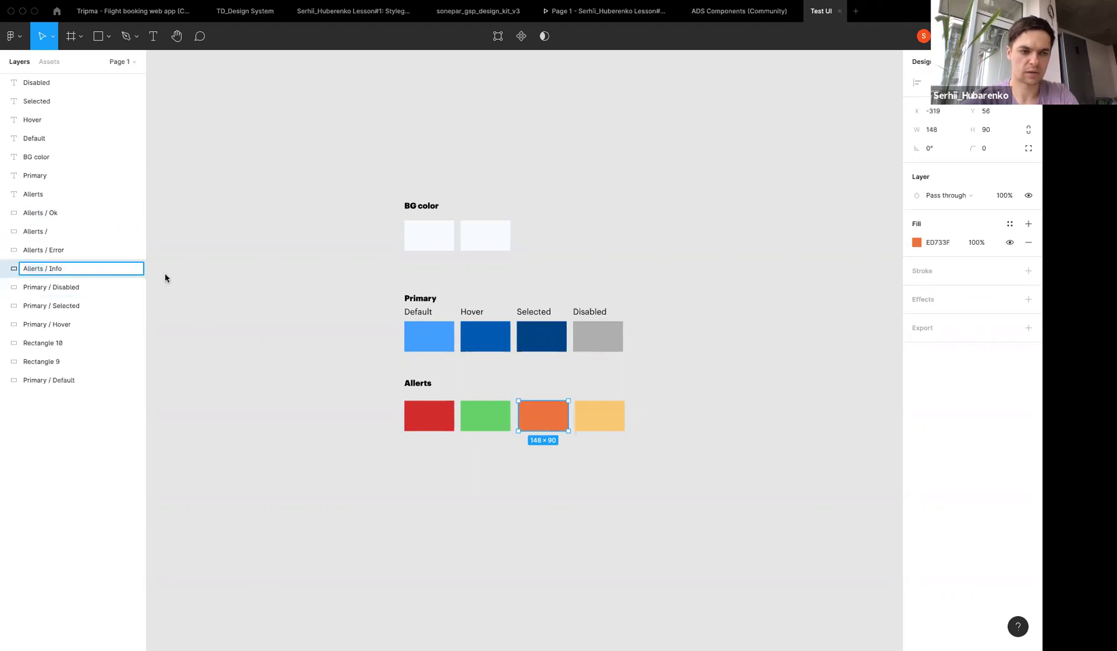
{"action": "key", "text": "Return"}
{"action": "left_click", "coordinate": [603, 413]}
{"action": "key", "text": "ctrl+r"}
{"action": "key", "text": "Right"}
{"action": "type", "text": "Se"}
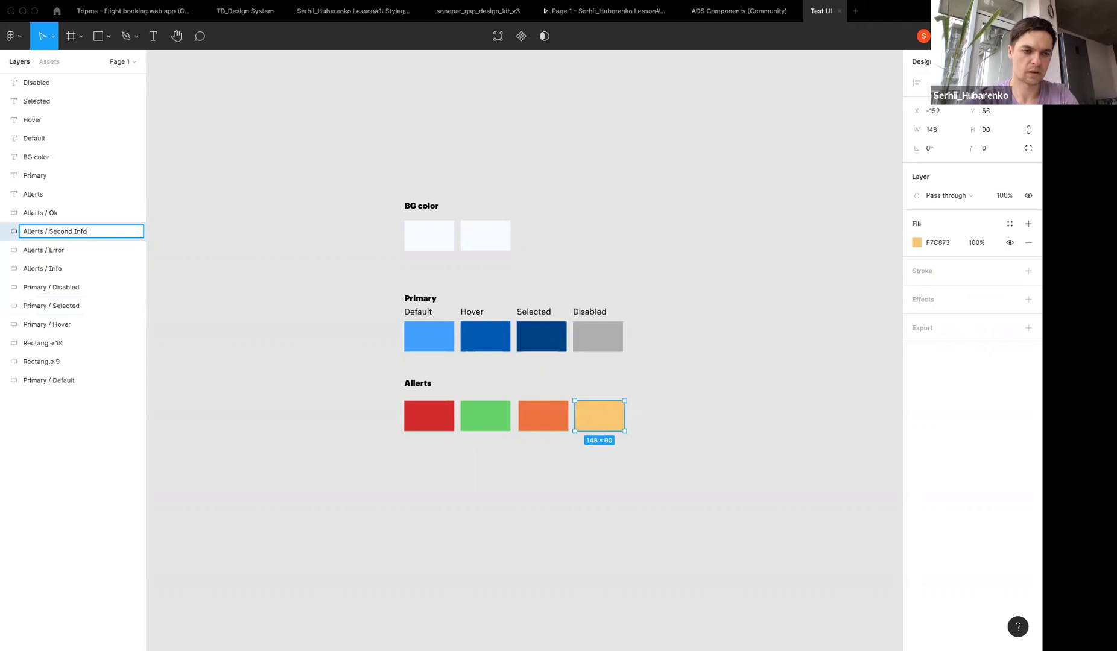
{"action": "key", "text": "Return"}
{"action": "key", "text": "Escape"}
Rename the first BG swatch layer to 'BG / Lighter'
{"action": "left_click", "coordinate": [450, 233]}
{"action": "key", "text": "ctrl+r"}
{"action": "type", "text": "BG / "}
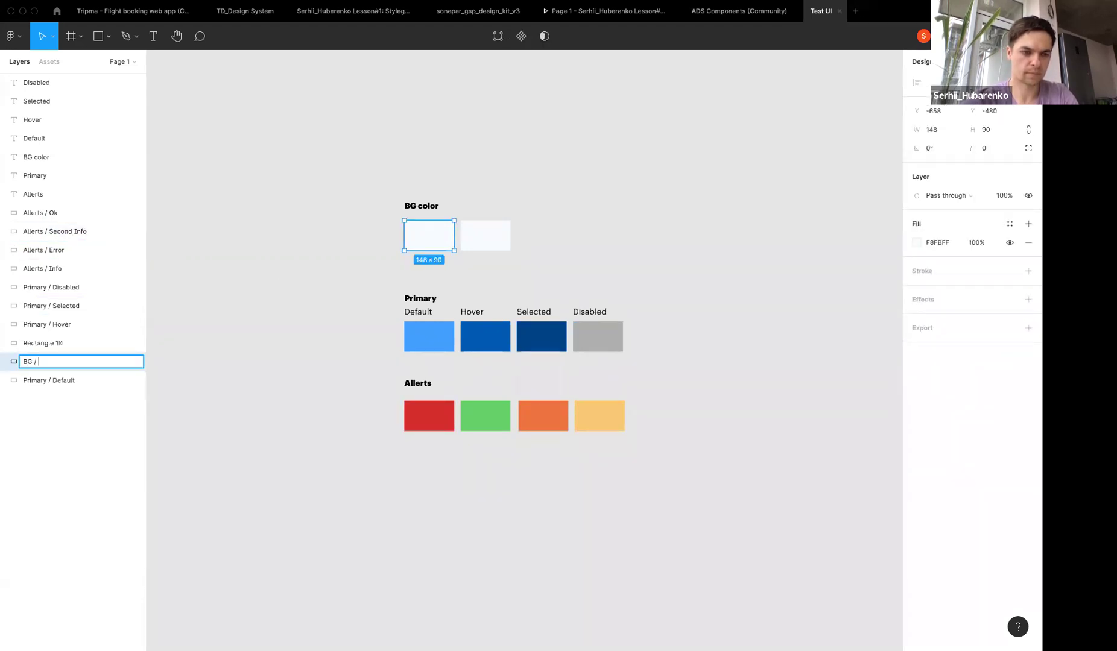
{"action": "type", "text": "Lighter"}
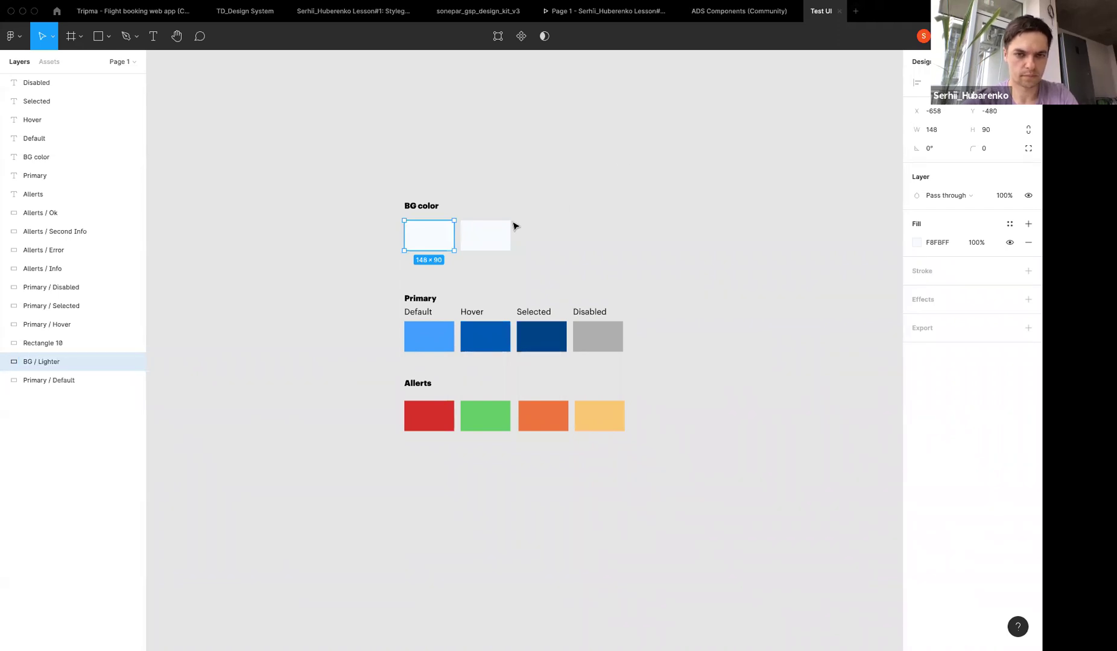
Generate a Color Shades palette from base colour F8FBFF and place it beside the BG swatches
{"action": "left_click", "coordinate": [507, 228]}
{"action": "key", "text": "super+slash"}
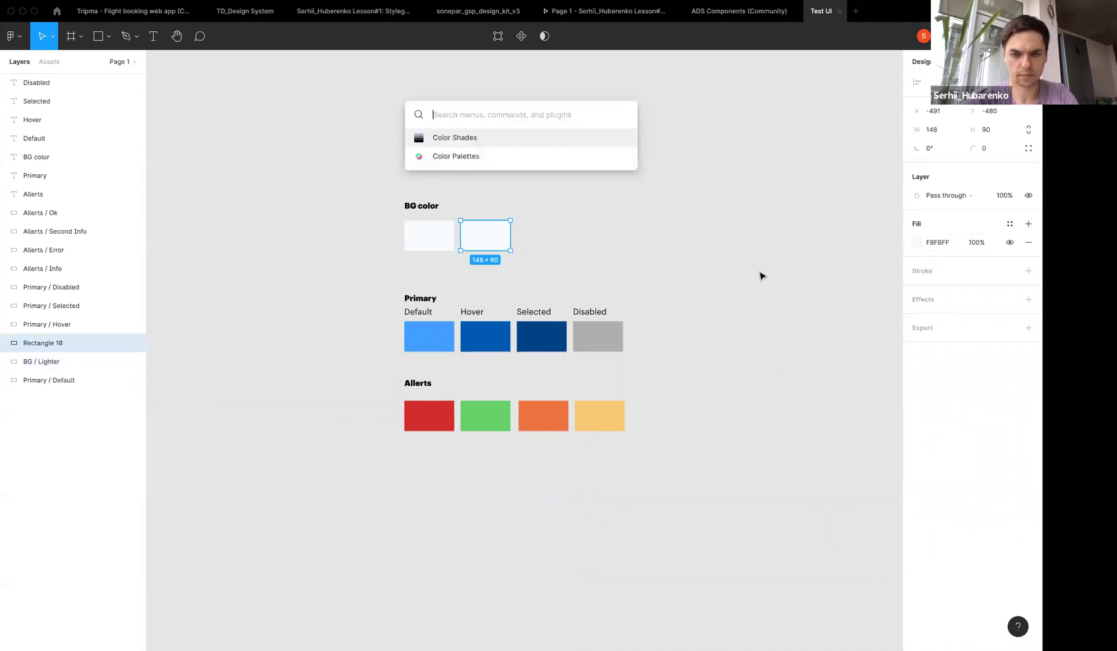
{"action": "left_click", "coordinate": [488, 138]}
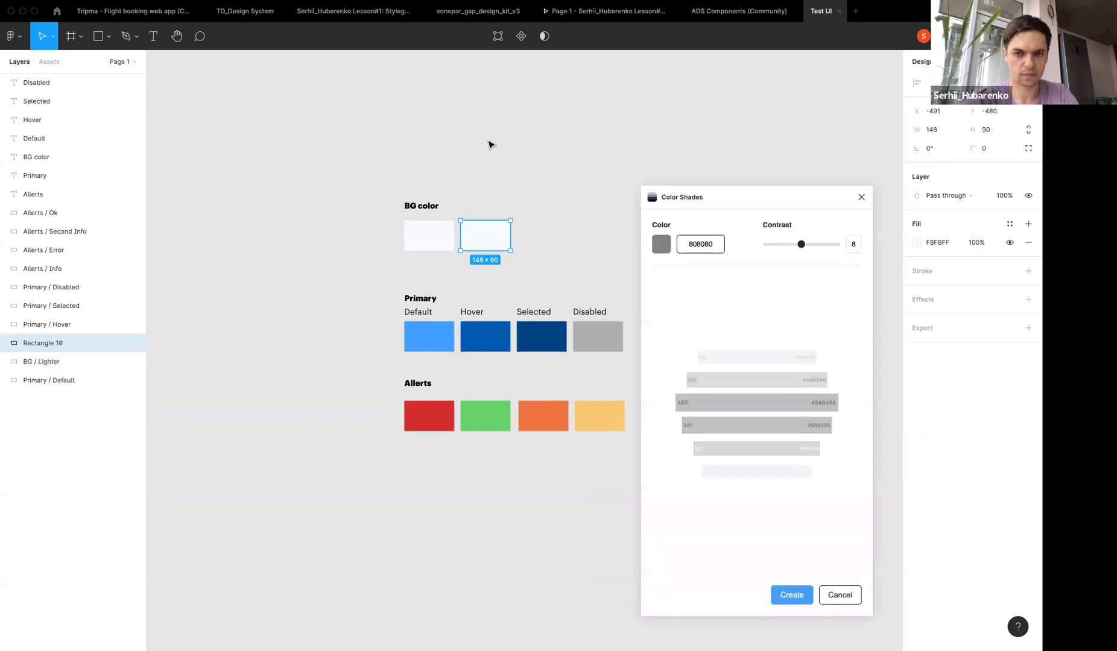
{"action": "left_click", "coordinate": [939, 243]}
{"action": "key", "text": "ctrl+c"}
{"action": "left_click", "coordinate": [719, 245]}
{"action": "key", "text": "ctrl+a"}
{"action": "key", "text": "ctrl+v"}
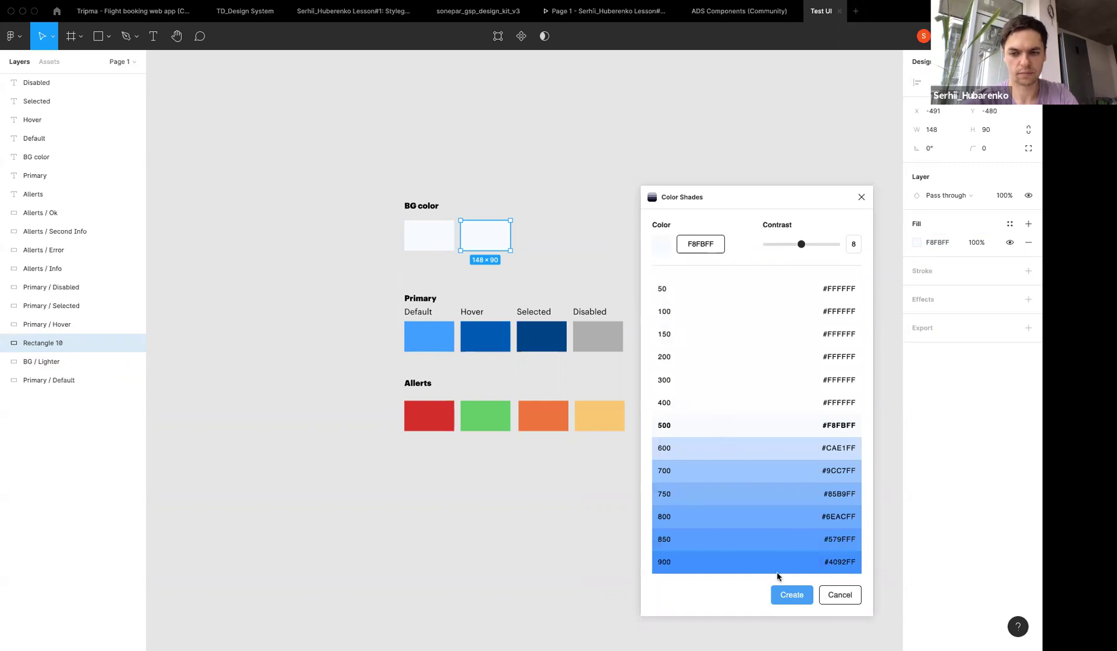
{"action": "left_click", "coordinate": [783, 596]}
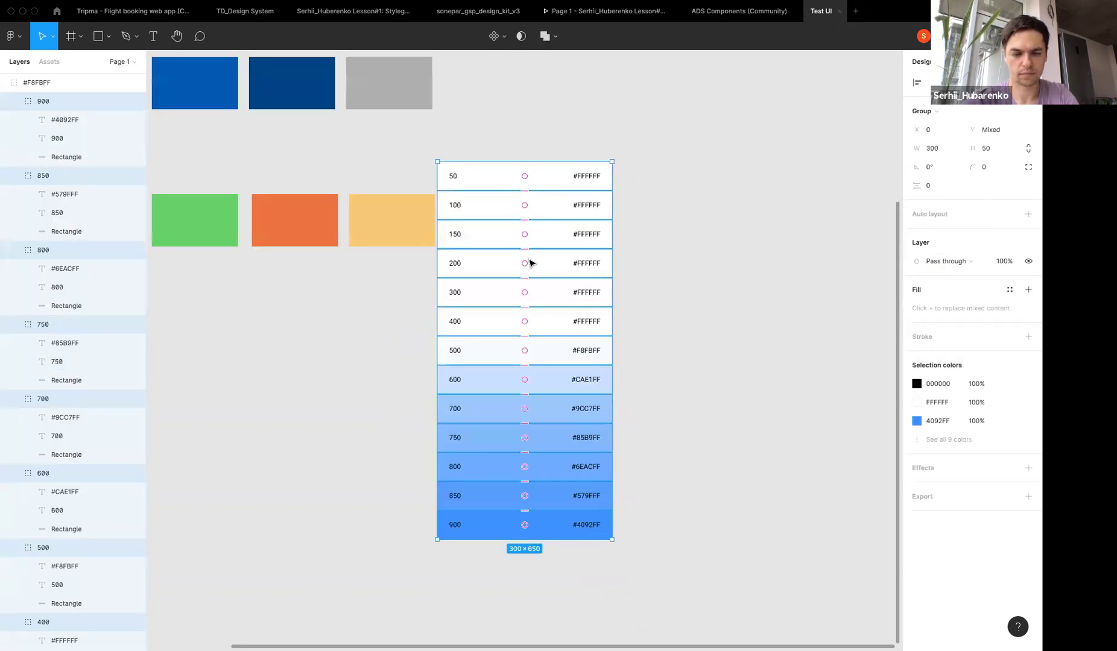
{"action": "scroll", "coordinate": [530, 263], "scroll_direction": "down", "scroll_amount": 3}
{"action": "left_click_drag", "start_coordinate": [567, 422], "coordinate": [570, 203]}
Try sampling palette shades onto the BG swatches with the colour picker
{"action": "left_click", "coordinate": [376, 168]}
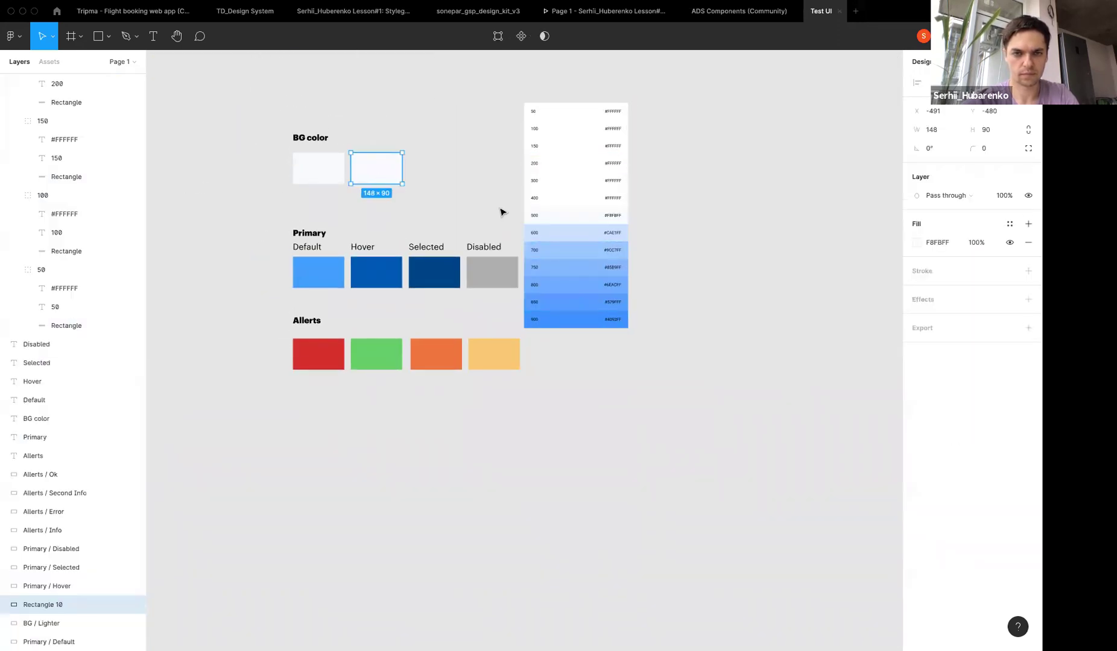
{"action": "key", "text": "i"}
{"action": "left_click", "coordinate": [573, 217]}
{"action": "left_click", "coordinate": [462, 213]}
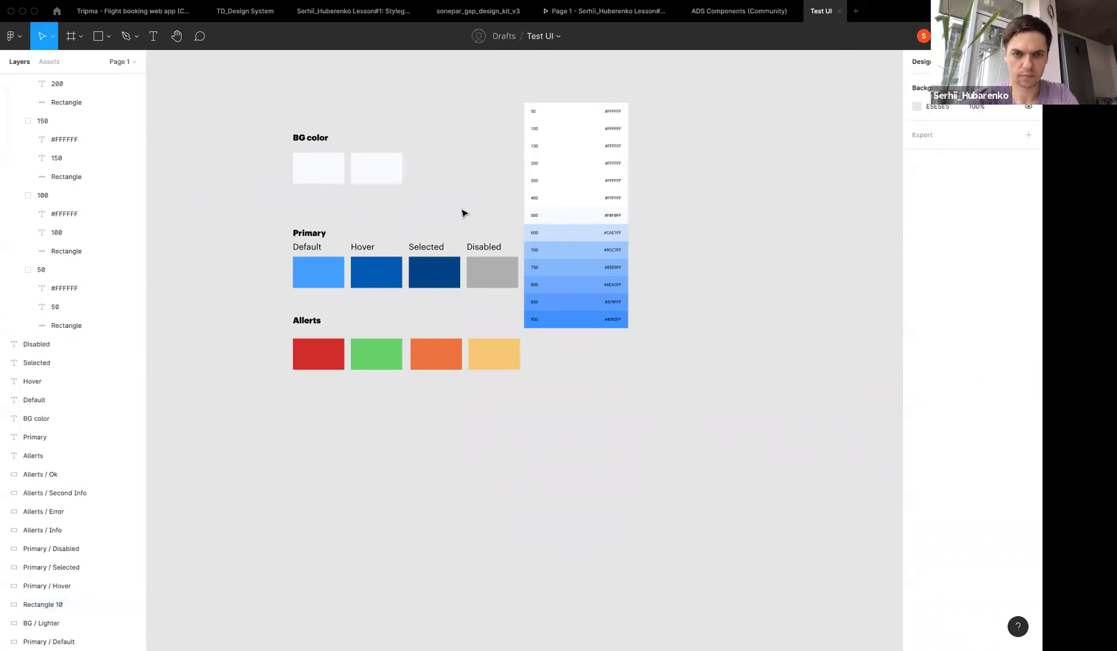
{"action": "left_click", "coordinate": [320, 171]}
{"action": "left_click", "coordinate": [368, 155]}
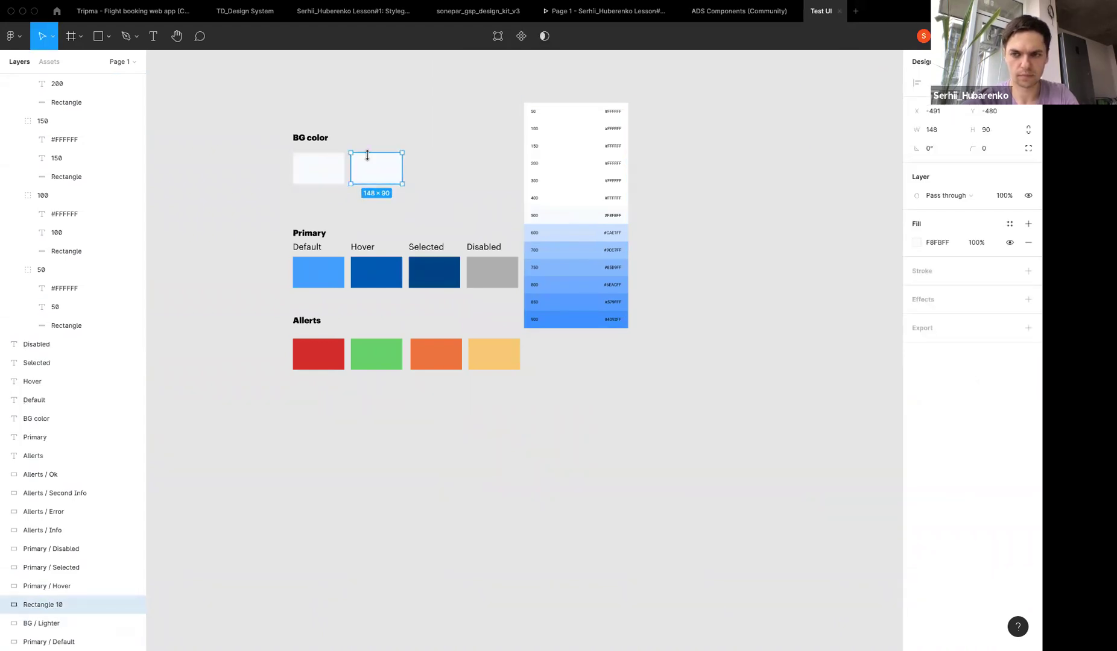
{"action": "key", "text": "i"}
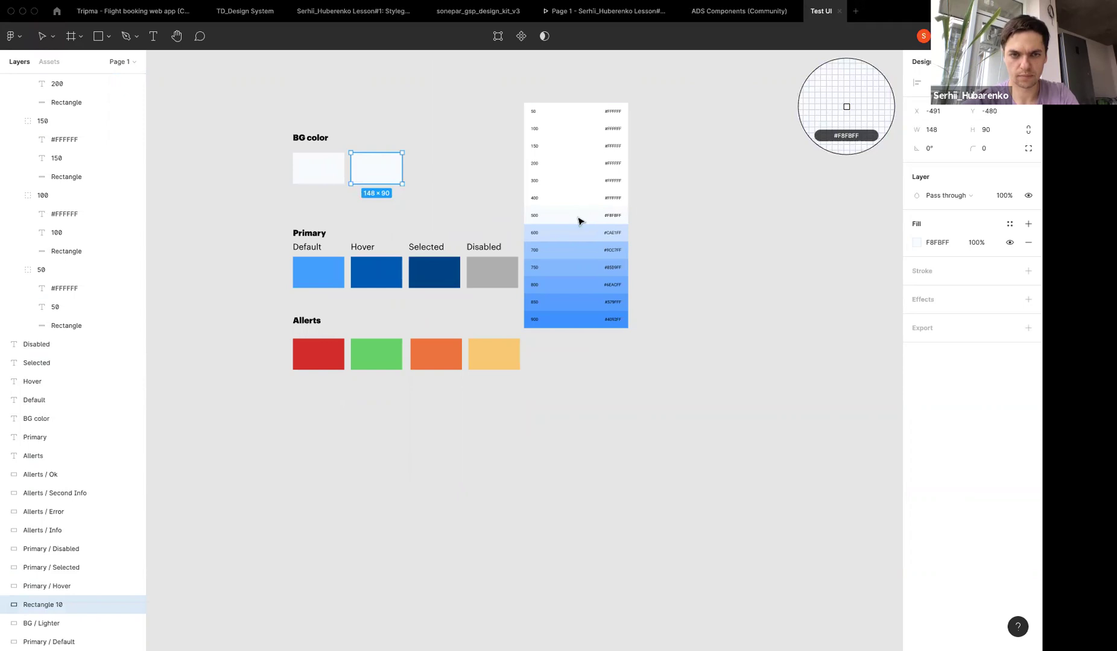
{"action": "left_click", "coordinate": [578, 221]}
{"action": "left_click", "coordinate": [326, 171]}
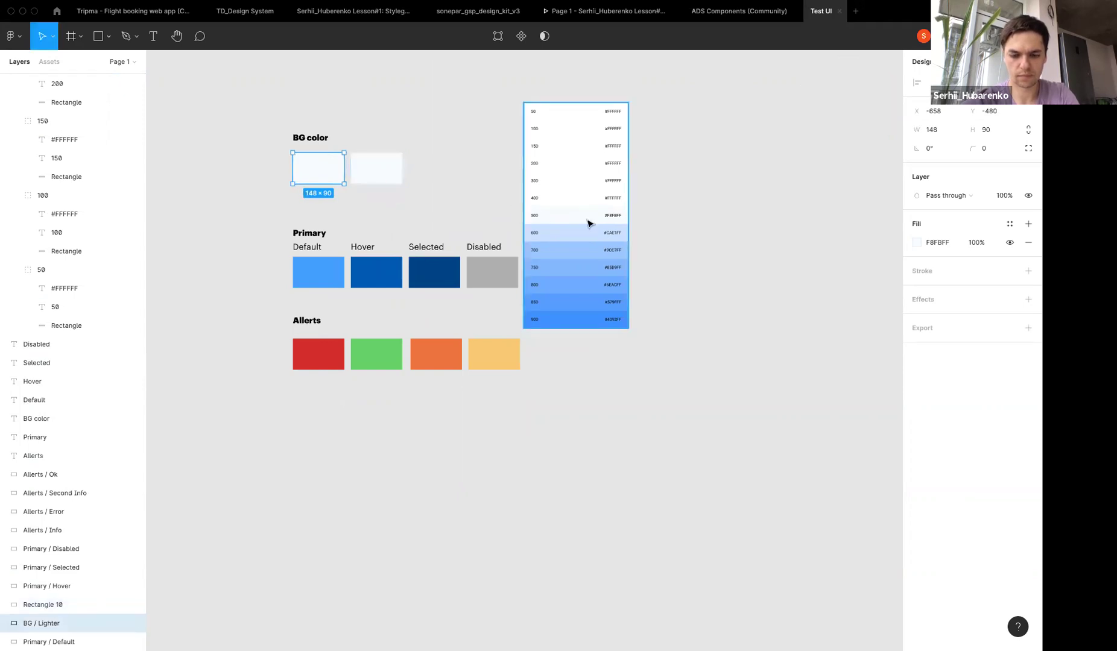
{"action": "key", "text": "i"}
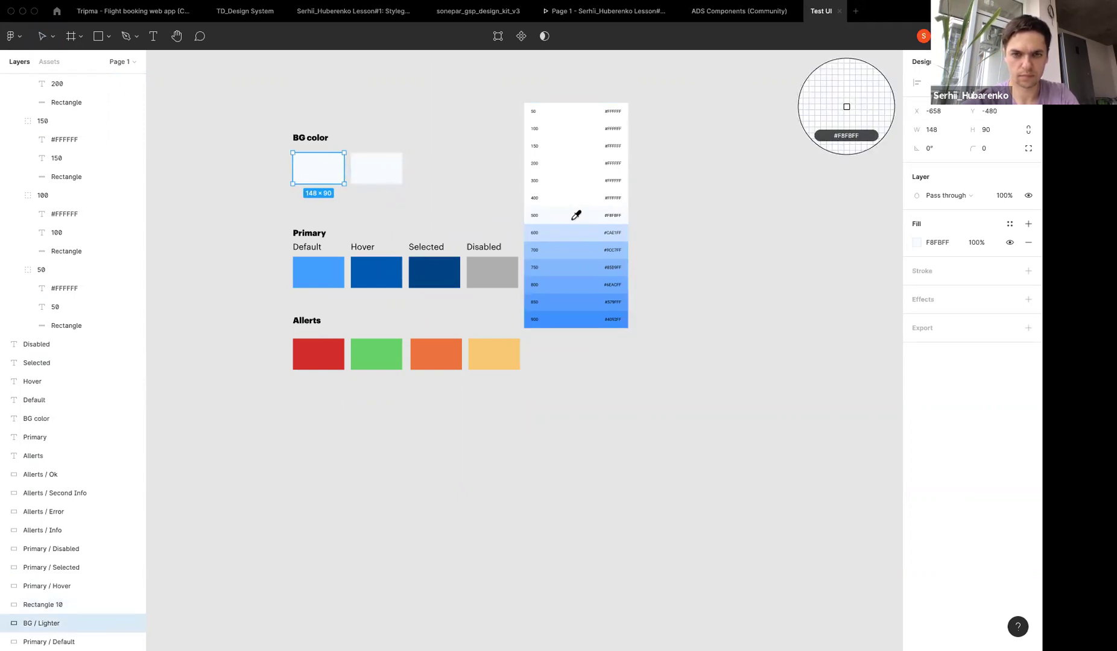
{"action": "left_click", "coordinate": [576, 215]}
{"action": "key", "text": "c"}
{"action": "left_click", "coordinate": [391, 164]}
{"action": "key", "text": "Escape"}
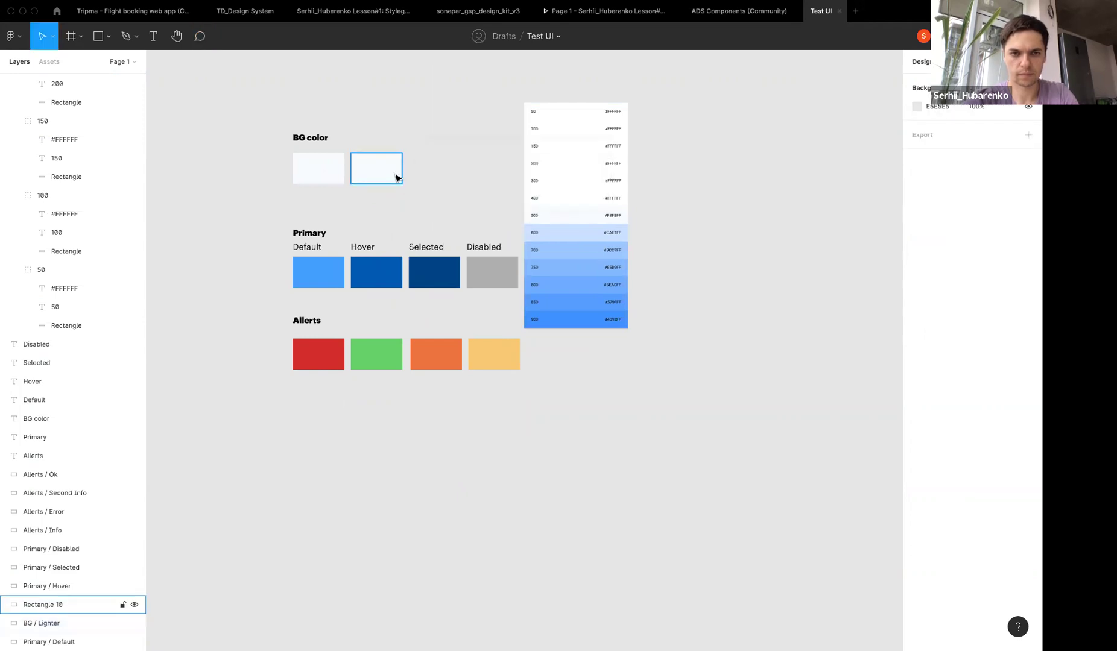
Fill the second BG swatch with the palette's 600 shade
{"action": "left_click", "coordinate": [397, 178]}
{"action": "key", "text": "i"}
{"action": "left_click", "coordinate": [561, 221]}
{"action": "key", "text": "i"}
{"action": "left_click", "coordinate": [563, 226]}
{"action": "key", "text": "i"}
{"action": "left_click", "coordinate": [431, 191]}
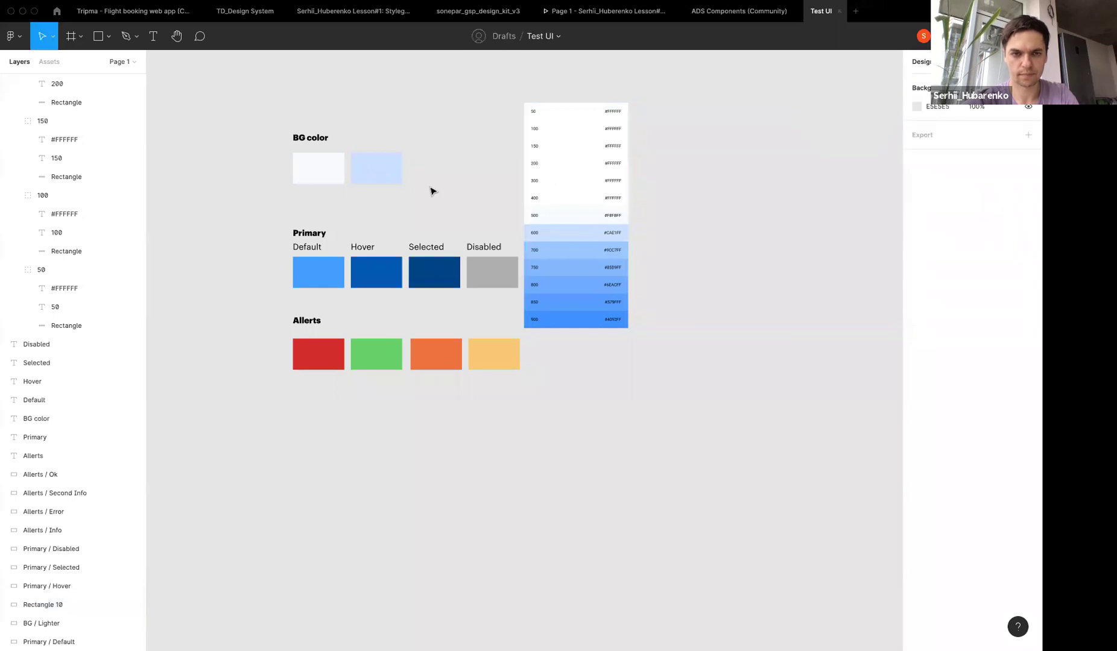
{"action": "left_click", "coordinate": [553, 174]}
{"action": "left_click", "coordinate": [446, 167]}
{"action": "left_click", "coordinate": [374, 170]}
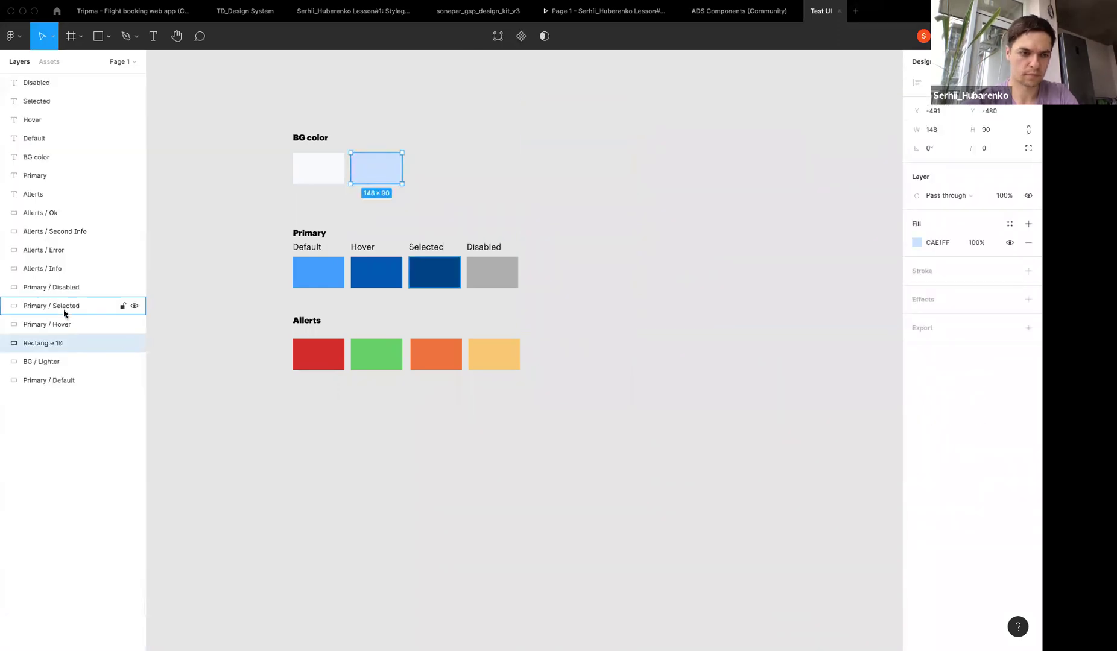
Rename the Rectangle 10 layer to 'BG / Darker'
{"action": "double_click", "coordinate": [58, 343]}
{"action": "type", "text": "BG. "}
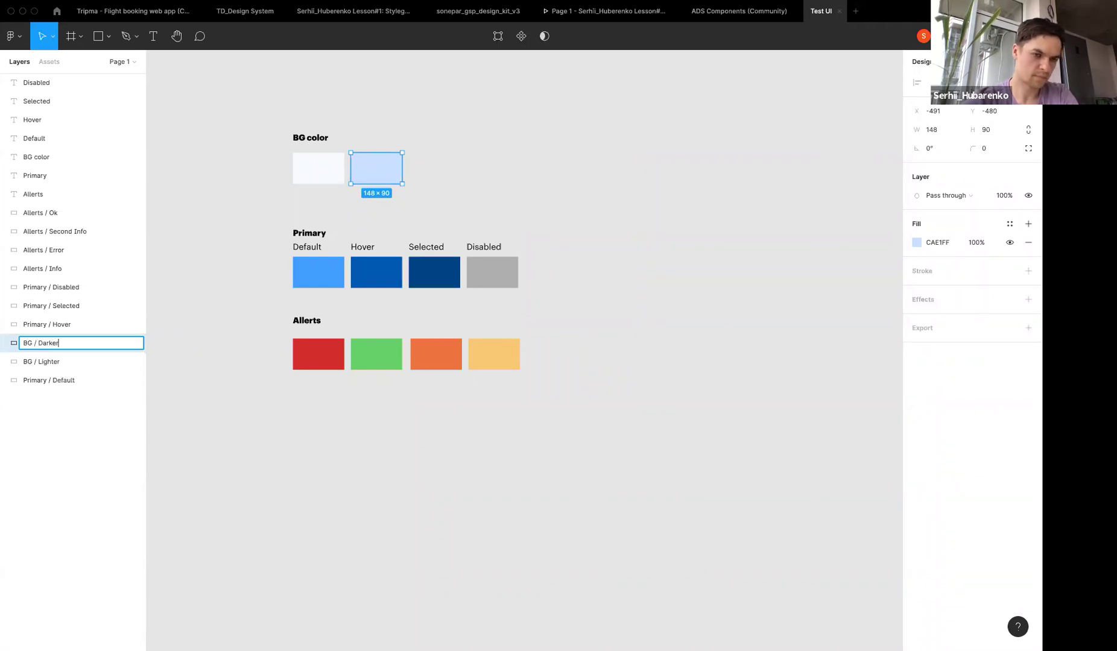
{"action": "type", "text": "er"}
{"action": "key", "text": "Return"}
{"action": "left_click", "coordinate": [561, 120]}
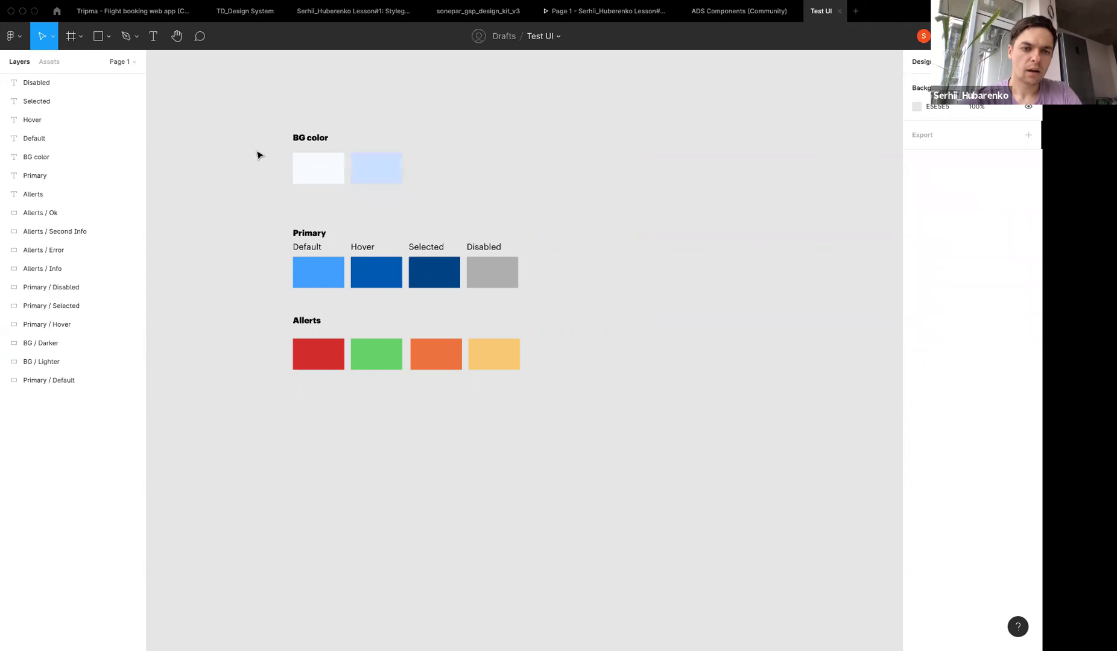
{"action": "left_click_drag", "start_coordinate": [257, 158], "coordinate": [758, 429]}
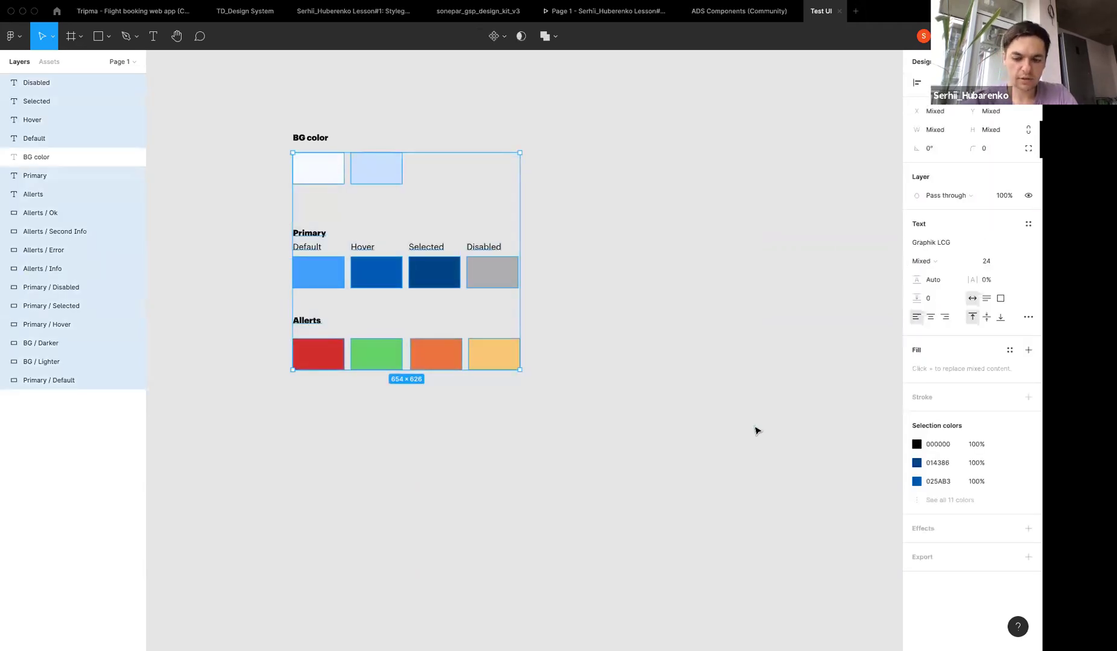
Generate styles with Styler, review the Allerts, Primary and BG style groups, then go Home
{"action": "key", "text": "super+slash"}
{"action": "type", "text": "style"}
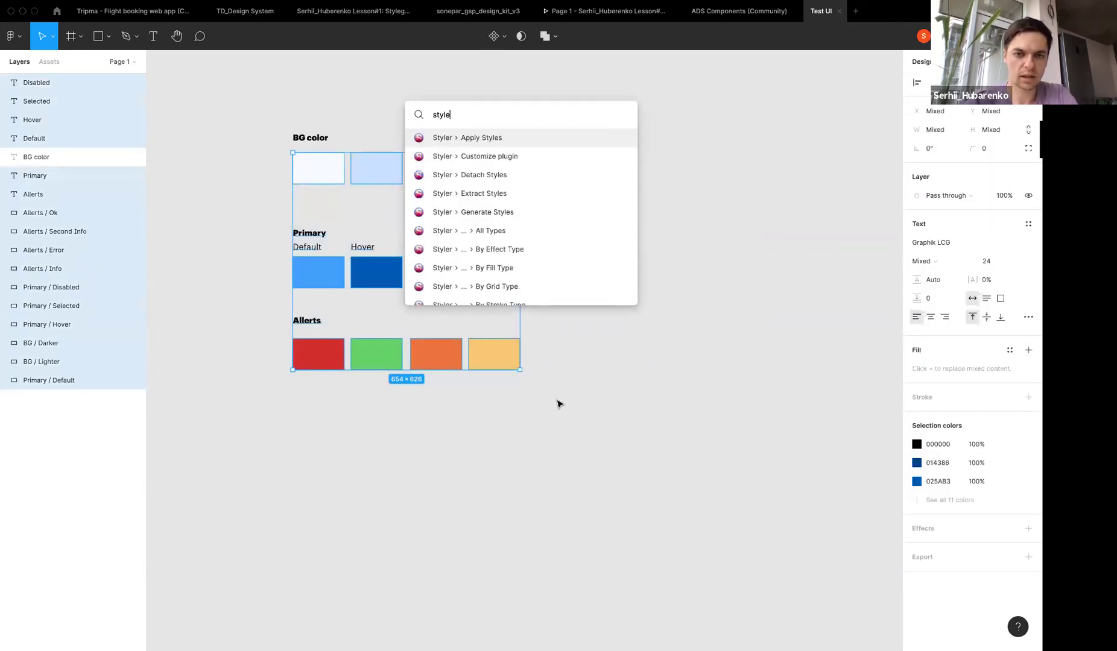
{"action": "left_click", "coordinate": [511, 214]}
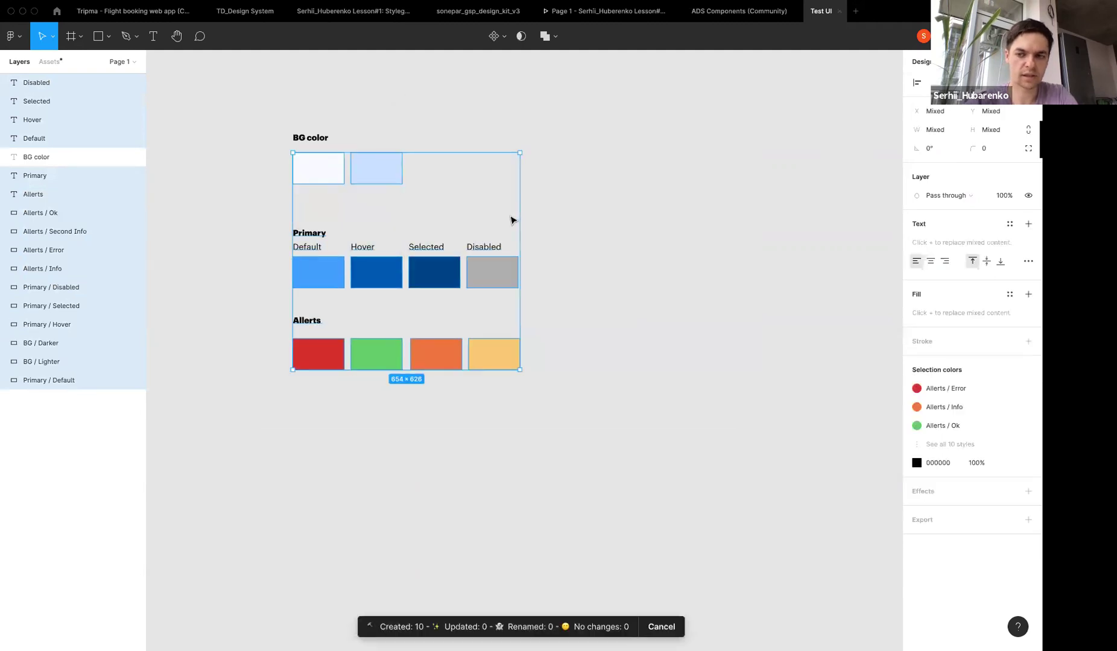
{"action": "left_click", "coordinate": [616, 256]}
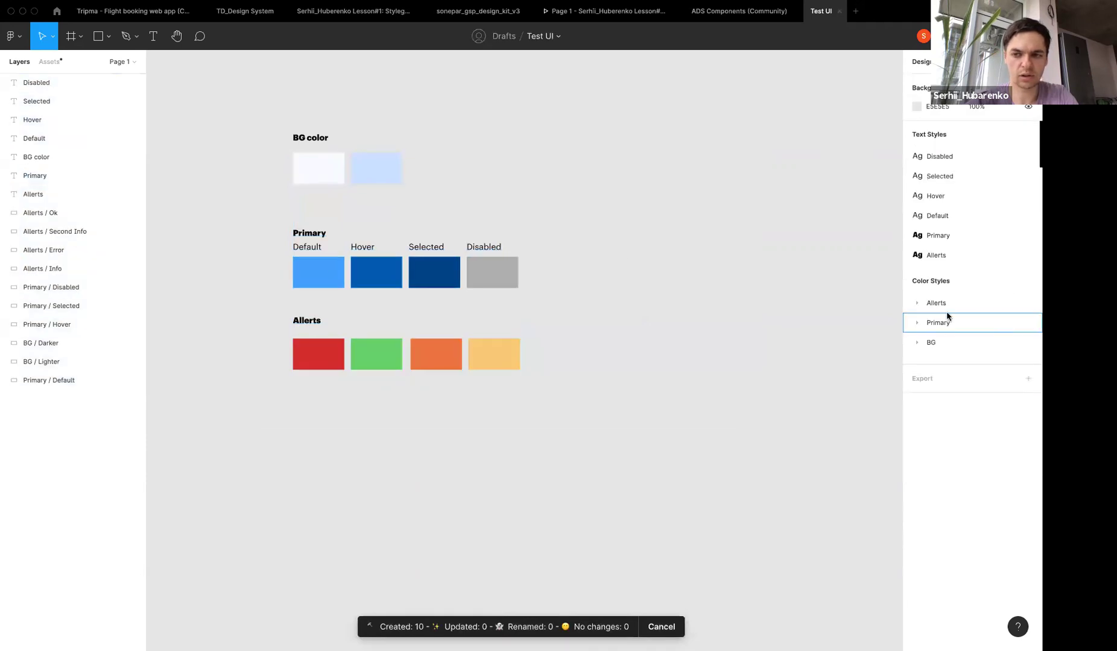
{"action": "left_click", "coordinate": [916, 304]}
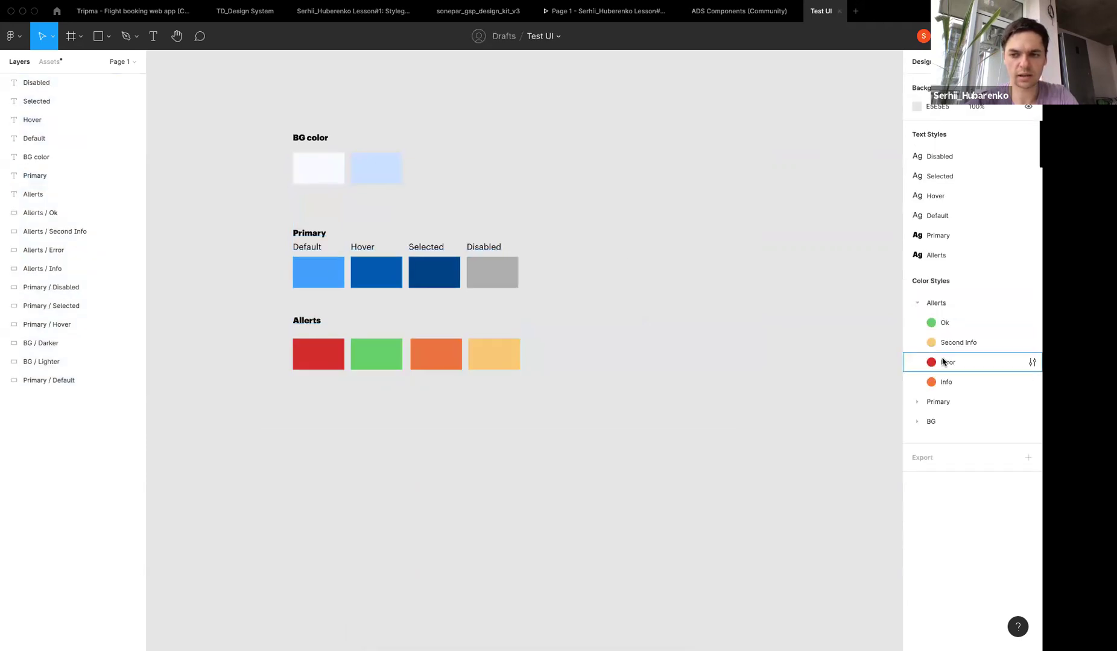
{"action": "left_click", "coordinate": [916, 403]}
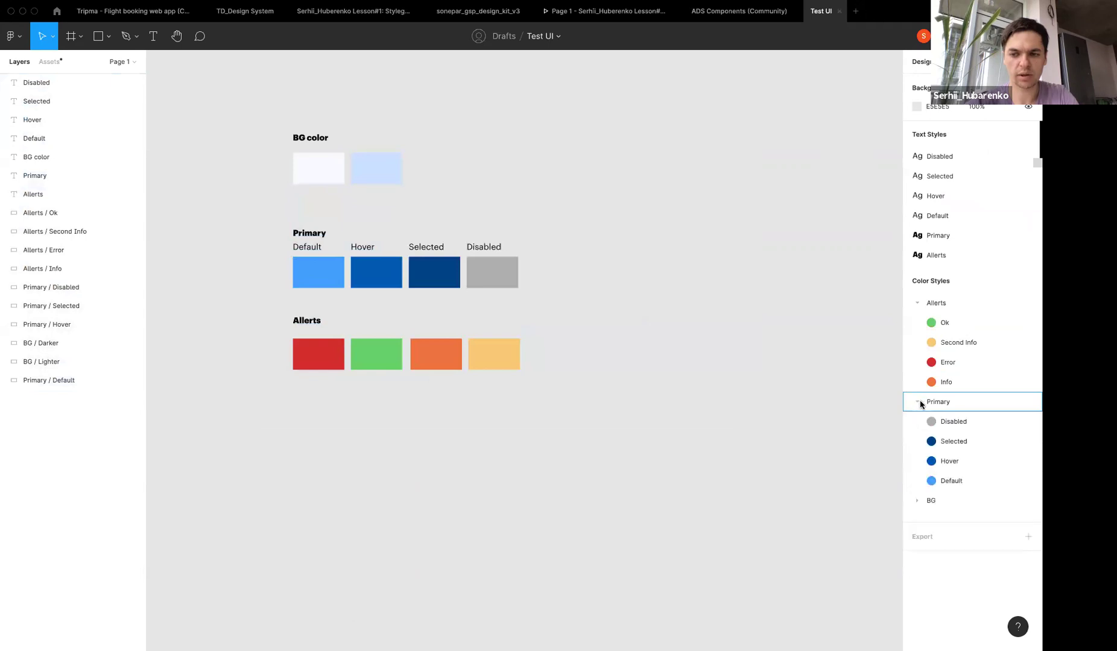
{"action": "left_click", "coordinate": [918, 501]}
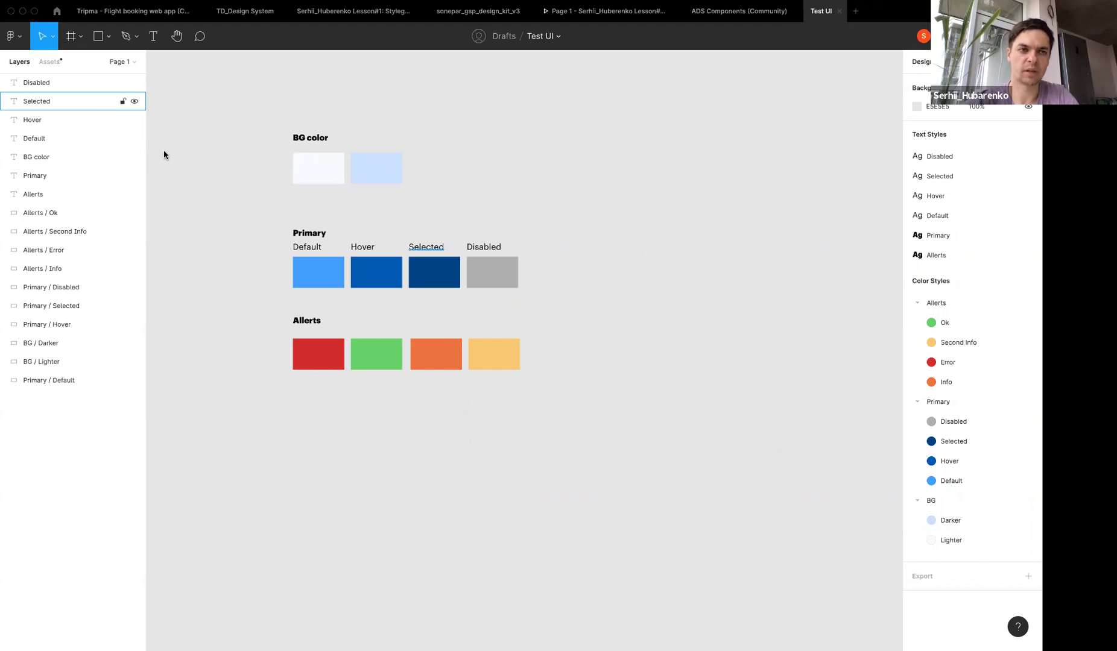
{"action": "left_click", "coordinate": [57, 11]}
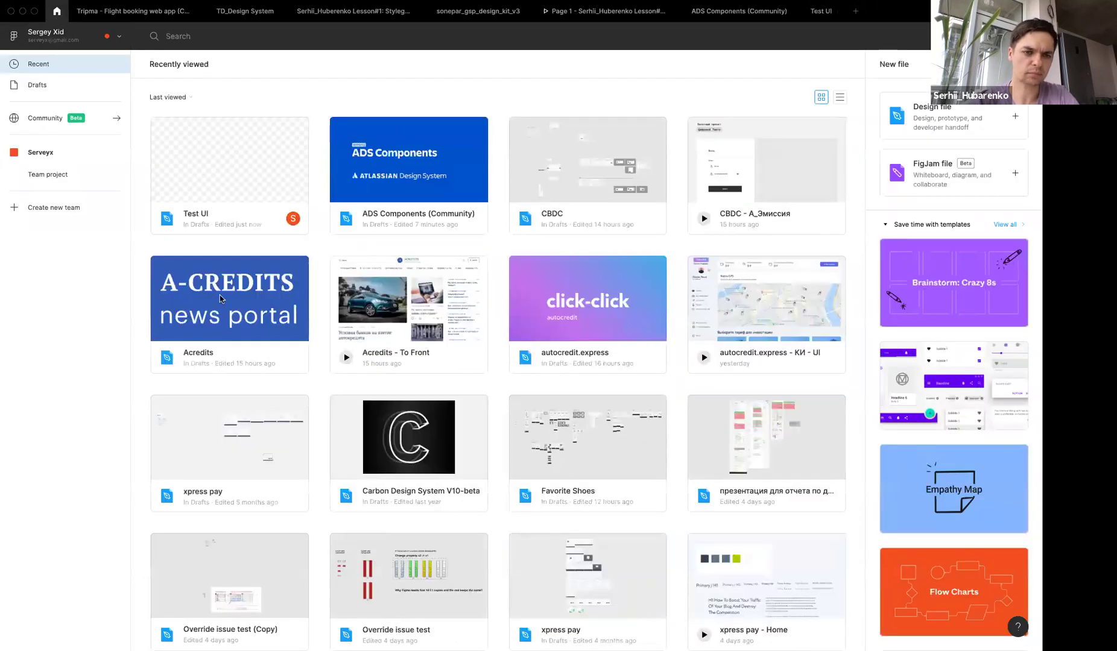
Open the Acredits file and zoom into the Inner page frames on UI - Main -- Playground
{"action": "key", "text": "super+n"}
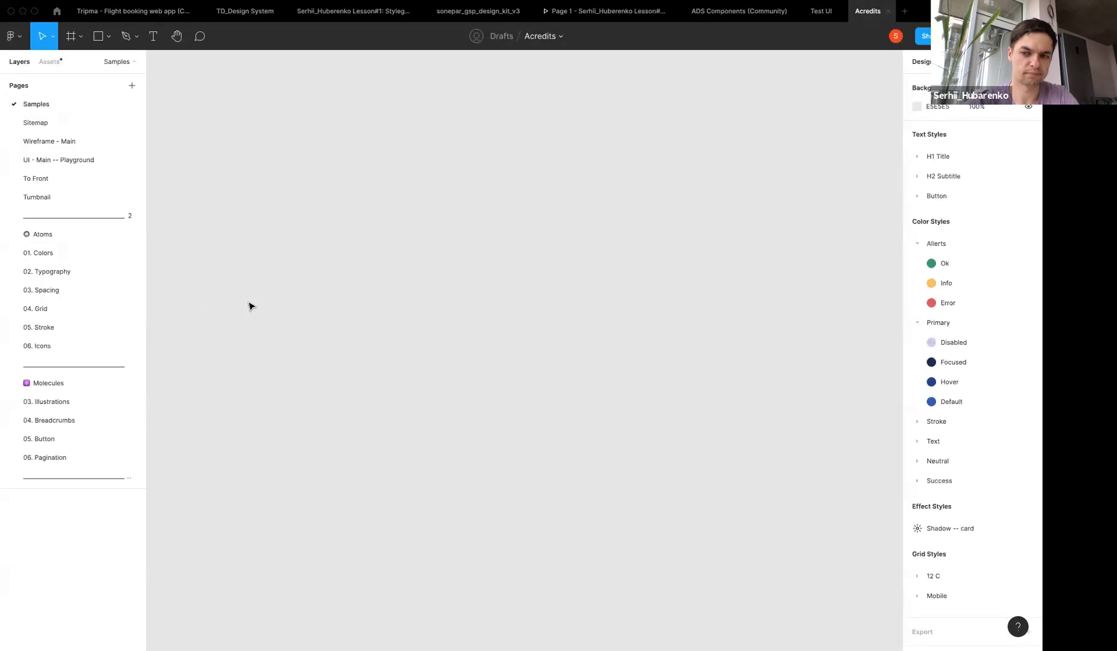
{"action": "left_click", "coordinate": [66, 160]}
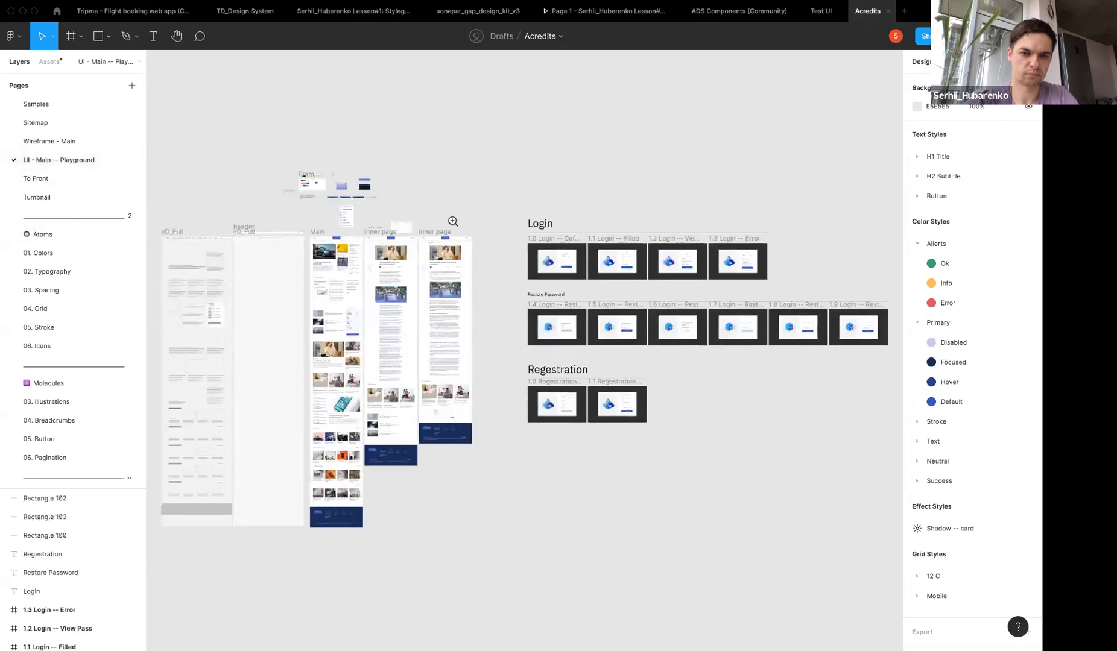
{"action": "left_click", "coordinate": [451, 220]}
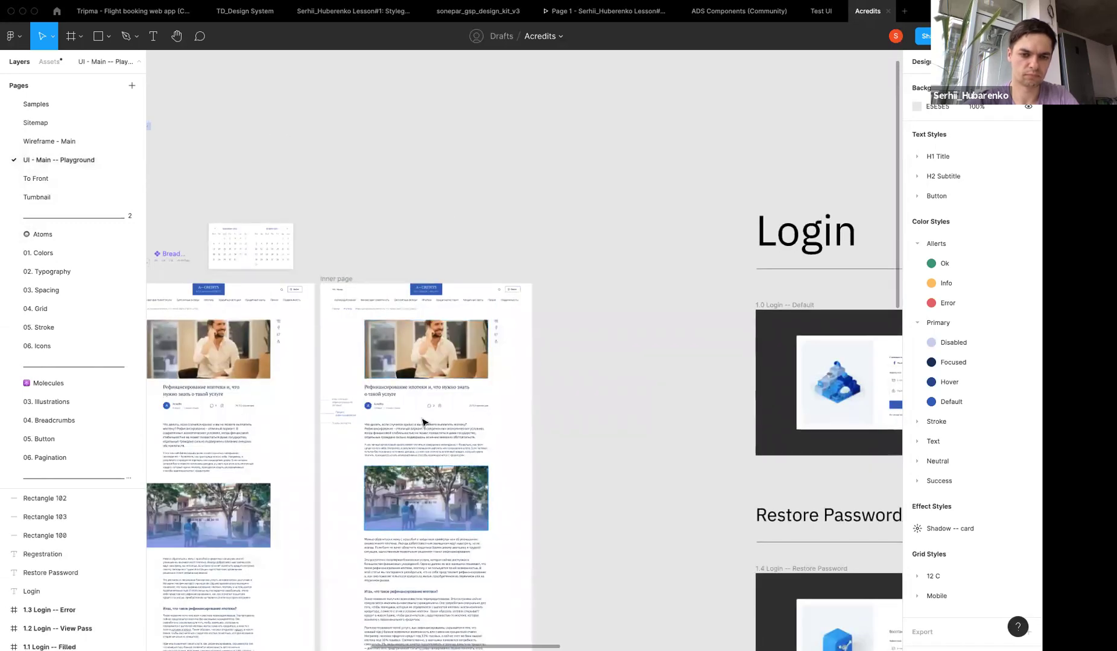
Duplicate the article block beside the Inner page, group it and wrap it in auto layout
{"action": "left_click", "coordinate": [378, 393]}
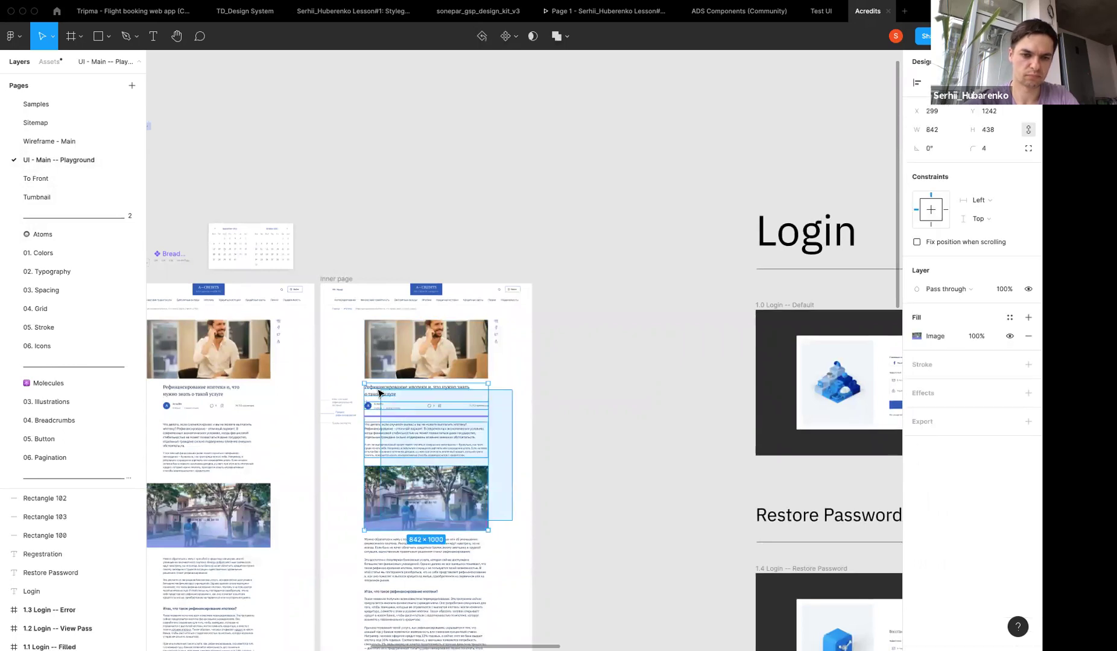
{"action": "key", "text": "ctrl+a"}
{"action": "mouse_move", "coordinate": [411, 458]}
{"action": "left_mouse_down"}
{"action": "mouse_move", "coordinate": [606, 458]}
{"action": "mouse_move", "coordinate": [600, 97]}
{"action": "left_mouse_up"}
{"action": "key", "text": "ctrl+g"}
{"action": "scroll", "coordinate": [573, 250], "scroll_direction": "up", "scroll_amount": 5}
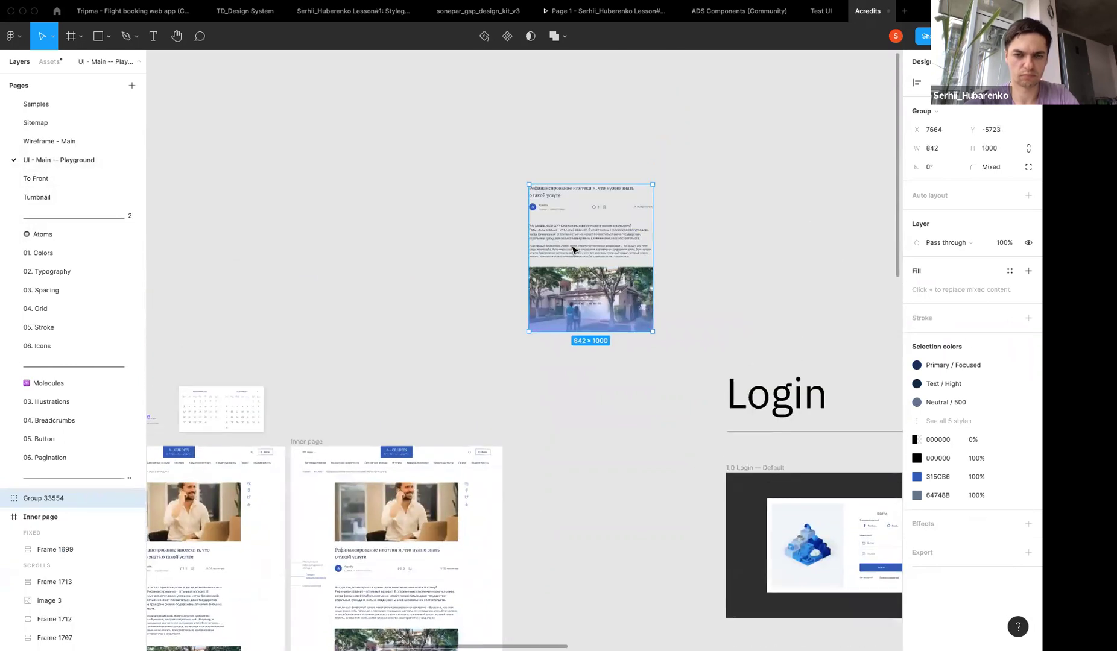
{"action": "key", "text": "shift+a"}
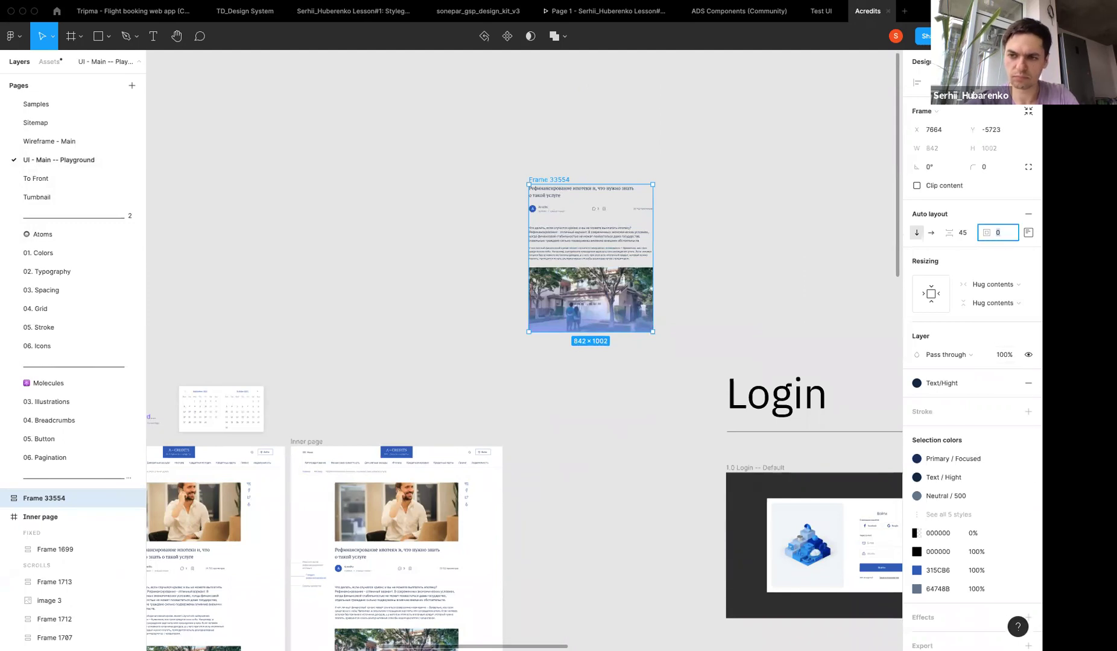
Give the auto-layout frame 40 padding and a white fill
{"action": "type", "text": "24"}
{"action": "key", "text": "Return"}
{"action": "left_click", "coordinate": [1000, 233]}
{"action": "type", "text": "40"}
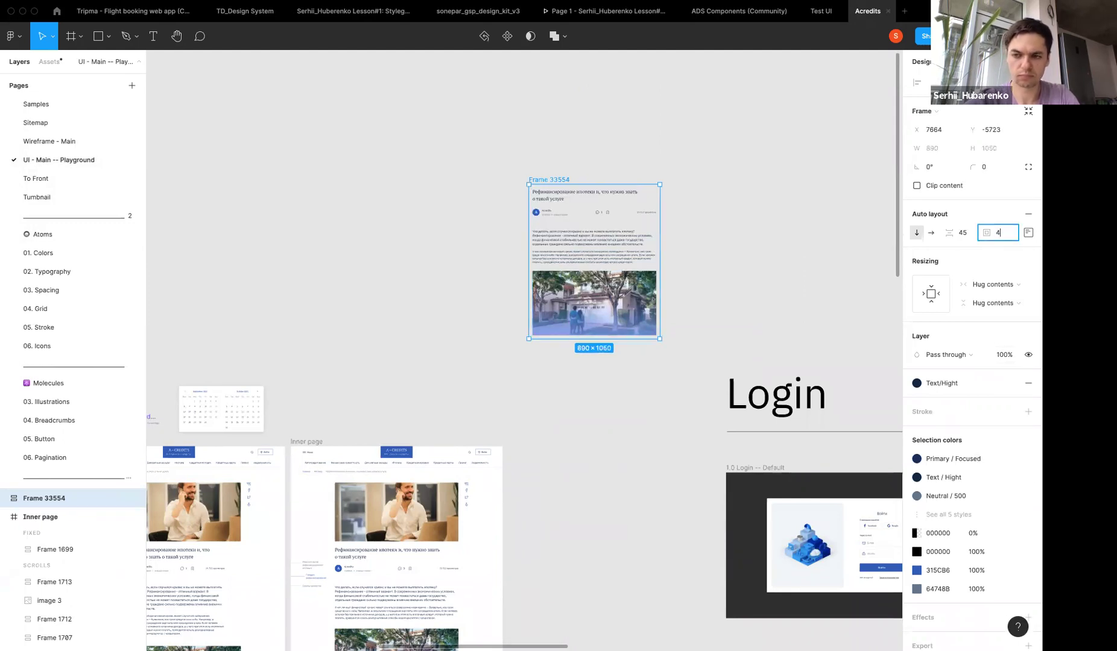
{"action": "key", "text": "Return"}
{"action": "left_click", "coordinate": [765, 214]}
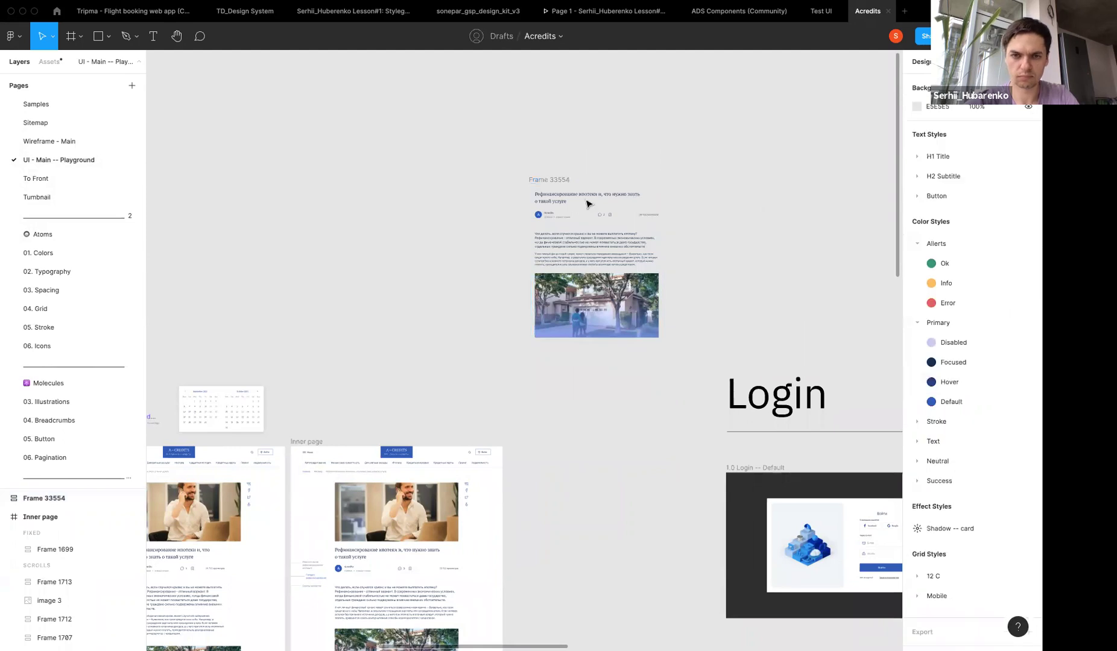
{"action": "left_click", "coordinate": [561, 179]}
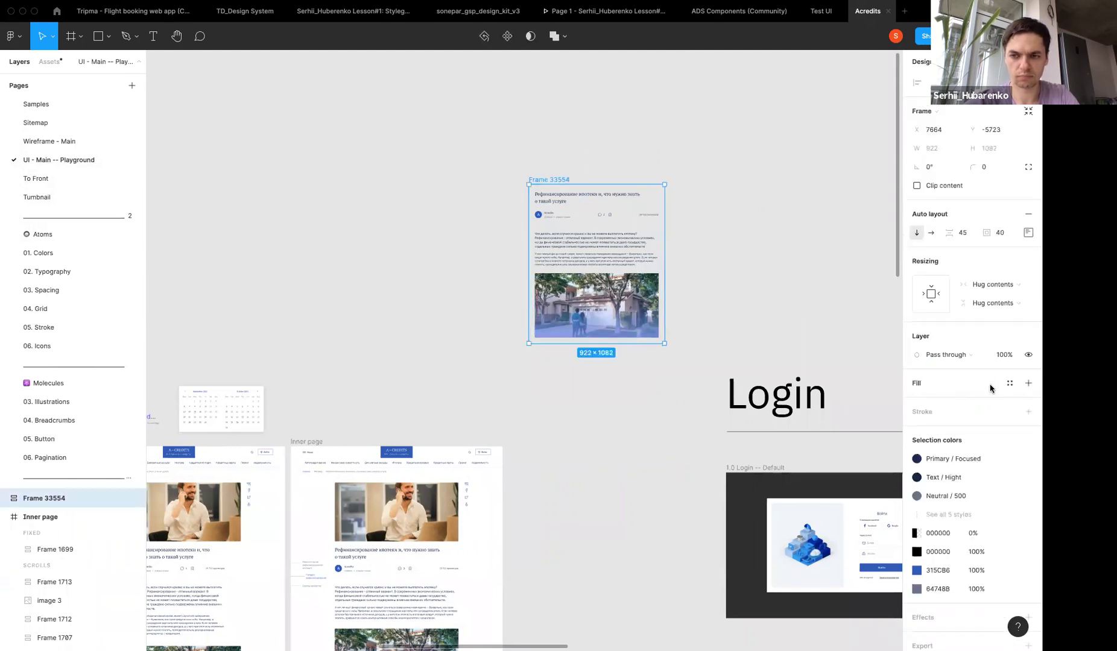
{"action": "left_click", "coordinate": [1029, 383]}
{"action": "left_click", "coordinate": [501, 129]}
Move Frame 33554 and set its transparent black selection colour to 24% opacity
{"action": "scroll", "coordinate": [506, 134], "scroll_direction": "up", "scroll_amount": 3}
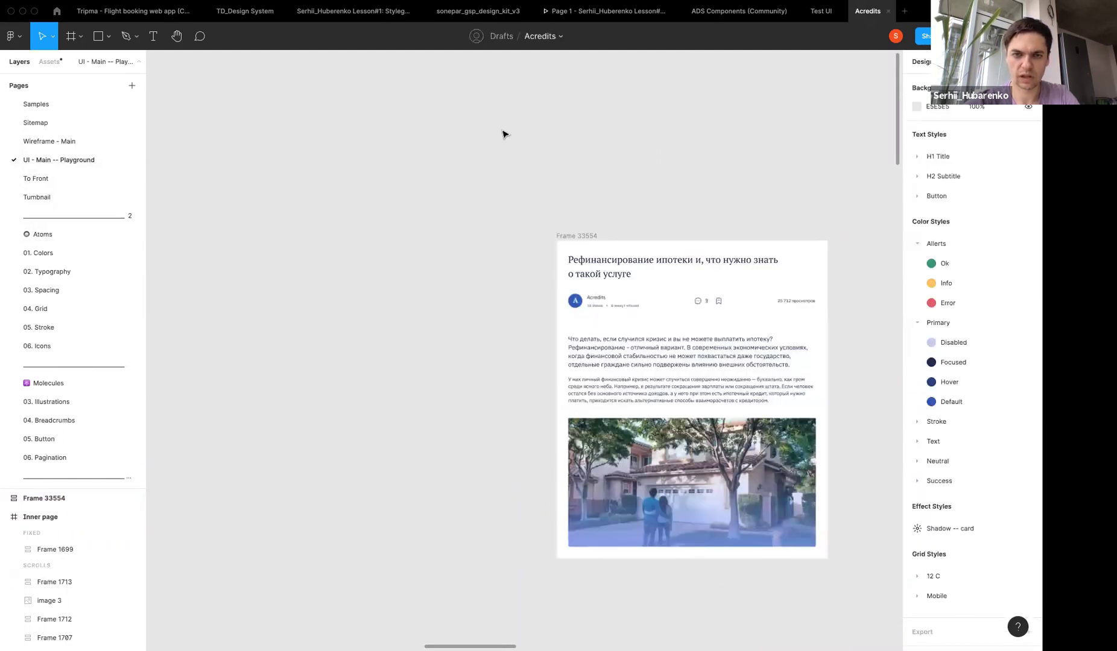
{"action": "scroll", "coordinate": [483, 169], "scroll_direction": "right", "scroll_amount": 4}
{"action": "scroll", "coordinate": [458, 204], "scroll_direction": "down", "scroll_amount": 1}
{"action": "left_click_drag", "start_coordinate": [459, 206], "coordinate": [357, 103]}
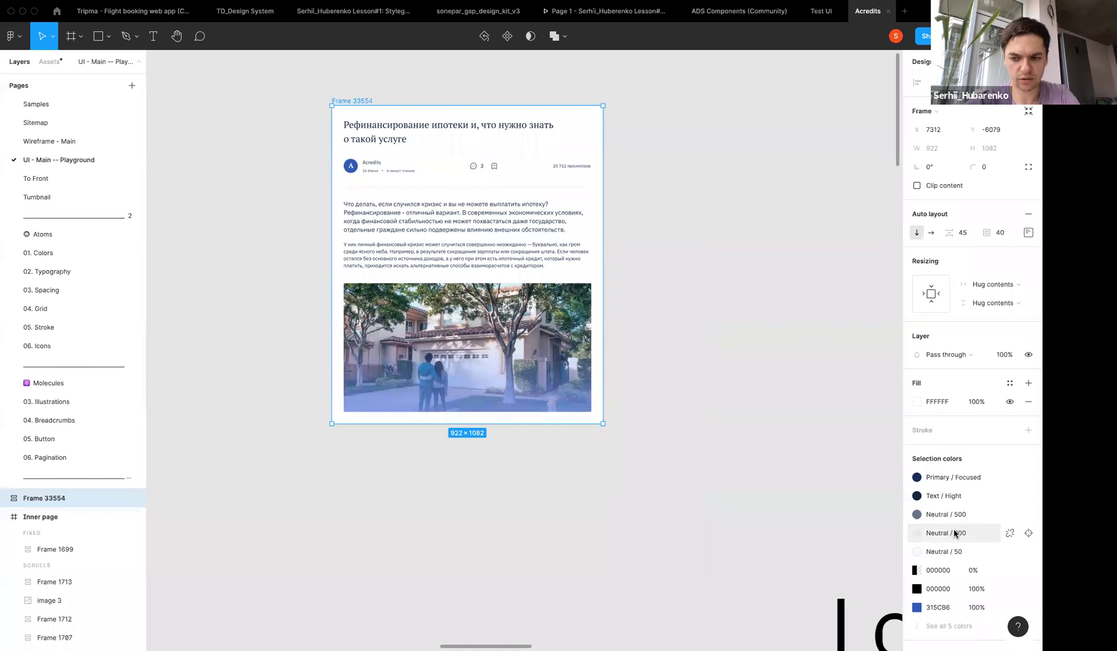
{"action": "left_click", "coordinate": [954, 533]}
{"action": "scroll", "coordinate": [947, 519], "scroll_direction": "down", "scroll_amount": 3}
{"action": "left_click", "coordinate": [938, 497]}
{"action": "left_click", "coordinate": [974, 495]}
{"action": "type", "text": "24"}
{"action": "key", "text": "Return"}
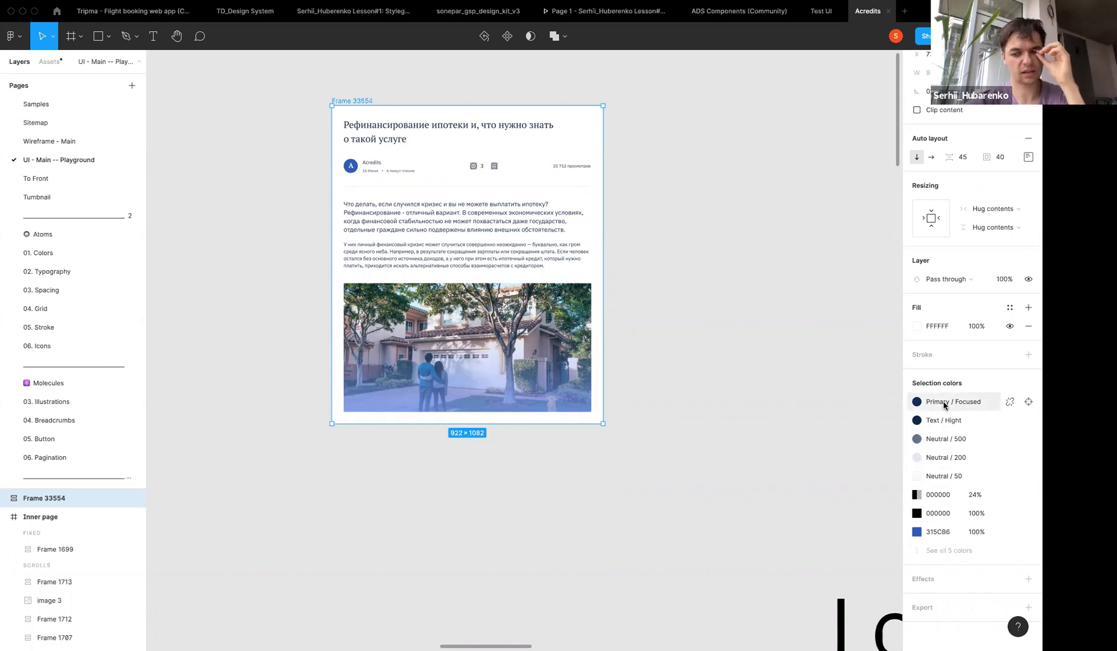
Replace the frame's 64748B grey with the Primary / Focused colour style
{"action": "left_click", "coordinate": [932, 551]}
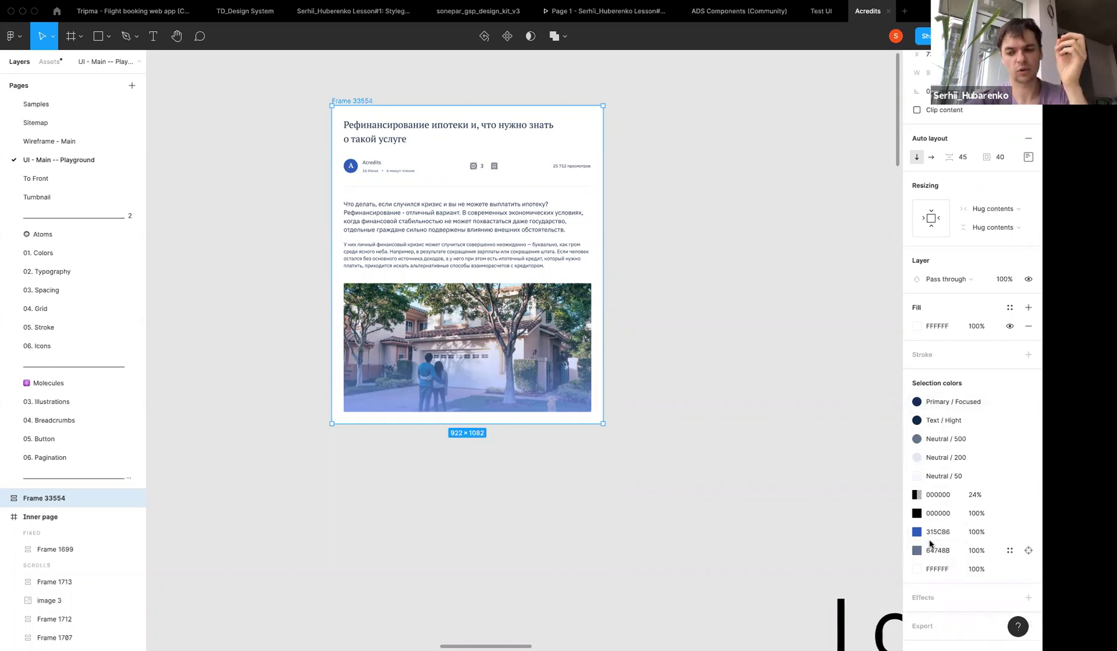
{"action": "left_click", "coordinate": [918, 551]}
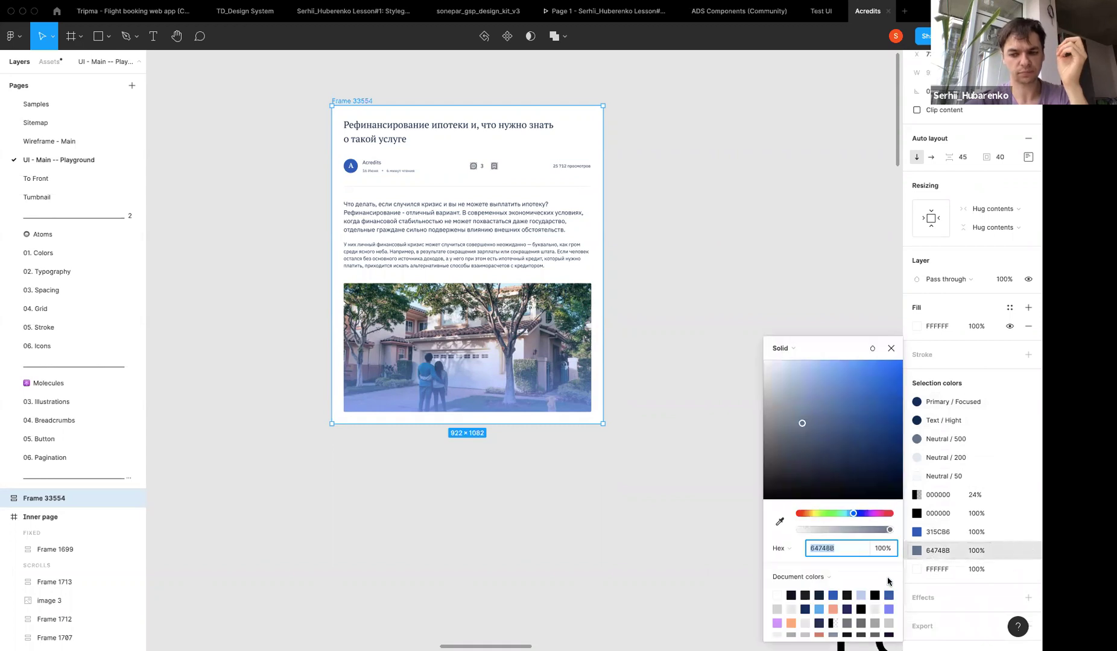
{"action": "left_click", "coordinate": [1009, 551]}
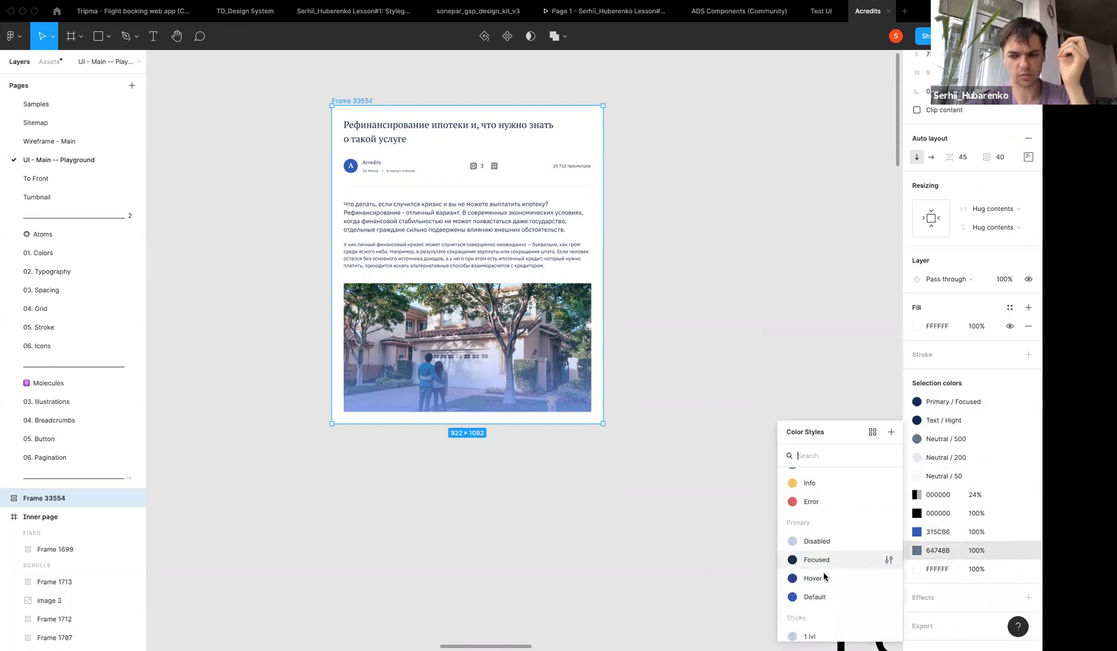
{"action": "left_click", "coordinate": [825, 566]}
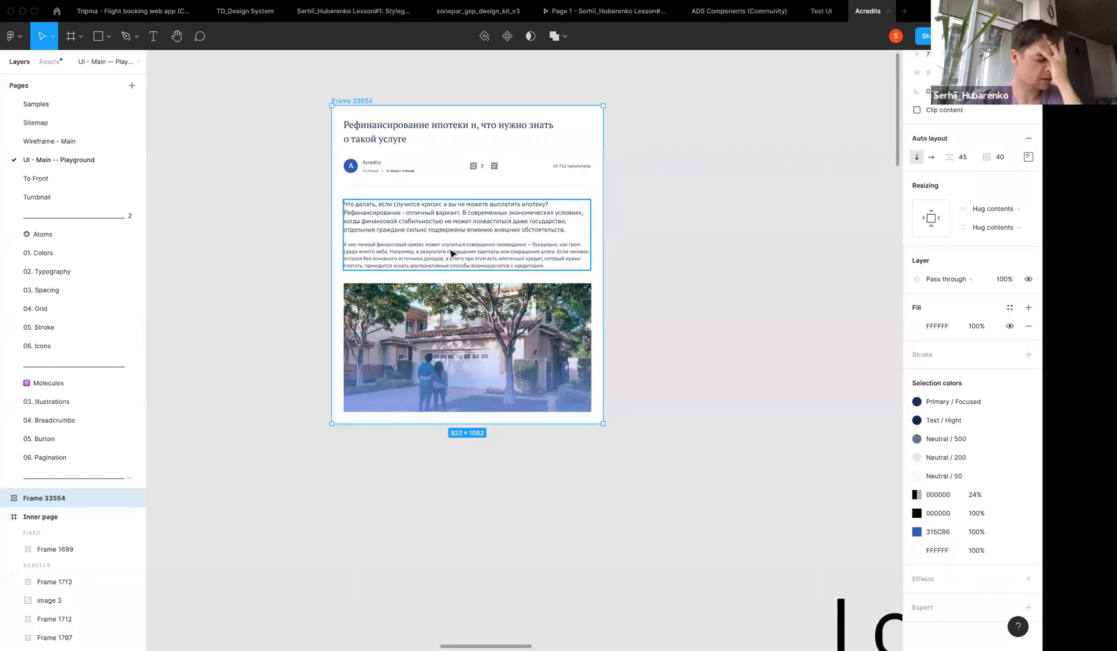
{"action": "left_click", "coordinate": [654, 191]}
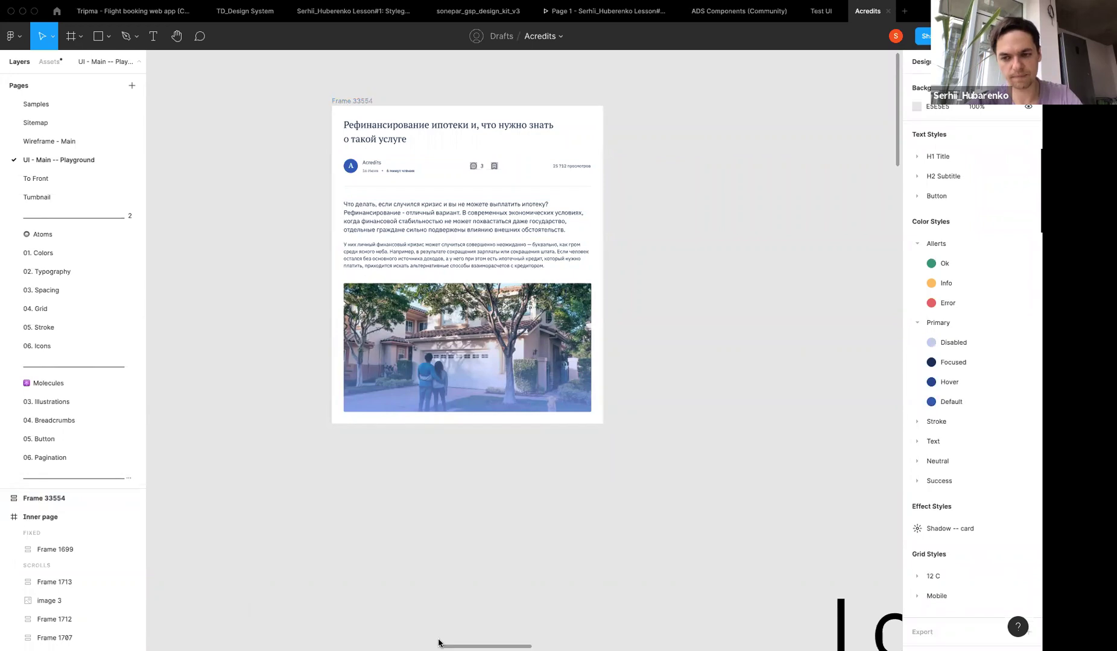
Expand the Neutral colour style group, compare it with the swatches, then return to Test UI
{"action": "left_click", "coordinate": [919, 464]}
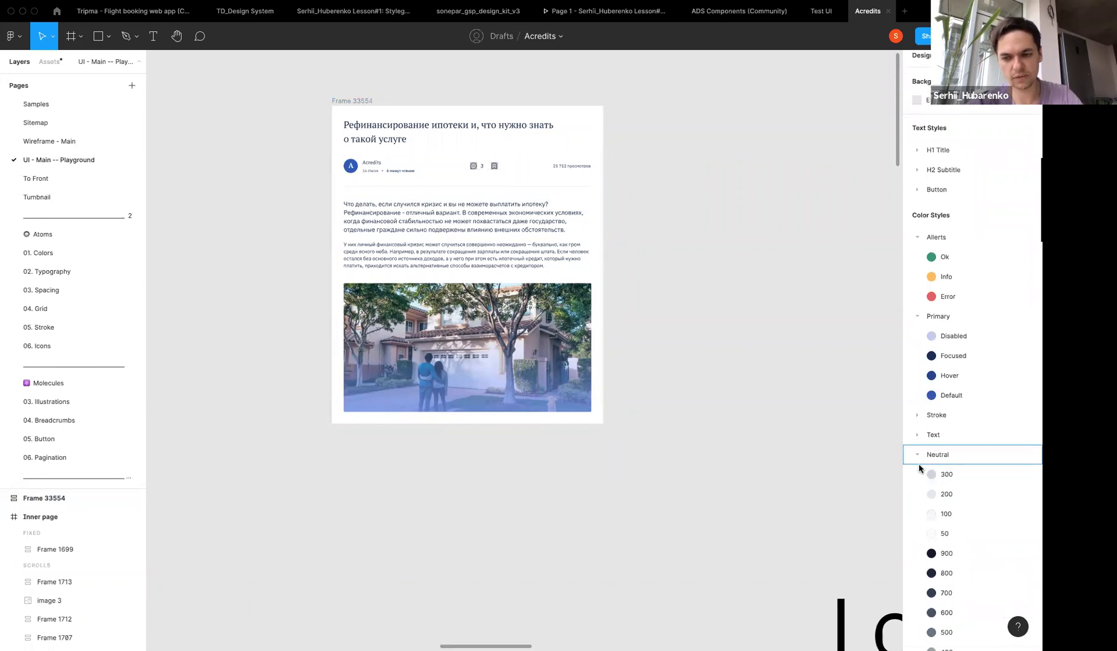
{"action": "scroll", "coordinate": [953, 419], "scroll_direction": "down", "scroll_amount": 2}
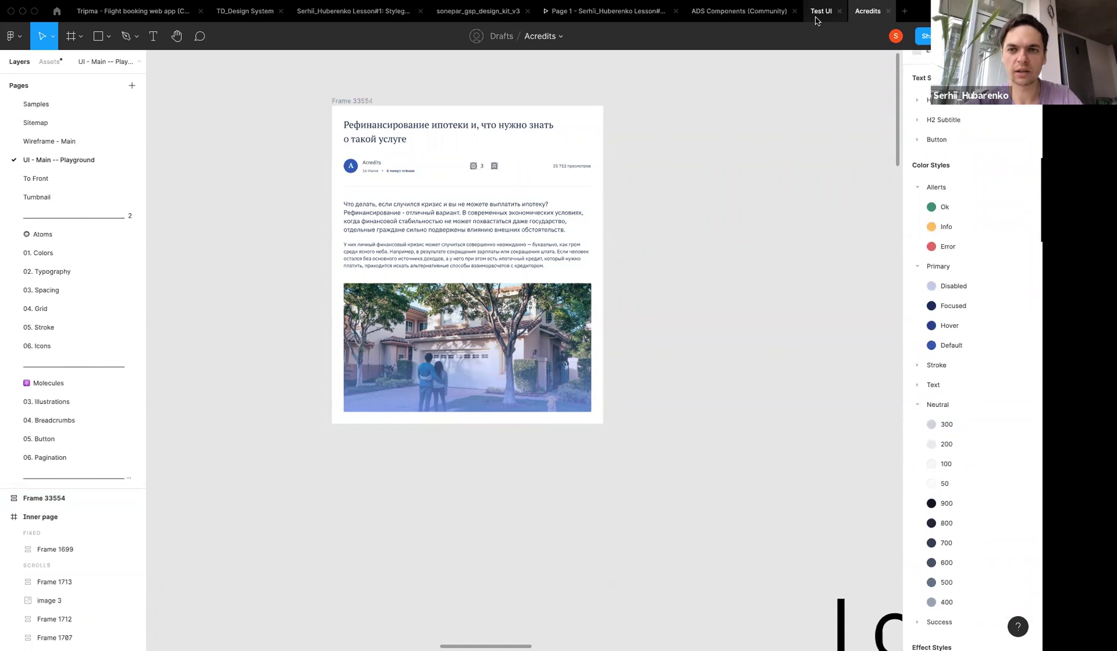
{"action": "mouse_move", "coordinate": [969, 562]}
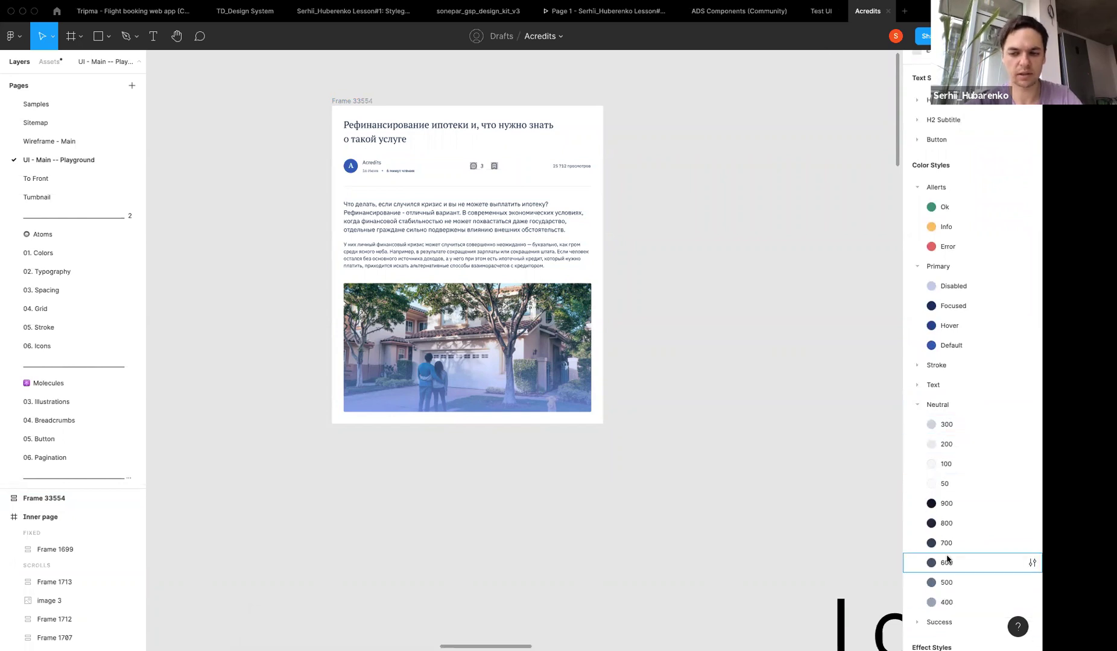
{"action": "left_click", "coordinate": [824, 12]}
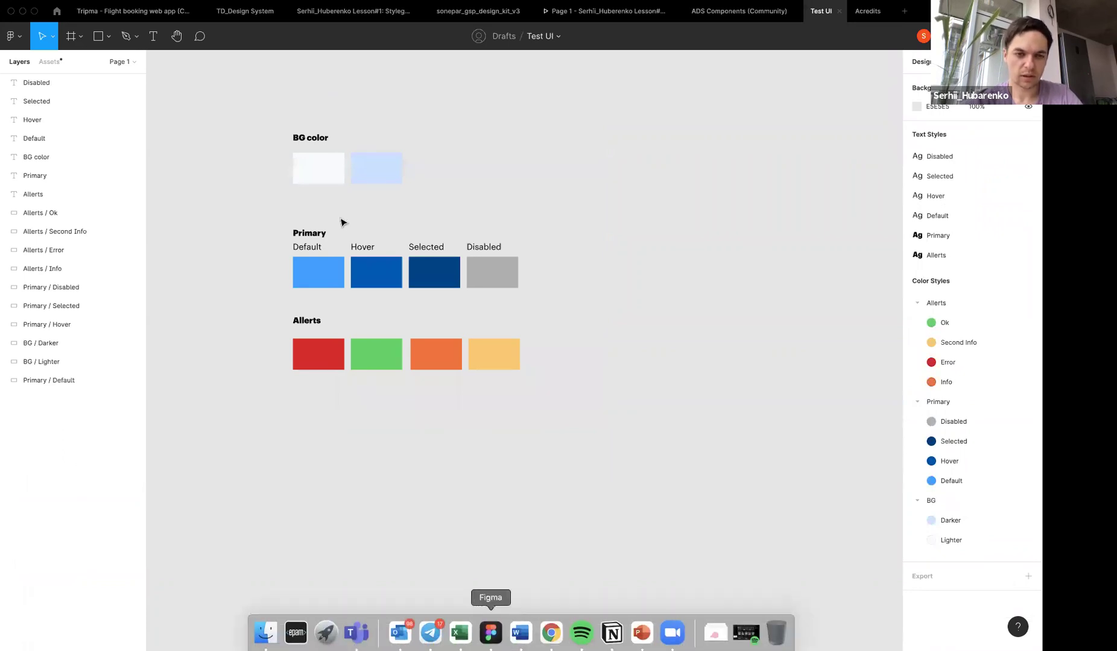
{"action": "mouse_move", "coordinate": [521, 631]}
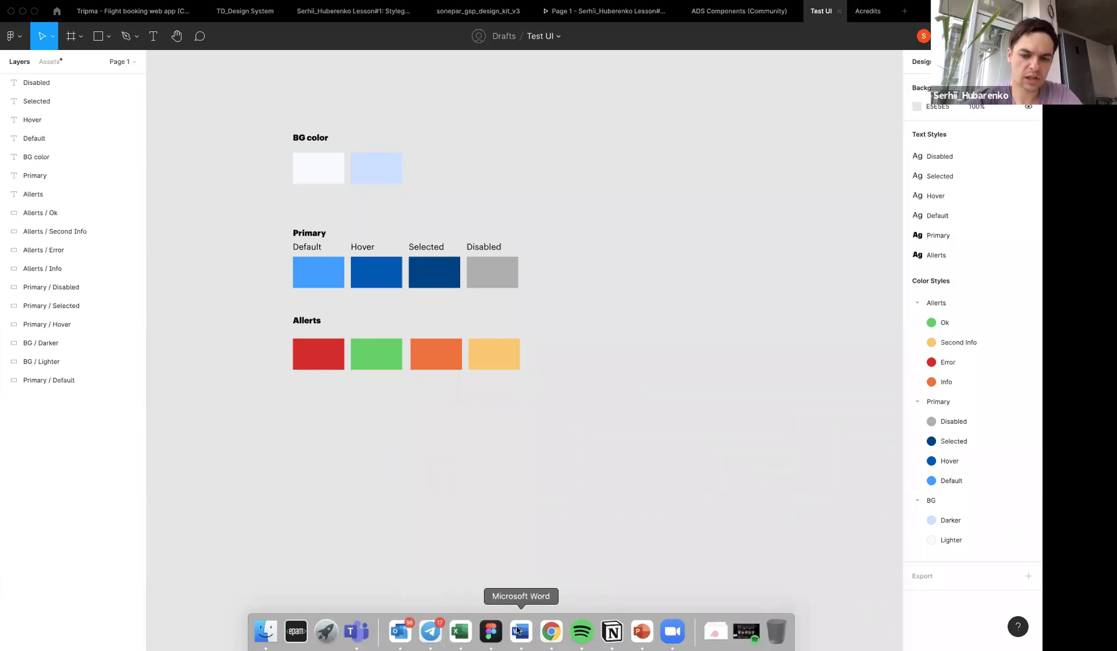
Search 'coolers io' in a new Chrome tab and open the coolors.co site
{"action": "left_click", "coordinate": [550, 632]}
{"action": "key", "text": "super+t"}
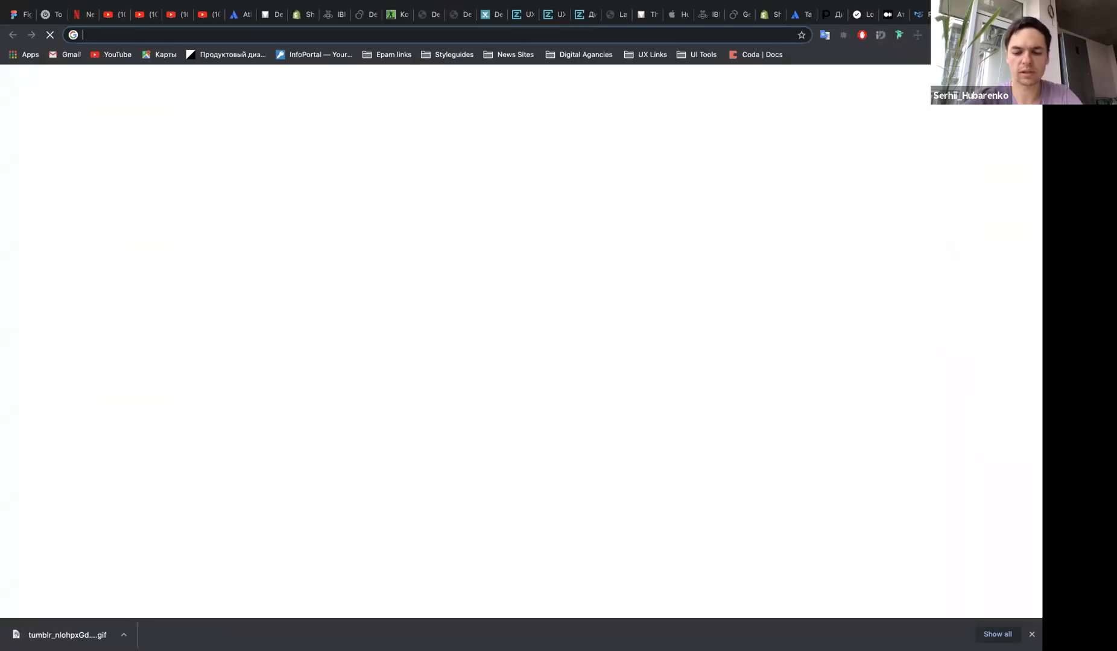
{"action": "type", "text": "coolers io"}
{"action": "key", "text": "Return"}
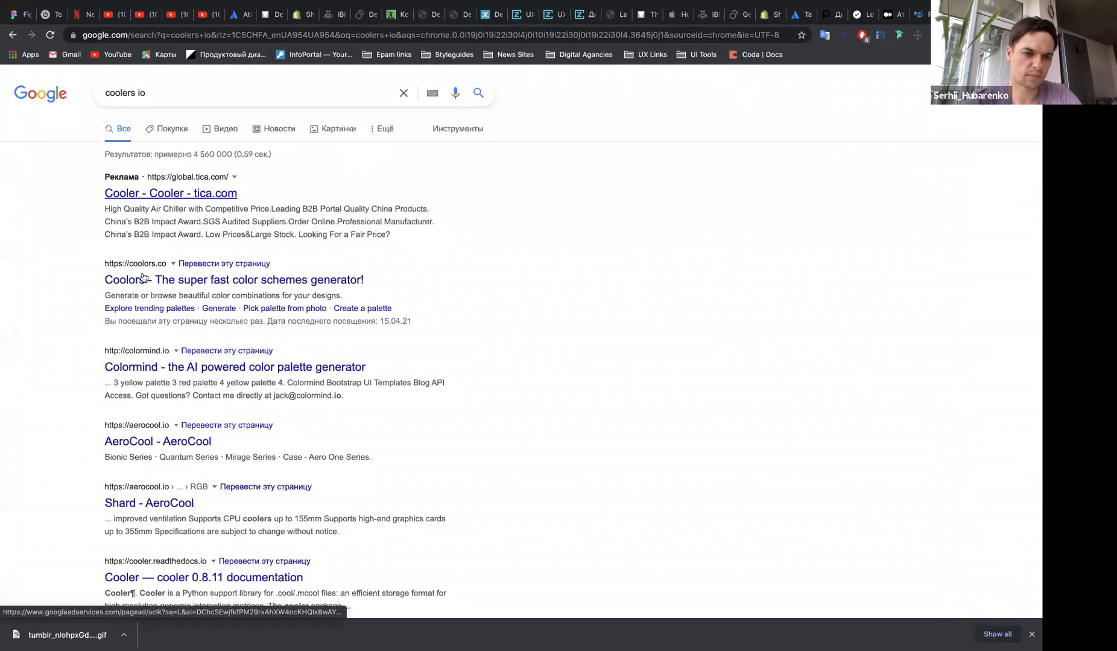
{"action": "left_click", "coordinate": [143, 278]}
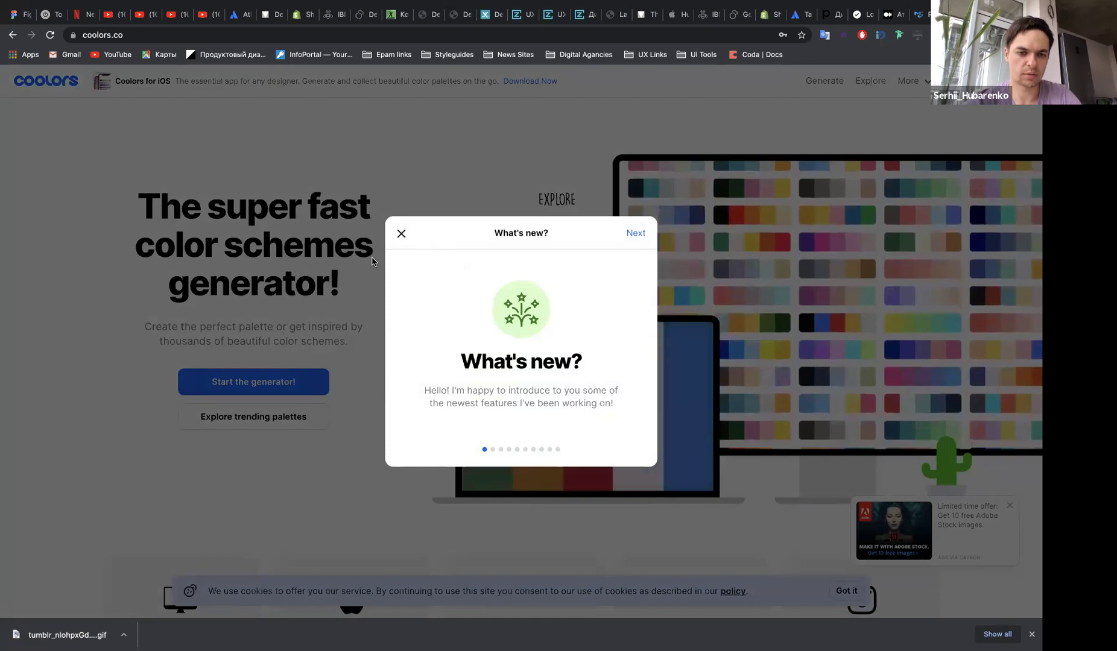
Start the Coolors generator, generate a fresh palette and show FFAA5A's tints and shades
{"action": "left_click", "coordinate": [372, 261]}
{"action": "left_click", "coordinate": [253, 382]}
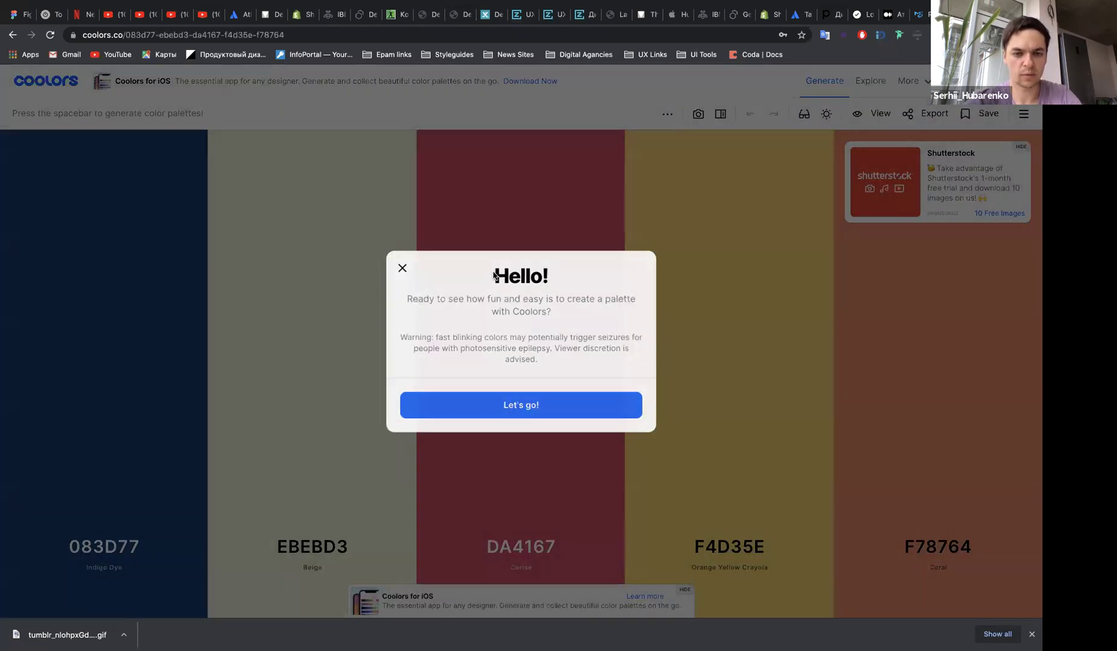
{"action": "key", "text": "space"}
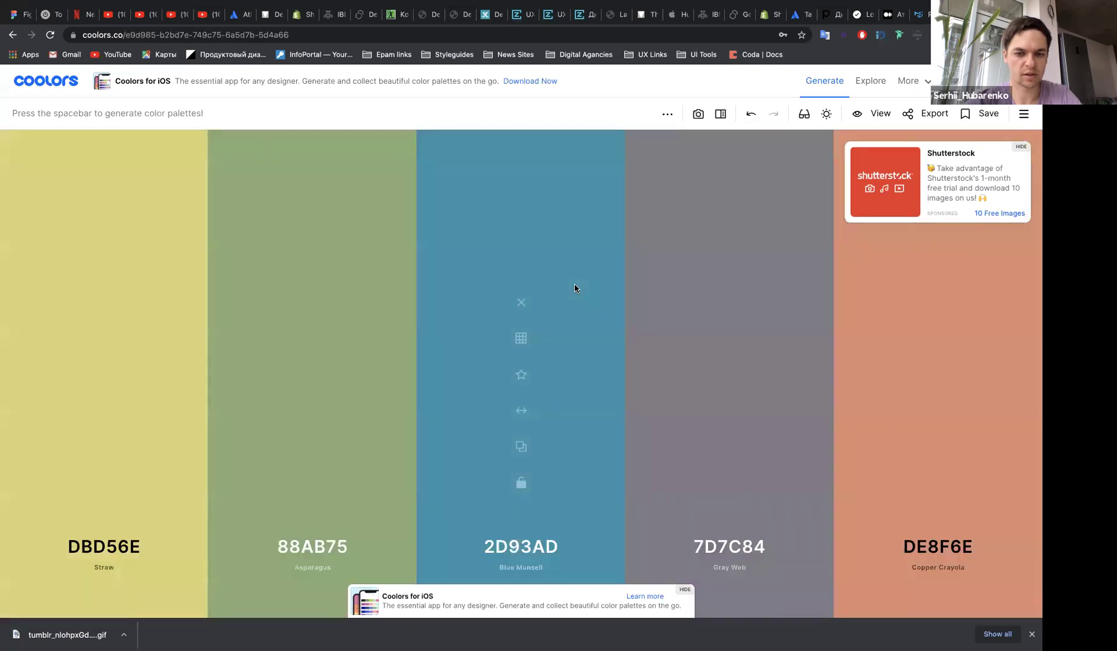
{"action": "key", "text": "space"}
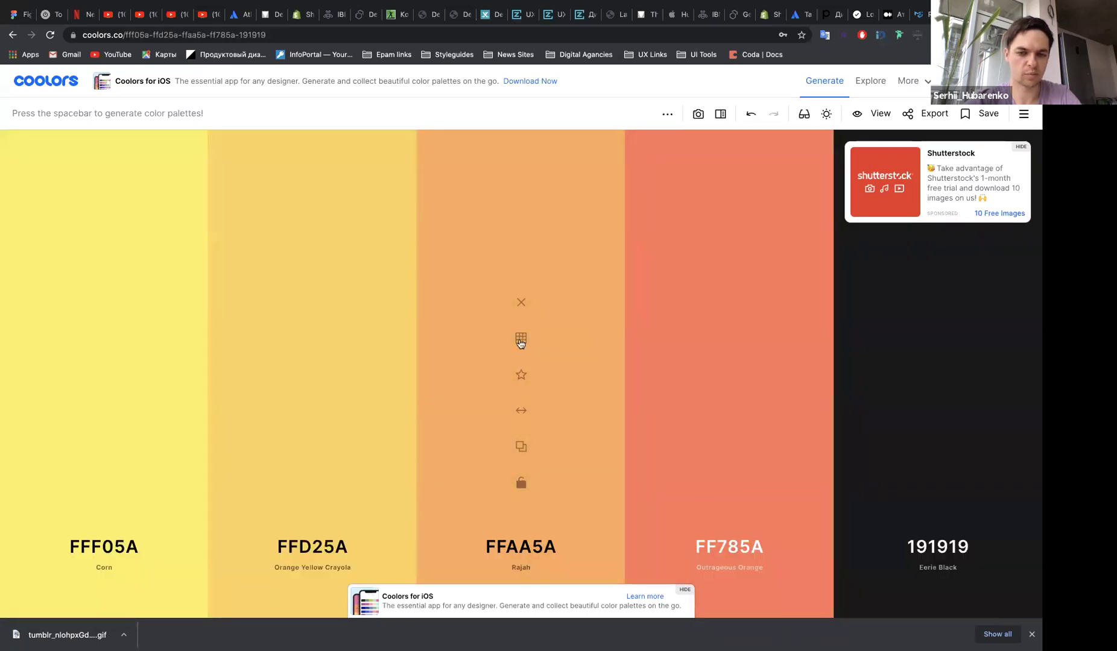
{"action": "left_click", "coordinate": [521, 341]}
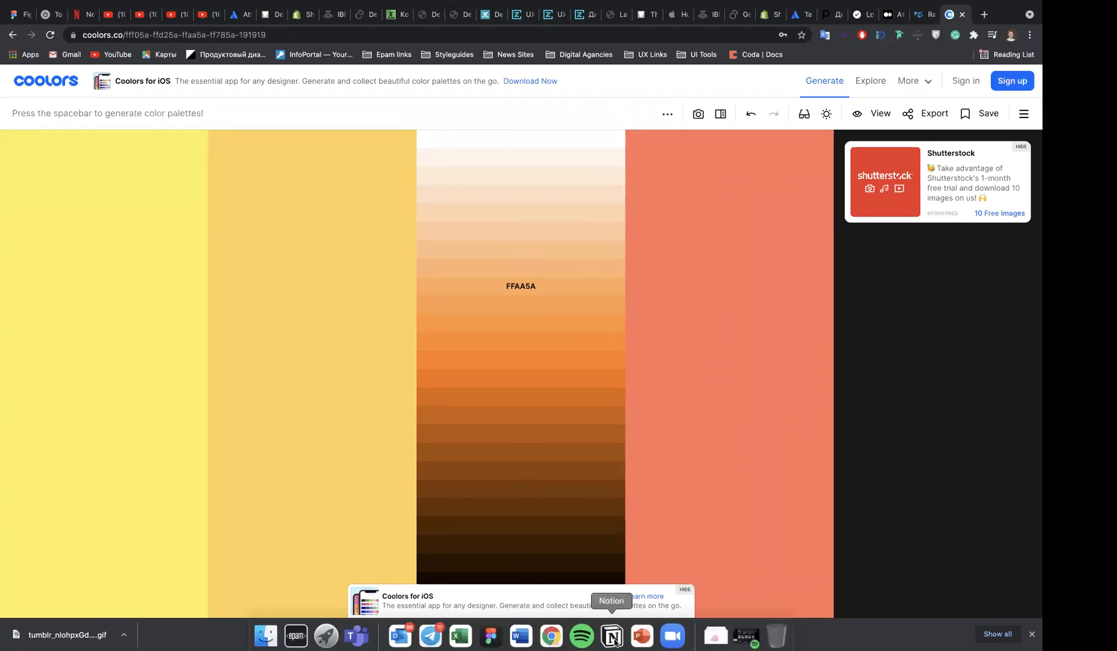
{"action": "mouse_move", "coordinate": [551, 642]}
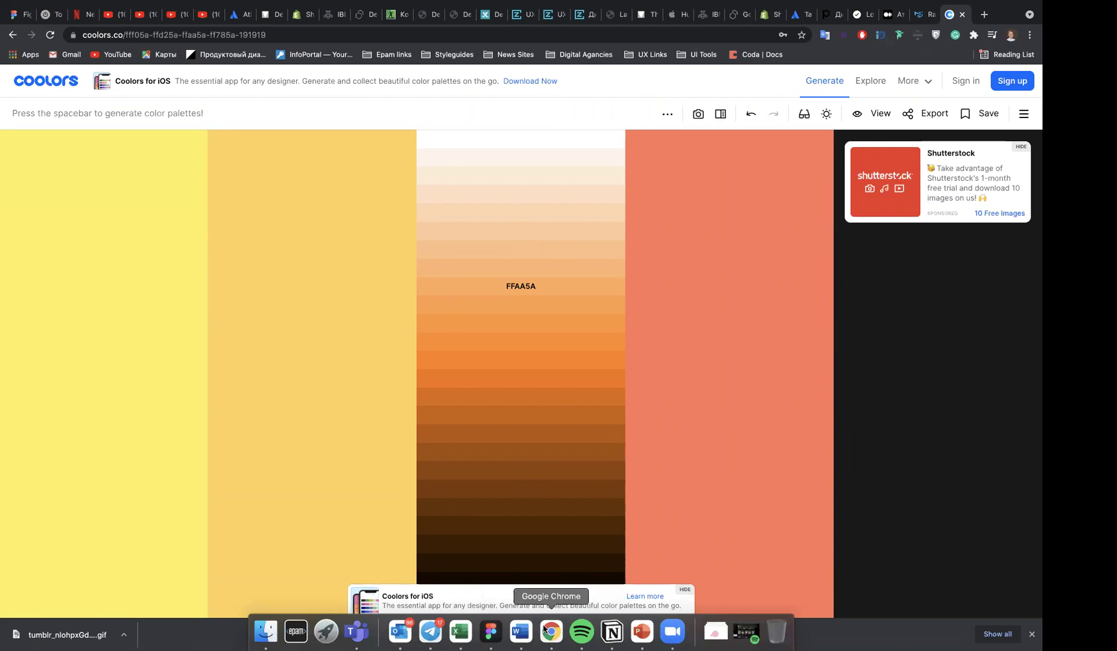
Skim the Figma plugin links on Notion's Styleguides page, then go back to the Test UI file
{"action": "left_click", "coordinate": [612, 631]}
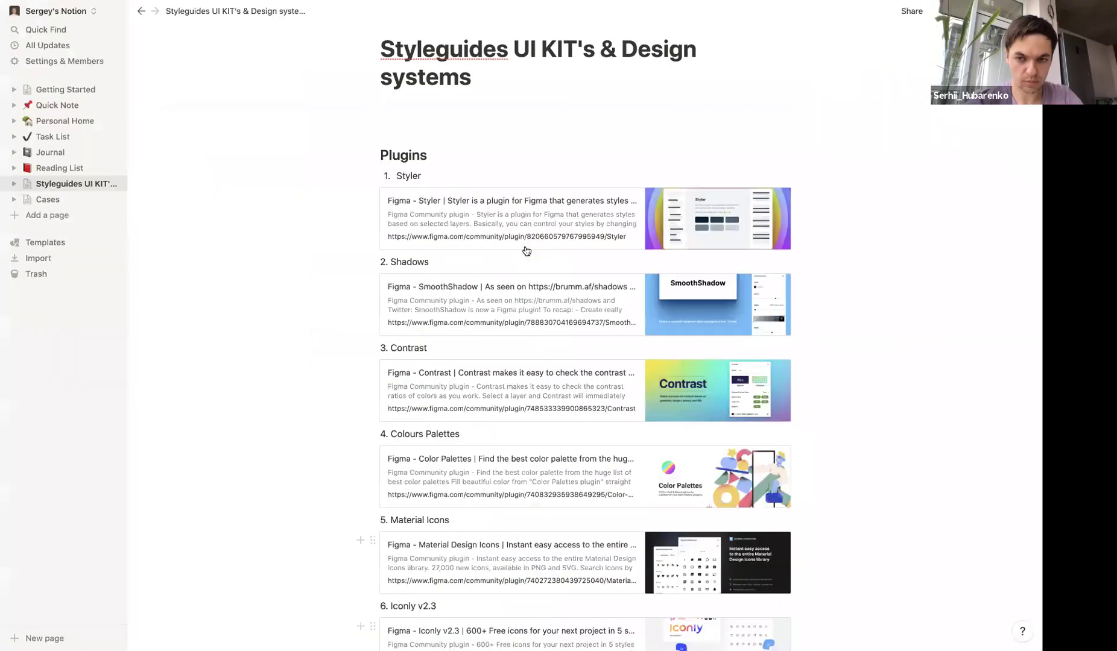
{"action": "scroll", "coordinate": [582, 116], "scroll_direction": "down", "scroll_amount": 5}
{"action": "scroll", "coordinate": [647, 173], "scroll_direction": "up", "scroll_amount": 1}
{"action": "key", "text": "super+Tab"}
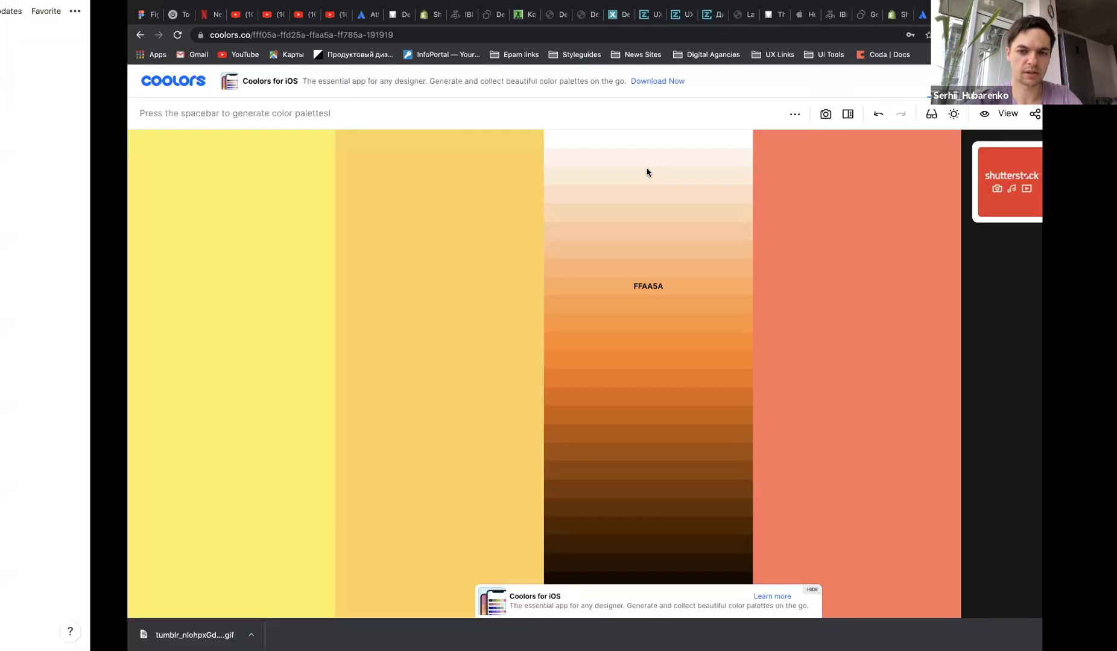
{"action": "key", "text": "super+Tab"}
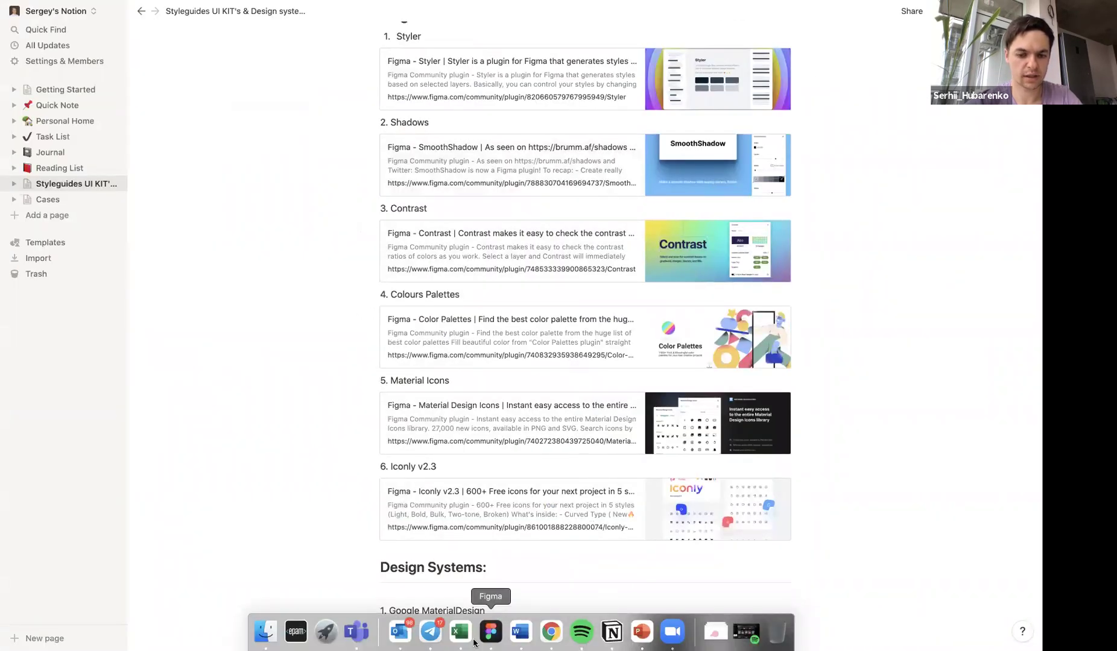
{"action": "left_click", "coordinate": [485, 631]}
{"action": "scroll", "coordinate": [414, 221], "scroll_direction": "down", "scroll_amount": 5}
{"action": "scroll", "coordinate": [401, 501], "scroll_direction": "up", "scroll_amount": 3}
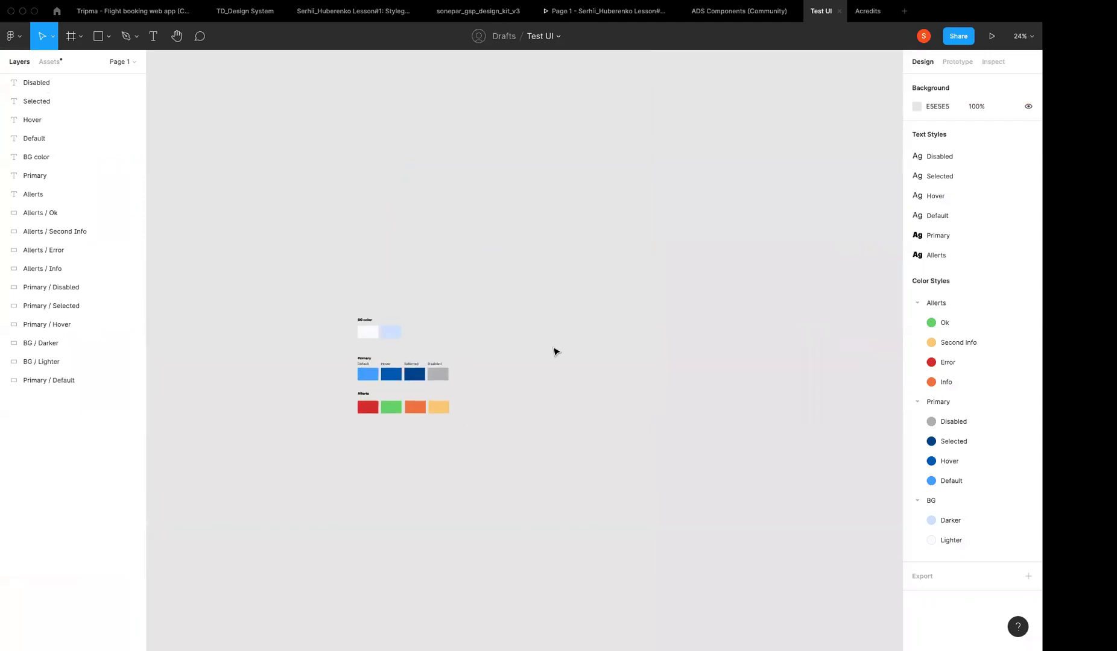
In the Acredits file, give article Frame 33554 a corner radius of 24
{"action": "left_click", "coordinate": [867, 11]}
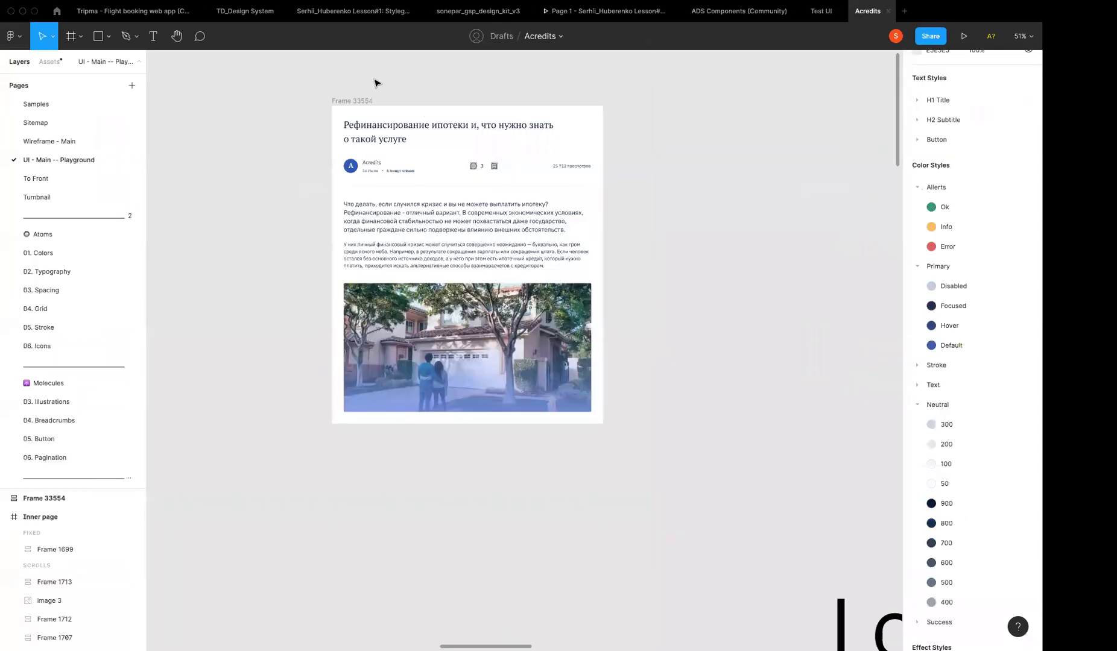
{"action": "left_click", "coordinate": [361, 103]}
{"action": "key", "text": "Escape"}
{"action": "left_click", "coordinate": [999, 161]}
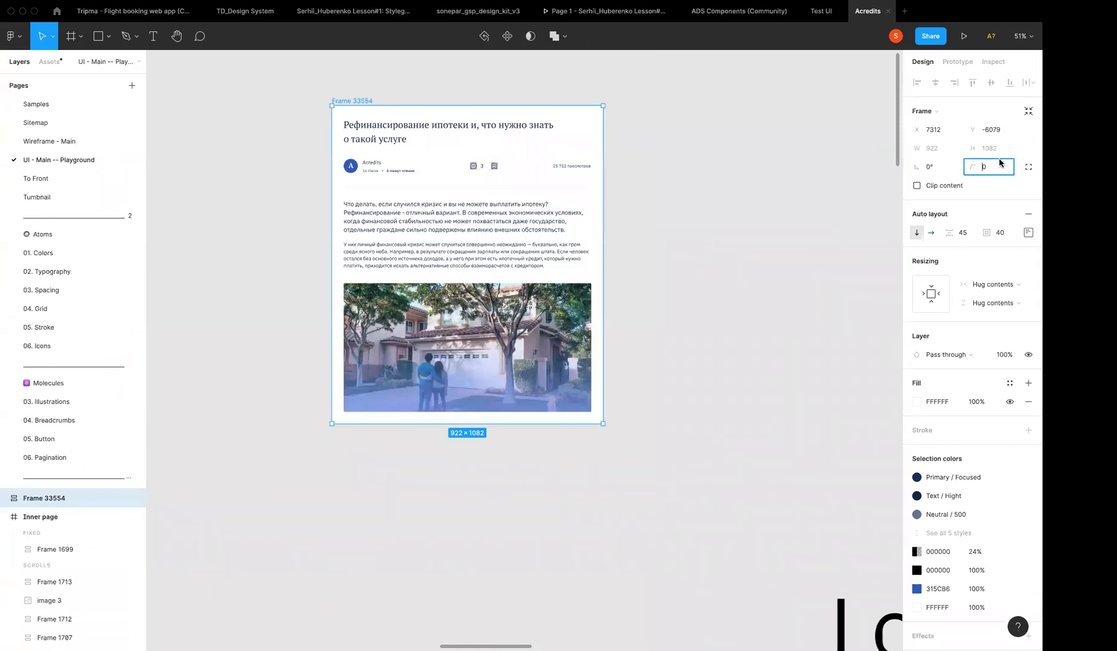
{"action": "key", "text": "Return"}
{"action": "left_click", "coordinate": [624, 270]}
Apply the Shadow -- card effect style to Frame 33554
{"action": "left_click", "coordinate": [361, 103]}
{"action": "scroll", "coordinate": [957, 541], "scroll_direction": "down", "scroll_amount": 2}
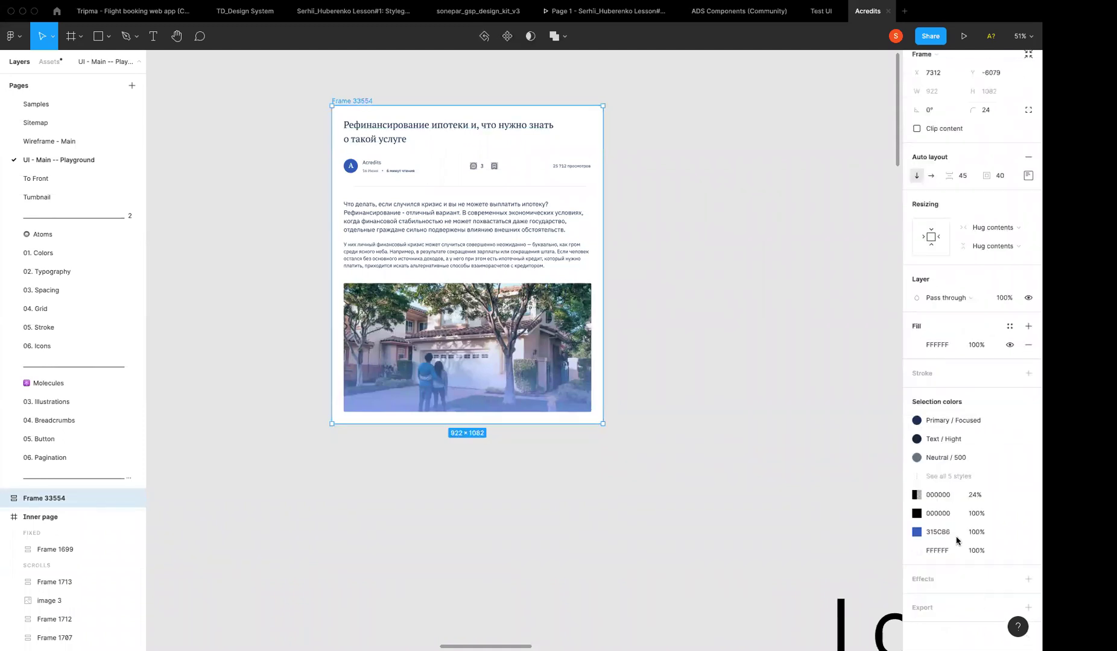
{"action": "left_click", "coordinate": [1010, 579]}
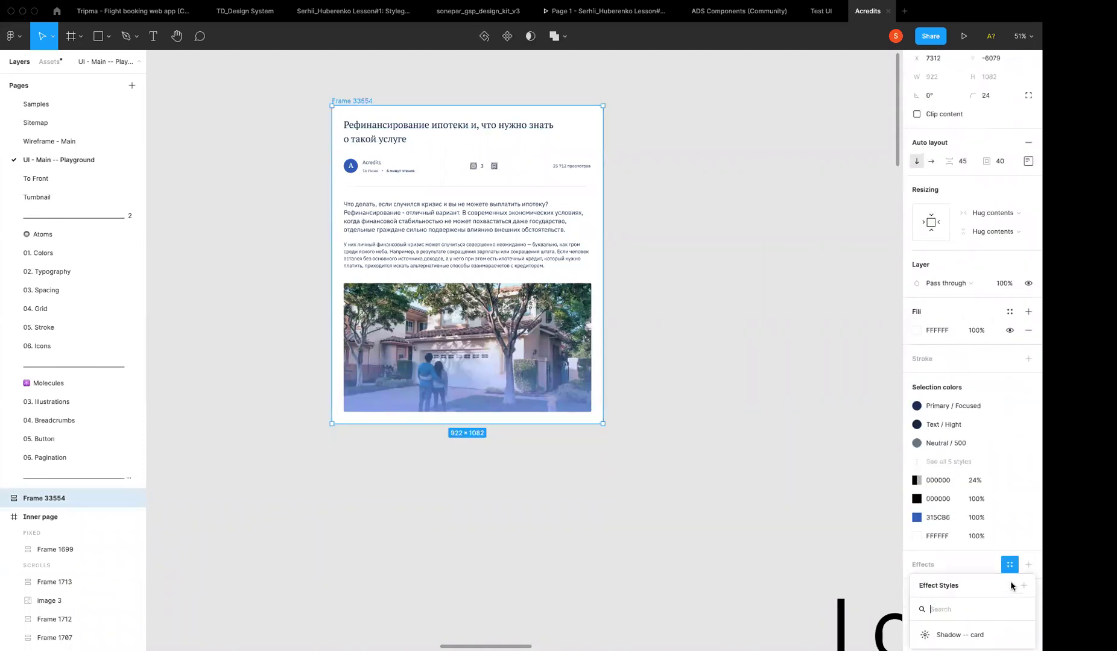
{"action": "left_click", "coordinate": [970, 641]}
{"action": "left_click", "coordinate": [666, 260]}
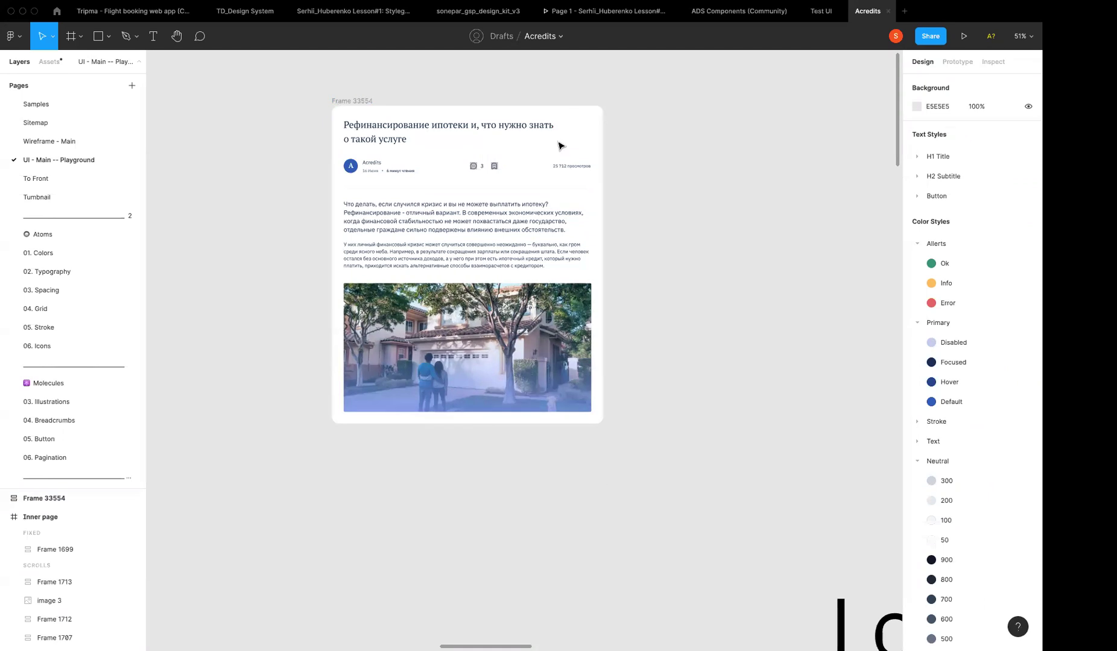
Launch the SmoothShadow plugin on the article frame via a 'shad' quick-actions search
{"action": "left_click", "coordinate": [374, 121]}
{"action": "key", "text": "ctrl+slash"}
{"action": "type", "text": "shga"}
{"action": "key", "text": "BackSpace"}
{"action": "key", "text": "BackSpace"}
{"action": "type", "text": "ad"}
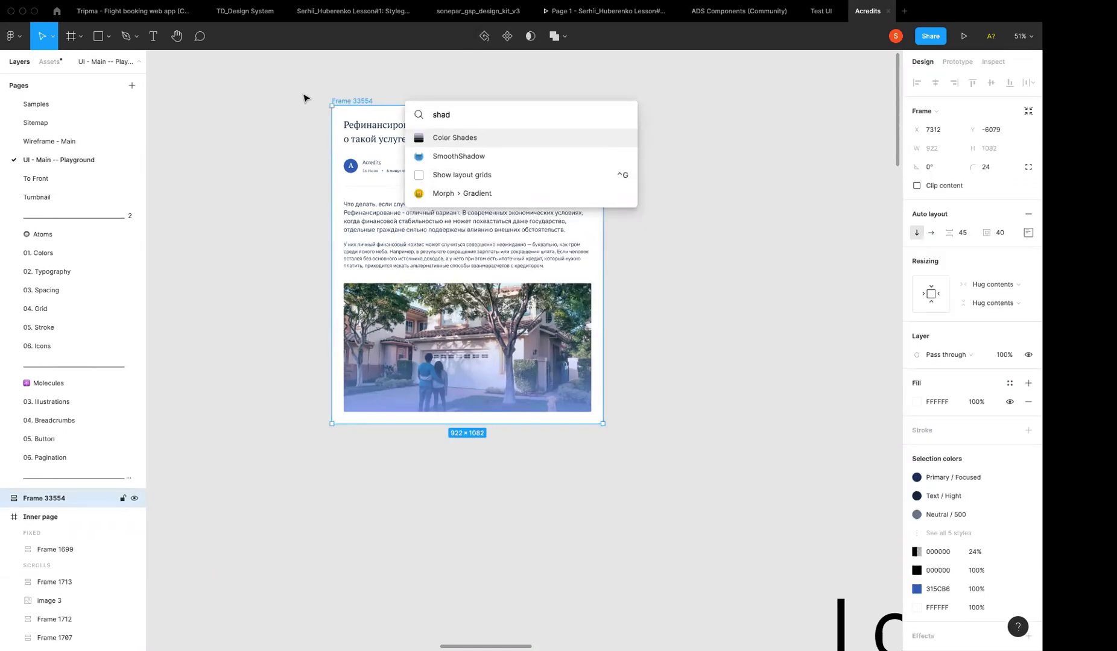
{"action": "left_click", "coordinate": [449, 157]}
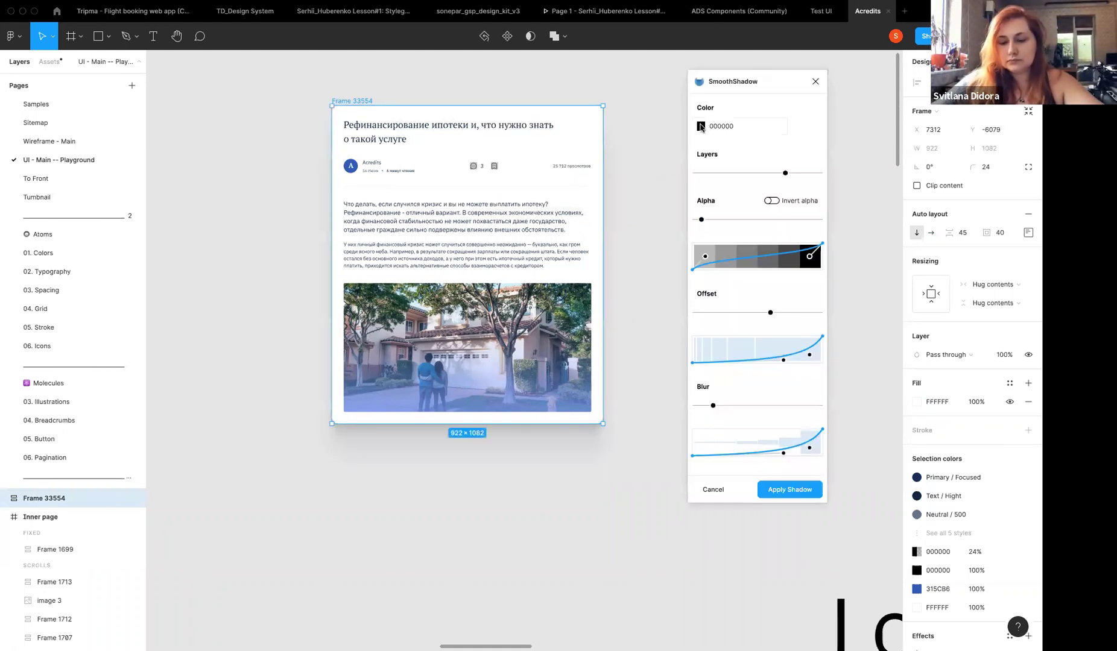
Change the smooth shadow colour to blue 4A79D4 and apply it to the frame
{"action": "left_click", "coordinate": [701, 127]}
{"action": "left_click_drag", "start_coordinate": [724, 230], "coordinate": [772, 152]}
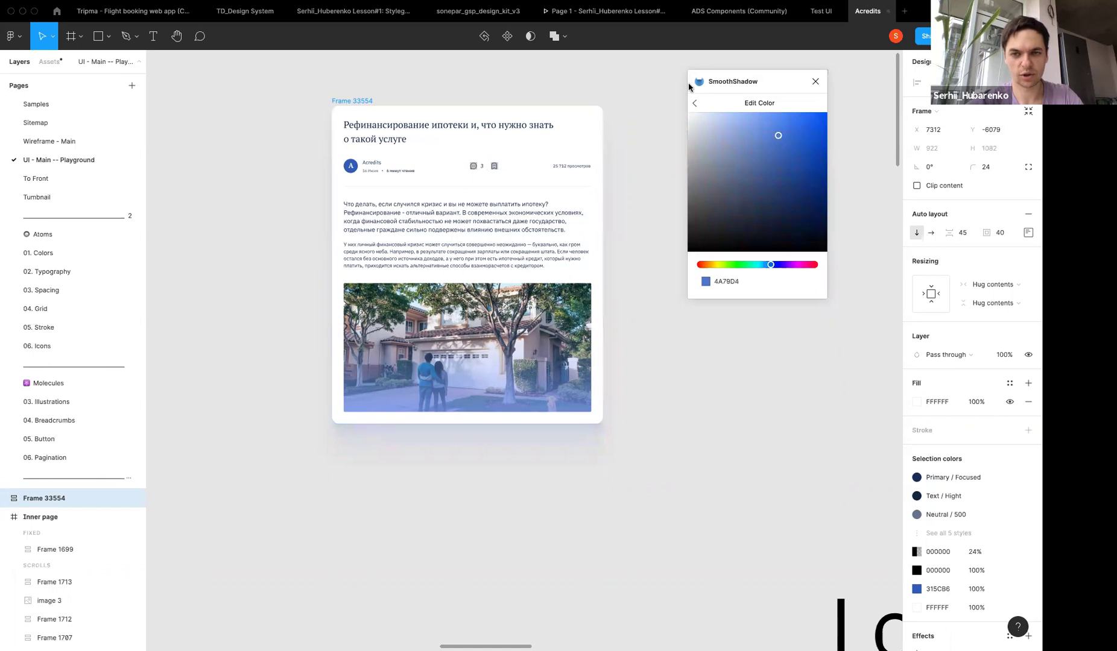
{"action": "left_click", "coordinate": [696, 104]}
{"action": "left_click", "coordinate": [786, 491]}
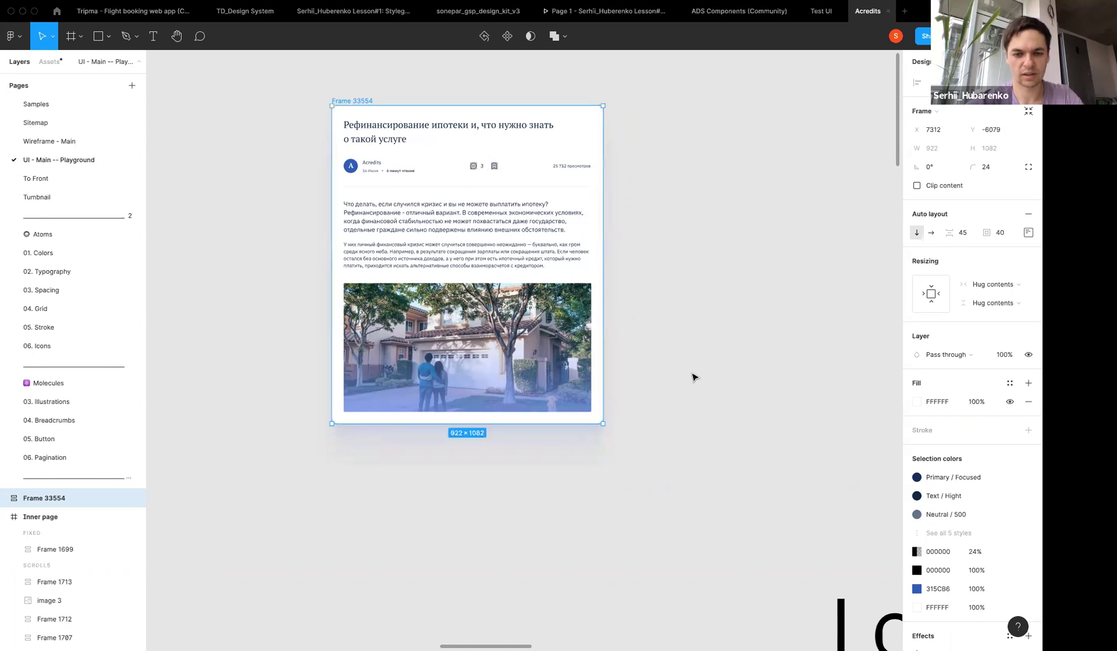
{"action": "left_click", "coordinate": [688, 386]}
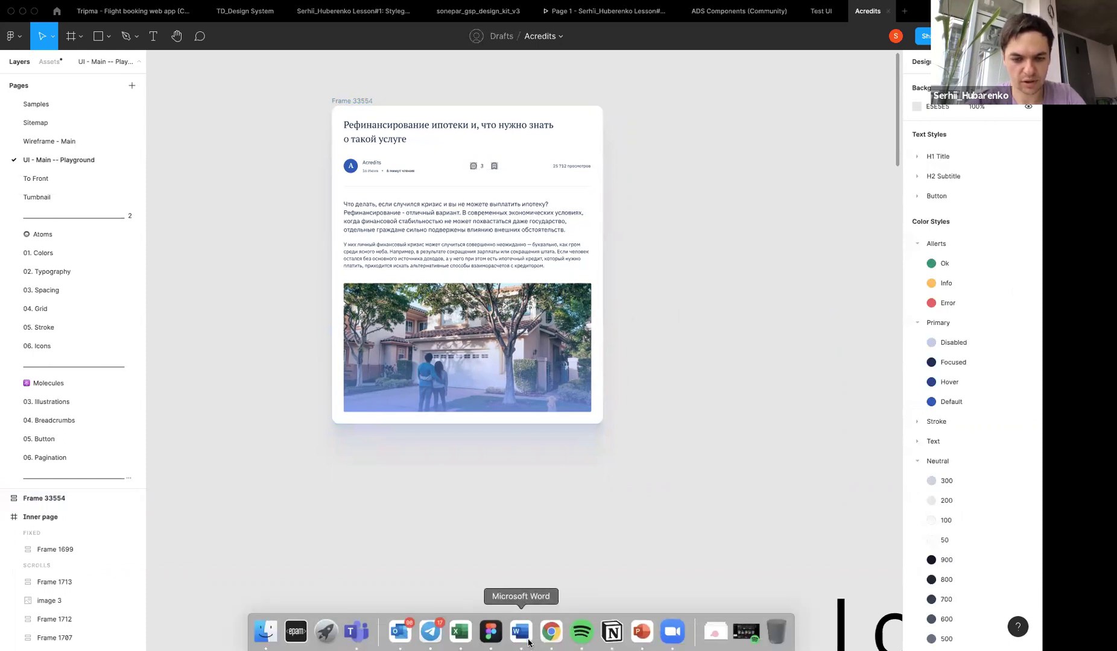
Scroll Notion's Styleguides plugin links, then show the Acredits file's Assets panel in Figma
{"action": "left_click", "coordinate": [611, 631]}
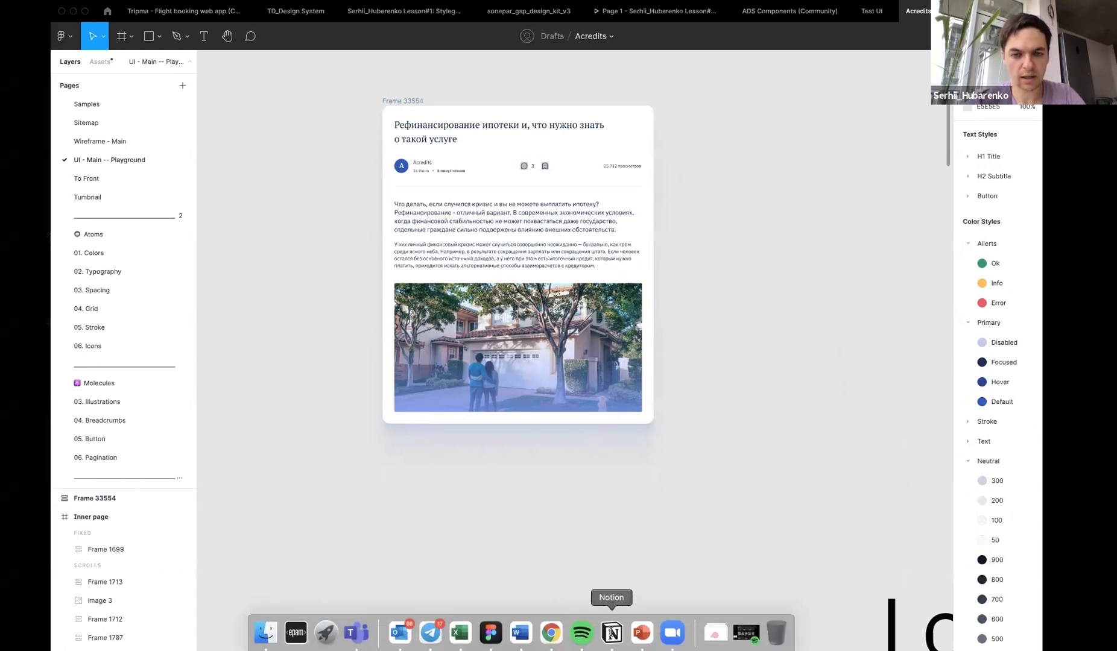
{"action": "scroll", "coordinate": [683, 288], "scroll_direction": "down", "scroll_amount": 3}
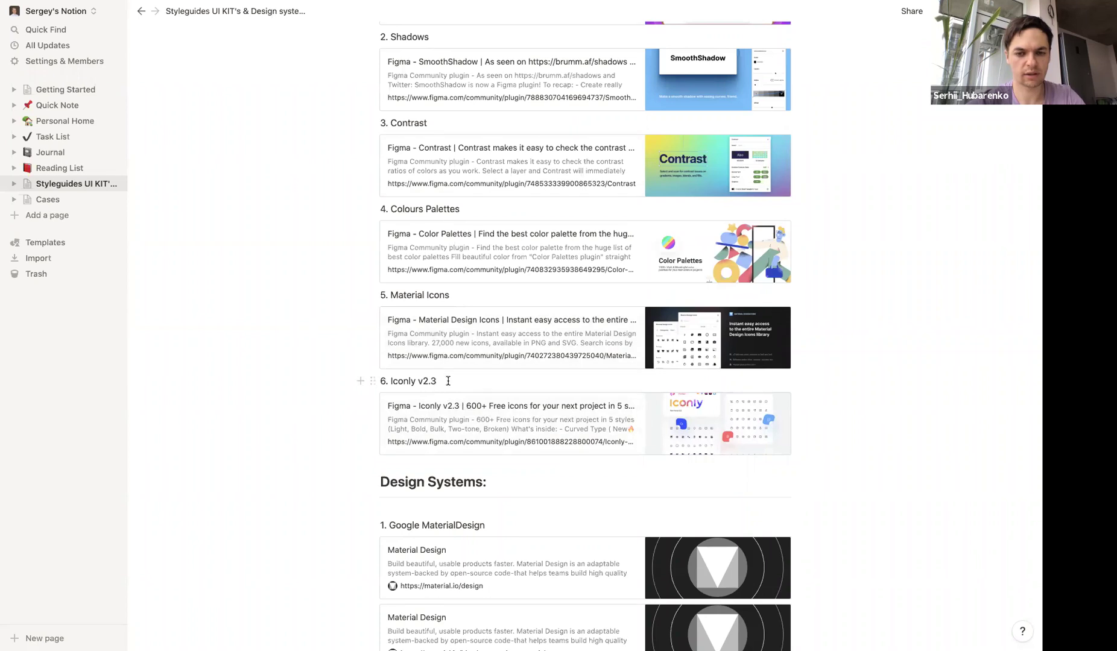
{"action": "key", "text": "ctrl+Right"}
{"action": "left_click", "coordinate": [43, 64]}
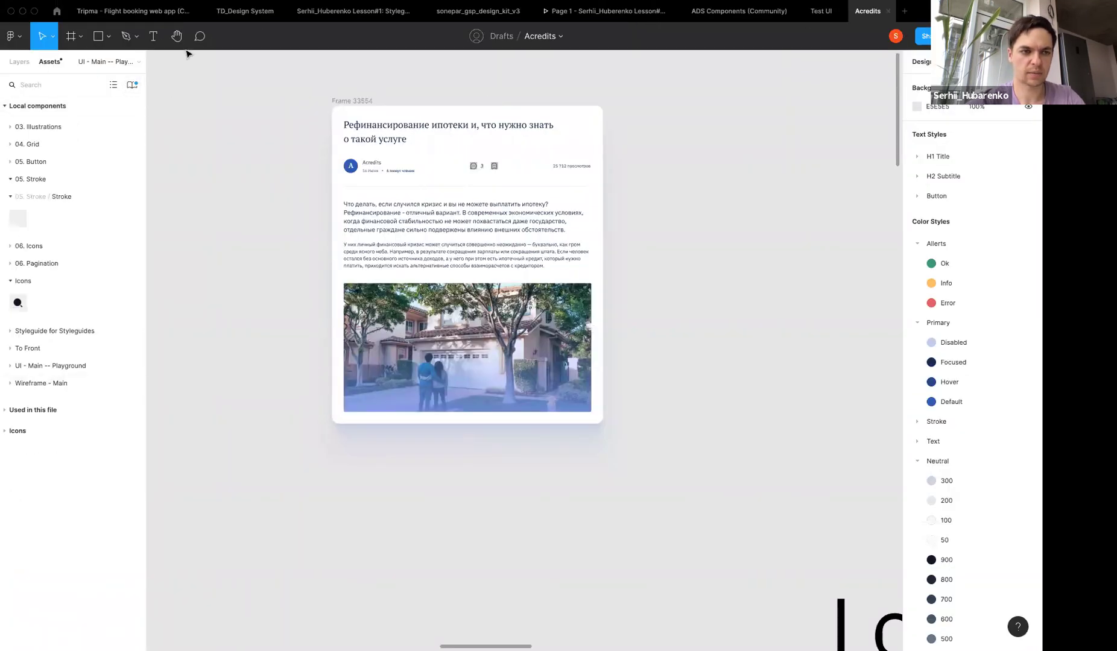
{"action": "left_click", "coordinate": [132, 85]}
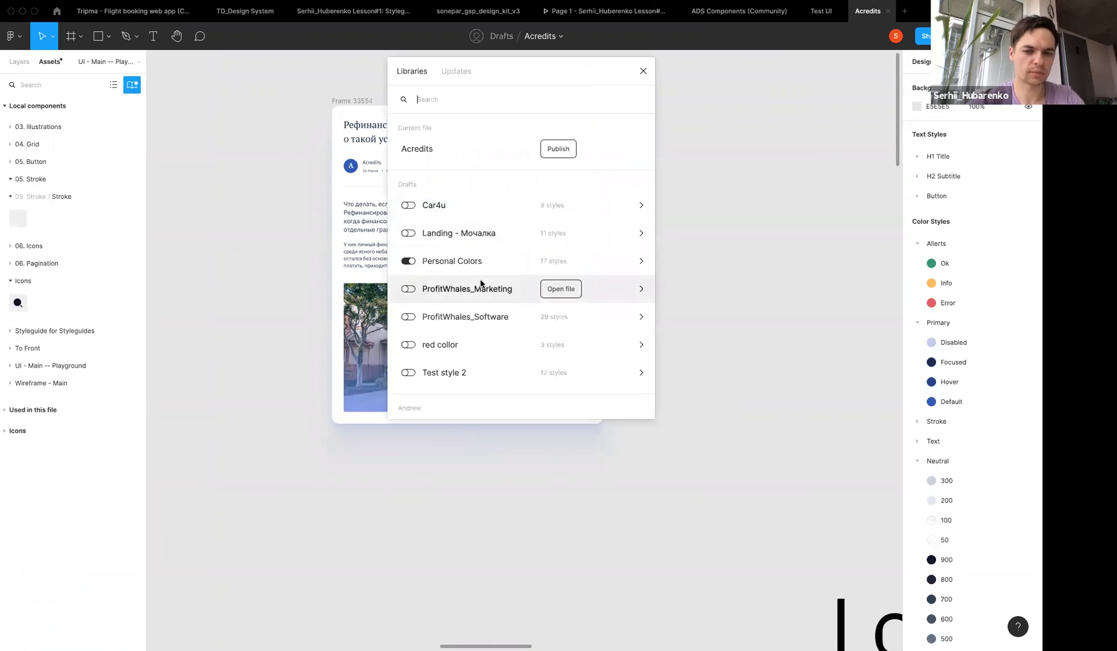
{"action": "scroll", "coordinate": [480, 283], "scroll_direction": "down", "scroll_amount": 4}
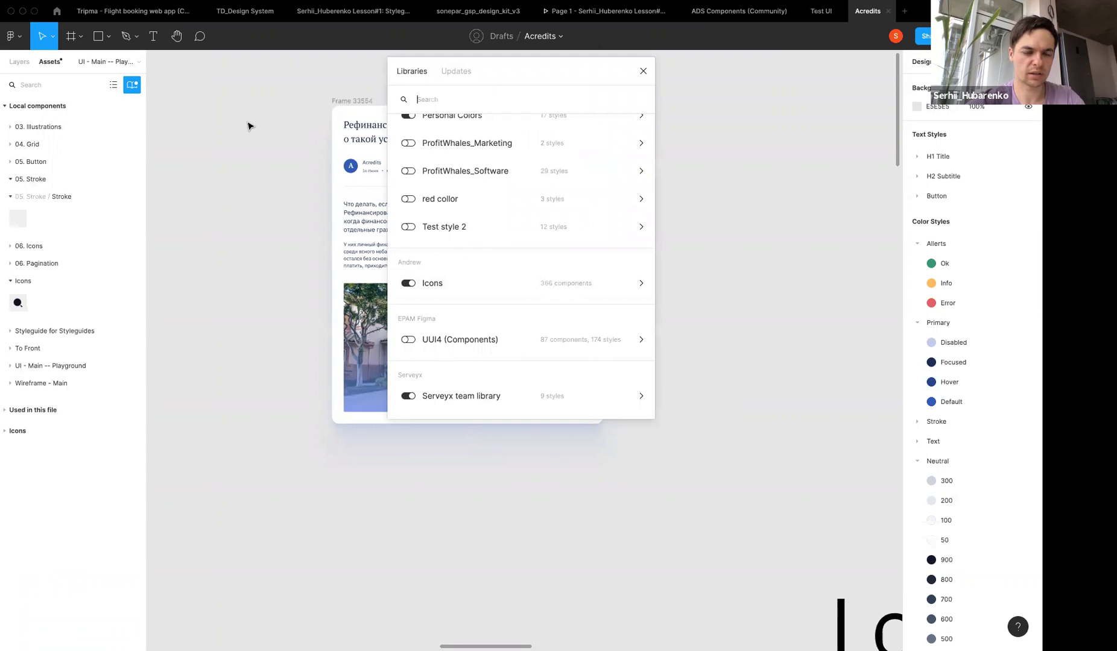
{"action": "left_click", "coordinate": [132, 85]}
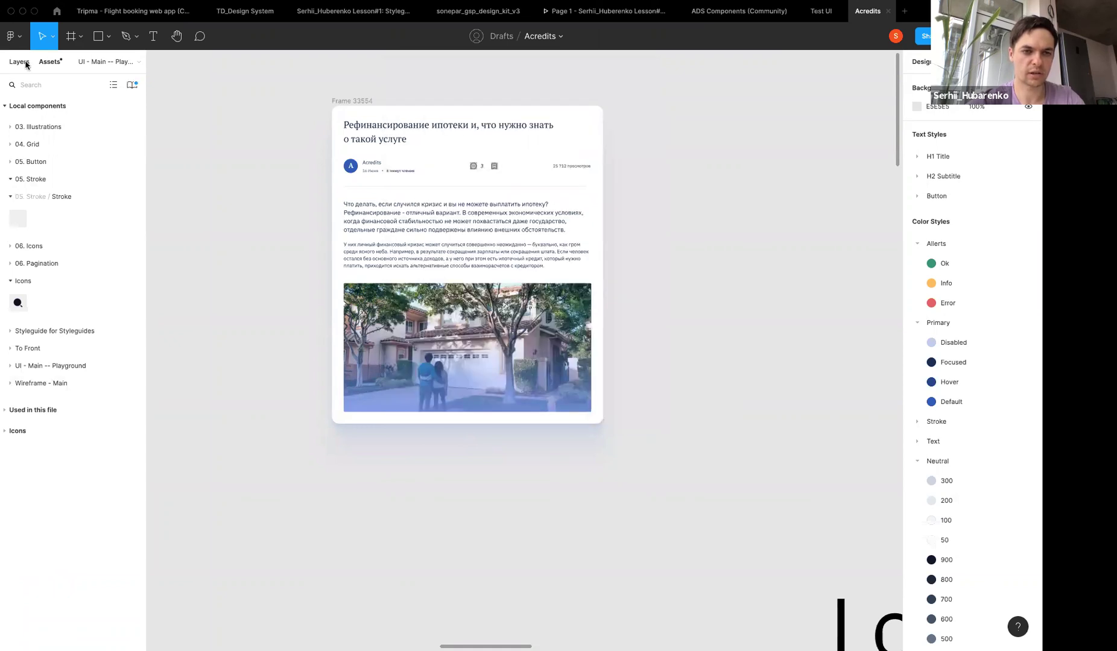
Inspect the article frame's author row, then scroll down toward the Login section
{"action": "left_click", "coordinate": [544, 179]}
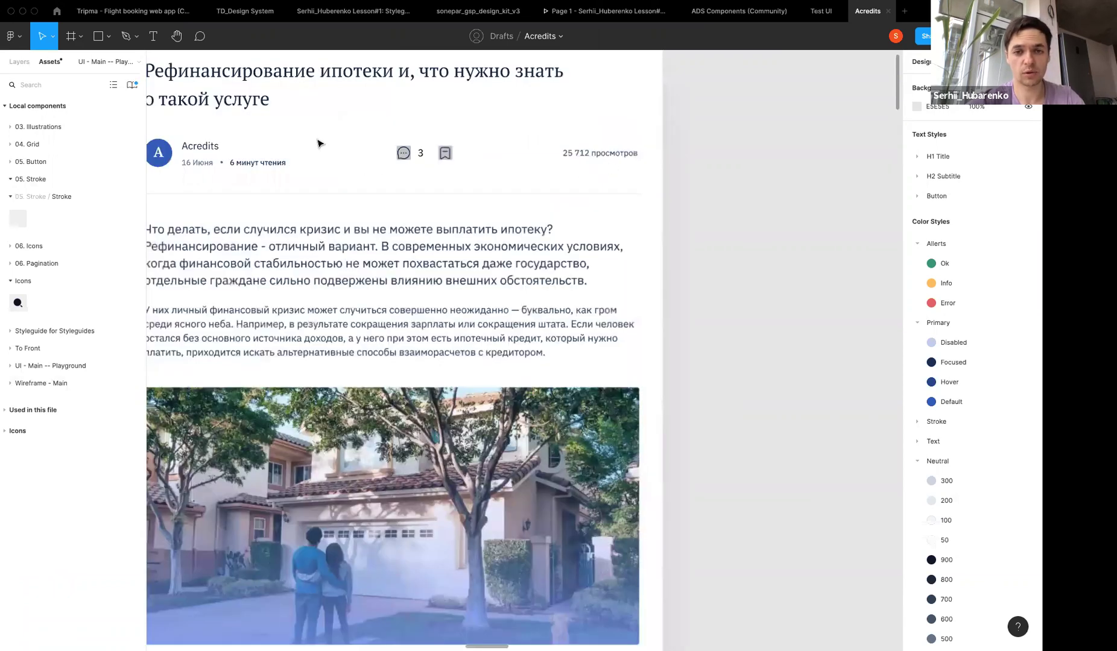
{"action": "left_click", "coordinate": [447, 158]}
{"action": "scroll", "coordinate": [705, 229], "scroll_direction": "down", "scroll_amount": 3}
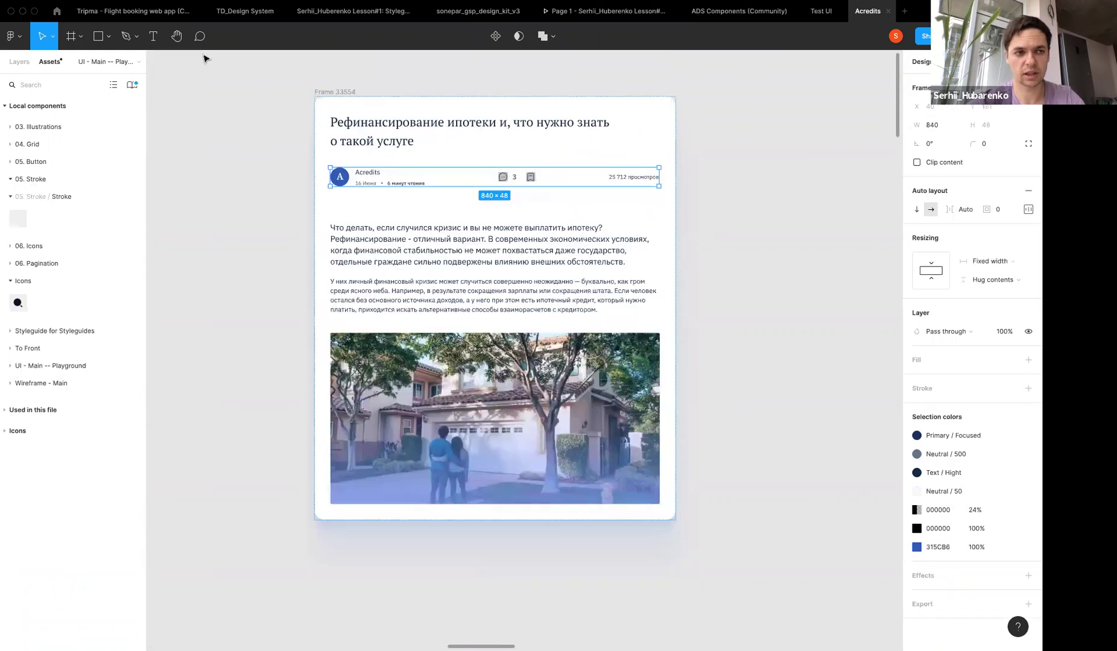
{"action": "scroll", "coordinate": [422, 241], "scroll_direction": "right", "scroll_amount": 5}
{"action": "left_click", "coordinate": [485, 221]}
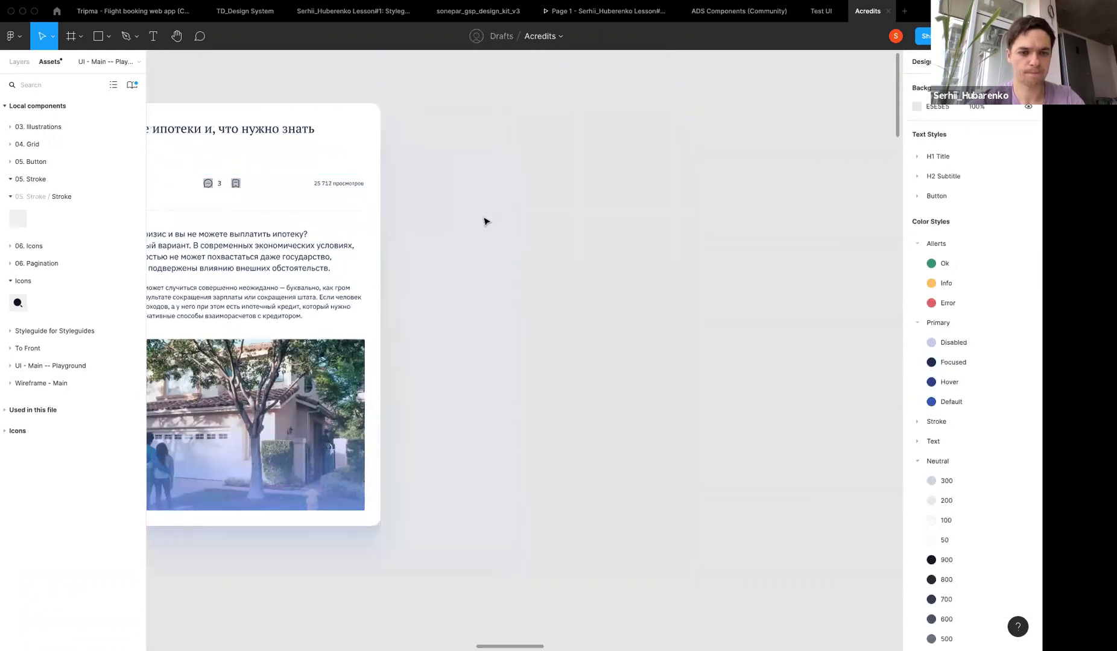
{"action": "scroll", "coordinate": [633, 240], "scroll_direction": "down", "scroll_amount": 2}
{"action": "scroll", "coordinate": [634, 239], "scroll_direction": "down", "scroll_amount": 3}
{"action": "scroll", "coordinate": [635, 239], "scroll_direction": "down", "scroll_amount": 1}
Zoom into the Login card's form and select the E-mail field's envelope icon
{"action": "key", "text": "f"}
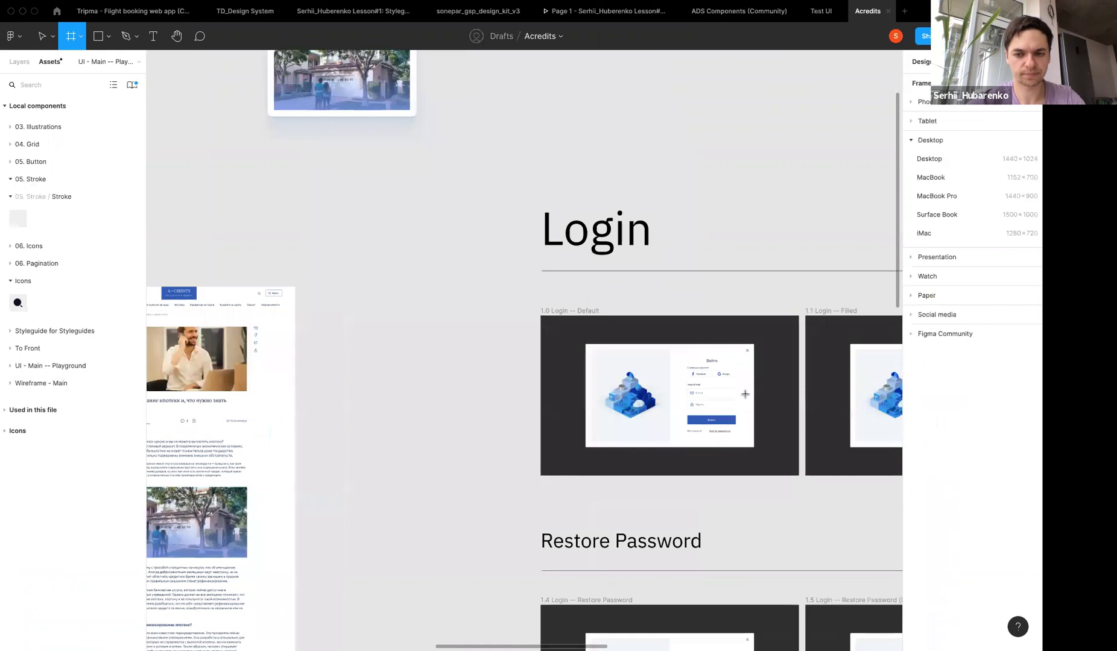
{"action": "key", "text": "Escape"}
{"action": "left_click", "coordinate": [718, 398]}
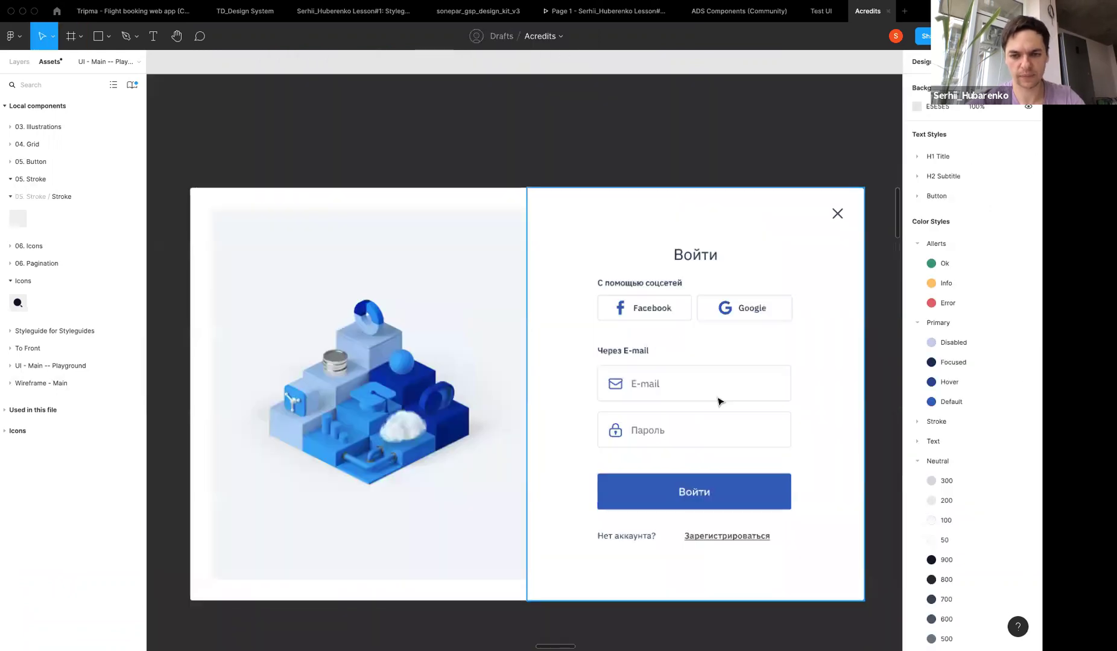
{"action": "left_click", "coordinate": [636, 382]}
{"action": "double_click", "coordinate": [631, 382]}
{"action": "scroll", "coordinate": [543, 293], "scroll_direction": "down", "scroll_amount": 3}
{"action": "left_click", "coordinate": [544, 294]}
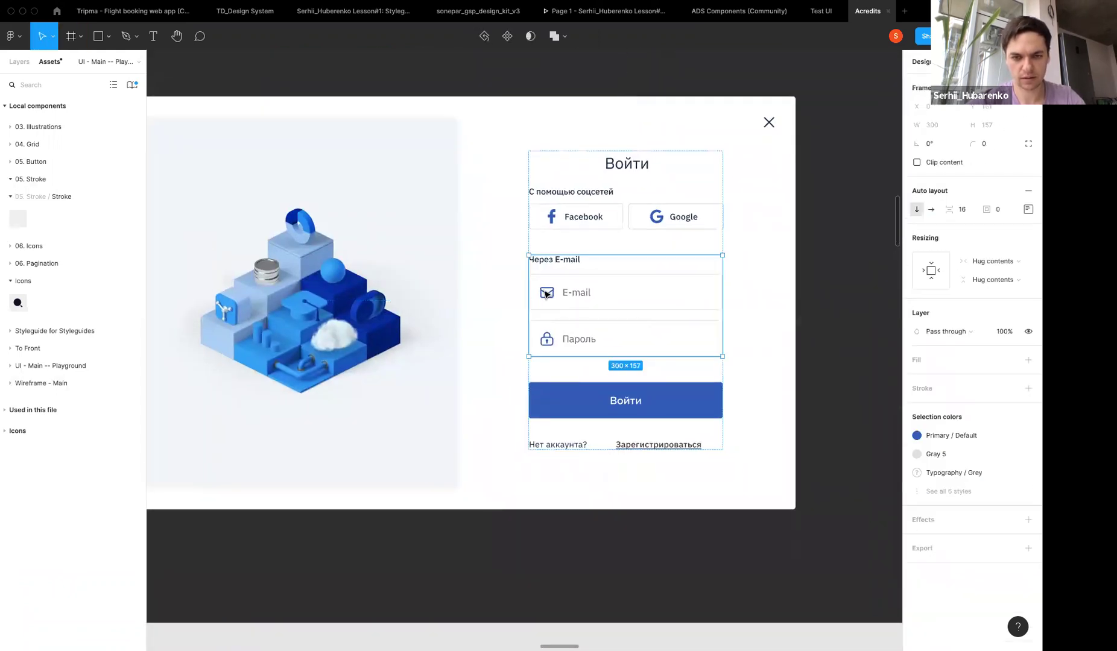
{"action": "left_click", "coordinate": [548, 294]}
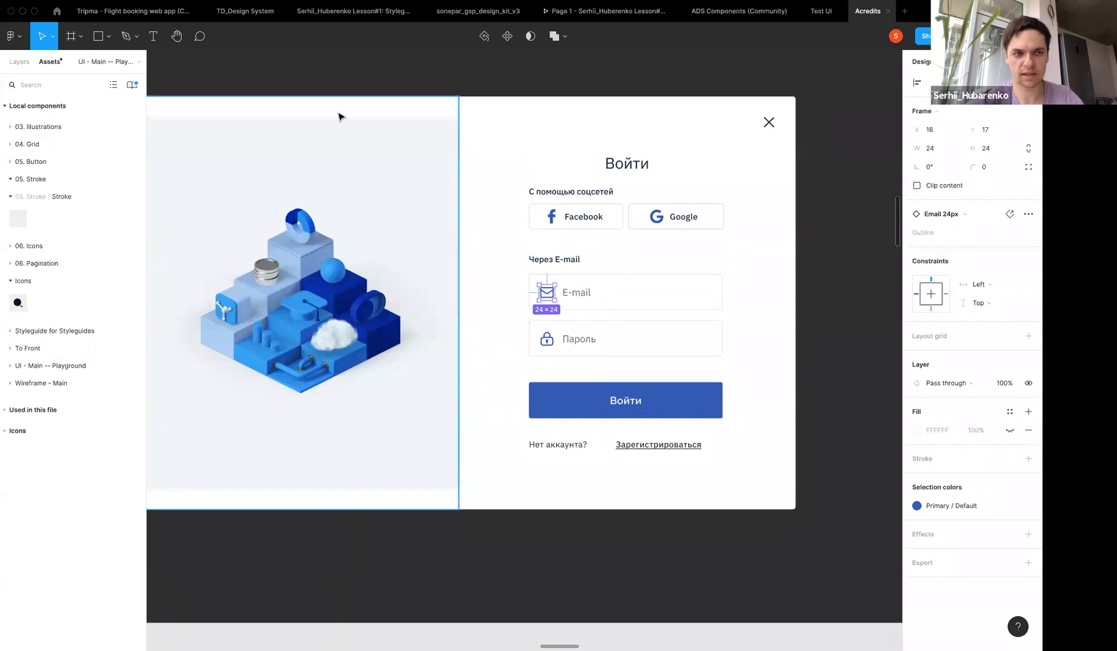
Try swapping the envelope icon for a Profile icon, then undo the swap
{"action": "left_click", "coordinate": [952, 215]}
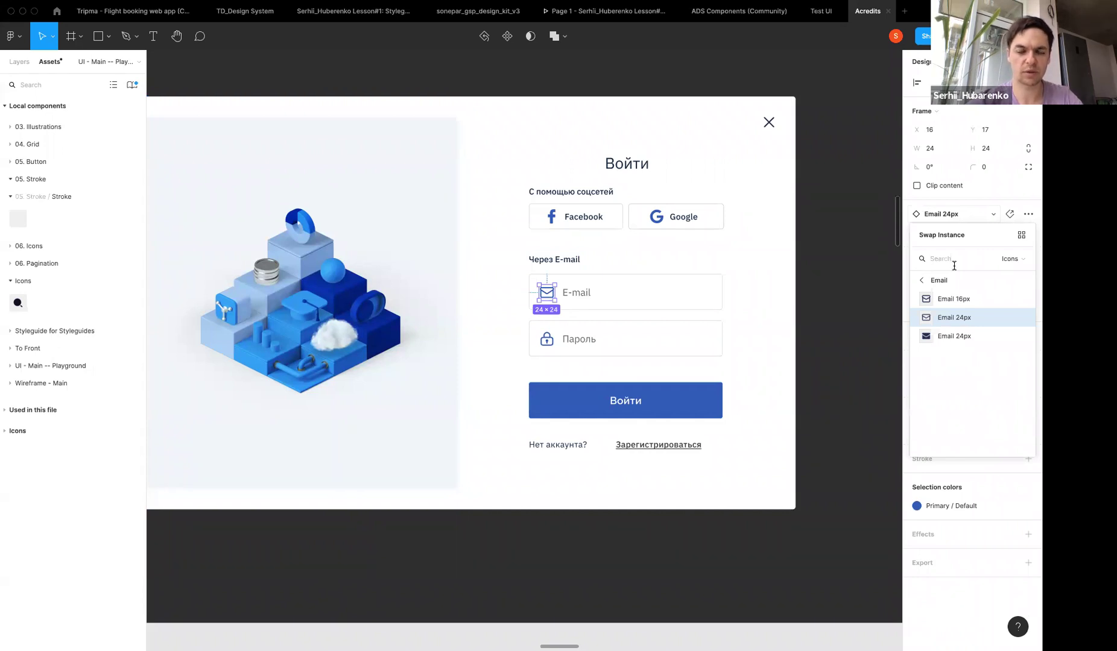
{"action": "type", "text": "Profil"}
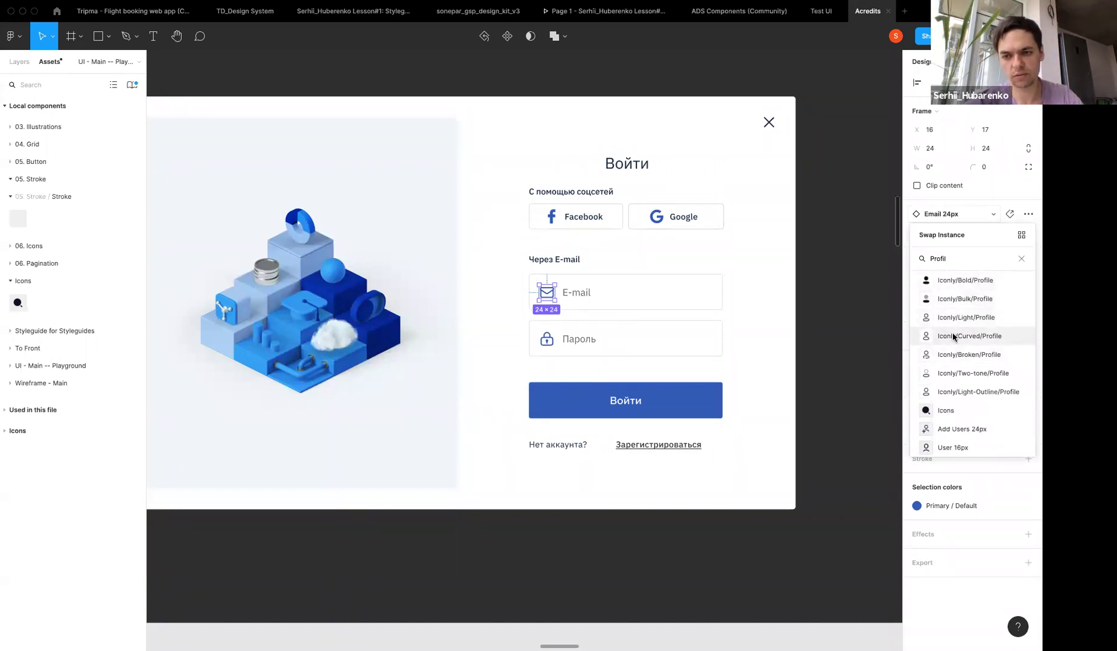
{"action": "left_click", "coordinate": [954, 336]}
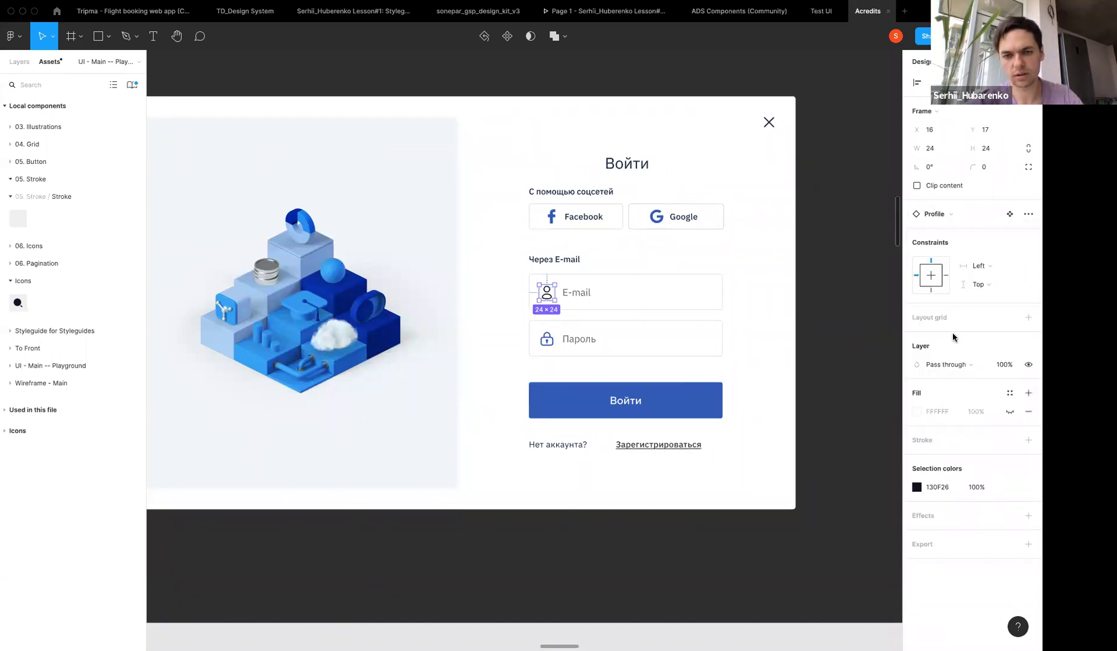
{"action": "key", "text": "ctrl+z"}
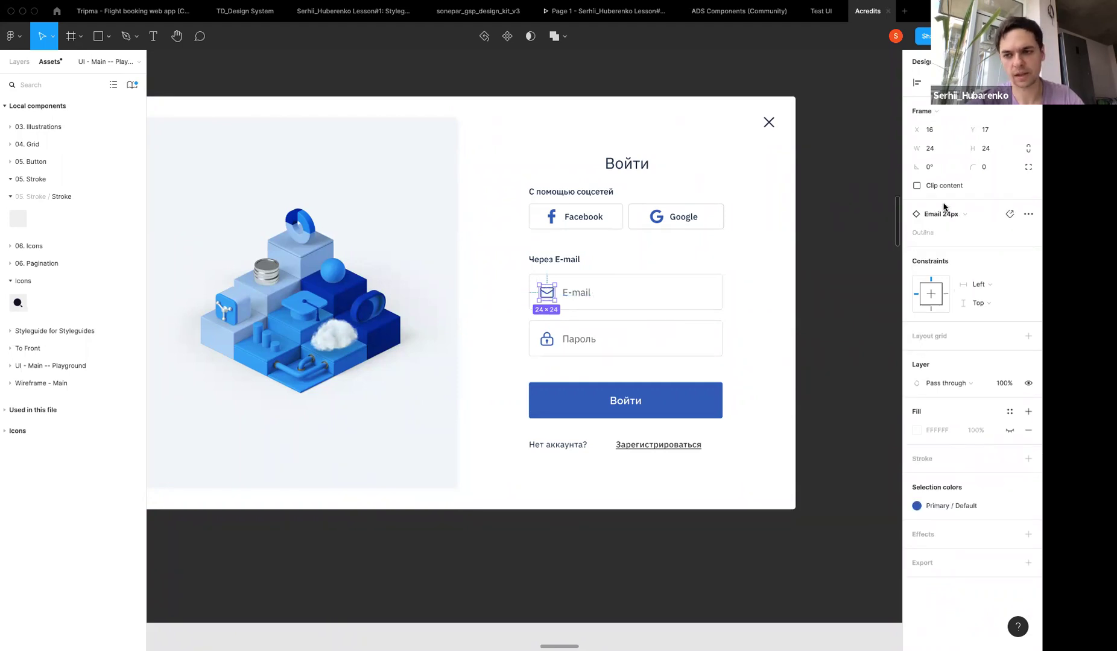
Browse the UI icon categories and try a user icon found by searching 'profil'
{"action": "left_click", "coordinate": [958, 217]}
{"action": "left_click", "coordinate": [922, 280]}
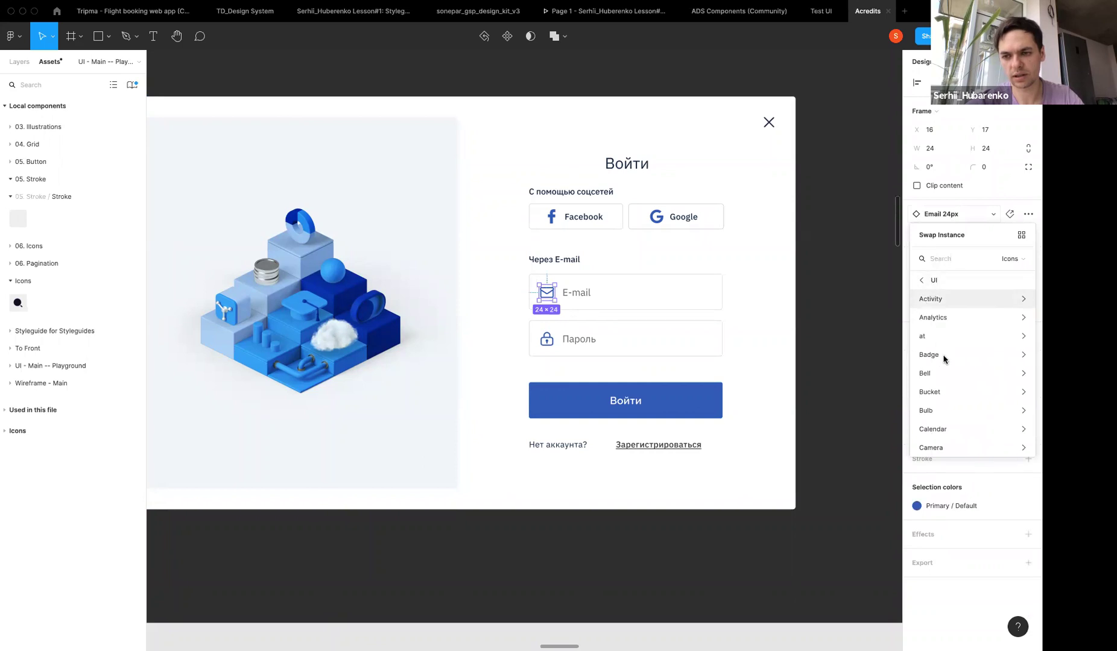
{"action": "scroll", "coordinate": [946, 362], "scroll_direction": "down", "scroll_amount": 5}
{"action": "scroll", "coordinate": [945, 362], "scroll_direction": "down", "scroll_amount": 5}
{"action": "scroll", "coordinate": [947, 366], "scroll_direction": "down", "scroll_amount": 5}
{"action": "scroll", "coordinate": [946, 366], "scroll_direction": "down", "scroll_amount": 3}
{"action": "scroll", "coordinate": [946, 365], "scroll_direction": "down", "scroll_amount": 2}
{"action": "scroll", "coordinate": [946, 365], "scroll_direction": "down", "scroll_amount": 3}
{"action": "scroll", "coordinate": [947, 366], "scroll_direction": "down", "scroll_amount": 2}
{"action": "scroll", "coordinate": [947, 366], "scroll_direction": "down", "scroll_amount": 2}
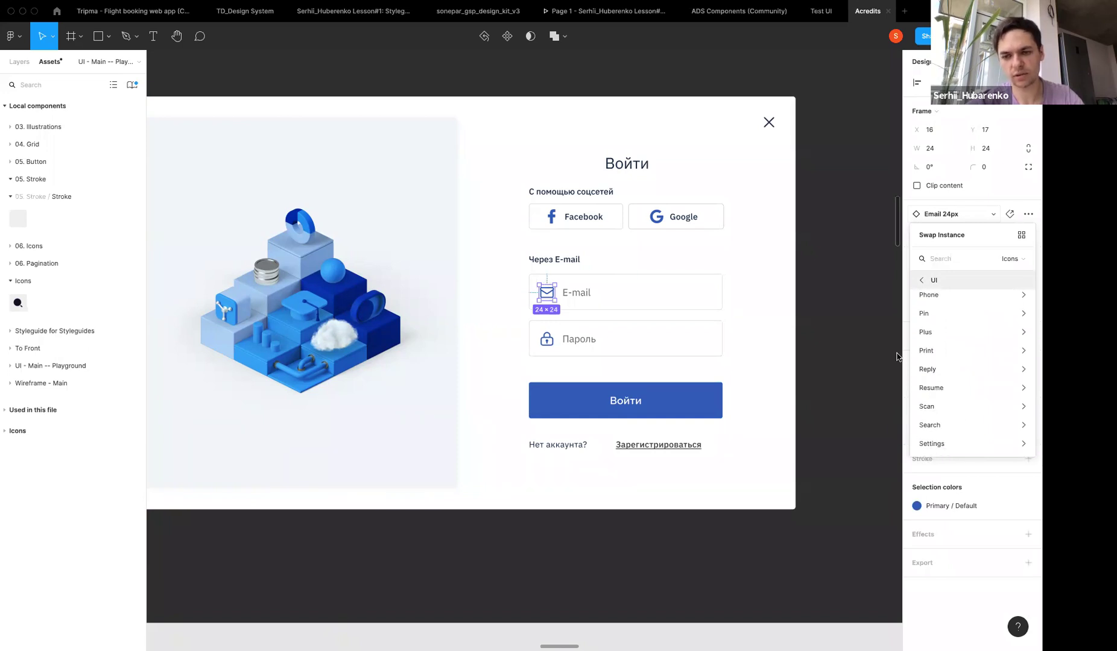
{"action": "scroll", "coordinate": [952, 353], "scroll_direction": "up", "scroll_amount": 10}
{"action": "scroll", "coordinate": [941, 319], "scroll_direction": "up", "scroll_amount": 10}
{"action": "left_click", "coordinate": [932, 260]}
{"action": "type", "text": "profil"}
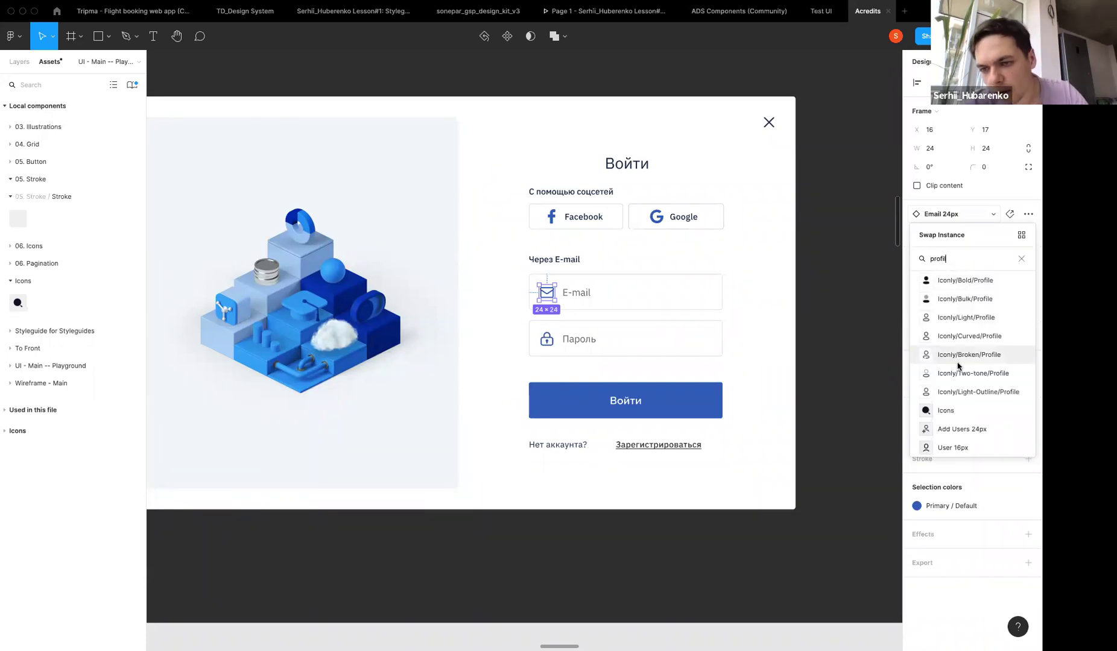
{"action": "scroll", "coordinate": [958, 362], "scroll_direction": "down", "scroll_amount": 2}
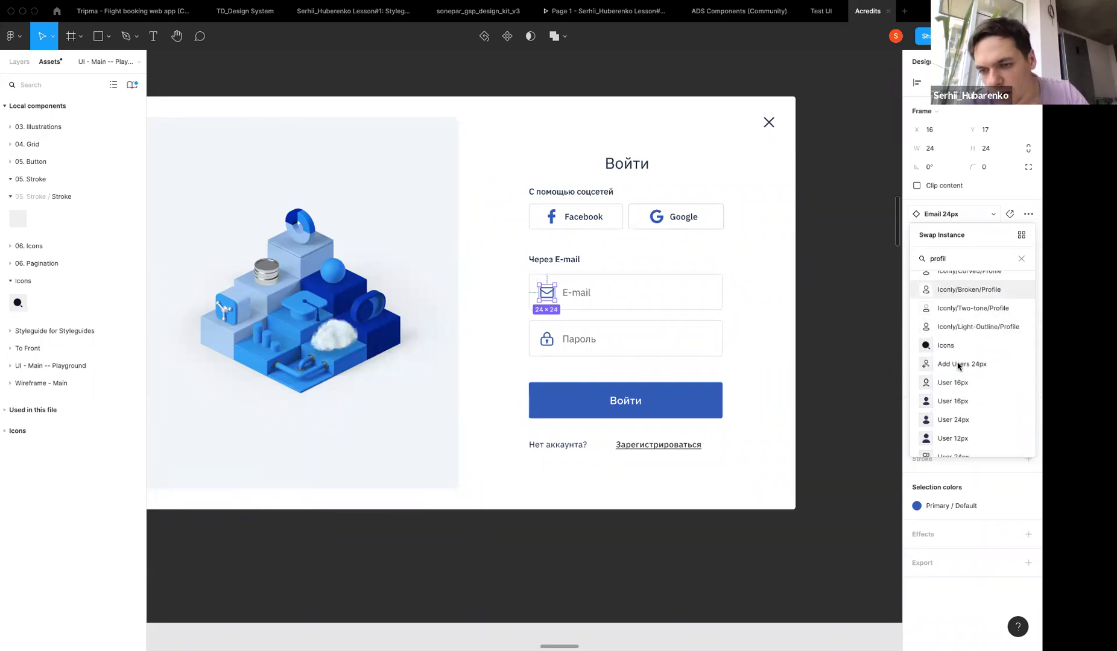
{"action": "left_click", "coordinate": [959, 365]}
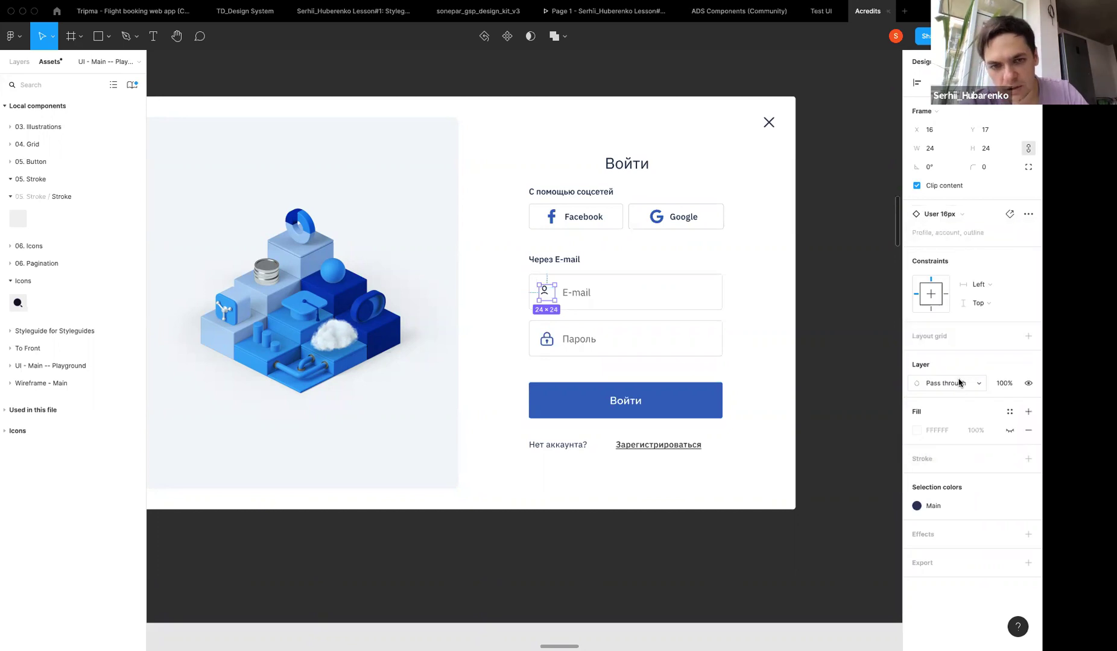
Search 'Profile', swap in the User icon and change it to 24px
{"action": "left_click", "coordinate": [967, 214]}
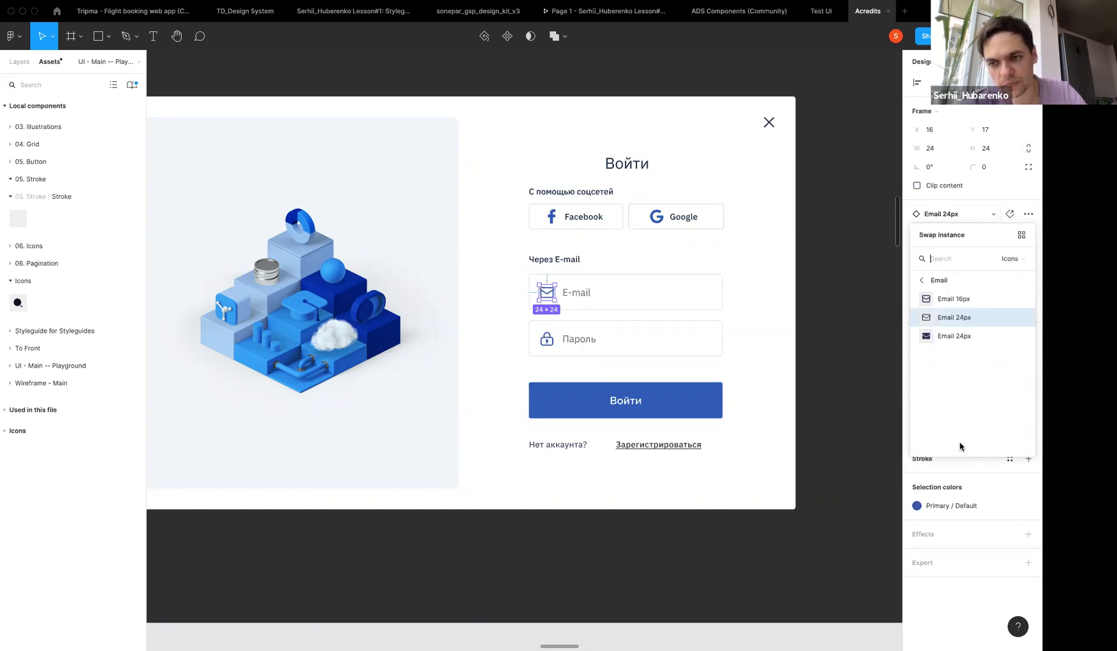
{"action": "type", "text": "Profile"}
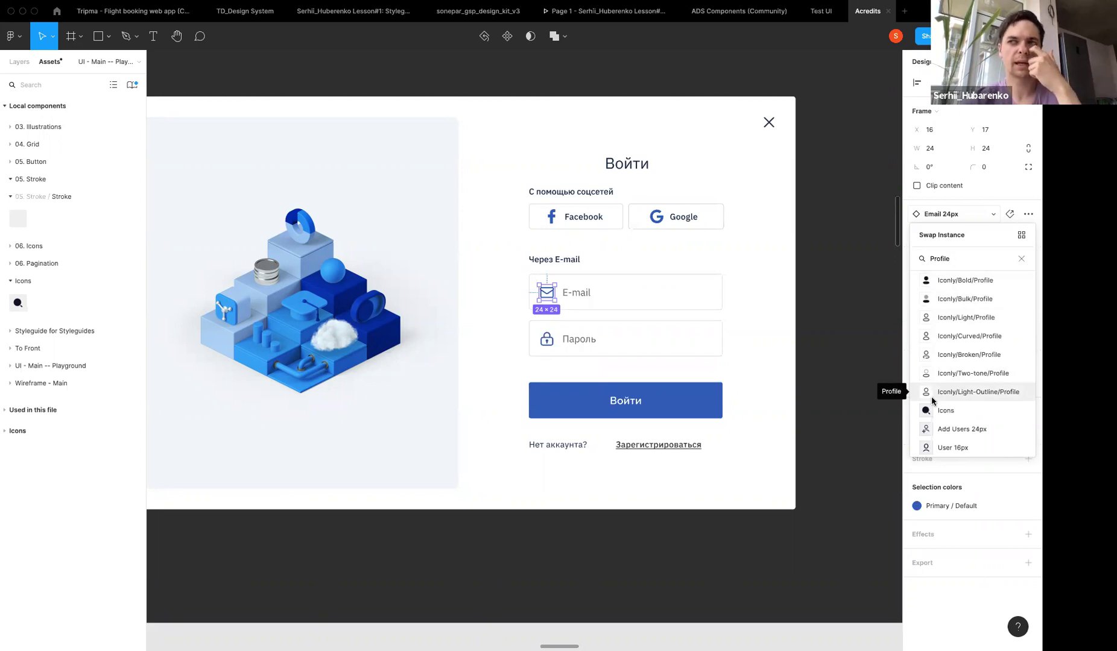
{"action": "scroll", "coordinate": [950, 387], "scroll_direction": "down", "scroll_amount": 2}
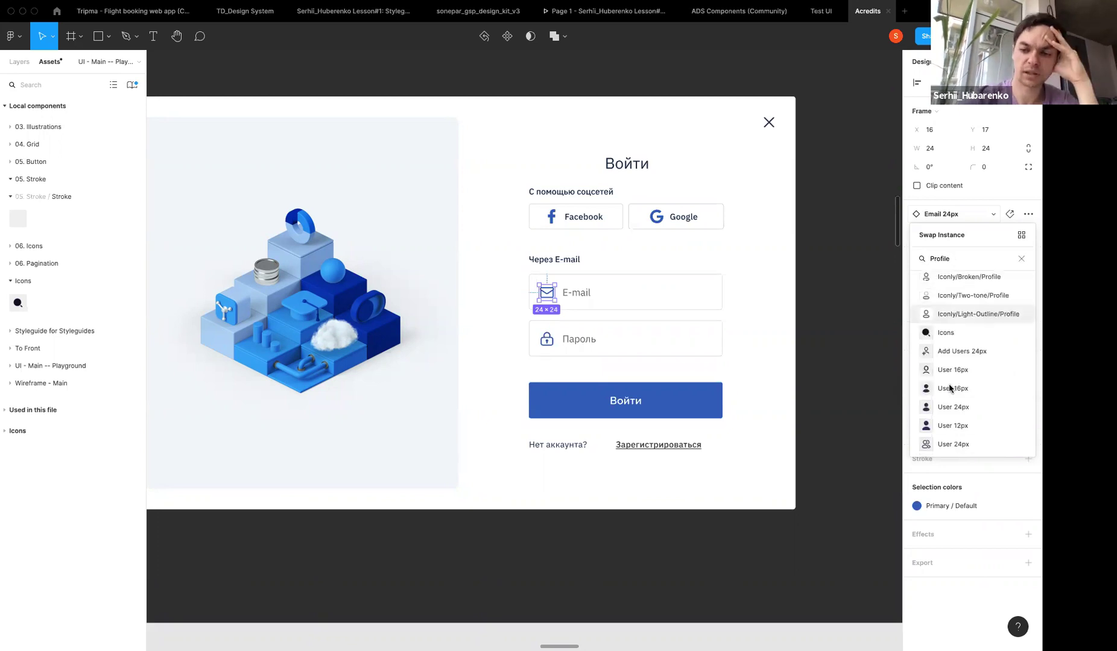
{"action": "scroll", "coordinate": [955, 392], "scroll_direction": "down", "scroll_amount": 3}
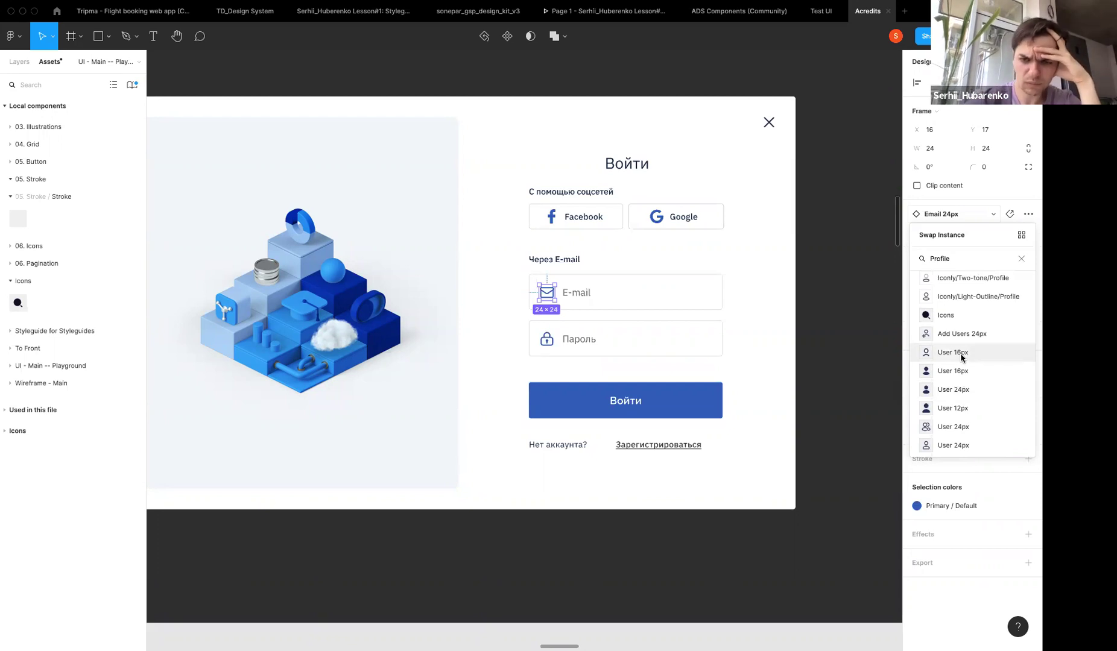
{"action": "left_click", "coordinate": [960, 358]}
{"action": "left_click", "coordinate": [960, 221]}
{"action": "left_click", "coordinate": [961, 370]}
Switch to the outline User 24px icon and colour it Primary/Default
{"action": "left_click", "coordinate": [963, 216]}
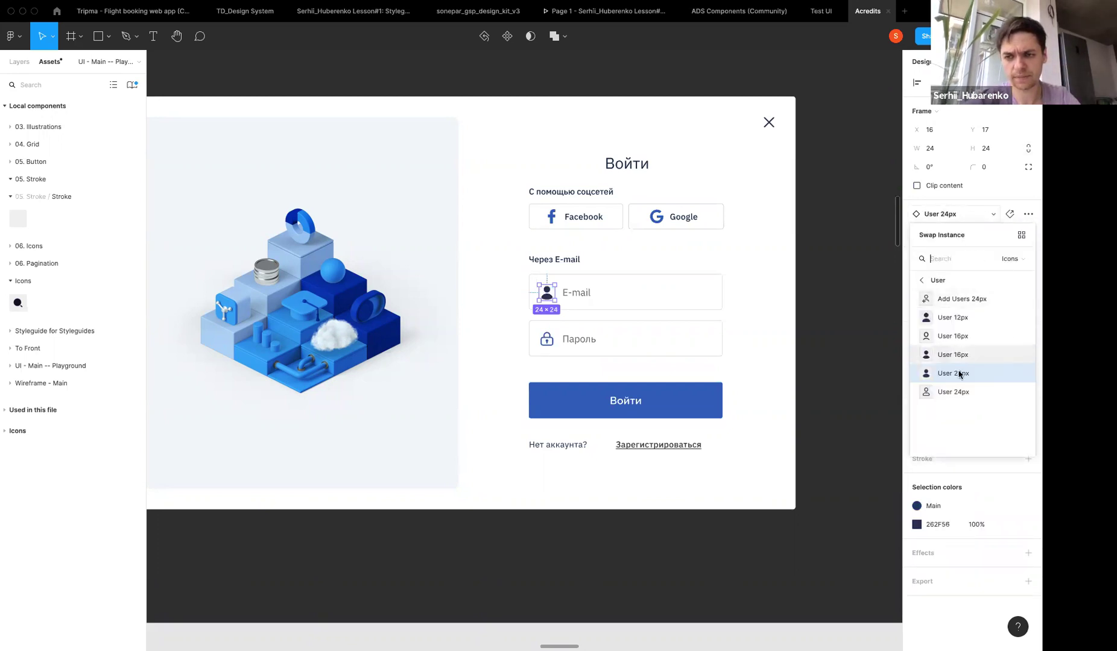
{"action": "left_click", "coordinate": [956, 390]}
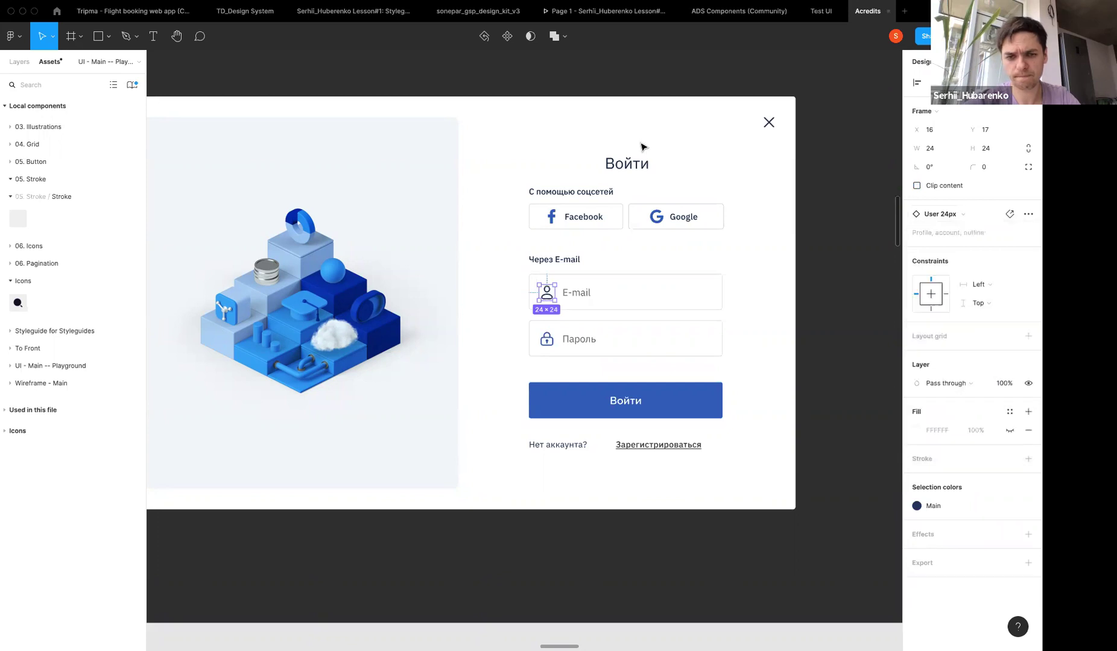
{"action": "left_click", "coordinate": [918, 506]}
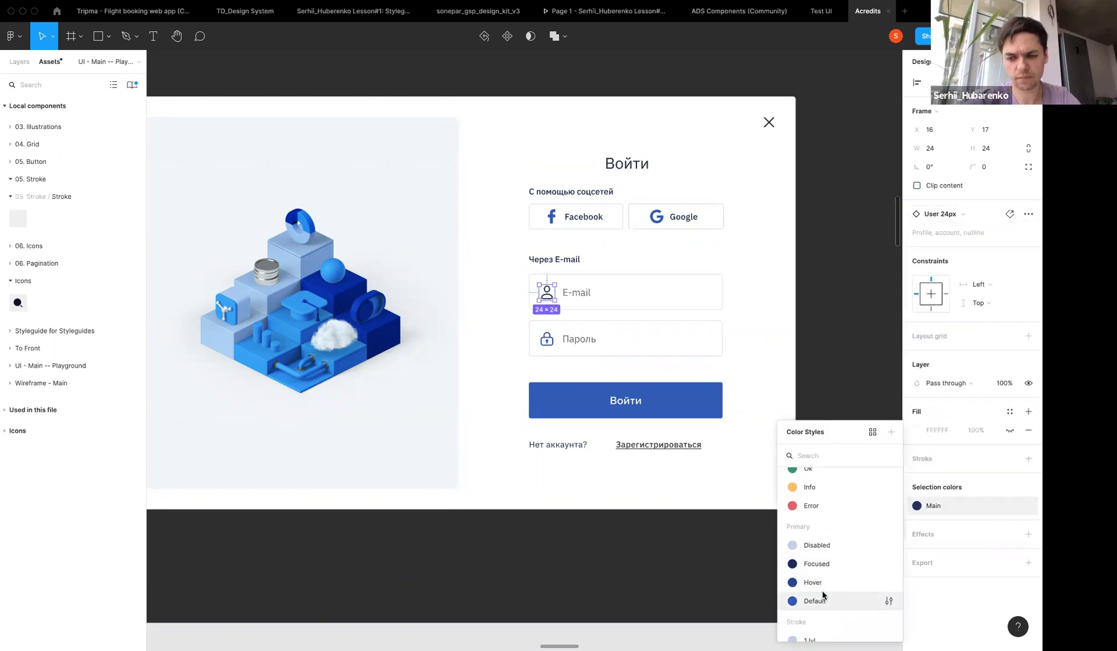
{"action": "left_click", "coordinate": [824, 596]}
Glance at the Notion design-system notes and come back to the Figma file
{"action": "left_click", "coordinate": [676, 79]}
{"action": "scroll", "coordinate": [675, 80], "scroll_direction": "down", "scroll_amount": 2}
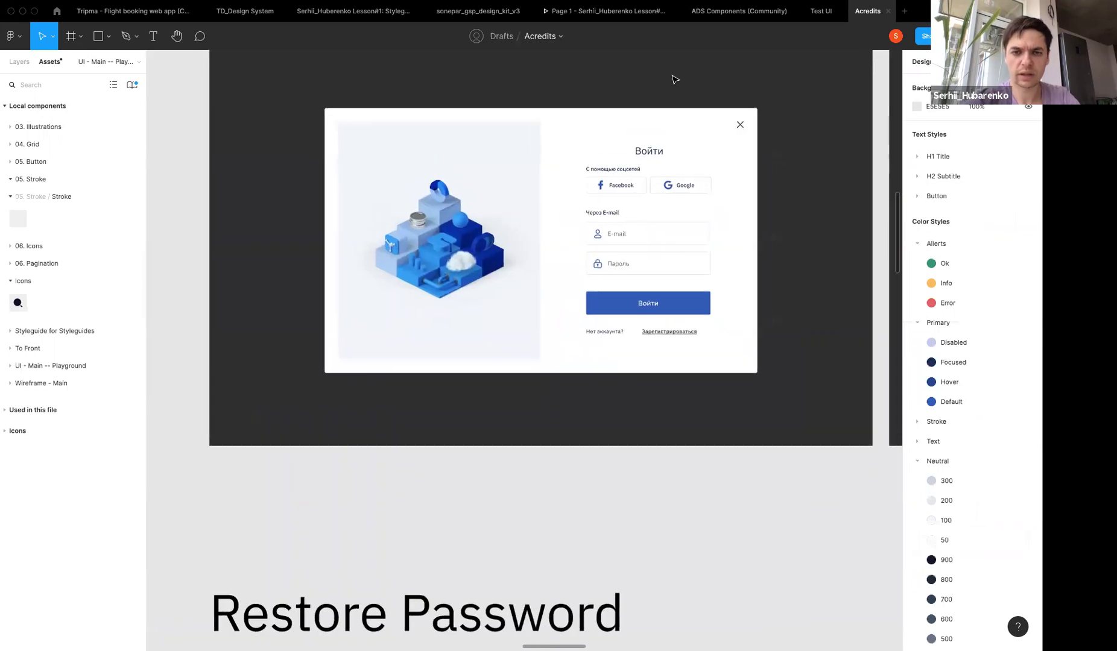
{"action": "key", "text": "ctrl+Left"}
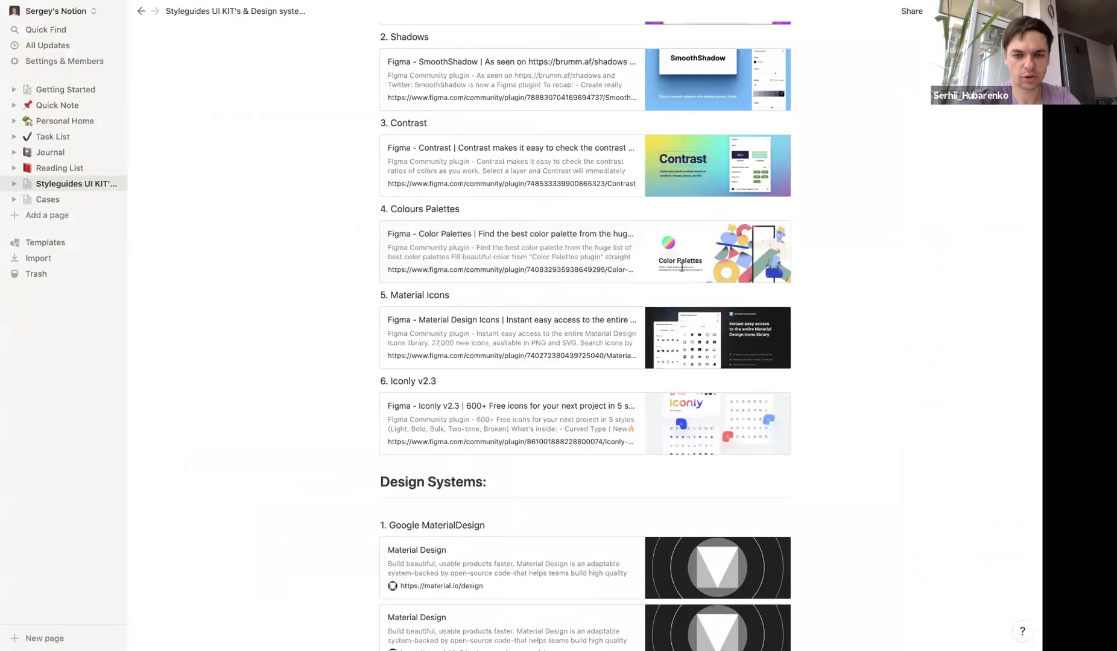
{"action": "scroll", "coordinate": [681, 267], "scroll_direction": "down", "scroll_amount": 2}
{"action": "key", "text": "ctrl+Right"}
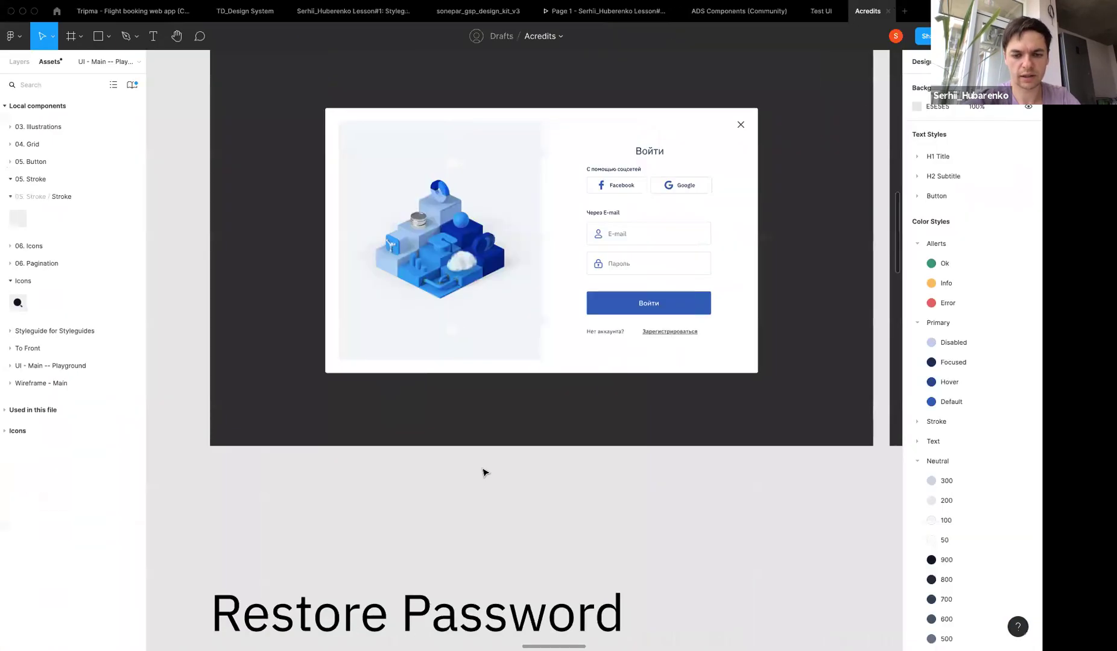
Run Iconly v2.3, drop an add-user icon on the canvas, then close it and remove the icon
{"action": "key", "text": "ctrl+slash"}
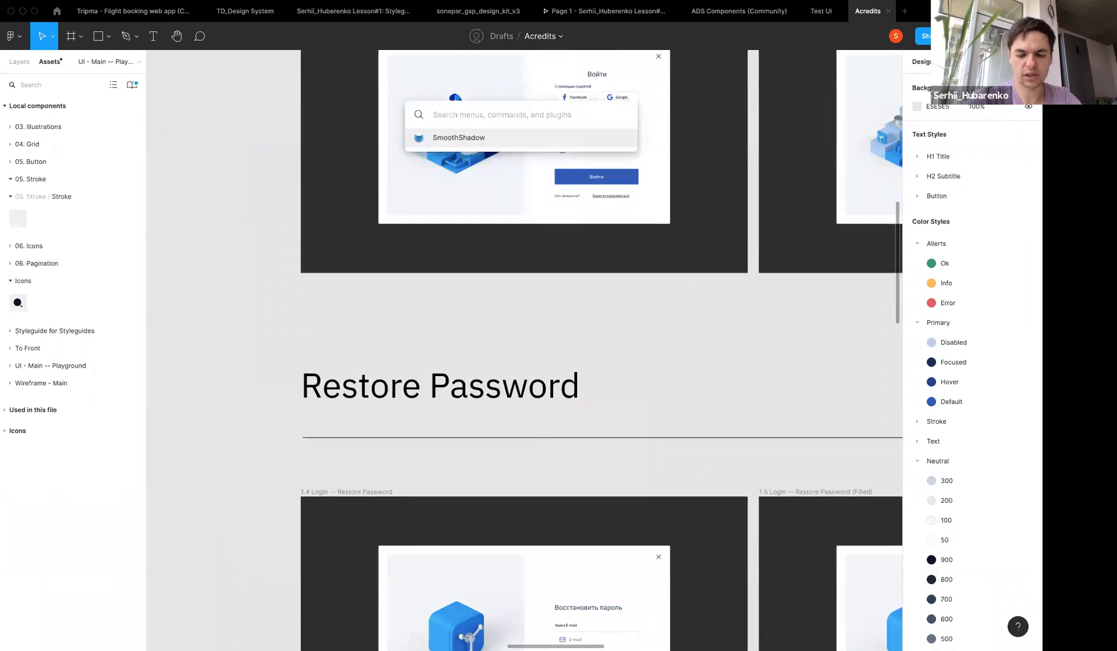
{"action": "type", "text": "icon"}
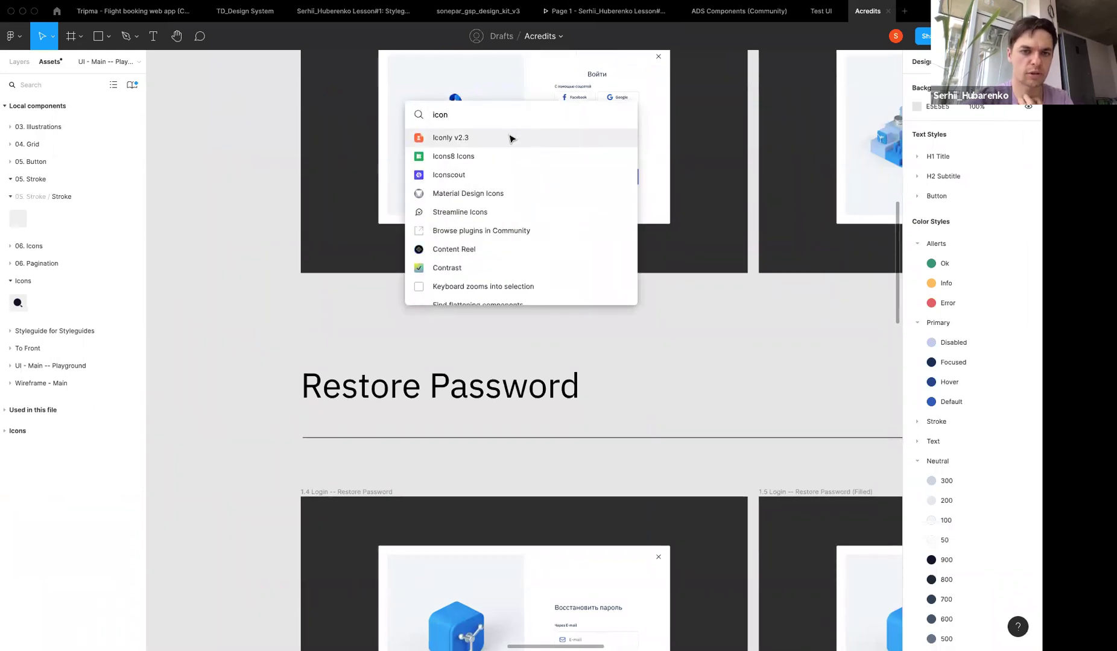
{"action": "key", "text": "Escape"}
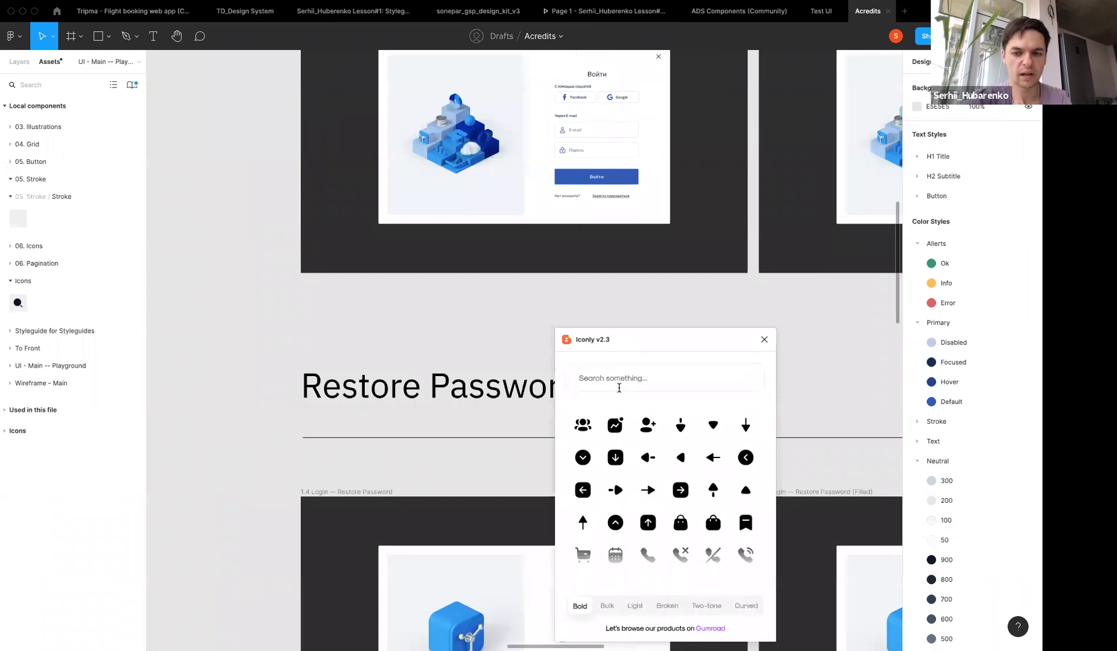
{"action": "mouse_move", "coordinate": [643, 439]}
{"action": "left_mouse_down"}
{"action": "mouse_move", "coordinate": [524, 349]}
{"action": "mouse_move", "coordinate": [223, 264]}
{"action": "left_mouse_up"}
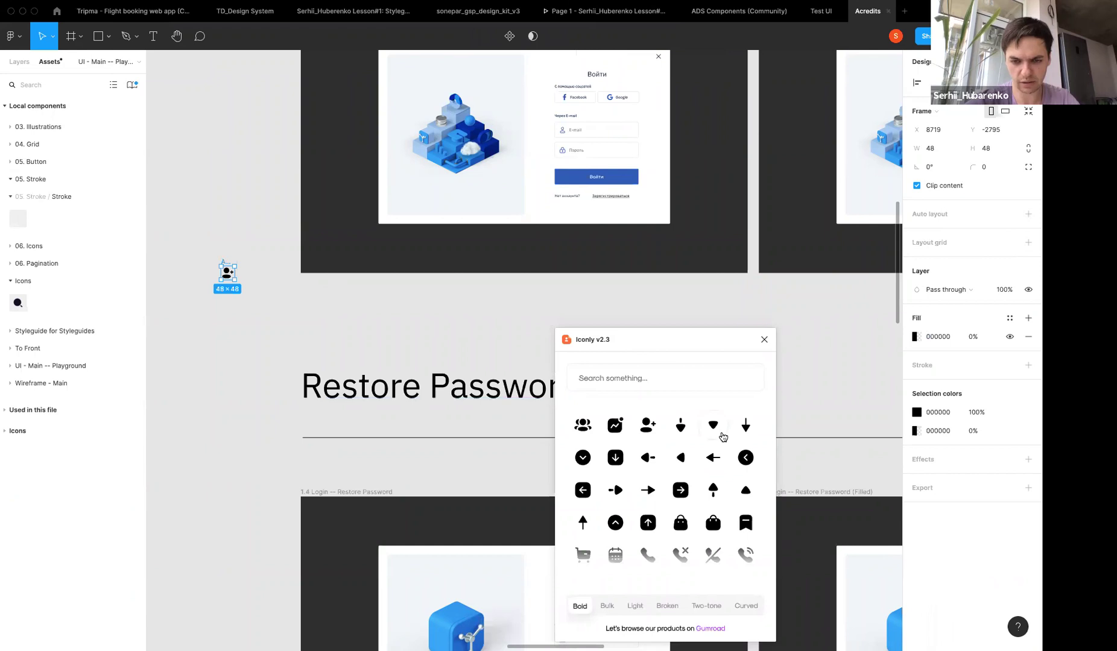
{"action": "scroll", "coordinate": [724, 437], "scroll_direction": "down", "scroll_amount": 3}
{"action": "scroll", "coordinate": [715, 499], "scroll_direction": "down", "scroll_amount": 3}
{"action": "scroll", "coordinate": [751, 402], "scroll_direction": "up", "scroll_amount": 6}
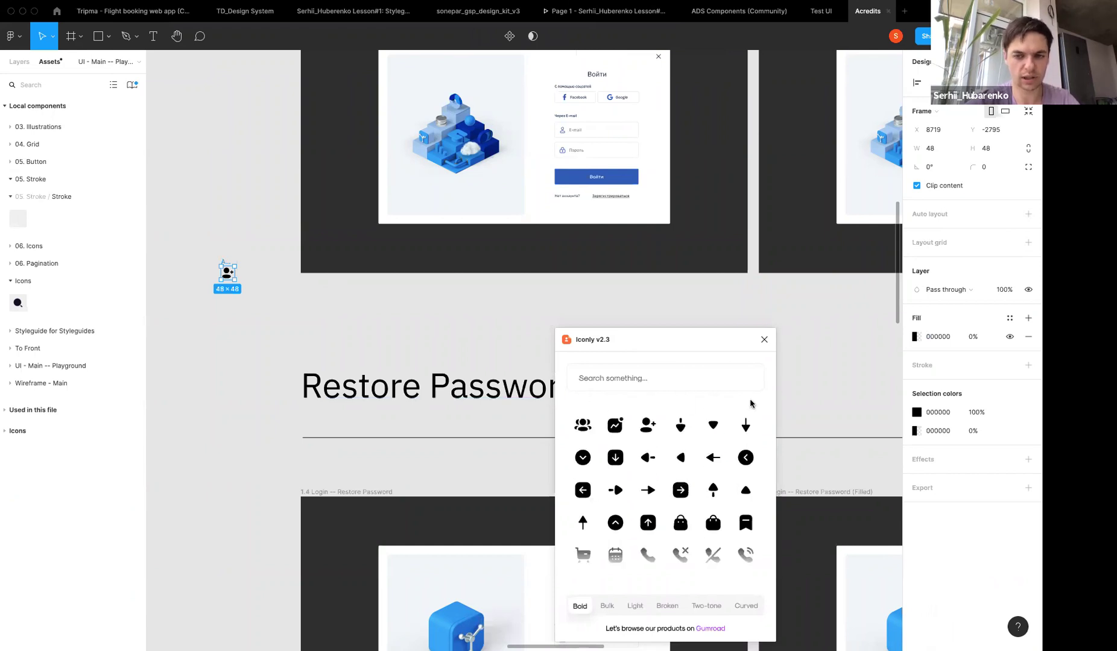
{"action": "left_click", "coordinate": [765, 340]}
{"action": "key", "text": "Escape"}
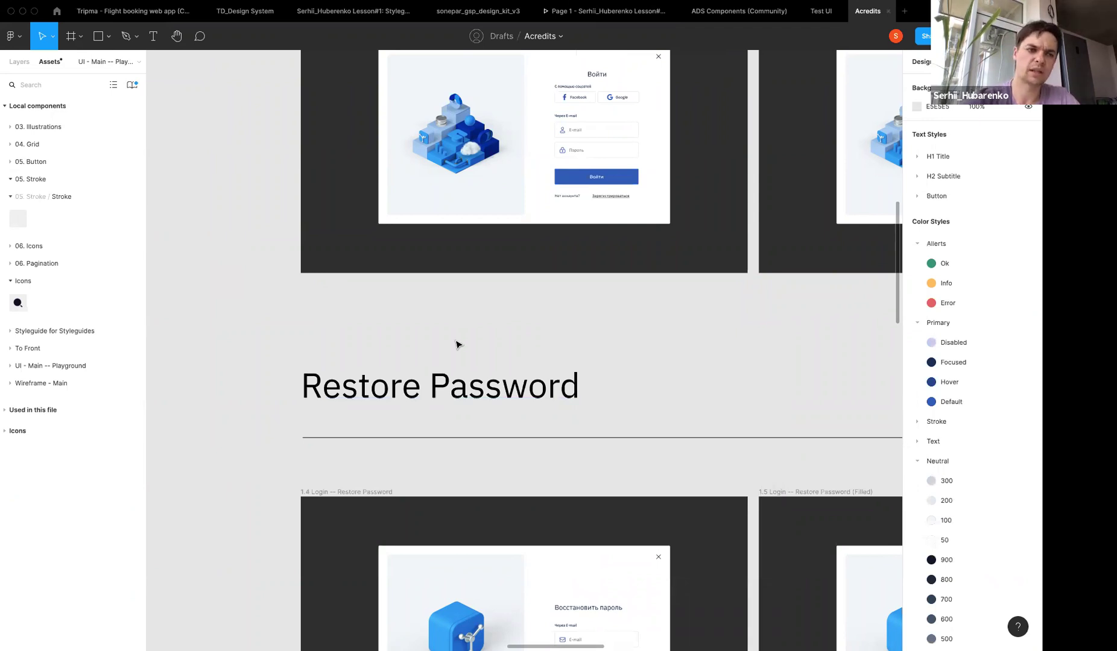
Collapse the 05. Stroke group, switch to Layers and open the 01. Colors page
{"action": "left_click", "coordinate": [10, 179]}
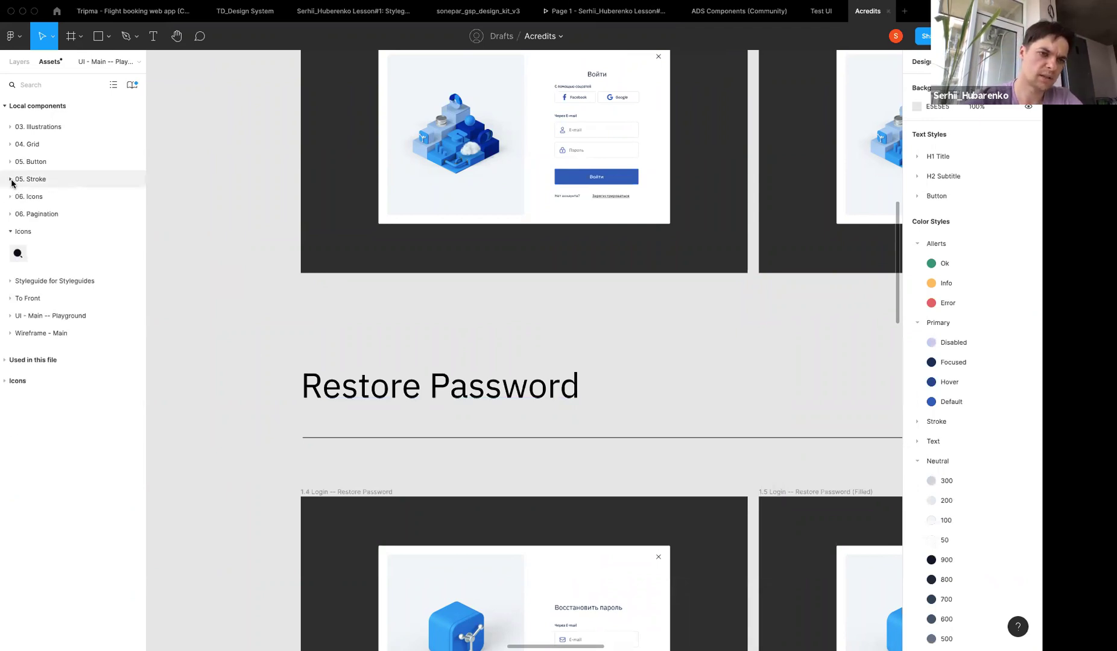
{"action": "left_click", "coordinate": [18, 62]}
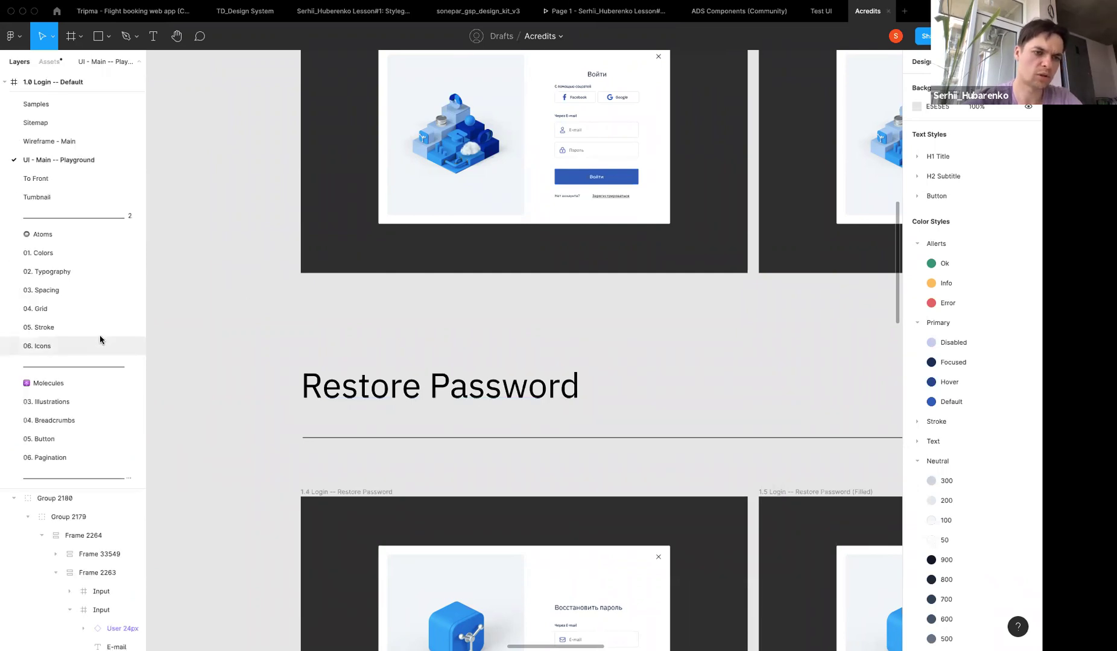
{"action": "scroll", "coordinate": [99, 335], "scroll_direction": "down", "scroll_amount": 3}
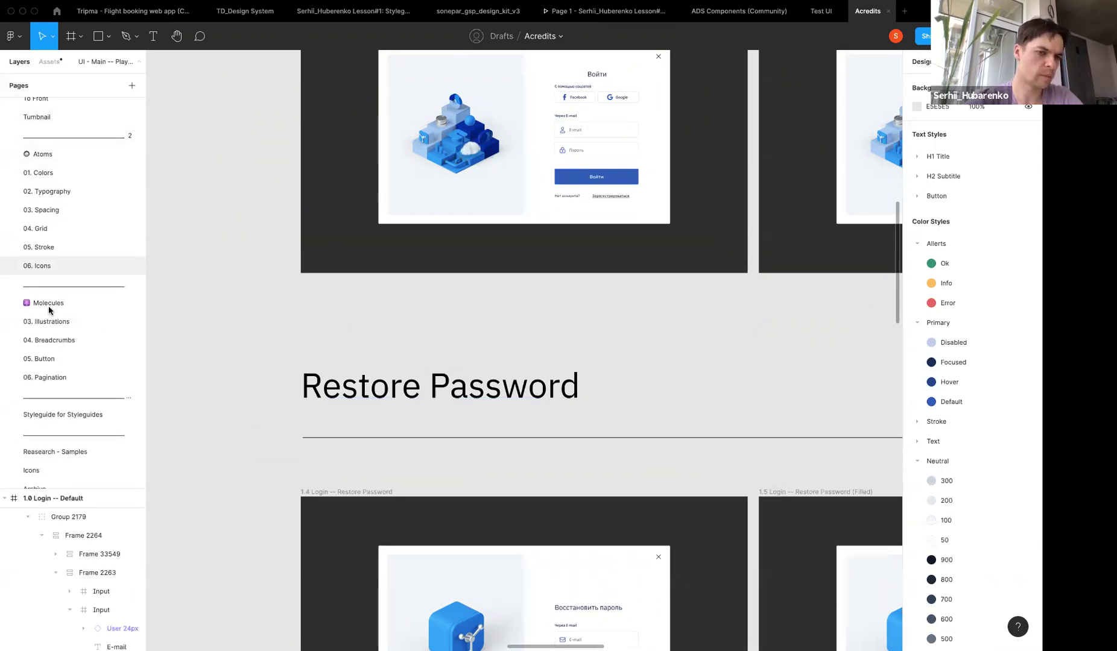
{"action": "scroll", "coordinate": [55, 407], "scroll_direction": "down", "scroll_amount": 1}
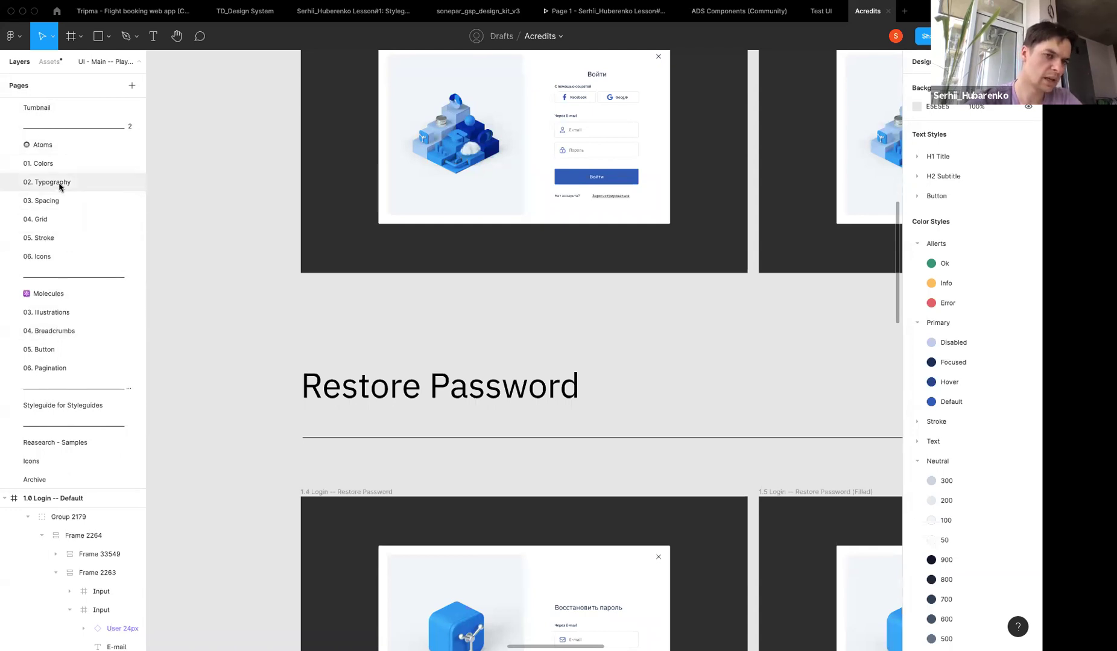
{"action": "left_click", "coordinate": [54, 164]}
{"action": "scroll", "coordinate": [285, 280], "scroll_direction": "up", "scroll_amount": 3}
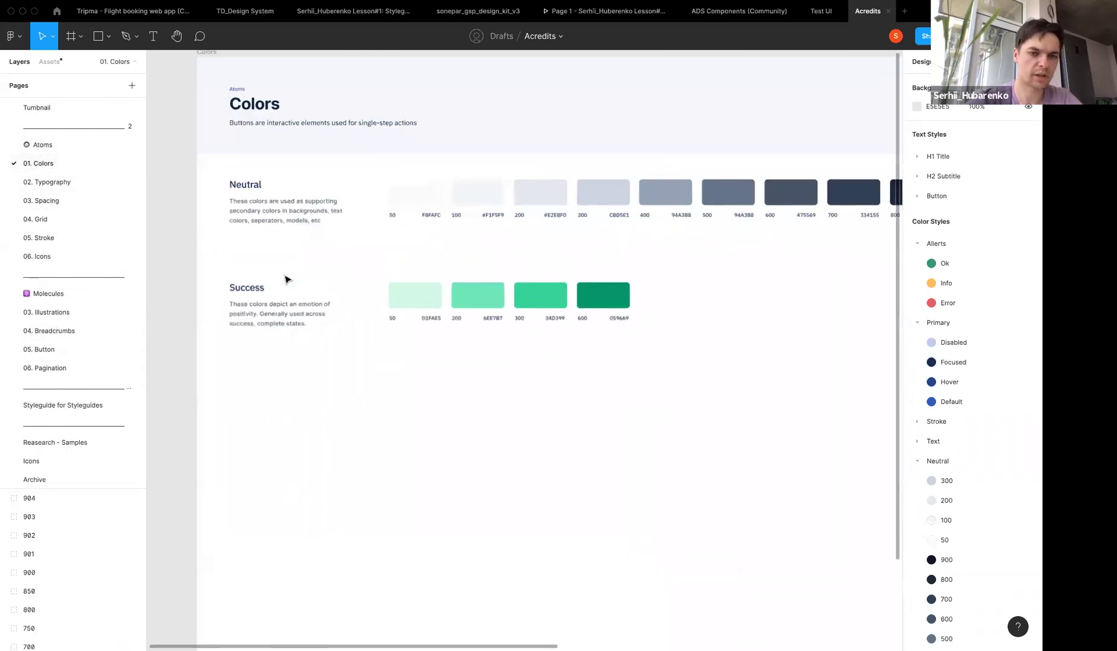
{"action": "scroll", "coordinate": [285, 279], "scroll_direction": "down", "scroll_amount": 3}
Visit pages 02. Typography through 06. Icons and 03. Illustrations, then switch to ADS Components
{"action": "left_click", "coordinate": [77, 181]}
{"action": "left_click", "coordinate": [90, 200]}
{"action": "left_click", "coordinate": [62, 218]}
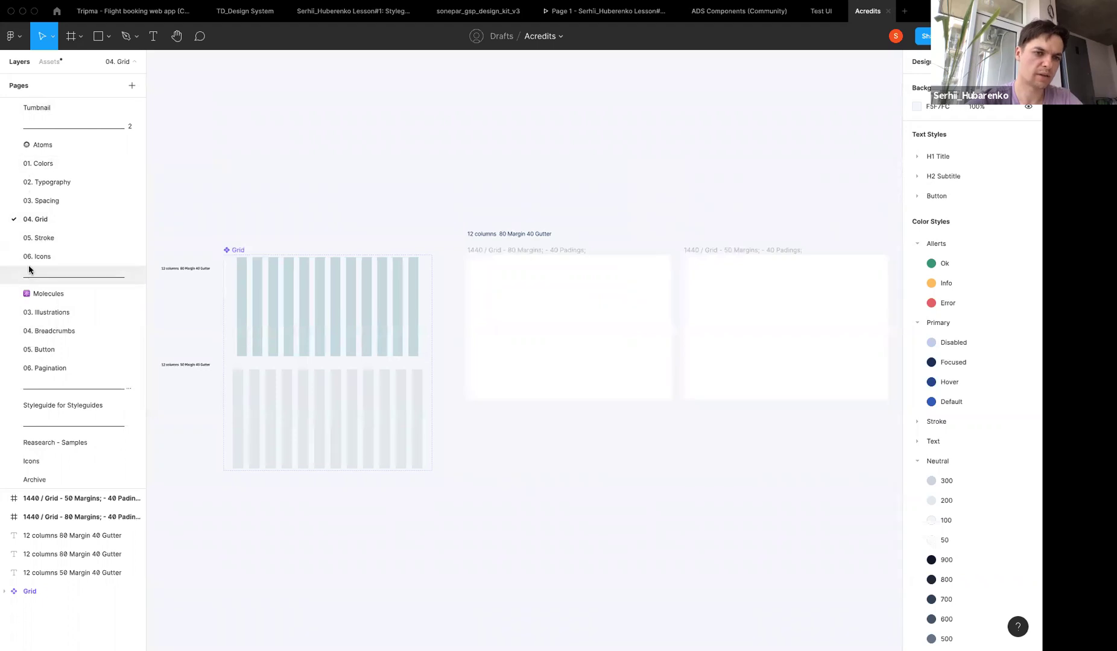
{"action": "left_click", "coordinate": [43, 238]}
{"action": "scroll", "coordinate": [391, 327], "scroll_direction": "down", "scroll_amount": 3}
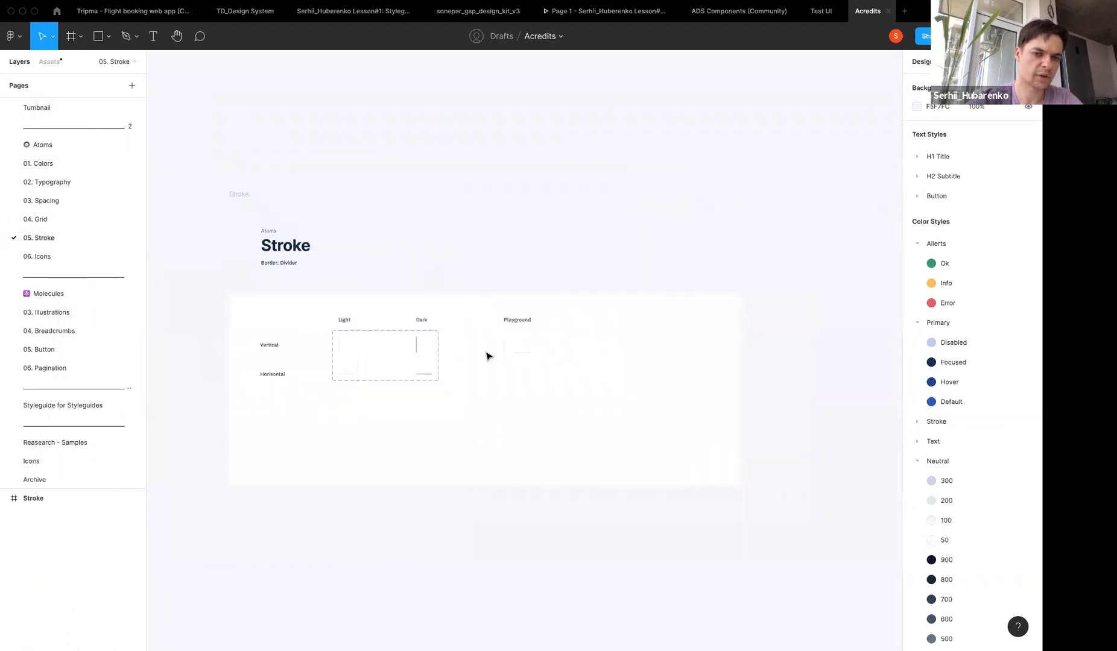
{"action": "left_click", "coordinate": [38, 257]}
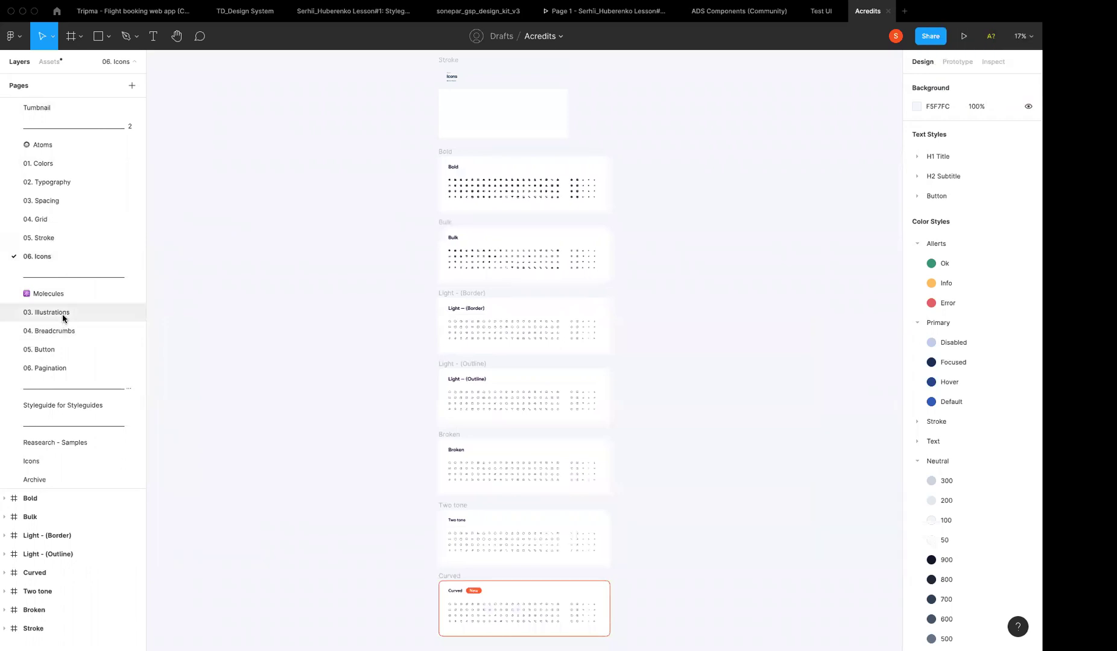
{"action": "left_click", "coordinate": [62, 313]}
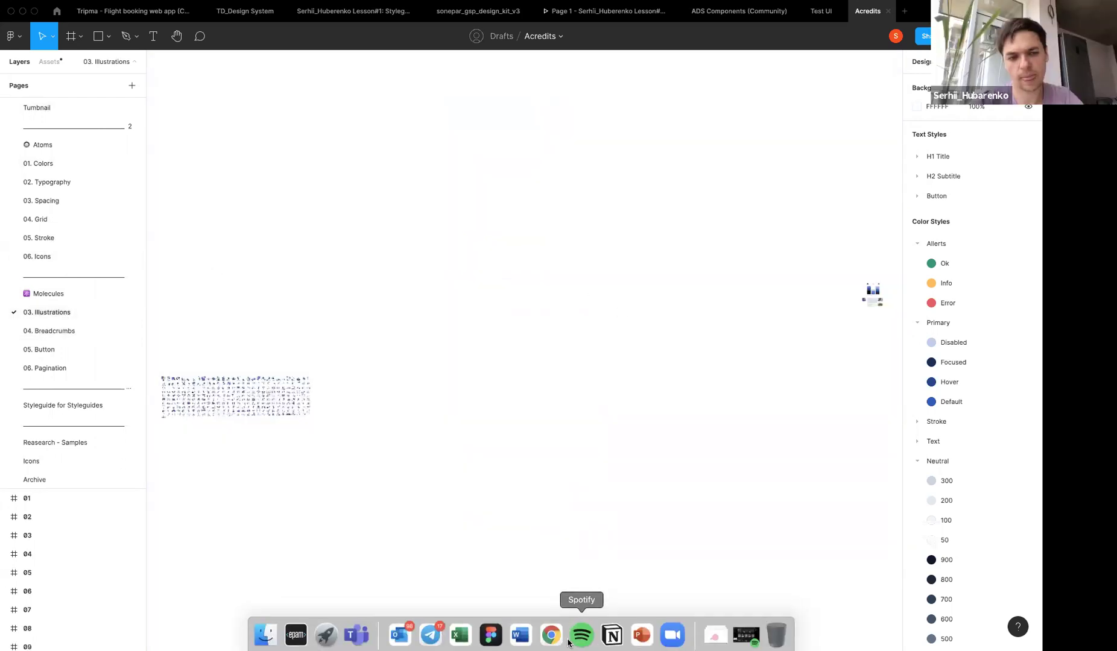
{"action": "left_click", "coordinate": [488, 636]}
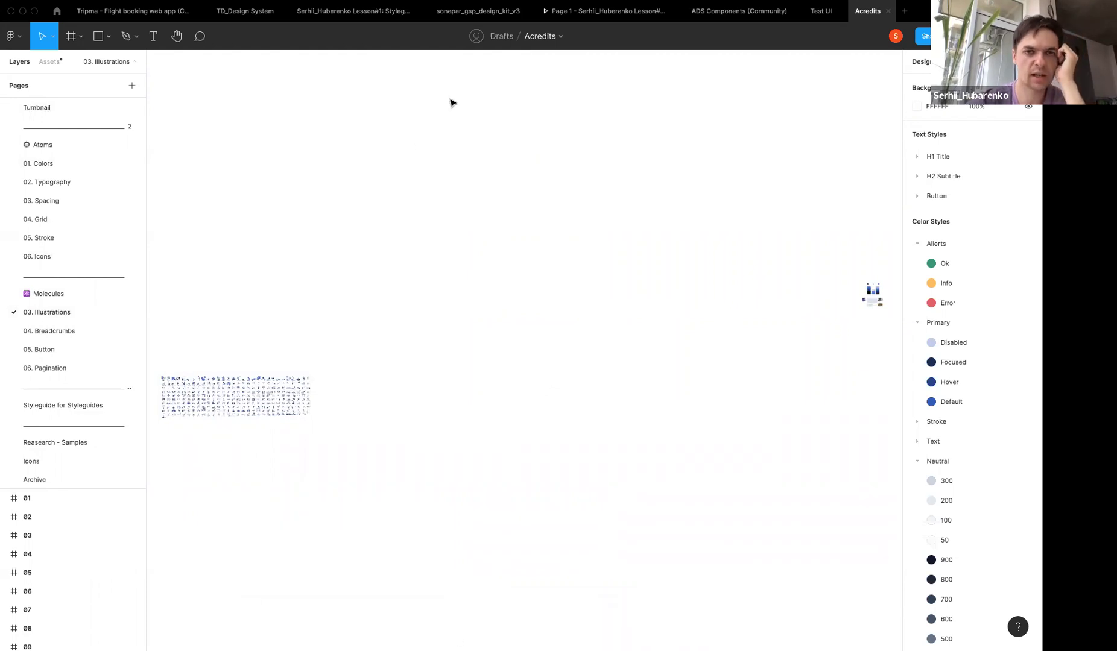
{"action": "left_click", "coordinate": [764, 18]}
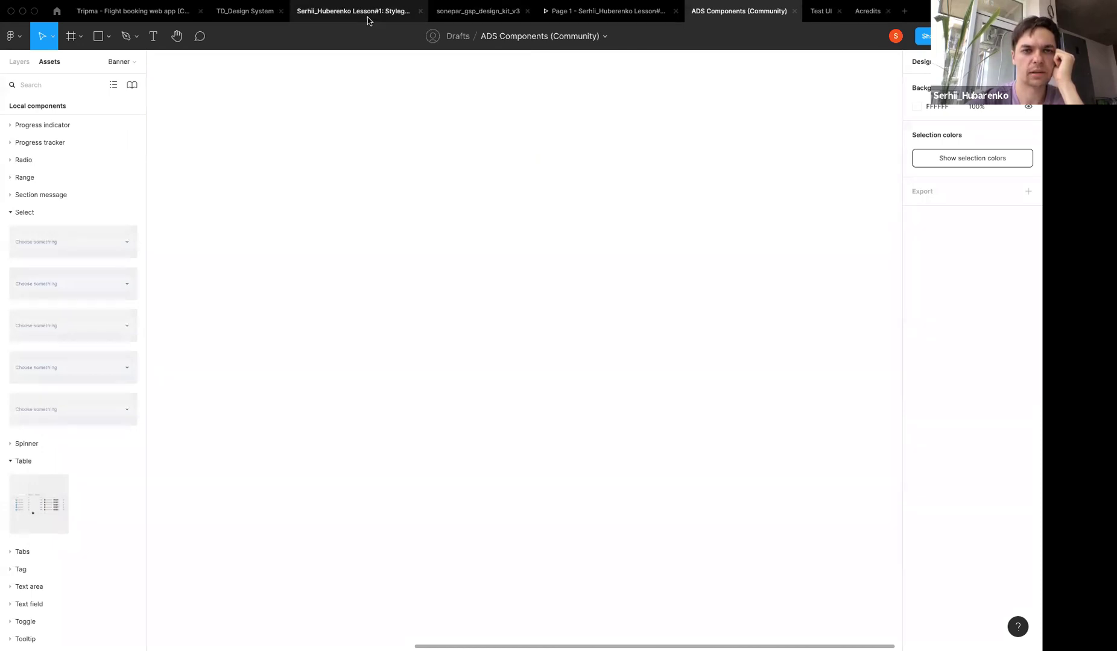
Move from the sonepar kit to the Lesson #1 slides file and pick the Design Systems Models frame
{"action": "left_click", "coordinate": [503, 18]}
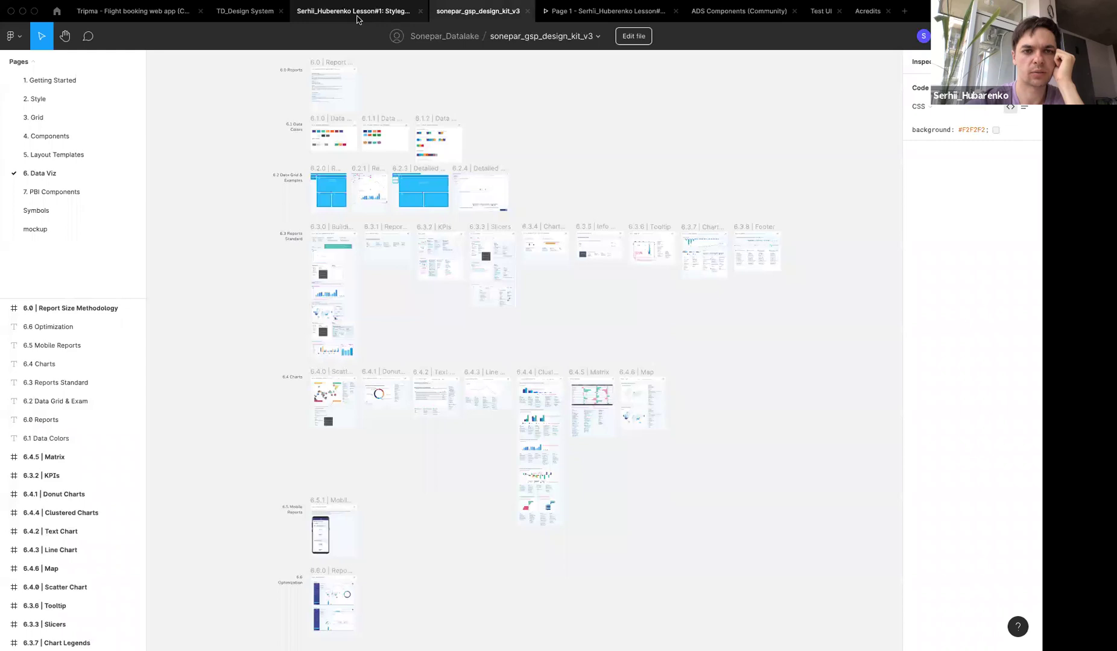
{"action": "left_click", "coordinate": [357, 18]}
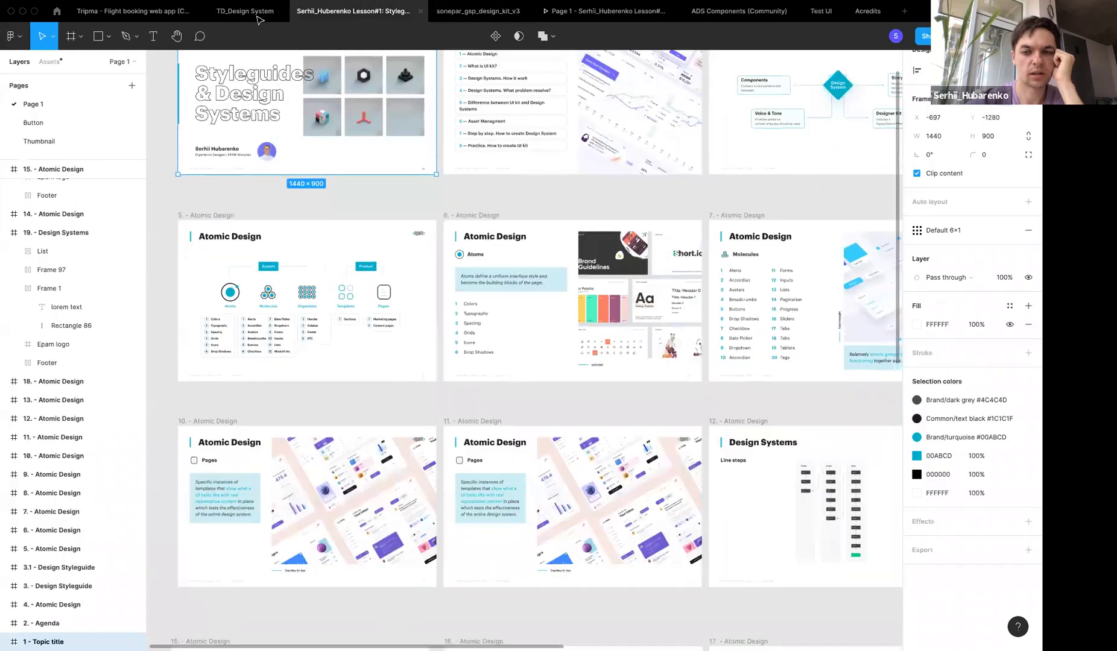
{"action": "scroll", "coordinate": [235, 314], "scroll_direction": "down", "scroll_amount": 1}
{"action": "scroll", "coordinate": [236, 314], "scroll_direction": "down", "scroll_amount": 2}
{"action": "scroll", "coordinate": [236, 314], "scroll_direction": "down", "scroll_amount": 2}
{"action": "scroll", "coordinate": [235, 323], "scroll_direction": "down", "scroll_amount": 3}
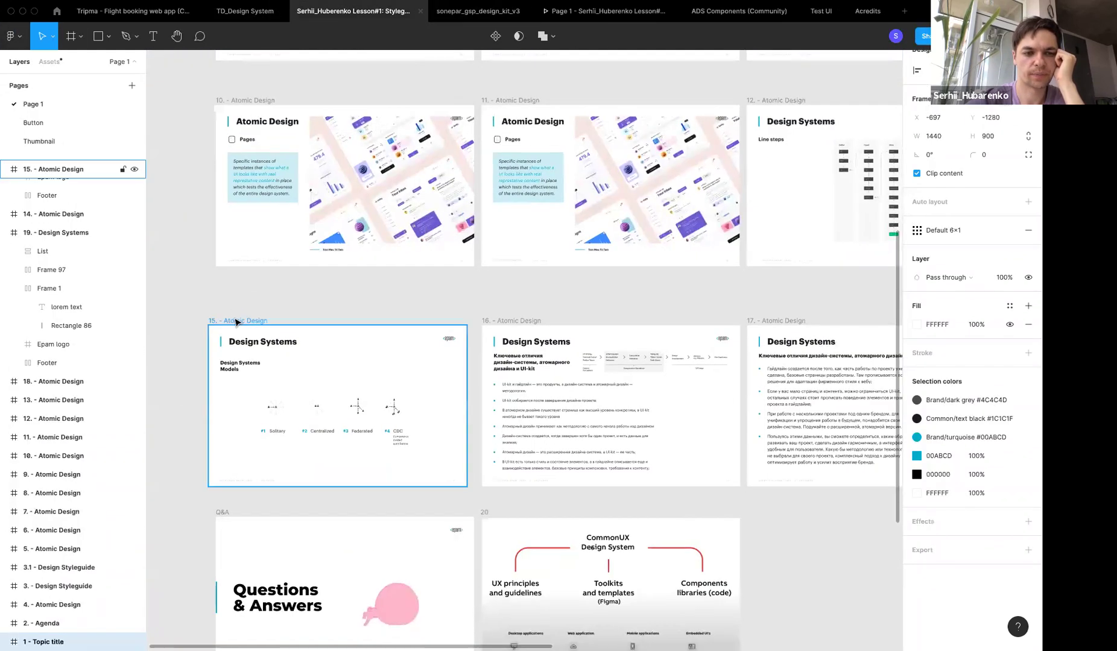
{"action": "left_click", "coordinate": [236, 323]}
Present the slides full screen from the selected Design Systems Models frame
{"action": "key", "text": "super+alt+Return"}
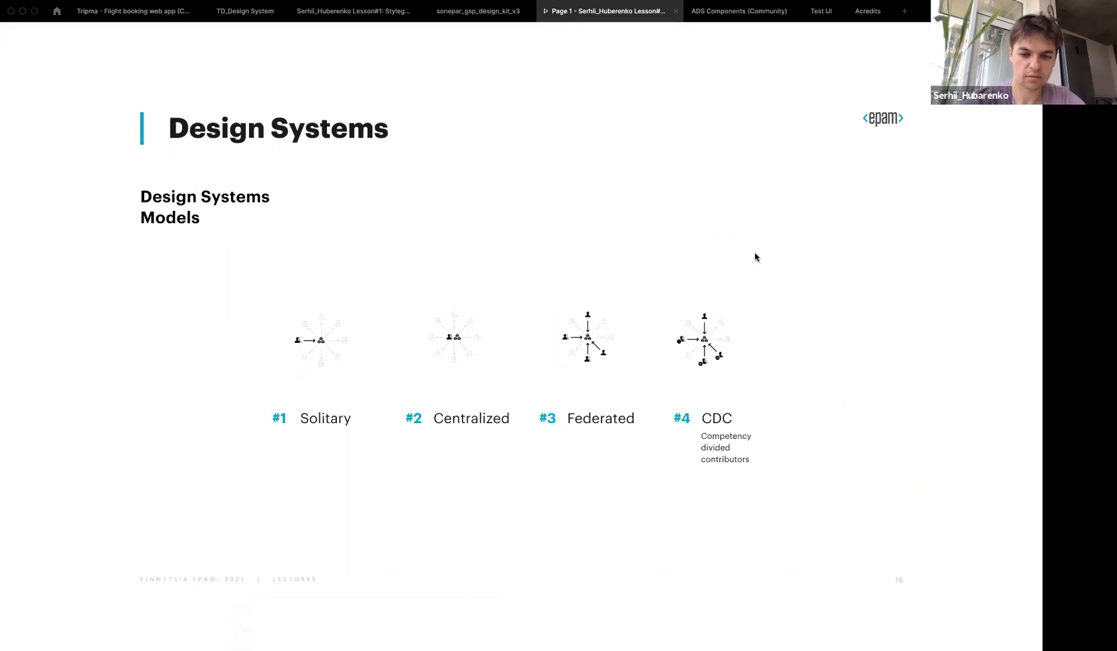
Step through the slides past CommonUX Design System to Questions & Answers
{"action": "key", "text": "Right"}
{"action": "key", "text": "Right"}
{"action": "key", "text": "Right"}
{"action": "key", "text": "Right"}
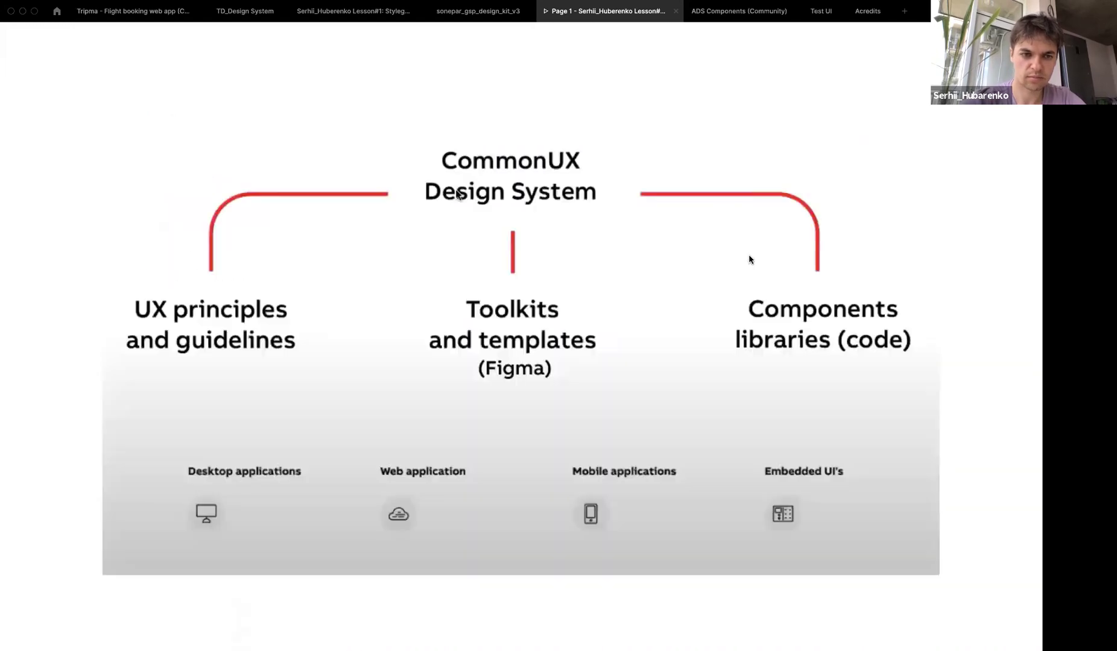
{"action": "key", "text": "Right"}
{"action": "key", "text": "Left"}
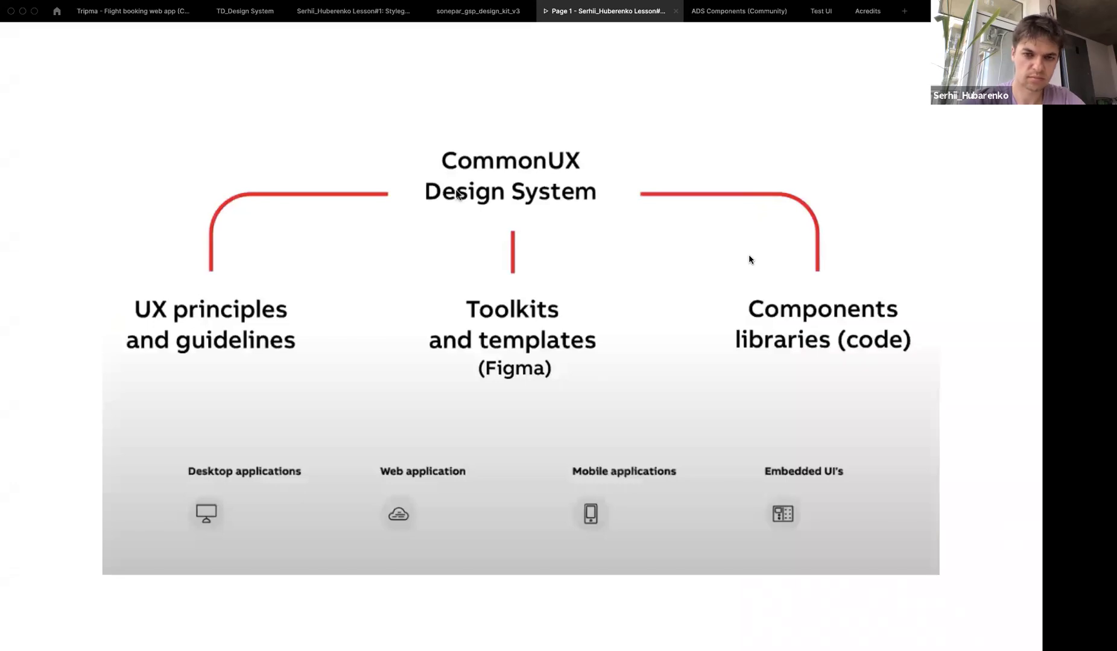
{"action": "key", "text": "Right"}
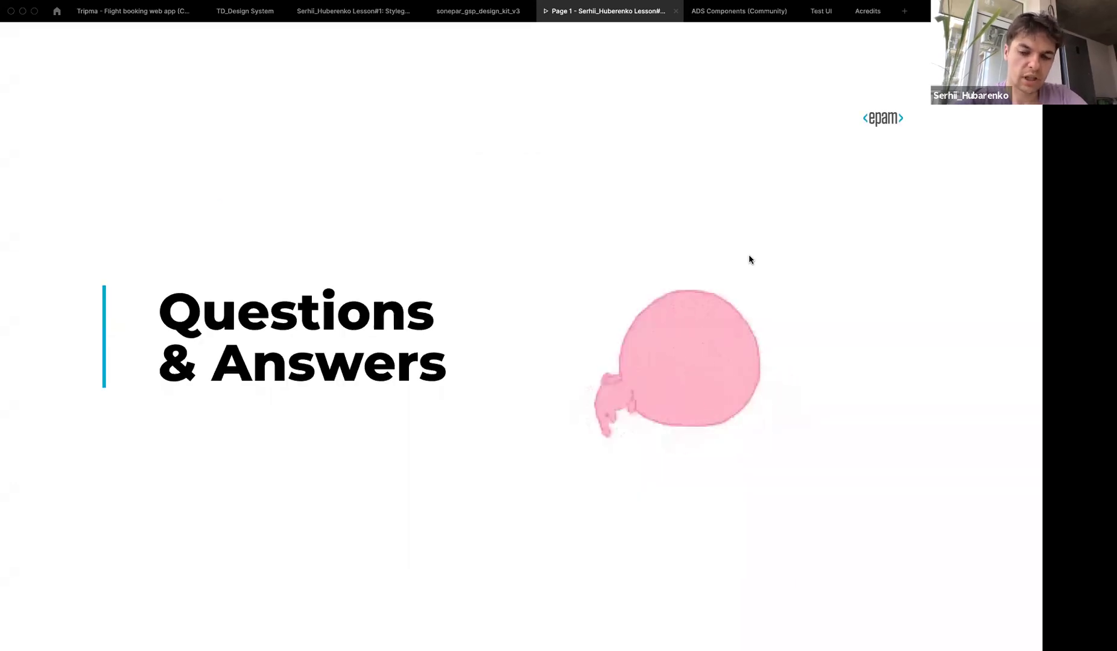
{"action": "mouse_move", "coordinate": [641, 646]}
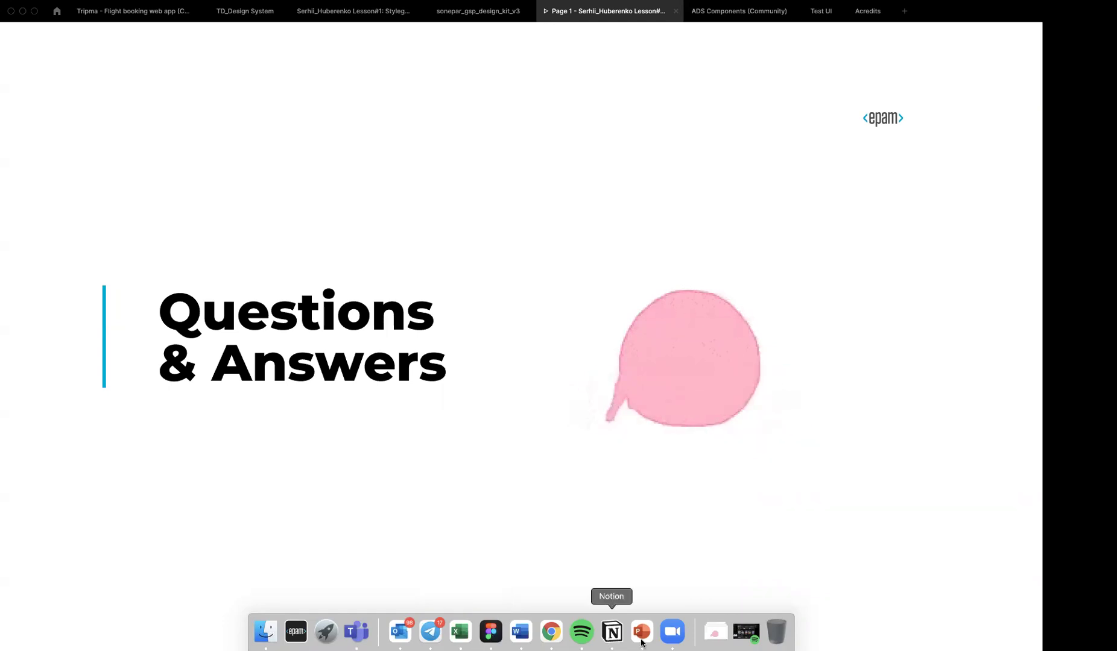
Minimize the Telegram and Word template windows
{"action": "left_click", "coordinate": [673, 631]}
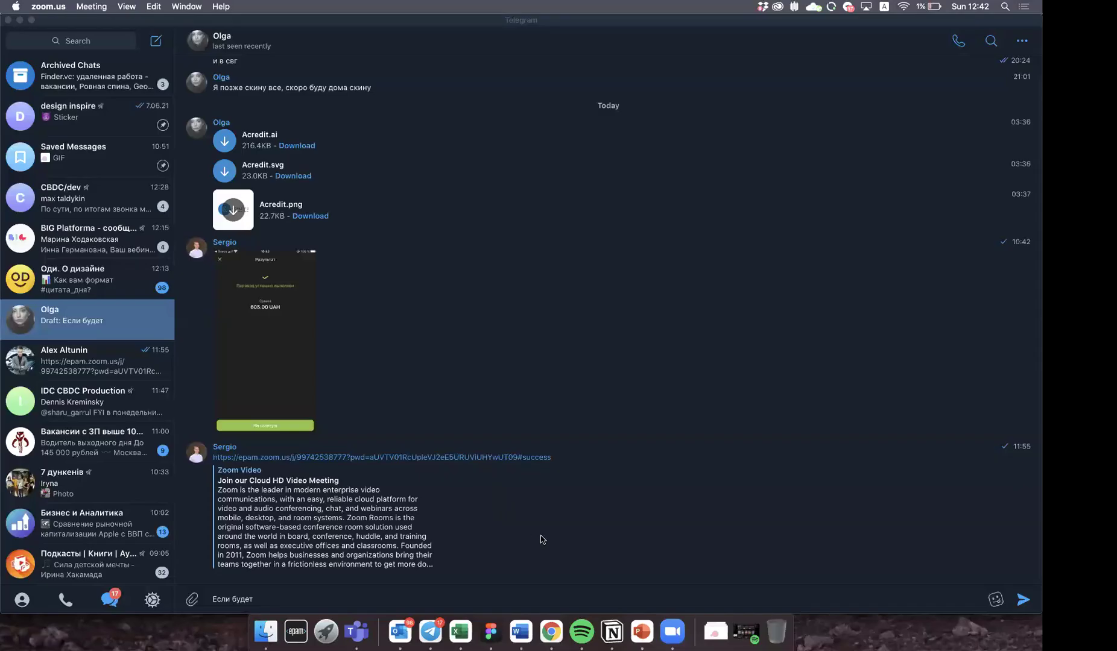
{"action": "left_click", "coordinate": [20, 22]}
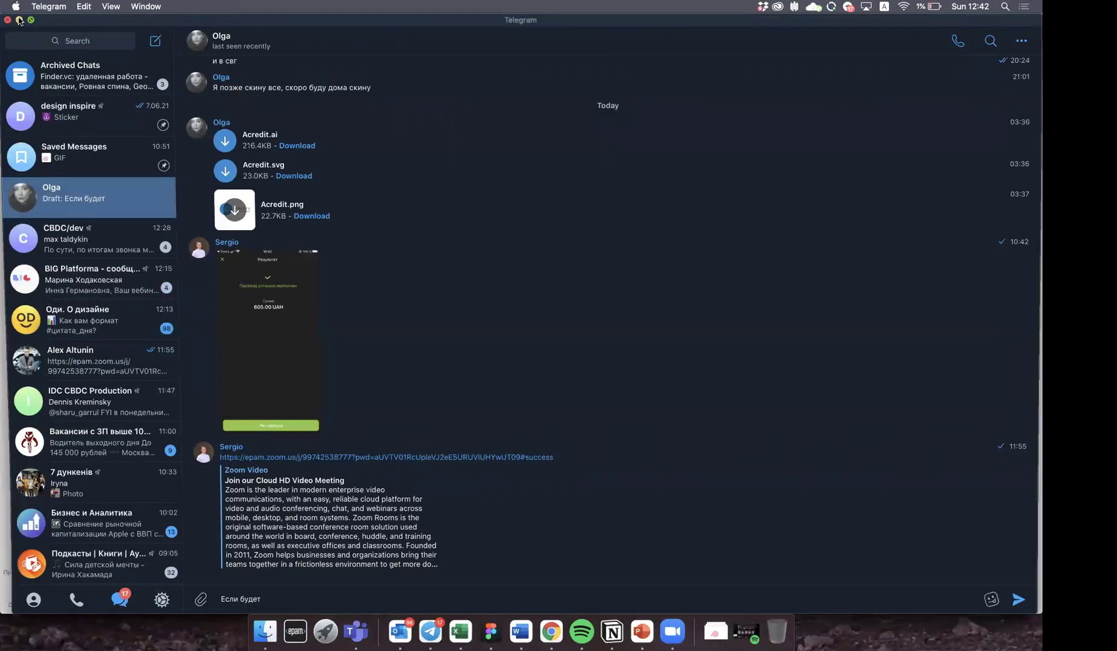
{"action": "left_click", "coordinate": [20, 21]}
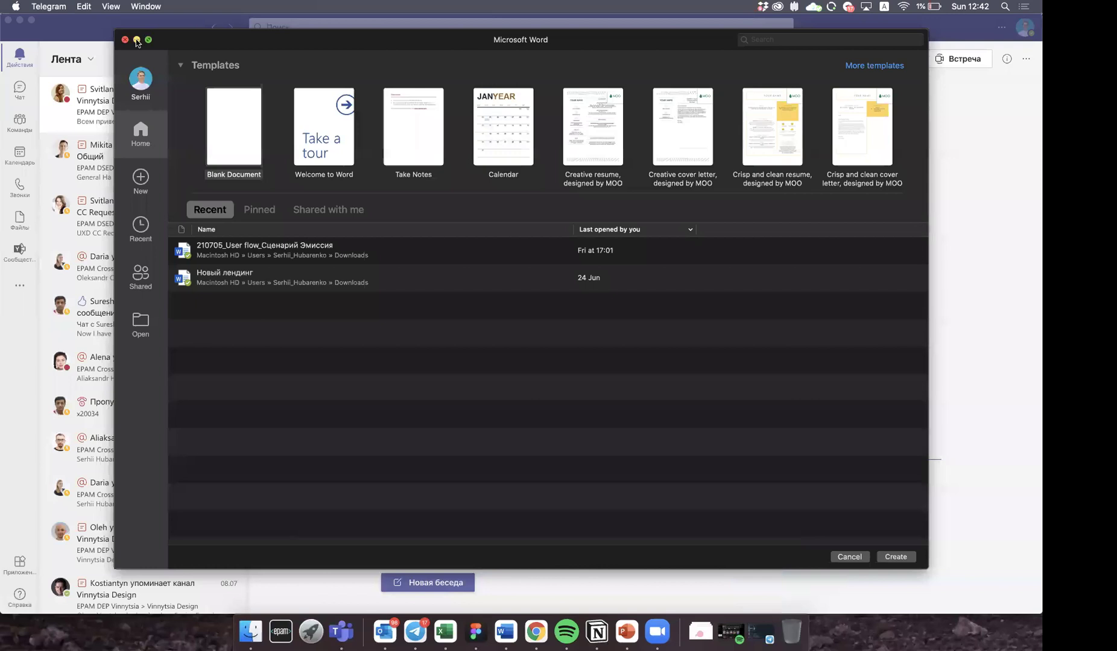
{"action": "left_click", "coordinate": [135, 39]}
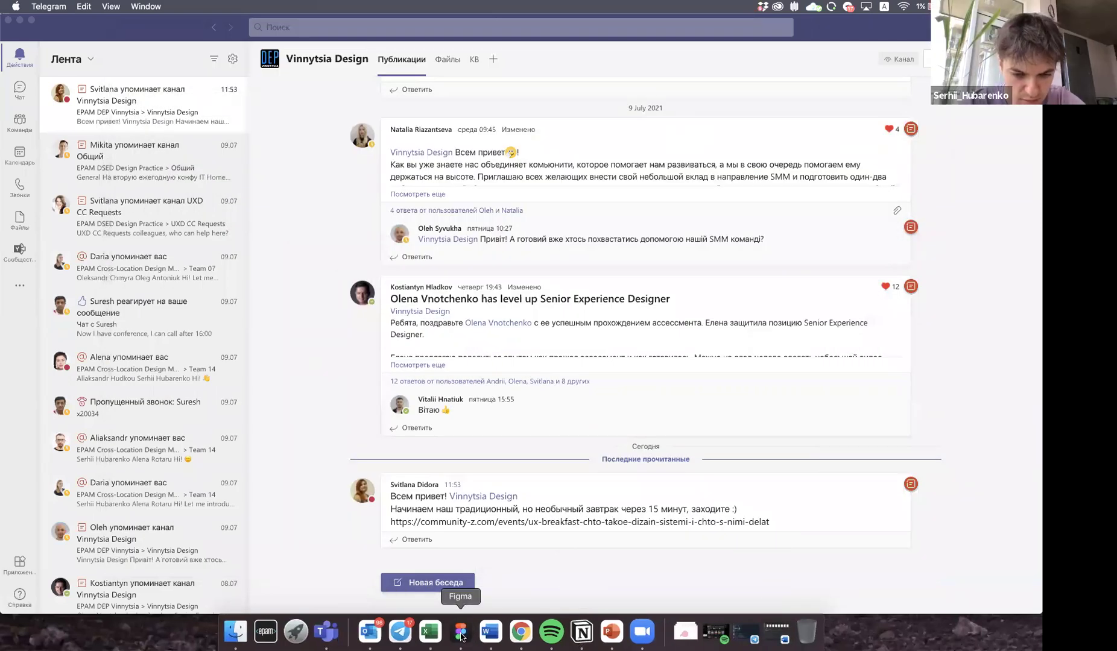
Return to the Figma presentation on the Design Systems links slide
{"action": "left_click", "coordinate": [461, 632]}
{"action": "key", "text": "Left"}
{"action": "key", "text": "Left"}
{"action": "key", "text": "Right"}
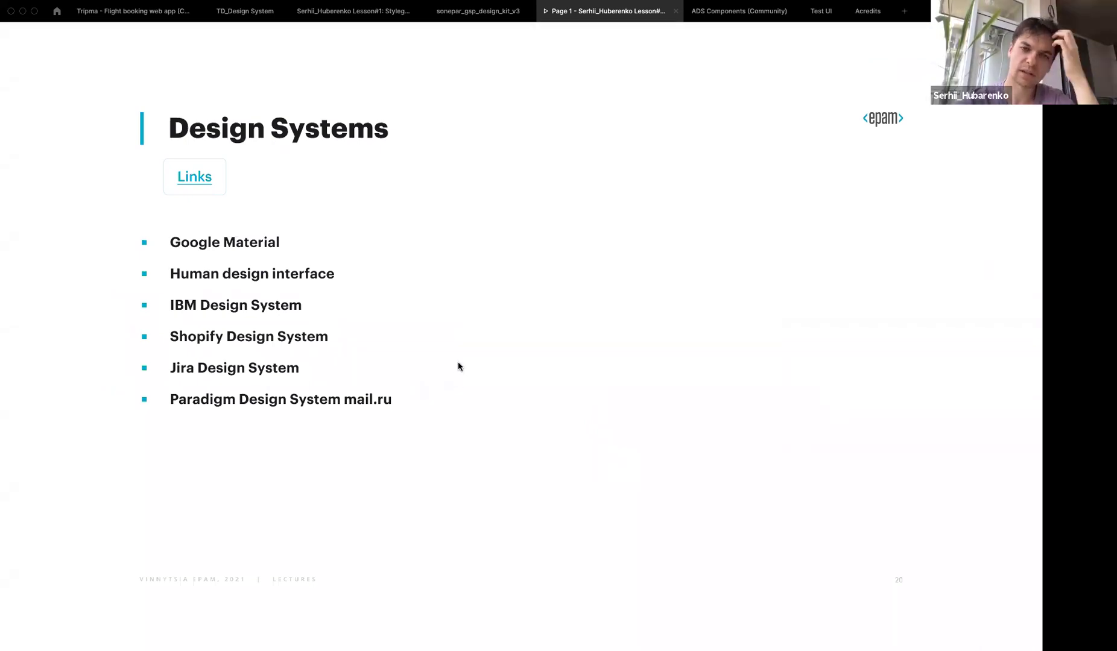
Try the slide's Links reference, then step back to 'Who create design systems?'
{"action": "left_click", "coordinate": [387, 287]}
{"action": "key", "text": "Left"}
{"action": "key", "text": "Left"}
{"action": "key", "text": "Left"}
{"action": "key", "text": "Left"}
{"action": "key", "text": "Left"}
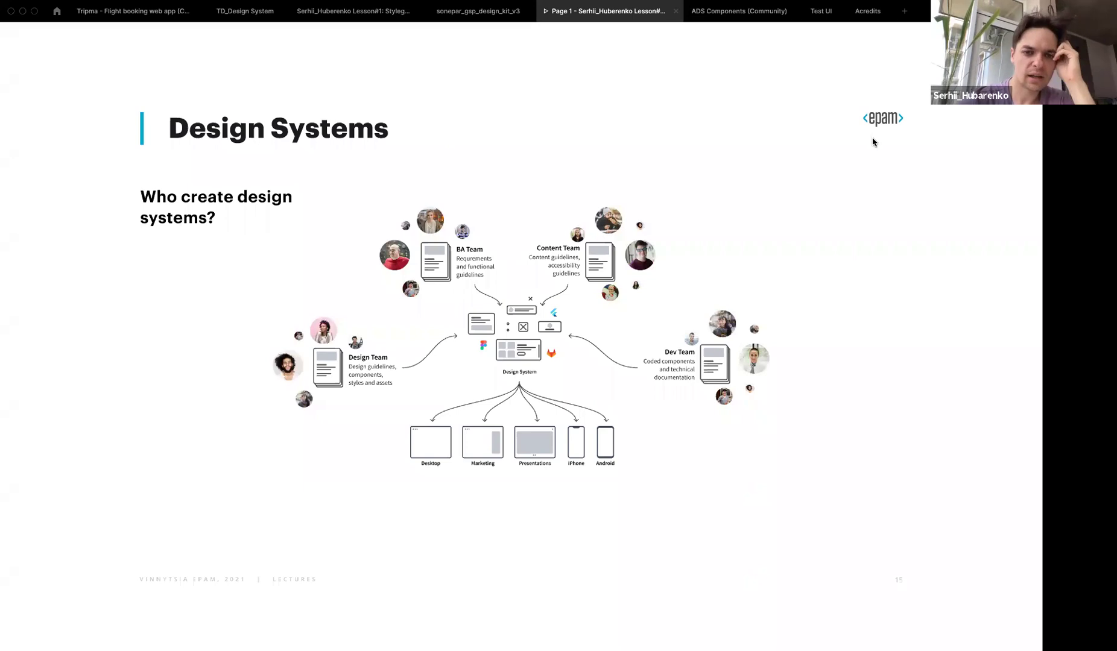
Leave the slideshow for the Lesson #1 slides file, then bring up the Coolors page in Chrome
{"action": "left_click", "coordinate": [463, 17]}
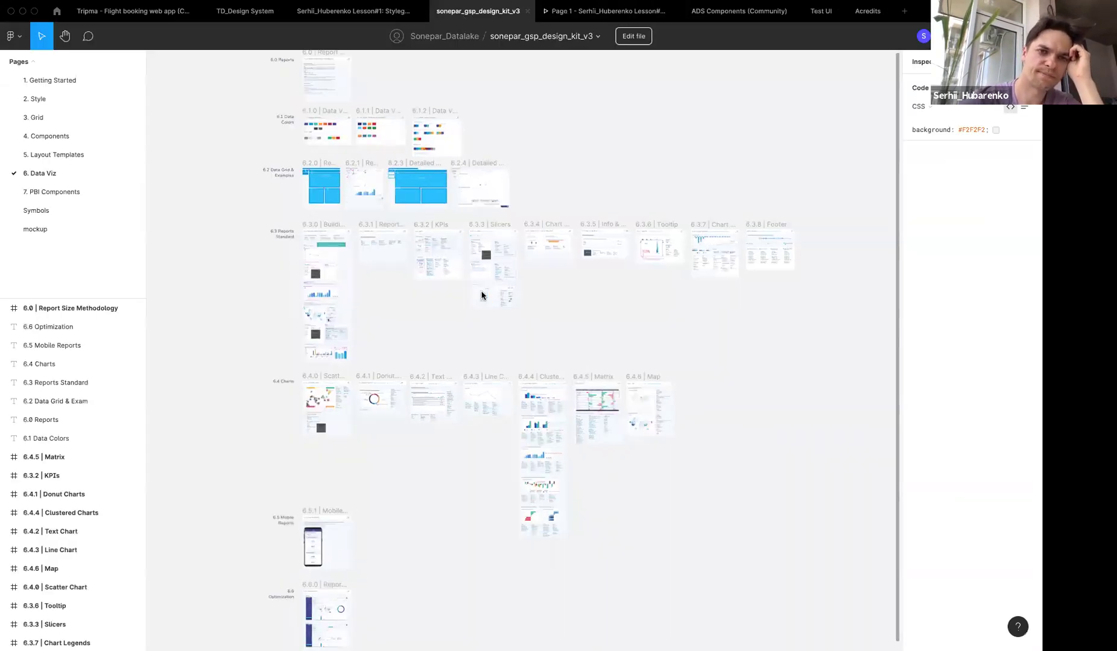
{"action": "left_click", "coordinate": [315, 17]}
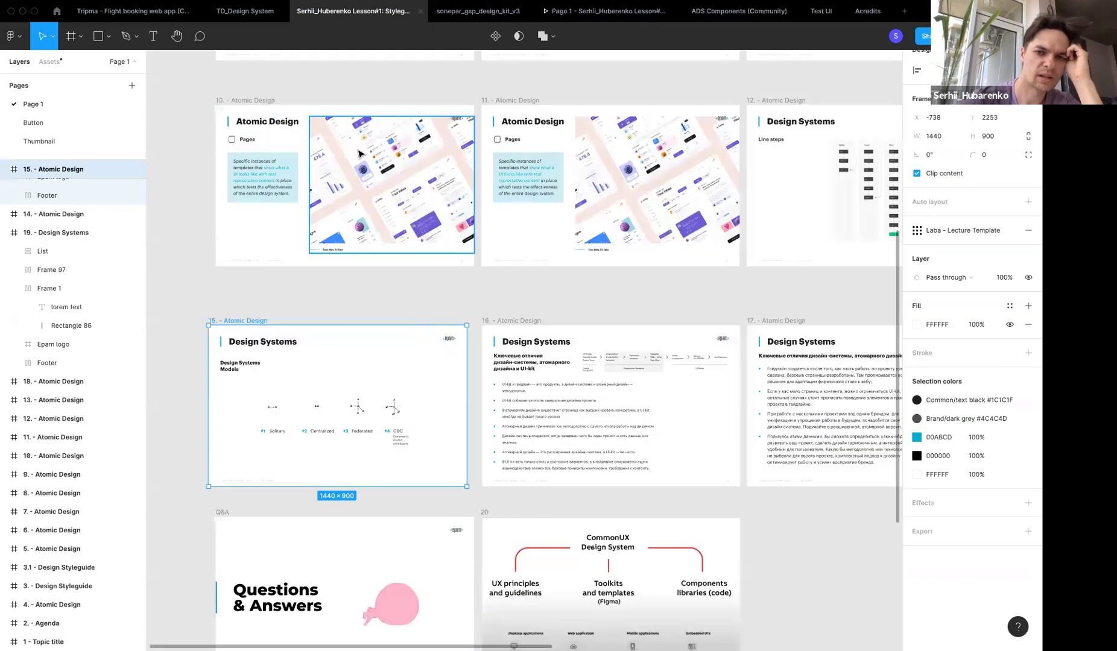
{"action": "scroll", "coordinate": [359, 154], "scroll_direction": "up", "scroll_amount": 5}
{"action": "scroll", "coordinate": [515, 312], "scroll_direction": "down", "scroll_amount": 3}
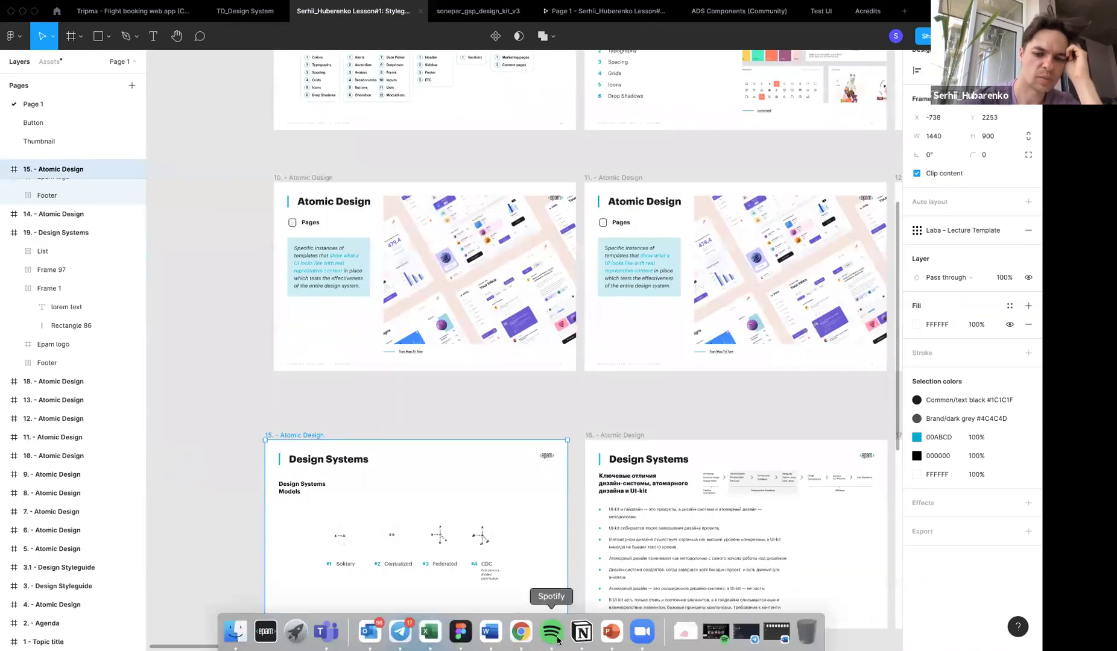
{"action": "left_click", "coordinate": [521, 631]}
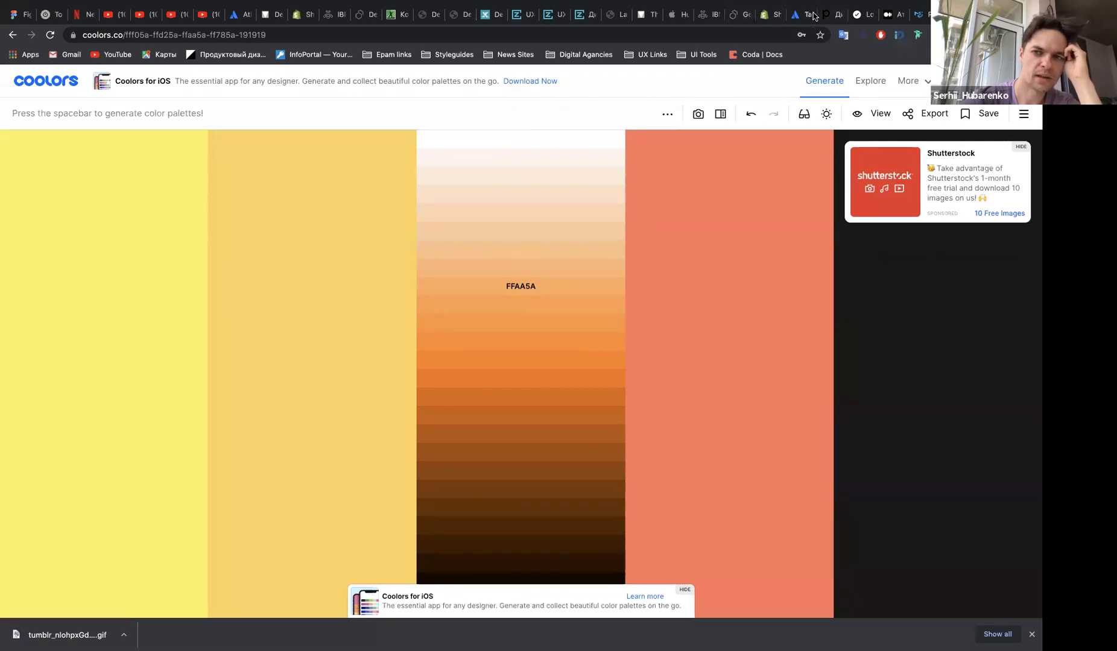
Cycle through the Paradigm, IBM, Apple and Zoom tabs to the Material Design colour guide
{"action": "left_click", "coordinate": [827, 14]}
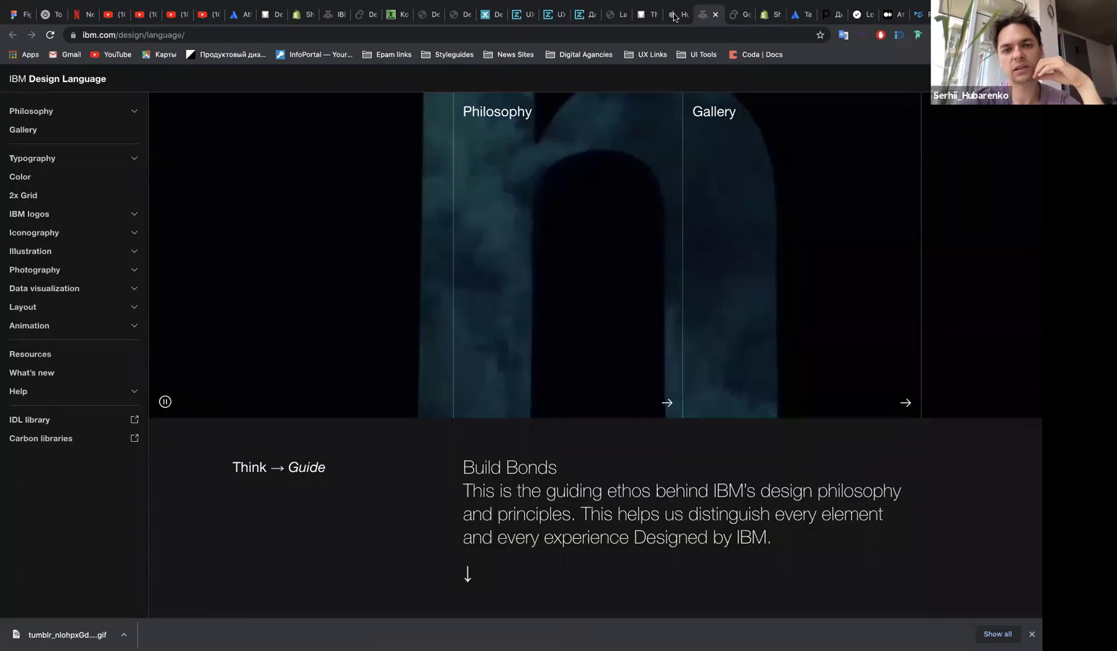
{"action": "left_click", "coordinate": [712, 14]}
{"action": "left_click", "coordinate": [673, 17]}
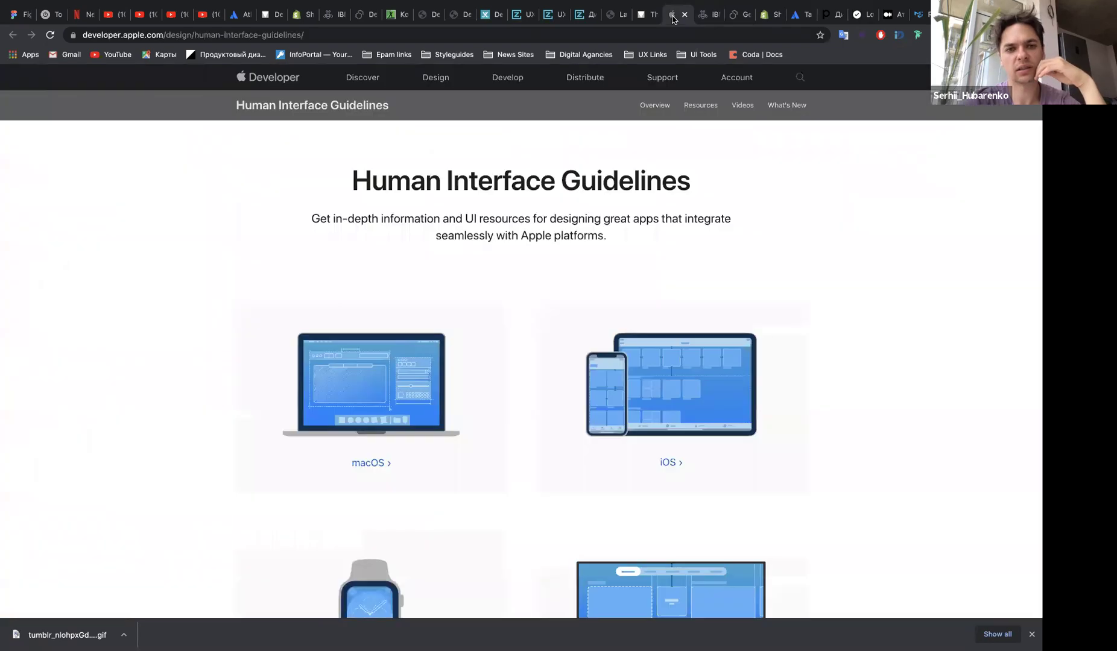
{"action": "left_click", "coordinate": [616, 17]}
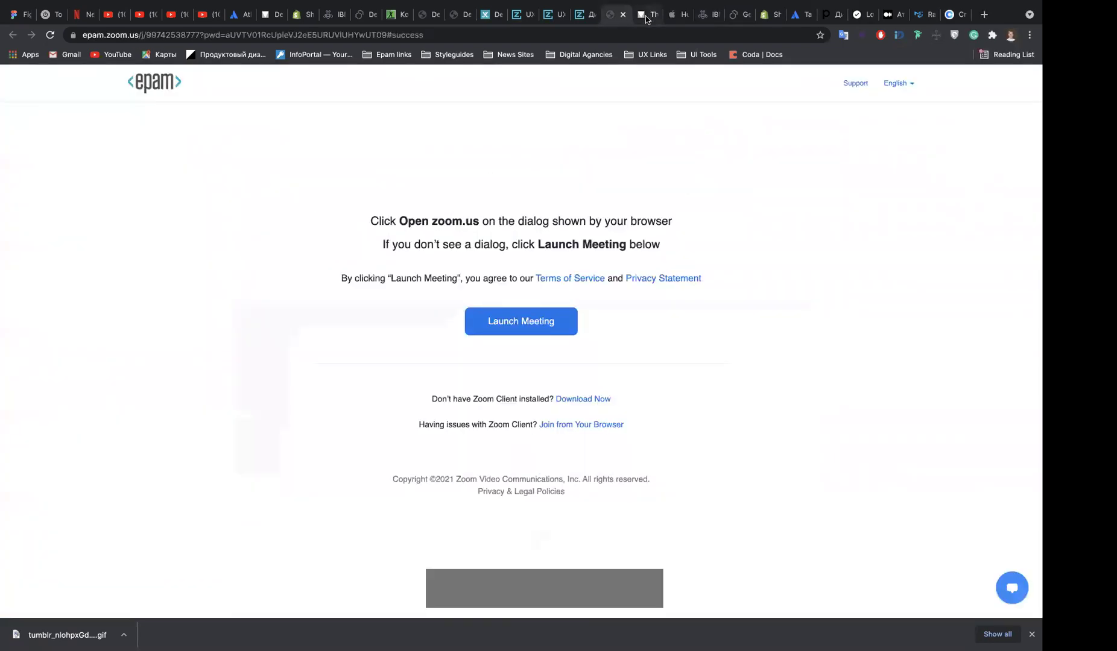
{"action": "left_click", "coordinate": [645, 17]}
{"action": "scroll", "coordinate": [278, 208], "scroll_direction": "up", "scroll_amount": 2}
{"action": "scroll", "coordinate": [277, 208], "scroll_direction": "up", "scroll_amount": 2}
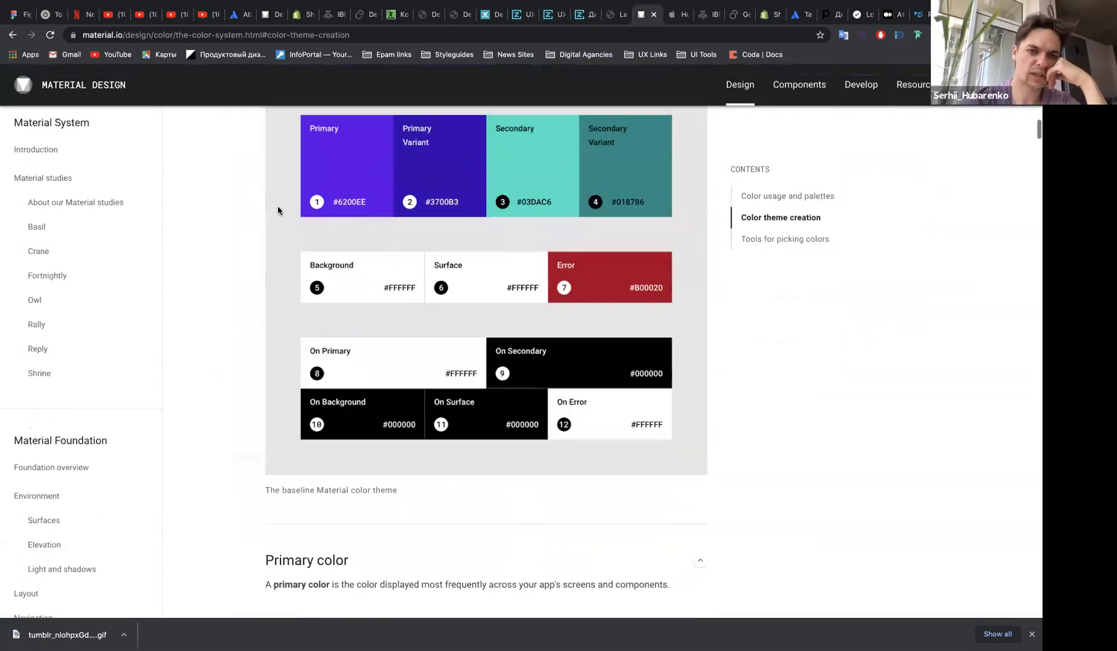
{"action": "scroll", "coordinate": [278, 210], "scroll_direction": "up", "scroll_amount": 5}
{"action": "scroll", "coordinate": [62, 536], "scroll_direction": "down", "scroll_amount": 2}
Open the Navigation transitions, Understanding layout, Pixel density and Understanding navigation pages
{"action": "left_click", "coordinate": [64, 534]}
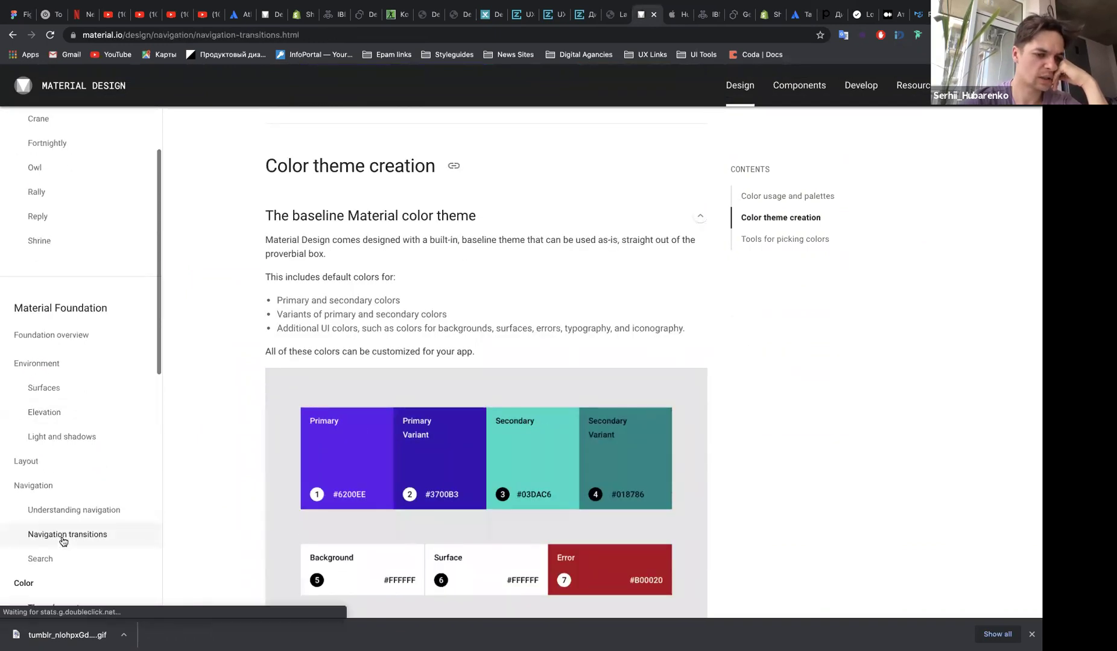
{"action": "left_click", "coordinate": [43, 362]}
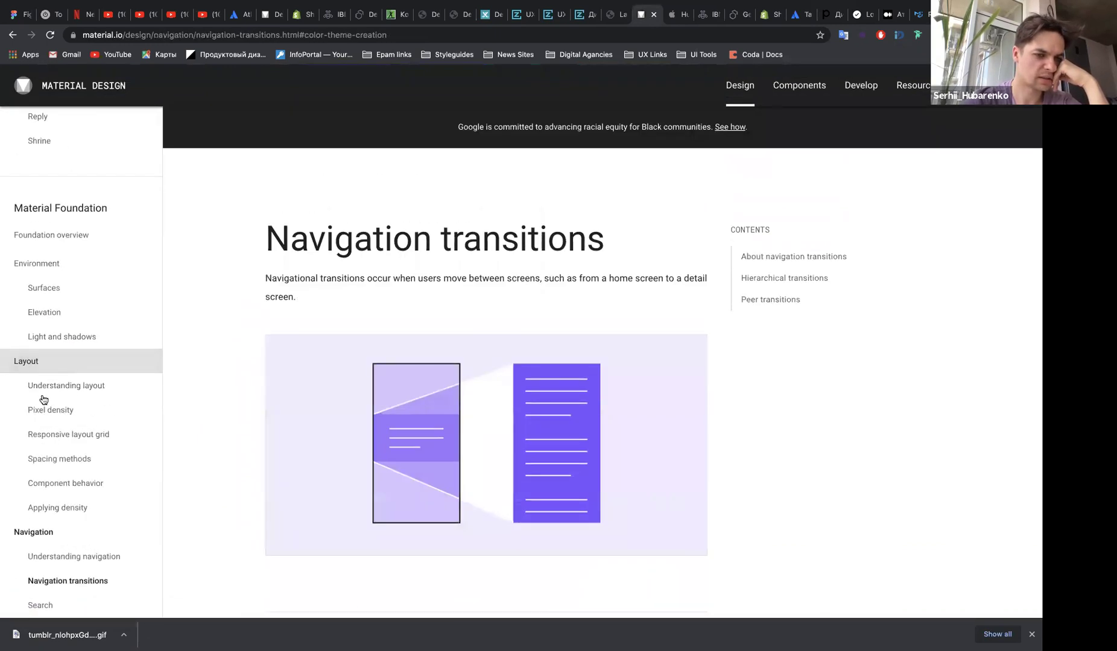
{"action": "left_click", "coordinate": [42, 391]}
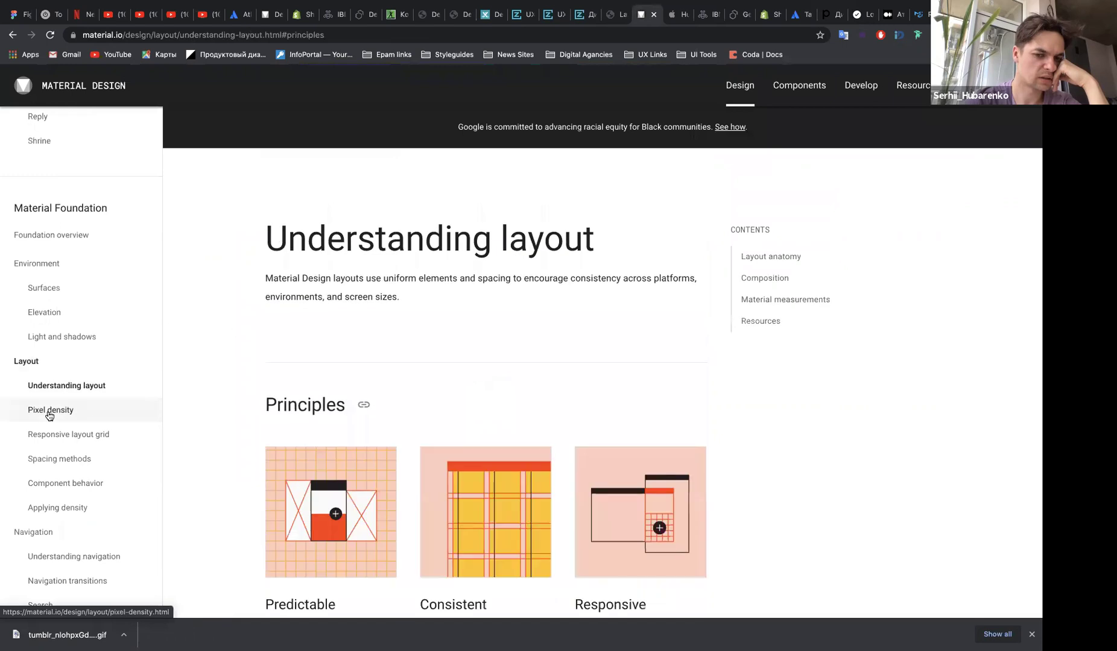
{"action": "left_click", "coordinate": [49, 415]}
{"action": "scroll", "coordinate": [61, 374], "scroll_direction": "down", "scroll_amount": 1}
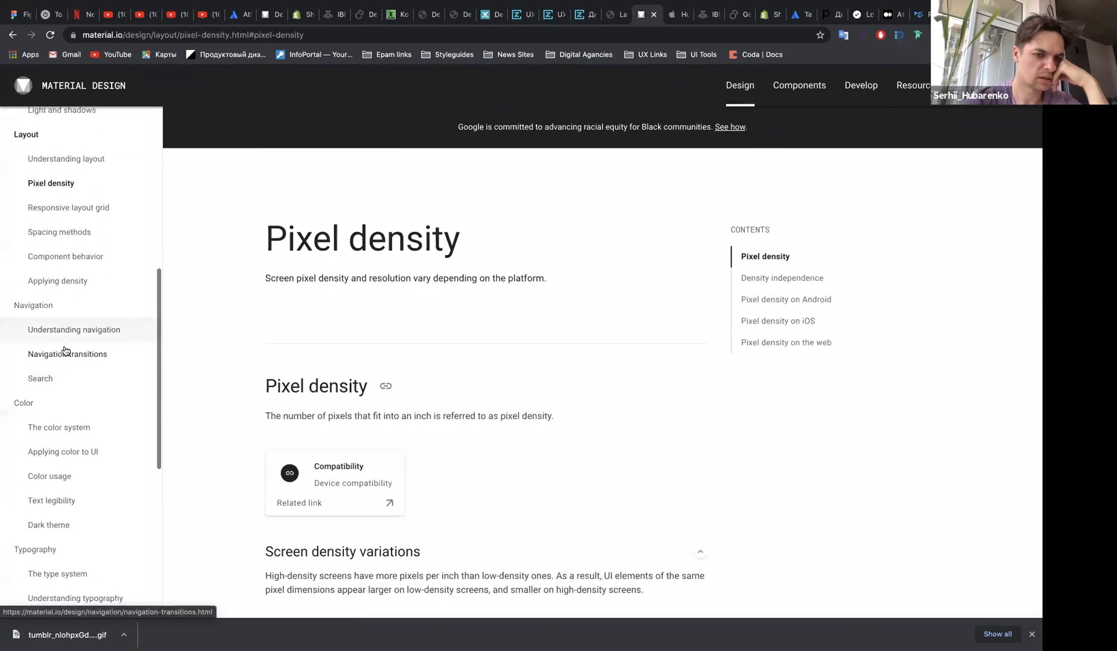
{"action": "left_click", "coordinate": [63, 330]}
{"action": "scroll", "coordinate": [63, 429], "scroll_direction": "down", "scroll_amount": 5}
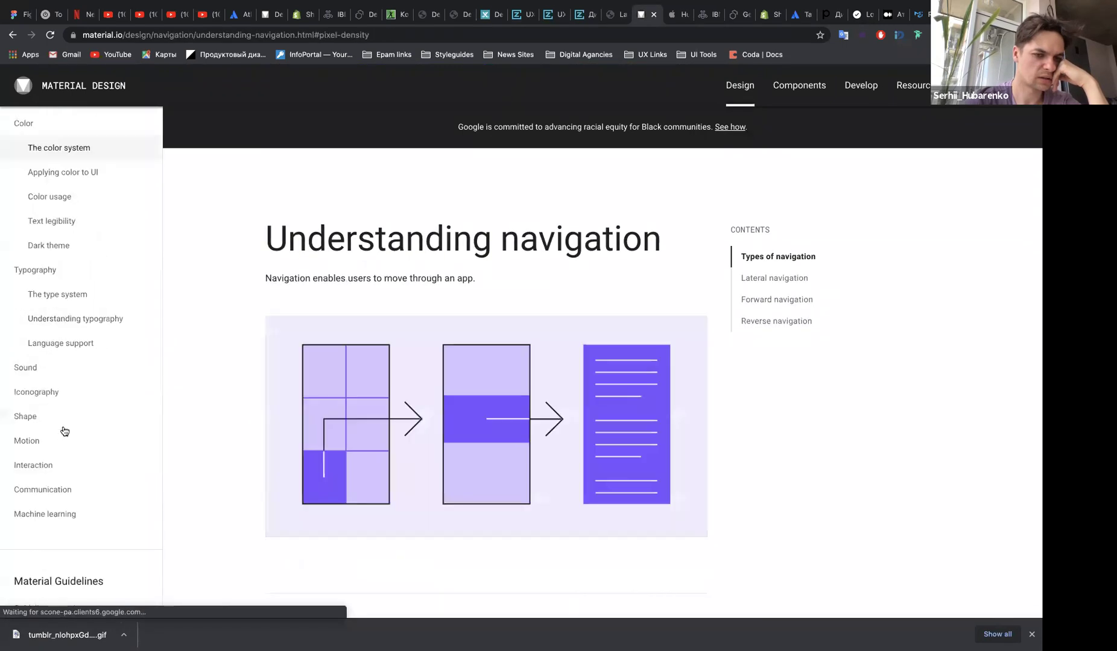
{"action": "scroll", "coordinate": [65, 431], "scroll_direction": "down", "scroll_amount": 2}
{"action": "scroll", "coordinate": [65, 430], "scroll_direction": "up", "scroll_amount": 3}
Leave the Zoom video for the Chrome 'Your meeting has been launched' tab
{"action": "scroll", "coordinate": [65, 430], "scroll_direction": "up", "scroll_amount": 2}
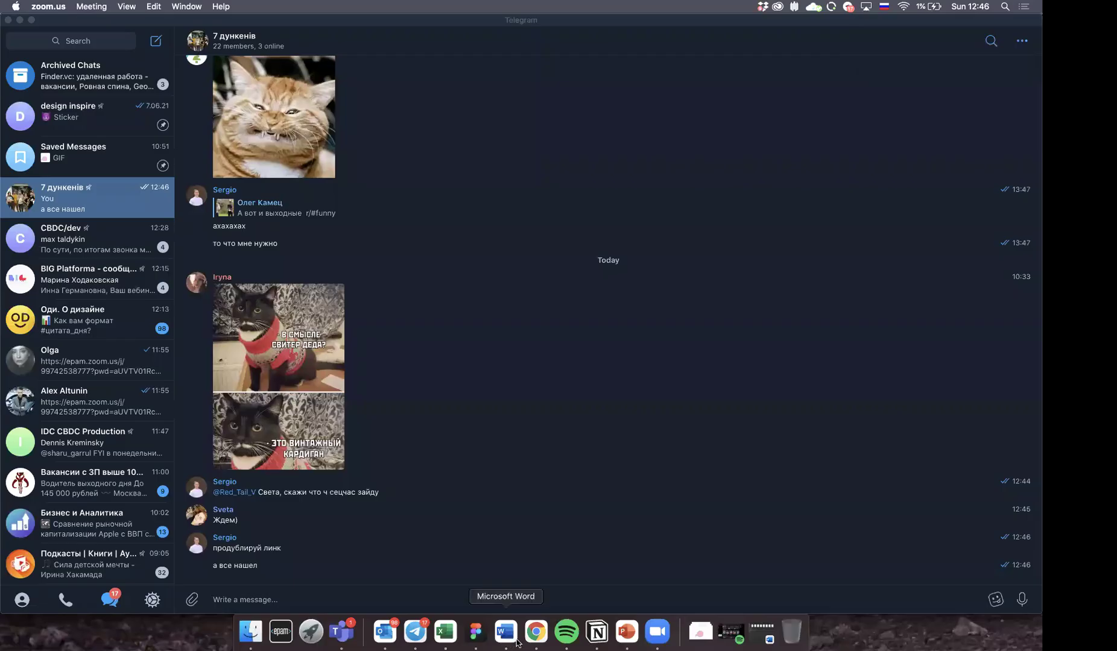
{"action": "left_click", "coordinate": [517, 632]}
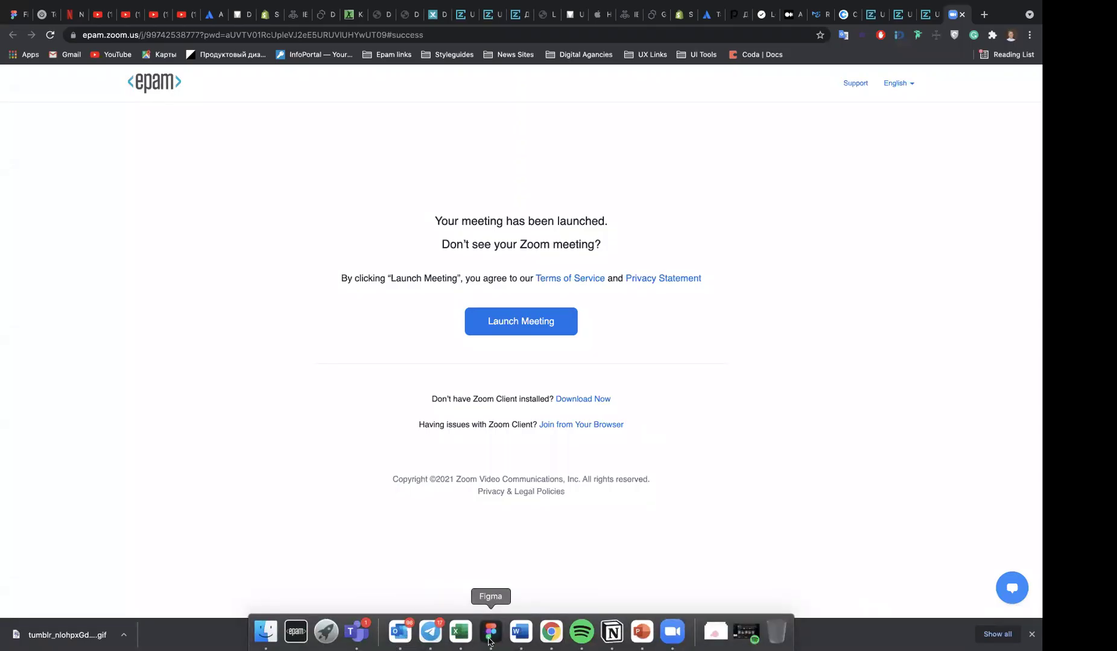
Bring Figma back and select slide 10's 1440×64 Footer frame
{"action": "left_click", "coordinate": [489, 631]}
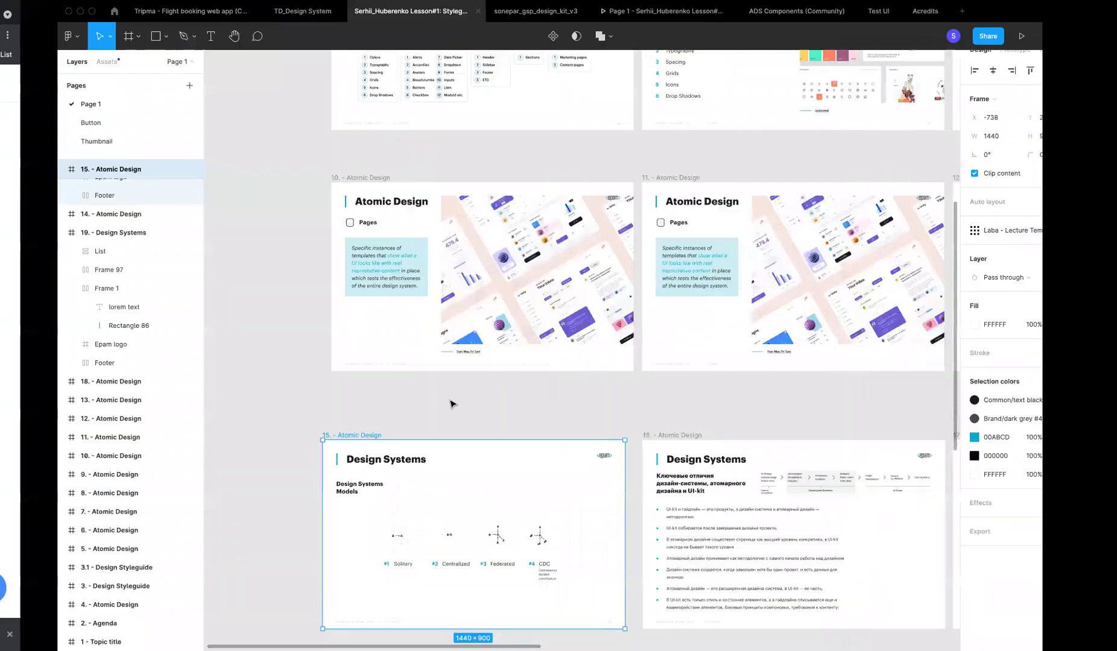
{"action": "scroll", "coordinate": [462, 443], "scroll_direction": "up", "scroll_amount": 2}
{"action": "left_click", "coordinate": [461, 443]}
Pan and zoom across the Atomic Design, Design Systems and Q&A slide frames
{"action": "scroll", "coordinate": [462, 443], "scroll_direction": "down", "scroll_amount": 5}
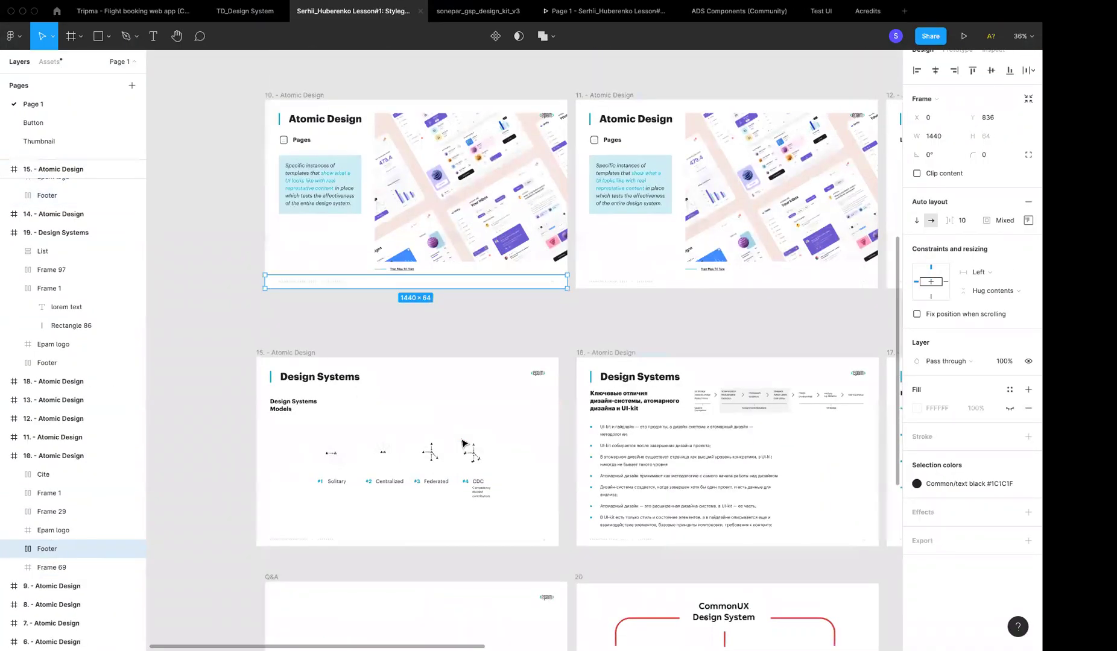
{"action": "scroll", "coordinate": [461, 444], "scroll_direction": "down", "scroll_amount": 7}
{"action": "scroll", "coordinate": [462, 443], "scroll_direction": "down", "scroll_amount": 2}
{"action": "scroll", "coordinate": [461, 443], "scroll_direction": "up", "scroll_amount": 3}
{"action": "scroll", "coordinate": [461, 444], "scroll_direction": "up", "scroll_amount": 3}
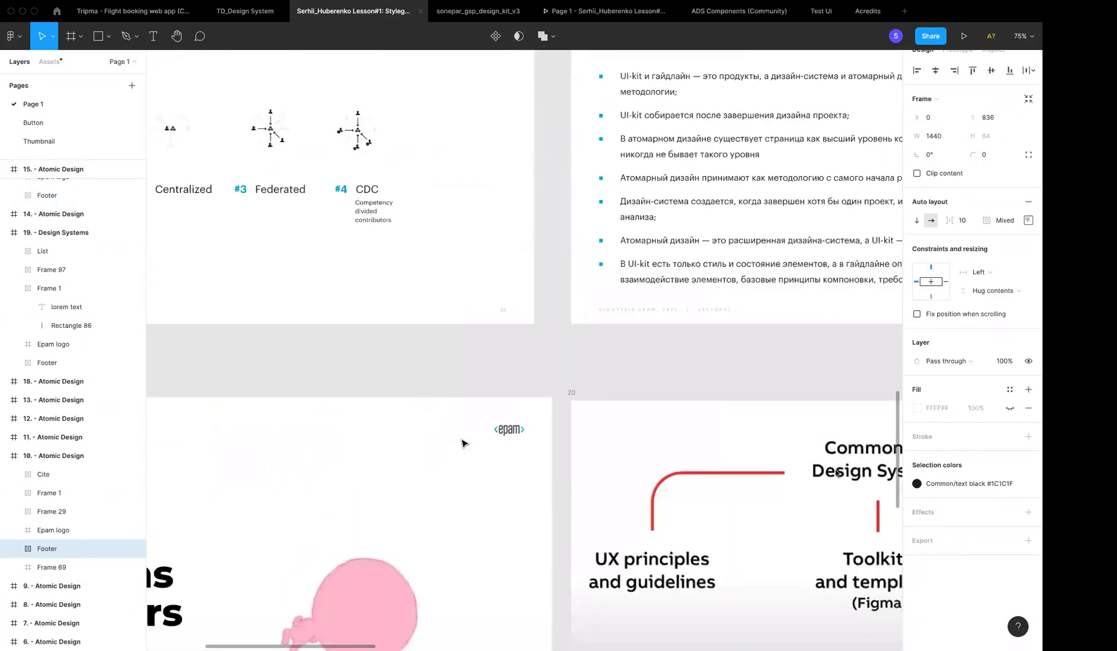
{"action": "scroll", "coordinate": [461, 443], "scroll_direction": "down", "scroll_amount": 3}
{"action": "scroll", "coordinate": [461, 444], "scroll_direction": "right", "scroll_amount": 2}
{"action": "scroll", "coordinate": [462, 443], "scroll_direction": "up", "scroll_amount": 1}
{"action": "scroll", "coordinate": [461, 443], "scroll_direction": "up", "scroll_amount": 2}
{"action": "scroll", "coordinate": [535, 301], "scroll_direction": "up", "scroll_amount": 1}
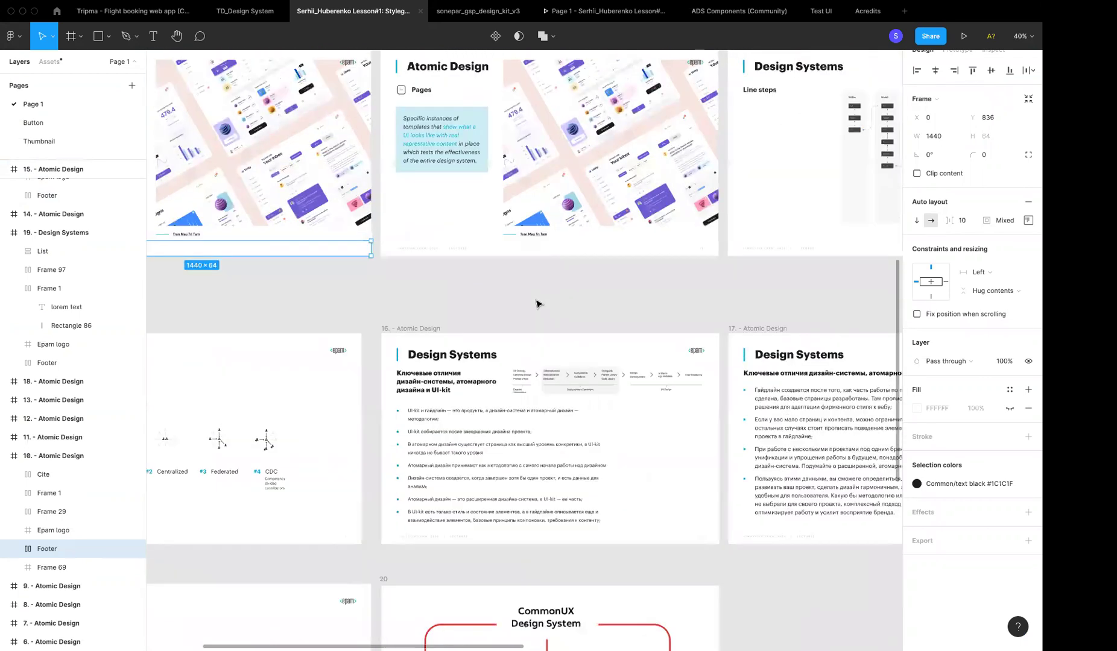
{"action": "scroll", "coordinate": [539, 303], "scroll_direction": "up", "scroll_amount": 1}
{"action": "scroll", "coordinate": [538, 303], "scroll_direction": "down", "scroll_amount": 1}
{"action": "scroll", "coordinate": [539, 303], "scroll_direction": "down", "scroll_amount": 3}
{"action": "scroll", "coordinate": [539, 303], "scroll_direction": "down", "scroll_amount": 2}
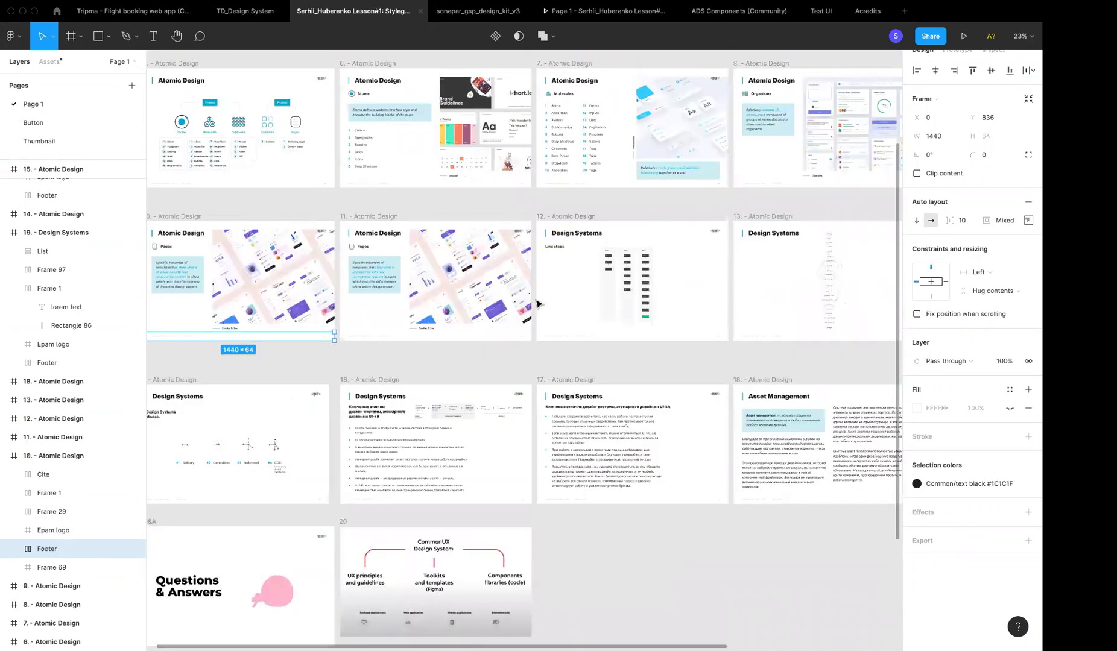
{"action": "scroll", "coordinate": [538, 303], "scroll_direction": "right", "scroll_amount": 2}
{"action": "scroll", "coordinate": [538, 303], "scroll_direction": "up", "scroll_amount": 1}
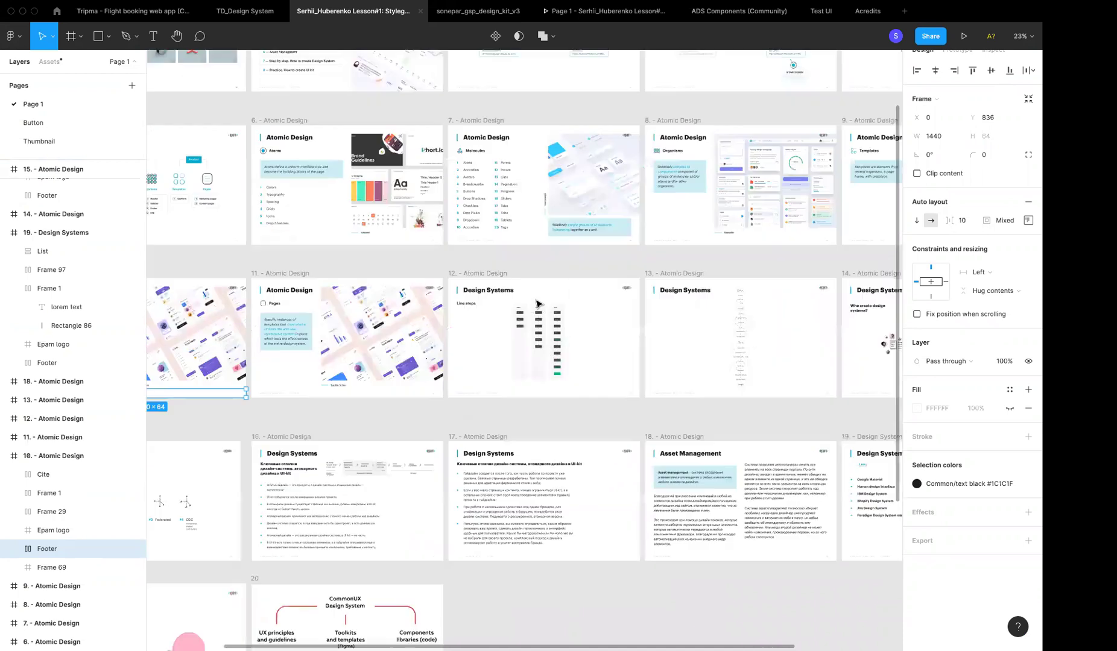
{"action": "scroll", "coordinate": [539, 303], "scroll_direction": "right", "scroll_amount": 2}
{"action": "scroll", "coordinate": [539, 304], "scroll_direction": "up", "scroll_amount": 1}
{"action": "scroll", "coordinate": [538, 304], "scroll_direction": "right", "scroll_amount": 2}
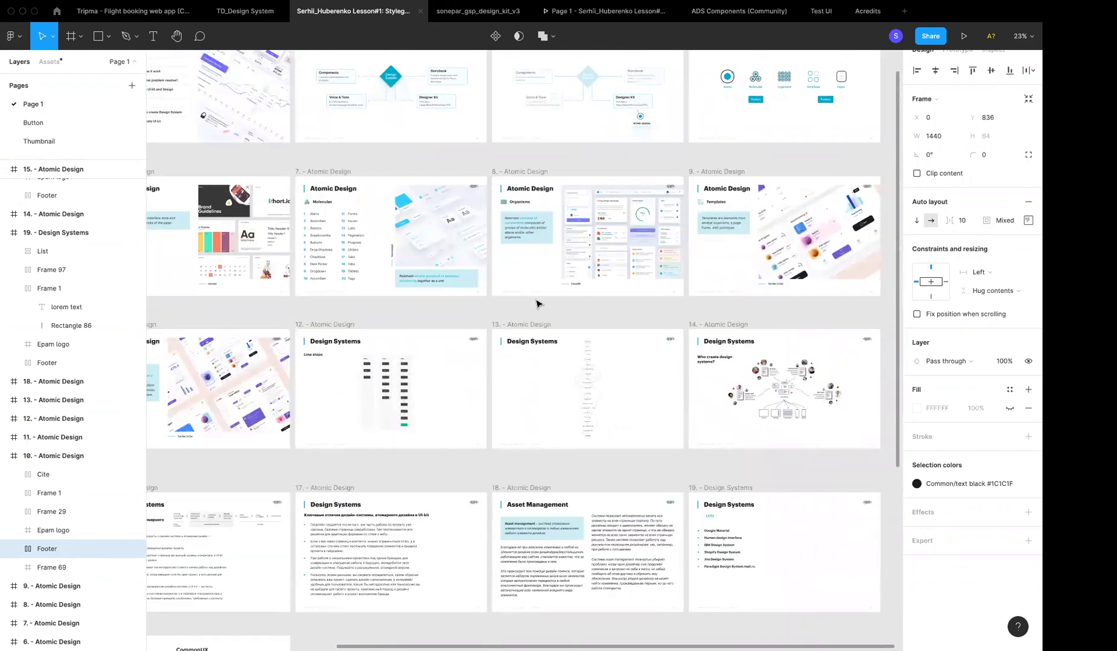
{"action": "scroll", "coordinate": [538, 303], "scroll_direction": "up", "scroll_amount": 3}
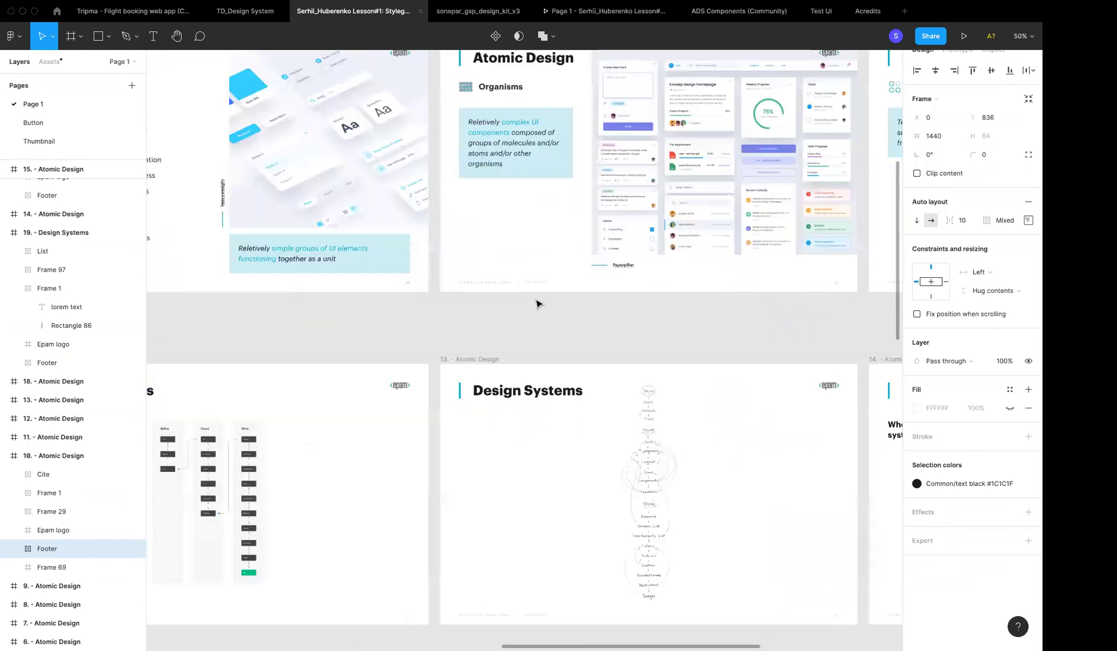
{"action": "scroll", "coordinate": [539, 304], "scroll_direction": "down", "scroll_amount": 3}
{"action": "scroll", "coordinate": [539, 304], "scroll_direction": "up", "scroll_amount": 1}
{"action": "scroll", "coordinate": [539, 304], "scroll_direction": "down", "scroll_amount": 1}
{"action": "scroll", "coordinate": [539, 304], "scroll_direction": "left", "scroll_amount": 2}
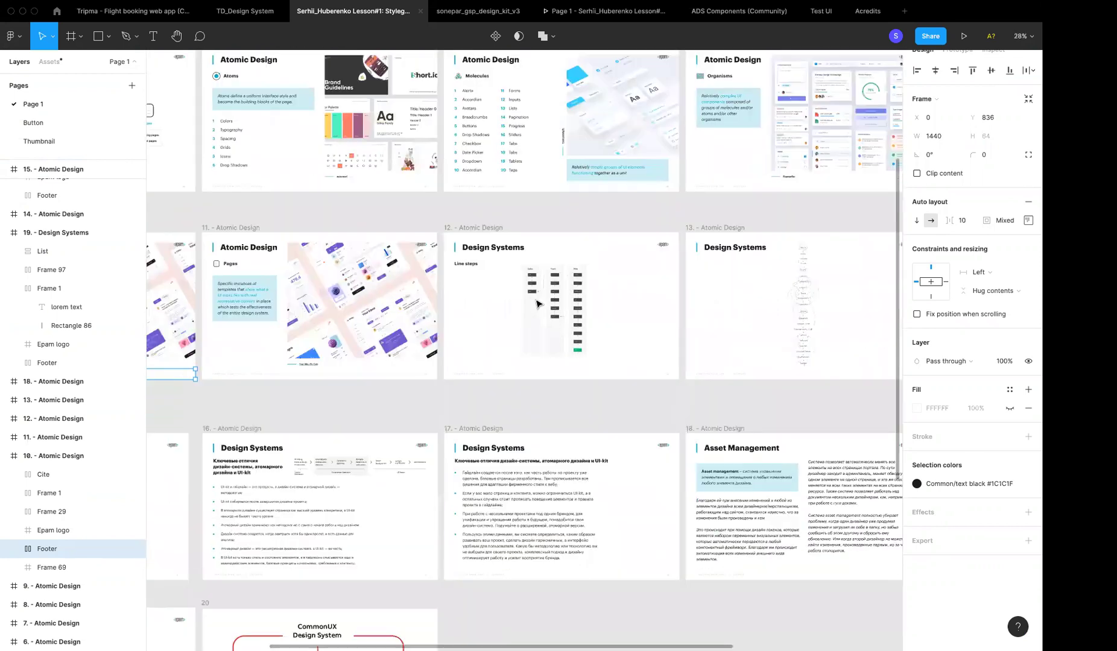
{"action": "scroll", "coordinate": [539, 304], "scroll_direction": "down", "scroll_amount": 1}
{"action": "scroll", "coordinate": [539, 304], "scroll_direction": "left", "scroll_amount": 3}
{"action": "scroll", "coordinate": [539, 304], "scroll_direction": "down", "scroll_amount": 1}
{"action": "scroll", "coordinate": [538, 303], "scroll_direction": "down", "scroll_amount": 1}
{"action": "scroll", "coordinate": [538, 303], "scroll_direction": "left", "scroll_amount": 2}
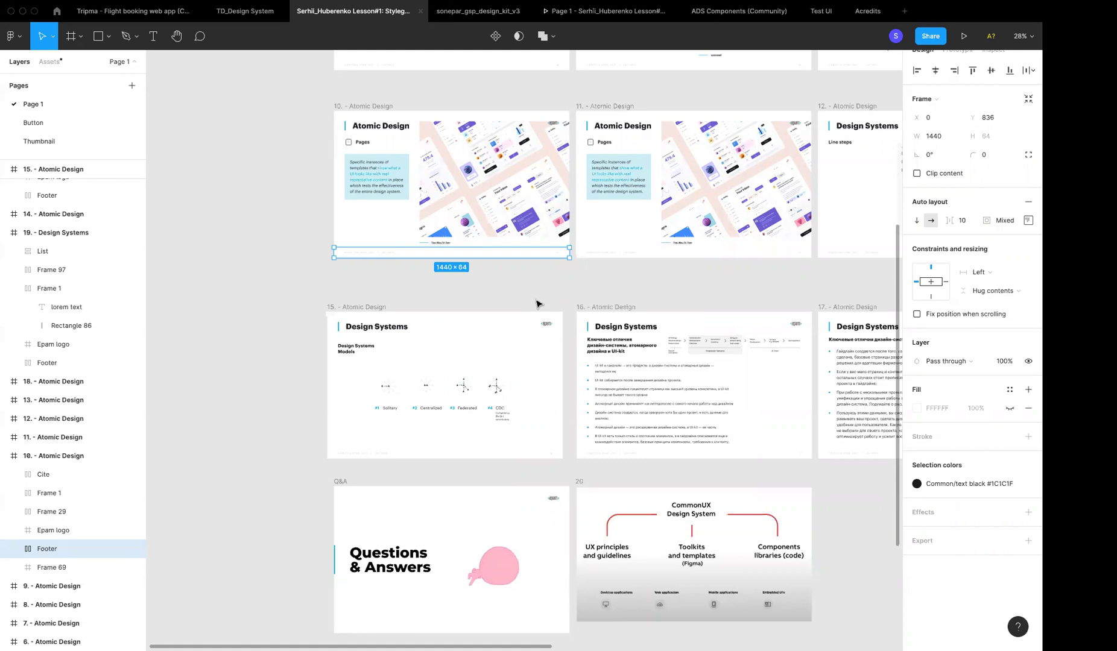
{"action": "scroll", "coordinate": [332, 287], "scroll_direction": "left", "scroll_amount": 3}
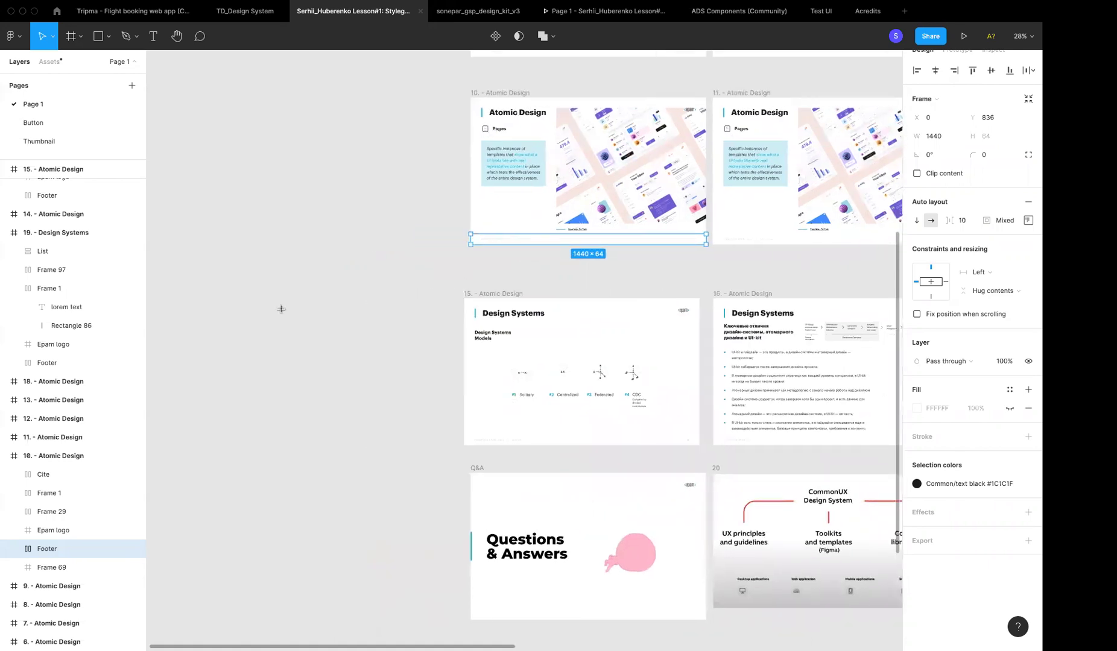
Draw a wide grey rectangle and a small square, and stretch a copy into a long bar
{"action": "key", "text": "r"}
{"action": "left_click_drag", "start_coordinate": [279, 309], "coordinate": [404, 331]}
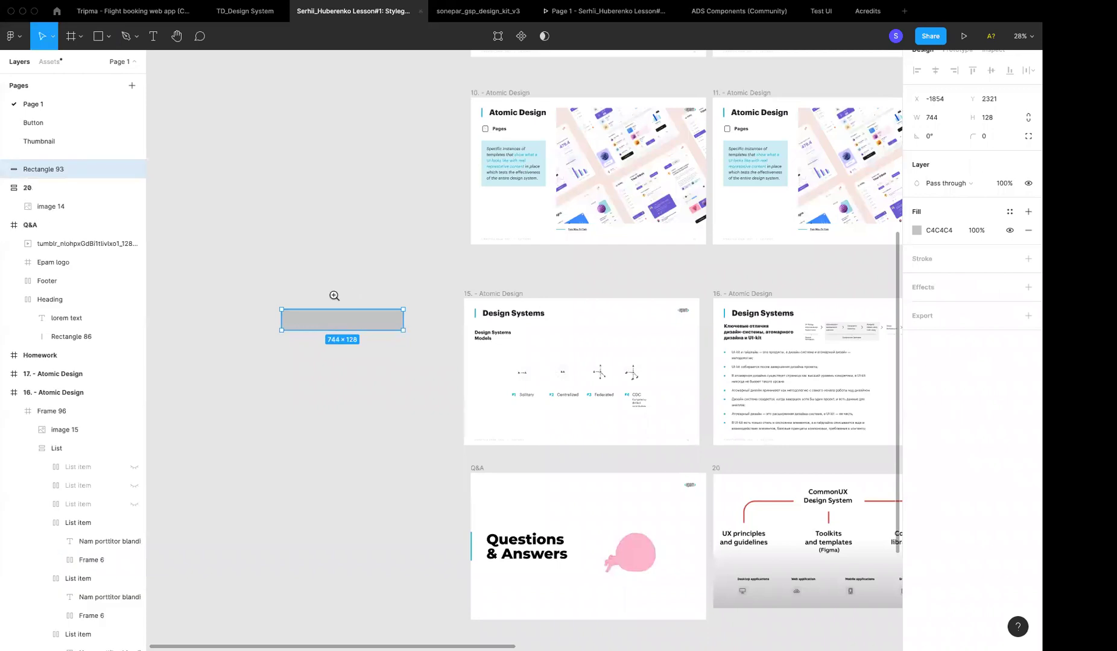
{"action": "scroll", "coordinate": [329, 295], "scroll_direction": "up", "scroll_amount": 5}
{"action": "key", "text": "r"}
{"action": "left_click_drag", "start_coordinate": [229, 313], "coordinate": [243, 328]}
{"action": "left_click", "coordinate": [250, 310]}
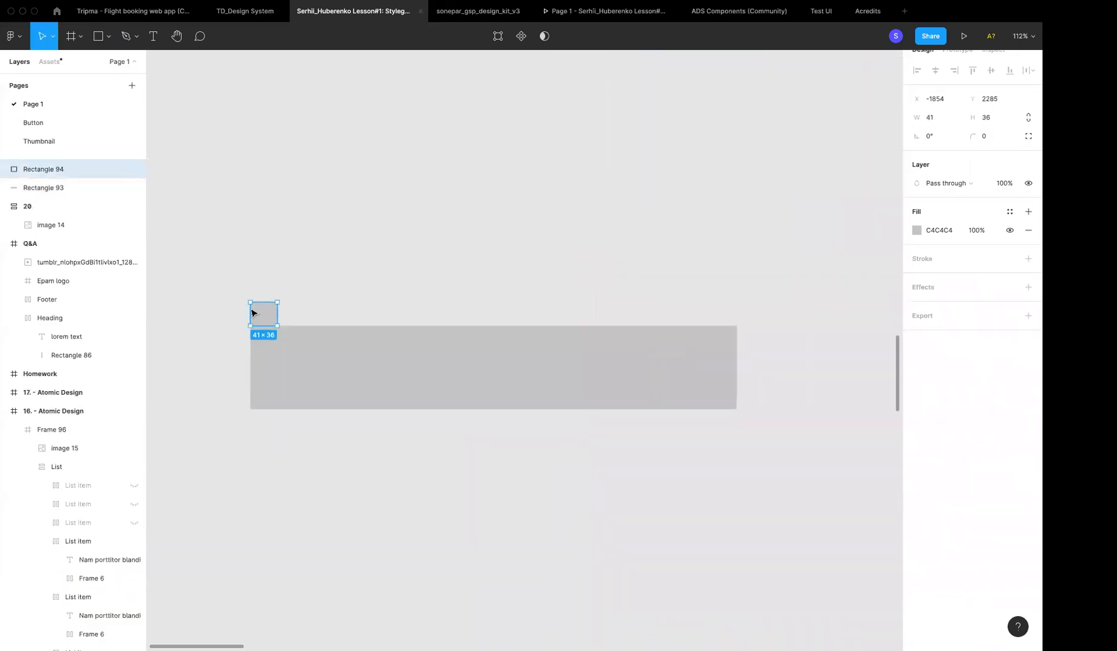
{"action": "mouse_move", "coordinate": [277, 312]}
{"action": "left_mouse_down"}
{"action": "mouse_move", "coordinate": [278, 289]}
{"action": "mouse_move", "coordinate": [637, 287]}
{"action": "left_mouse_up"}
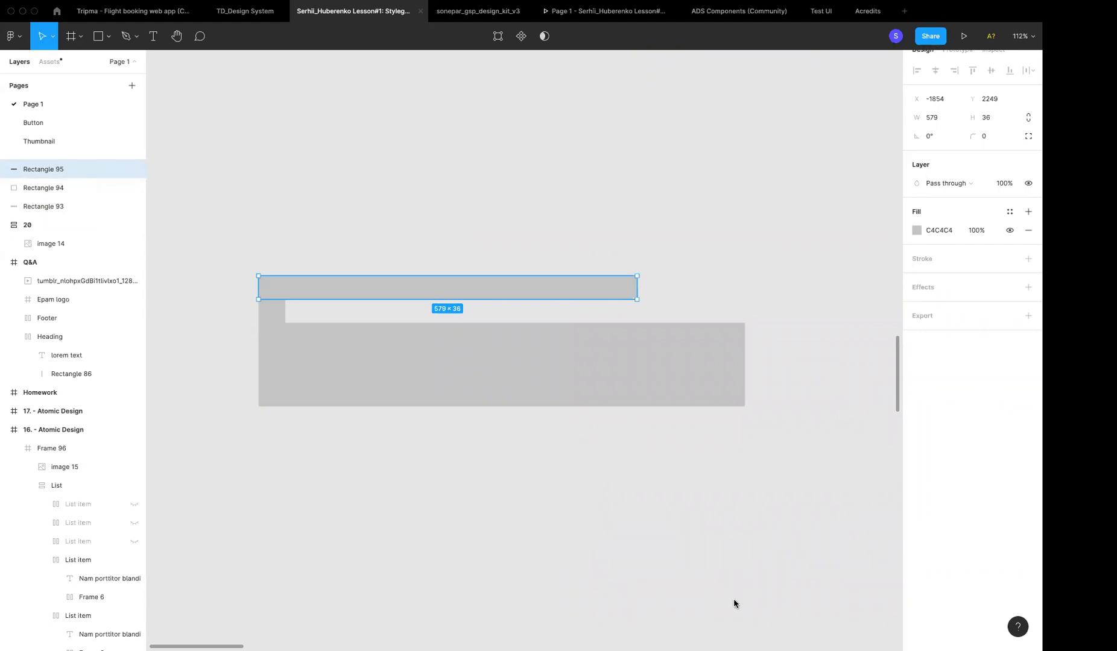
Color the long bar cyan from the document colours and make it thinner
{"action": "left_click", "coordinate": [917, 230]}
{"action": "left_click_drag", "start_coordinate": [903, 332], "coordinate": [875, 264]}
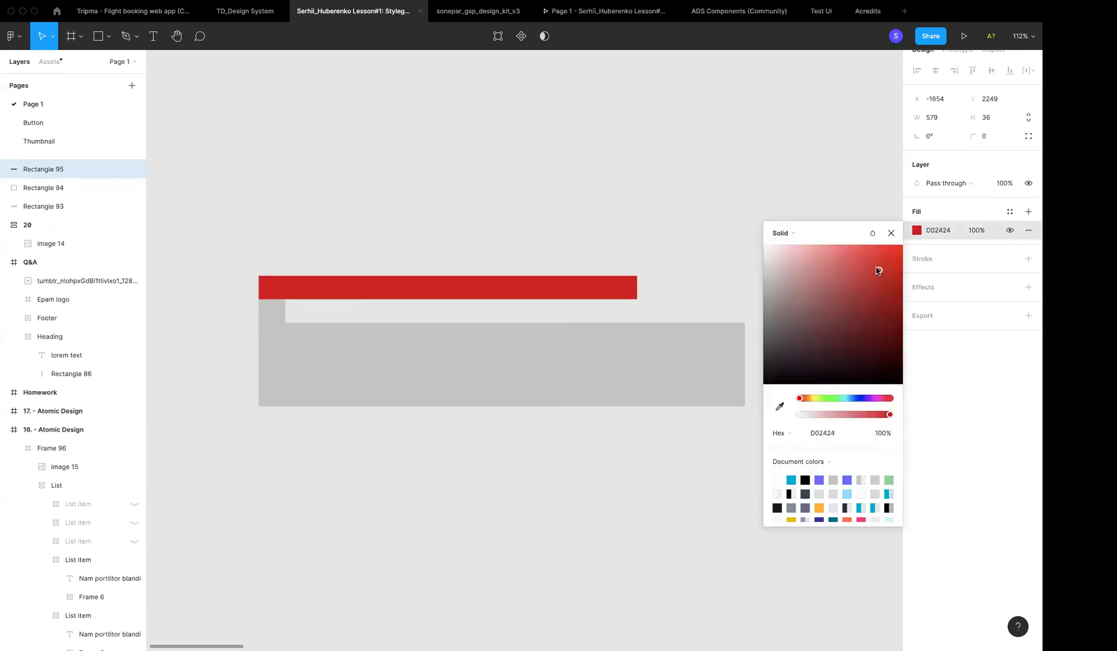
{"action": "left_click", "coordinate": [791, 479]}
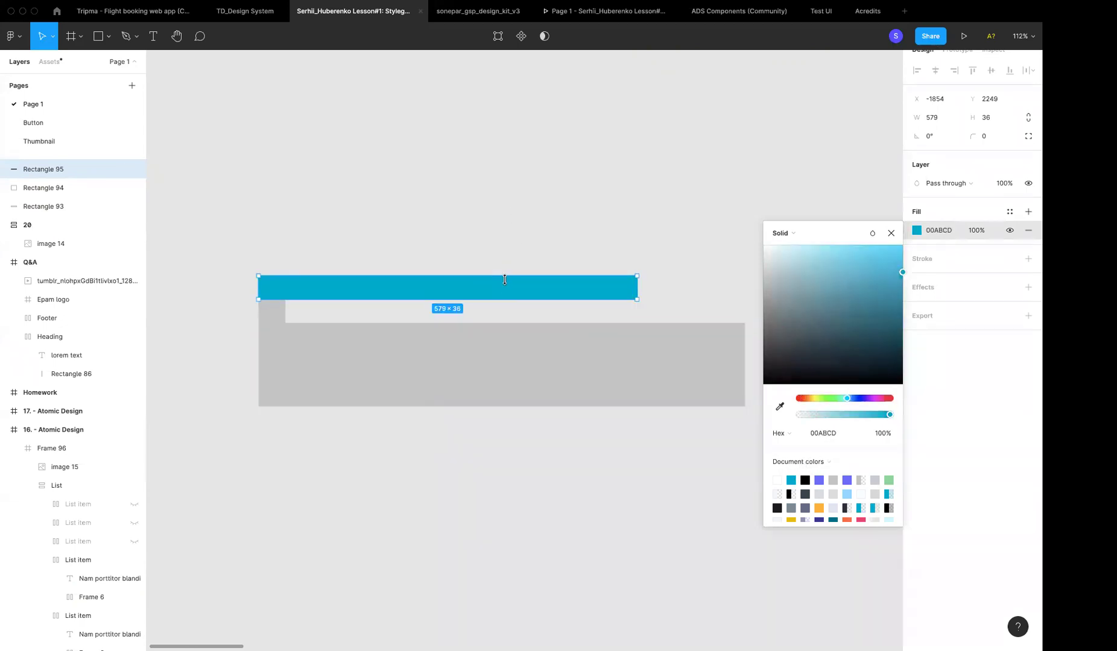
{"action": "left_click_drag", "start_coordinate": [504, 280], "coordinate": [505, 292]}
Apply the Blue / Hover colour style to the small square
{"action": "left_click", "coordinate": [275, 315]}
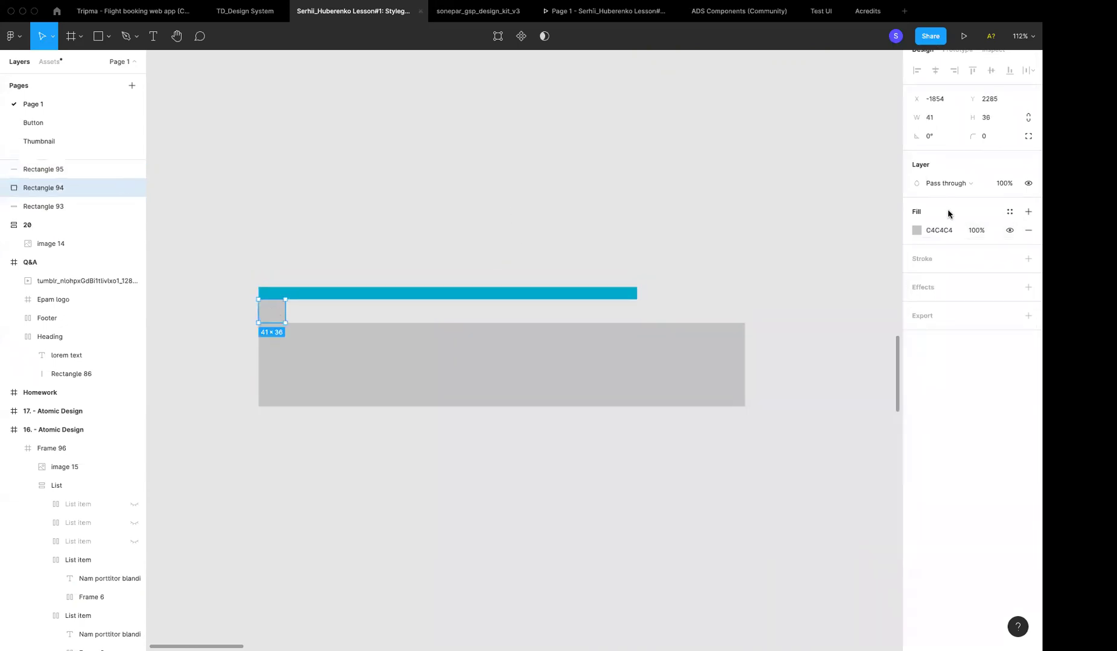
{"action": "left_click", "coordinate": [1029, 211]}
{"action": "key", "text": "ctrl+z"}
{"action": "left_click", "coordinate": [1009, 211]}
{"action": "left_click", "coordinate": [951, 361]}
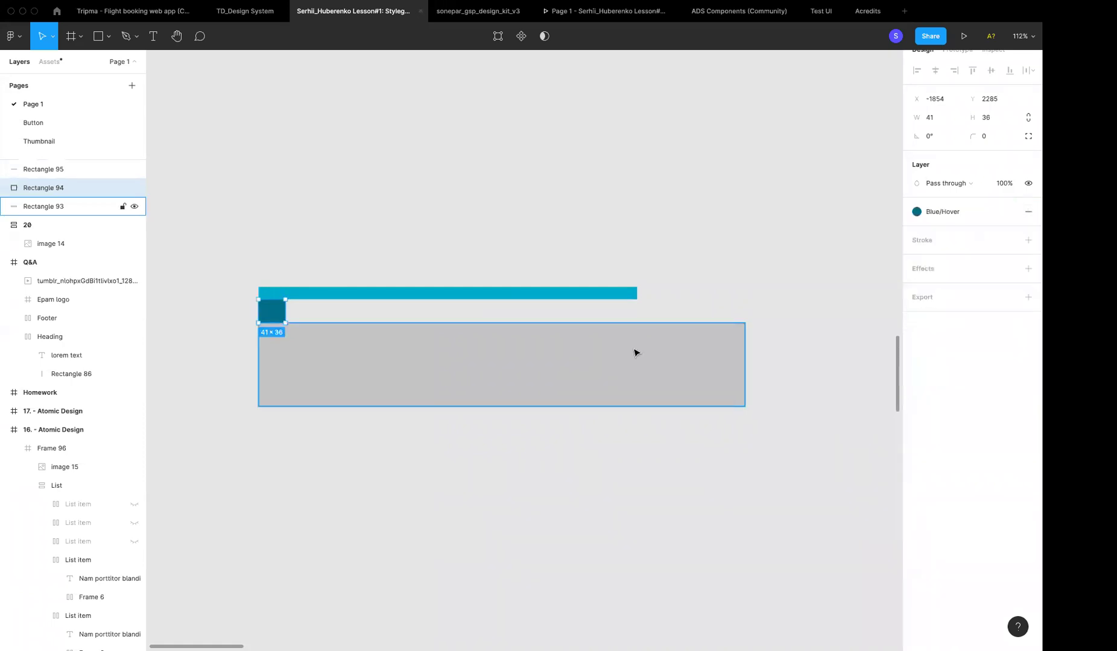
Apply the Hover, then Disabled, colour style to the large grey rectangle
{"action": "left_click", "coordinate": [635, 353]}
{"action": "left_click", "coordinate": [1010, 211]}
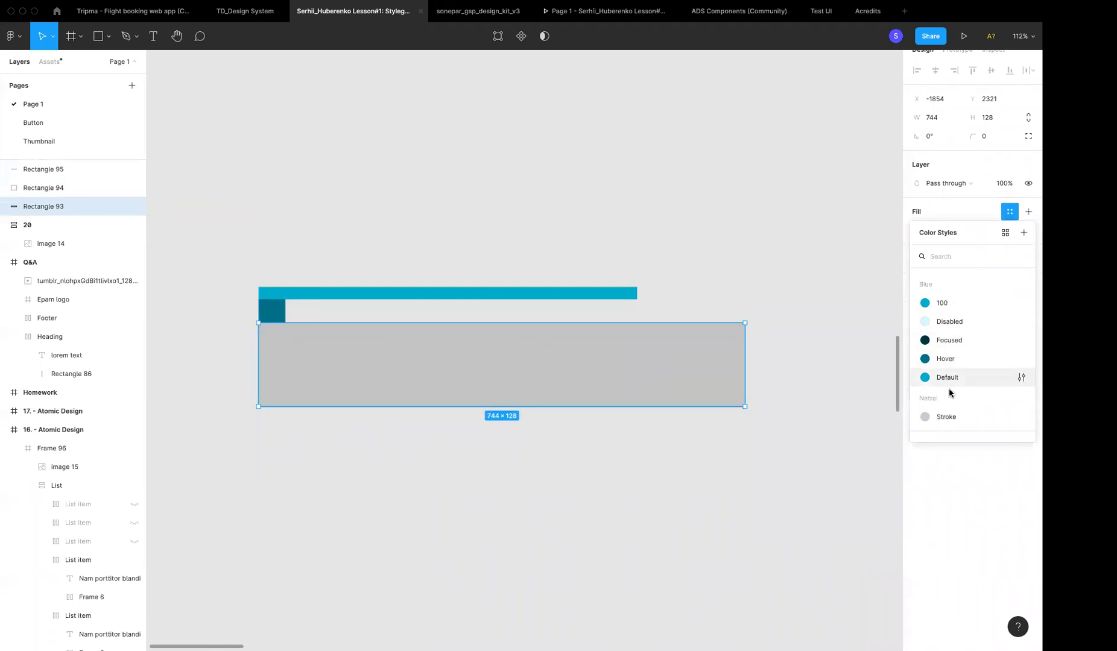
{"action": "scroll", "coordinate": [950, 393], "scroll_direction": "down", "scroll_amount": 2}
{"action": "left_click", "coordinate": [959, 326]}
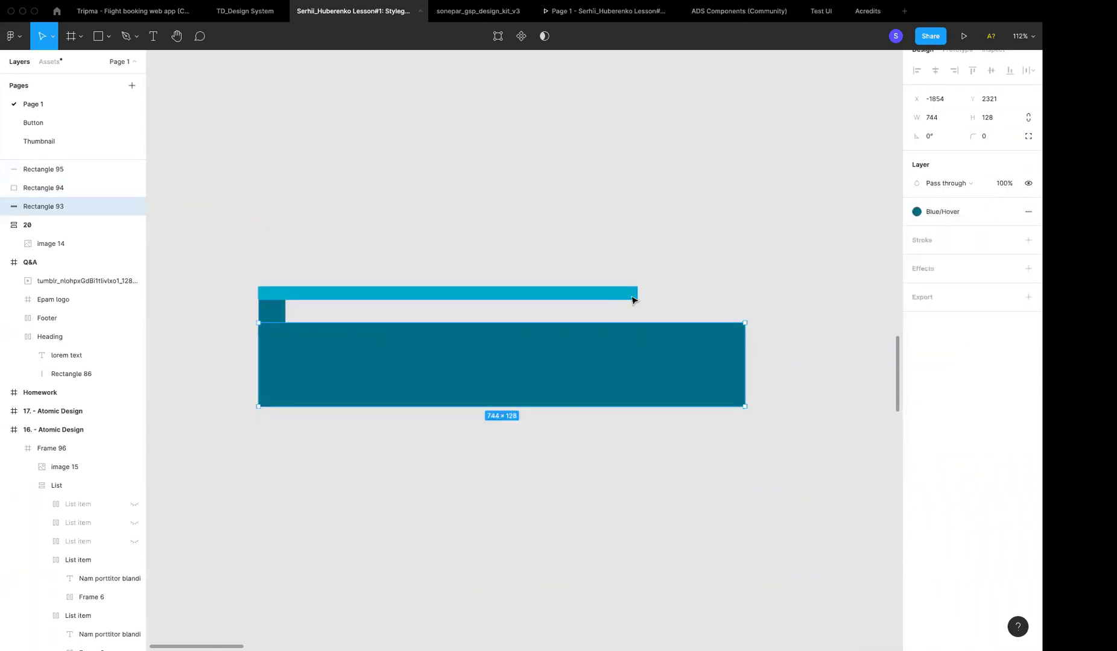
{"action": "left_click", "coordinate": [1010, 211]}
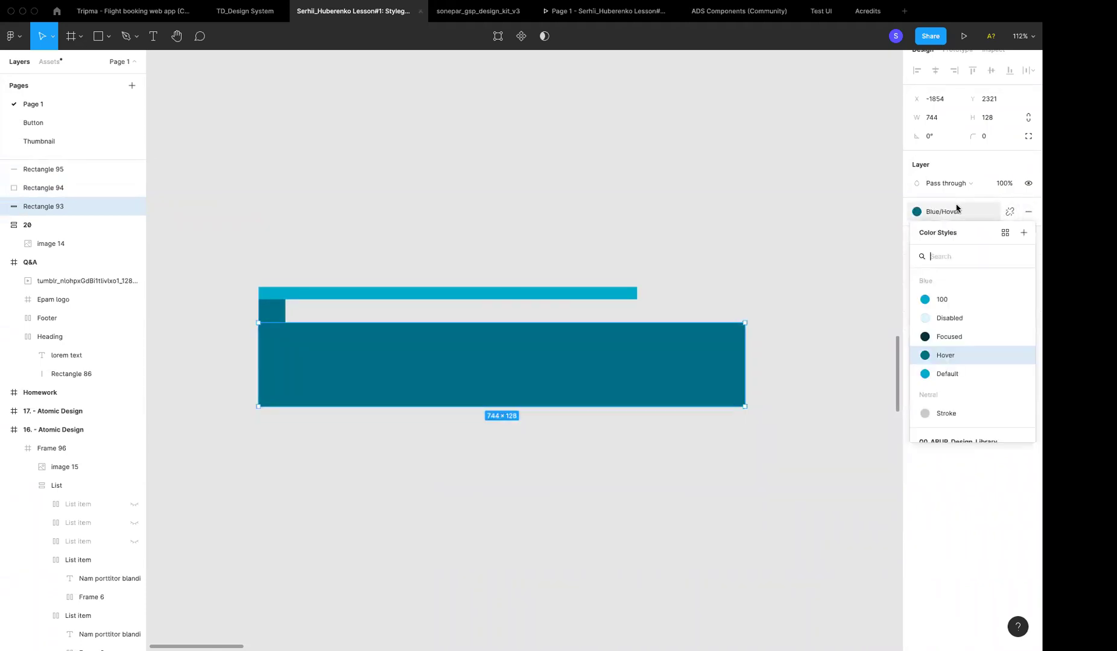
{"action": "left_click", "coordinate": [953, 322]}
{"action": "left_click", "coordinate": [447, 258]}
Widen the cyan bar to 744 px and set the dark square's height to 40
{"action": "scroll", "coordinate": [416, 281], "scroll_direction": "left", "scroll_amount": 3}
{"action": "left_click", "coordinate": [323, 305]}
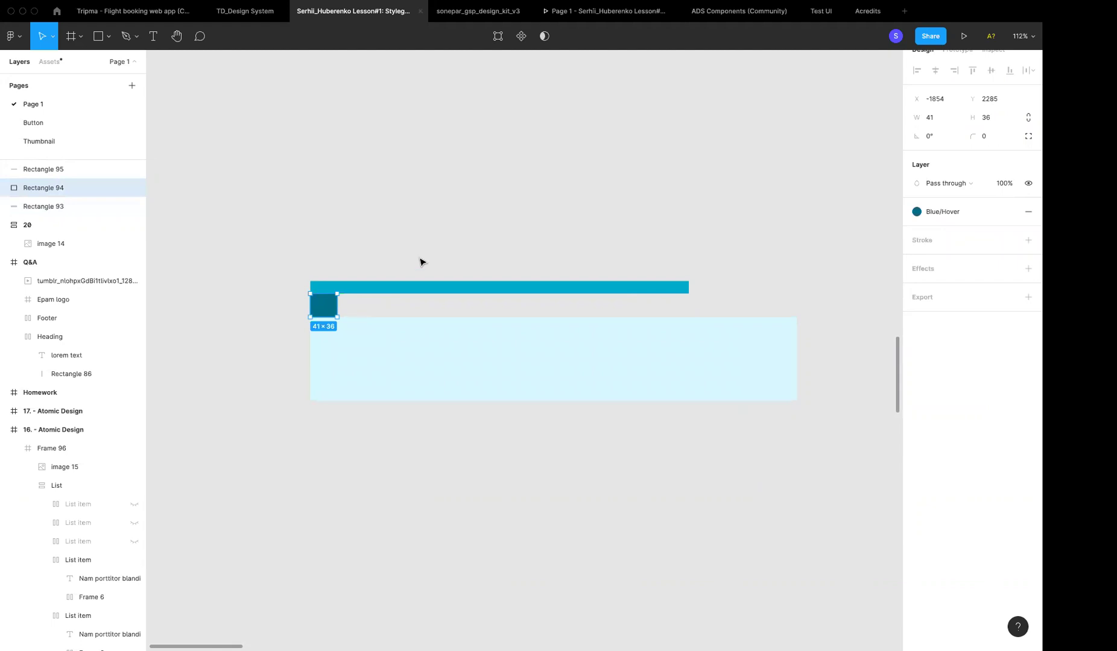
{"action": "left_click", "coordinate": [654, 283]}
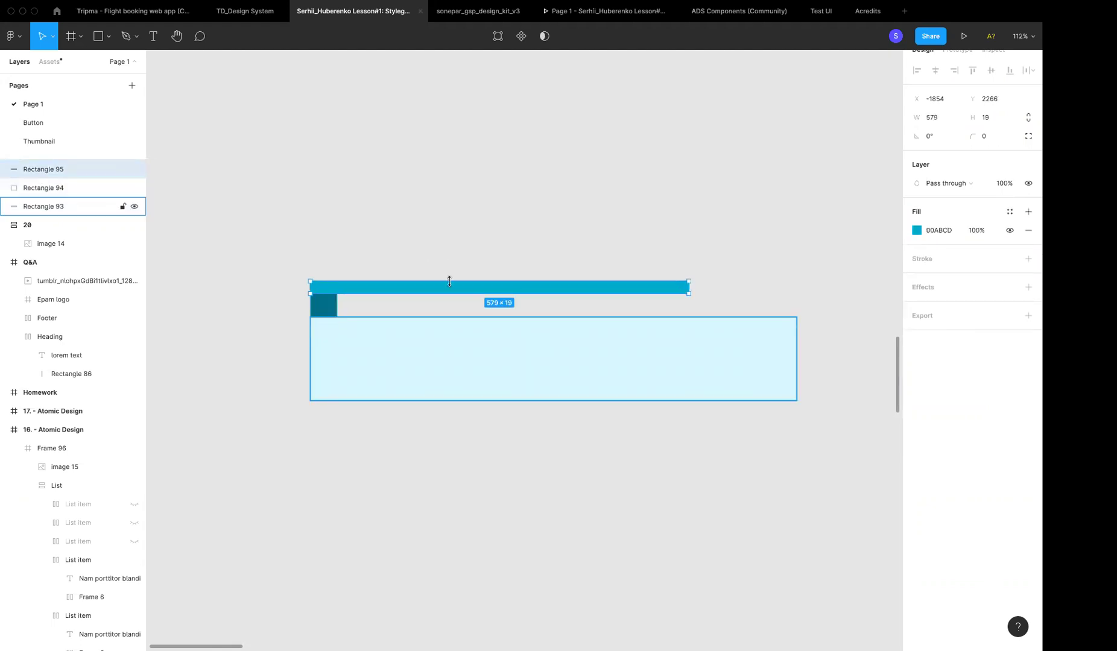
{"action": "left_click_drag", "start_coordinate": [689, 287], "coordinate": [797, 287]}
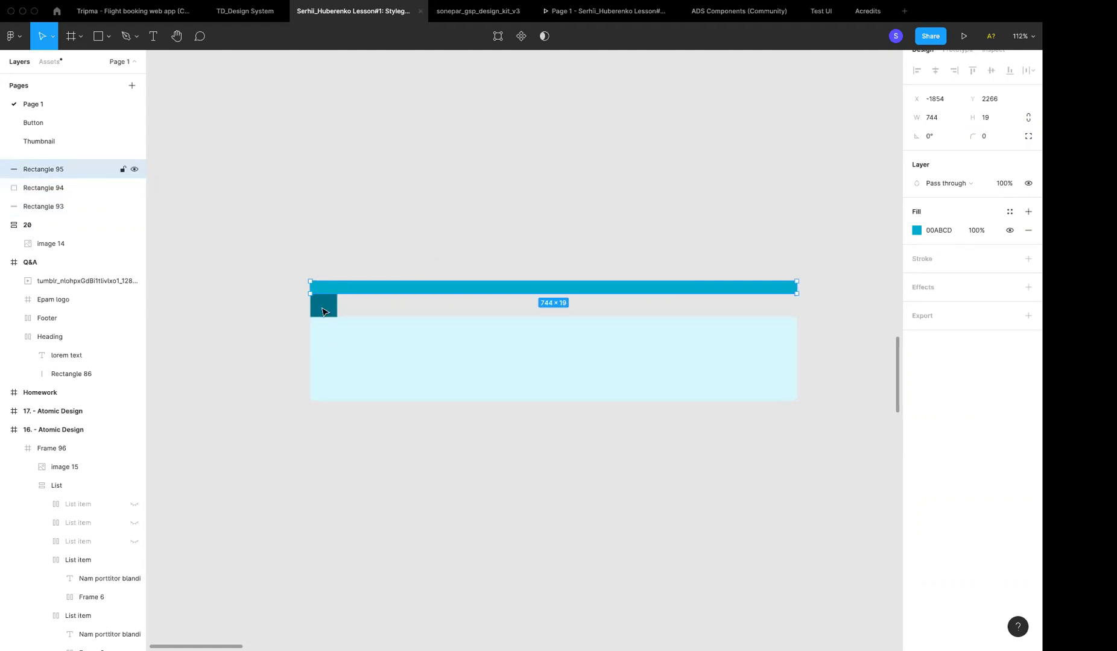
{"action": "left_click", "coordinate": [324, 308]}
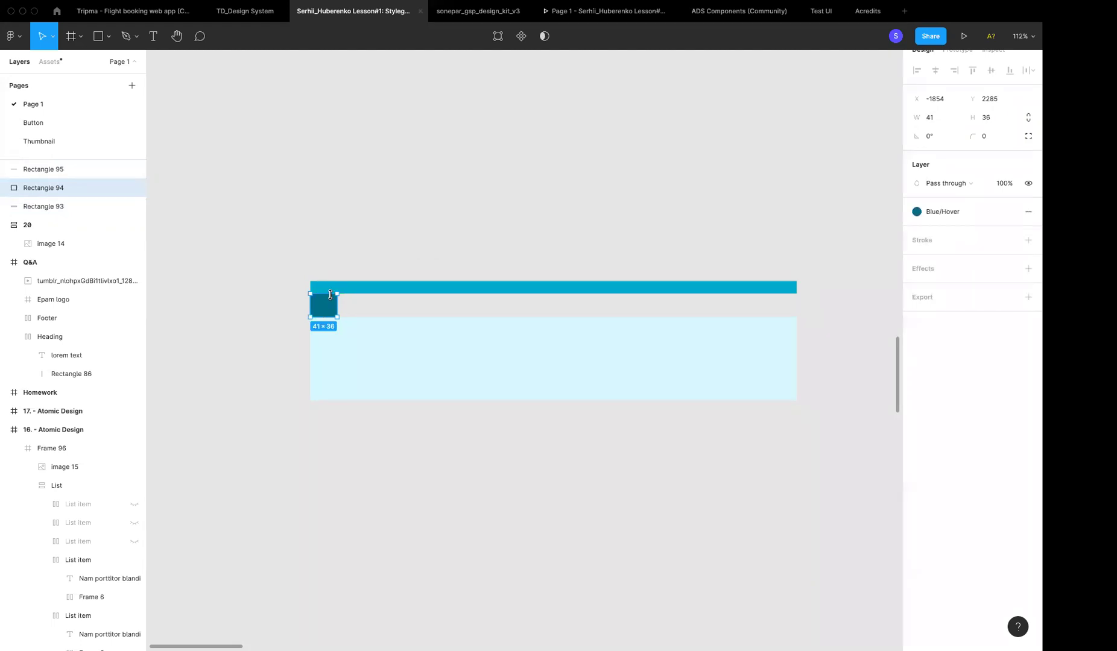
{"action": "left_click", "coordinate": [998, 118]}
{"action": "type", "text": "40"}
{"action": "key", "text": "Return"}
Duplicate the bar, square and panel block and place the copy beside the original
{"action": "left_click", "coordinate": [384, 292]}
{"action": "scroll", "coordinate": [518, 296], "scroll_direction": "down", "scroll_amount": 3}
{"action": "mouse_move", "coordinate": [374, 258]}
{"action": "left_mouse_down"}
{"action": "mouse_move", "coordinate": [486, 428]}
{"action": "mouse_move", "coordinate": [466, 356]}
{"action": "mouse_move", "coordinate": [831, 335]}
{"action": "left_mouse_up"}
{"action": "scroll", "coordinate": [790, 331], "scroll_direction": "right", "scroll_amount": 2}
{"action": "scroll", "coordinate": [697, 300], "scroll_direction": "down", "scroll_amount": 5}
{"action": "left_click_drag", "start_coordinate": [739, 313], "coordinate": [197, 303]}
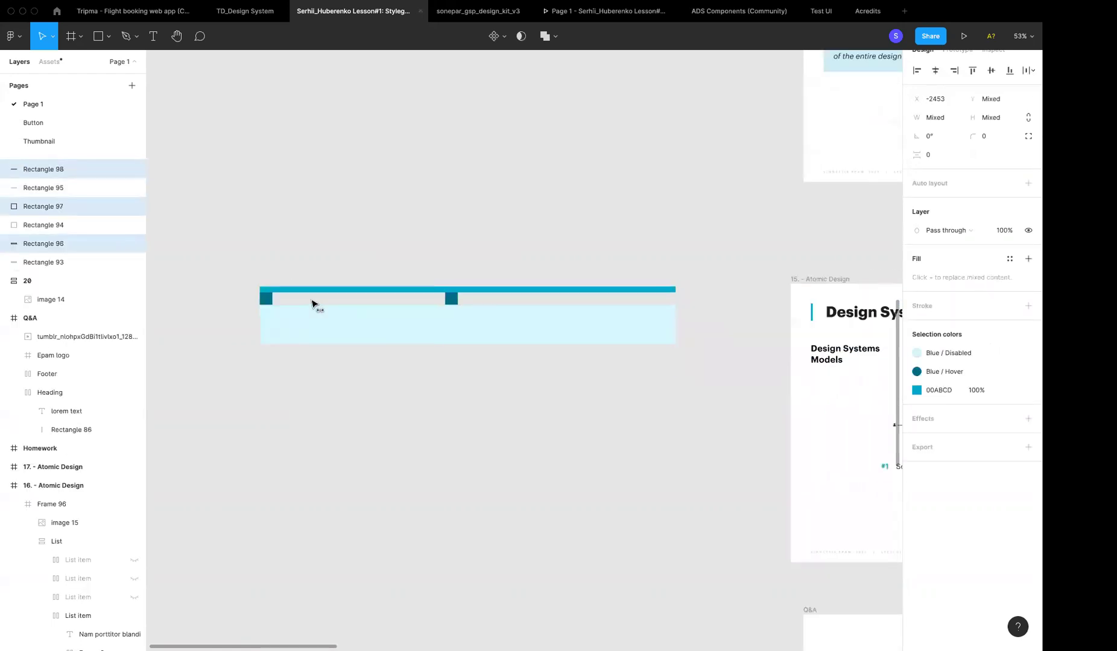
{"action": "left_click", "coordinate": [368, 251]}
{"action": "scroll", "coordinate": [368, 251], "scroll_direction": "left", "scroll_amount": 1}
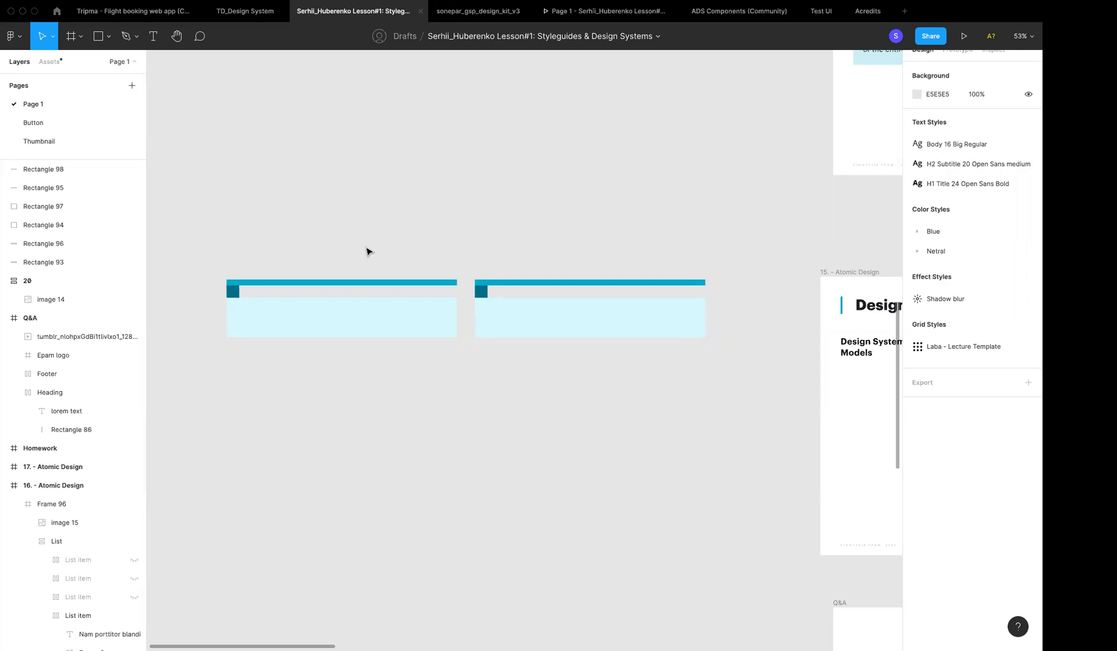
{"action": "mouse_move", "coordinate": [354, 632]}
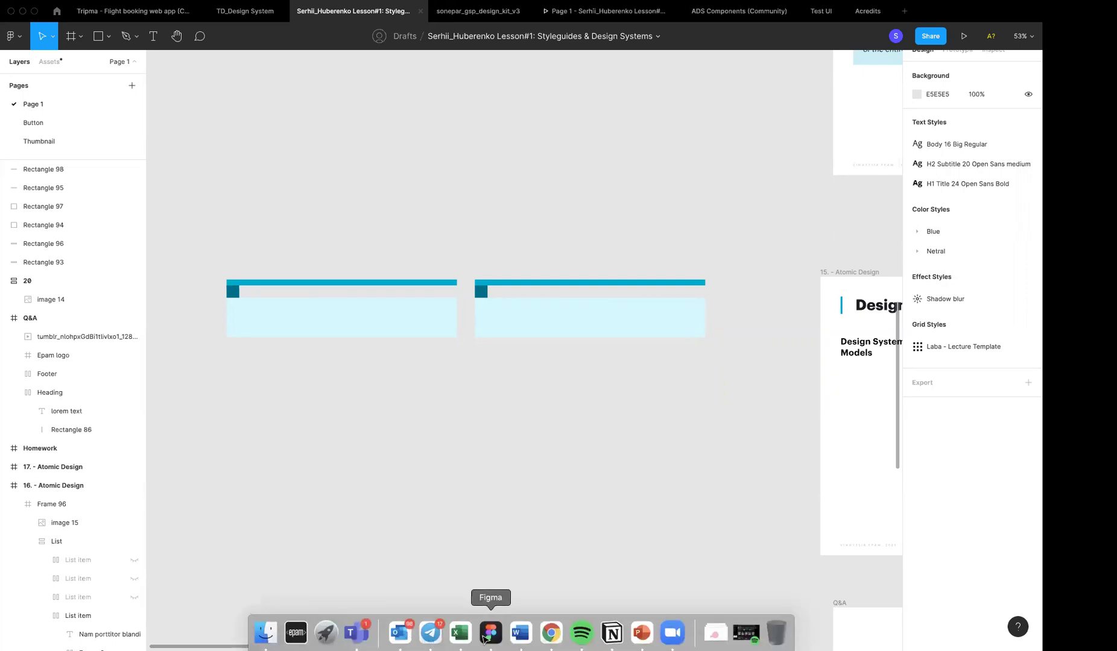
Switch to Chrome and go through the YouTube tabs to the 'design system' search results
{"action": "left_click", "coordinate": [551, 633]}
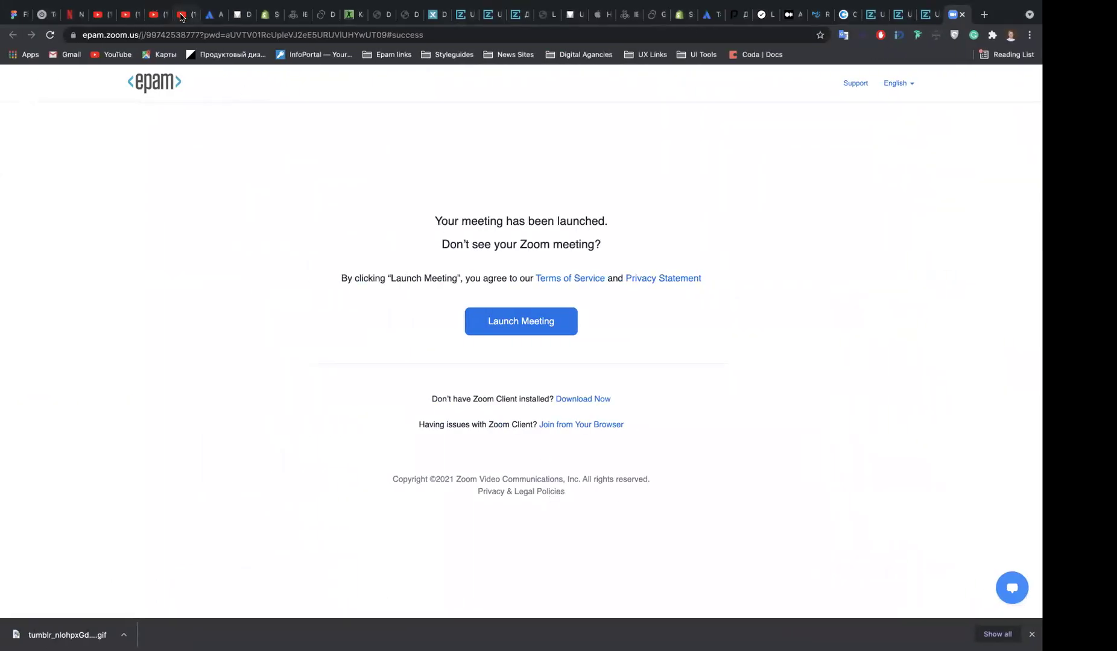
{"action": "left_click", "coordinate": [181, 16]}
{"action": "left_click", "coordinate": [158, 15]}
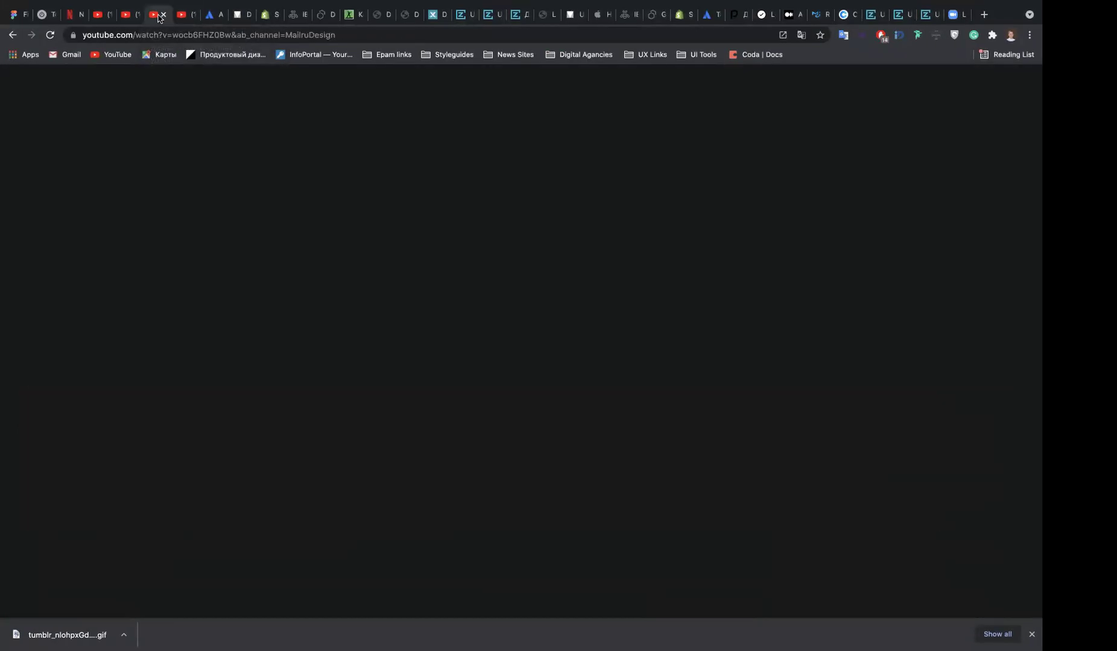
{"action": "left_click", "coordinate": [125, 22]}
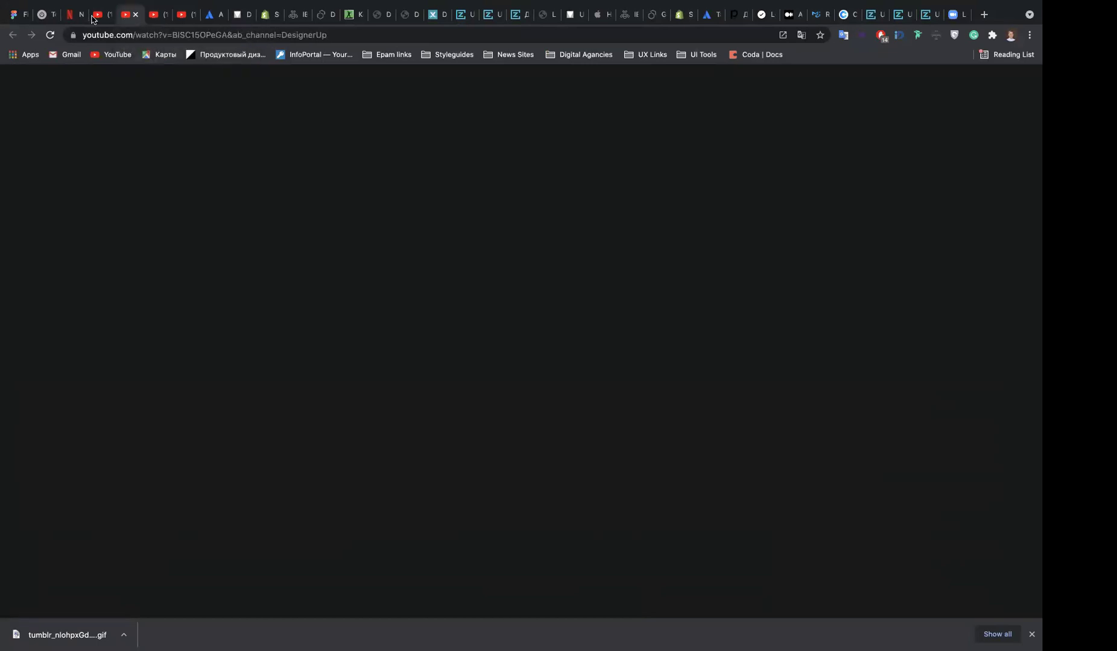
{"action": "left_click", "coordinate": [93, 20]}
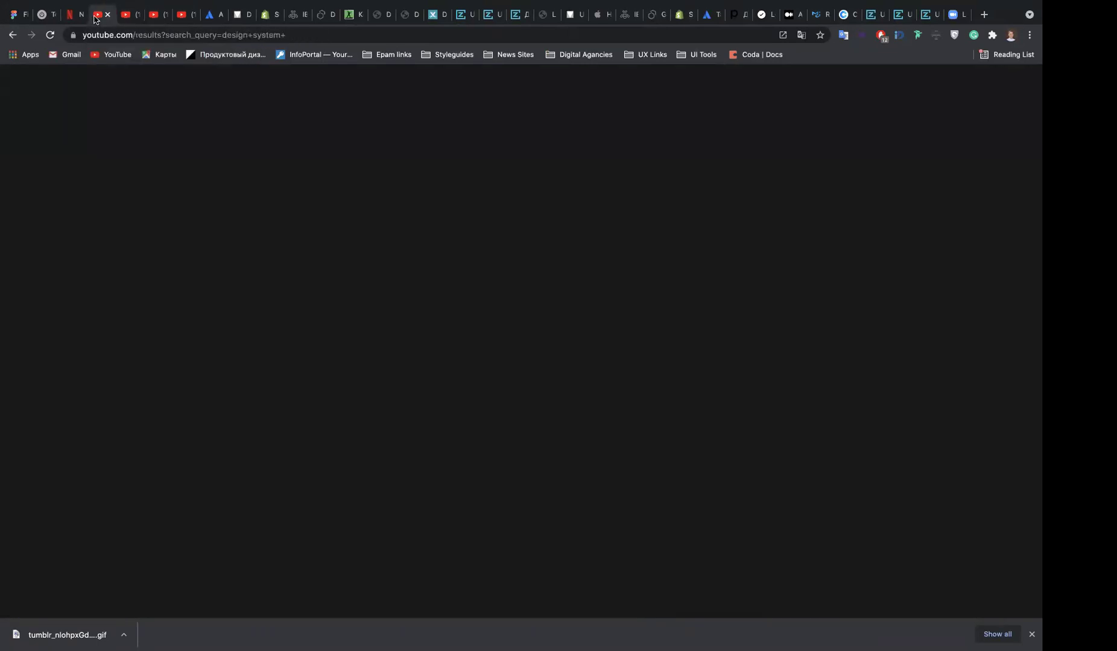
Seek the 'In the File' video back to about 37:56, then pause it at 38:01 on text input states
{"action": "scroll", "coordinate": [386, 248], "scroll_direction": "up", "scroll_amount": 5}
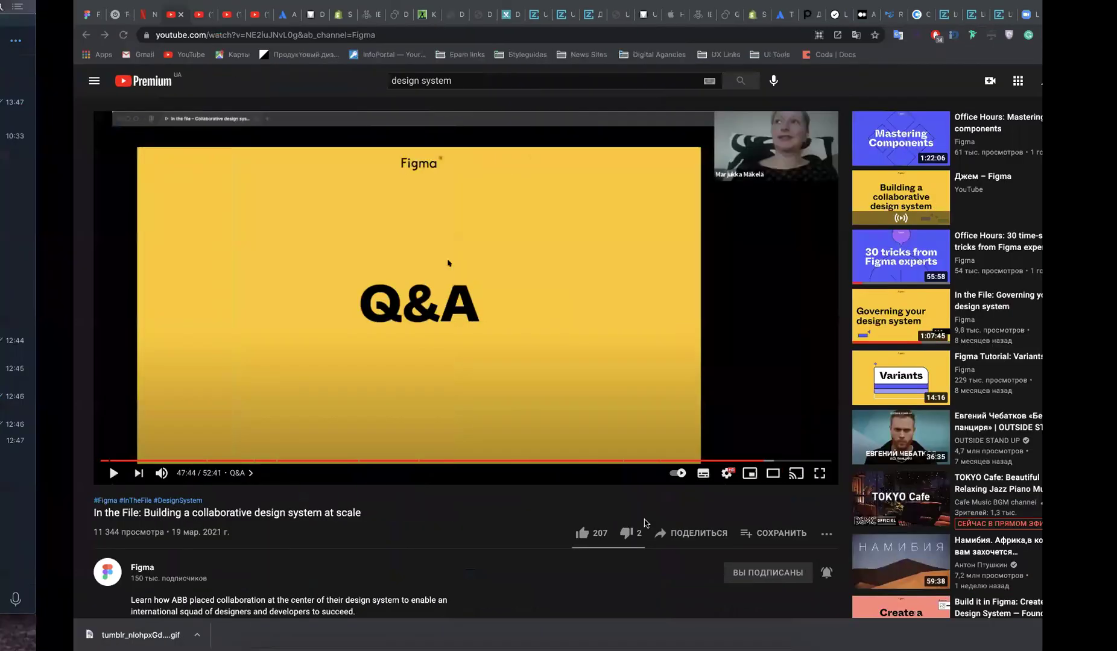
{"action": "scroll", "coordinate": [110, 375], "scroll_direction": "down", "scroll_amount": 3}
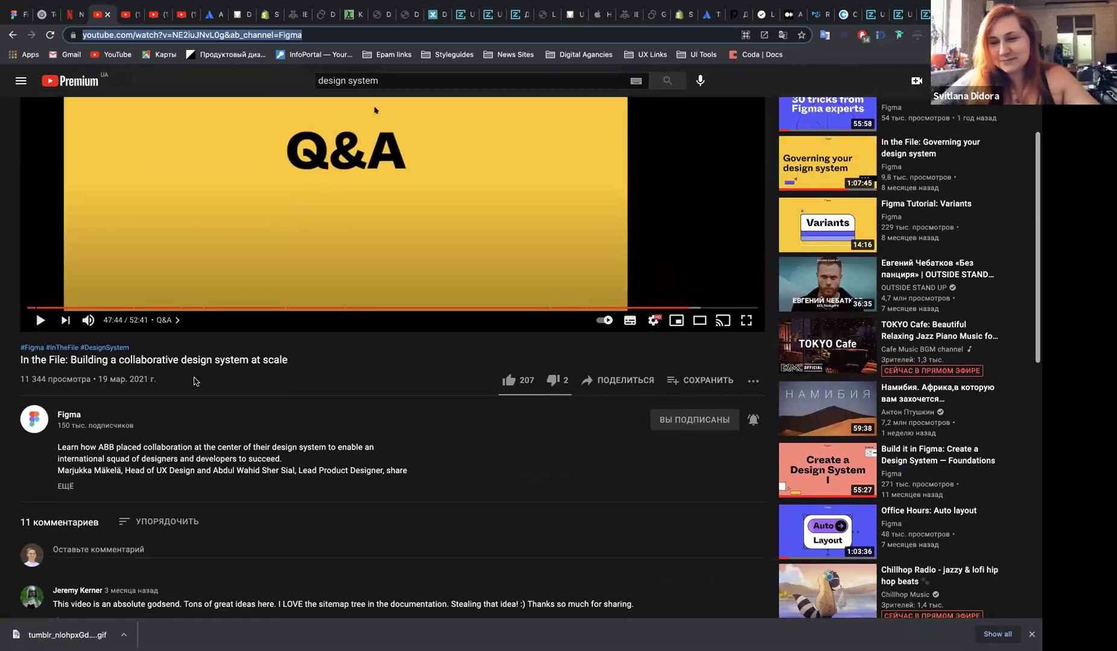
{"action": "scroll", "coordinate": [88, 381], "scroll_direction": "down", "scroll_amount": 1}
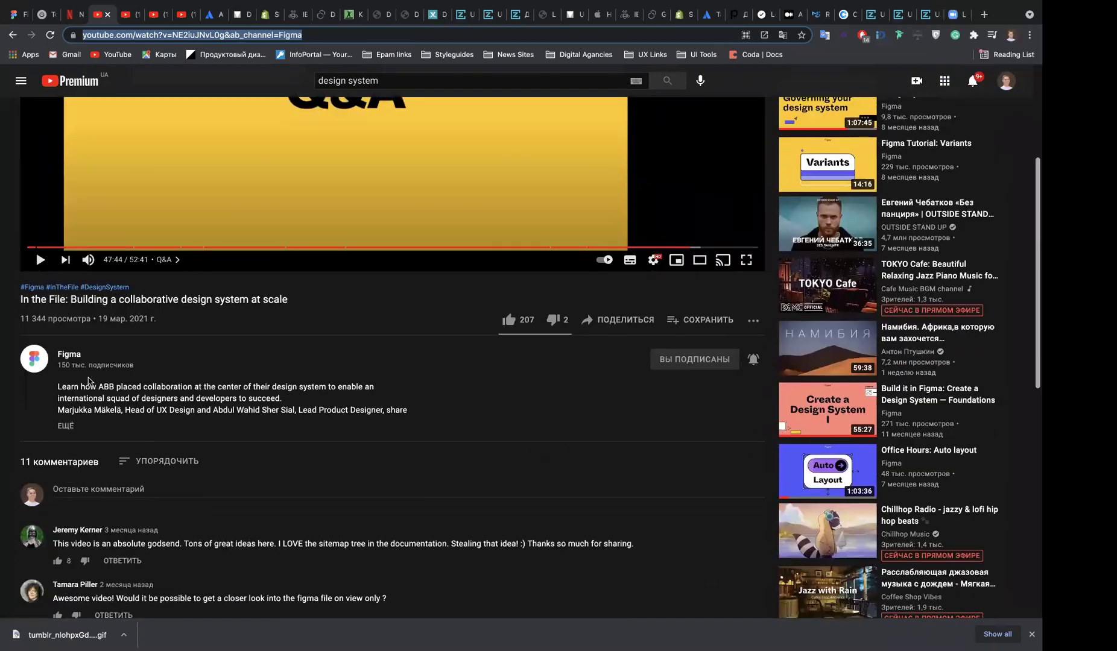
{"action": "scroll", "coordinate": [88, 381], "scroll_direction": "up", "scroll_amount": 1}
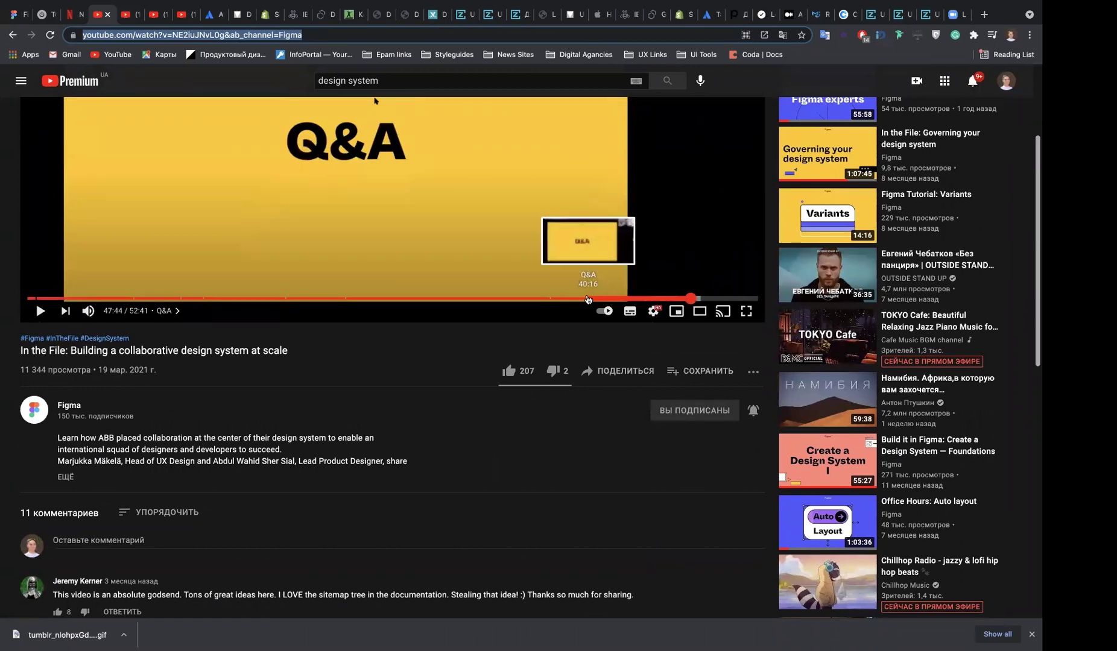
{"action": "left_click", "coordinate": [570, 299]}
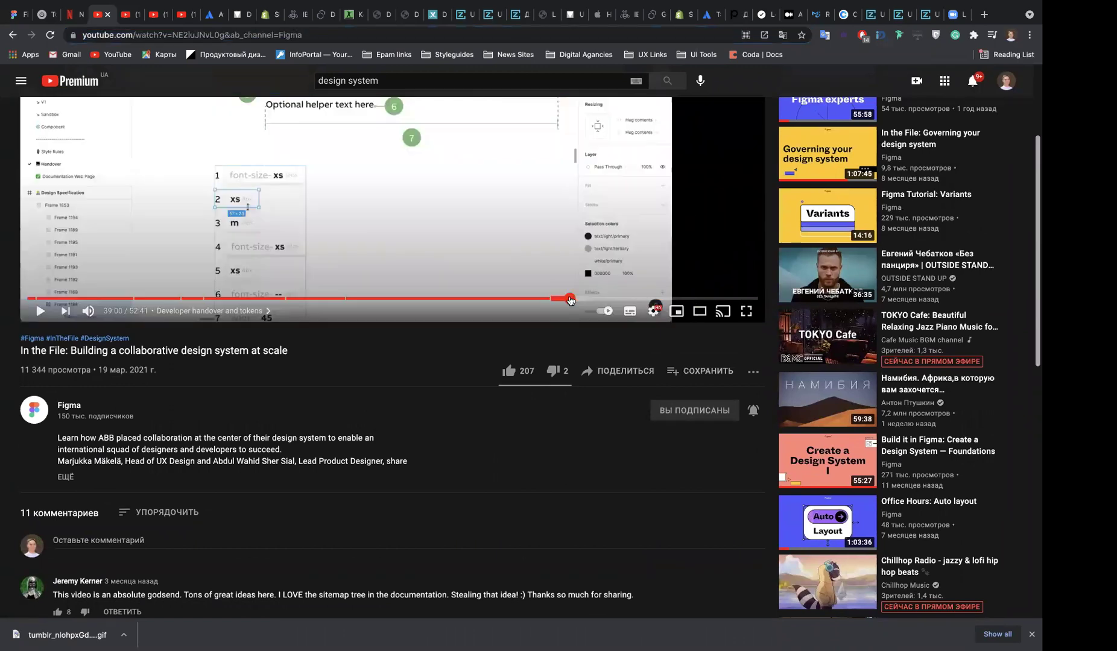
{"action": "scroll", "coordinate": [340, 293], "scroll_direction": "up", "scroll_amount": 2}
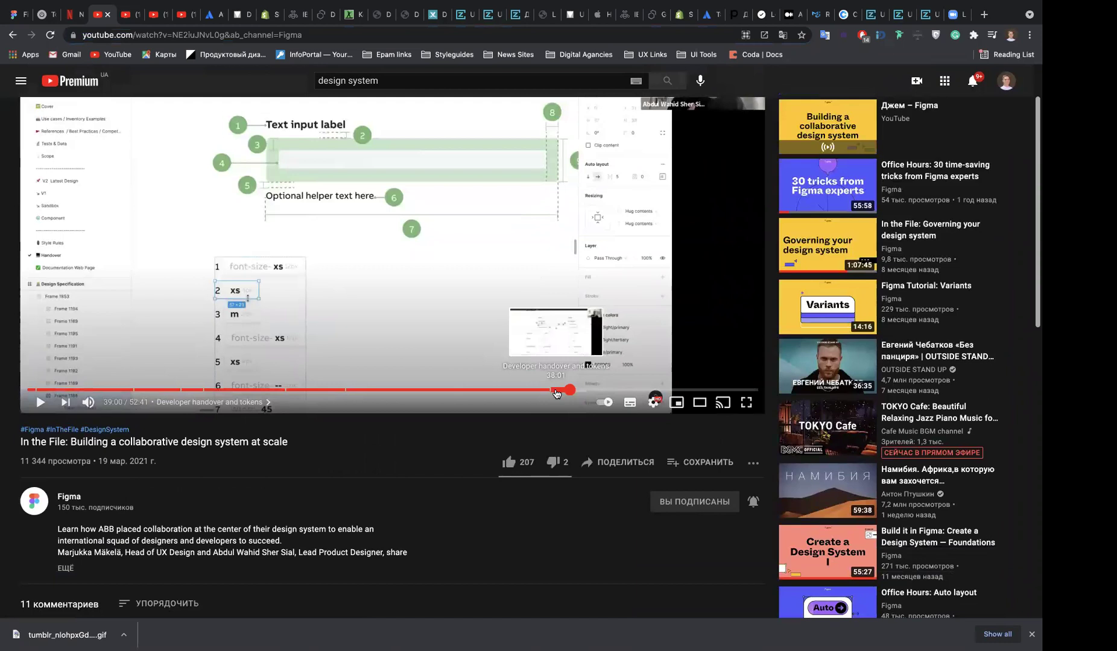
{"action": "left_click", "coordinate": [556, 393]}
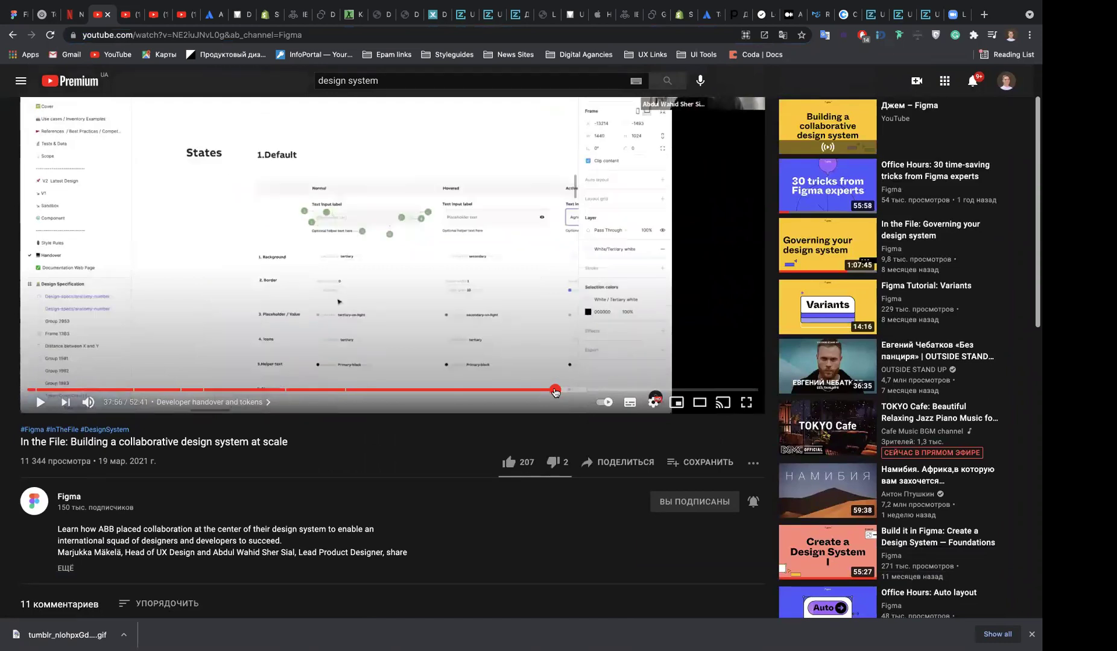
{"action": "left_click", "coordinate": [445, 272]}
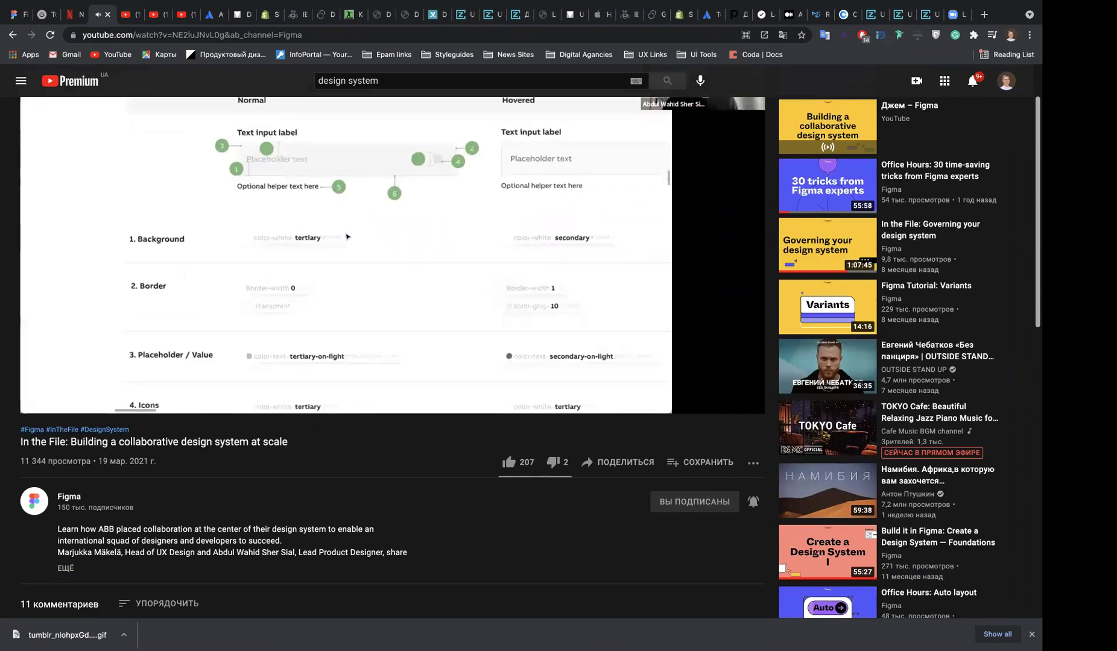
{"action": "left_click", "coordinate": [445, 273]}
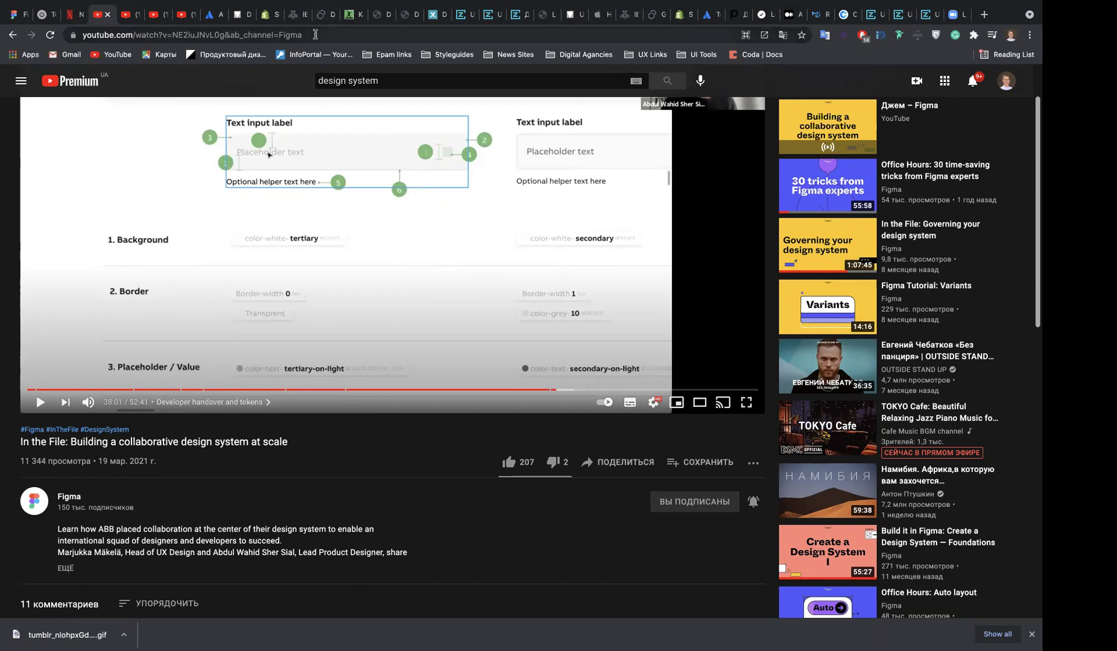
Copy the YouTube video URL and paste it at the end of Notion's Styleguides page
{"action": "left_click", "coordinate": [316, 34]}
{"action": "left_click", "coordinate": [492, 643]}
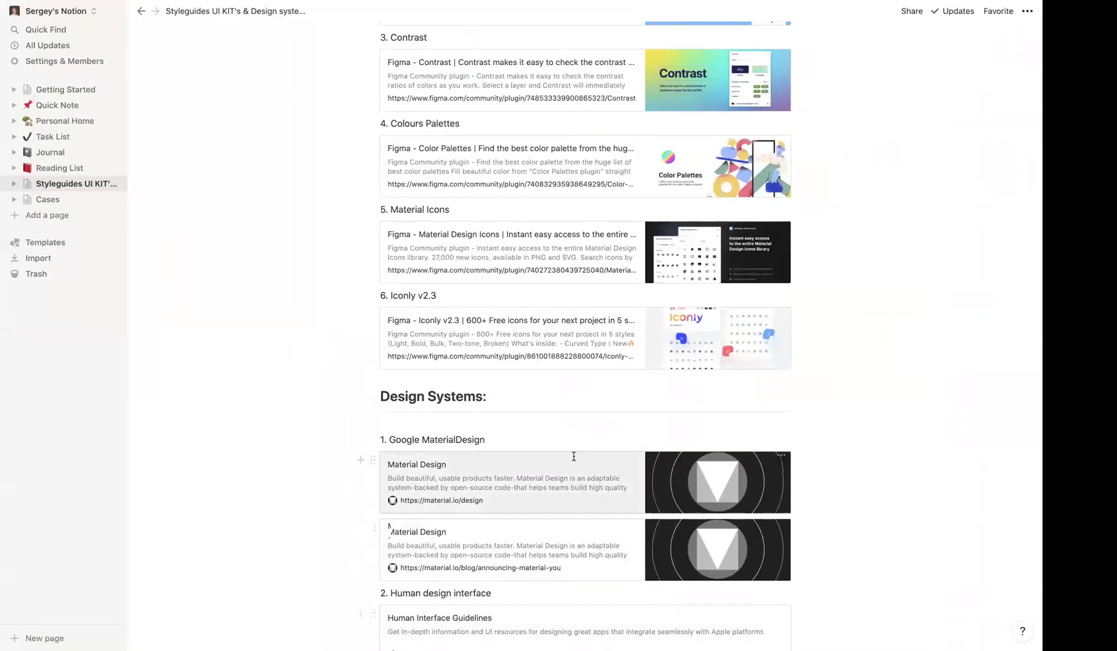
{"action": "scroll", "coordinate": [573, 457], "scroll_direction": "down", "scroll_amount": 15}
{"action": "left_click", "coordinate": [536, 482]}
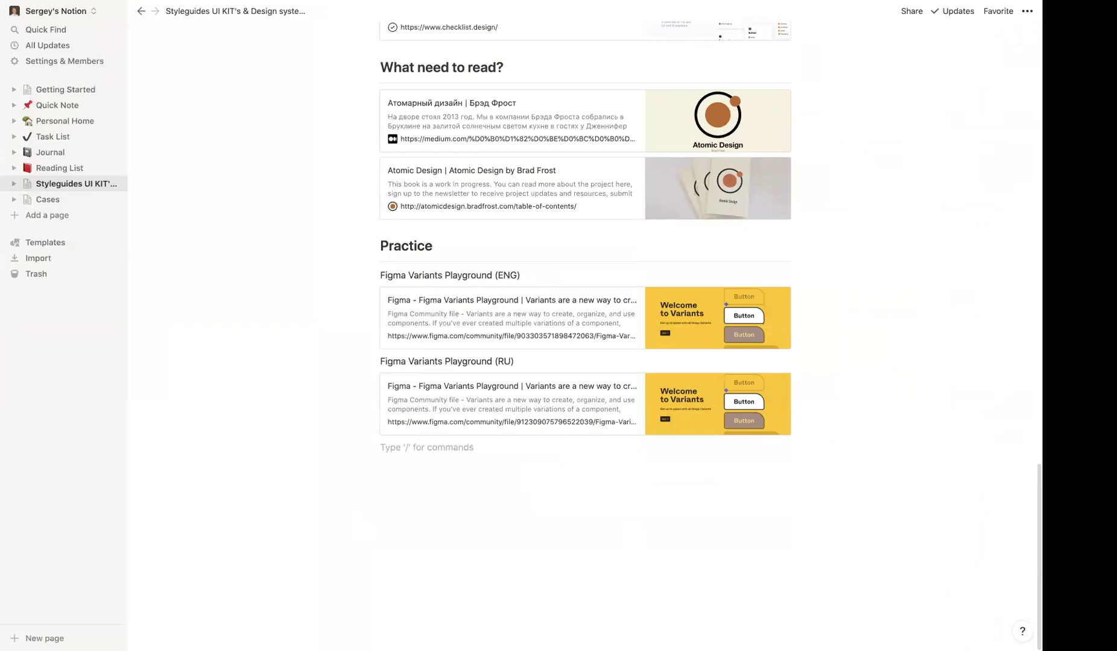
{"action": "type", "text": "https://www.youtube.com/watch?v=NE2iuJNvL0g&ab_channel=Figma"}
Add a 'To Watch' Heading 2 above the pasted video link
{"action": "left_click", "coordinate": [416, 449]}
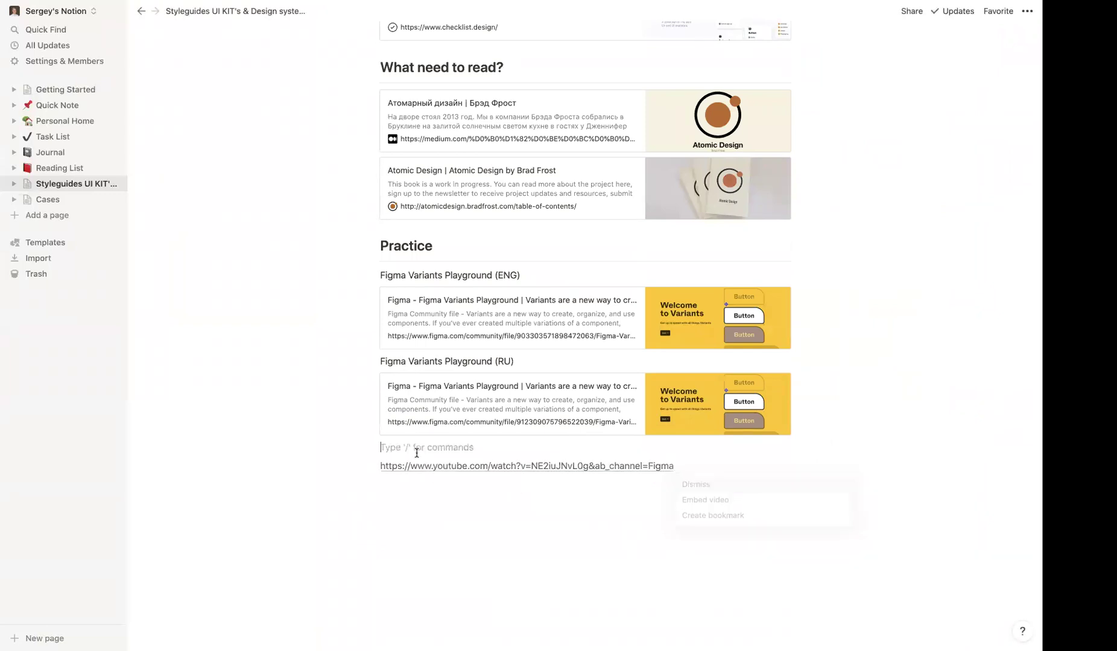
{"action": "key", "text": "Return"}
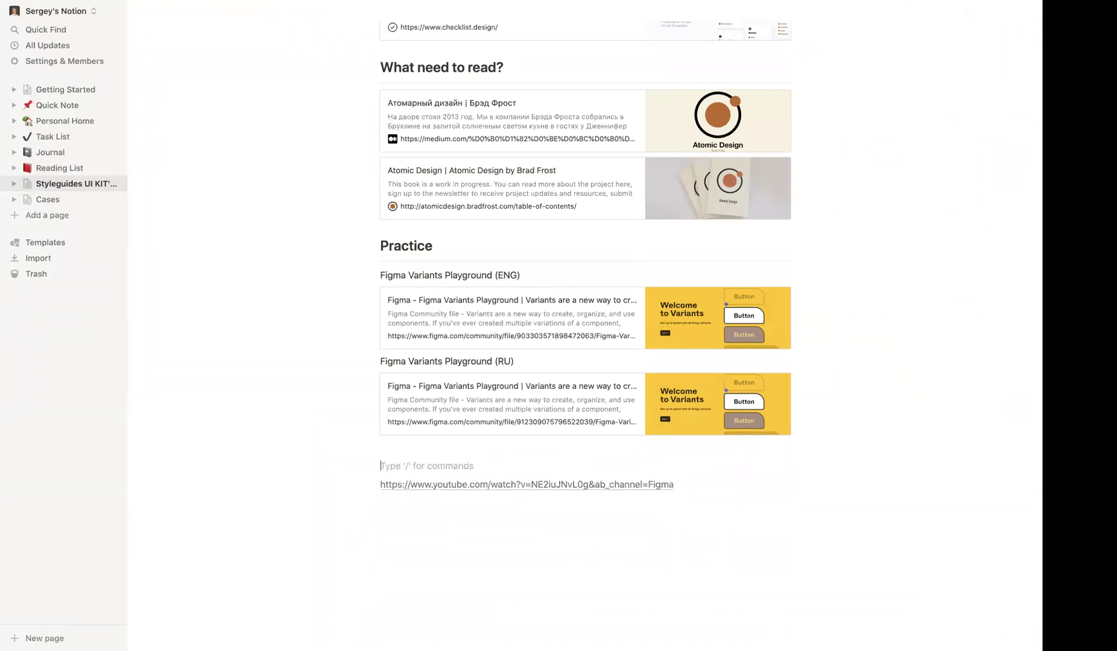
{"action": "type", "text": "["}
{"action": "key", "text": "BackSpace"}
{"action": "type", "text": "To Watch"}
{"action": "double_click", "coordinate": [402, 469]}
{"action": "left_click", "coordinate": [382, 467], "text": "shift"}
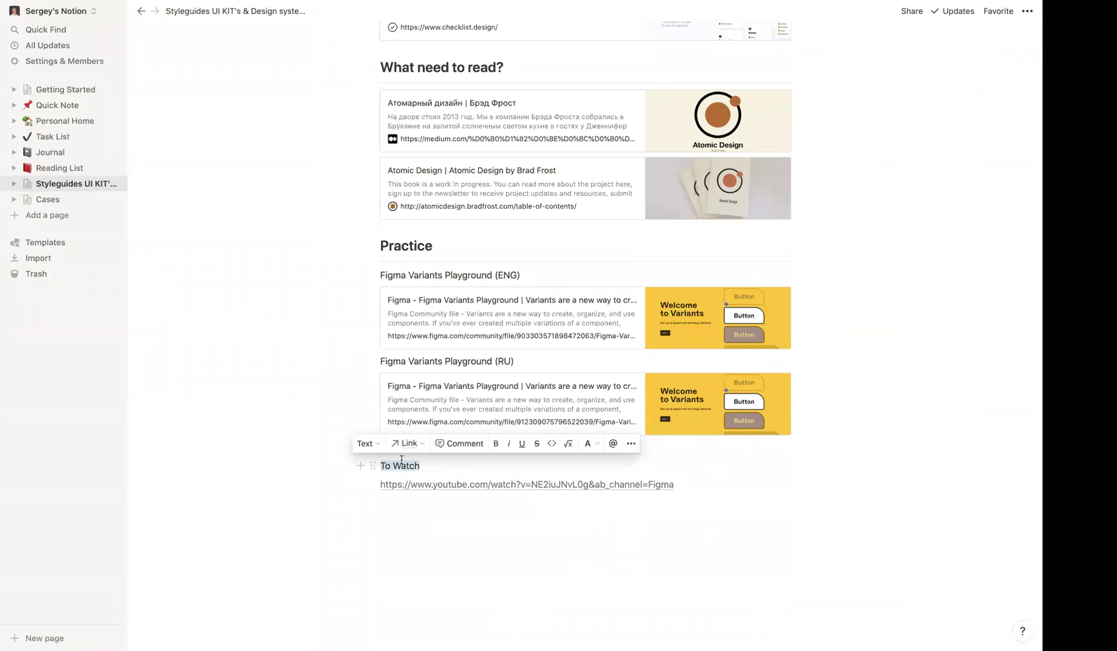
{"action": "left_click", "coordinate": [373, 445]}
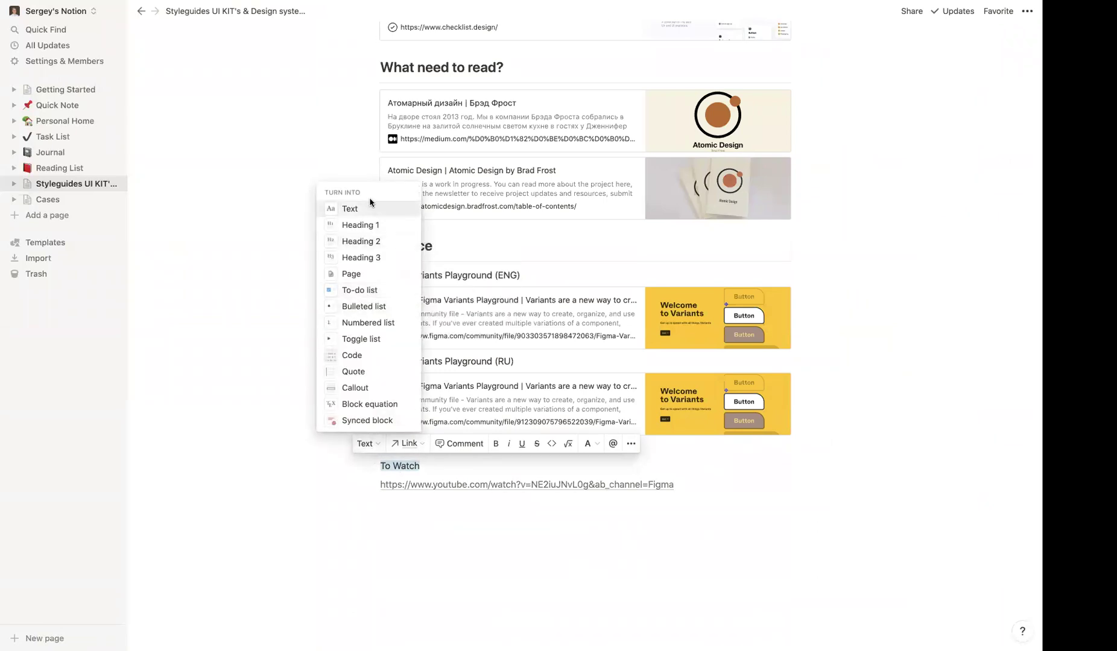
{"action": "left_click", "coordinate": [374, 242]}
{"action": "left_click", "coordinate": [484, 464]}
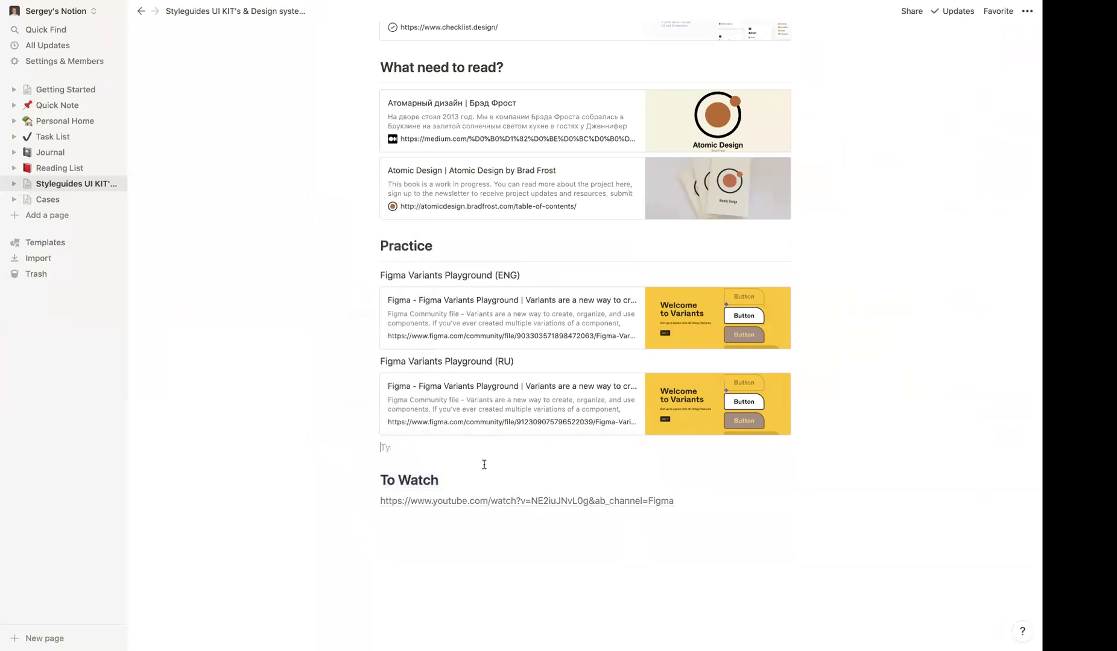
{"action": "left_click", "coordinate": [468, 485]}
{"action": "mouse_move", "coordinate": [410, 480]}
{"action": "mouse_move", "coordinate": [523, 646]}
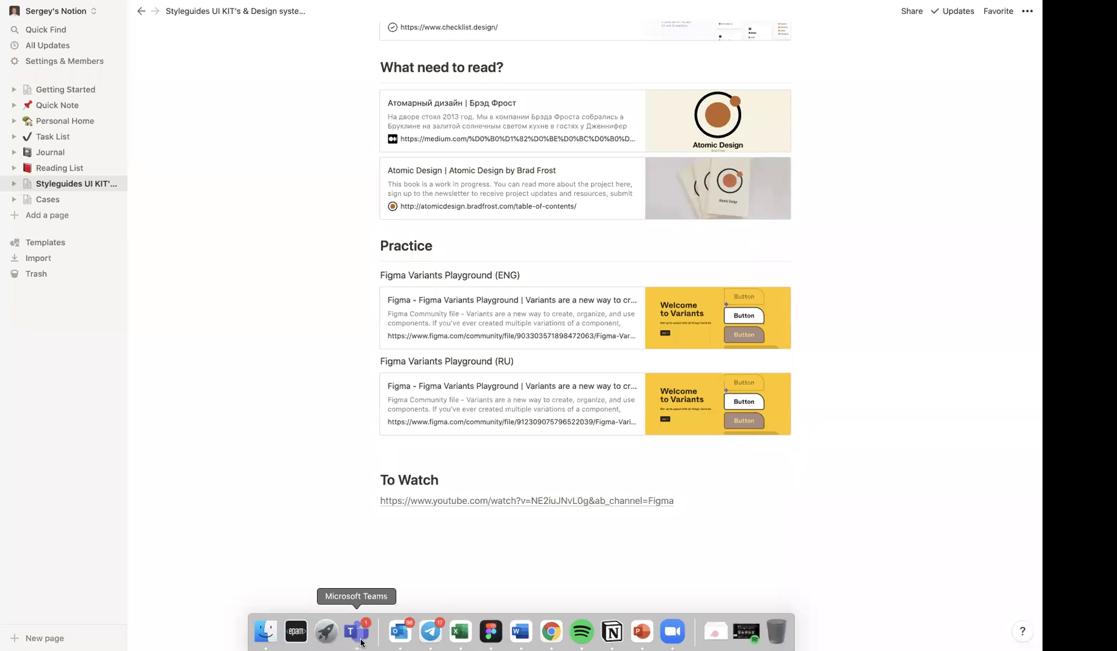
Return to the Figma lecture slides, pan across the Atomic Design slides, and show Recently viewed files
{"action": "key", "text": "ctrl+Right"}
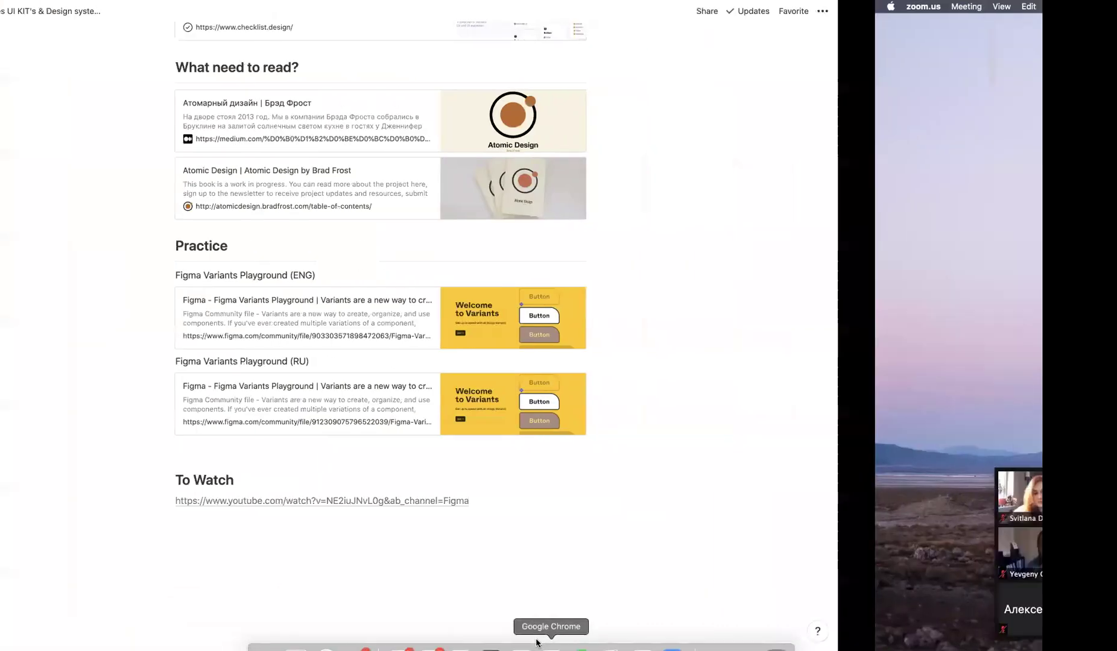
{"action": "key", "text": "ctrl+Up"}
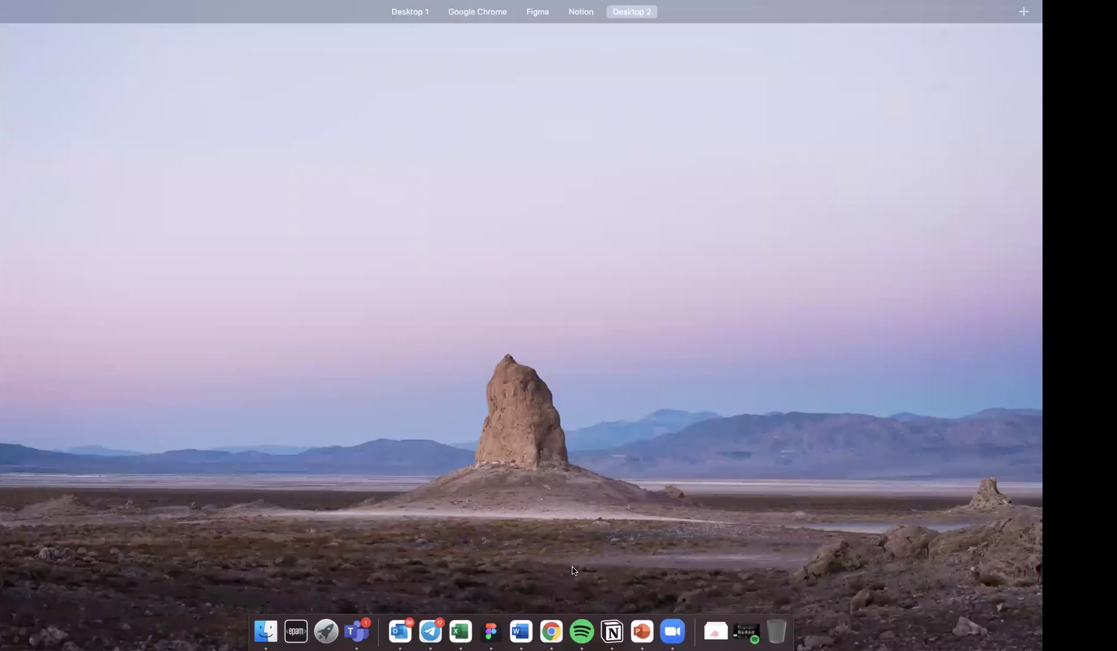
{"action": "left_click", "coordinate": [560, 49]}
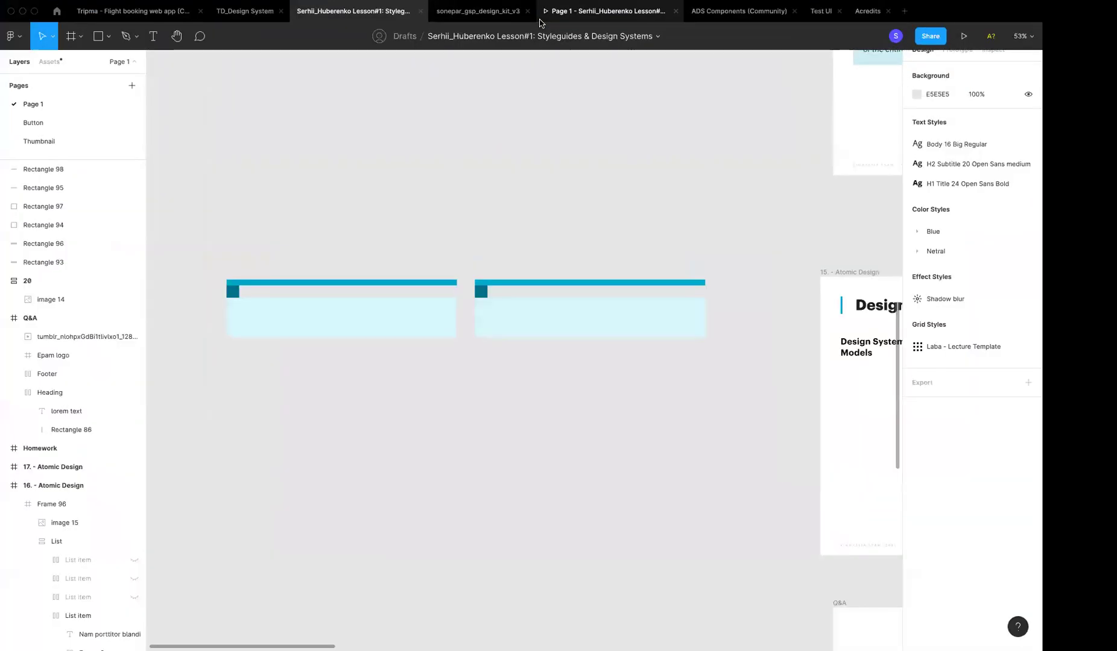
{"action": "scroll", "coordinate": [510, 224], "scroll_direction": "right", "scroll_amount": 3}
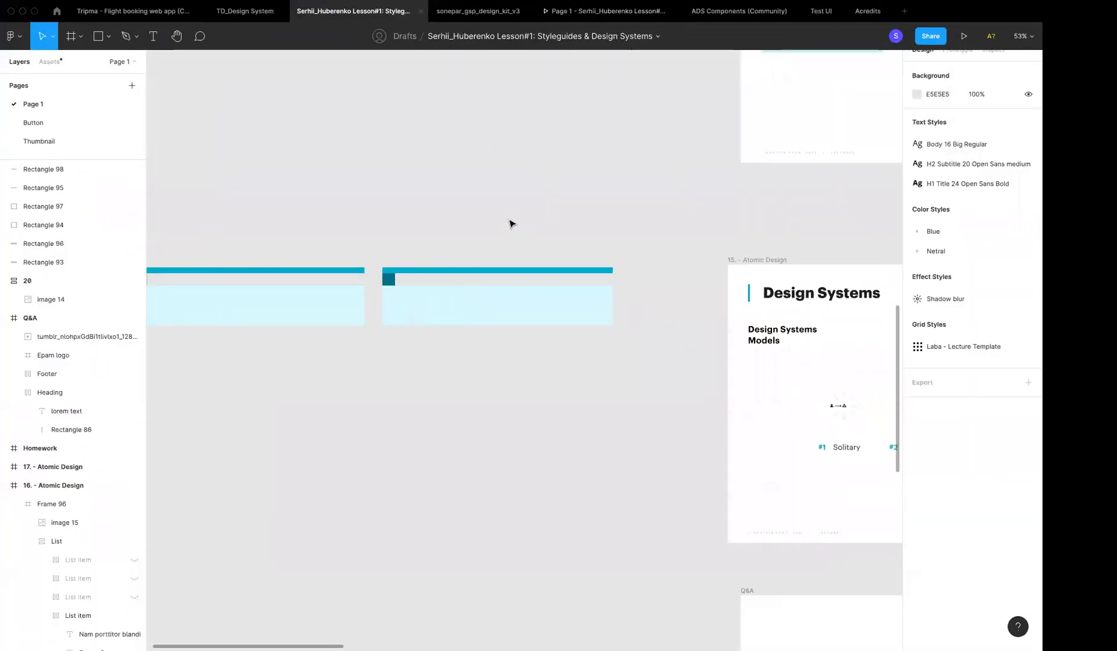
{"action": "scroll", "coordinate": [510, 224], "scroll_direction": "right", "scroll_amount": 5}
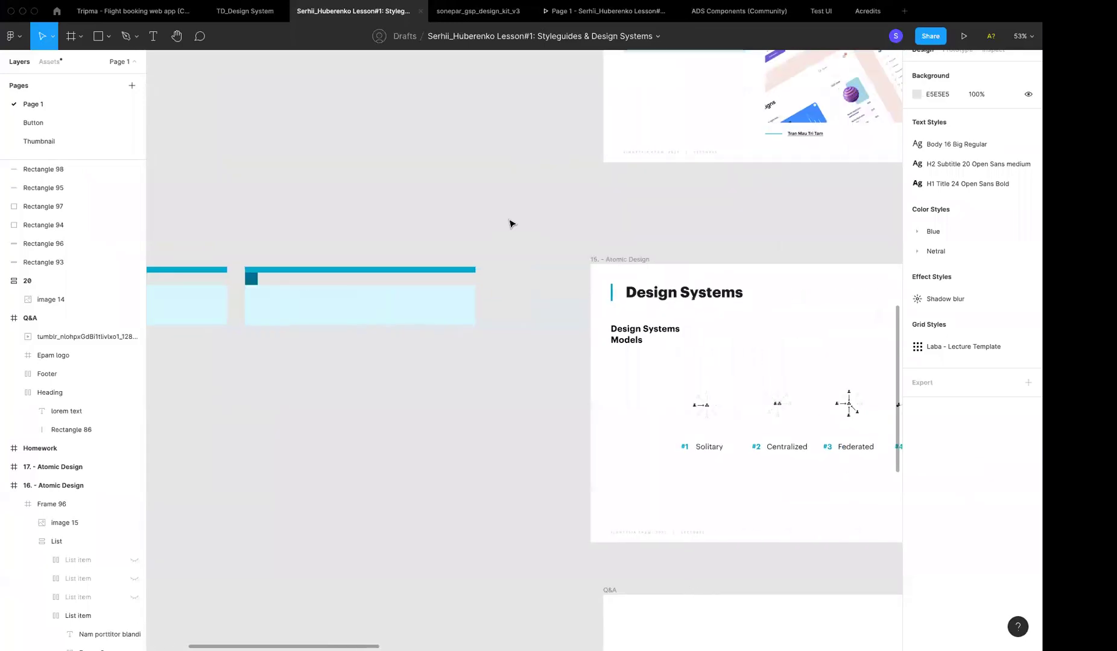
{"action": "scroll", "coordinate": [510, 223], "scroll_direction": "right", "scroll_amount": 7}
{"action": "scroll", "coordinate": [510, 224], "scroll_direction": "right", "scroll_amount": 3}
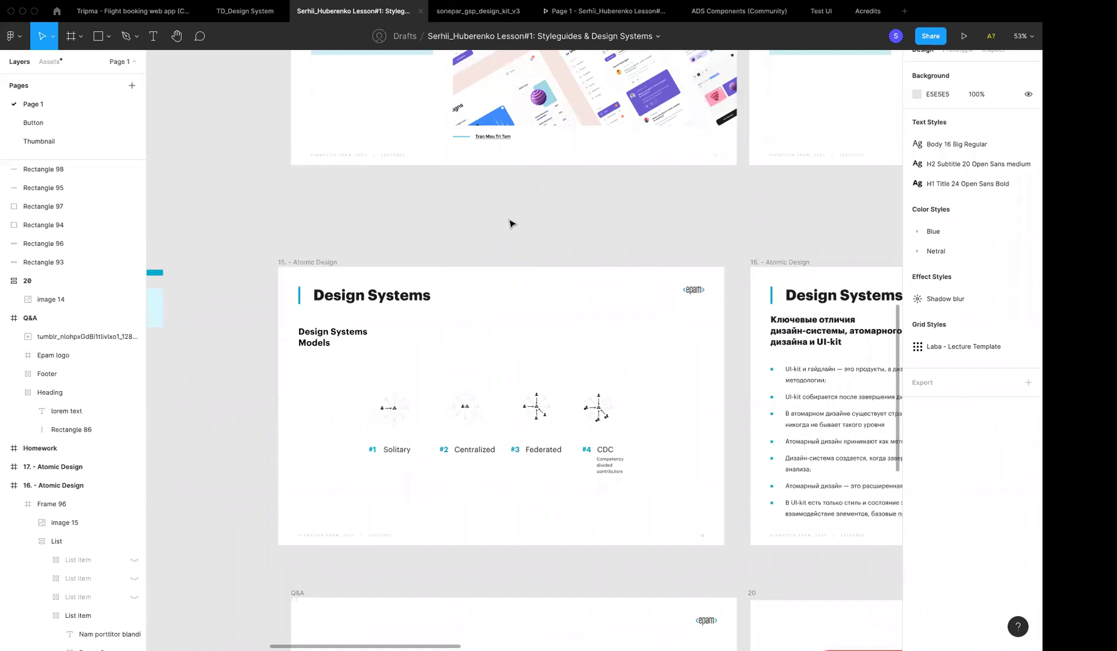
{"action": "left_click", "coordinate": [56, 11]}
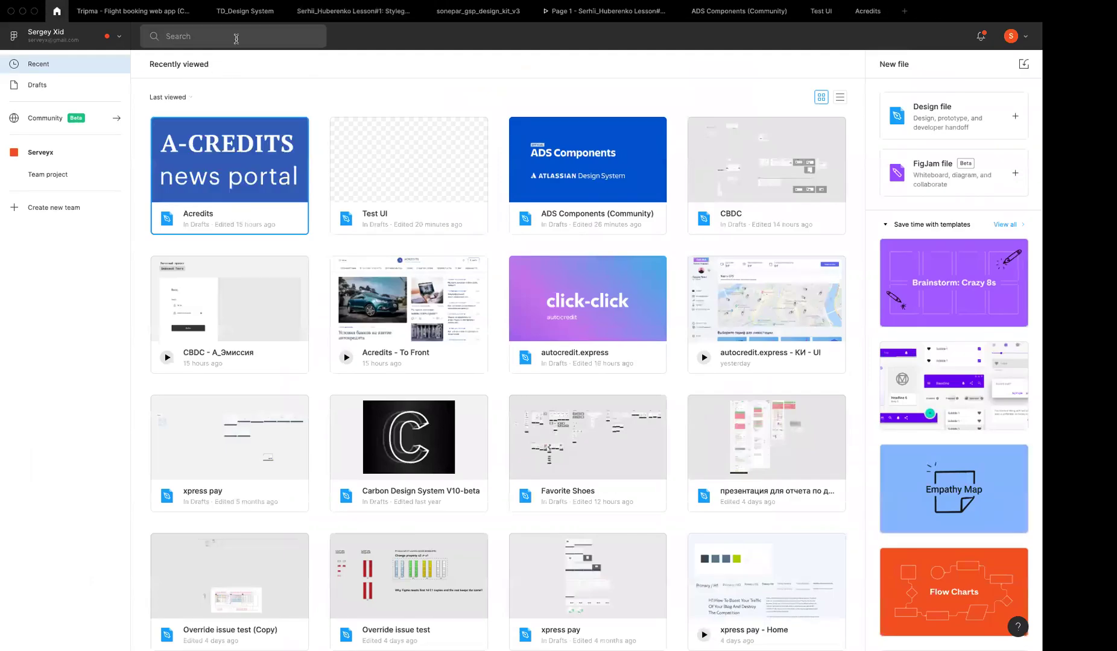
Open the autocredit.express file and drag the Pages divider down to reveal every page
{"action": "double_click", "coordinate": [585, 328]}
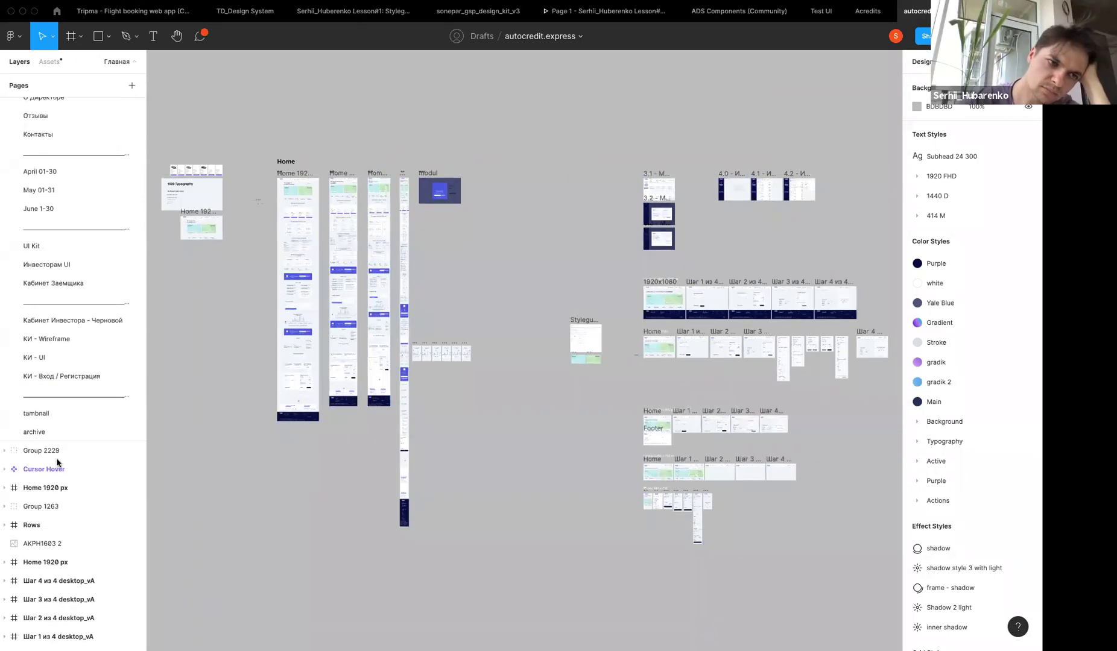
{"action": "left_click_drag", "start_coordinate": [56, 308], "coordinate": [56, 465]}
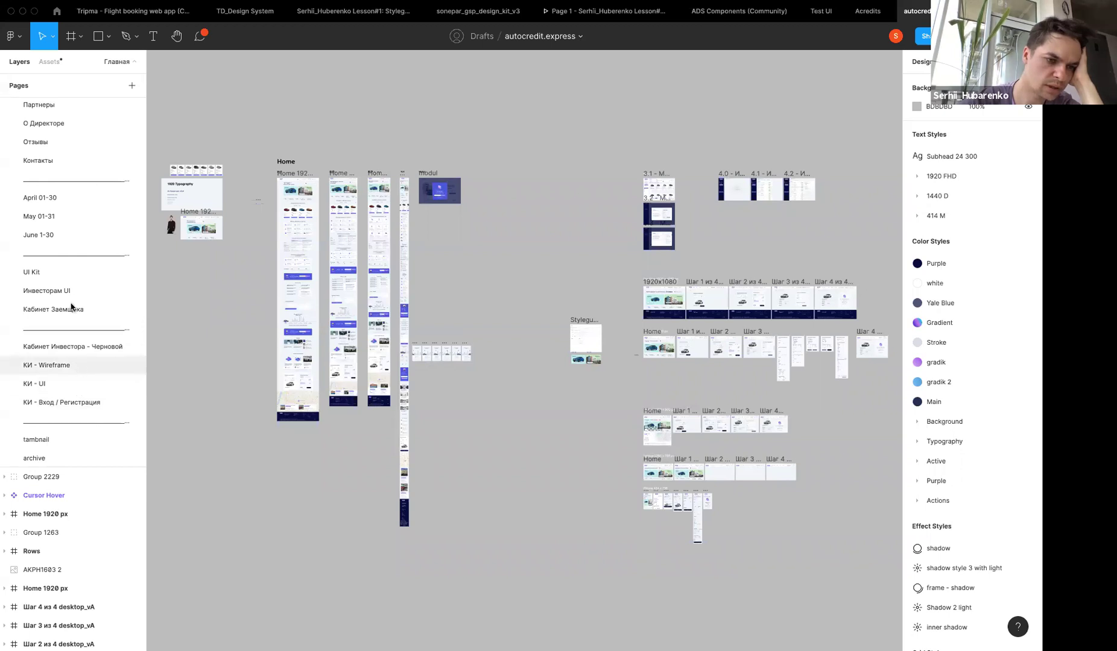
Switch to the UI Kit page and navigate the canvas to the Header desktop and mobile variants
{"action": "left_click", "coordinate": [63, 273]}
{"action": "scroll", "coordinate": [344, 170], "scroll_direction": "up", "scroll_amount": 4}
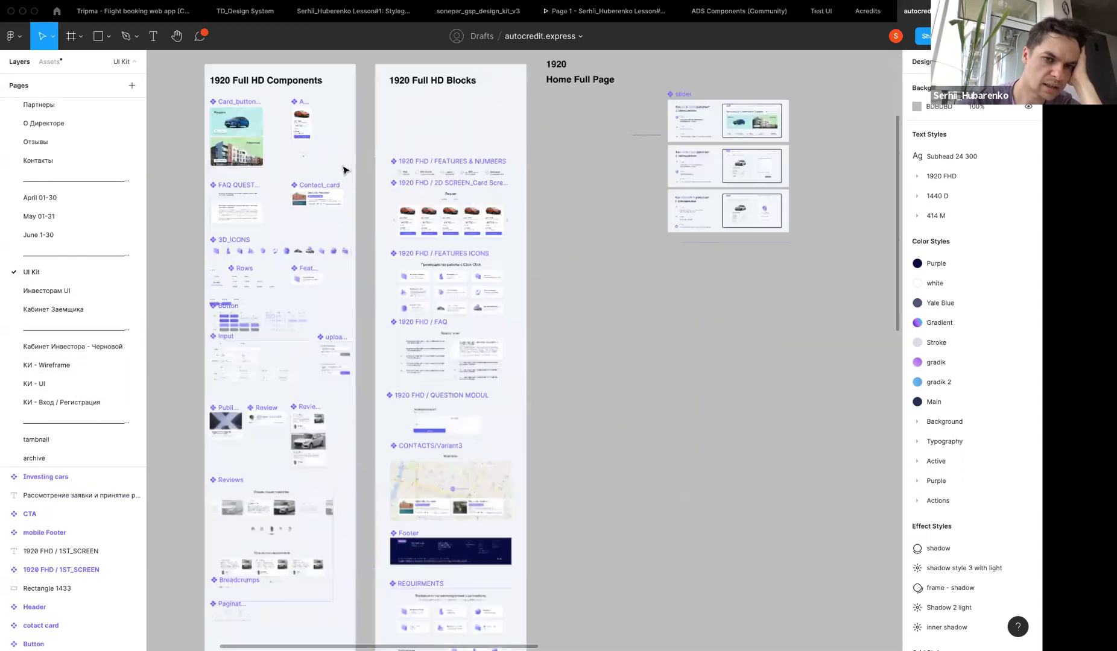
{"action": "scroll", "coordinate": [344, 171], "scroll_direction": "up", "scroll_amount": 1}
{"action": "scroll", "coordinate": [344, 170], "scroll_direction": "up", "scroll_amount": 3}
{"action": "scroll", "coordinate": [345, 167], "scroll_direction": "down", "scroll_amount": 3}
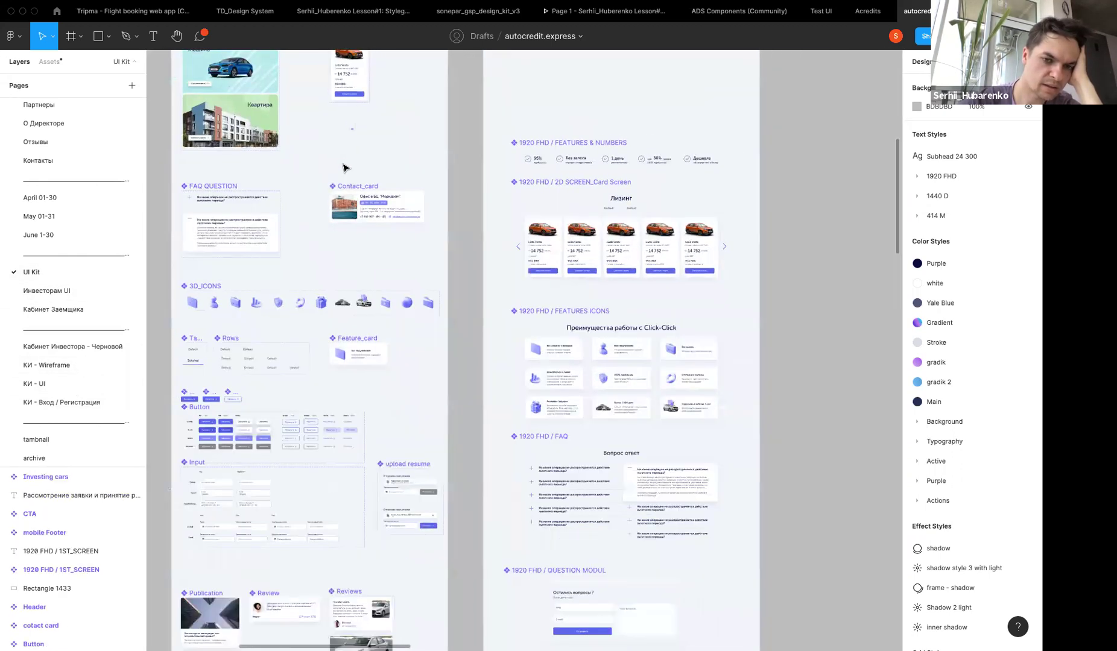
{"action": "scroll", "coordinate": [344, 167], "scroll_direction": "down", "scroll_amount": 5}
{"action": "scroll", "coordinate": [422, 172], "scroll_direction": "up", "scroll_amount": 3}
{"action": "scroll", "coordinate": [500, 176], "scroll_direction": "down", "scroll_amount": 3}
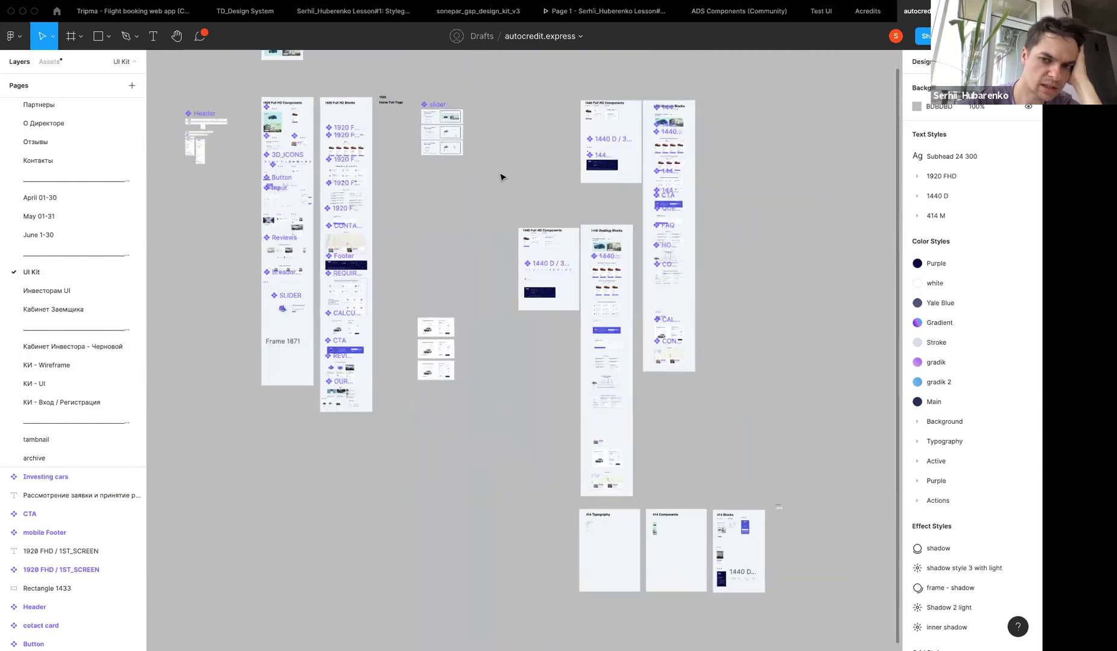
{"action": "scroll", "coordinate": [271, 131], "scroll_direction": "up", "scroll_amount": 5}
{"action": "scroll", "coordinate": [271, 130], "scroll_direction": "up", "scroll_amount": 5}
{"action": "scroll", "coordinate": [271, 130], "scroll_direction": "up", "scroll_amount": 2}
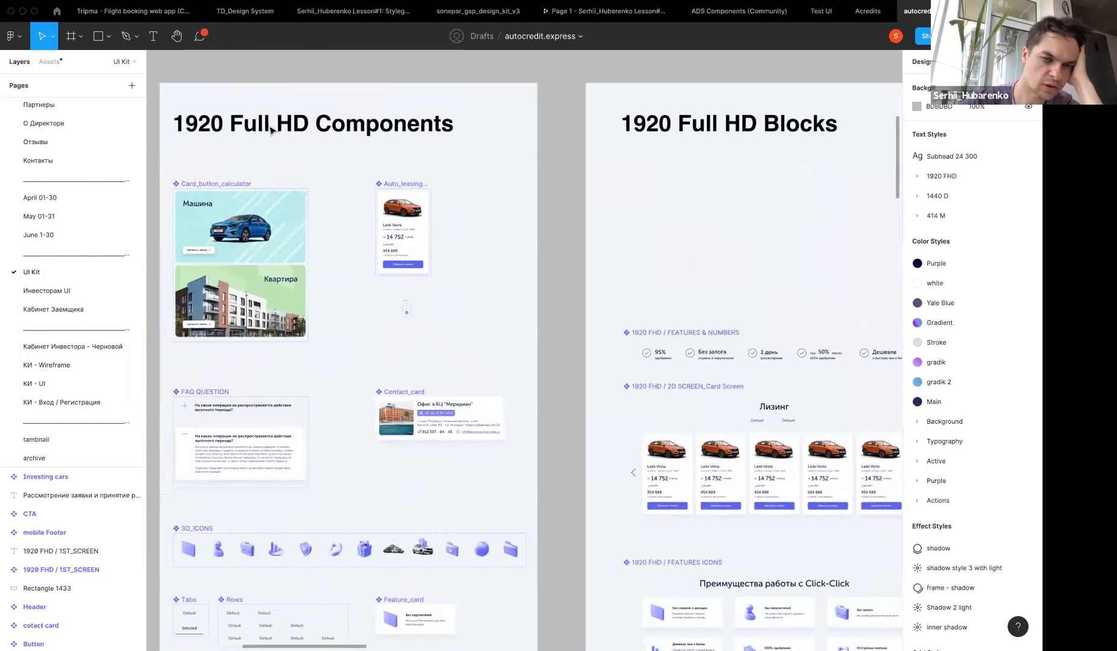
{"action": "scroll", "coordinate": [391, 131], "scroll_direction": "down", "scroll_amount": 3}
{"action": "scroll", "coordinate": [391, 132], "scroll_direction": "right", "scroll_amount": 10}
{"action": "scroll", "coordinate": [389, 134], "scroll_direction": "down", "scroll_amount": 2}
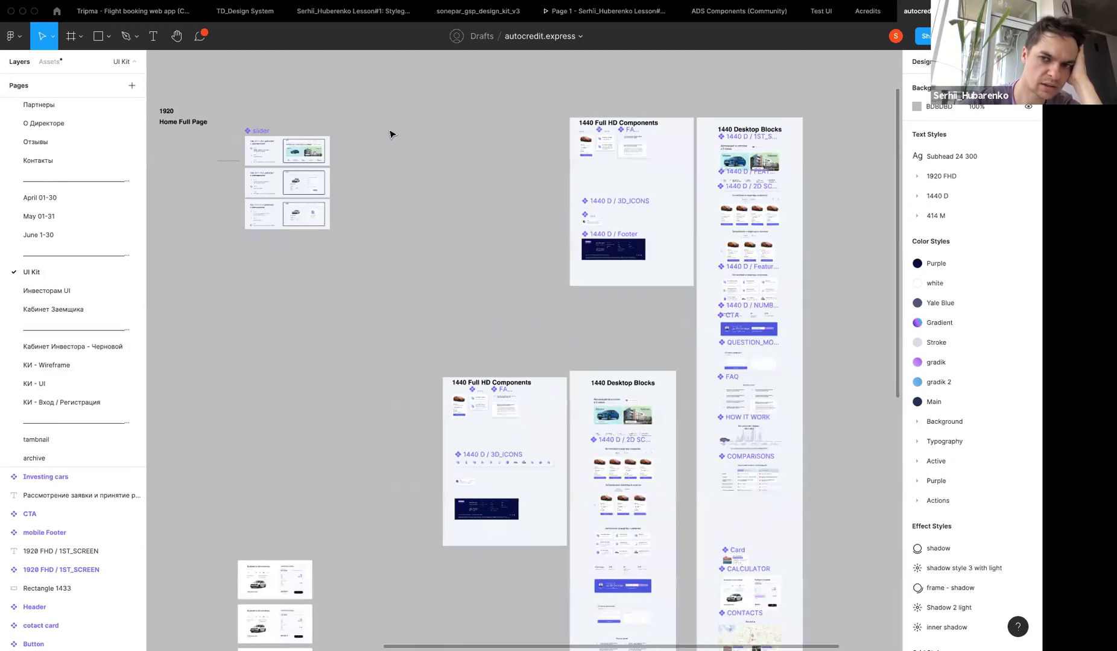
{"action": "scroll", "coordinate": [601, 152], "scroll_direction": "up", "scroll_amount": 5}
{"action": "scroll", "coordinate": [601, 153], "scroll_direction": "down", "scroll_amount": 3}
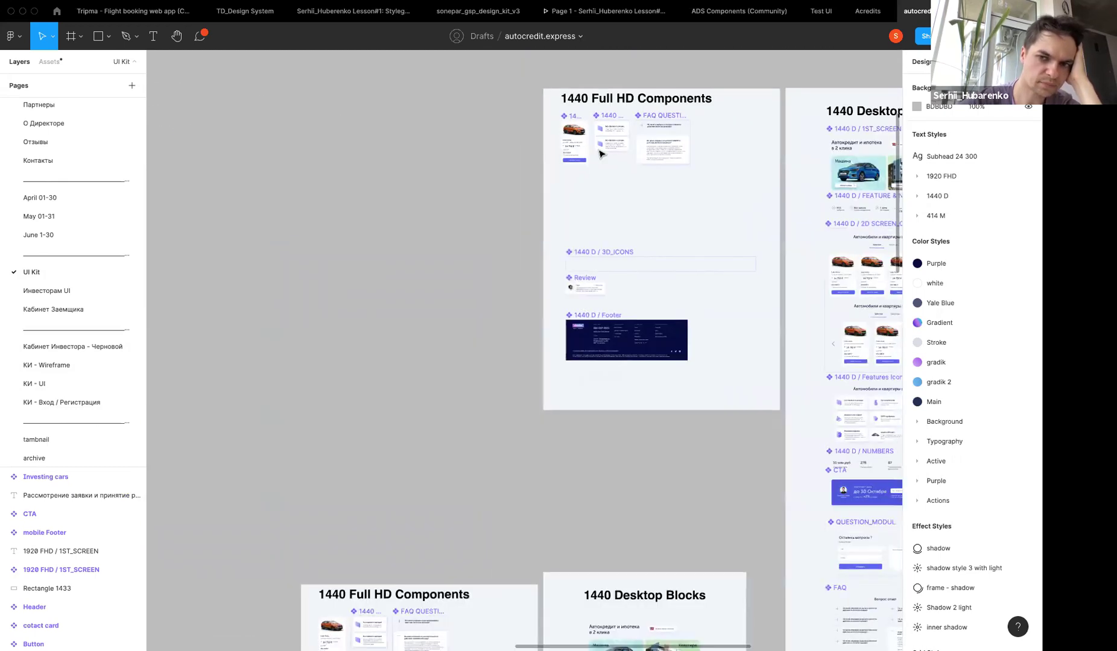
{"action": "scroll", "coordinate": [600, 154], "scroll_direction": "left", "scroll_amount": 10}
{"action": "scroll", "coordinate": [601, 153], "scroll_direction": "left", "scroll_amount": 4}
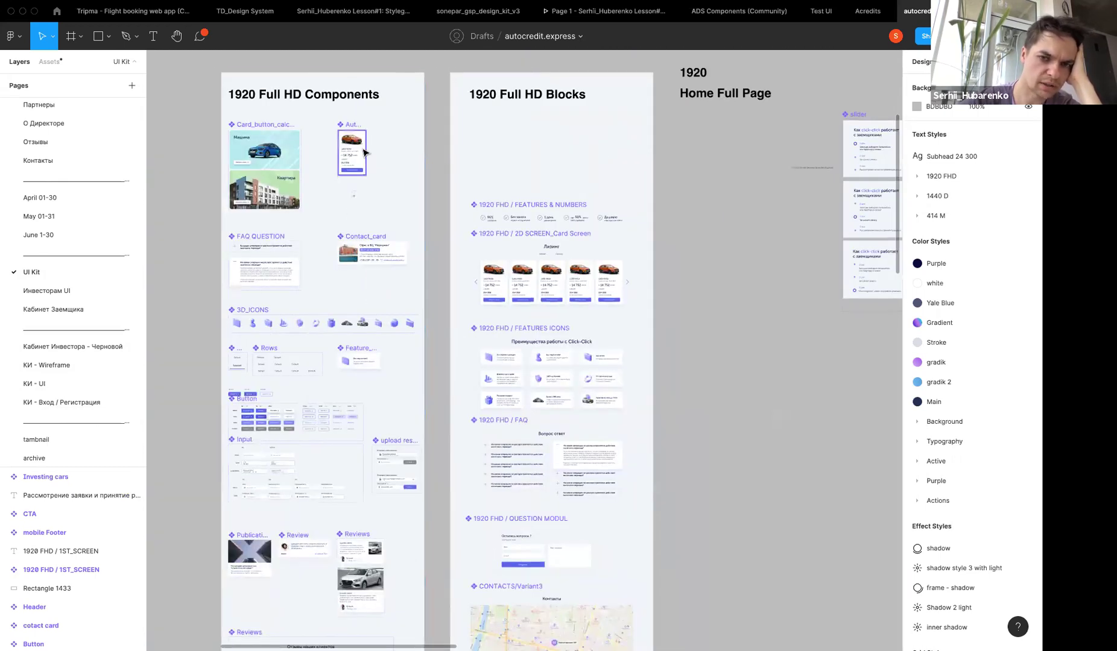
{"action": "scroll", "coordinate": [365, 152], "scroll_direction": "right", "scroll_amount": 5}
{"action": "scroll", "coordinate": [365, 150], "scroll_direction": "down", "scroll_amount": 3}
{"action": "scroll", "coordinate": [462, 250], "scroll_direction": "up", "scroll_amount": 3}
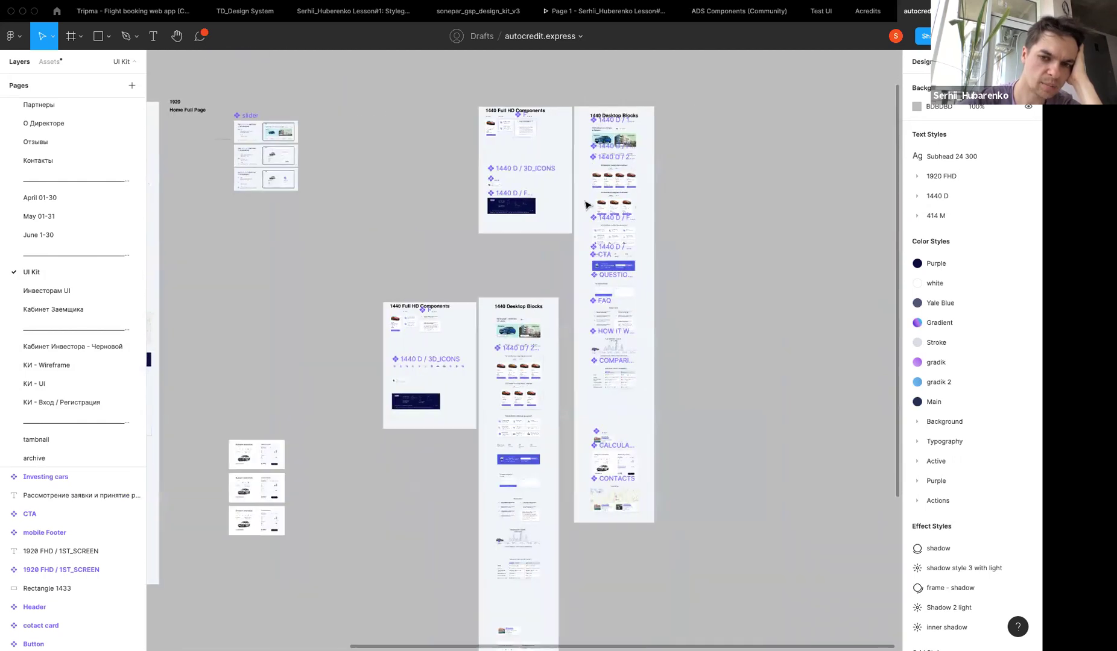
{"action": "scroll", "coordinate": [585, 206], "scroll_direction": "up", "scroll_amount": 5}
{"action": "scroll", "coordinate": [167, 305], "scroll_direction": "down", "scroll_amount": 5}
{"action": "scroll", "coordinate": [168, 308], "scroll_direction": "down", "scroll_amount": 3}
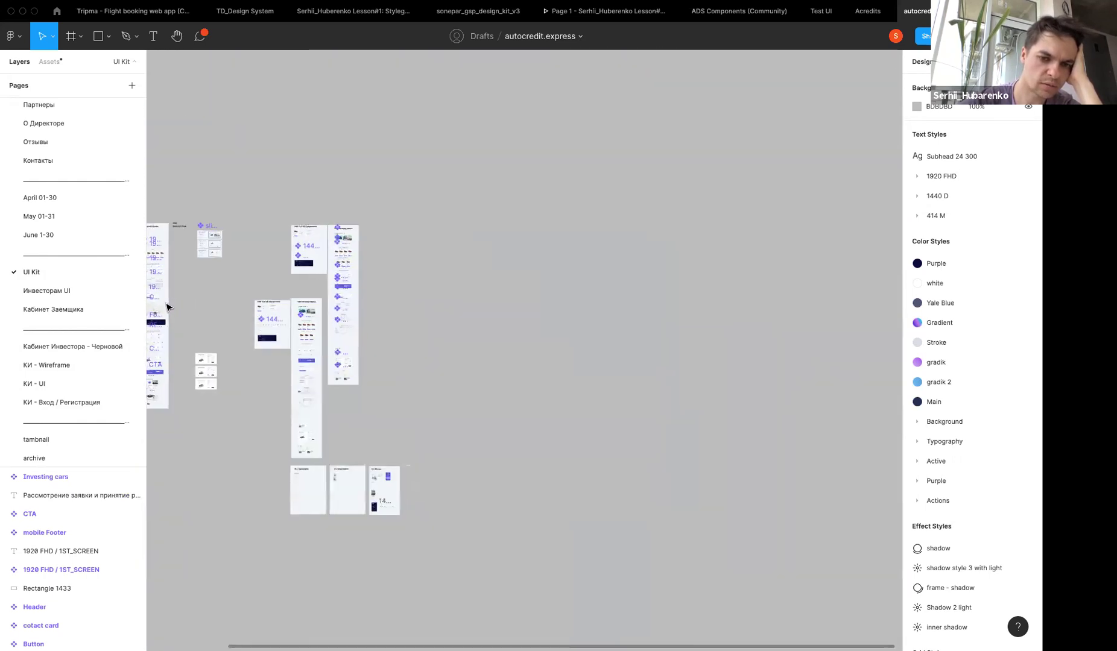
{"action": "scroll", "coordinate": [168, 308], "scroll_direction": "left", "scroll_amount": 10}
{"action": "scroll", "coordinate": [429, 296], "scroll_direction": "right", "scroll_amount": 3}
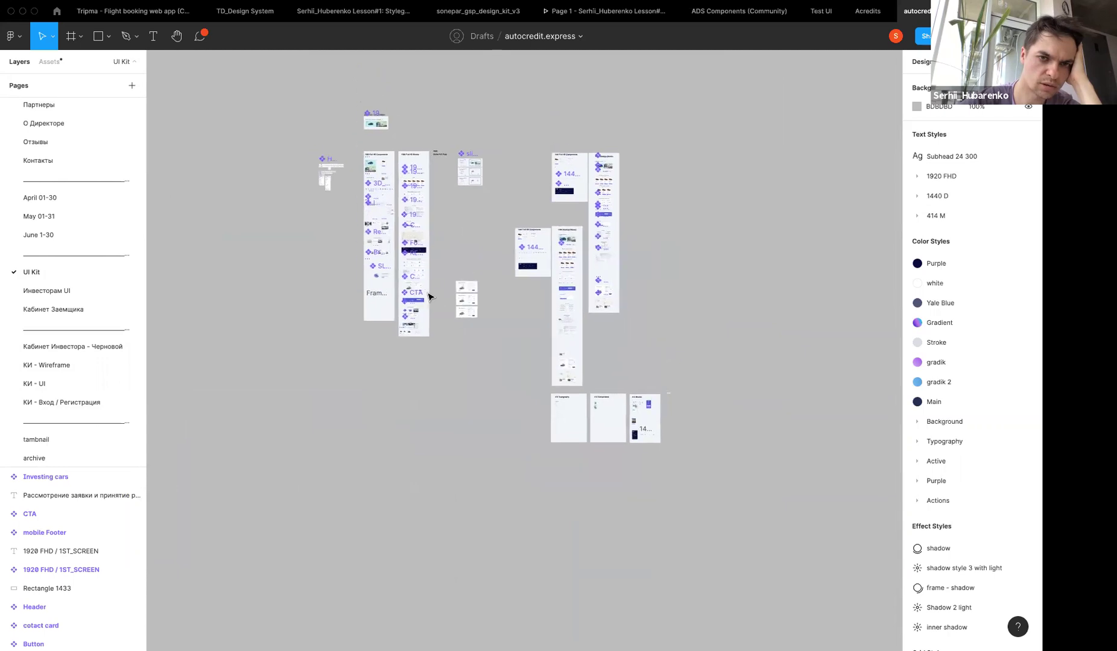
{"action": "scroll", "coordinate": [326, 184], "scroll_direction": "up", "scroll_amount": 5}
{"action": "scroll", "coordinate": [325, 184], "scroll_direction": "up", "scroll_amount": 5}
{"action": "scroll", "coordinate": [326, 185], "scroll_direction": "up", "scroll_amount": 3}
{"action": "scroll", "coordinate": [325, 185], "scroll_direction": "down", "scroll_amount": 1}
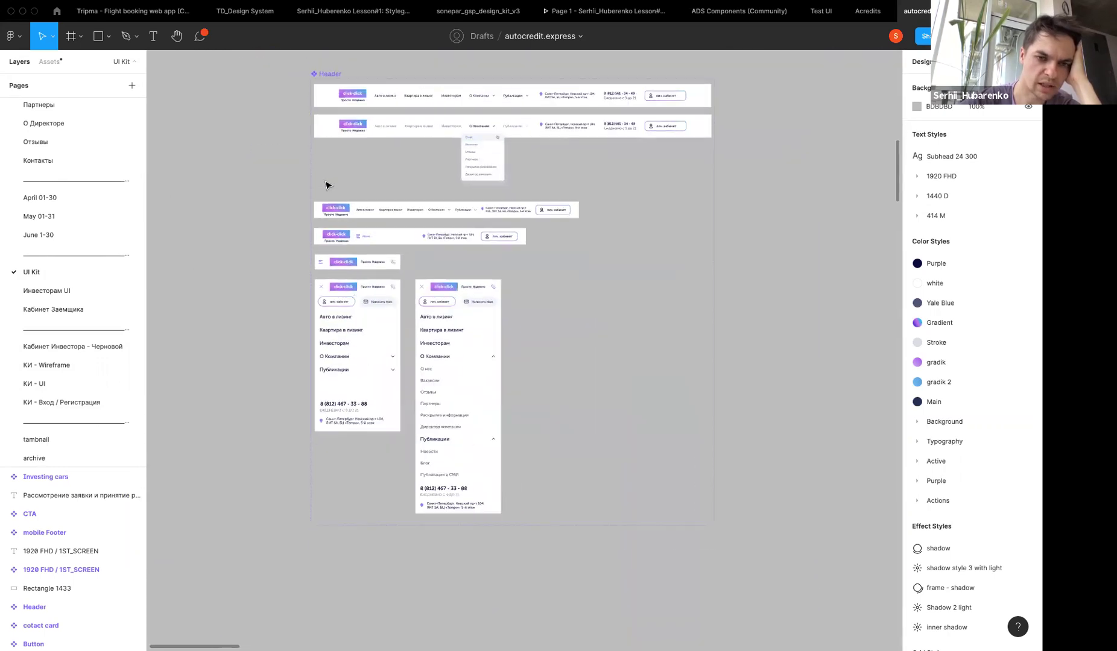
{"action": "left_click", "coordinate": [323, 74]}
{"action": "scroll", "coordinate": [331, 77], "scroll_direction": "right", "scroll_amount": 3}
{"action": "scroll", "coordinate": [415, 118], "scroll_direction": "right", "scroll_amount": 2}
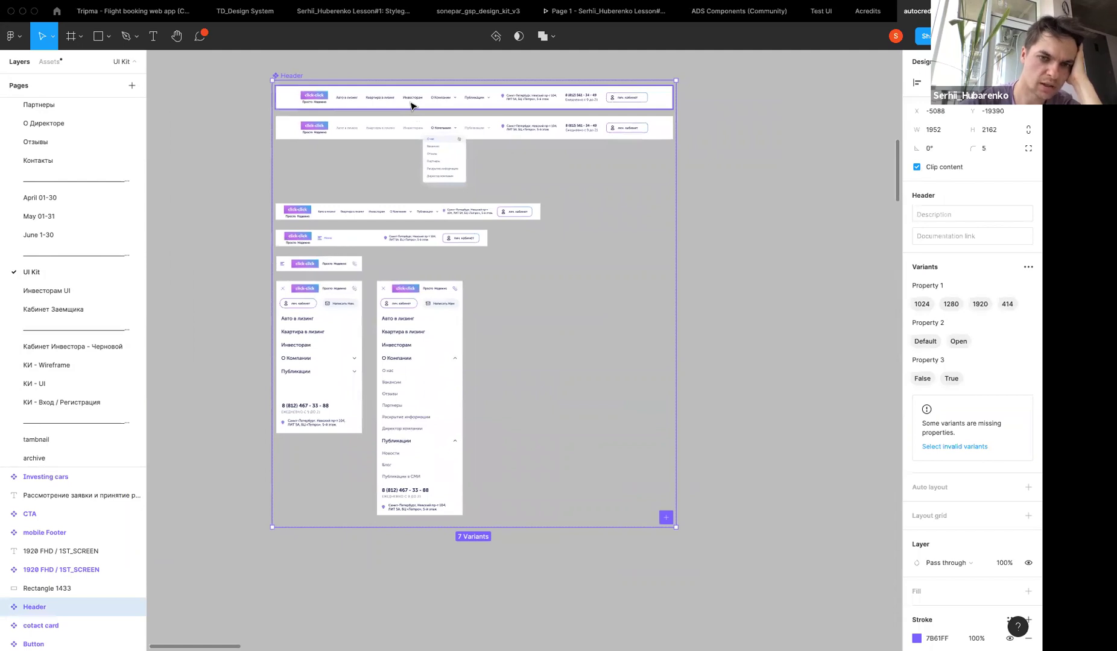
{"action": "left_click", "coordinate": [410, 106]}
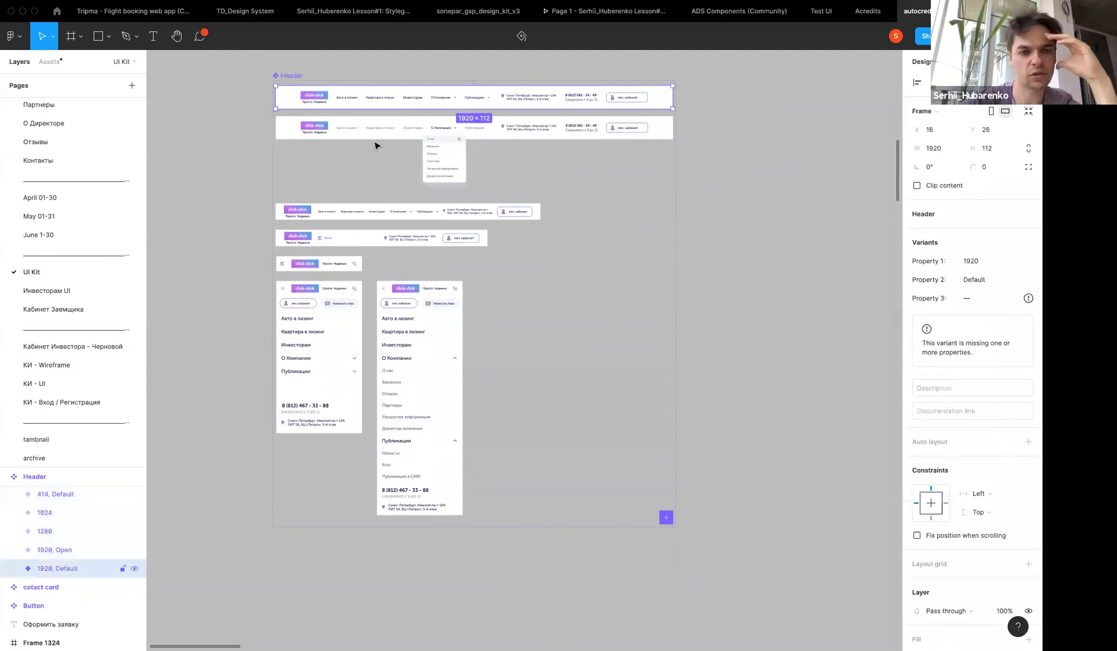
{"action": "left_click", "coordinate": [371, 212]}
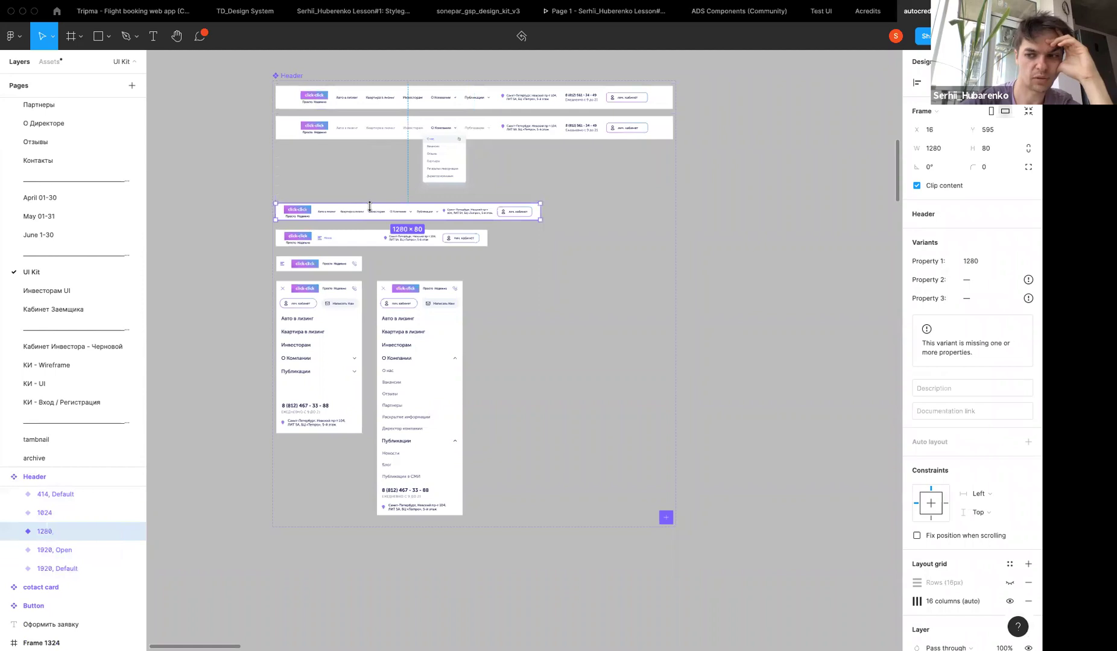
{"action": "left_click", "coordinate": [369, 237]}
{"action": "left_click", "coordinate": [359, 282]}
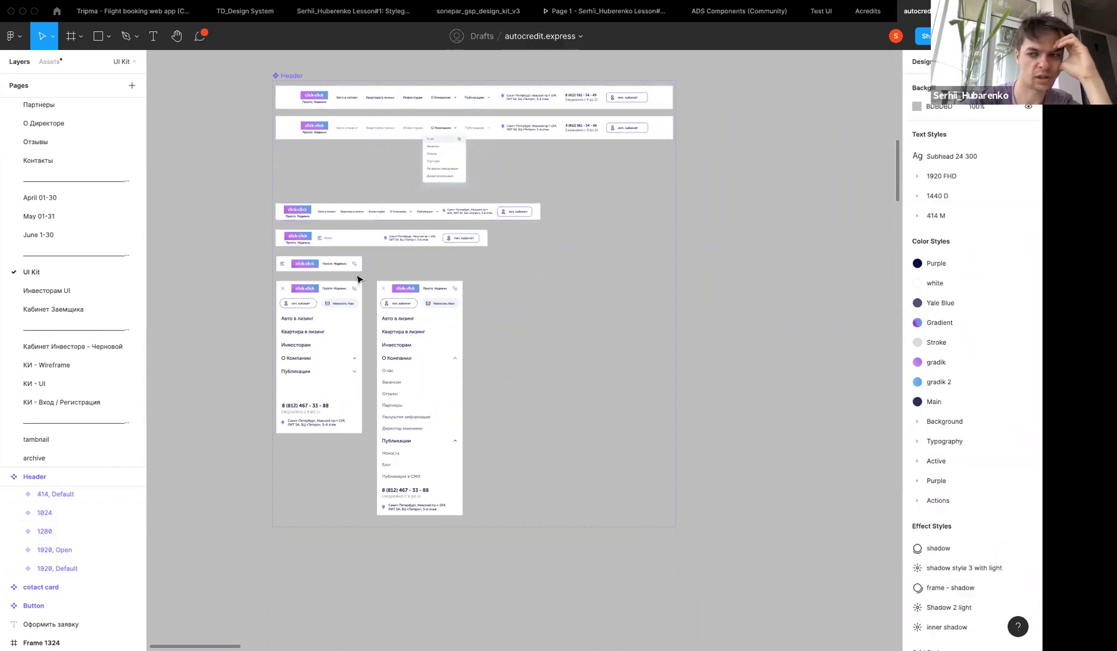
{"action": "left_click", "coordinate": [687, 279]}
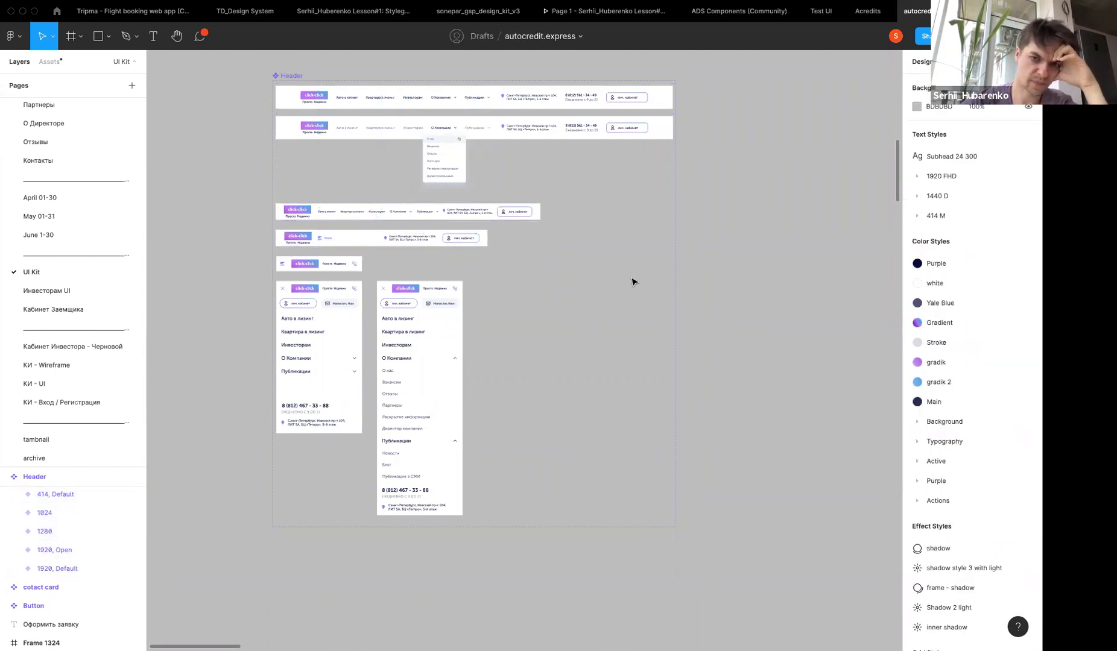
{"action": "scroll", "coordinate": [417, 219], "scroll_direction": "down", "scroll_amount": 3}
{"action": "left_click_drag", "start_coordinate": [417, 219], "coordinate": [675, 217]}
{"action": "left_click", "coordinate": [972, 233]}
{"action": "left_click", "coordinate": [989, 246]}
{"action": "left_click", "coordinate": [992, 264]}
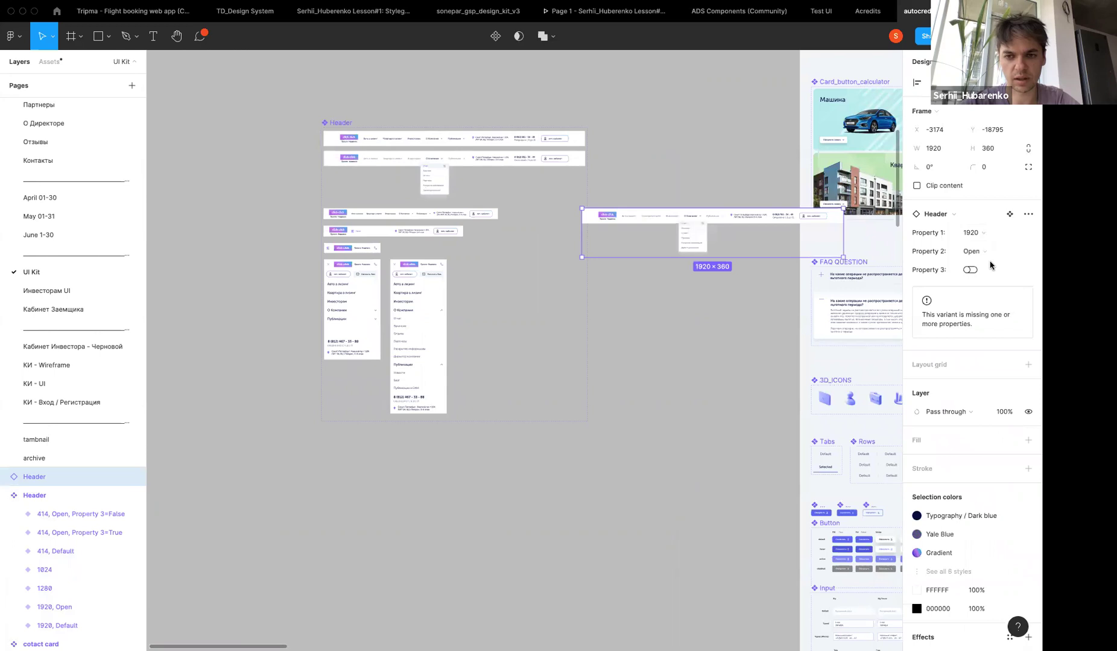
{"action": "left_click", "coordinate": [971, 270]}
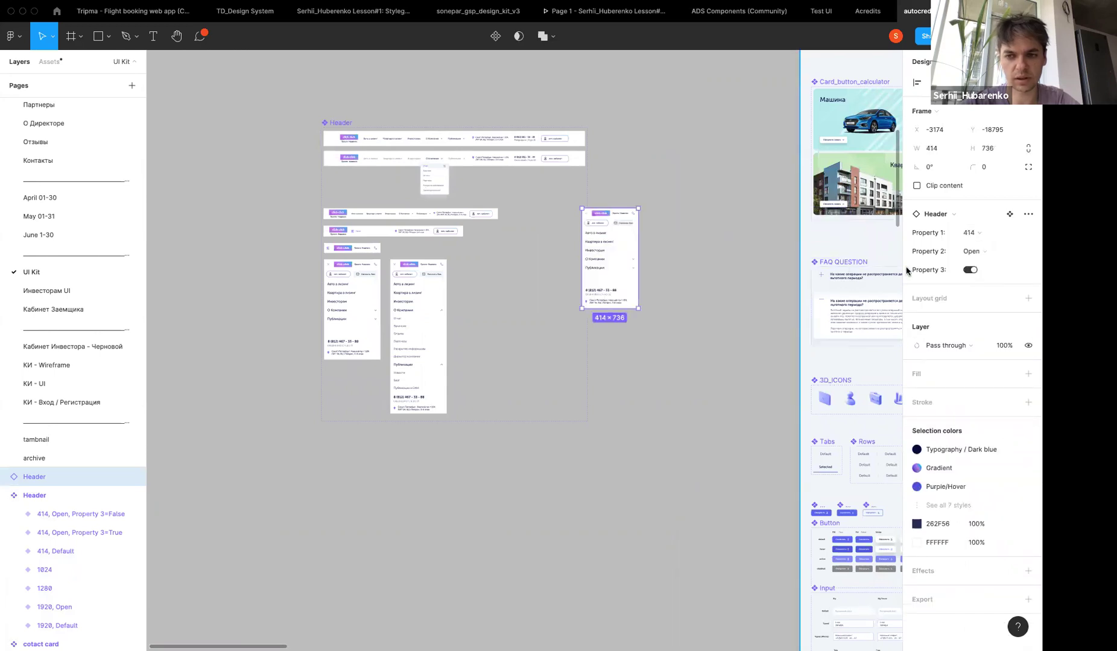
{"action": "left_click", "coordinate": [971, 270]}
Delete the test Header instance and select the 1920 Default Header variant
{"action": "key", "text": "Delete"}
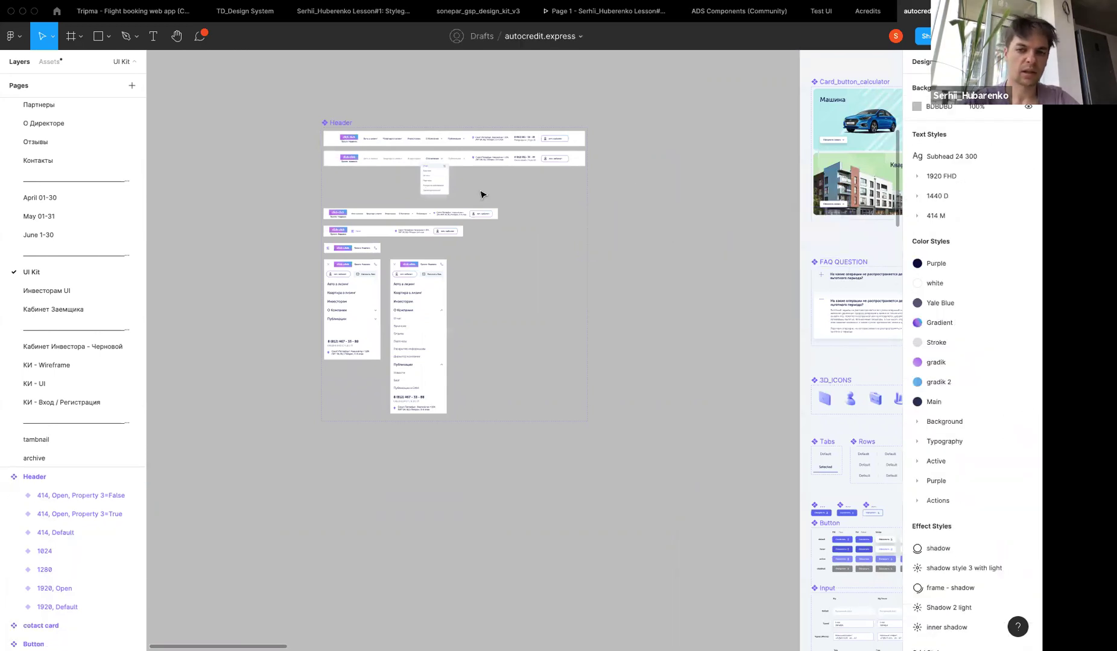
{"action": "scroll", "coordinate": [509, 161], "scroll_direction": "down", "scroll_amount": 3}
{"action": "scroll", "coordinate": [528, 157], "scroll_direction": "up", "scroll_amount": 5}
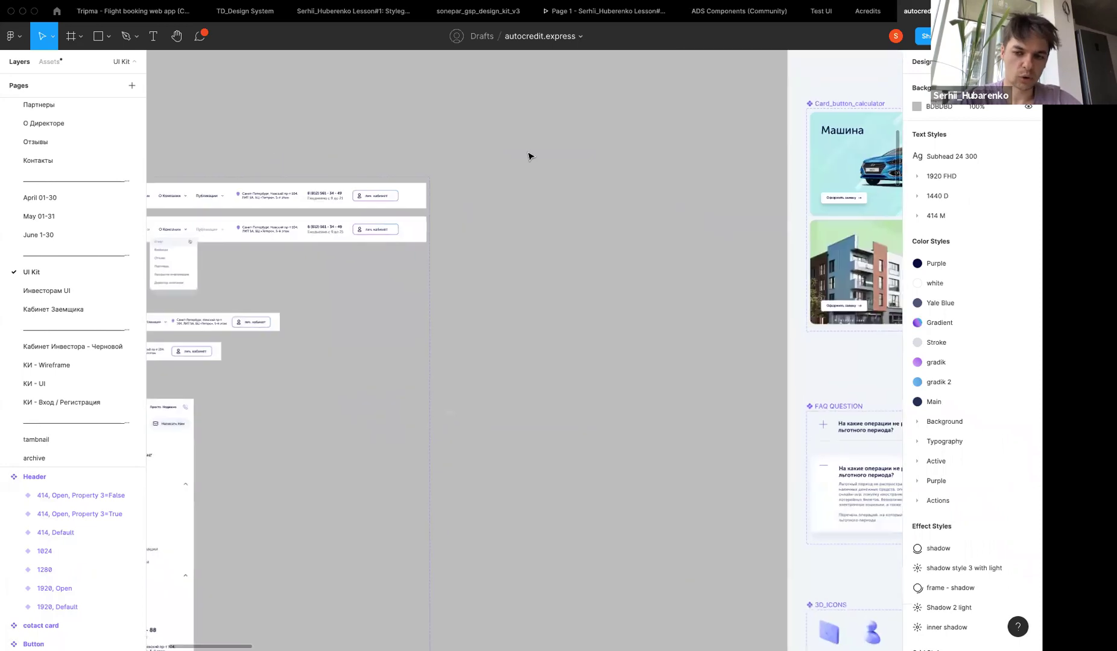
{"action": "scroll", "coordinate": [528, 154], "scroll_direction": "right", "scroll_amount": 5}
{"action": "scroll", "coordinate": [528, 155], "scroll_direction": "down", "scroll_amount": 2}
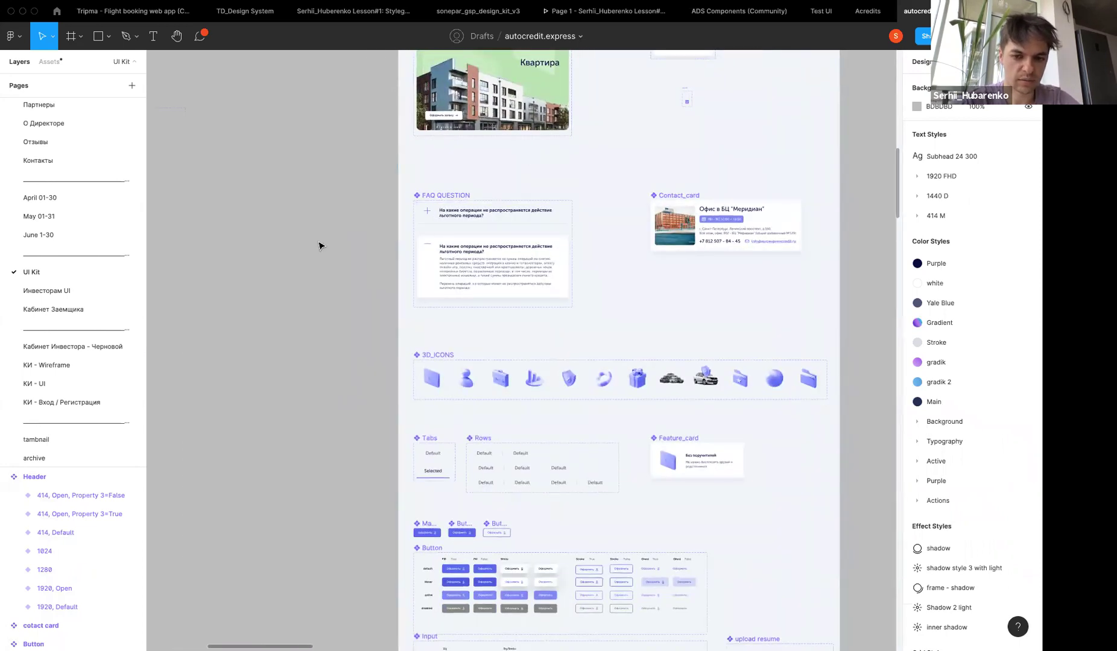
{"action": "scroll", "coordinate": [319, 245], "scroll_direction": "down", "scroll_amount": 3}
{"action": "scroll", "coordinate": [320, 245], "scroll_direction": "down", "scroll_amount": 5}
{"action": "scroll", "coordinate": [320, 245], "scroll_direction": "left", "scroll_amount": 10}
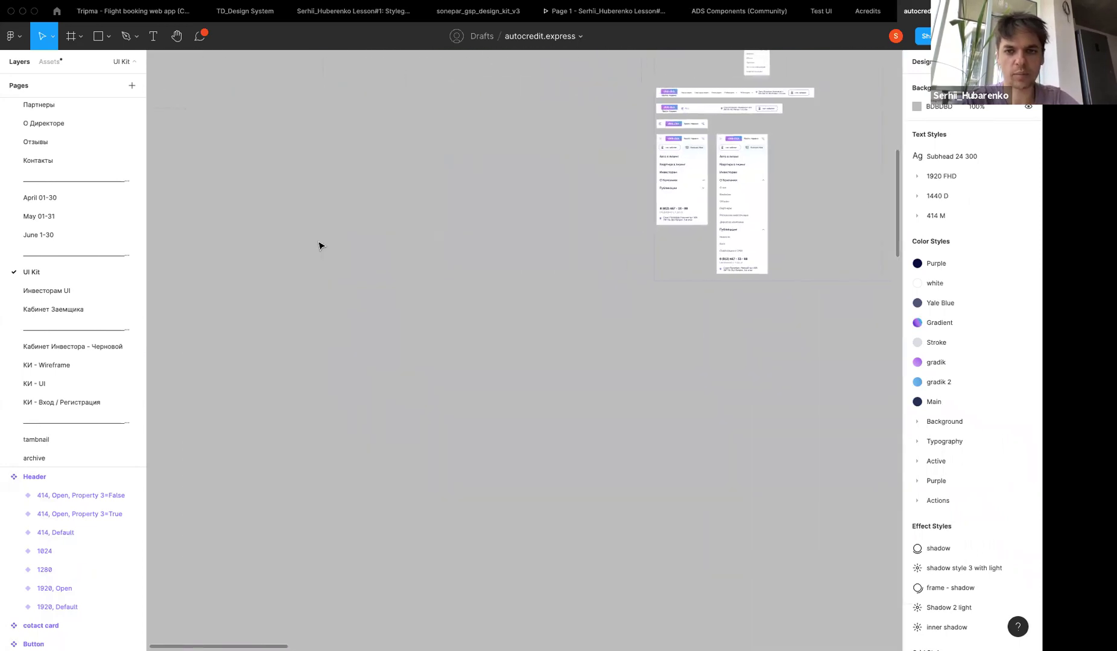
{"action": "scroll", "coordinate": [320, 244], "scroll_direction": "up", "scroll_amount": 3}
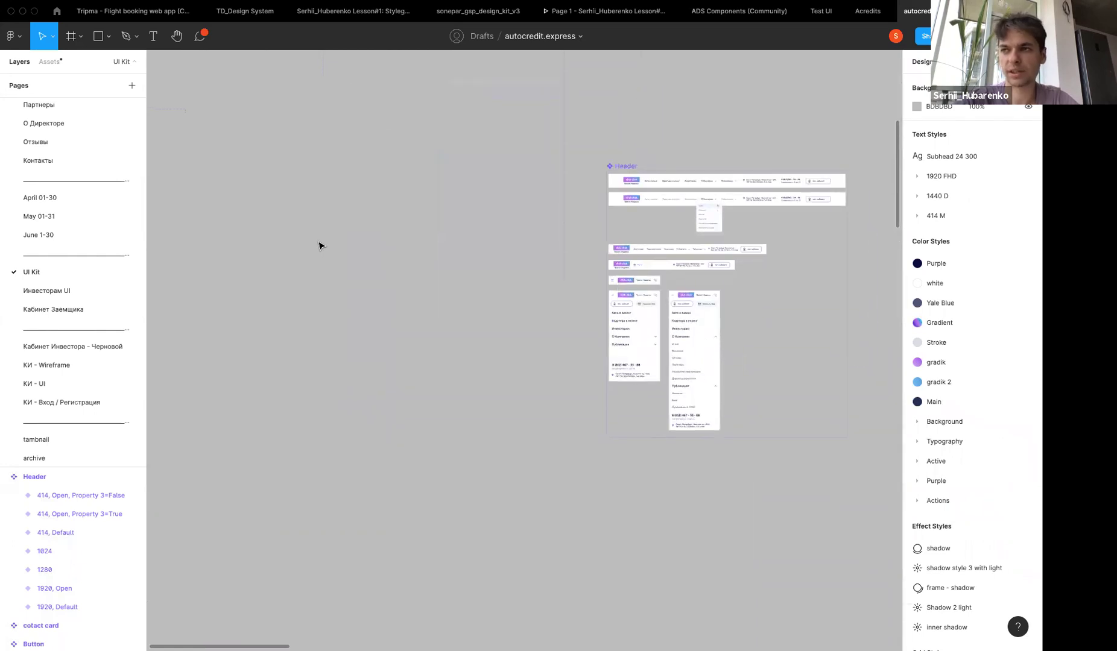
{"action": "scroll", "coordinate": [320, 245], "scroll_direction": "right", "scroll_amount": 3}
{"action": "scroll", "coordinate": [320, 245], "scroll_direction": "up", "scroll_amount": 2}
{"action": "scroll", "coordinate": [320, 244], "scroll_direction": "right", "scroll_amount": 2}
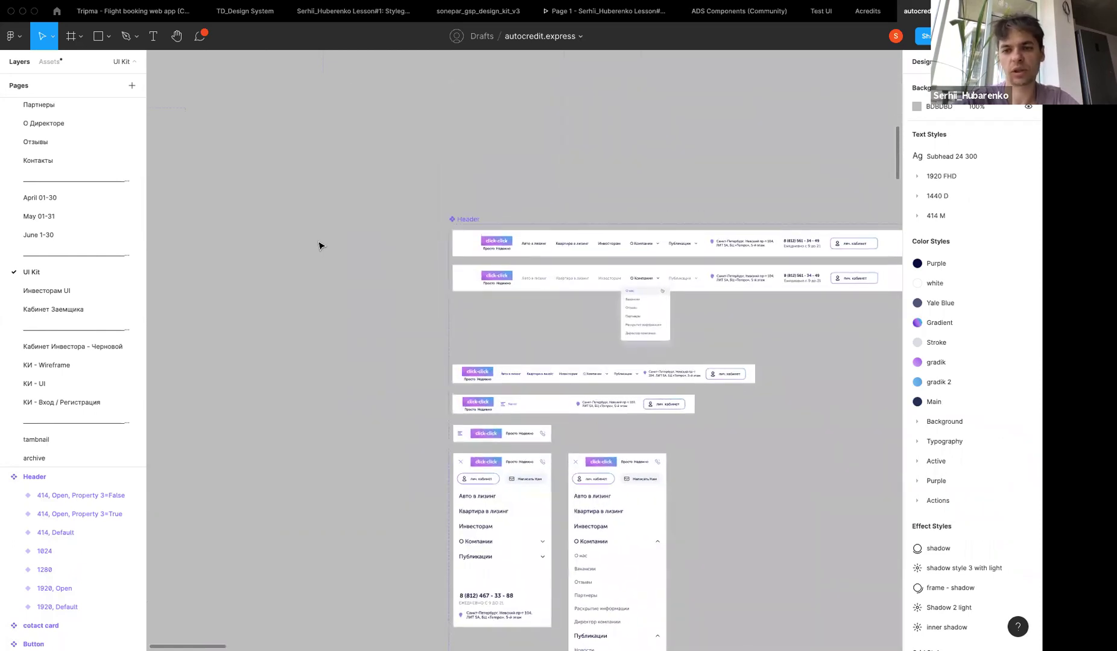
{"action": "scroll", "coordinate": [392, 241], "scroll_direction": "right", "scroll_amount": 2}
{"action": "scroll", "coordinate": [457, 240], "scroll_direction": "up", "scroll_amount": 3}
{"action": "left_click", "coordinate": [570, 247]}
Pan to 1920 Full HD Blocks and zoom into the Лизинг 2D SCREEN_Card Screen block
{"action": "scroll", "coordinate": [570, 247], "scroll_direction": "right", "scroll_amount": 2}
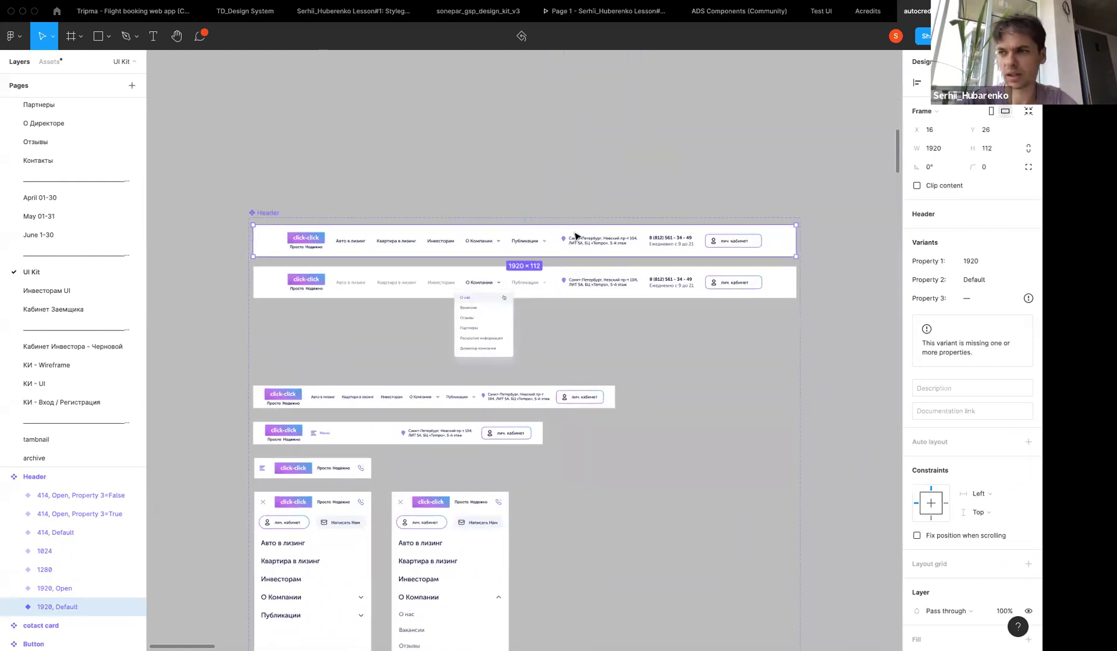
{"action": "scroll", "coordinate": [574, 235], "scroll_direction": "down", "scroll_amount": 2}
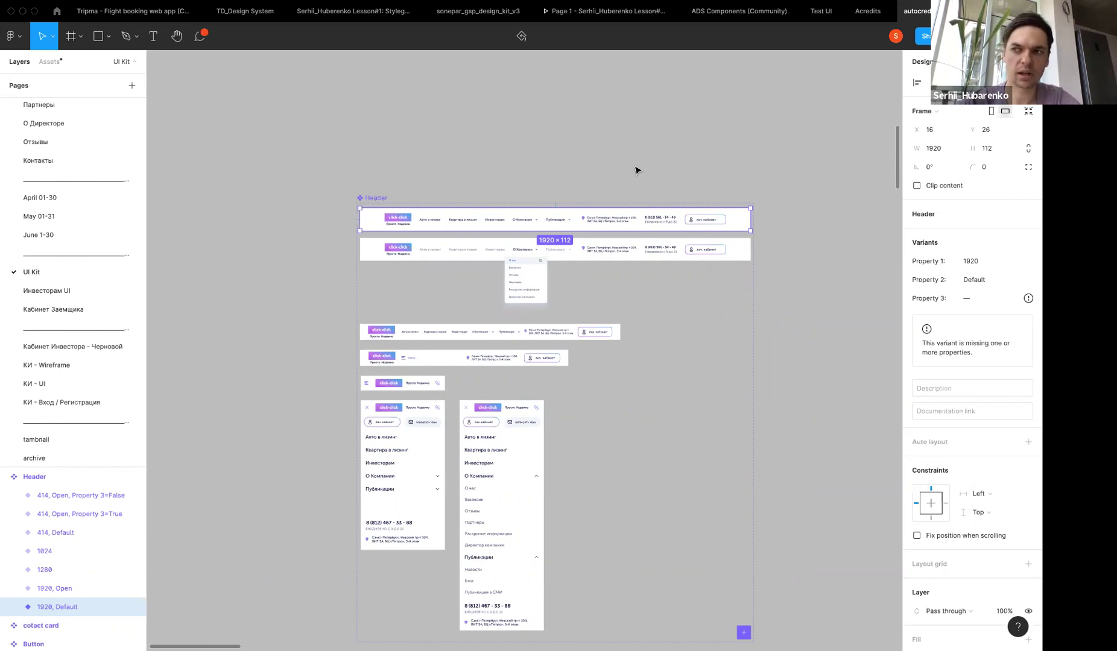
{"action": "scroll", "coordinate": [192, 252], "scroll_direction": "up", "scroll_amount": 3}
{"action": "scroll", "coordinate": [412, 215], "scroll_direction": "down", "scroll_amount": 3}
{"action": "scroll", "coordinate": [410, 214], "scroll_direction": "down", "scroll_amount": 3}
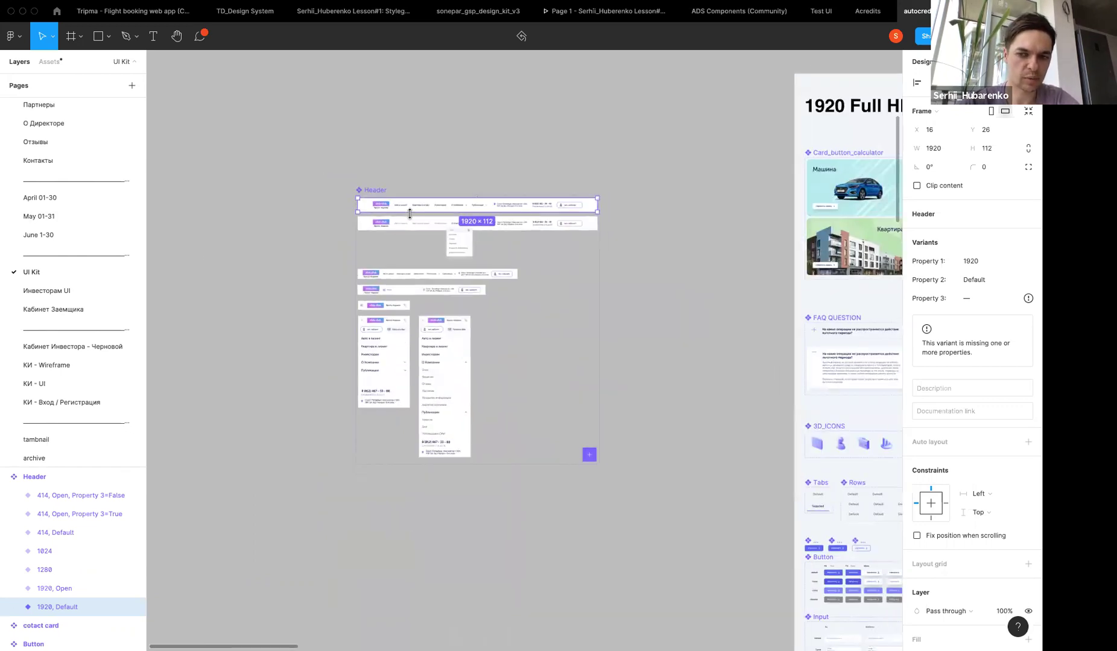
{"action": "scroll", "coordinate": [410, 214], "scroll_direction": "right", "scroll_amount": 5}
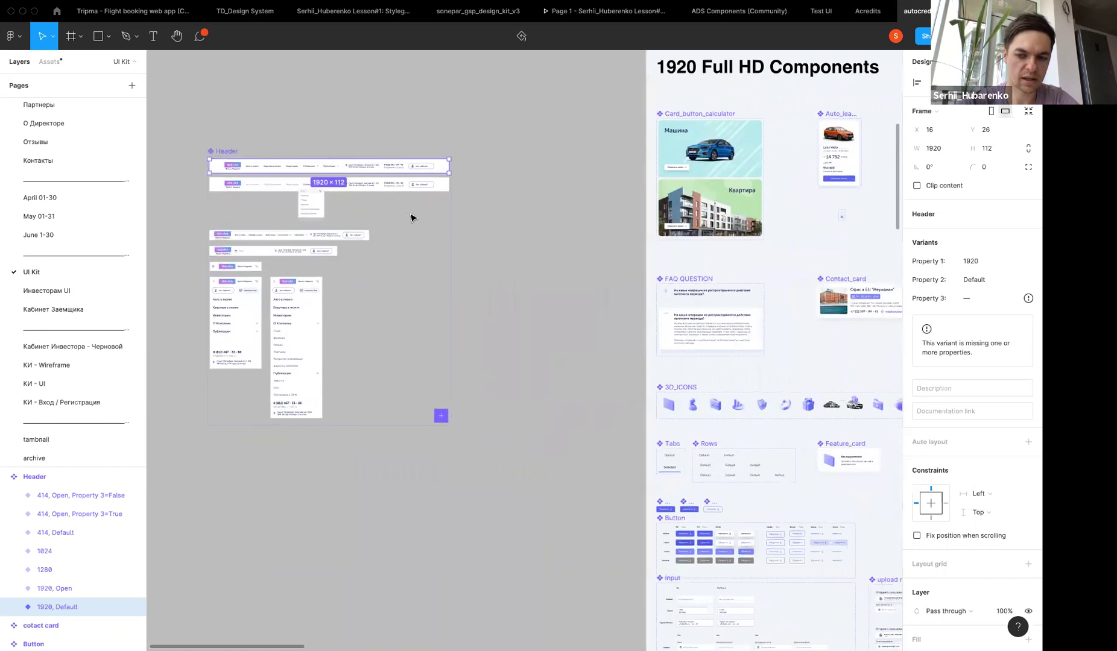
{"action": "scroll", "coordinate": [412, 218], "scroll_direction": "down", "scroll_amount": 3}
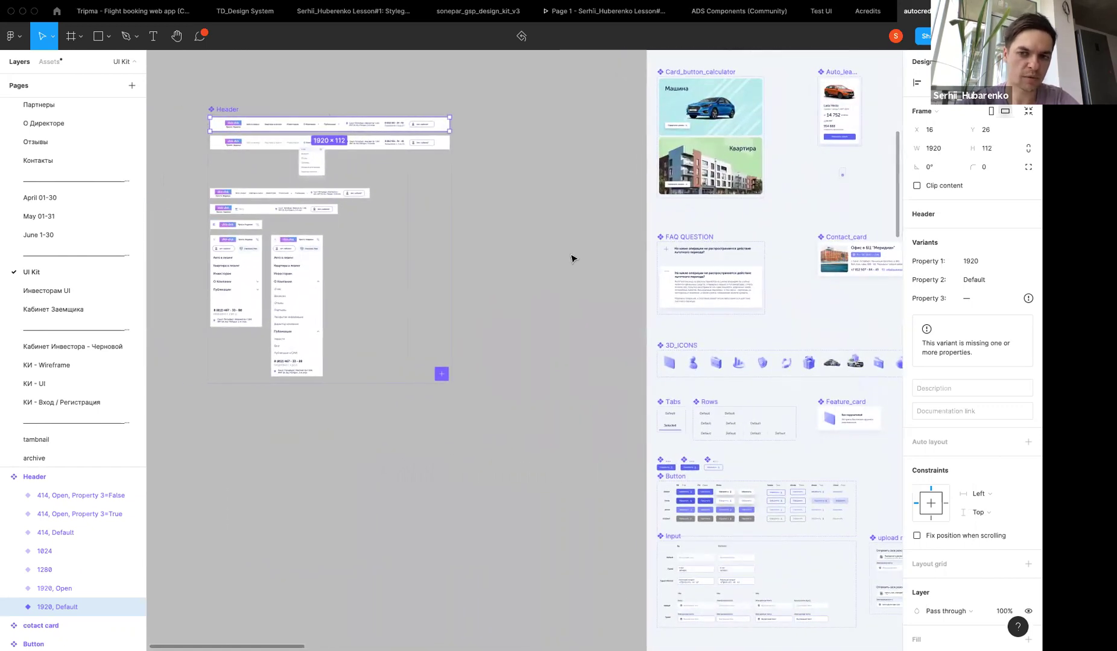
{"action": "scroll", "coordinate": [573, 259], "scroll_direction": "down", "scroll_amount": 3}
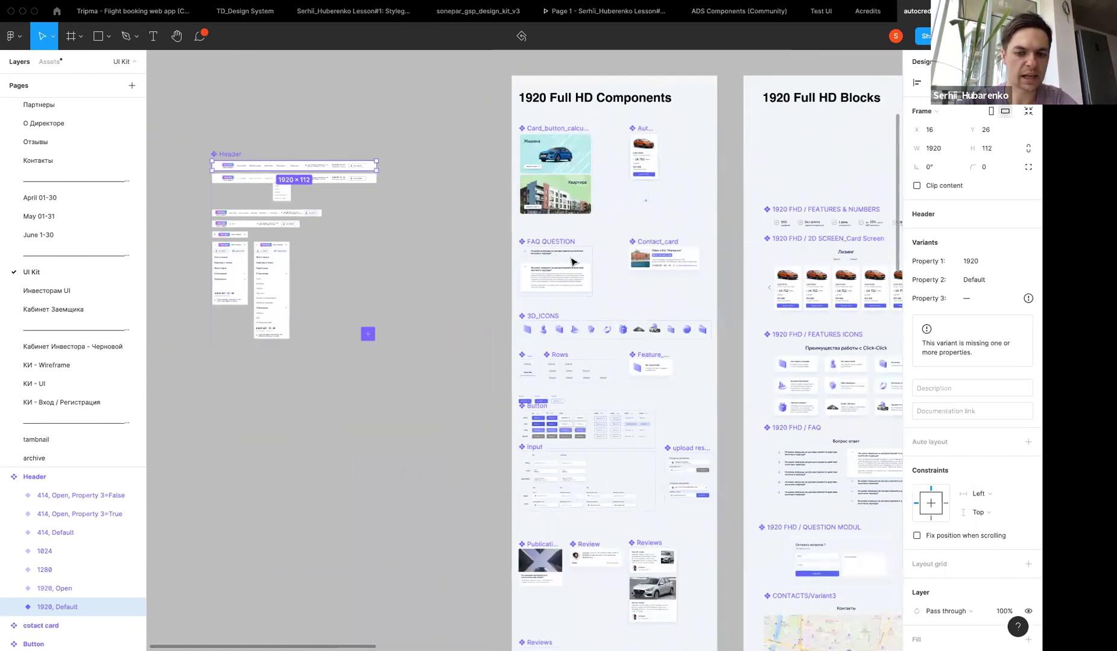
{"action": "scroll", "coordinate": [573, 261], "scroll_direction": "right", "scroll_amount": 5}
{"action": "scroll", "coordinate": [573, 261], "scroll_direction": "down", "scroll_amount": 2}
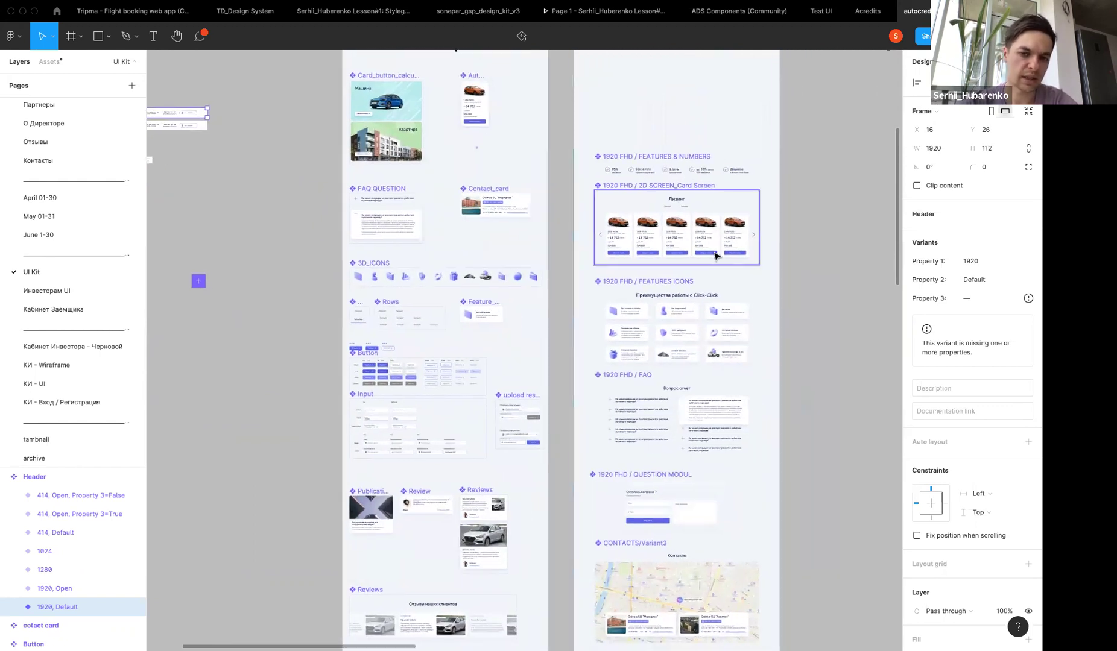
{"action": "scroll", "coordinate": [715, 256], "scroll_direction": "up", "scroll_amount": 3}
{"action": "scroll", "coordinate": [715, 256], "scroll_direction": "right", "scroll_amount": 2}
{"action": "scroll", "coordinate": [715, 257], "scroll_direction": "up", "scroll_amount": 4}
{"action": "scroll", "coordinate": [715, 256], "scroll_direction": "right", "scroll_amount": 2}
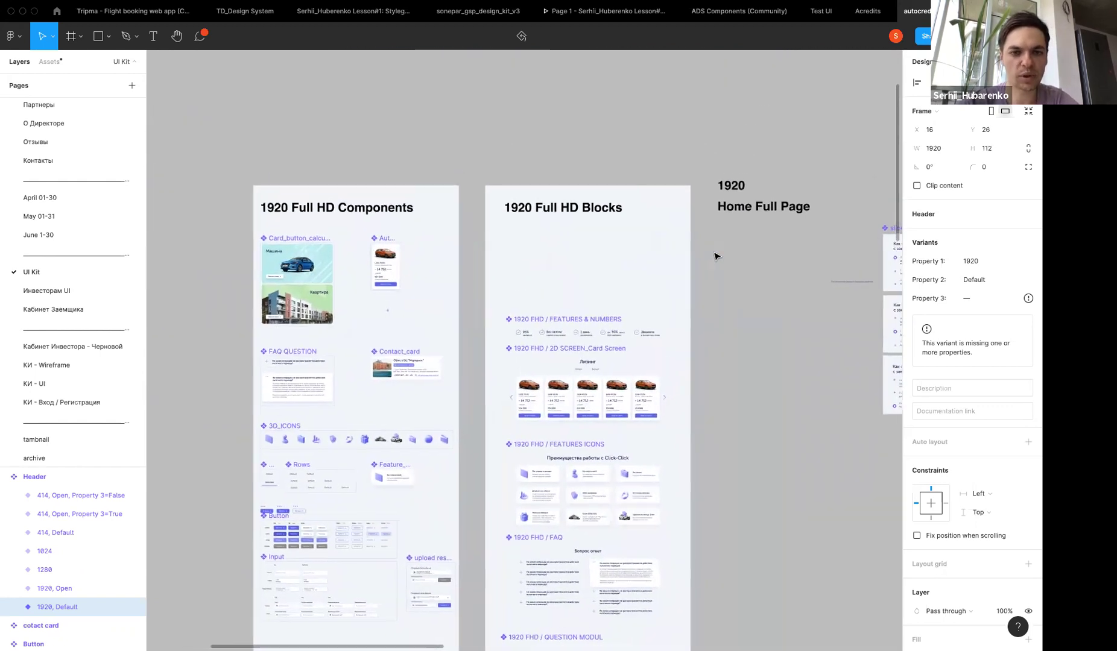
{"action": "scroll", "coordinate": [714, 257], "scroll_direction": "down", "scroll_amount": 2}
{"action": "scroll", "coordinate": [714, 256], "scroll_direction": "right", "scroll_amount": 3}
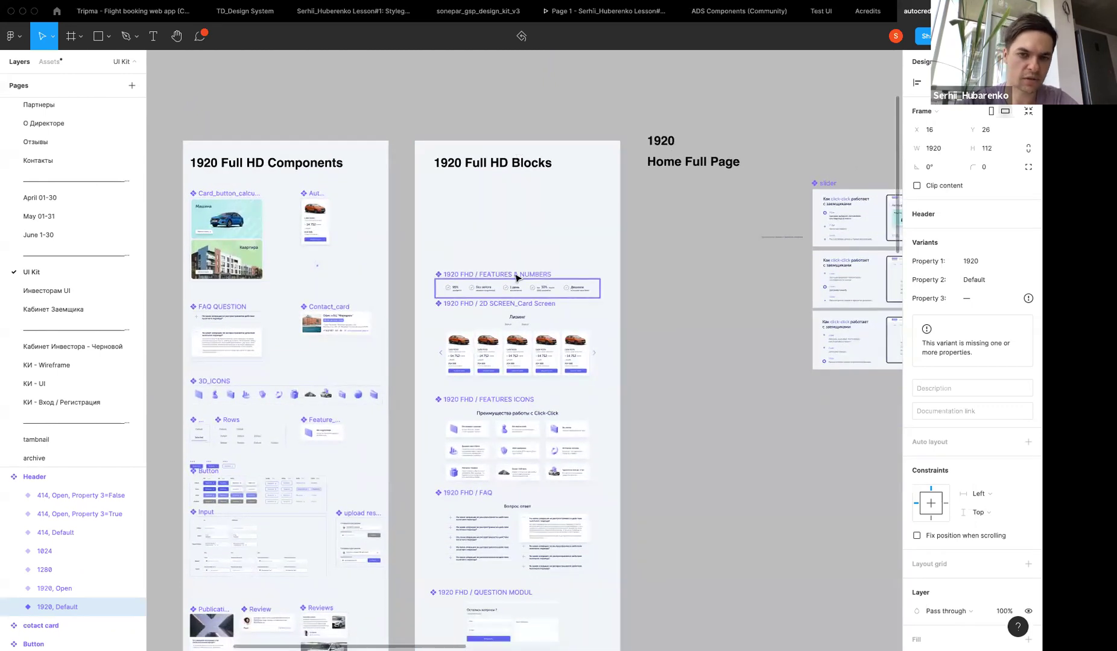
{"action": "scroll", "coordinate": [543, 338], "scroll_direction": "up", "scroll_amount": 5}
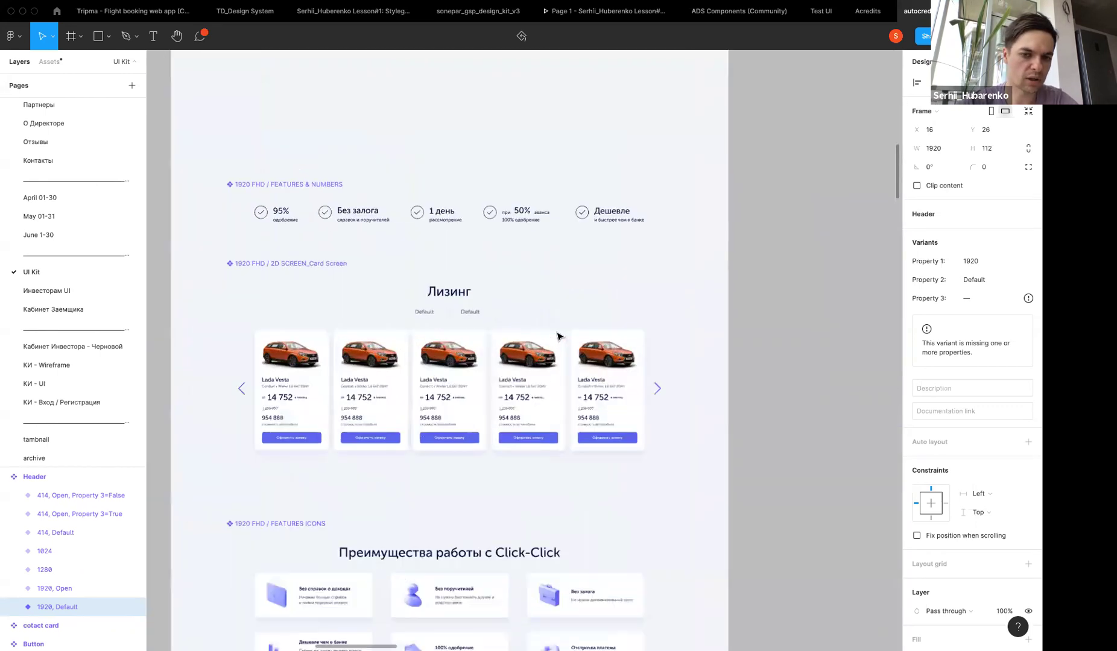
Move from the 1920 card screen to the 1440 Desktop Blocks' Default card screen and sections below
{"action": "left_click", "coordinate": [434, 360]}
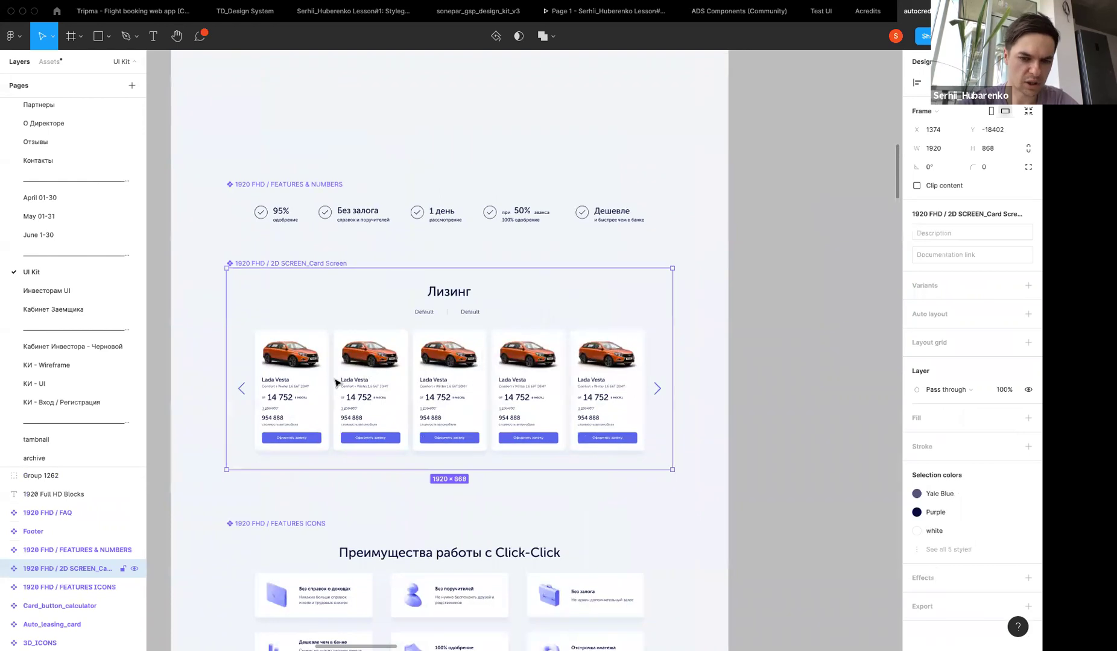
{"action": "scroll", "coordinate": [678, 399], "scroll_direction": "down", "scroll_amount": 5}
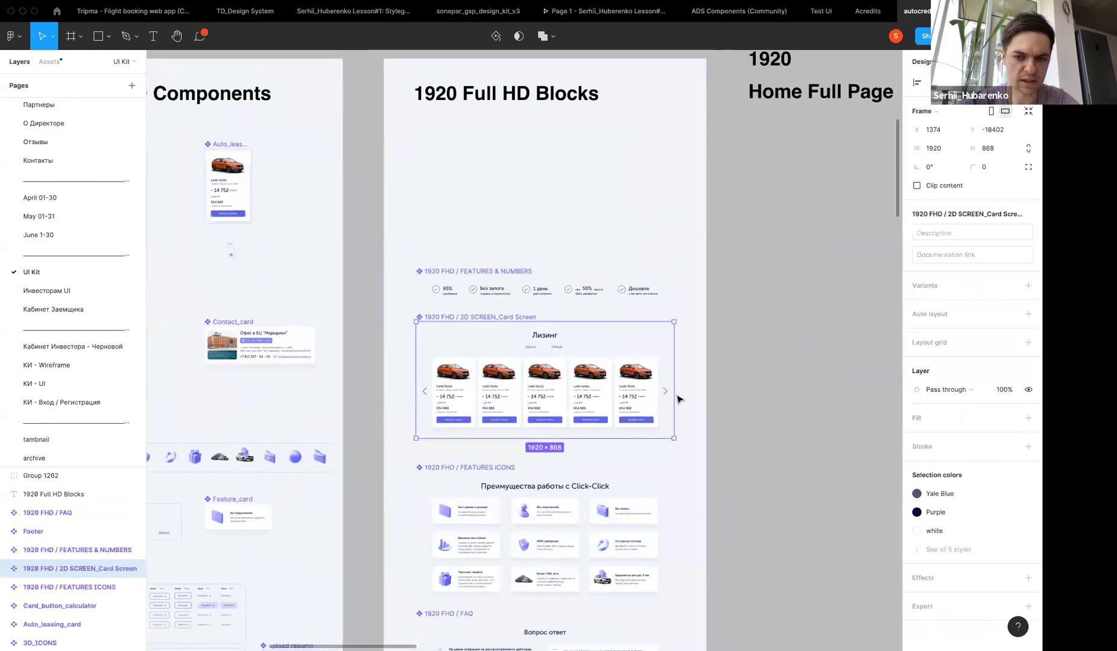
{"action": "scroll", "coordinate": [678, 400], "scroll_direction": "right", "scroll_amount": 5}
{"action": "scroll", "coordinate": [678, 400], "scroll_direction": "down", "scroll_amount": 3}
{"action": "scroll", "coordinate": [678, 399], "scroll_direction": "down", "scroll_amount": 3}
{"action": "scroll", "coordinate": [678, 399], "scroll_direction": "right", "scroll_amount": 5}
{"action": "scroll", "coordinate": [678, 399], "scroll_direction": "down", "scroll_amount": 5}
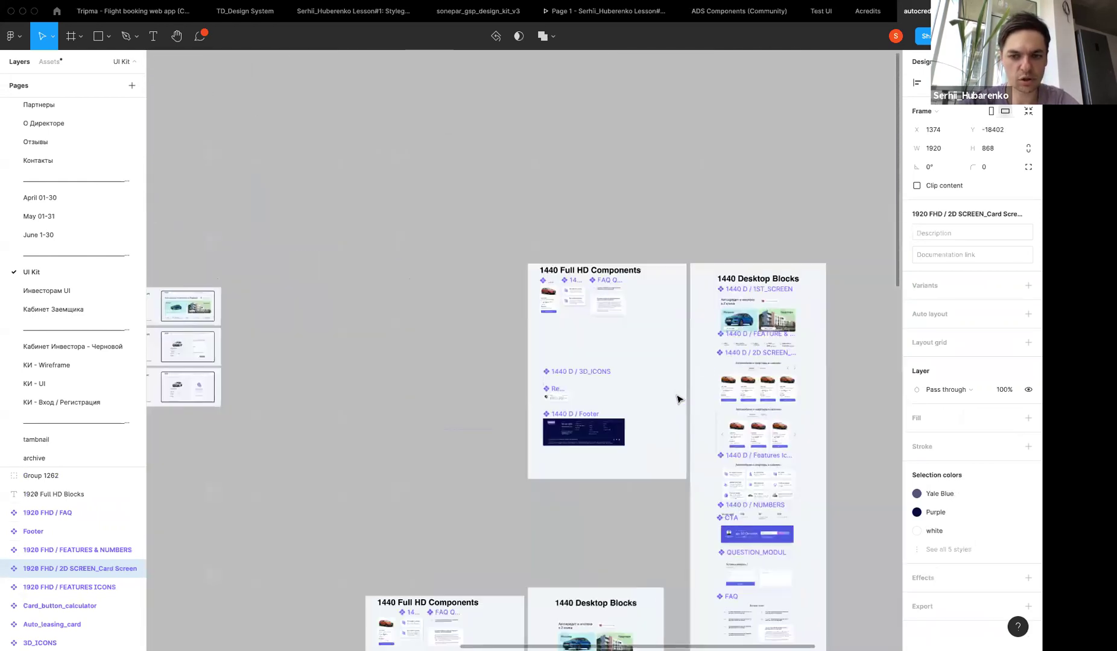
{"action": "scroll", "coordinate": [678, 399], "scroll_direction": "up", "scroll_amount": 3}
{"action": "scroll", "coordinate": [678, 399], "scroll_direction": "up", "scroll_amount": 5}
{"action": "scroll", "coordinate": [678, 399], "scroll_direction": "right", "scroll_amount": 5}
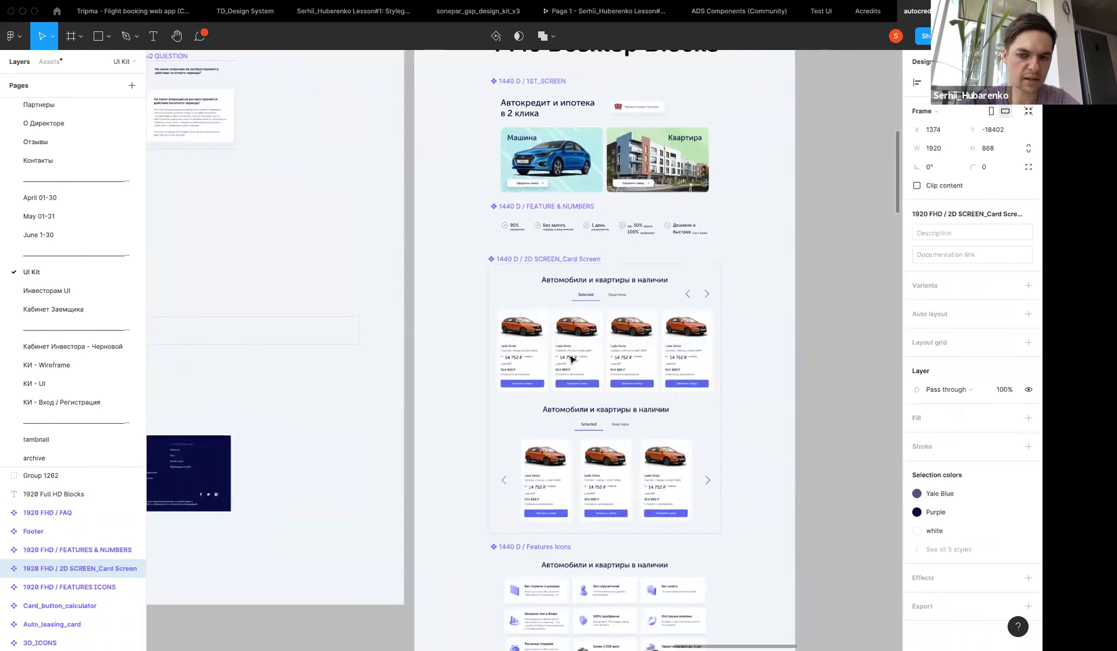
{"action": "left_click", "coordinate": [572, 360]}
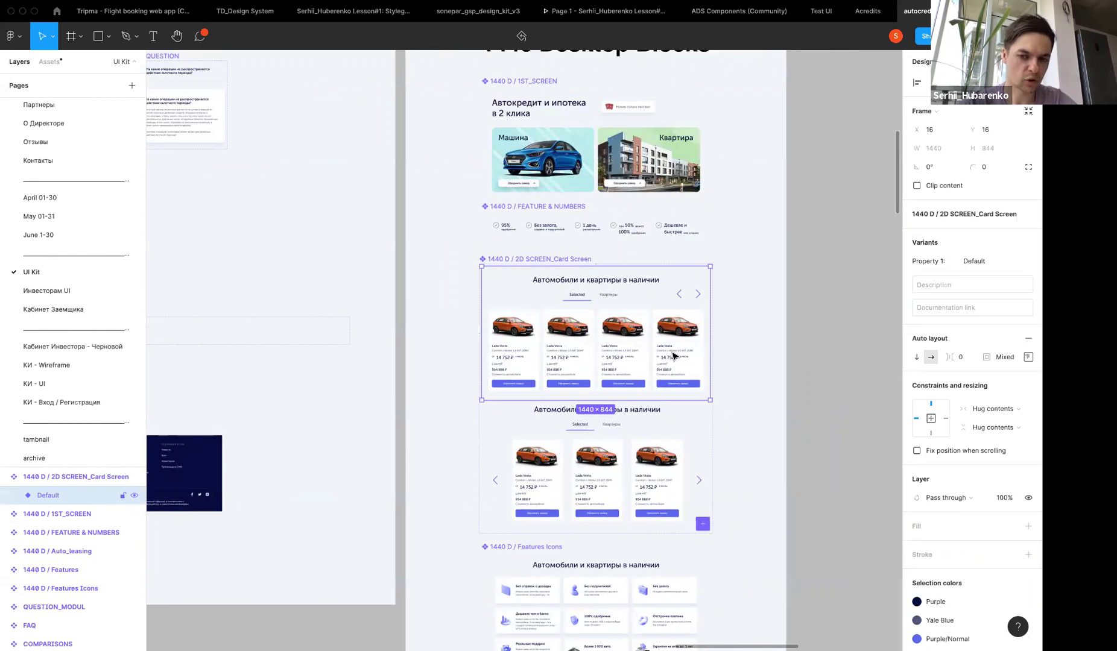
{"action": "scroll", "coordinate": [675, 356], "scroll_direction": "down", "scroll_amount": 5}
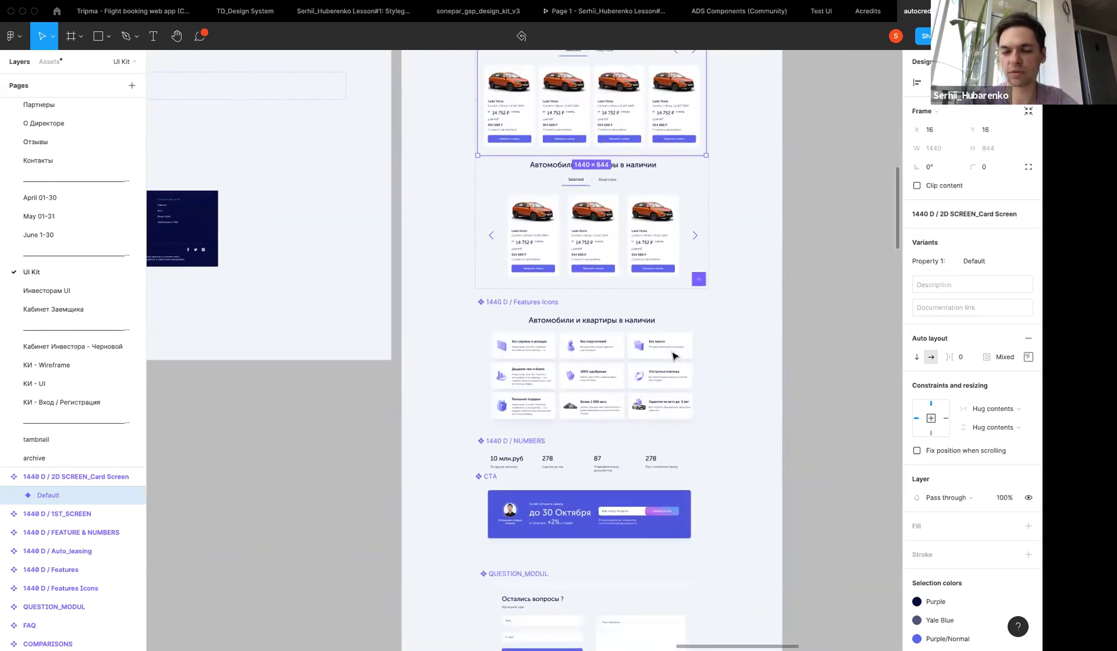
{"action": "left_click", "coordinate": [824, 307]}
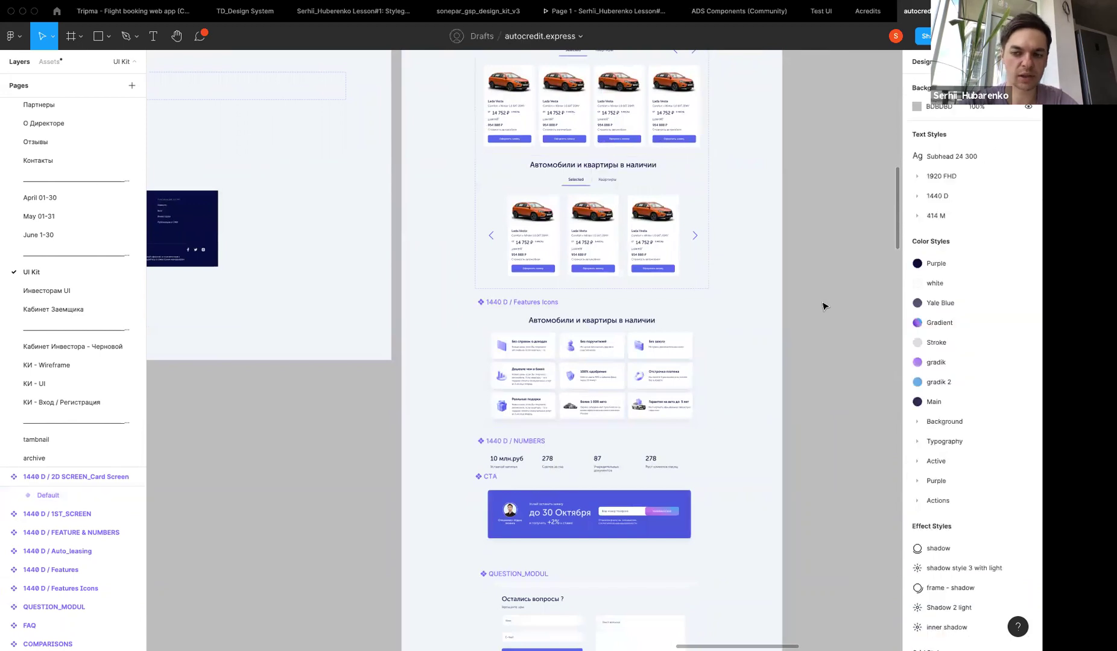
Expand the 1920 FHD, 1440 D and 414 M text style groups, listing styles like H1 56 pt
{"action": "left_click", "coordinate": [917, 176]}
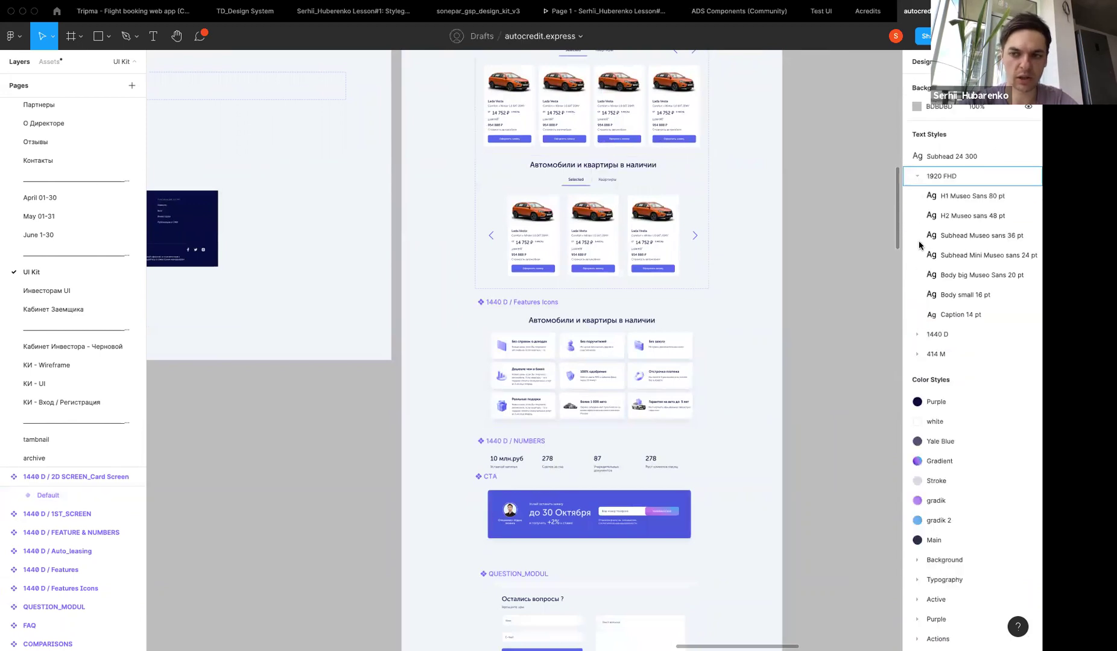
{"action": "left_click", "coordinate": [918, 335]}
{"action": "left_click", "coordinate": [915, 494]}
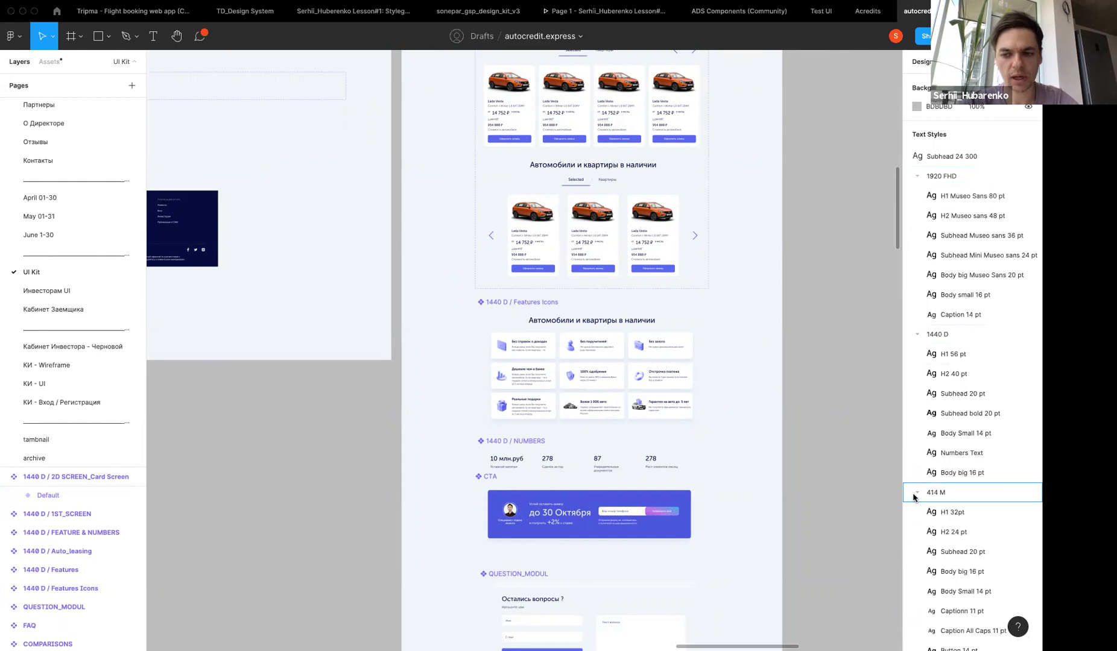
{"action": "scroll", "coordinate": [914, 497], "scroll_direction": "down", "scroll_amount": 3}
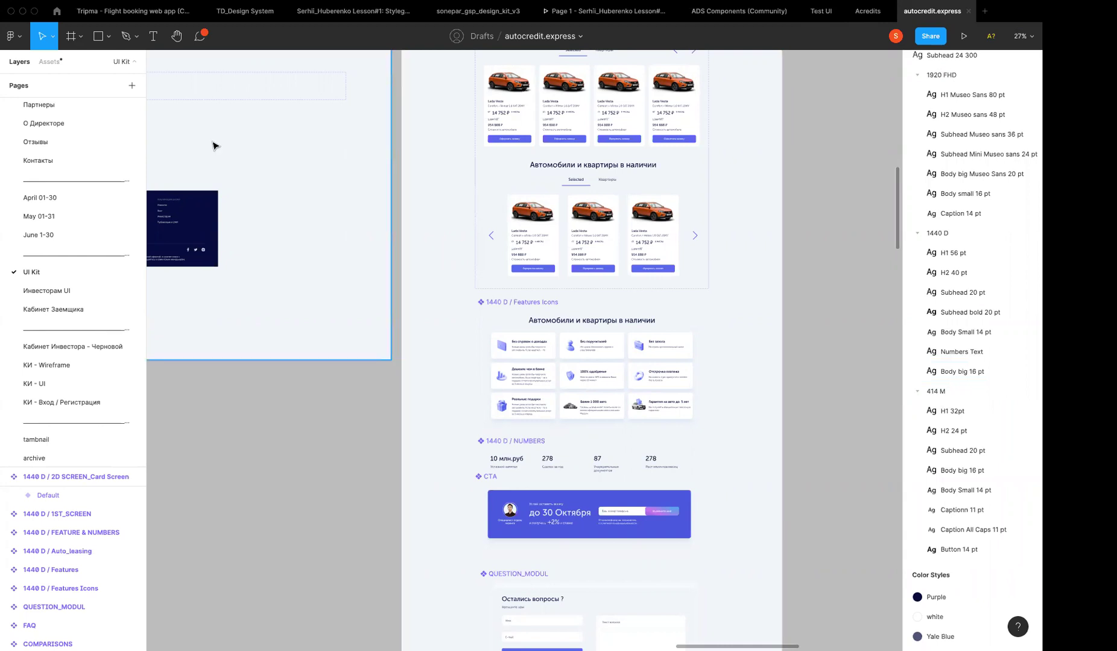
Return to the Lesson #1 slides file and select the Questions & Answers slide
{"action": "left_click", "coordinate": [342, 17]}
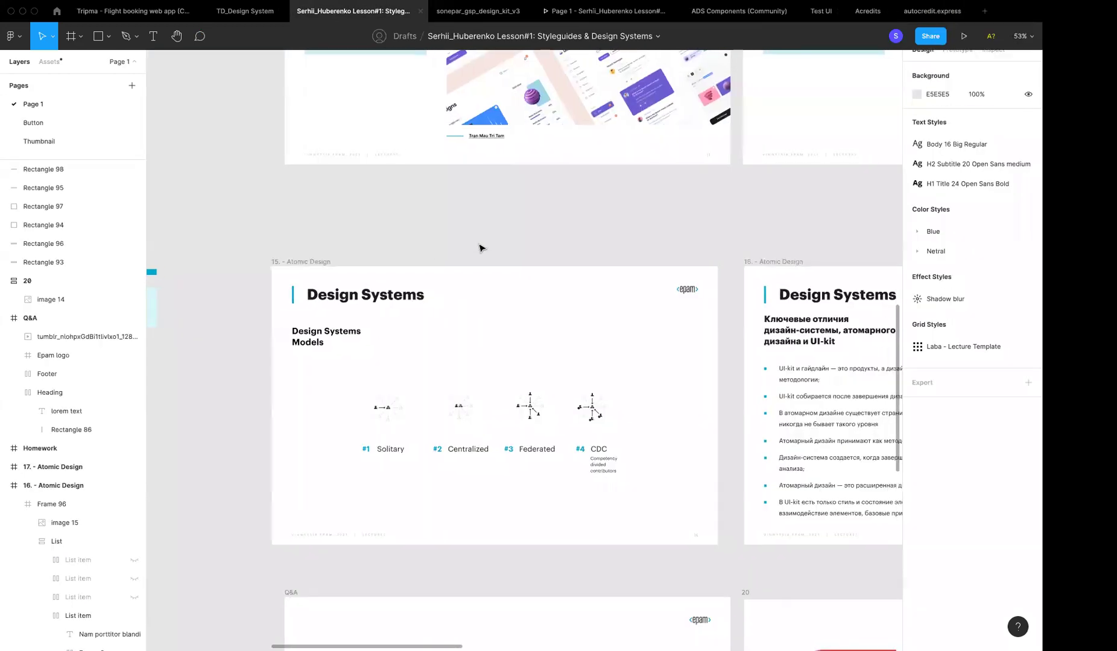
{"action": "scroll", "coordinate": [544, 643], "scroll_direction": "right", "scroll_amount": 10}
{"action": "scroll", "coordinate": [544, 642], "scroll_direction": "right", "scroll_amount": 2}
{"action": "scroll", "coordinate": [473, 290], "scroll_direction": "down", "scroll_amount": 10}
{"action": "scroll", "coordinate": [474, 290], "scroll_direction": "left", "scroll_amount": 5}
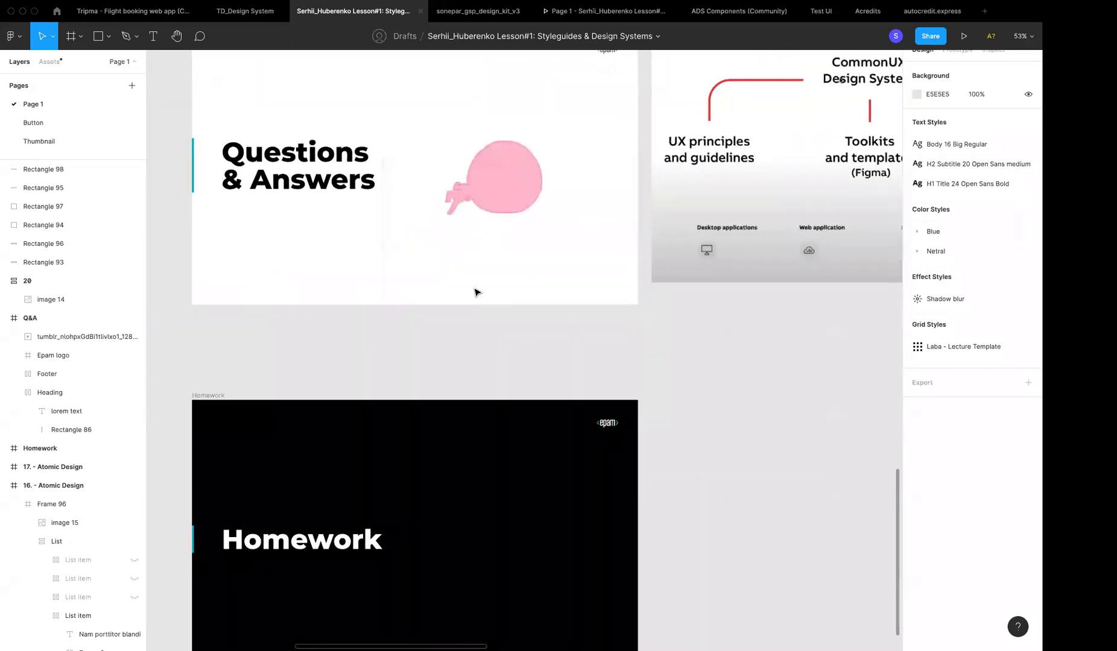
{"action": "scroll", "coordinate": [377, 192], "scroll_direction": "up", "scroll_amount": 3}
{"action": "left_click", "coordinate": [211, 167]}
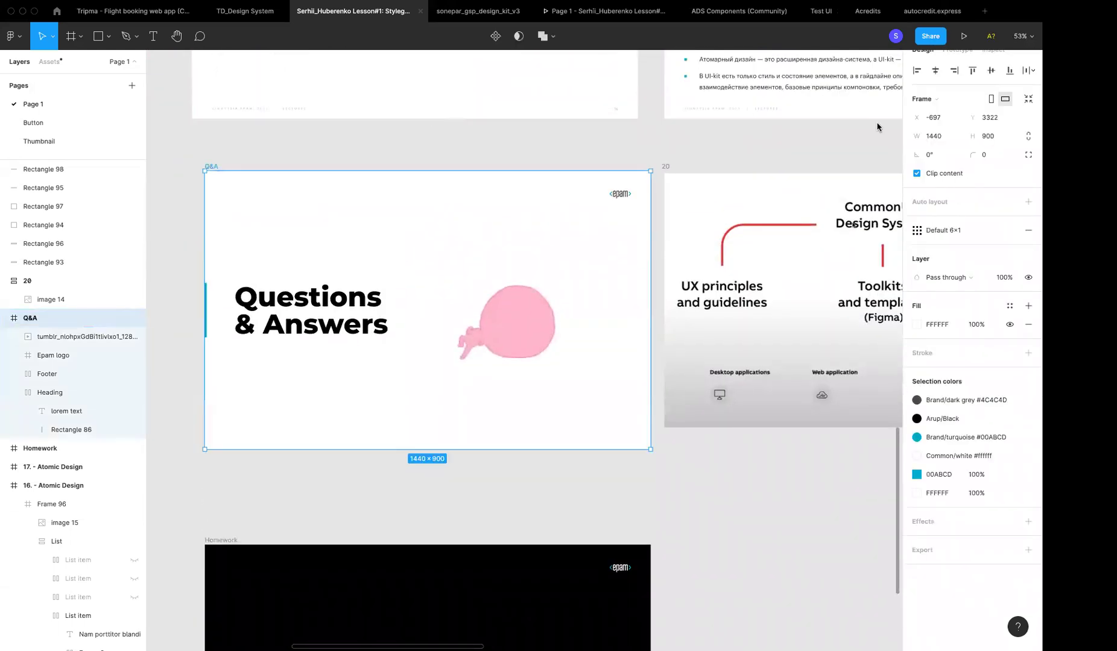
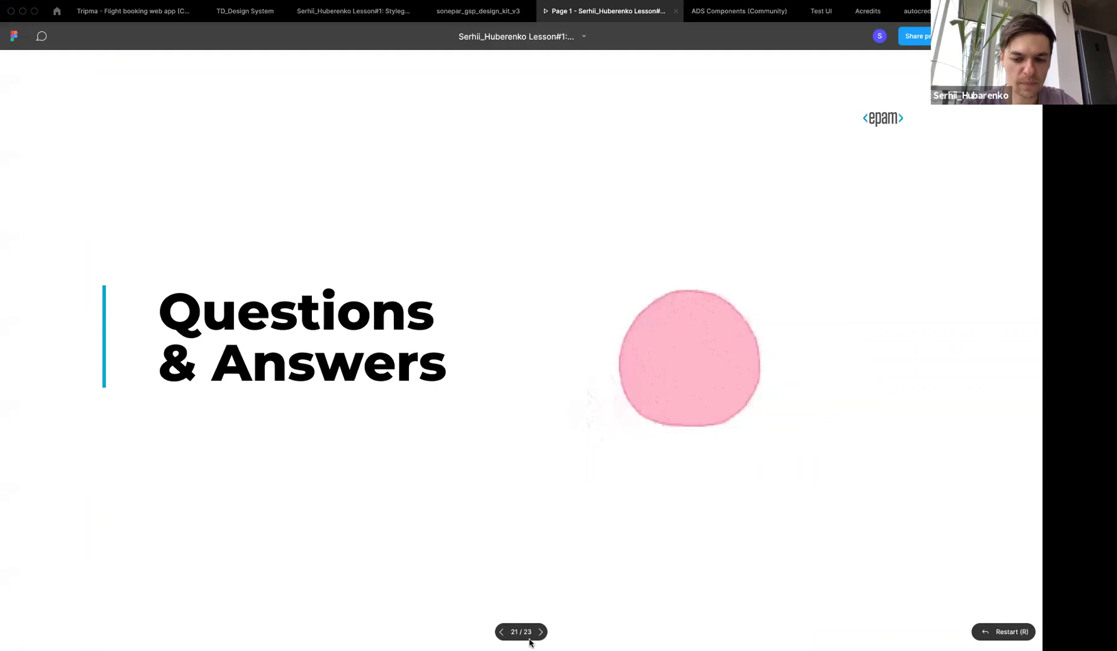
Leave the full-screen slides and switch to the sonepar_gsp_design_kit_v3 file
{"action": "key", "text": "ctrl+Left"}
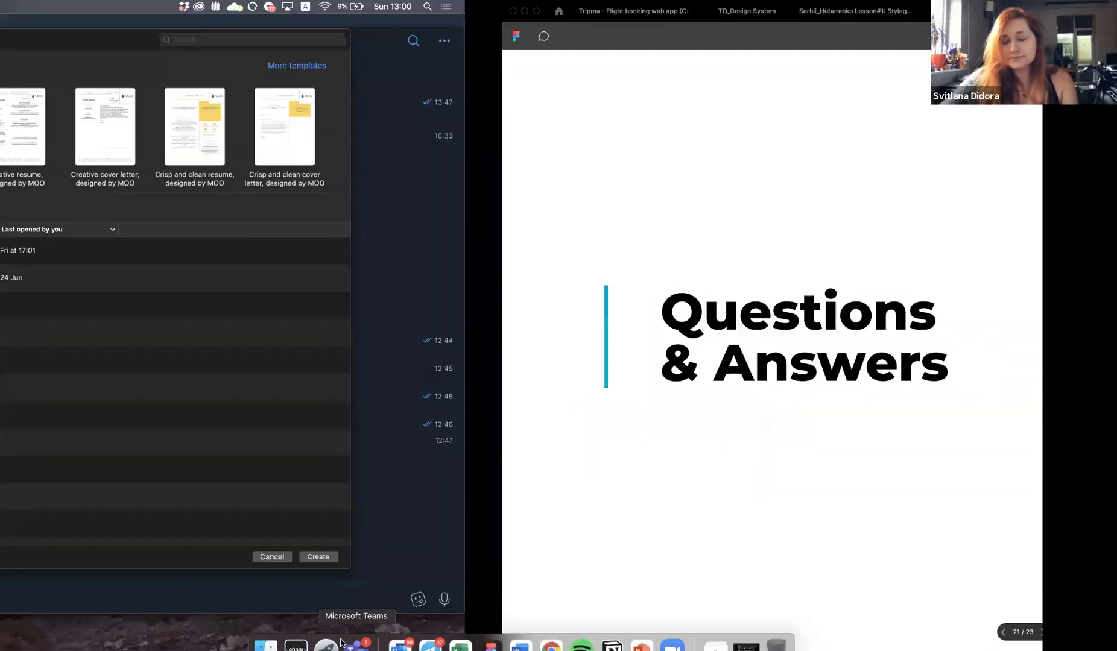
{"action": "key", "text": "ctrl+Right"}
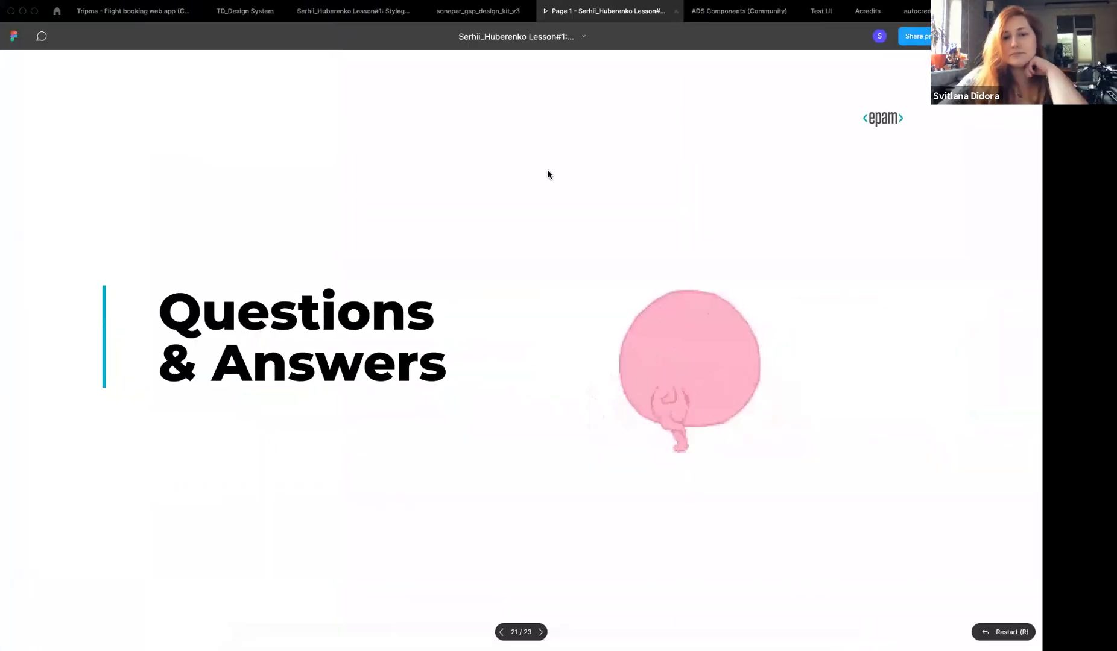
{"action": "left_click", "coordinate": [474, 13]}
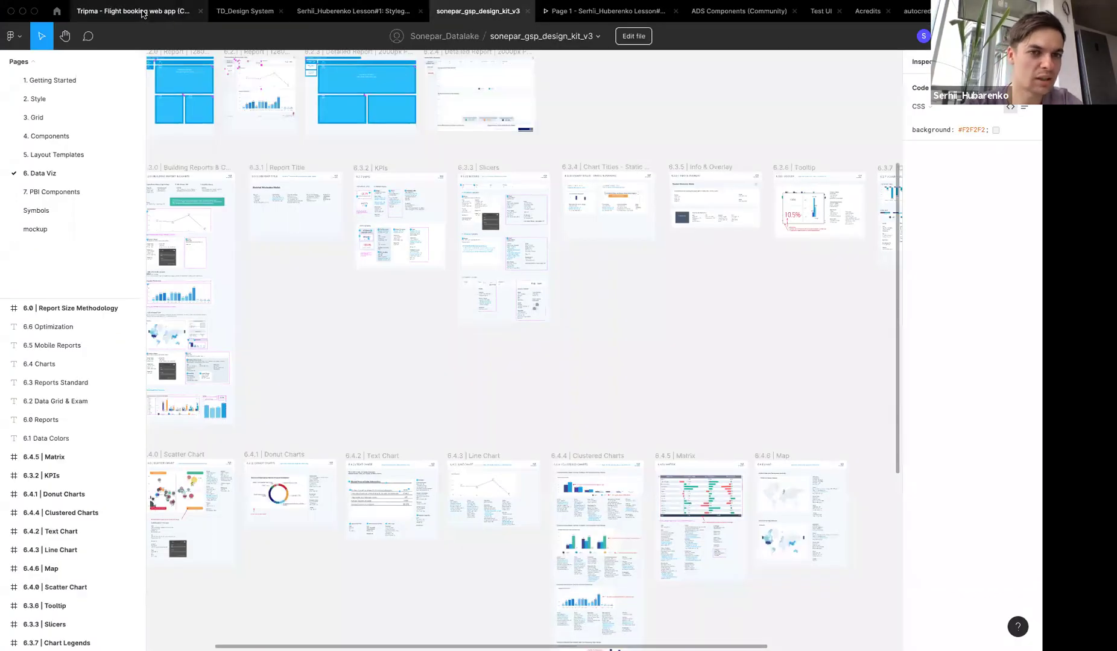
Bring up the Lesson#1 styleguide file and zoom out to see all its frames
{"action": "left_click", "coordinate": [317, 12]}
{"action": "scroll", "coordinate": [181, 187], "scroll_direction": "down", "scroll_amount": 2}
{"action": "scroll", "coordinate": [172, 193], "scroll_direction": "down", "scroll_amount": 3}
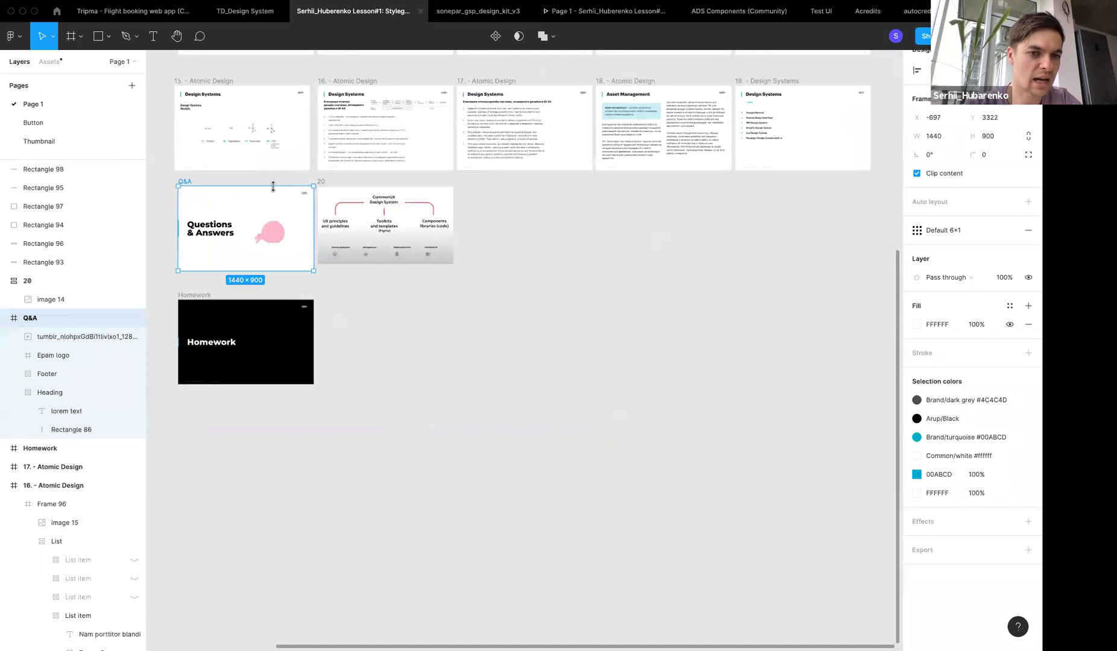
{"action": "scroll", "coordinate": [486, 293], "scroll_direction": "down", "scroll_amount": 3}
{"action": "key", "text": "Escape"}
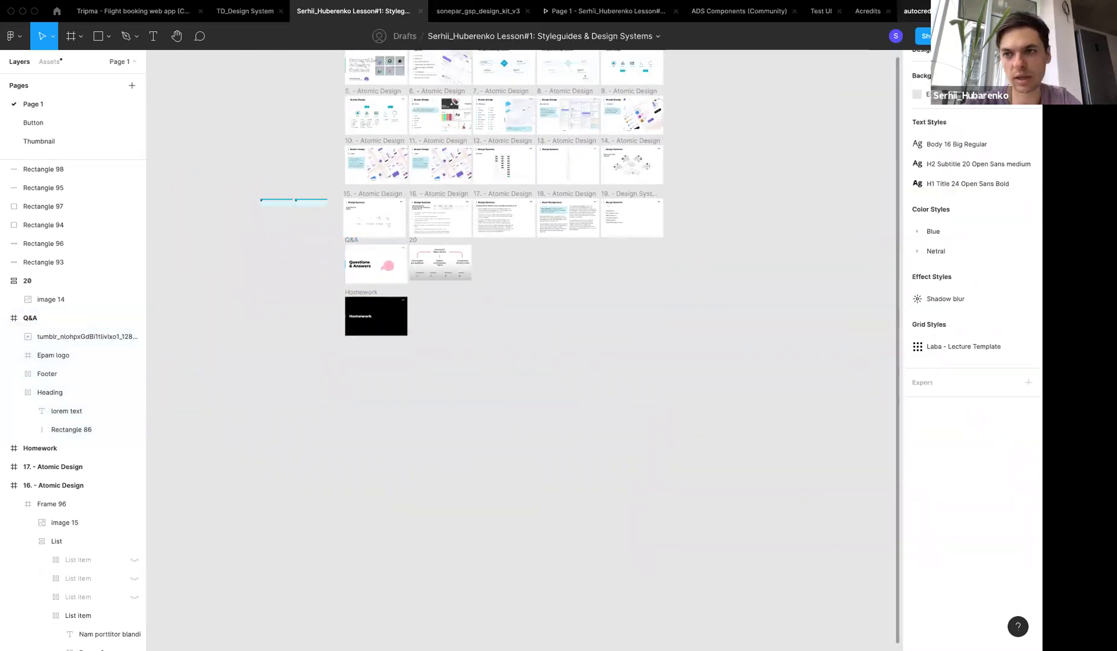
Copy the Lesson#1 file's share link, then go to its Button page
{"action": "left_click", "coordinate": [923, 35]}
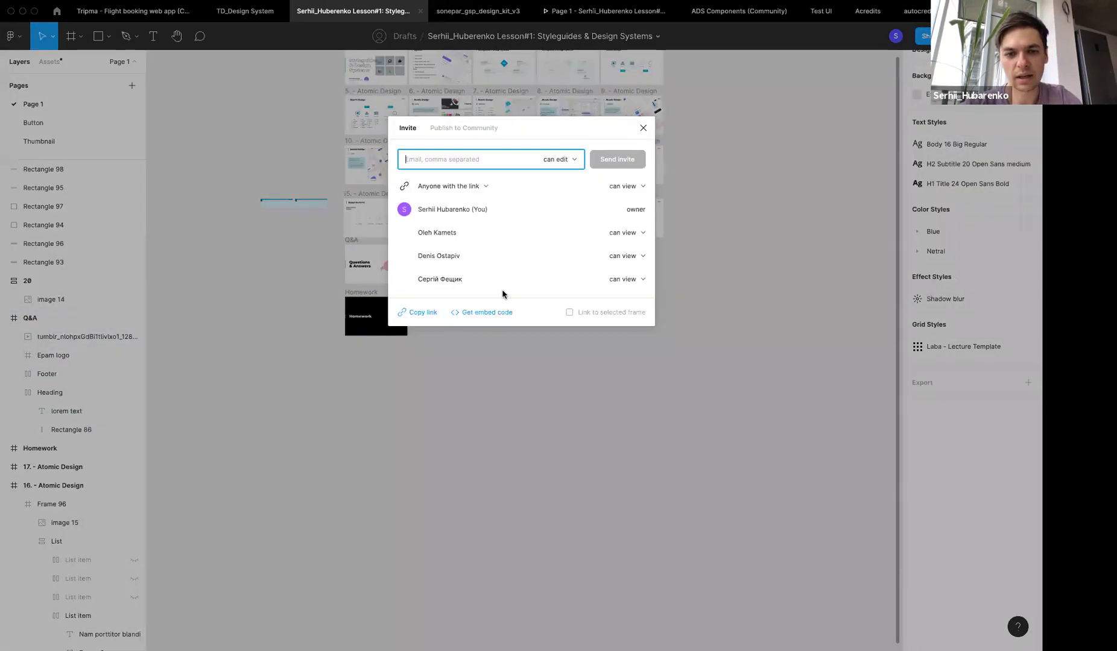
{"action": "left_click", "coordinate": [433, 315]}
{"action": "left_click", "coordinate": [491, 397]}
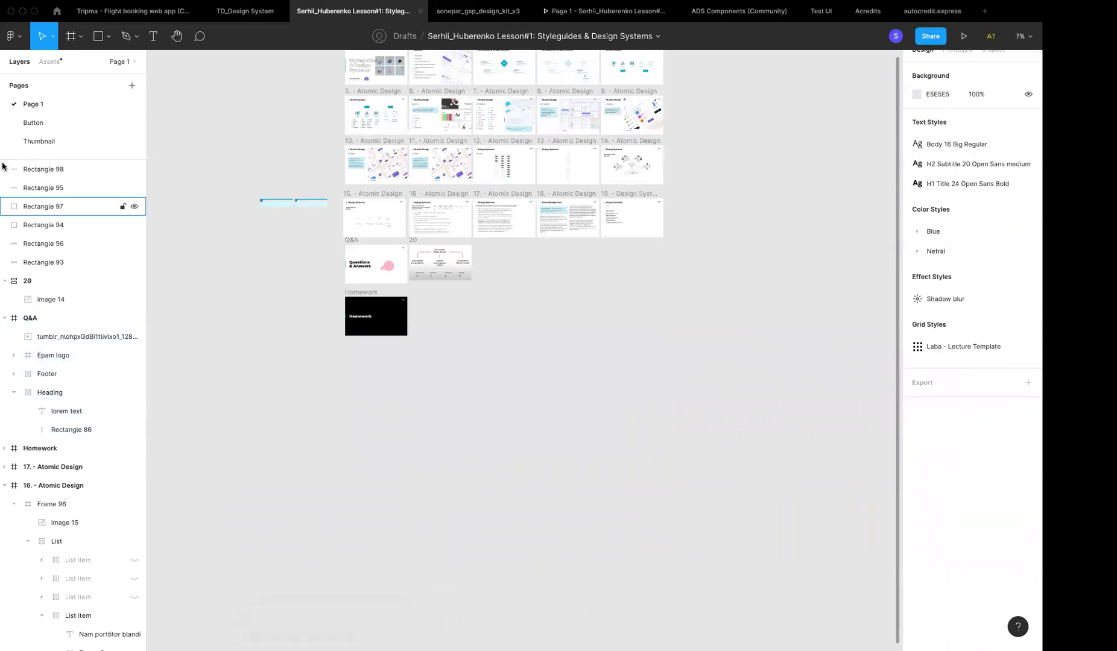
{"action": "left_click", "coordinate": [52, 125]}
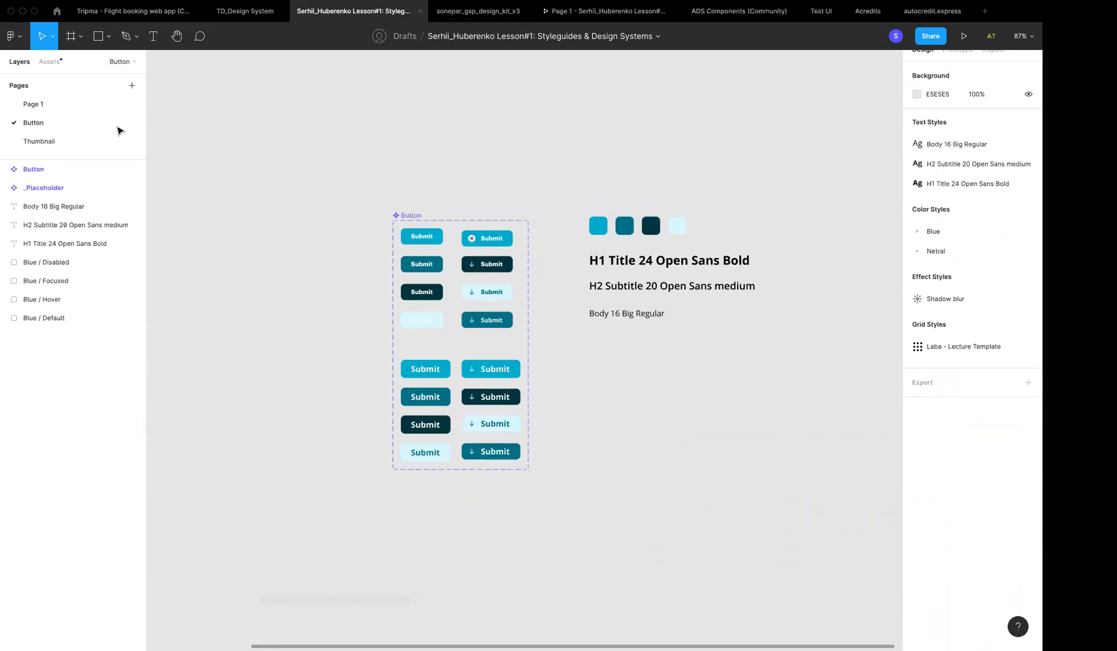
{"action": "scroll", "coordinate": [515, 271], "scroll_direction": "left", "scroll_amount": 3}
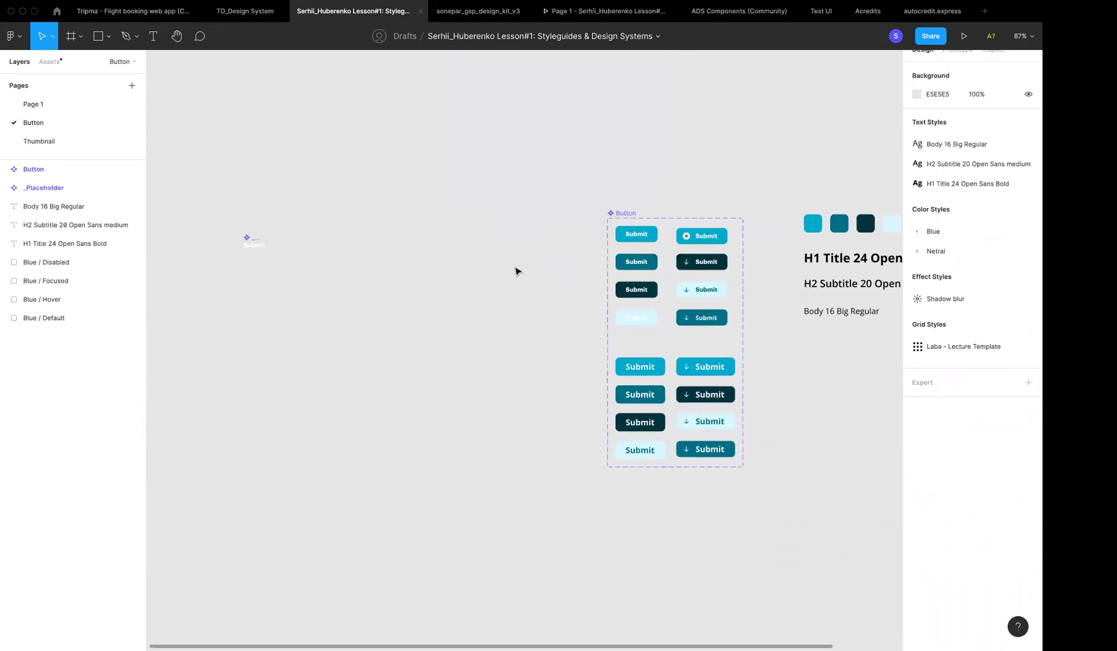
{"action": "left_click", "coordinate": [701, 243]}
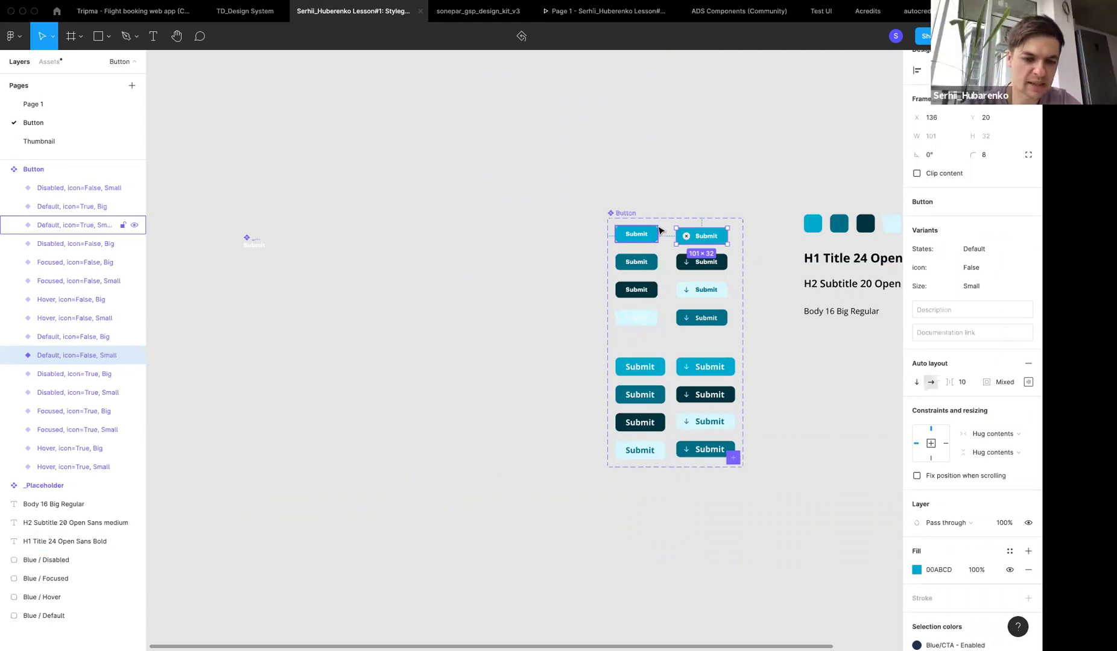
{"action": "scroll", "coordinate": [659, 230], "scroll_direction": "right", "scroll_amount": 2}
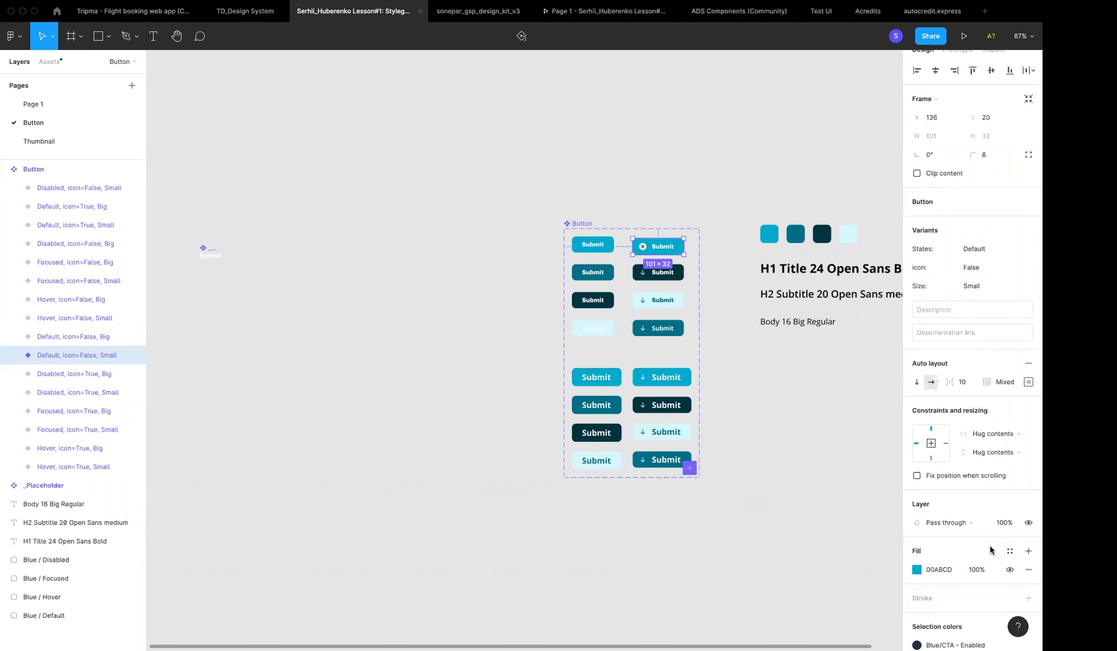
{"action": "left_click", "coordinate": [1008, 551]}
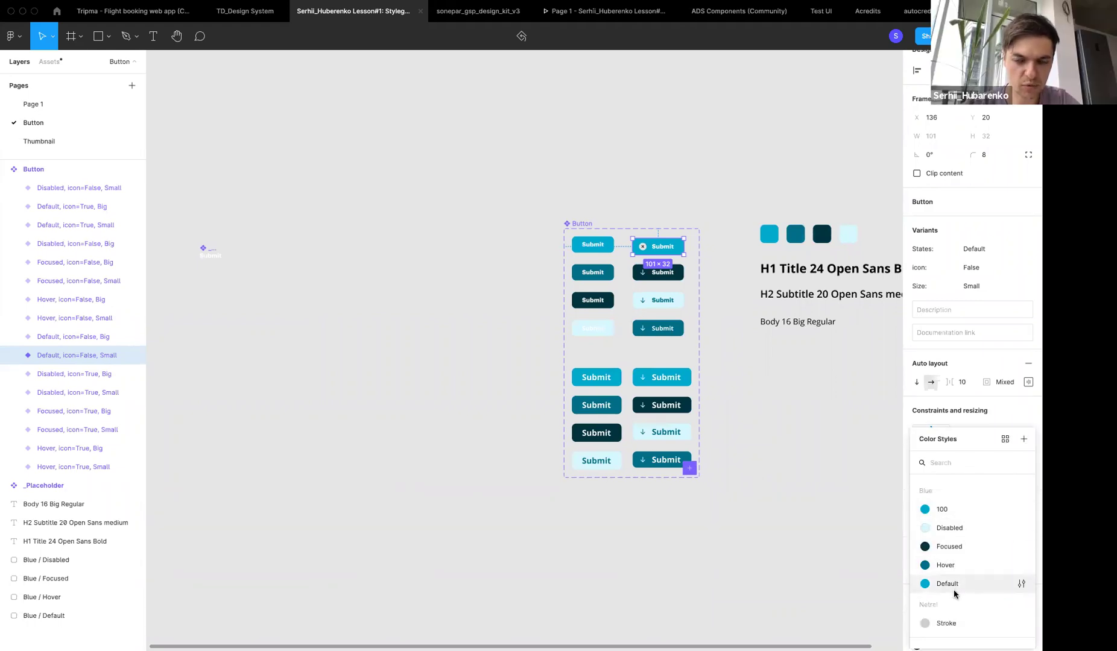
{"action": "left_click", "coordinate": [626, 149]}
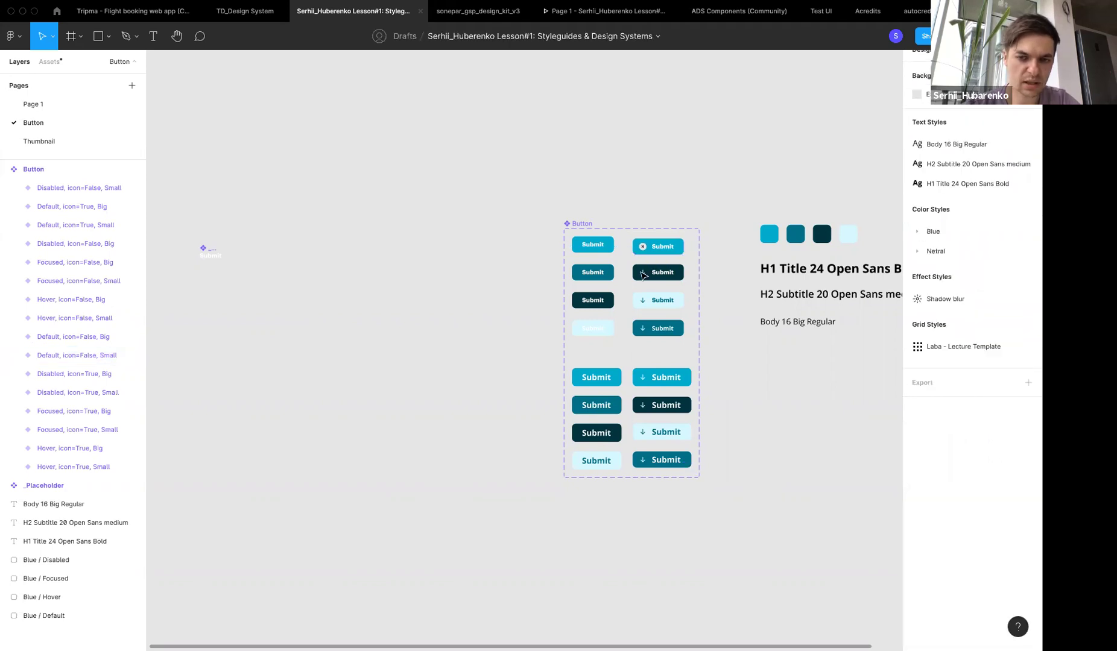
{"action": "left_click", "coordinate": [657, 247]}
{"action": "scroll", "coordinate": [774, 457], "scroll_direction": "right", "scroll_amount": 5}
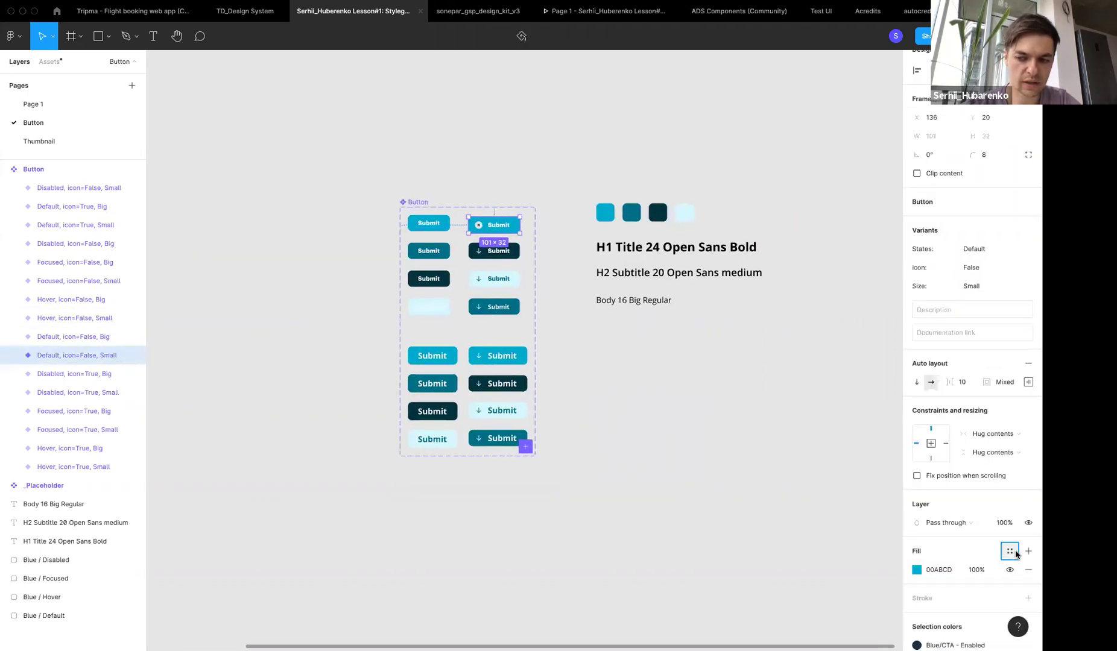
{"action": "left_click", "coordinate": [1013, 552]}
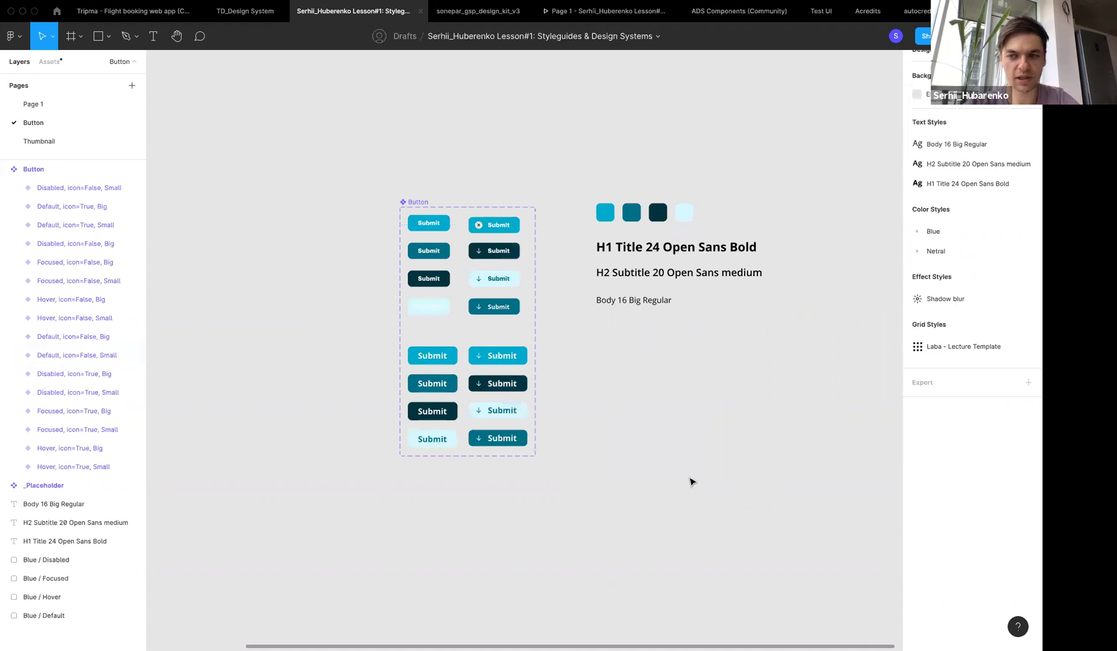
{"action": "left_click", "coordinate": [429, 221]}
Copy a Submit button above the set into a row, giving two Blue Hover and Blue Focused fills
{"action": "mouse_move", "coordinate": [435, 229]}
{"action": "left_mouse_down"}
{"action": "mouse_move", "coordinate": [432, 98]}
{"action": "mouse_move", "coordinate": [481, 98]}
{"action": "left_mouse_up"}
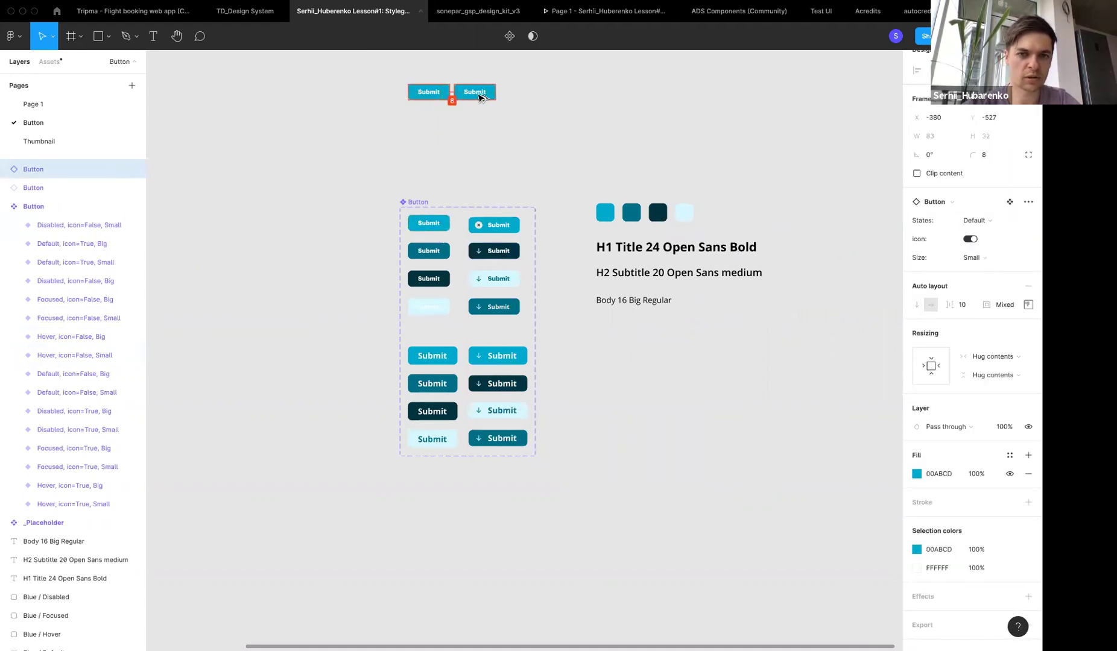
{"action": "key", "text": "ctrl+d"}
{"action": "key", "text": "ctrl+d"}
{"action": "left_click", "coordinate": [478, 96]}
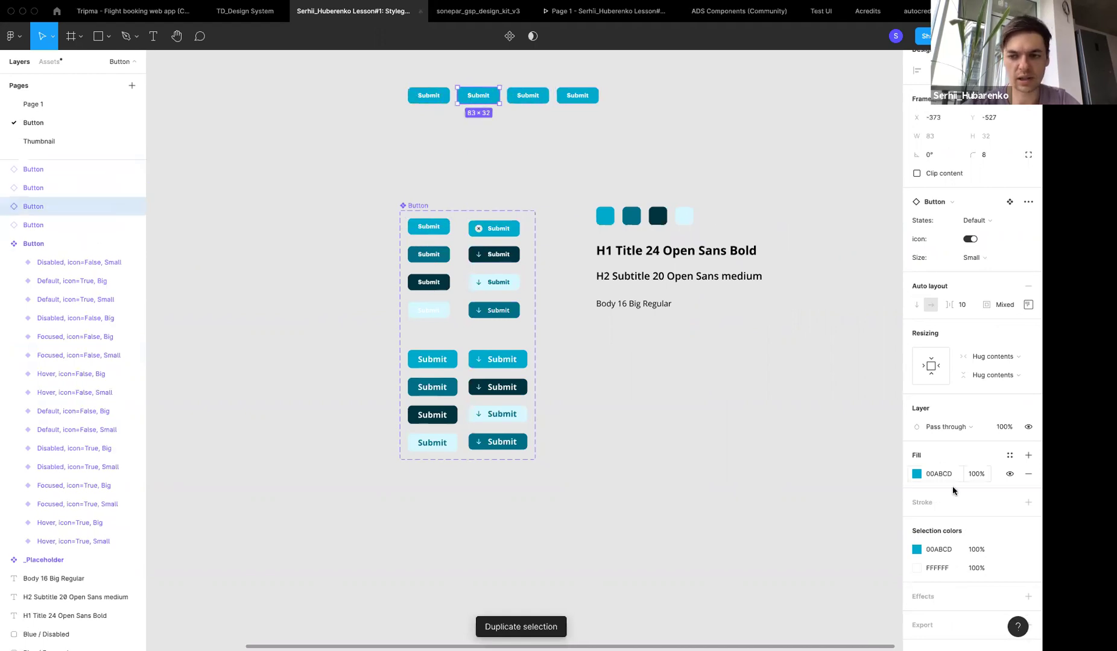
{"action": "left_click", "coordinate": [1010, 455]}
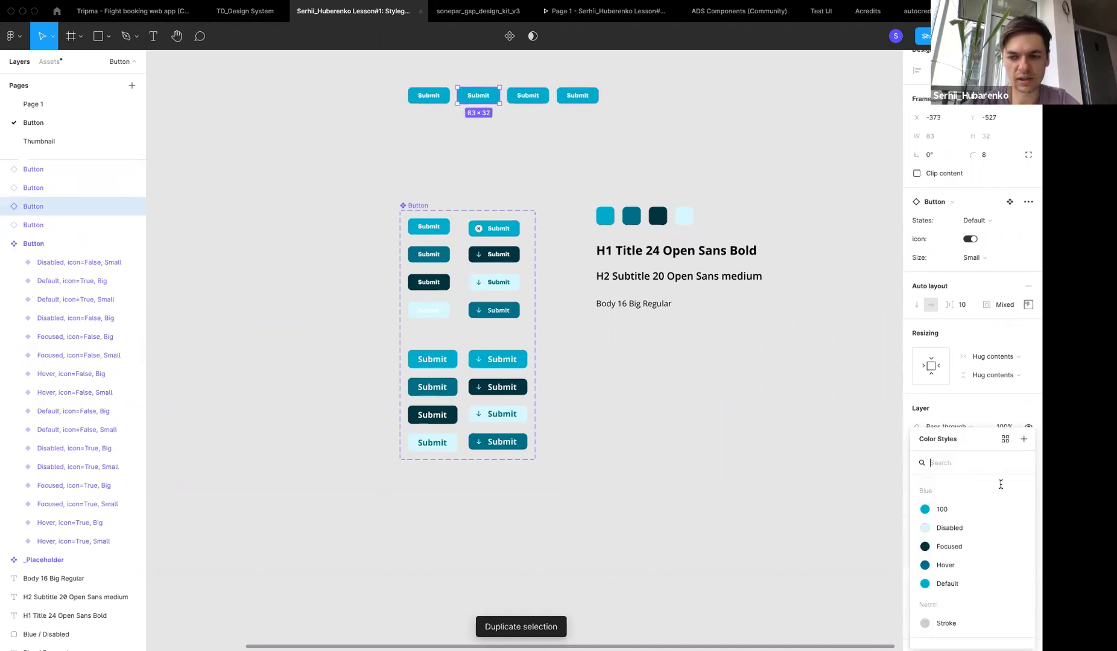
{"action": "left_click", "coordinate": [946, 565]}
{"action": "left_click", "coordinate": [528, 96]}
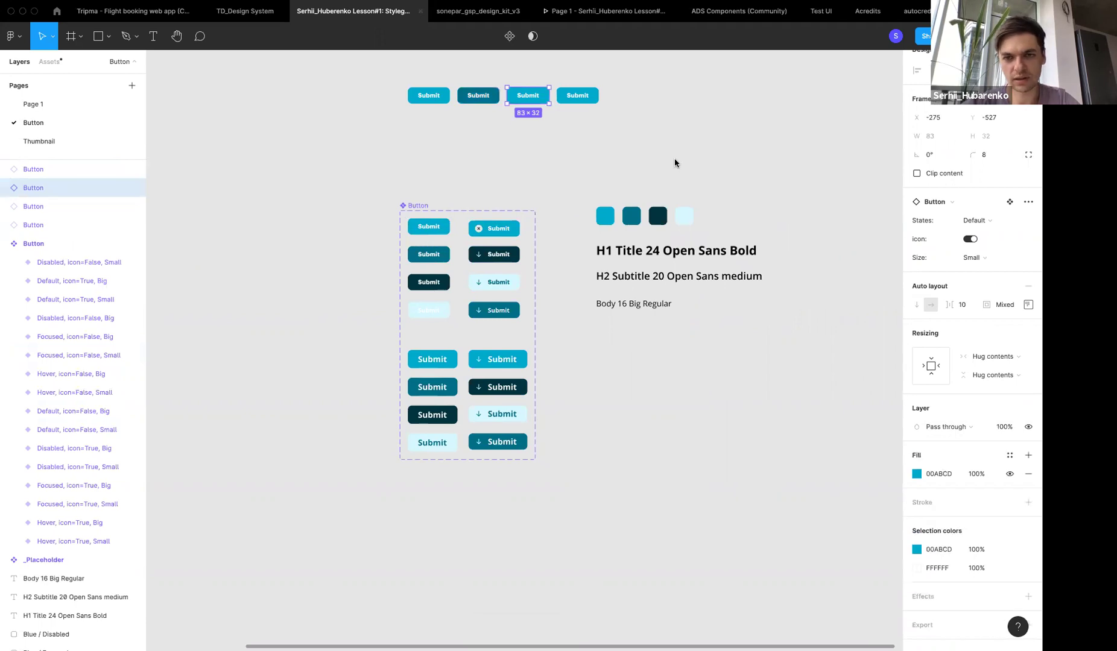
{"action": "left_click", "coordinate": [1010, 452]}
{"action": "left_click", "coordinate": [967, 545]}
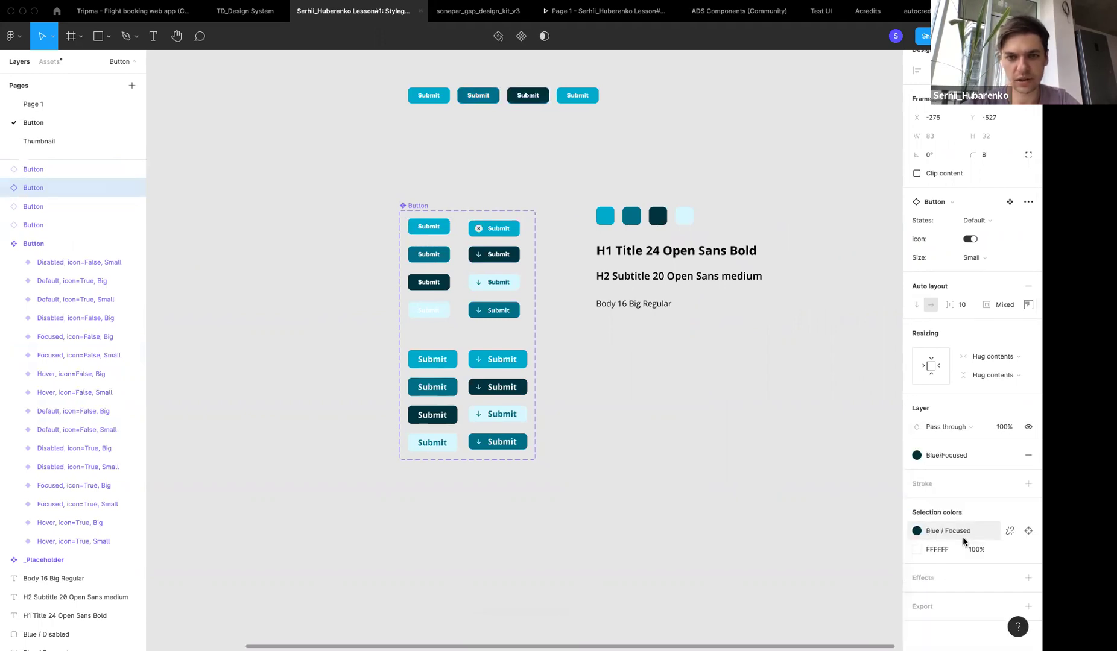
Give the fourth button Blue Disabled fill and dark Submit text at 50% opacity
{"action": "left_click", "coordinate": [577, 96]}
{"action": "left_click", "coordinate": [1010, 455]}
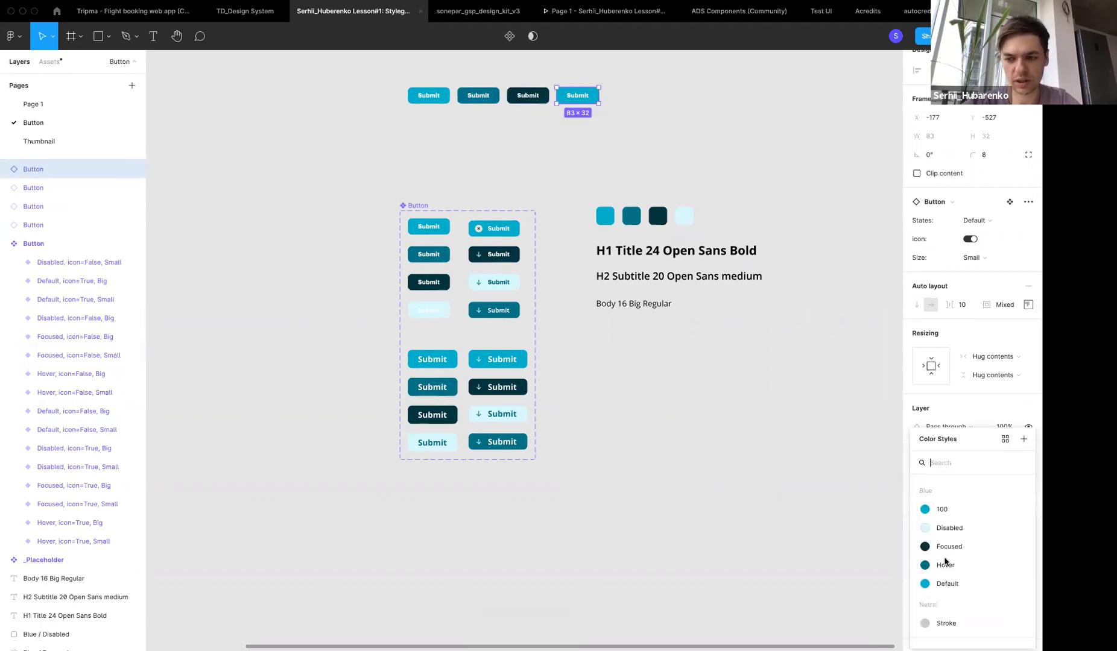
{"action": "left_click", "coordinate": [949, 528]}
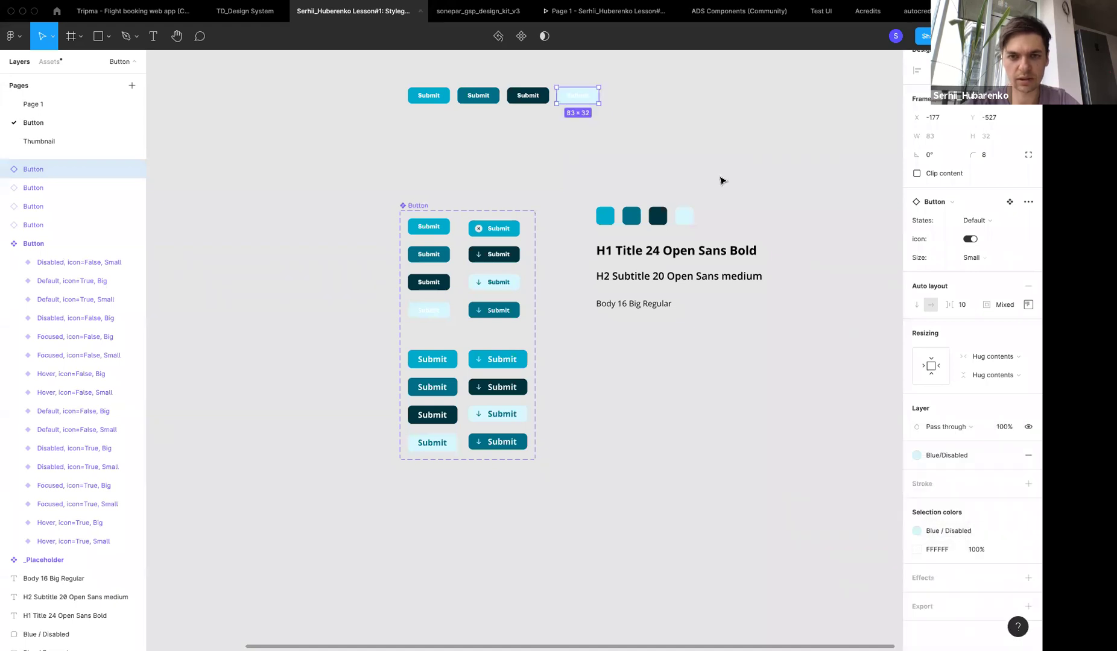
{"action": "double_click", "coordinate": [560, 95]}
{"action": "key", "text": "i"}
{"action": "left_click", "coordinate": [658, 216]}
{"action": "left_click", "coordinate": [661, 185]}
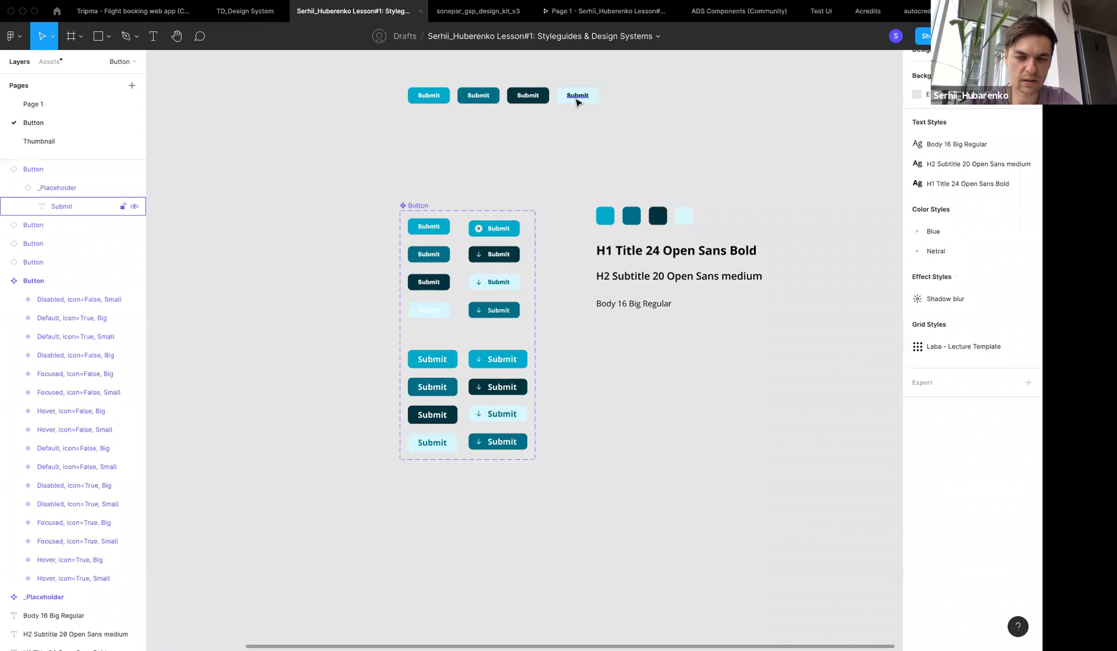
{"action": "left_click", "coordinate": [578, 98]}
{"action": "key", "text": "5"}
{"action": "left_click", "coordinate": [559, 164]}
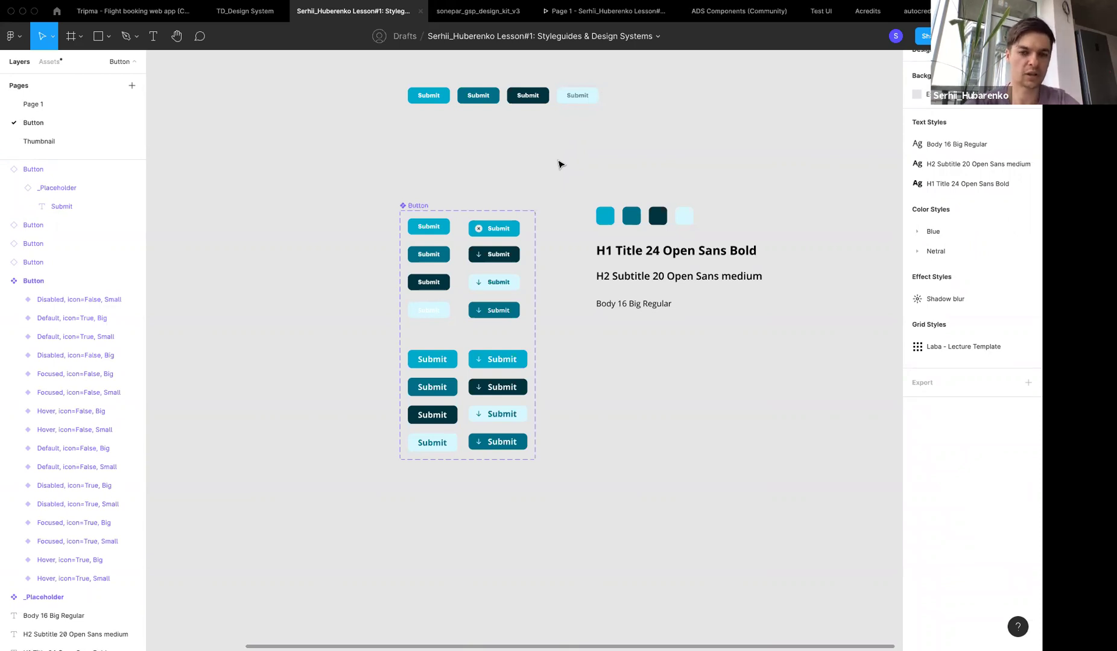
Move the _Placeholder component beside the Button set and inspect its nested variant layers
{"action": "scroll", "coordinate": [560, 164], "scroll_direction": "left", "scroll_amount": 5}
{"action": "scroll", "coordinate": [560, 164], "scroll_direction": "down", "scroll_amount": 2}
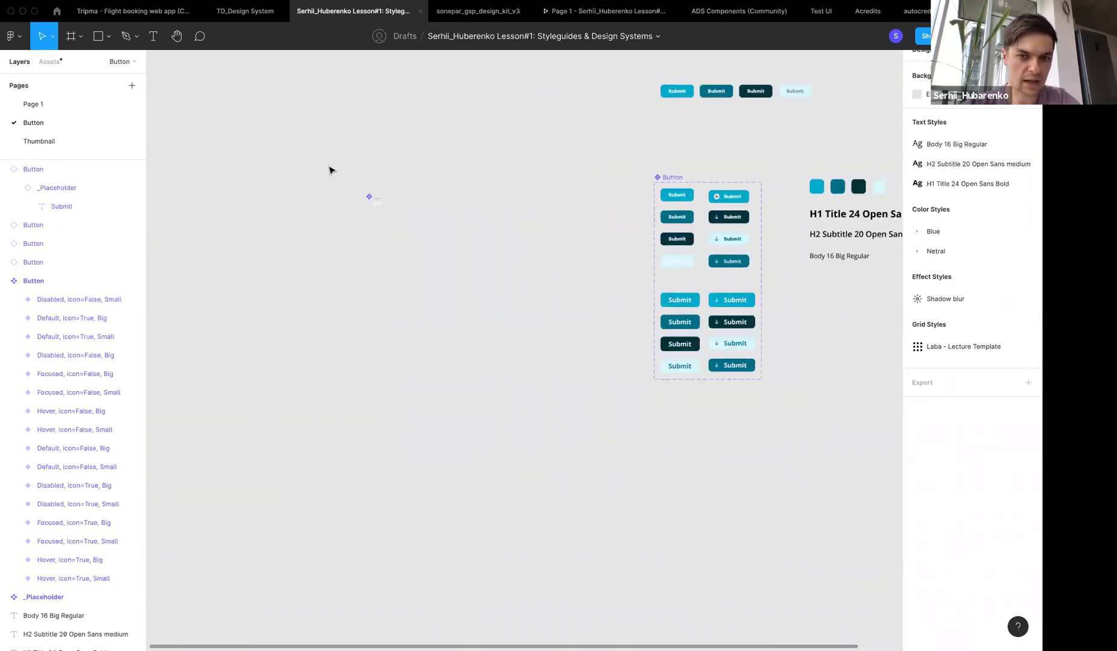
{"action": "left_click_drag", "start_coordinate": [372, 196], "coordinate": [624, 193]}
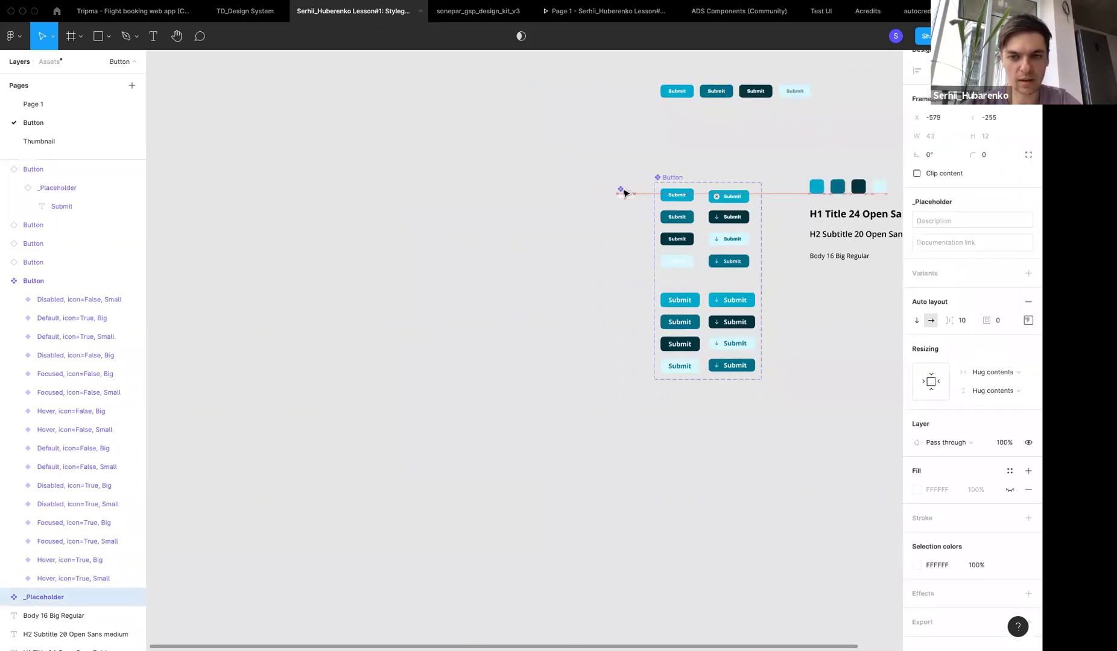
{"action": "scroll", "coordinate": [625, 193], "scroll_direction": "right", "scroll_amount": 5}
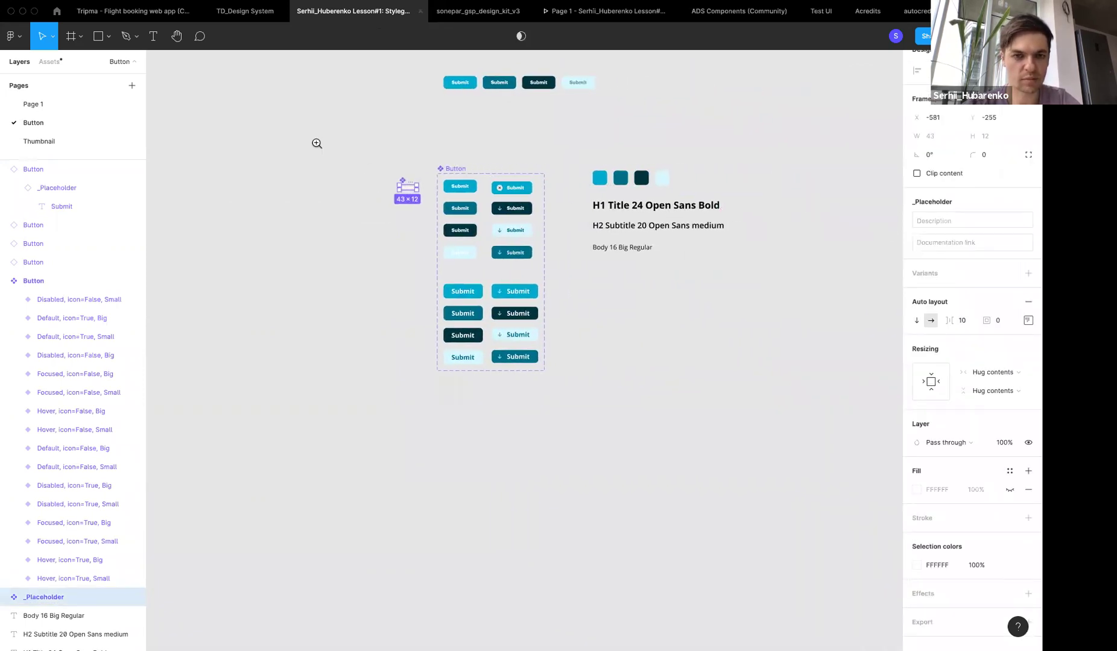
{"action": "scroll", "coordinate": [441, 142], "scroll_direction": "up", "scroll_amount": 2}
{"action": "scroll", "coordinate": [441, 141], "scroll_direction": "up", "scroll_amount": 2}
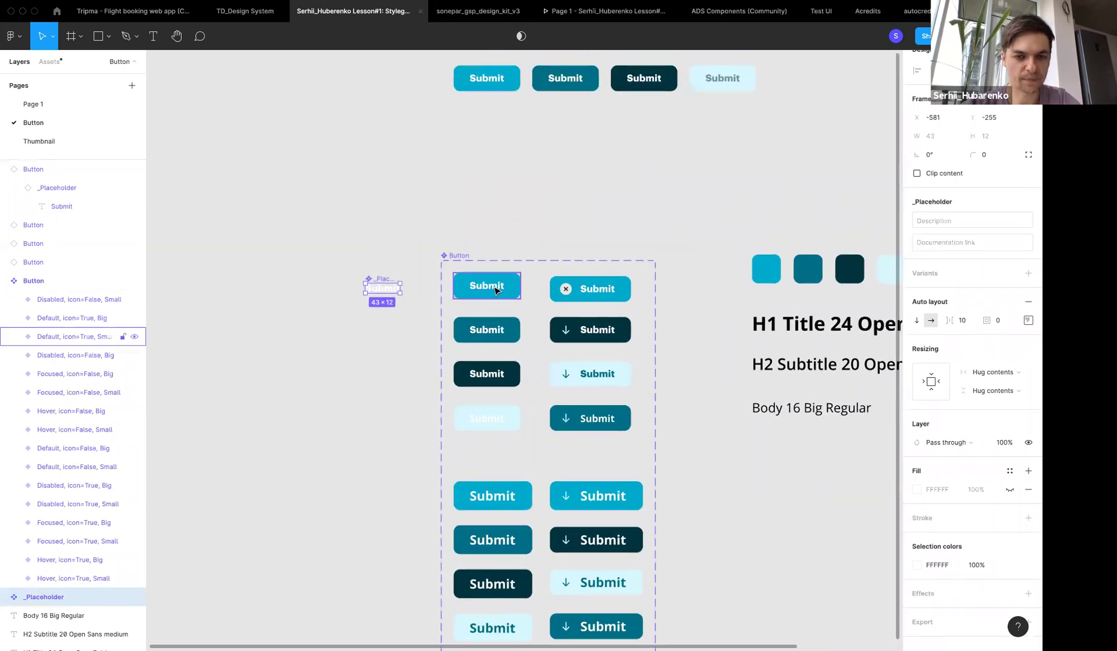
{"action": "left_click", "coordinate": [496, 289]}
{"action": "double_click", "coordinate": [492, 287]}
{"action": "left_click", "coordinate": [388, 278]}
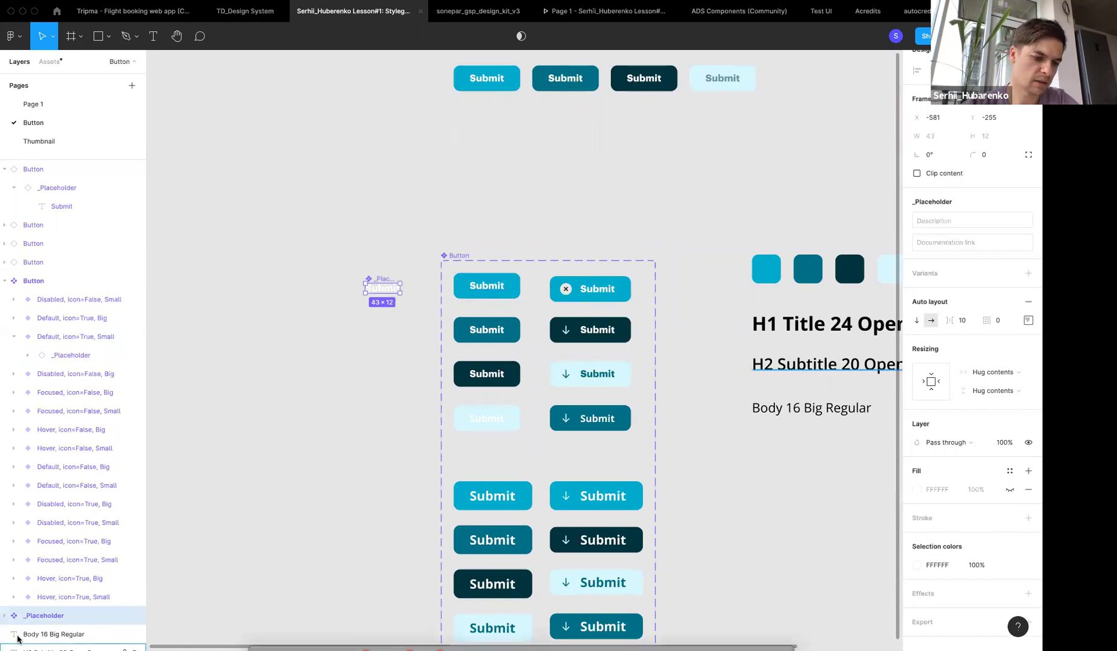
Rename the component to _Placeholder and move it further left on the canvas
{"action": "right_click", "coordinate": [119, 617]}
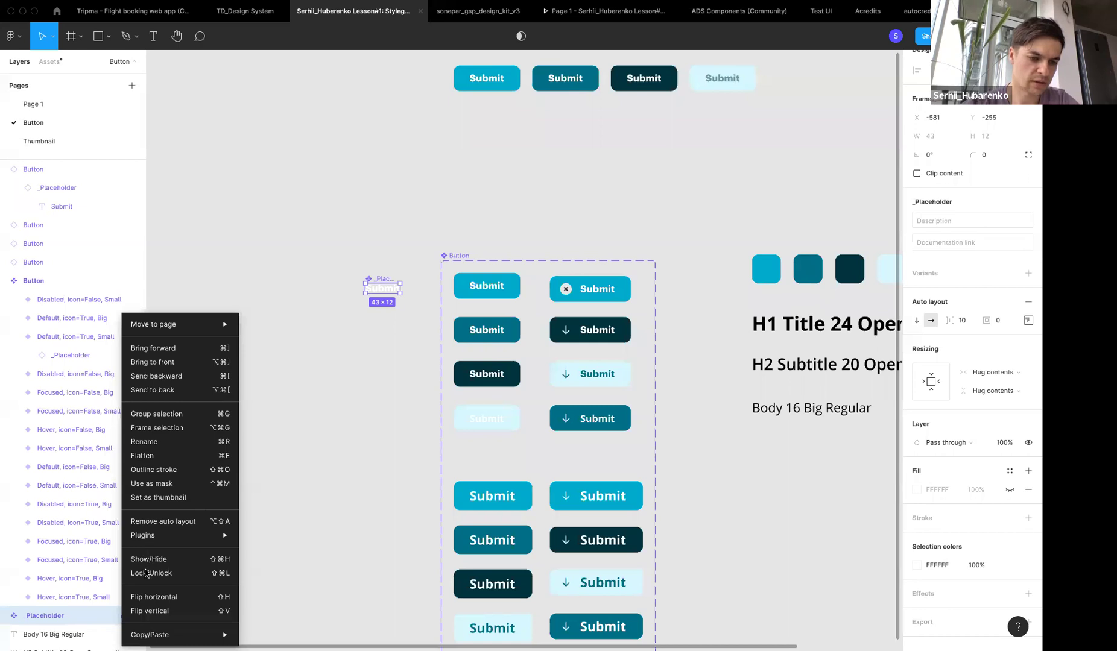
{"action": "key", "text": "Escape"}
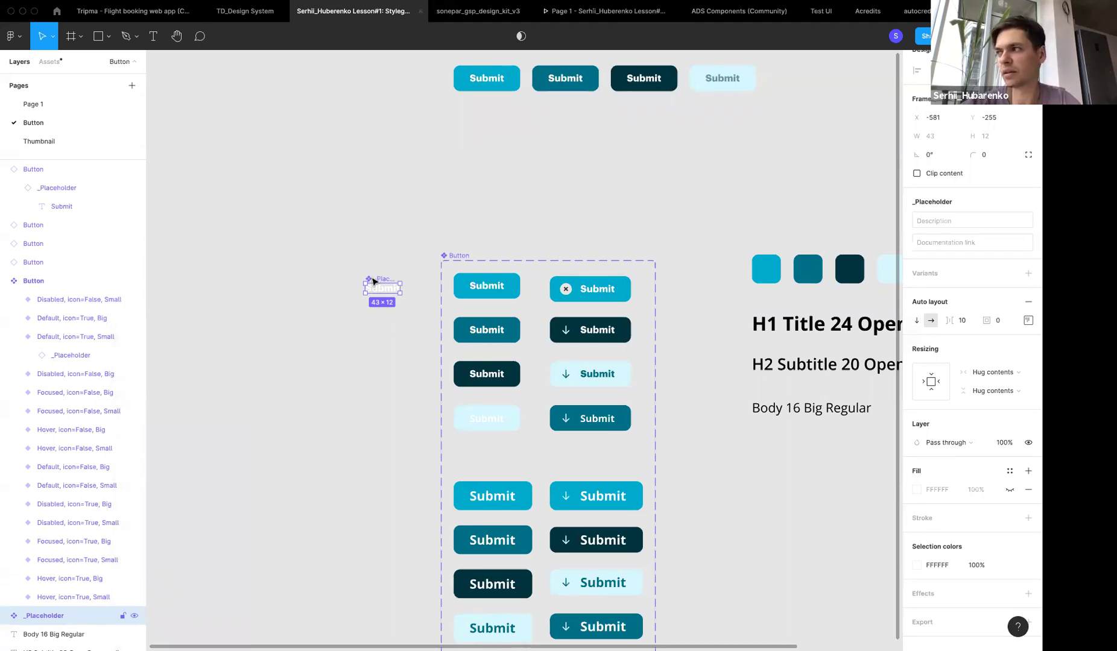
{"action": "key", "text": "super+r"}
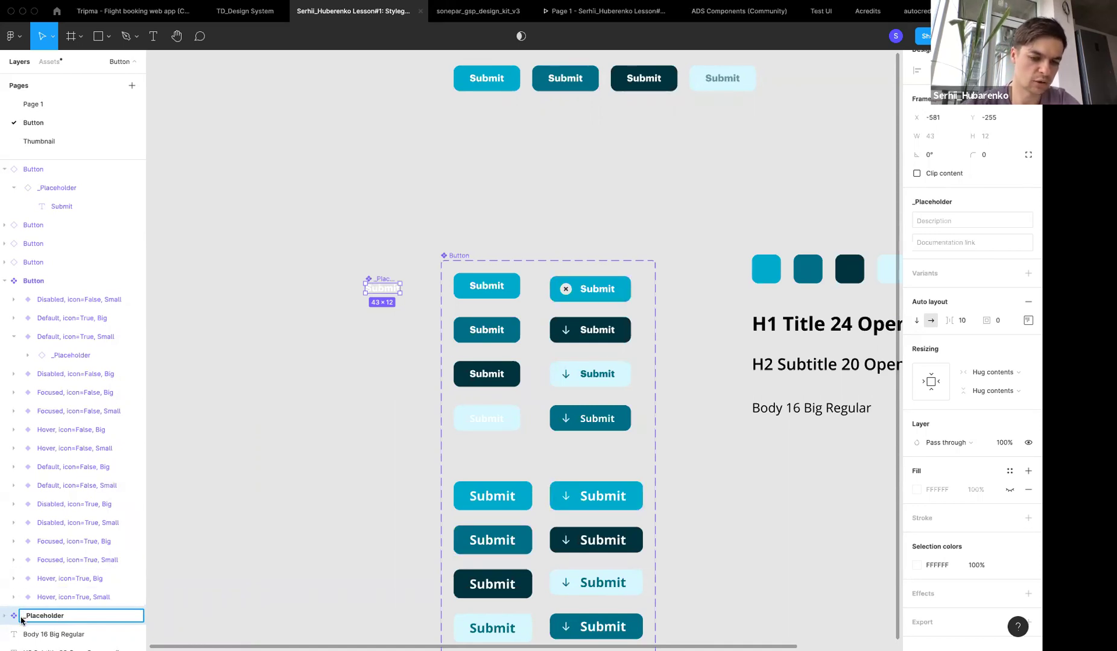
{"action": "left_click", "coordinate": [355, 220]}
{"action": "left_click_drag", "start_coordinate": [381, 285], "coordinate": [278, 283]}
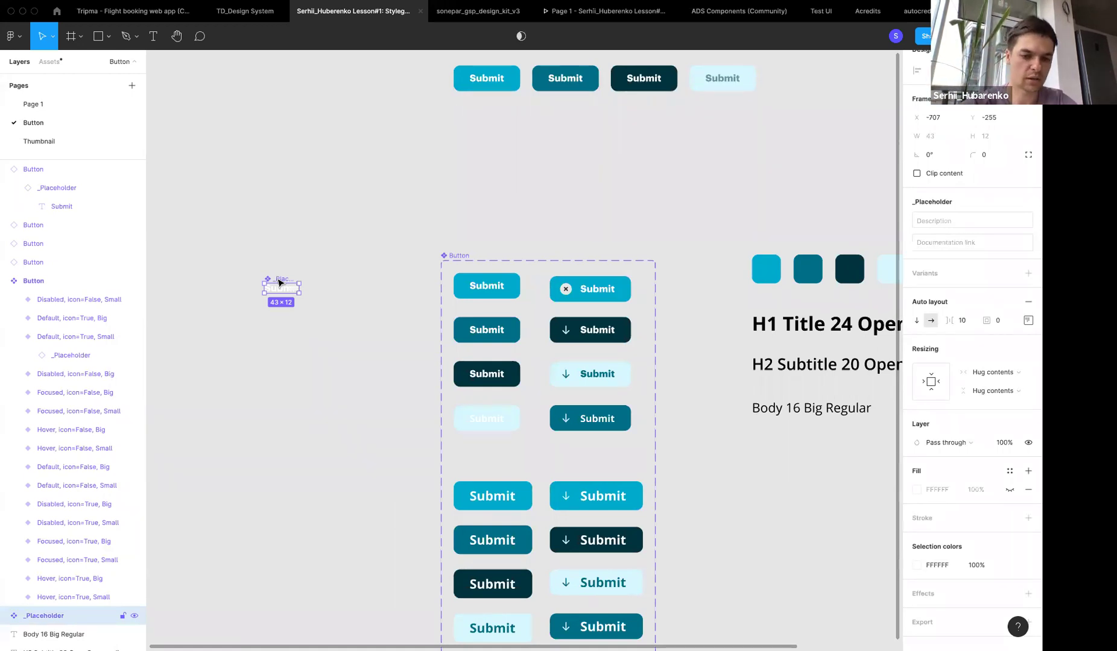
Try Semibold, then Thin, then Regular weights on the _Placeholder's Submit text, ending on Regular
{"action": "double_click", "coordinate": [281, 289]}
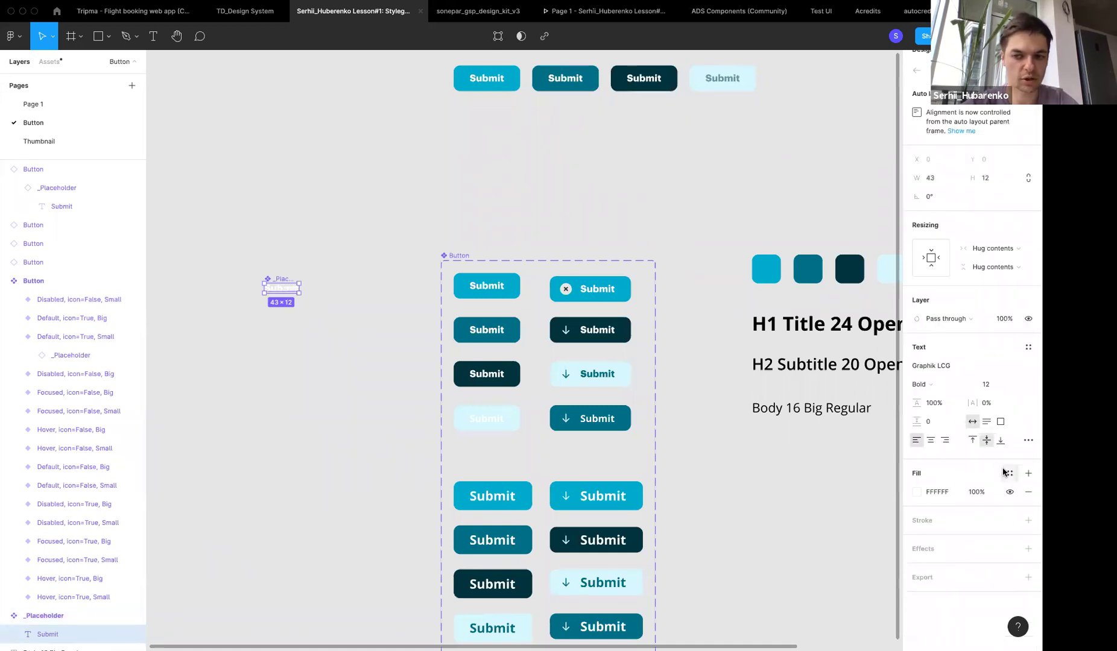
{"action": "left_click", "coordinate": [945, 385]}
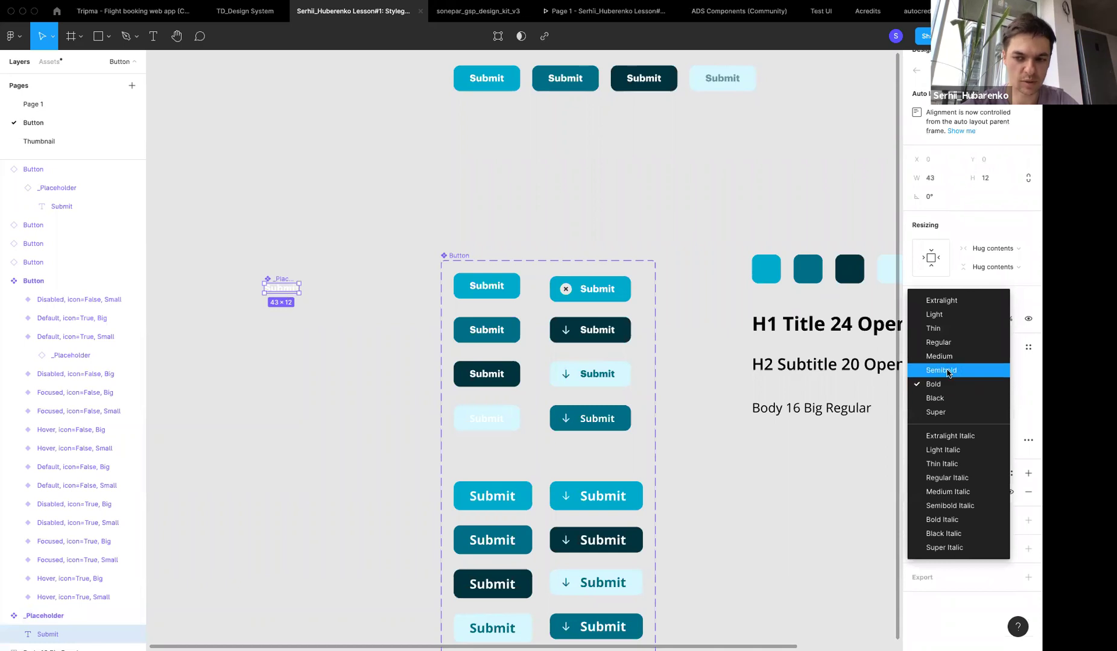
{"action": "left_click", "coordinate": [949, 371]}
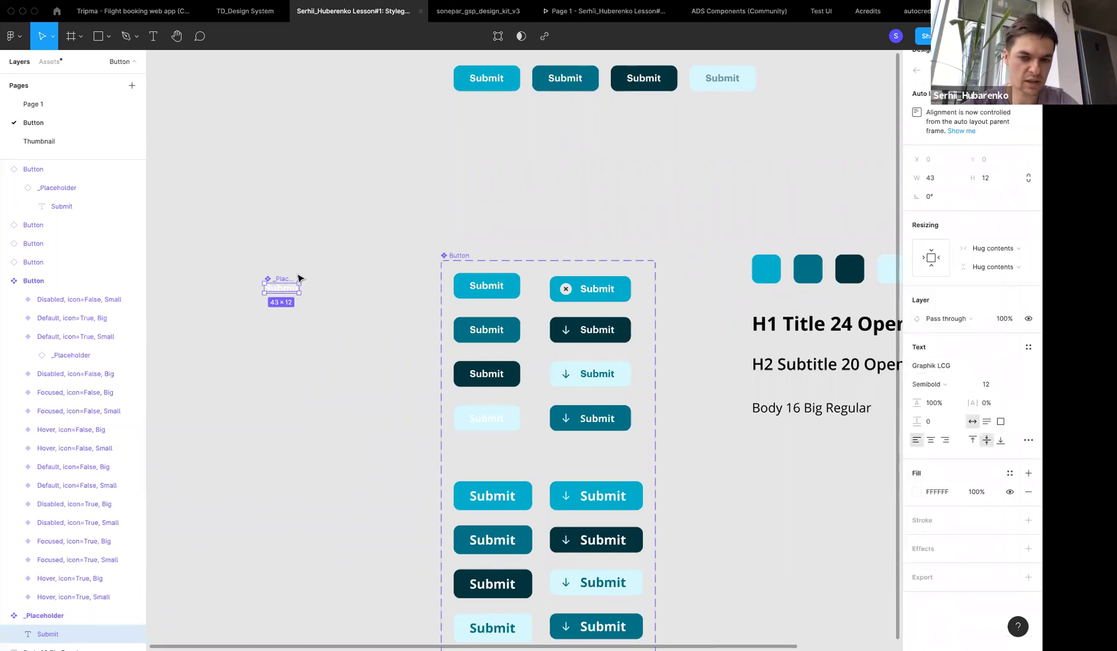
{"action": "key", "text": "ctrl+b"}
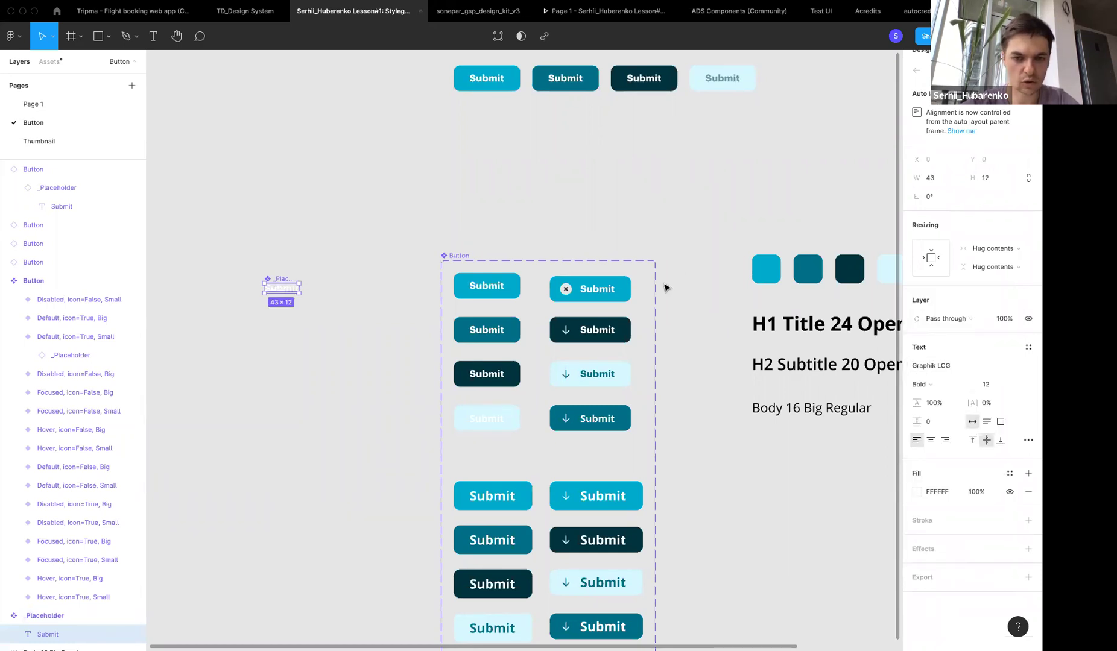
{"action": "left_click", "coordinate": [933, 386]}
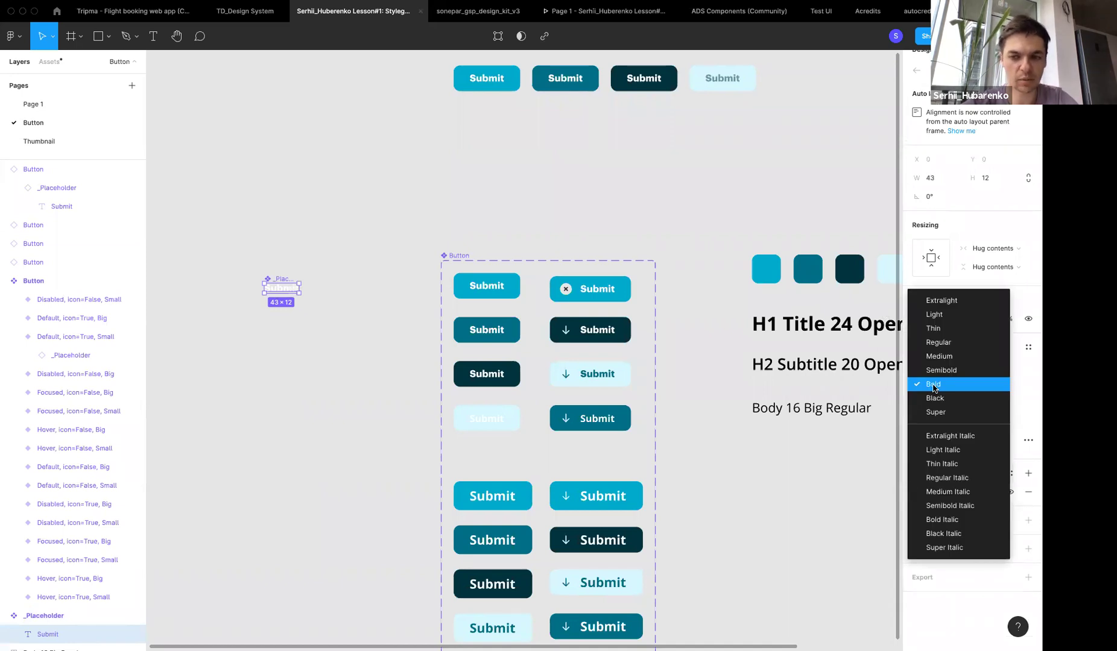
{"action": "left_click", "coordinate": [949, 330]}
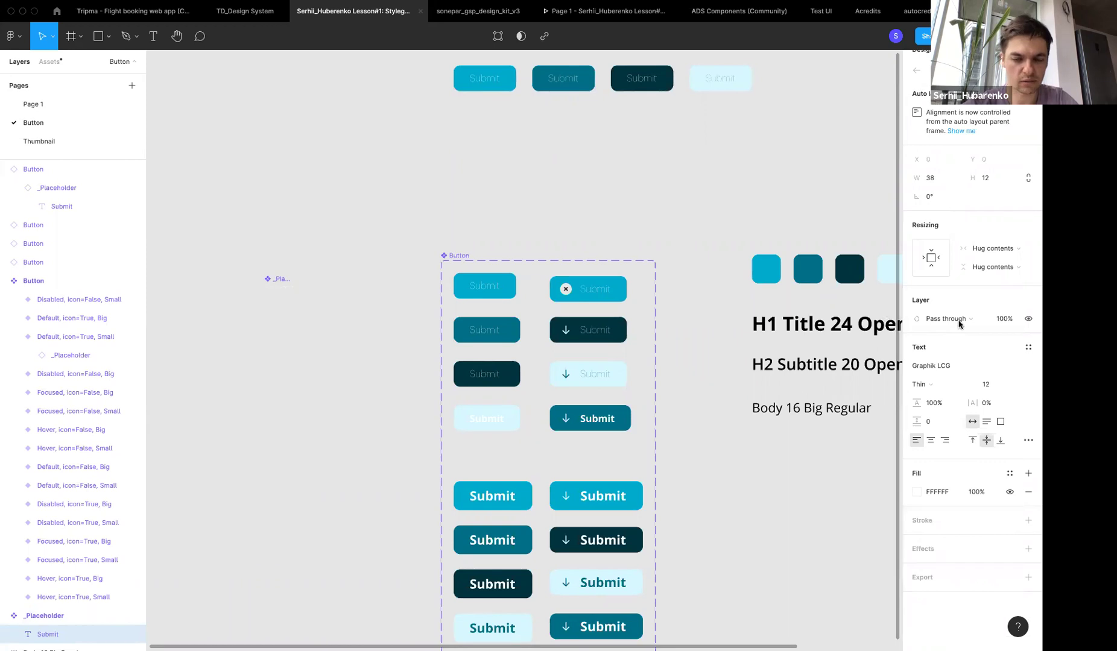
{"action": "left_click", "coordinate": [928, 384]}
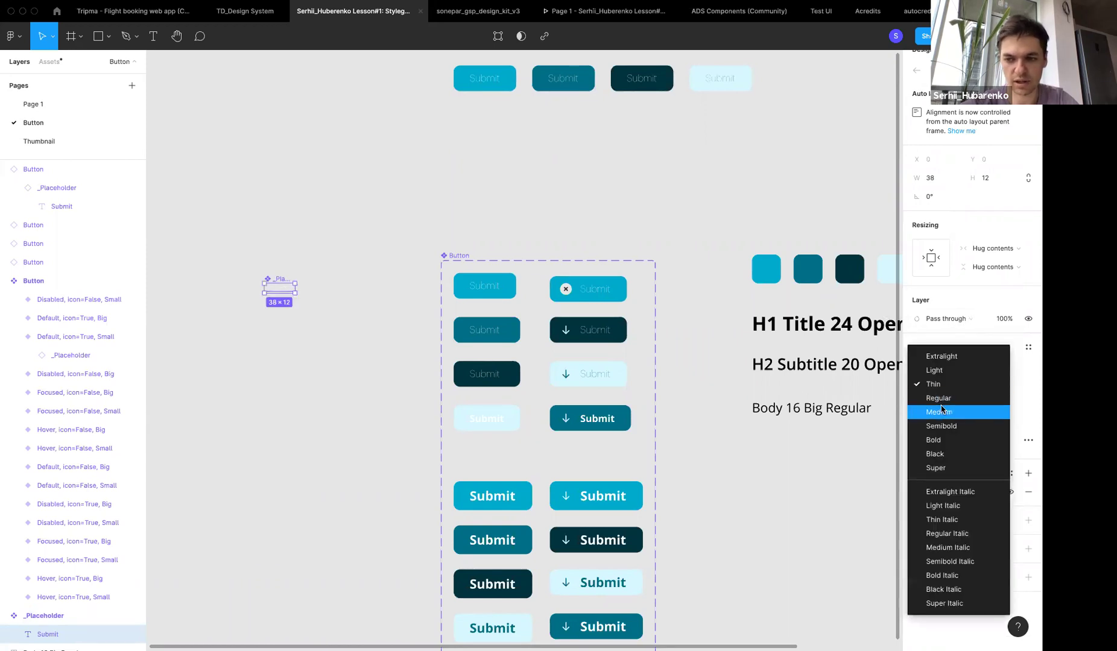
{"action": "left_click", "coordinate": [940, 399]}
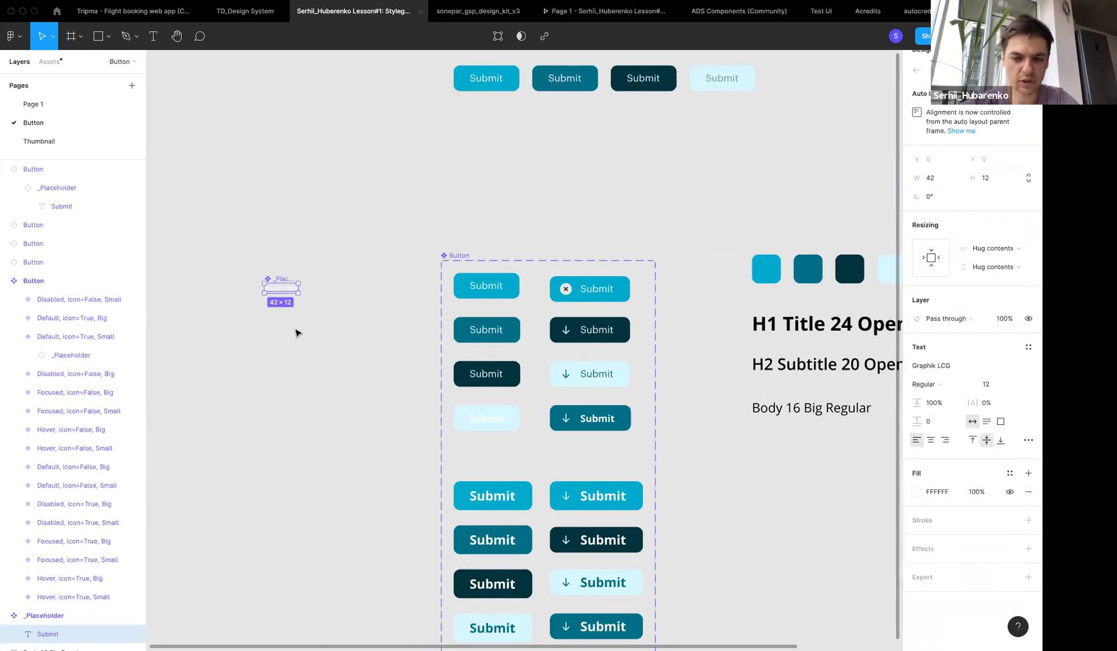
{"action": "scroll", "coordinate": [513, 225], "scroll_direction": "down", "scroll_amount": 3}
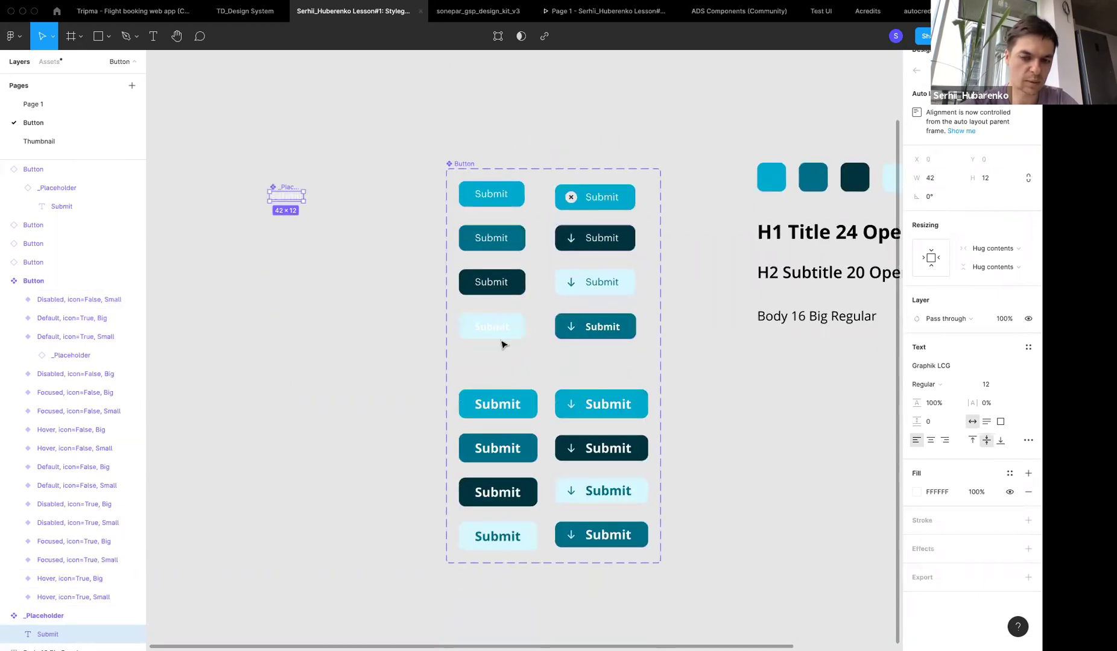
Return the placeholder text to Bold and delete the loose row of four Submit buttons
{"action": "key", "text": "ctrl+z"}
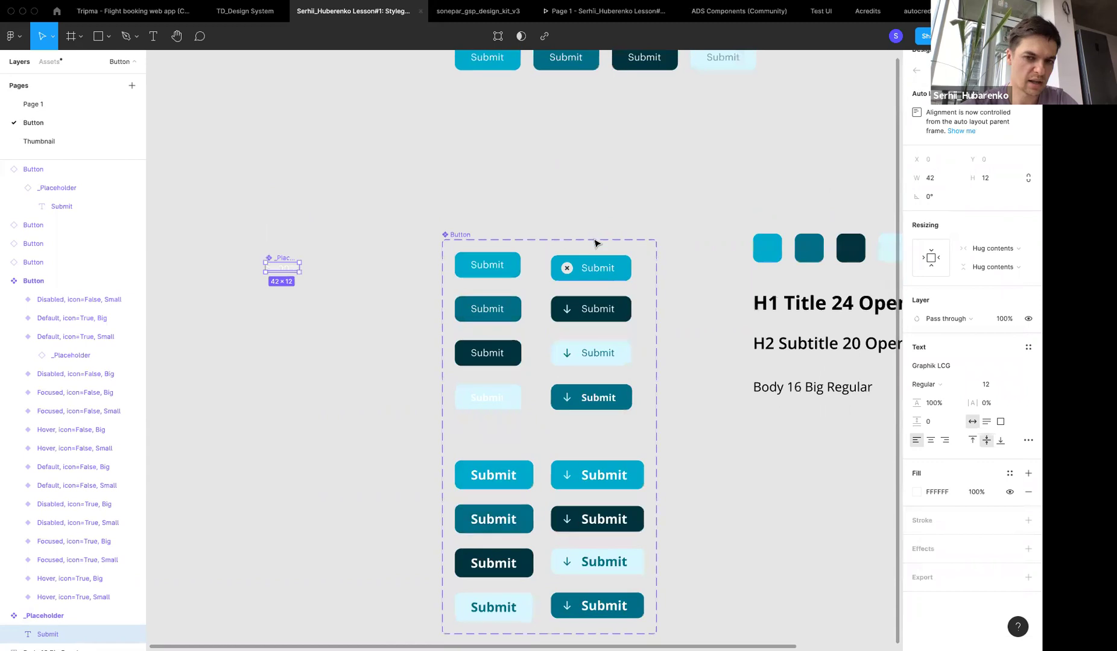
{"action": "scroll", "coordinate": [394, 282], "scroll_direction": "up", "scroll_amount": 3}
{"action": "key", "text": "ctrl+b"}
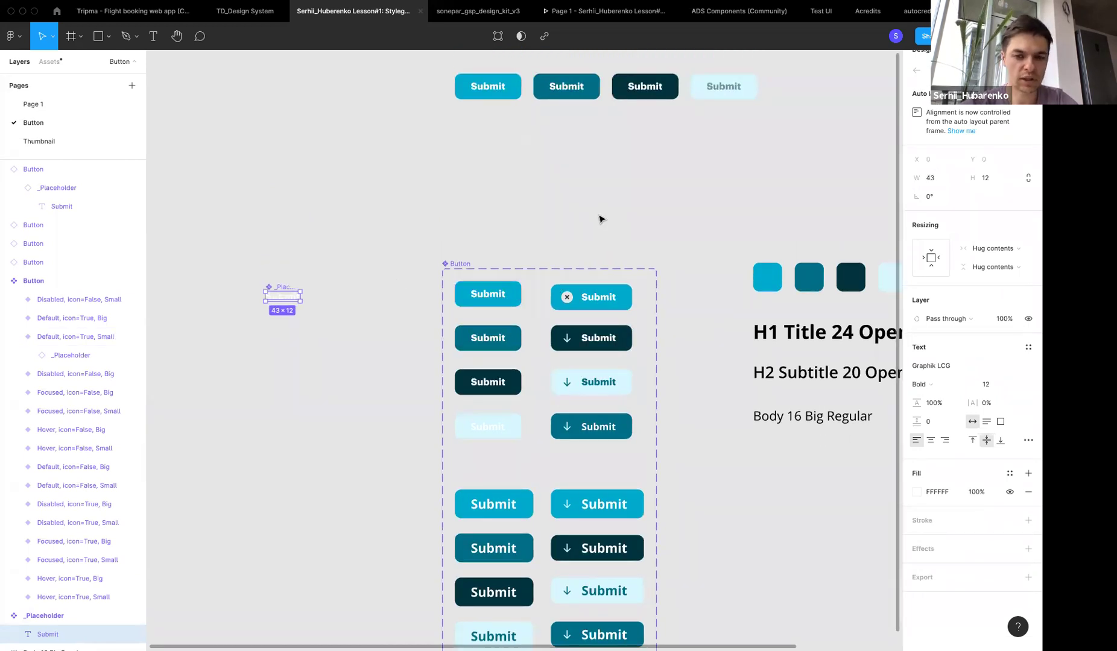
{"action": "left_click", "coordinate": [516, 286]}
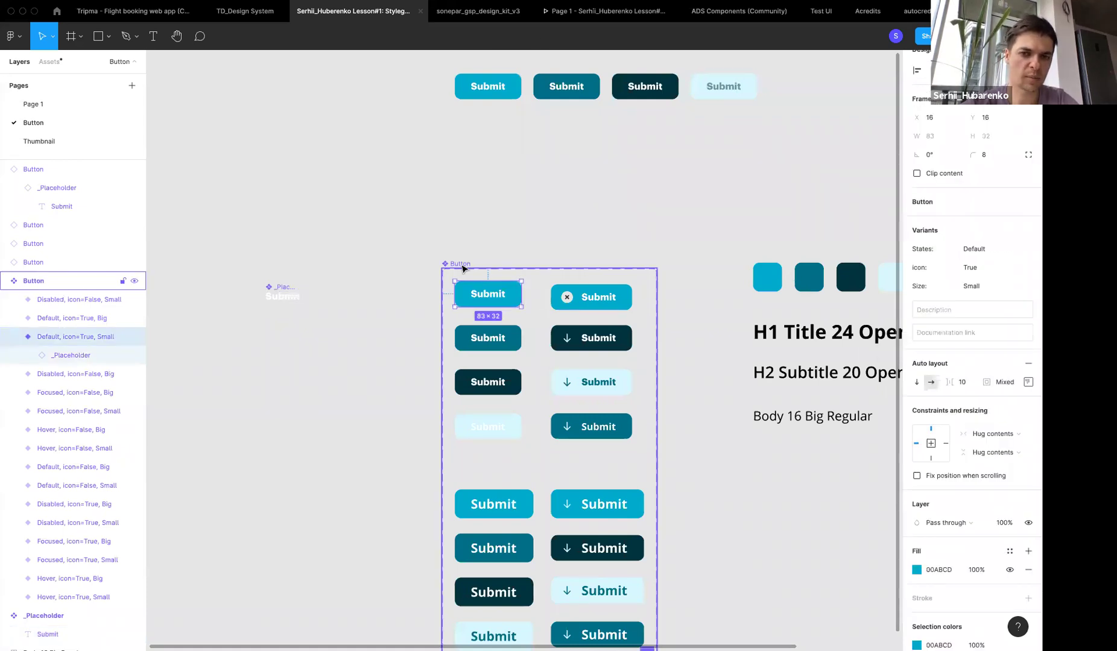
{"action": "scroll", "coordinate": [543, 181], "scroll_direction": "down", "scroll_amount": 3}
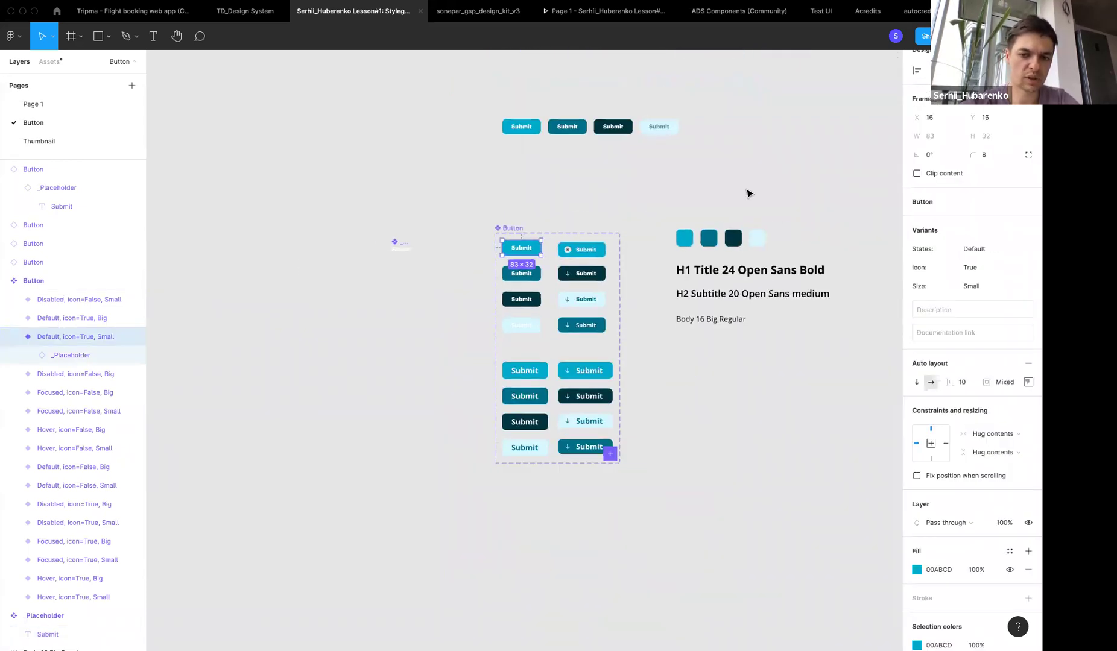
{"action": "left_click_drag", "start_coordinate": [471, 70], "coordinate": [754, 196]}
{"action": "key", "text": "Delete"}
Select the Button variants to test a corner-radius change, then undo it
{"action": "scroll", "coordinate": [535, 239], "scroll_direction": "up", "scroll_amount": 3}
{"action": "left_click", "coordinate": [490, 281]}
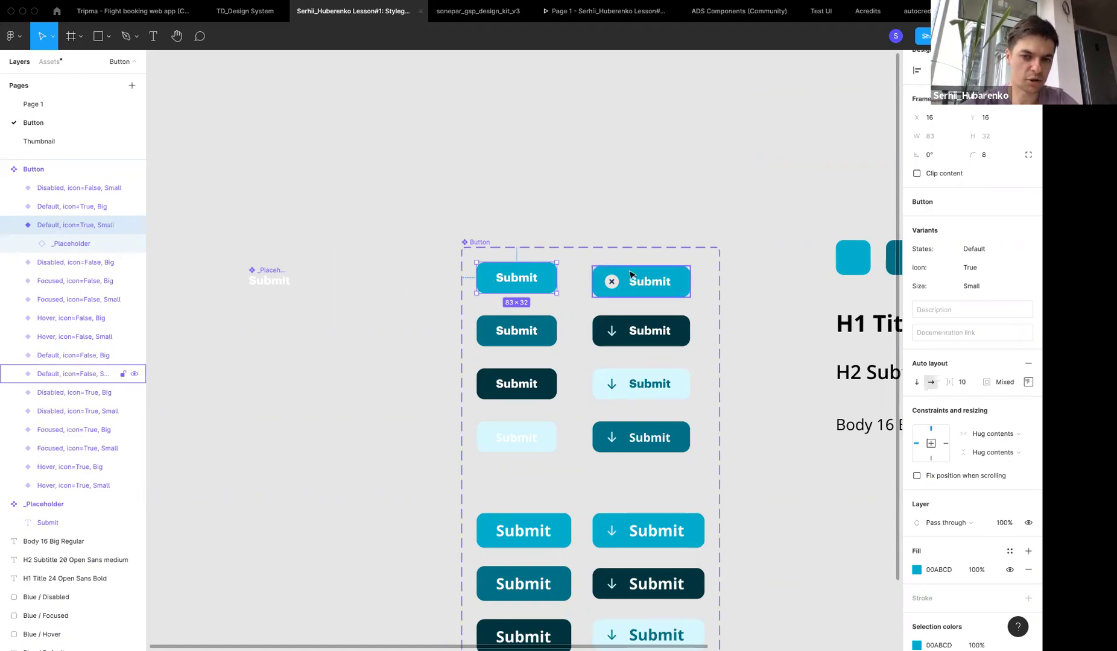
{"action": "scroll", "coordinate": [748, 545], "scroll_direction": "down", "scroll_amount": 3}
{"action": "scroll", "coordinate": [570, 216], "scroll_direction": "up", "scroll_amount": 2}
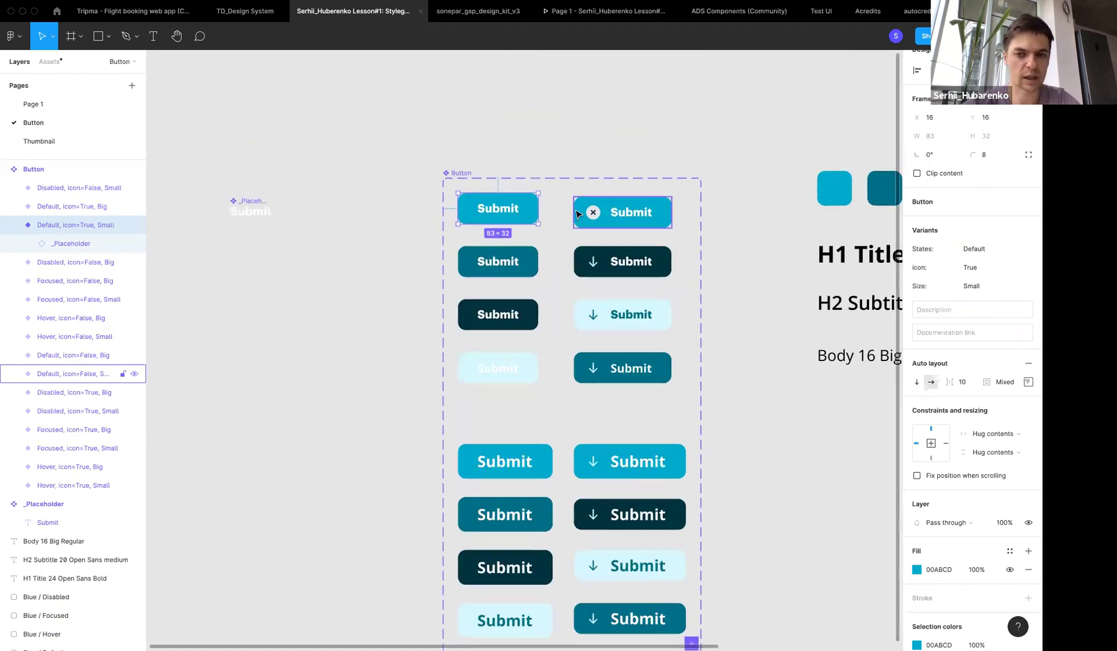
{"action": "left_click_drag", "start_coordinate": [452, 202], "coordinate": [676, 582]}
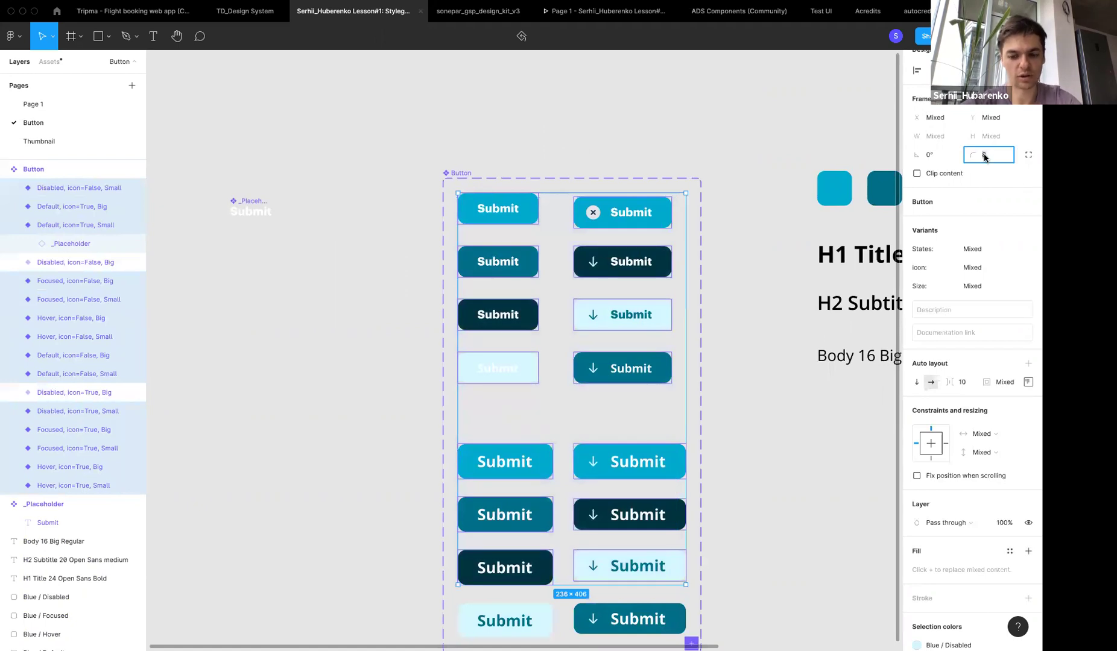
{"action": "type", "text": "0"}
{"action": "left_click", "coordinate": [761, 109]}
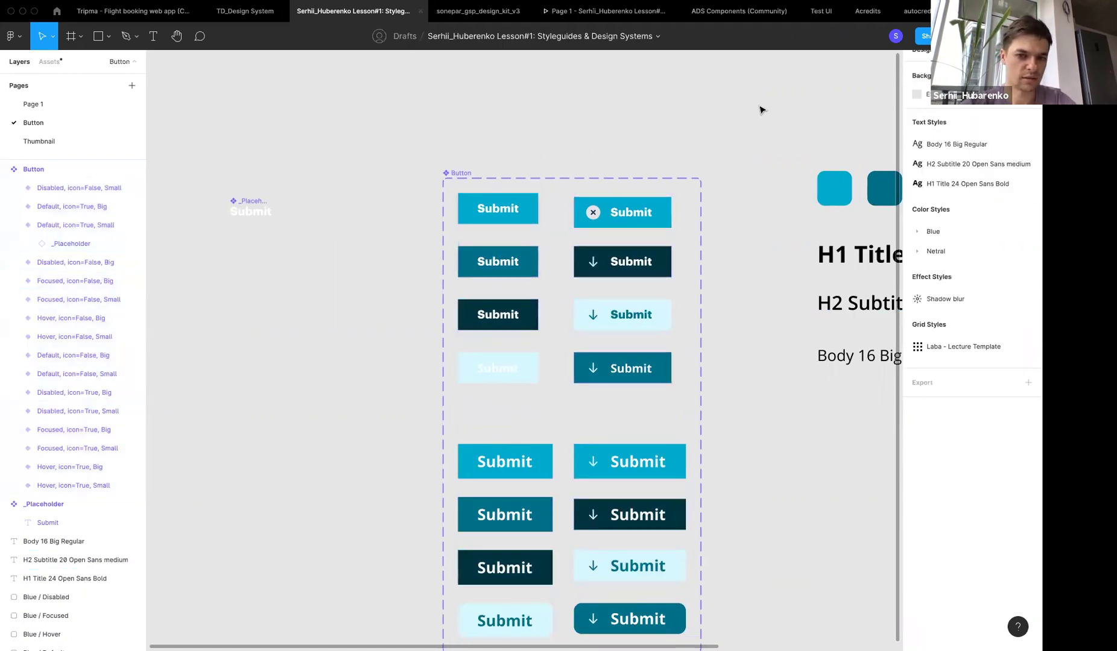
{"action": "scroll", "coordinate": [760, 109], "scroll_direction": "down", "scroll_amount": 5}
{"action": "key", "text": "ctrl+z"}
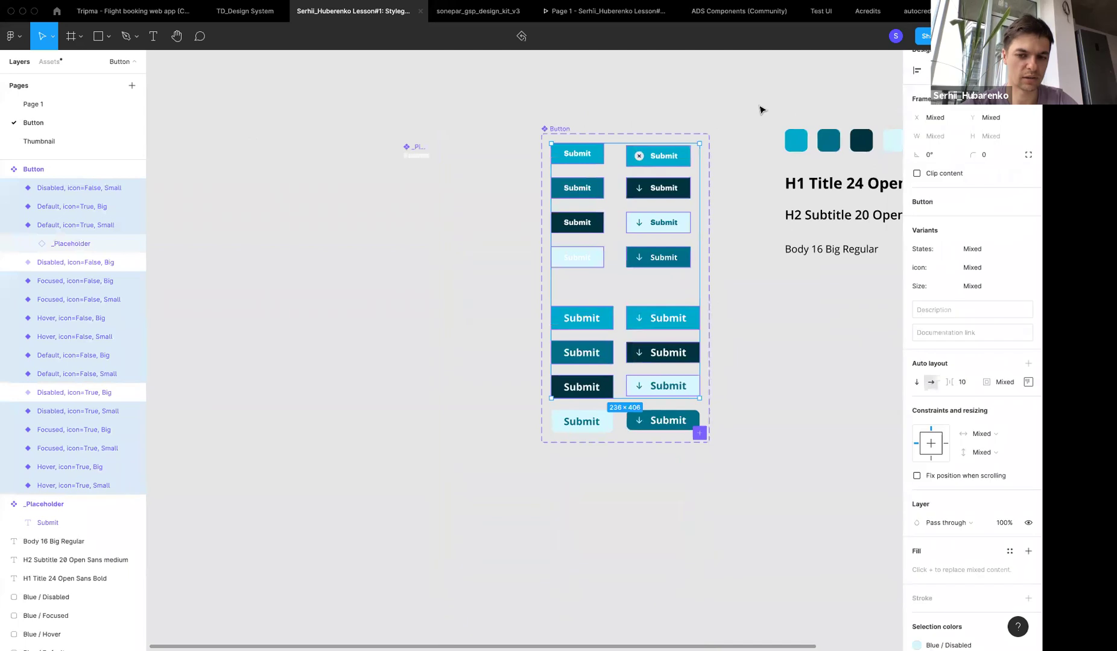
{"action": "scroll", "coordinate": [479, 190], "scroll_direction": "up", "scroll_amount": 3}
{"action": "left_click", "coordinate": [478, 190]}
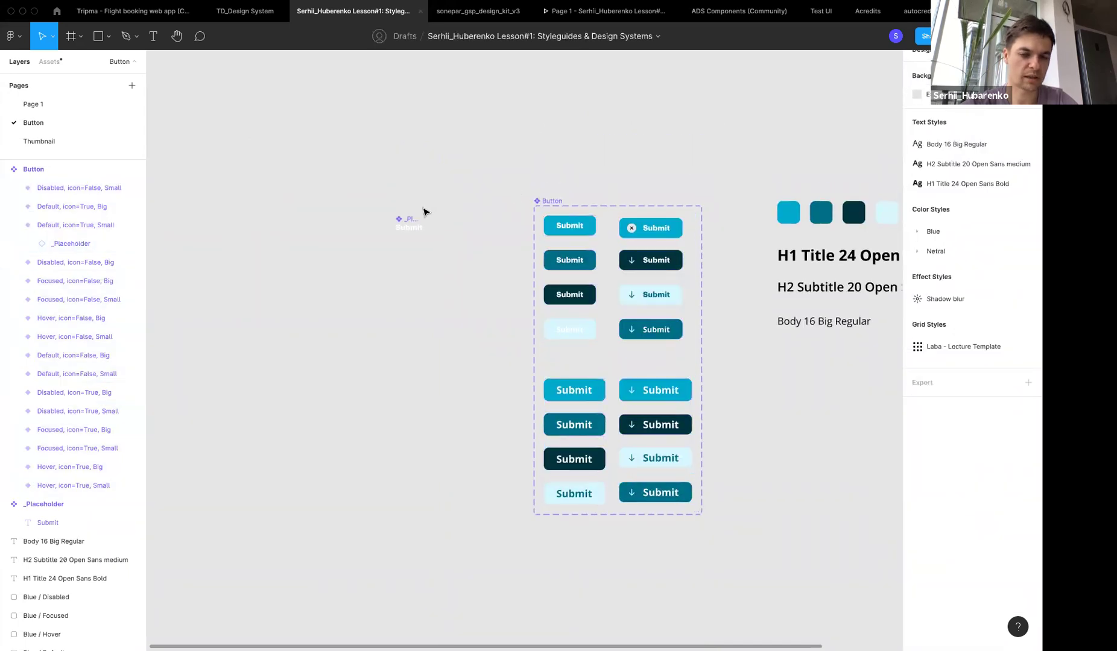
Change the _Placeholder's Submit label font to Open Sans, weight SemiBold, size 12
{"action": "double_click", "coordinate": [409, 228]}
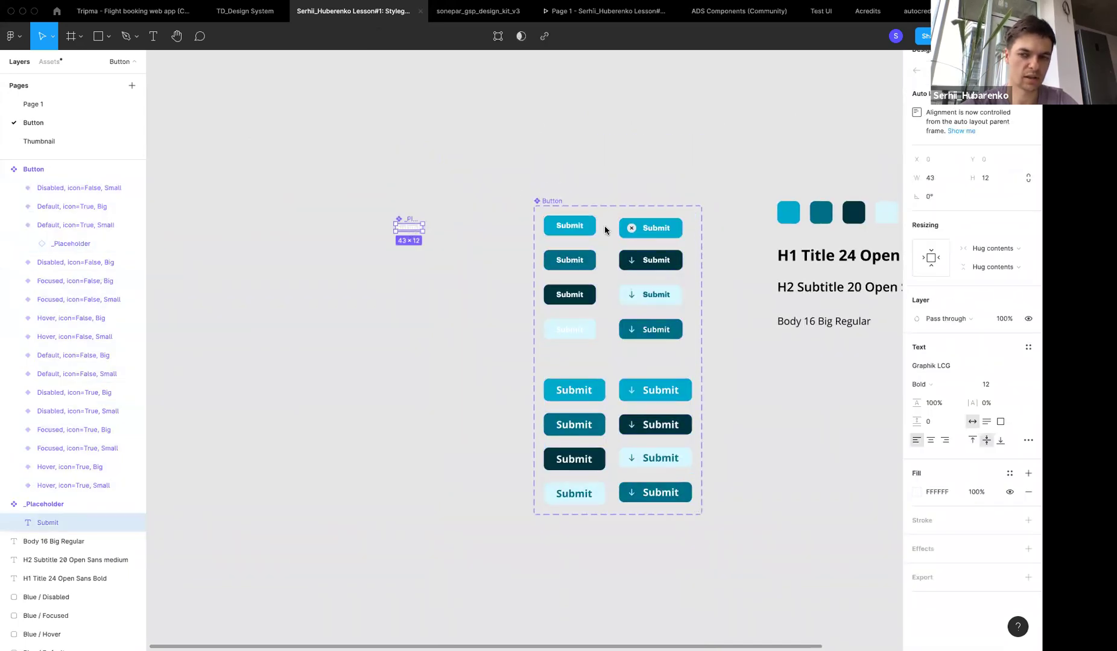
{"action": "left_click", "coordinate": [1030, 369]}
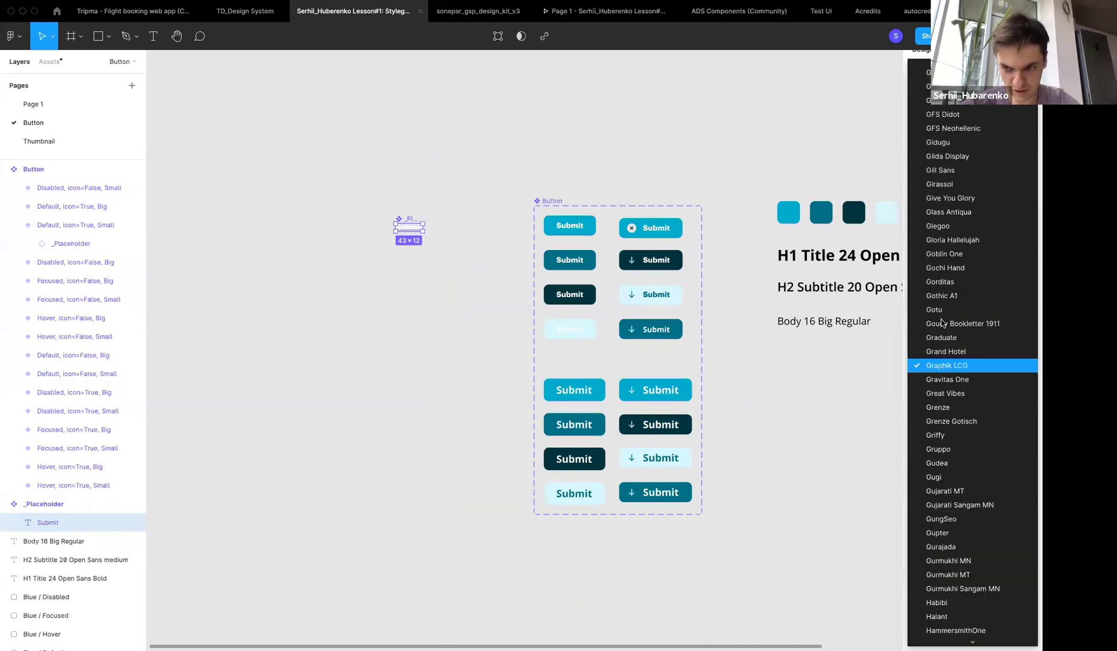
{"action": "left_click", "coordinate": [975, 393]}
{"action": "left_click", "coordinate": [959, 365]}
{"action": "type", "text": "Open Sans"}
{"action": "key", "text": "Return"}
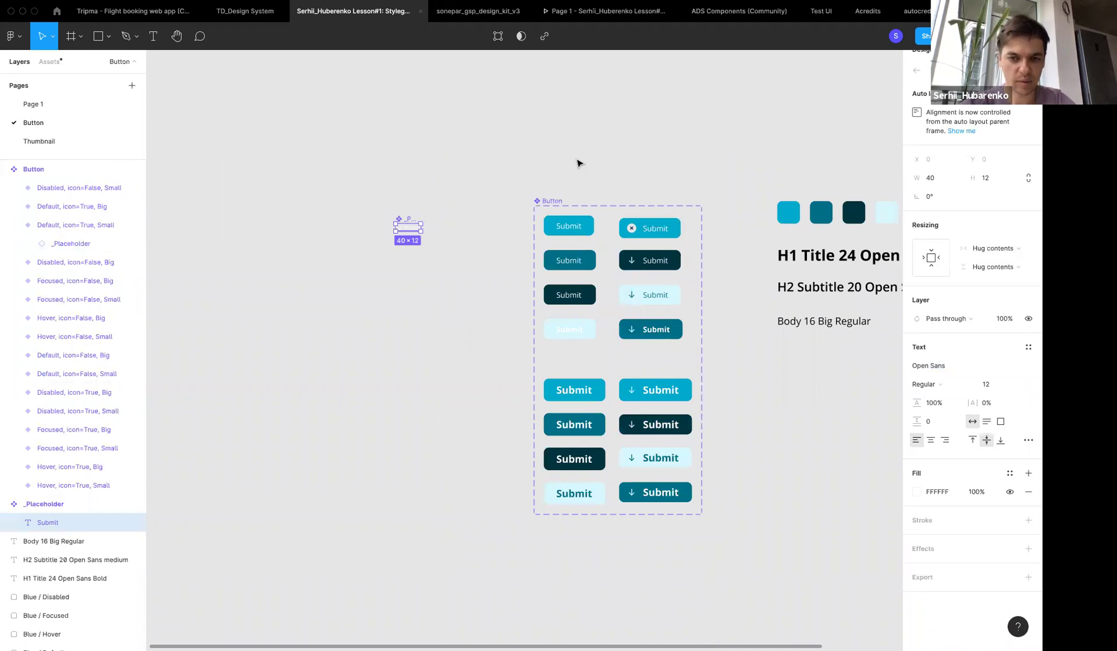
{"action": "left_click", "coordinate": [945, 380]}
{"action": "left_click", "coordinate": [959, 397]}
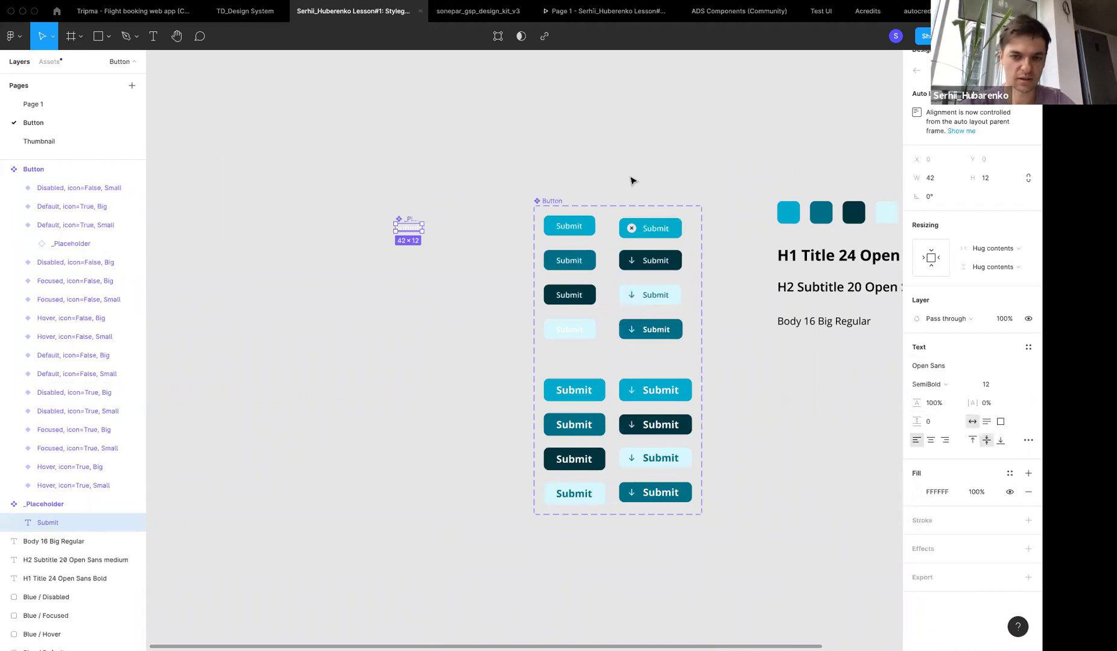
{"action": "left_click", "coordinate": [632, 181]}
{"action": "scroll", "coordinate": [632, 181], "scroll_direction": "down", "scroll_amount": 1}
{"action": "scroll", "coordinate": [600, 194], "scroll_direction": "up", "scroll_amount": 3}
{"action": "scroll", "coordinate": [601, 194], "scroll_direction": "up", "scroll_amount": 2}
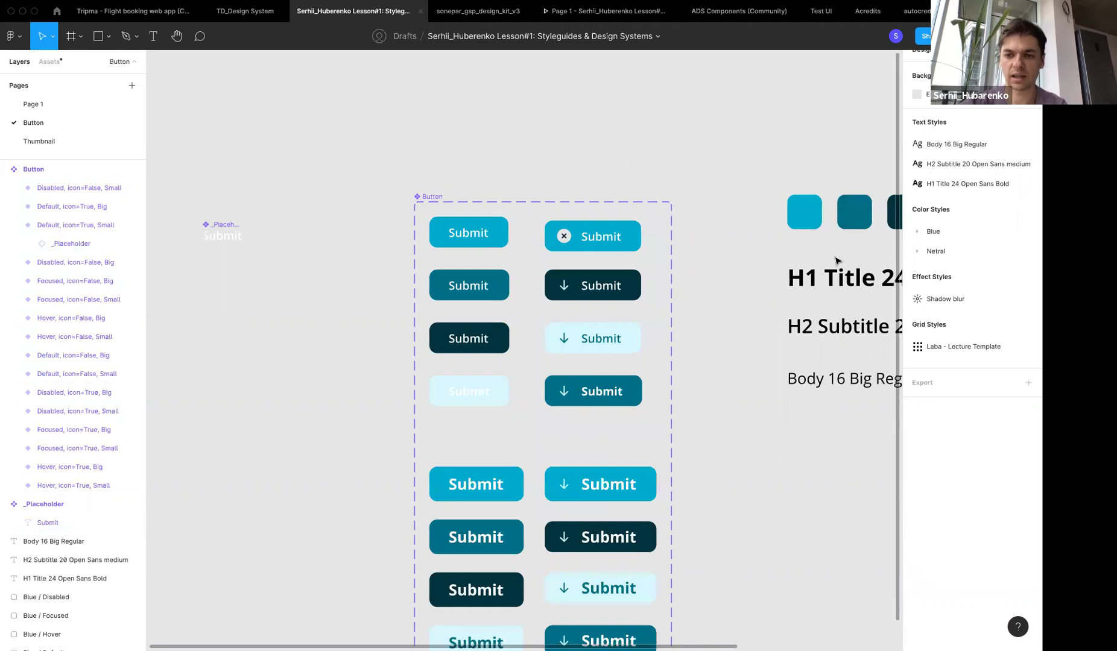
Inspect the H1 Title 24 Open Sans Bold text on the Button page
{"action": "left_click", "coordinate": [838, 276]}
{"action": "scroll", "coordinate": [784, 301], "scroll_direction": "right", "scroll_amount": 3}
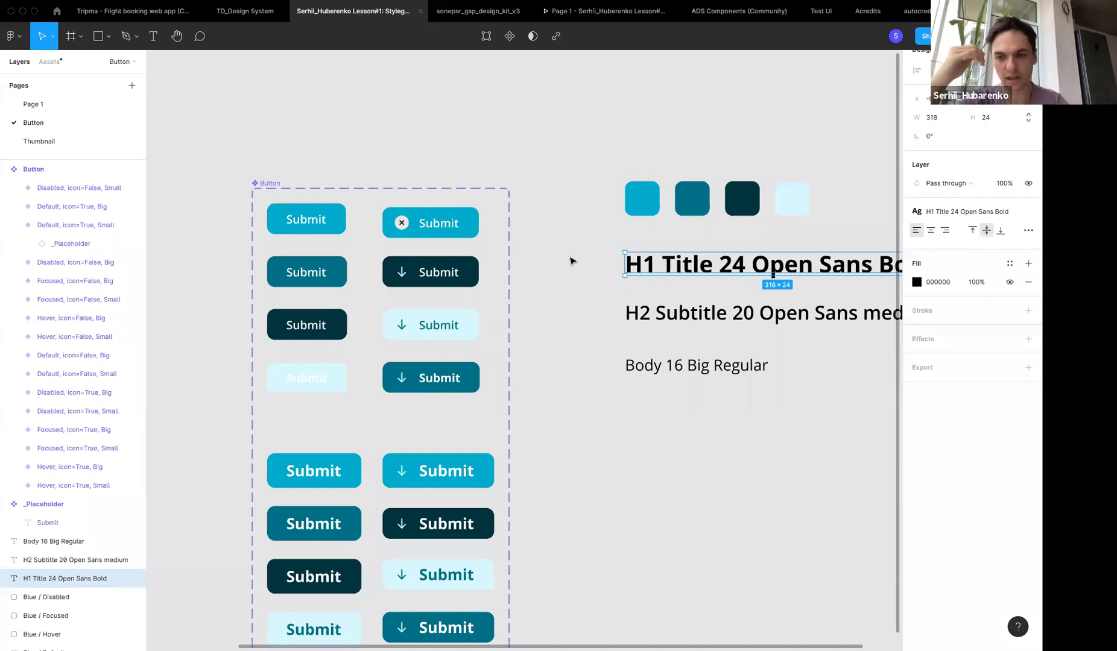
{"action": "scroll", "coordinate": [571, 261], "scroll_direction": "down", "scroll_amount": 2}
{"action": "scroll", "coordinate": [571, 261], "scroll_direction": "down", "scroll_amount": 3}
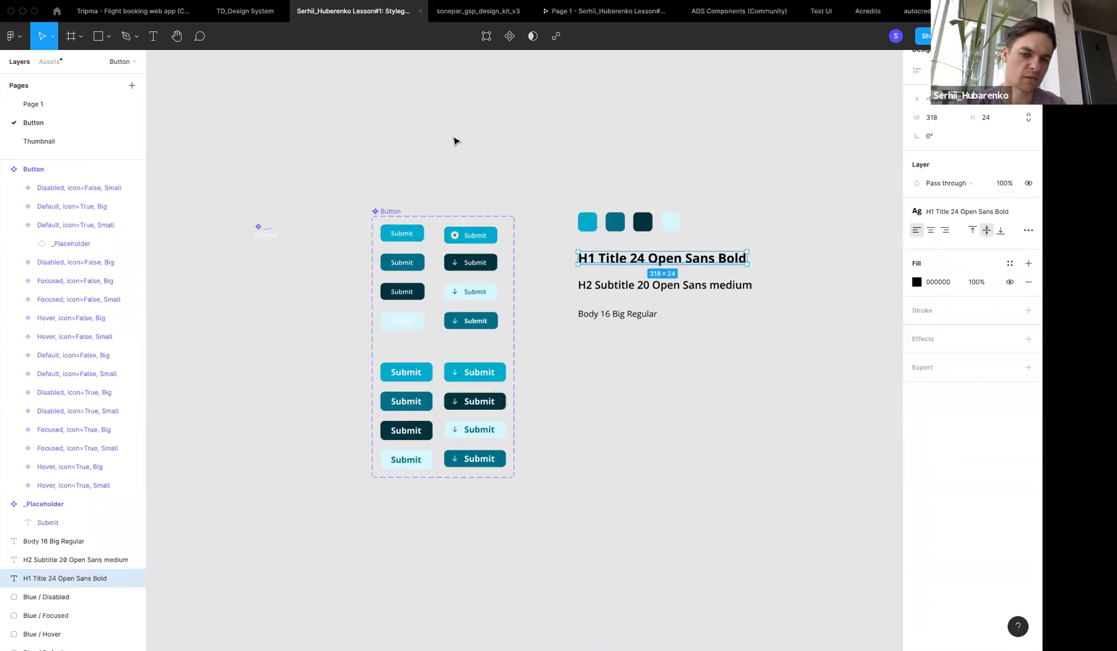
{"action": "left_click", "coordinate": [515, 213]}
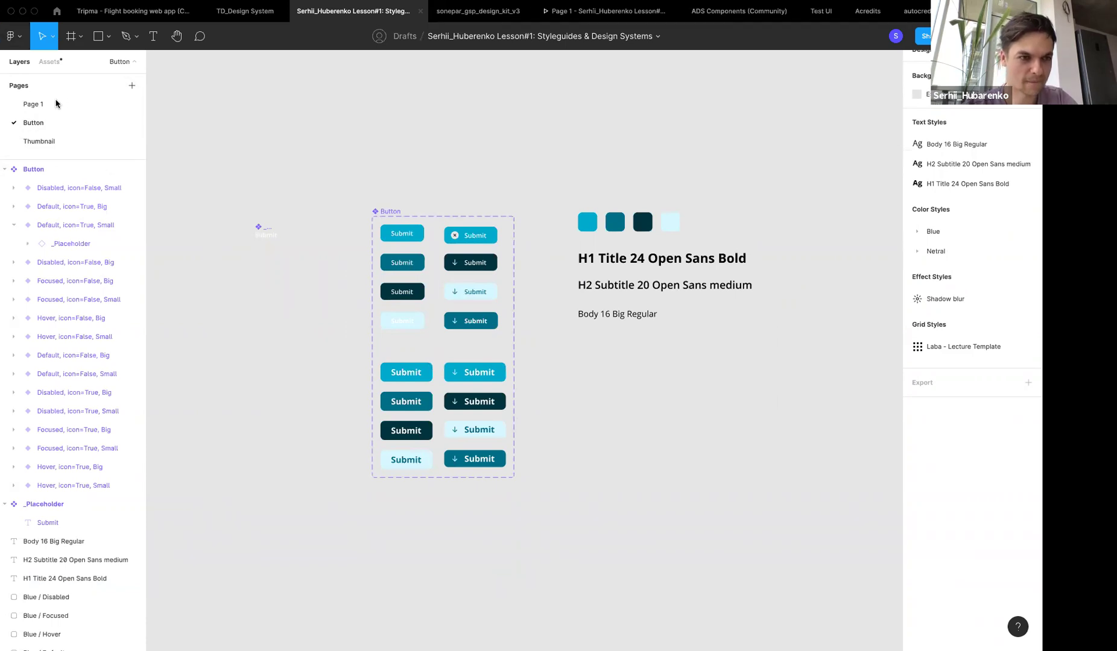
From Page 1, copy the file's share link and switch to the YouTube design-system video
{"action": "left_click", "coordinate": [36, 104]}
{"action": "left_click", "coordinate": [923, 36]}
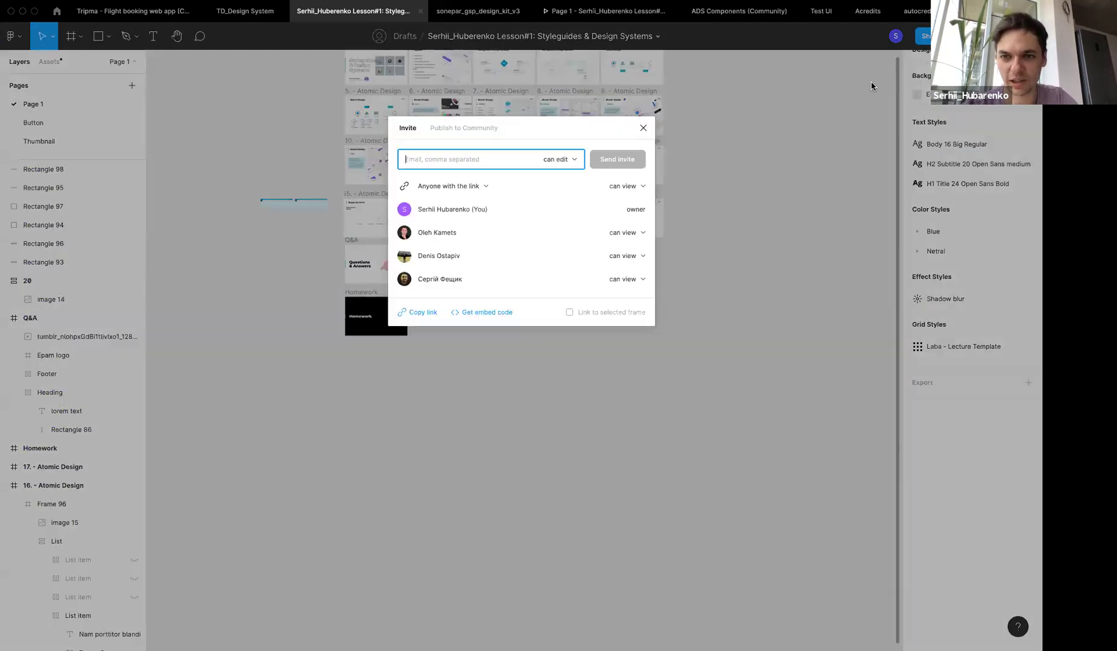
{"action": "left_click", "coordinate": [479, 453]}
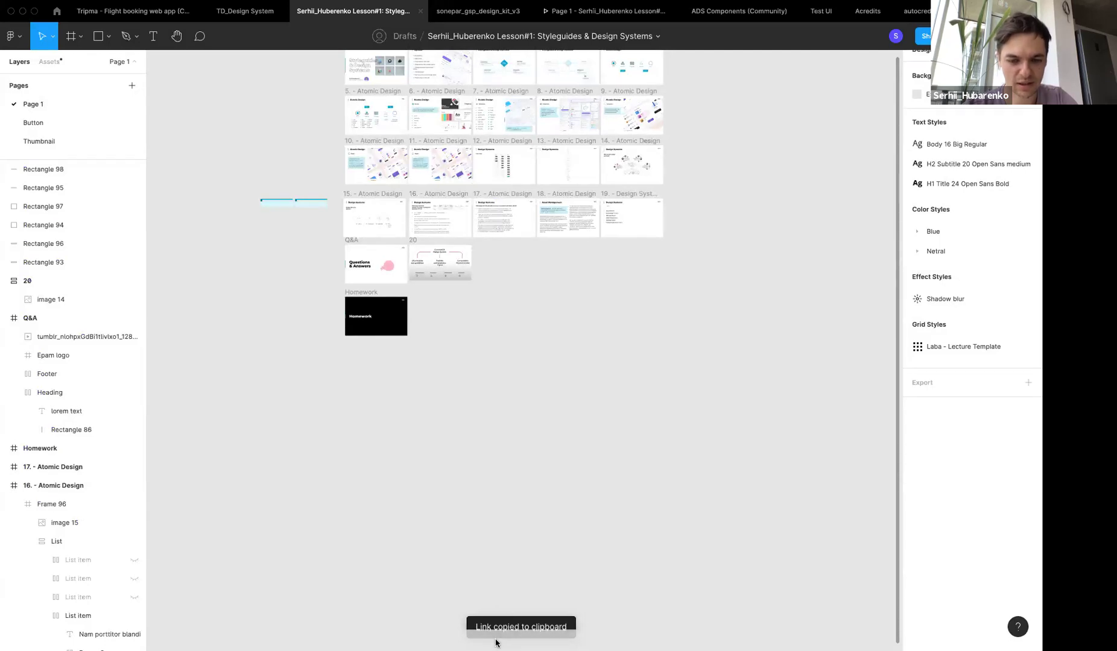
{"action": "left_click", "coordinate": [649, 640]}
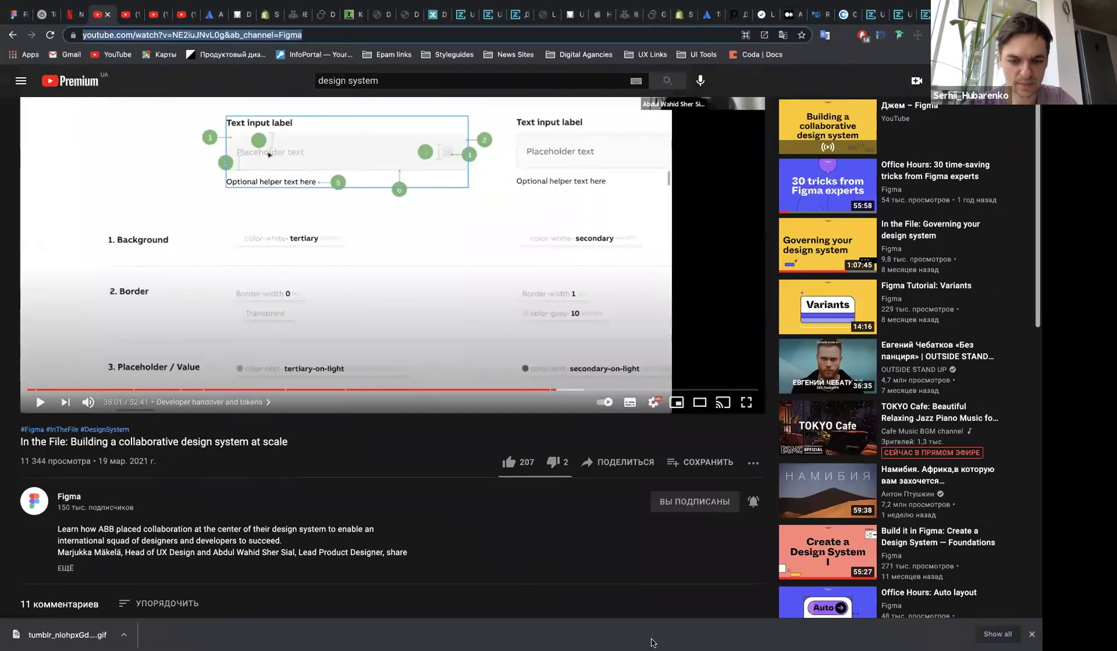